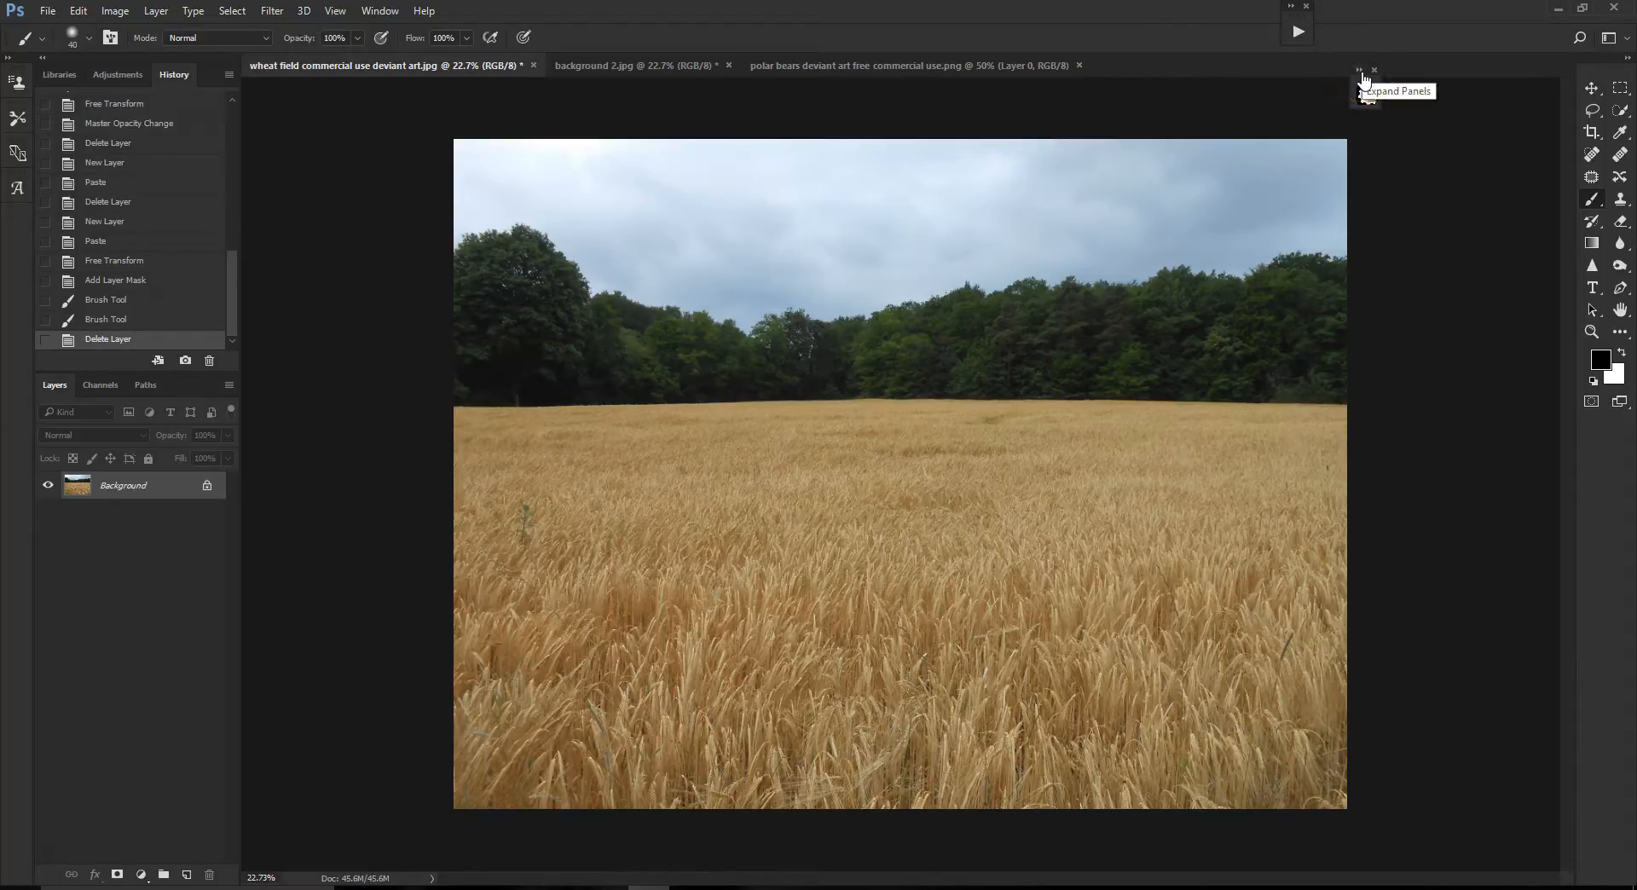
- Place the red deer stag from the PixelSquid library into the wheat field image
{"action": "left_click", "coordinate": [1364, 82]}
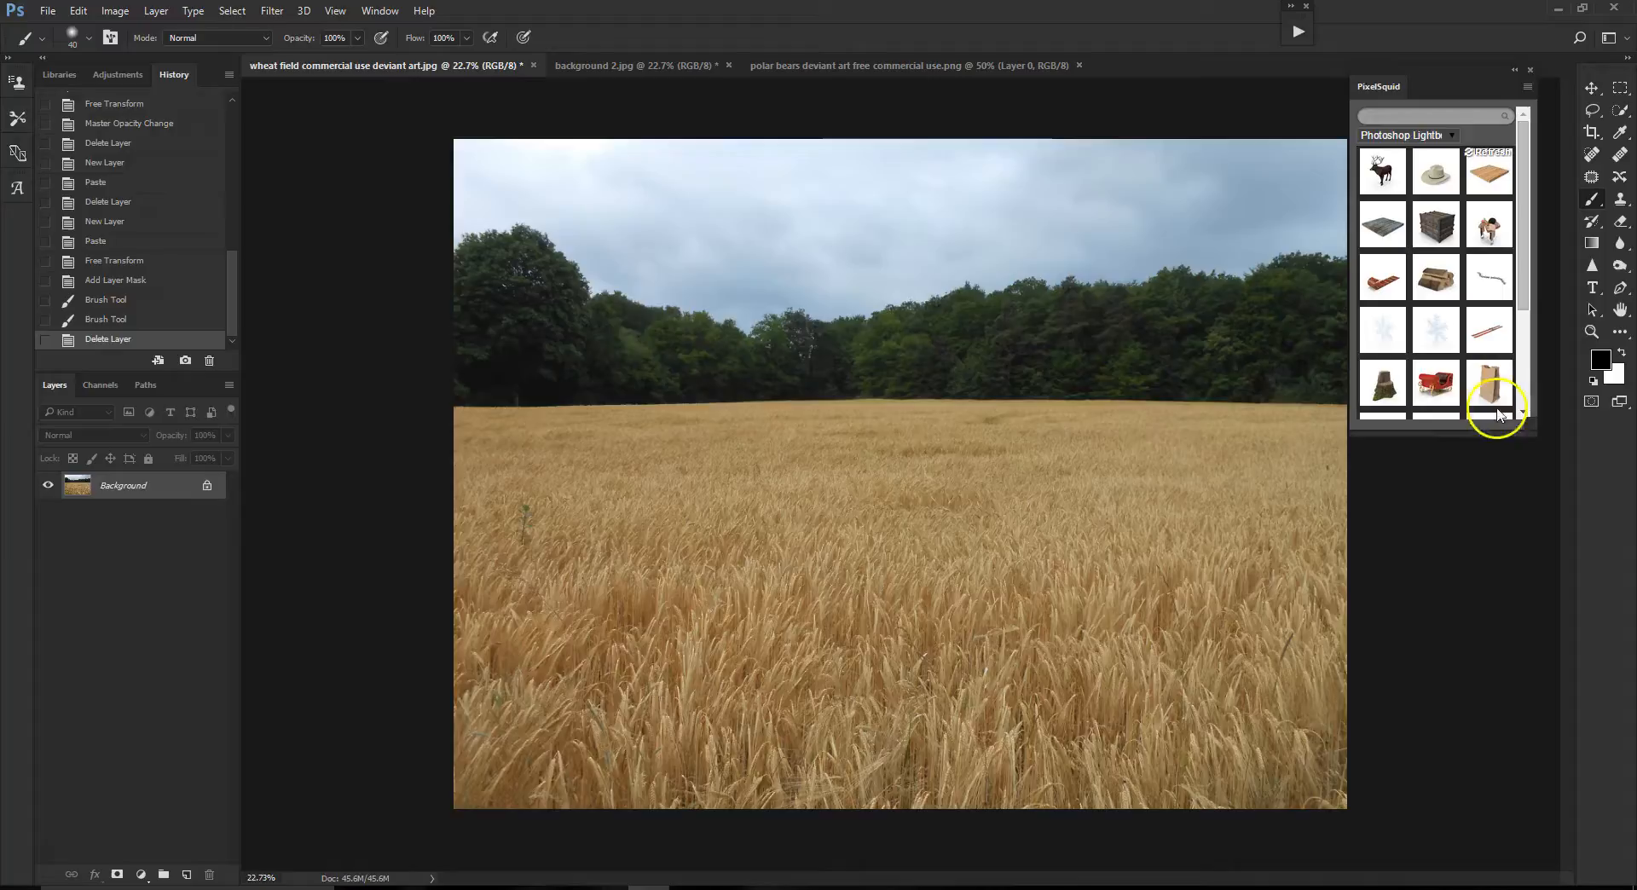
{"action": "left_click_drag", "start_coordinate": [1466, 83], "coordinate": [1472, 154]}
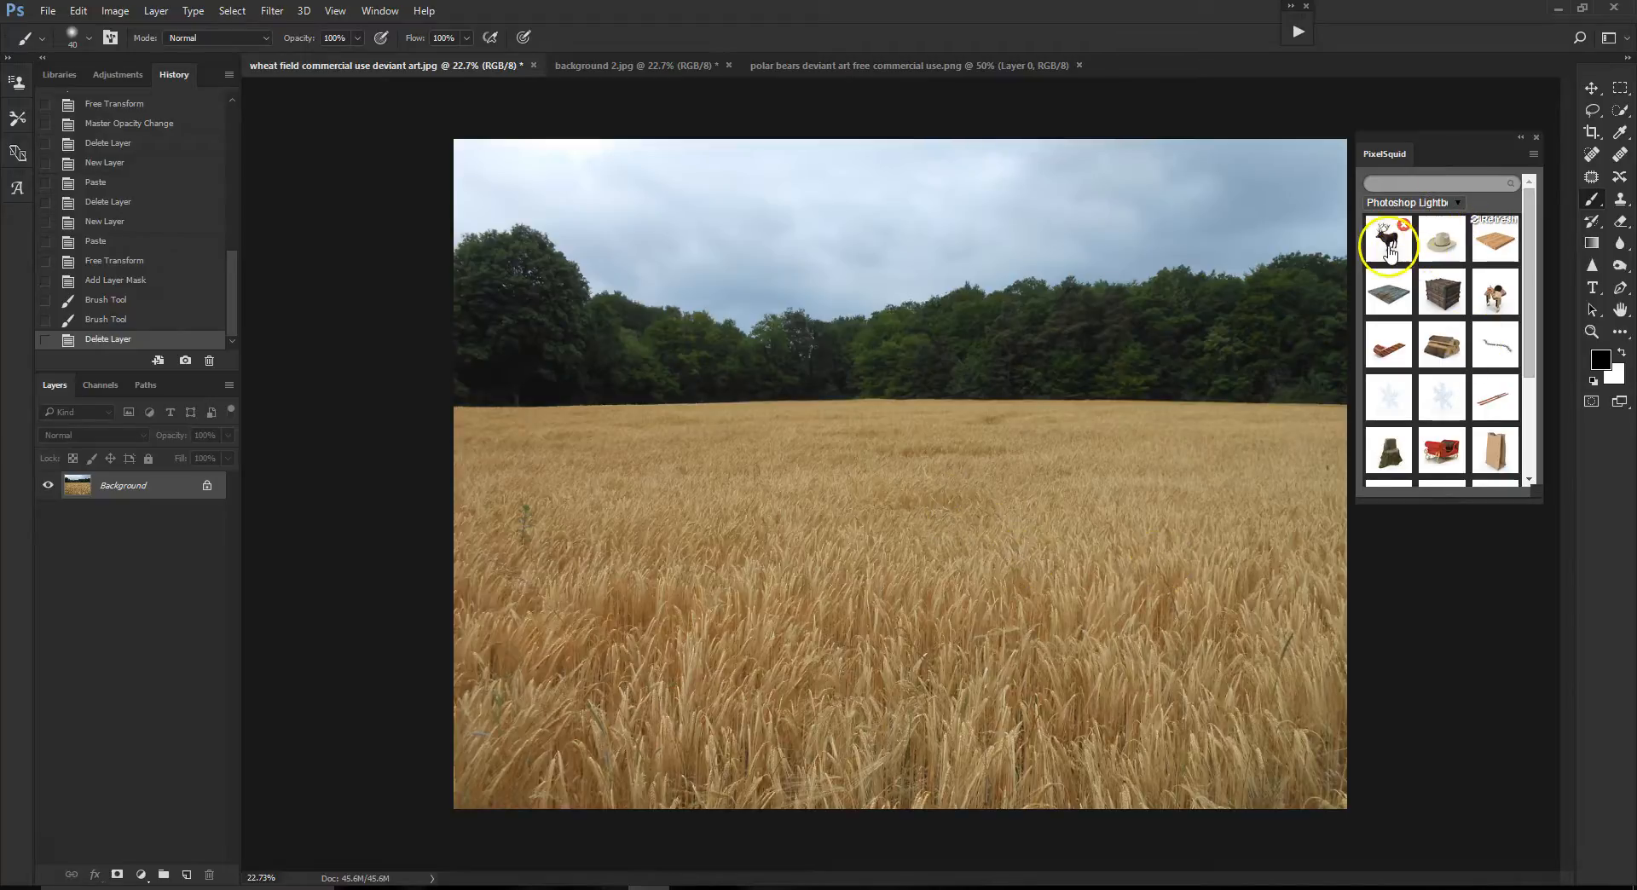
{"action": "left_click", "coordinate": [1388, 249]}
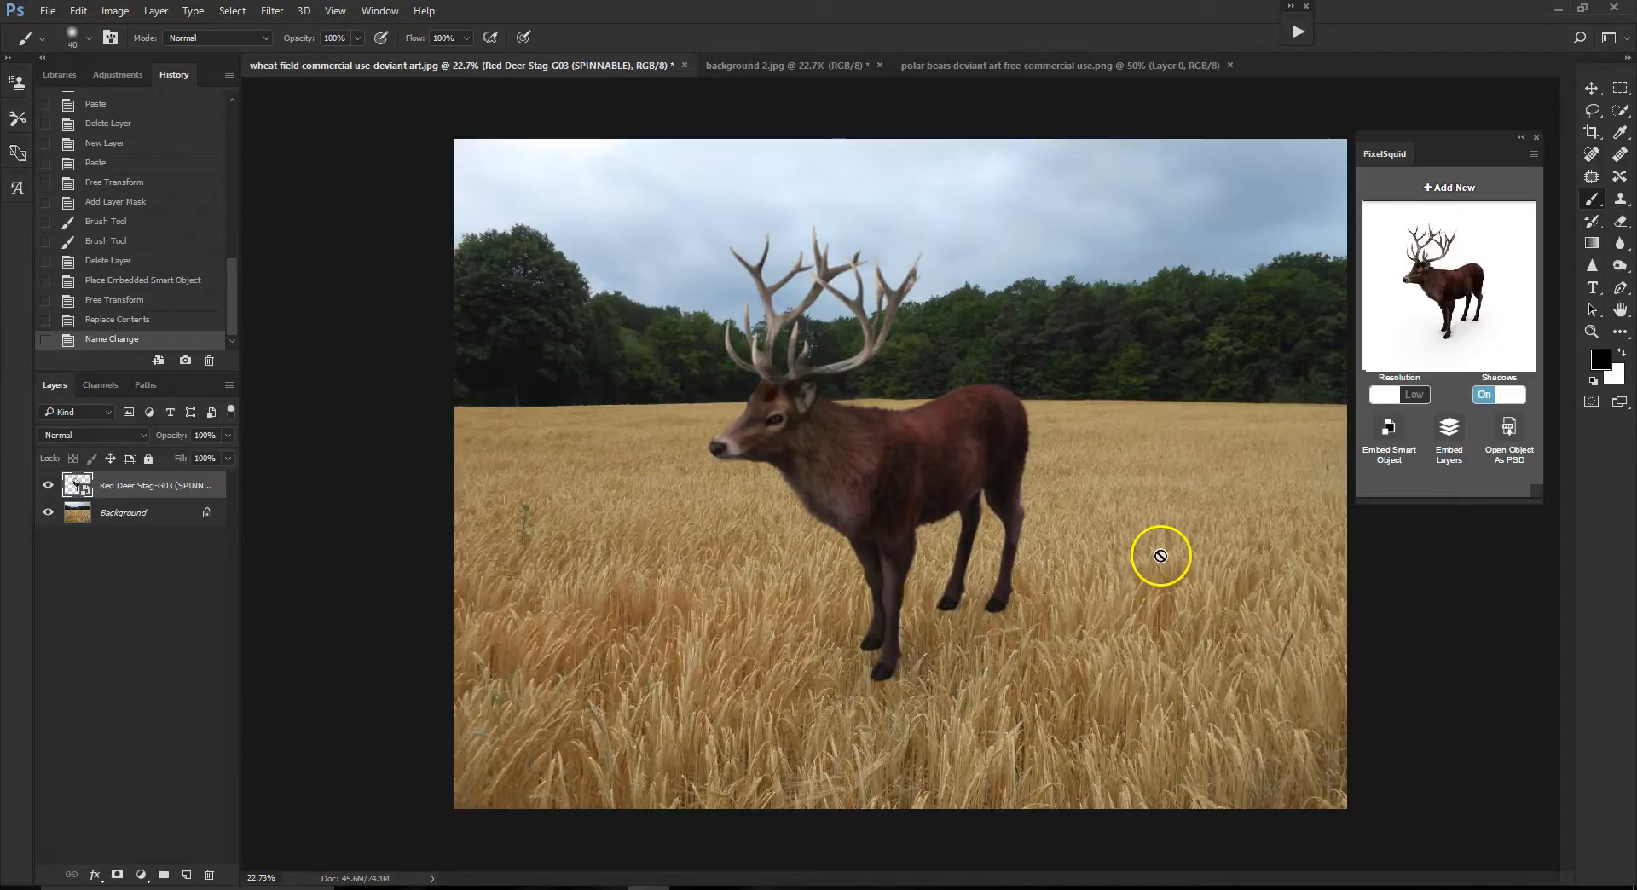
- Move the stag within the wheat field, scale it to about 110%, and nudge it into place near the middle
{"action": "left_click", "coordinate": [1590, 94]}
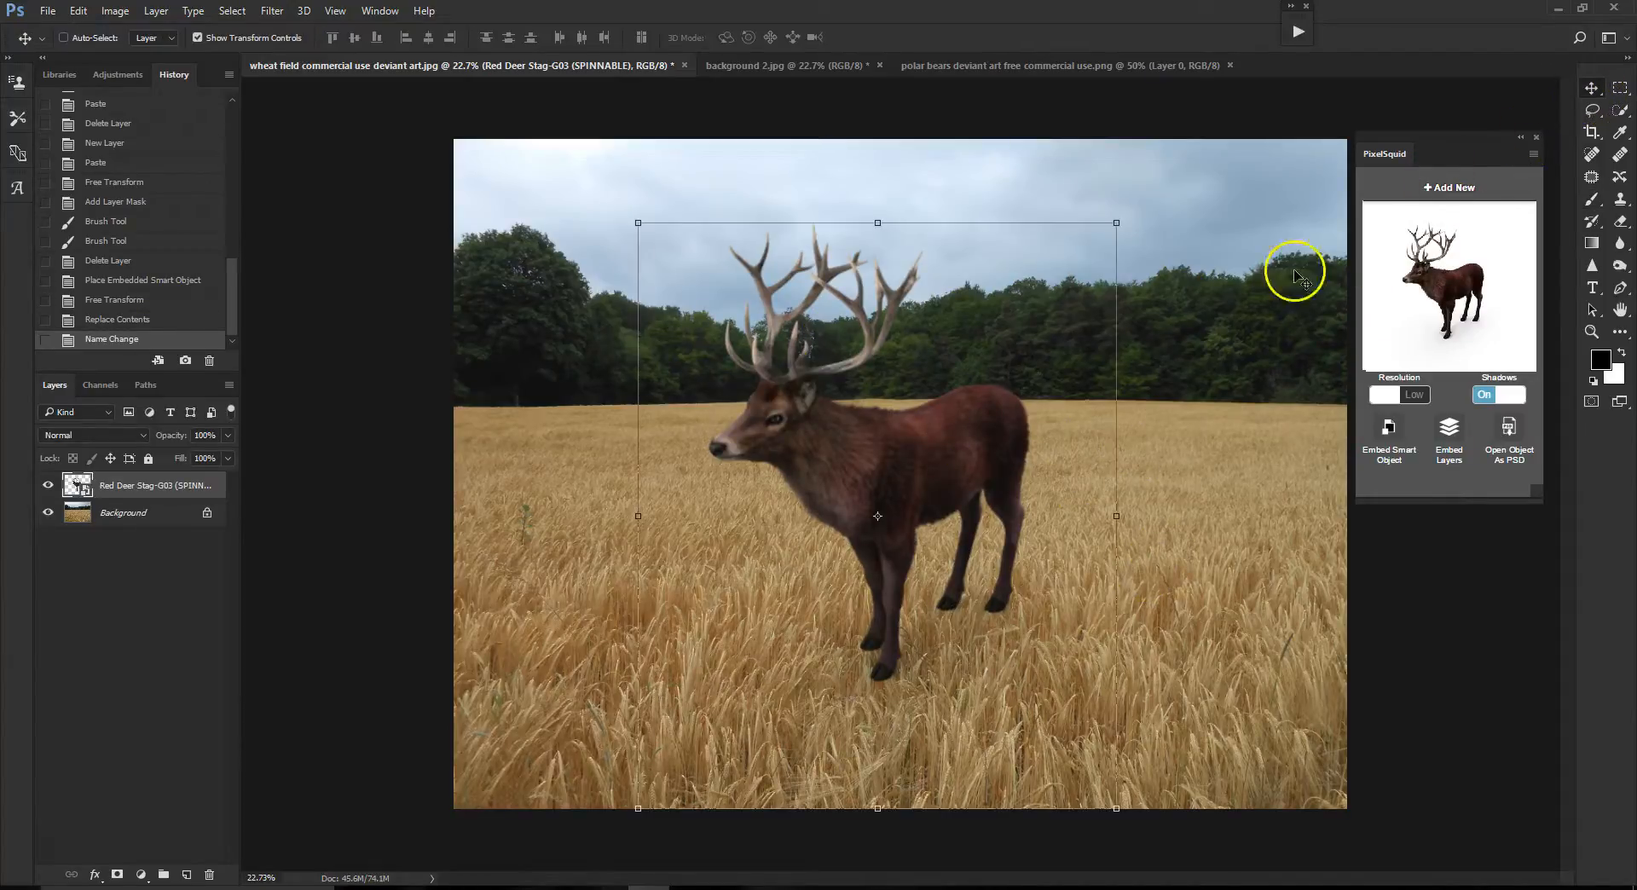
{"action": "left_click_drag", "start_coordinate": [1041, 497], "coordinate": [1025, 463]}
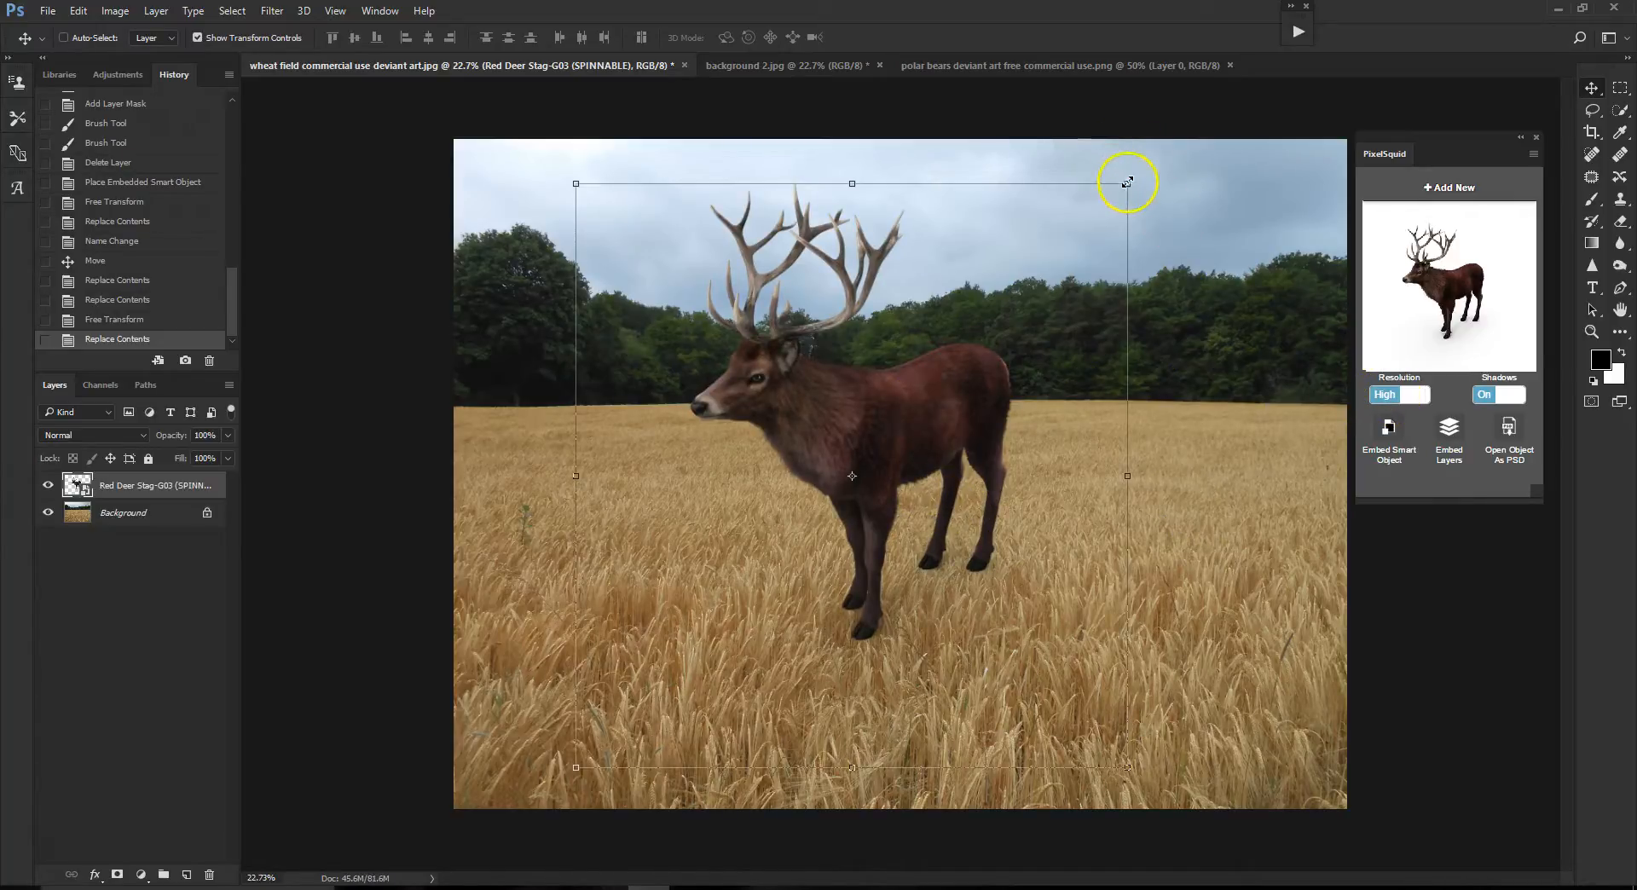
{"action": "left_click_drag", "start_coordinate": [1128, 186], "coordinate": [1152, 162]}
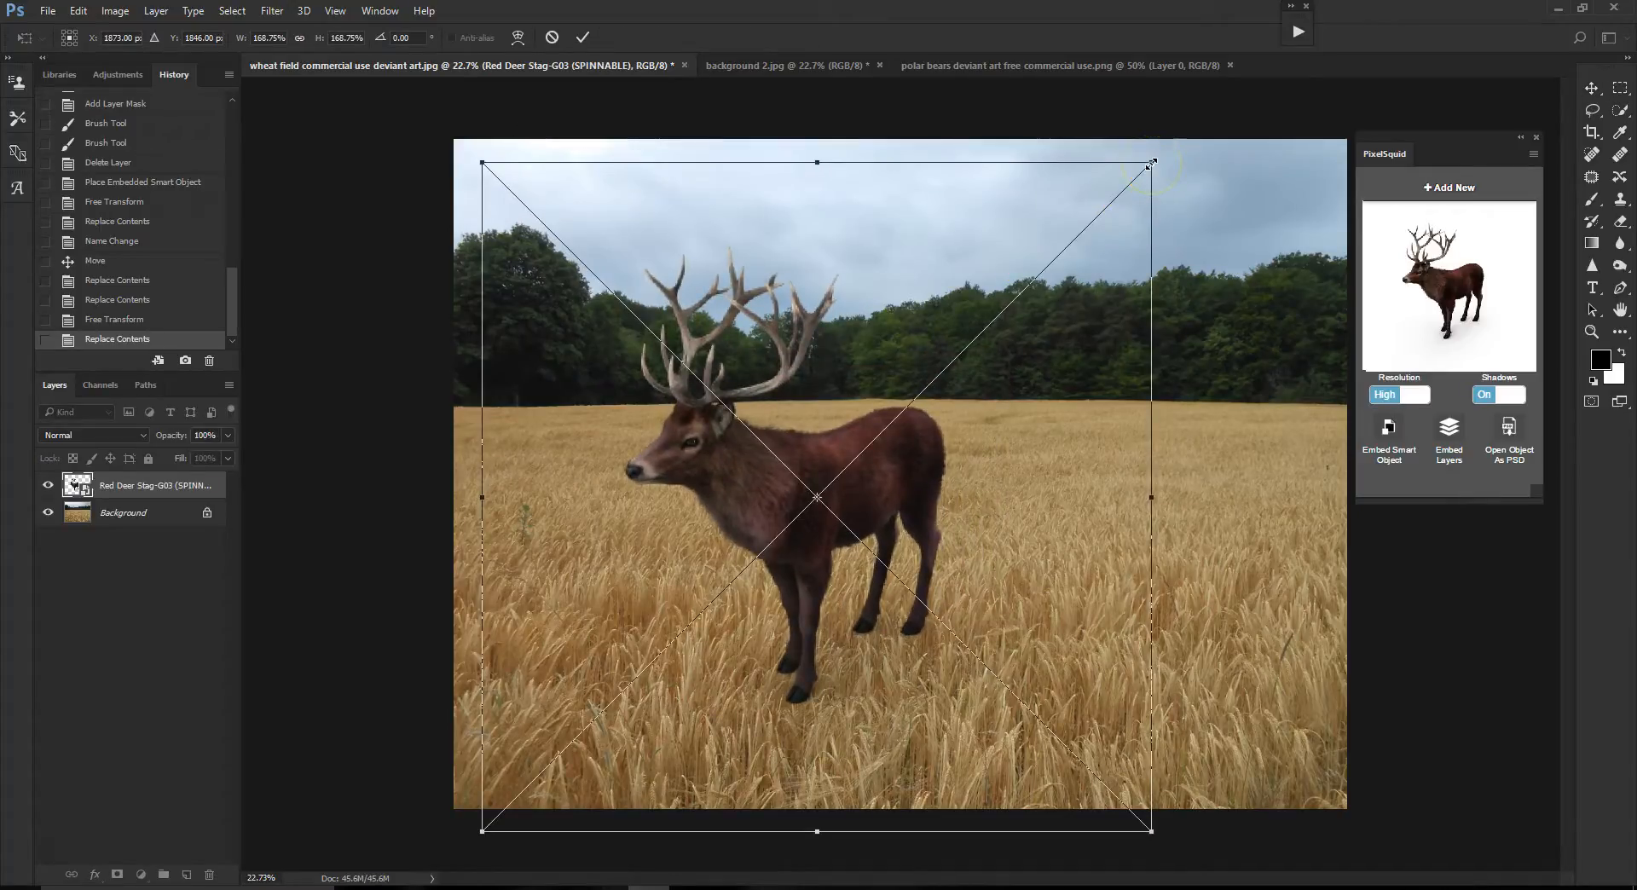
{"action": "left_click_drag", "start_coordinate": [1141, 170], "coordinate": [908, 404]}
{"action": "left_click_drag", "start_coordinate": [841, 483], "coordinate": [1007, 314]}
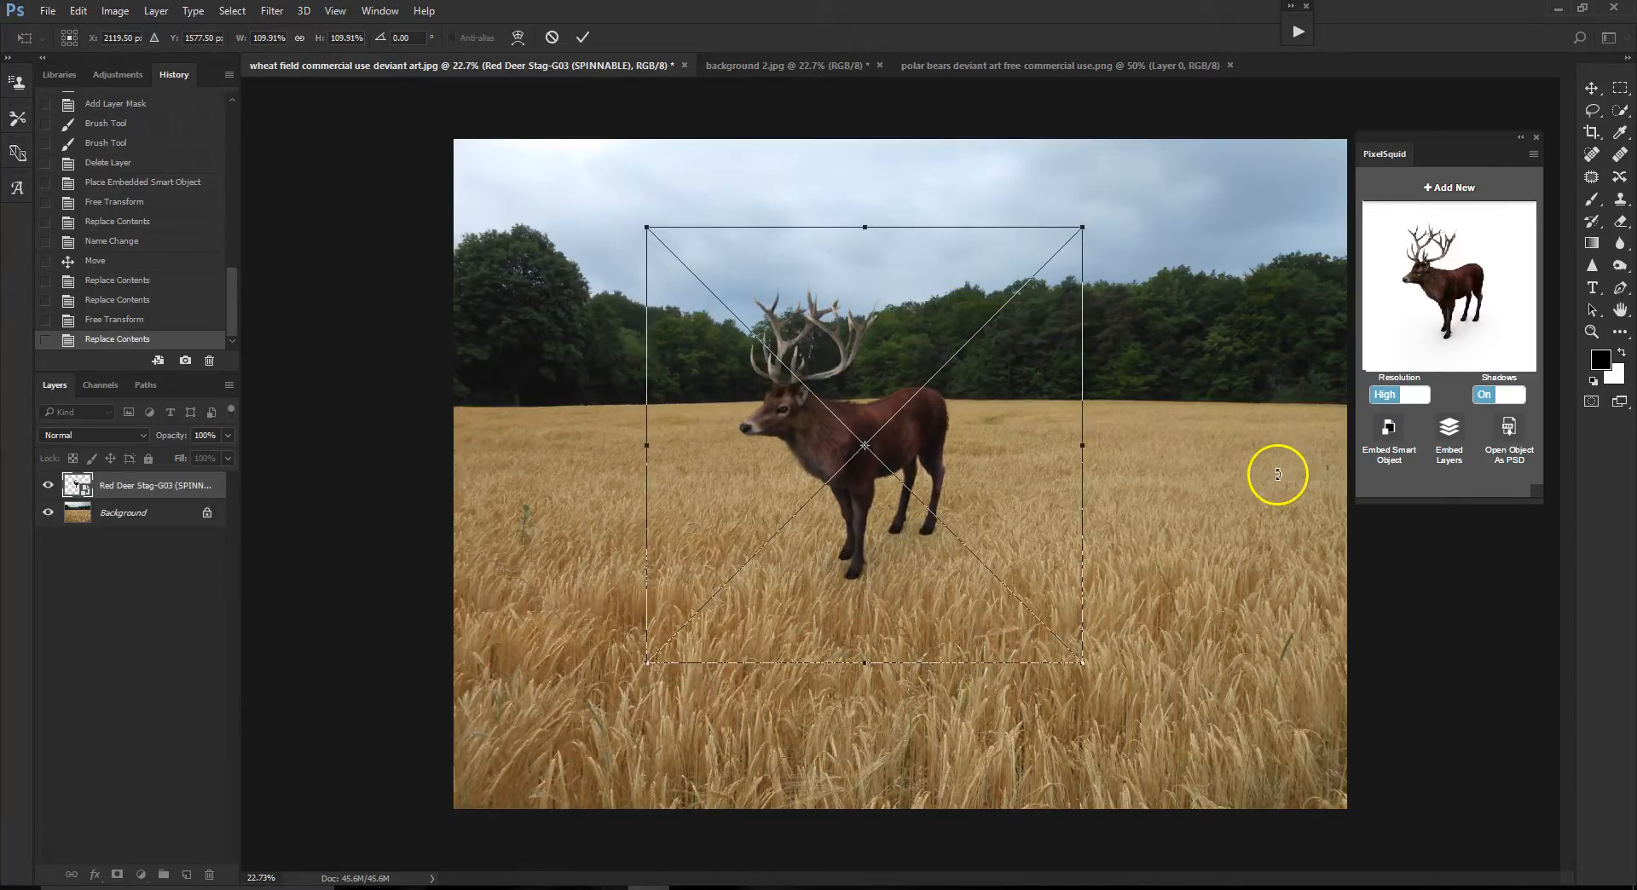
{"action": "left_click", "coordinate": [583, 38]}
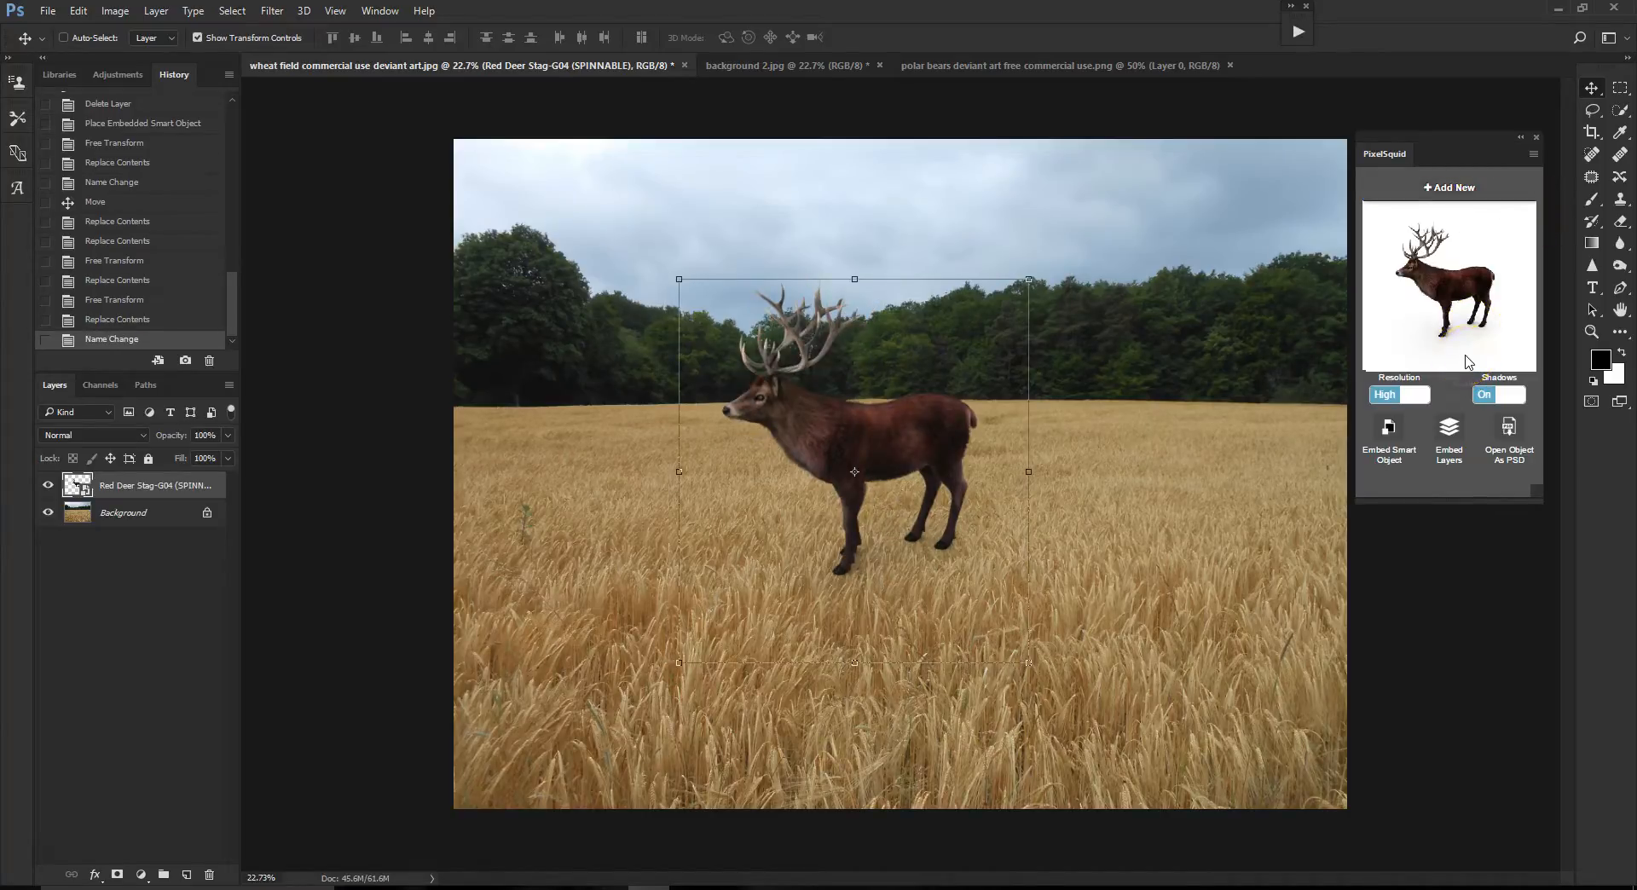
{"action": "left_click_drag", "start_coordinate": [950, 470], "coordinate": [957, 473]}
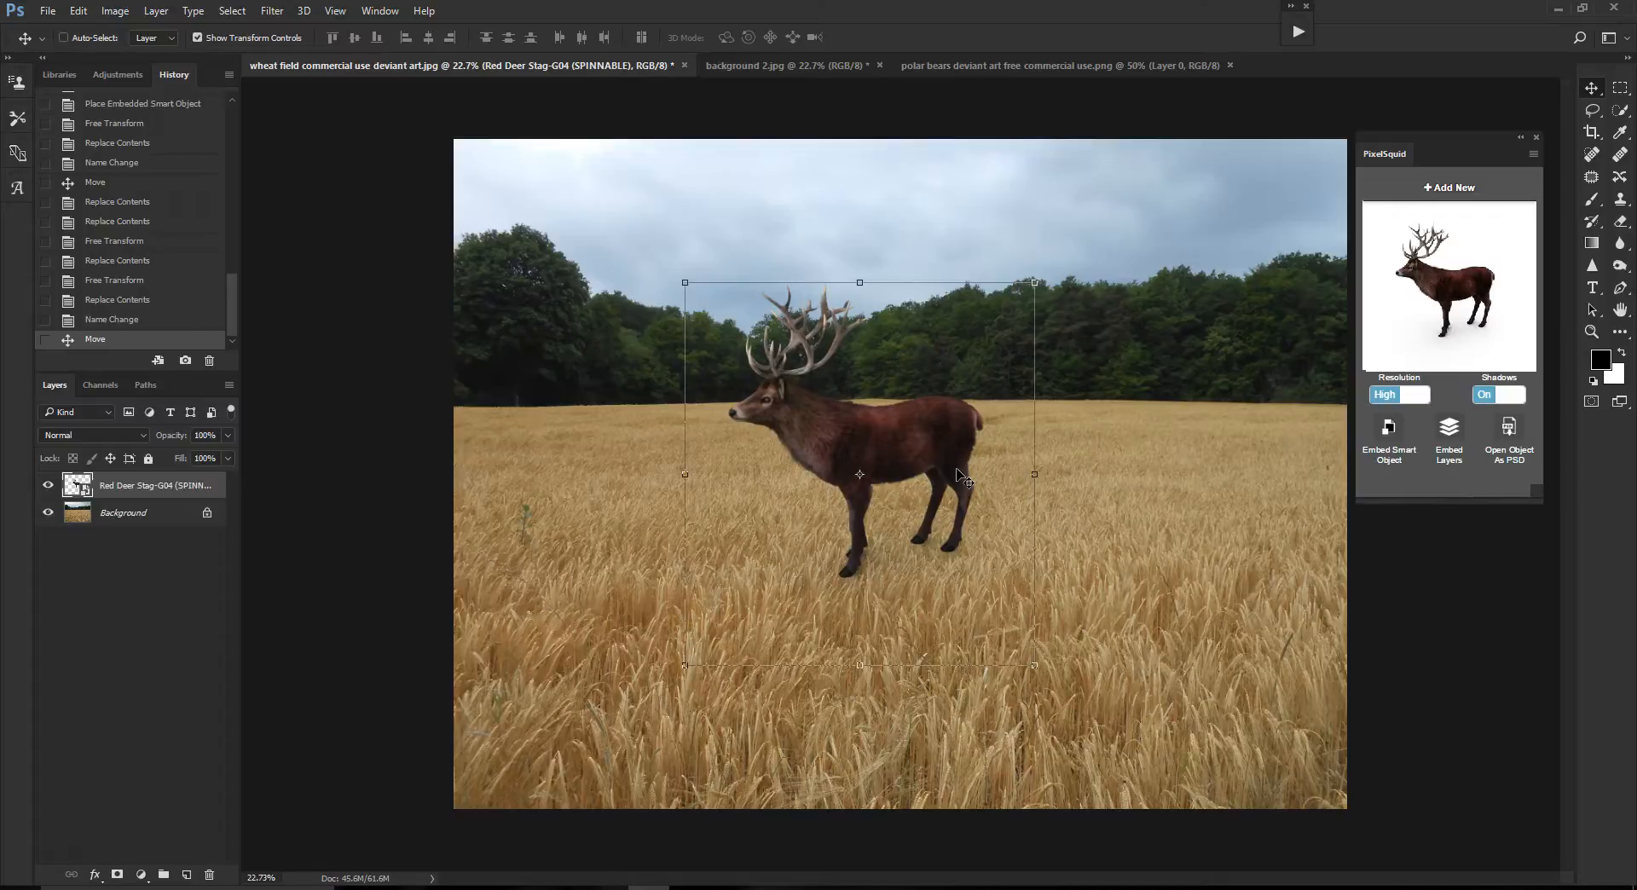
- Add a layer mask to the stag layer and hide the hooves with black paint using a 200 px brush
{"action": "scroll", "coordinate": [864, 520], "scroll_direction": "up", "scroll_amount": 2}
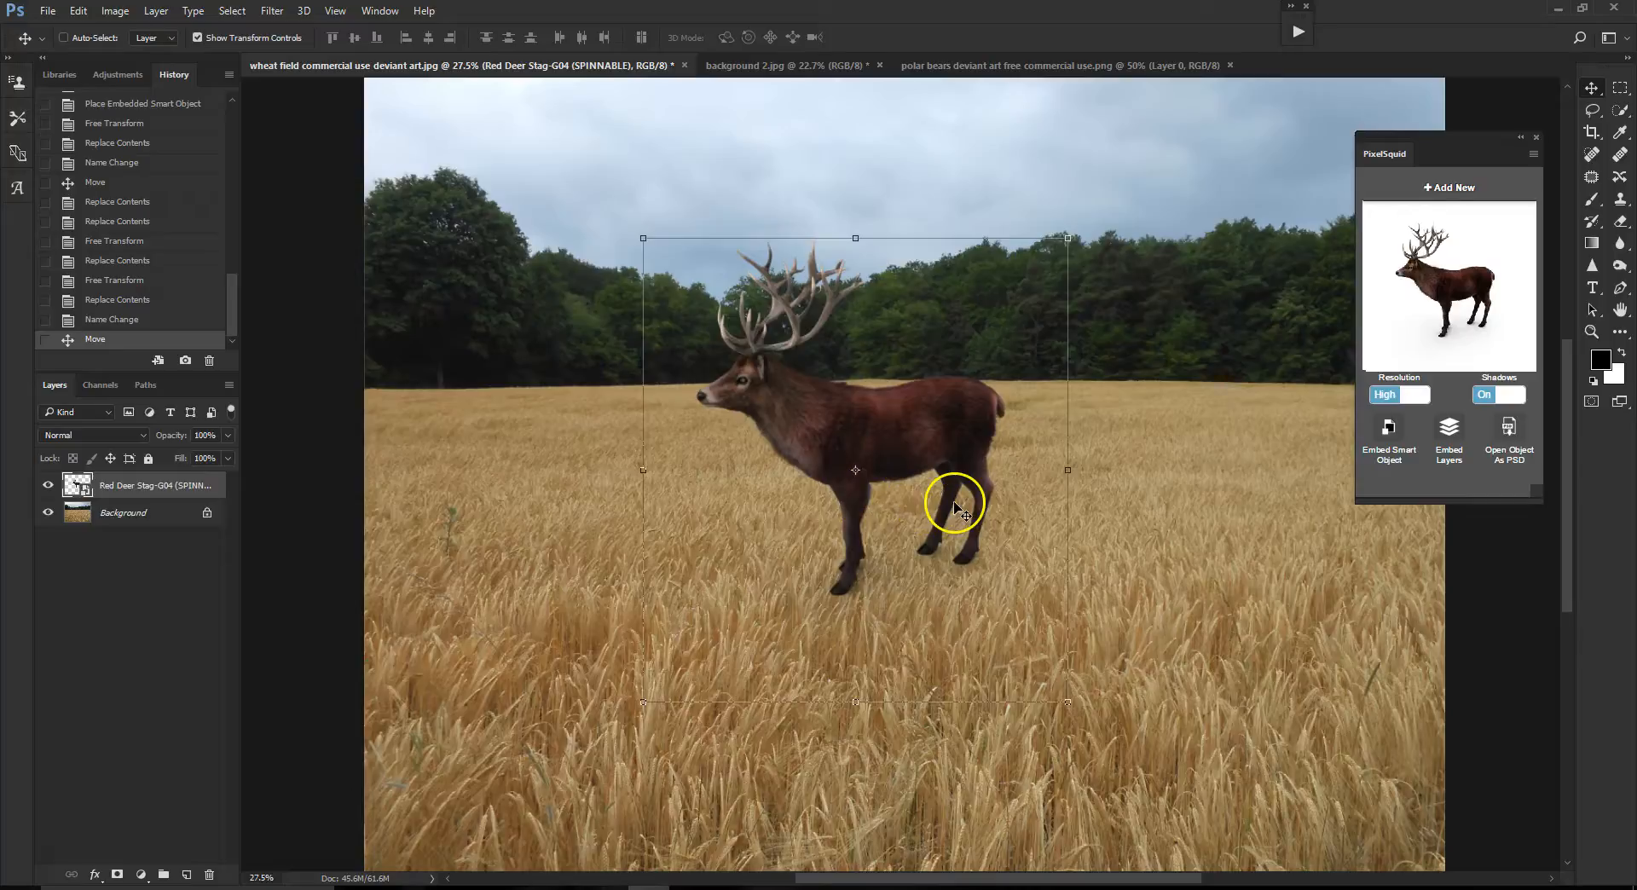
{"action": "left_click_drag", "start_coordinate": [1467, 149], "coordinate": [1460, 28]}
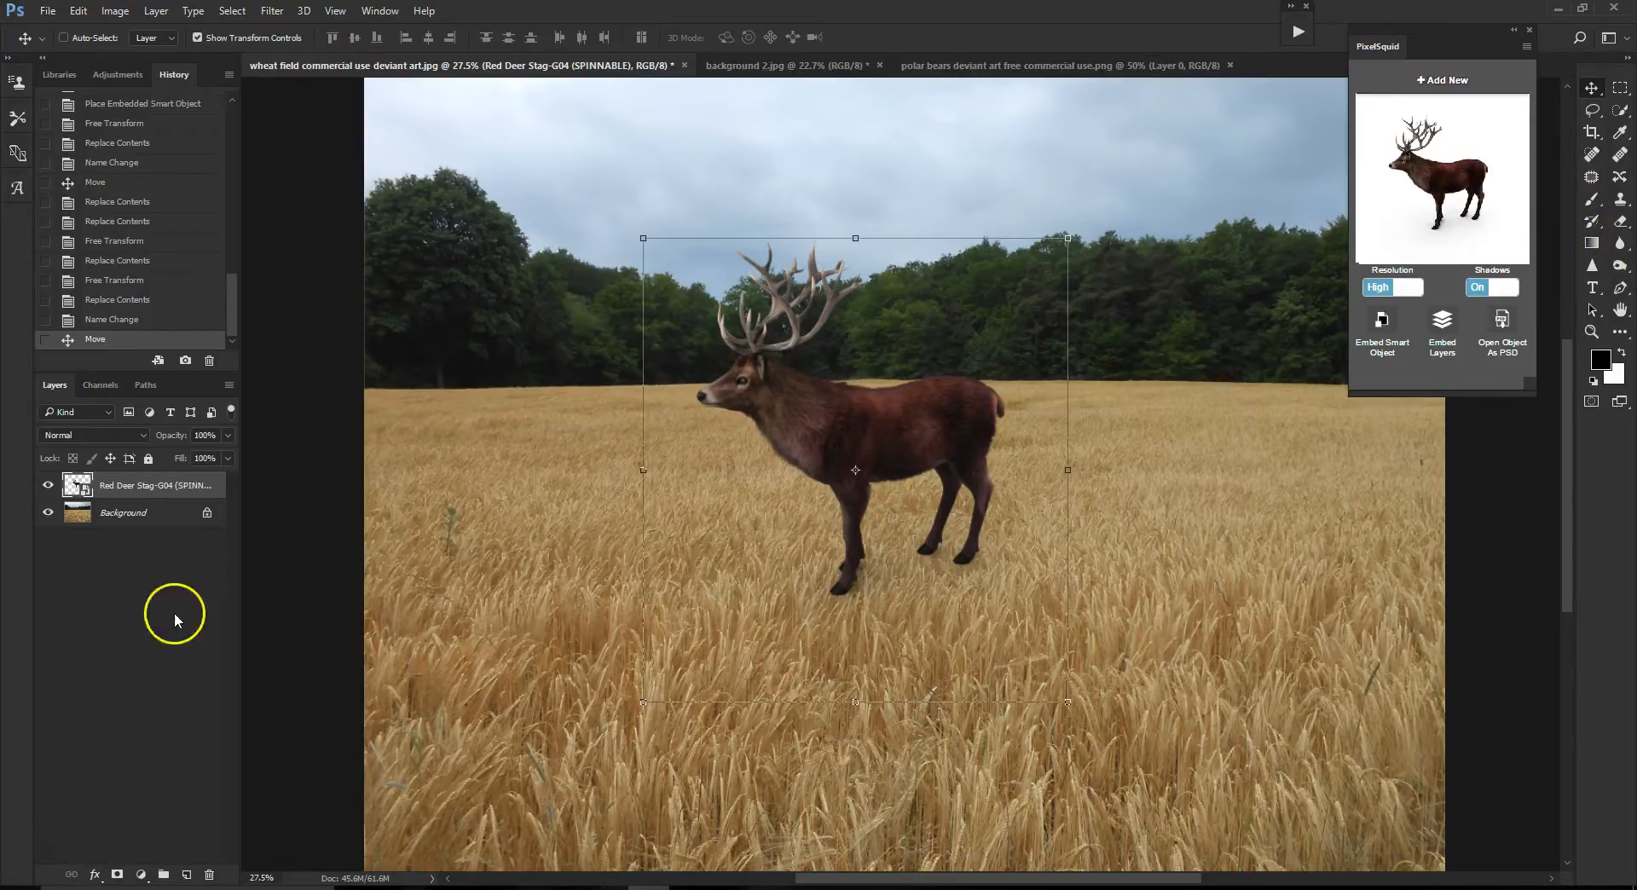
{"action": "left_click", "coordinate": [117, 874]}
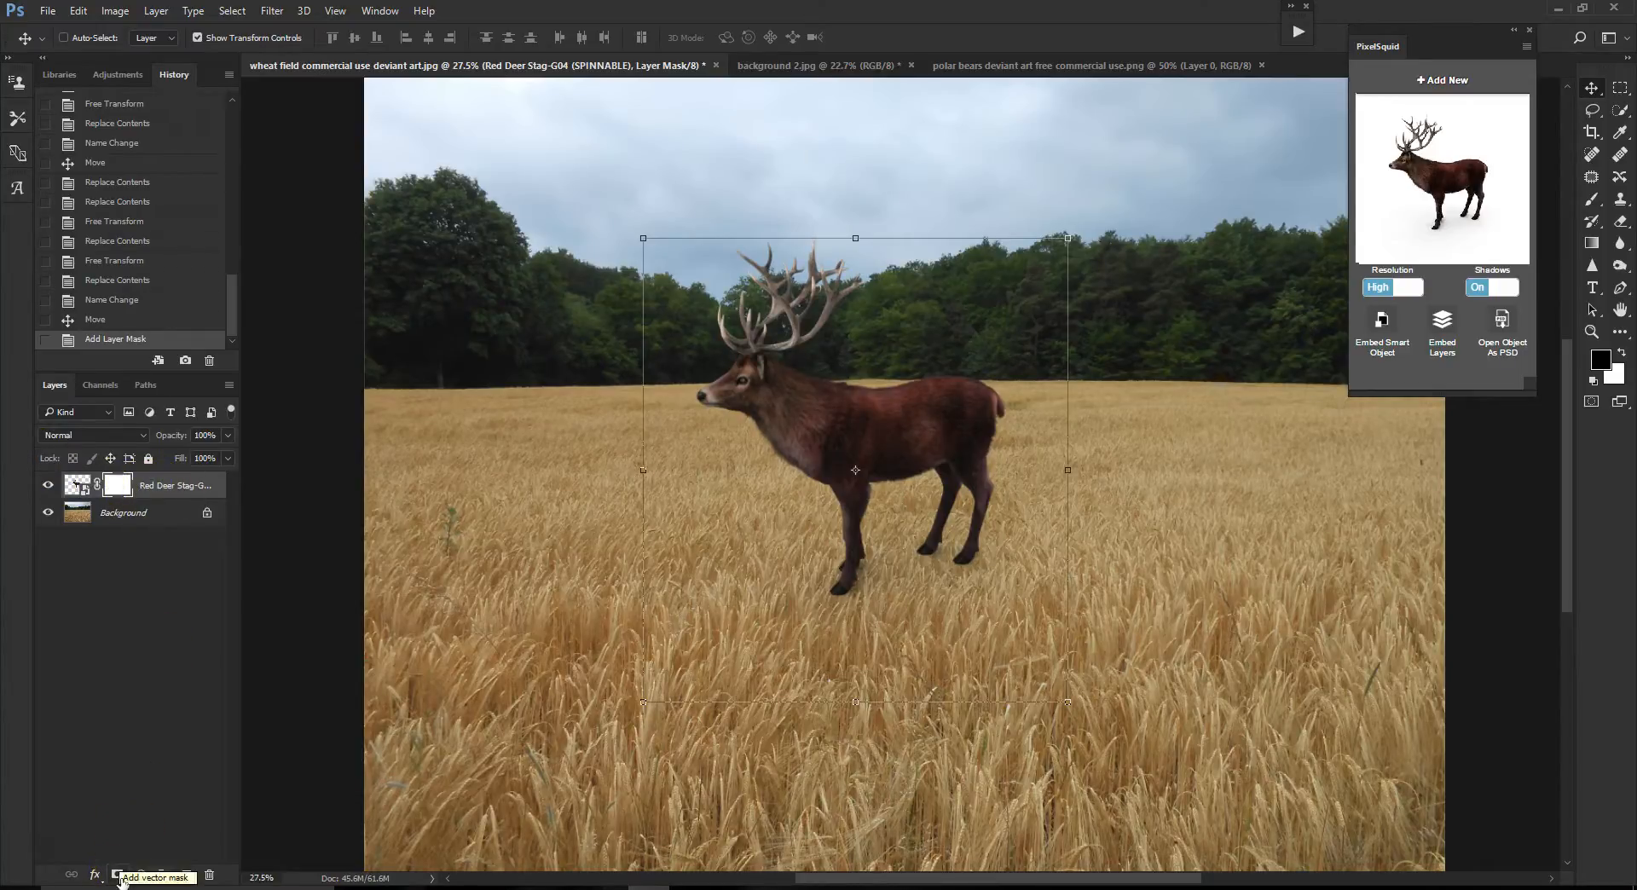
{"action": "left_click", "coordinate": [1591, 199]}
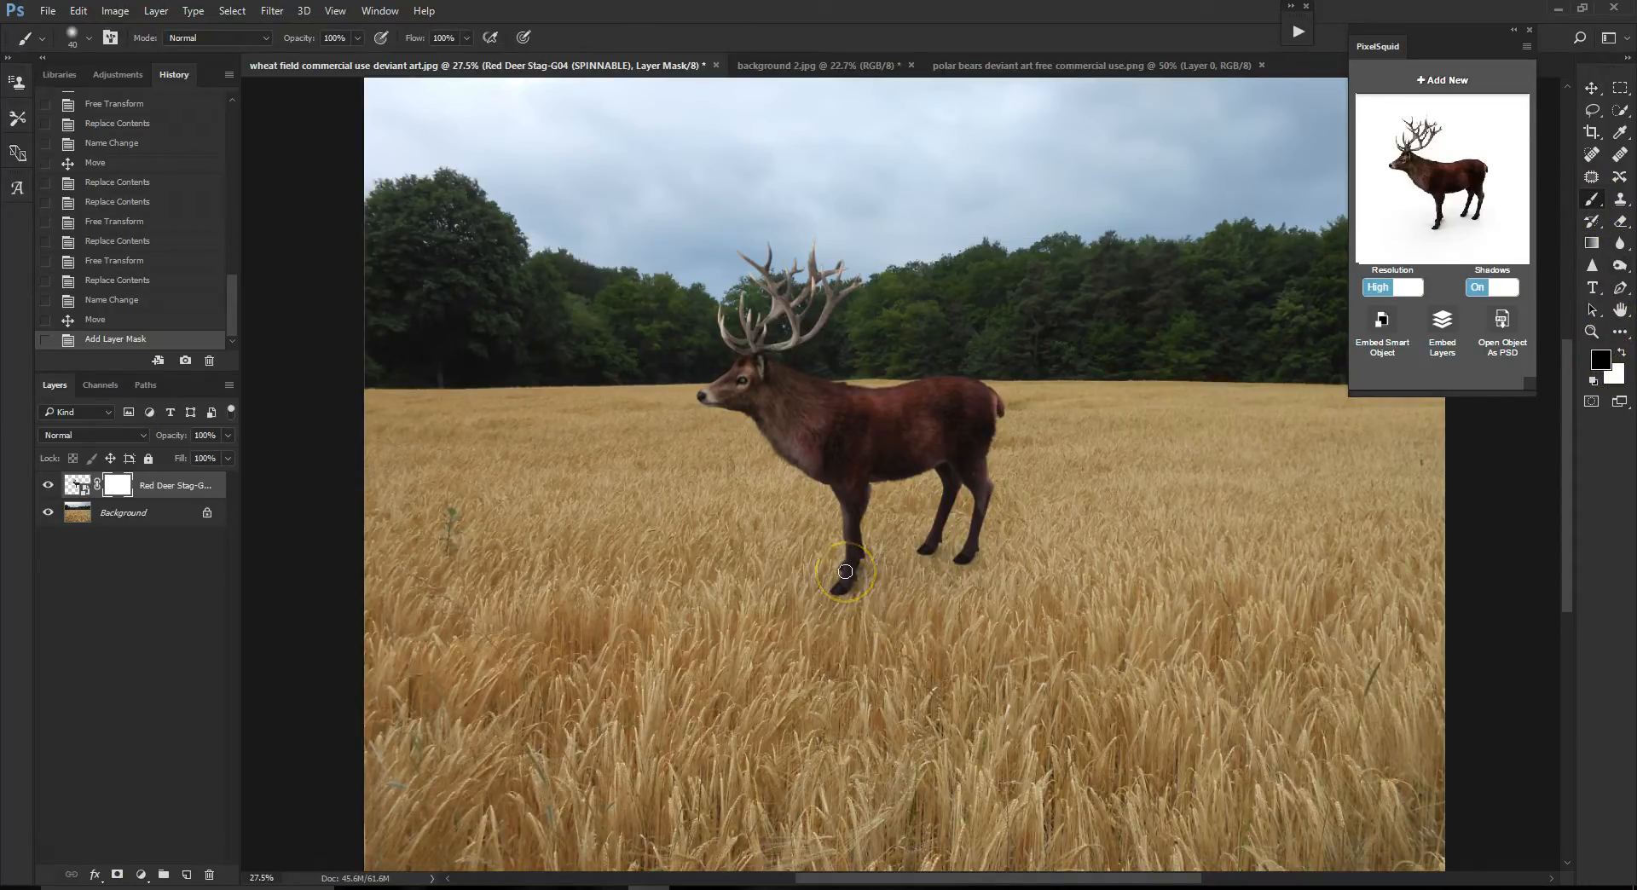
{"action": "key", "text": "bracketright"}
{"action": "key", "text": "bracketright"}
{"action": "mouse_move", "coordinate": [832, 620]}
{"action": "left_mouse_down"}
{"action": "mouse_move", "coordinate": [833, 584]}
{"action": "mouse_move", "coordinate": [830, 606]}
{"action": "mouse_move", "coordinate": [911, 588]}
{"action": "mouse_move", "coordinate": [939, 559]}
{"action": "mouse_move", "coordinate": [962, 566]}
{"action": "left_mouse_up"}
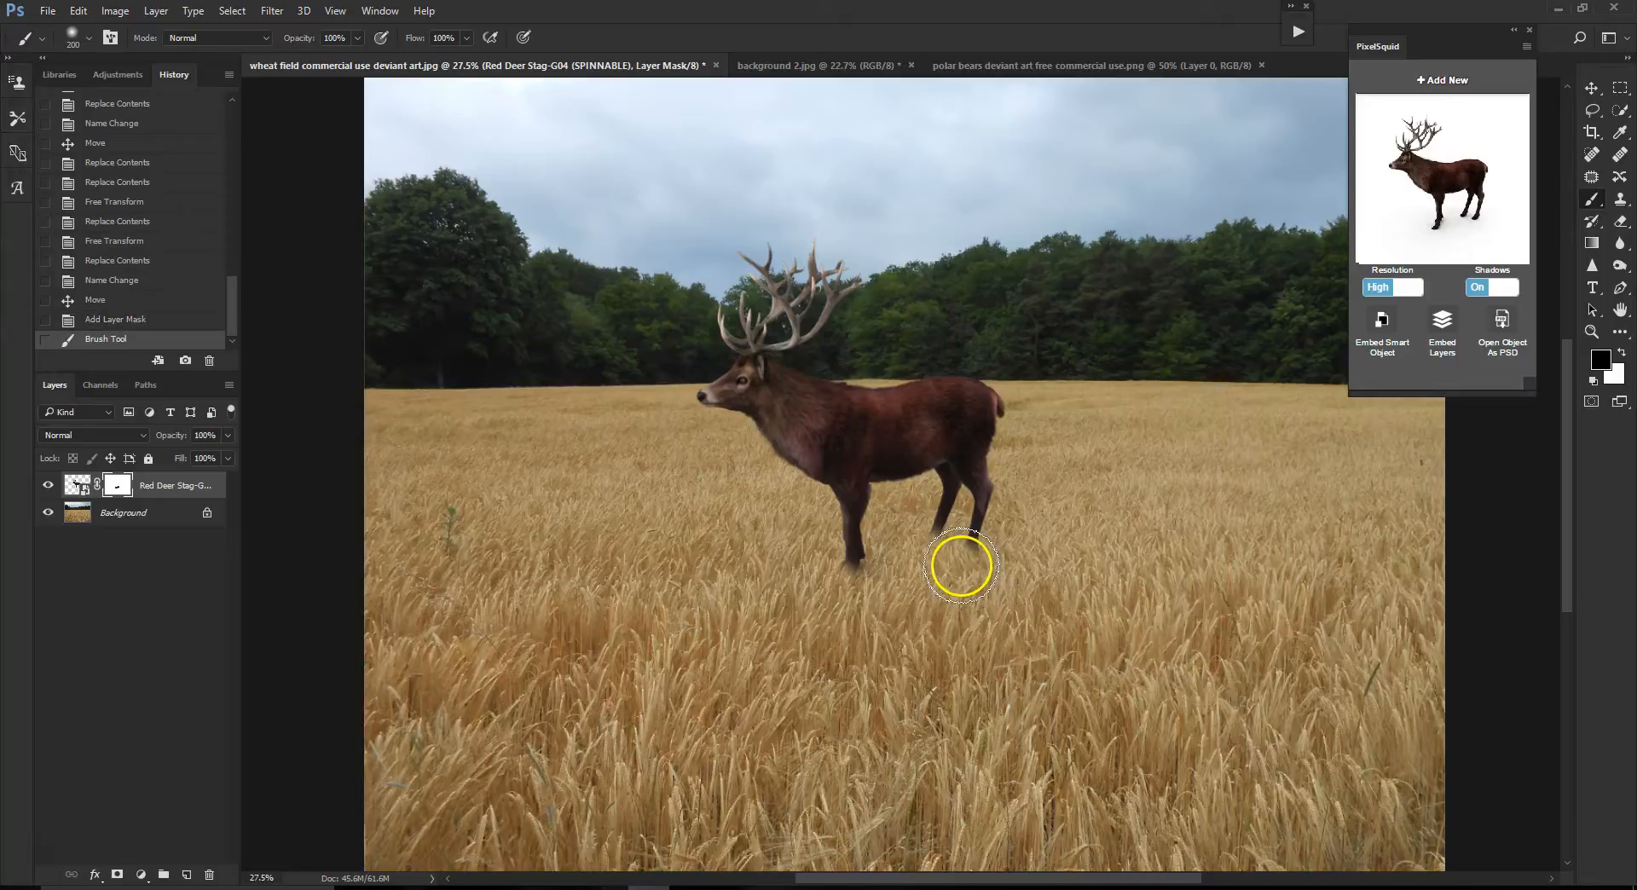
- Reduce the brush to 10 px and paint white on the mask to restore part of the front hoof
{"action": "scroll", "coordinate": [995, 538], "scroll_direction": "up", "scroll_amount": 3}
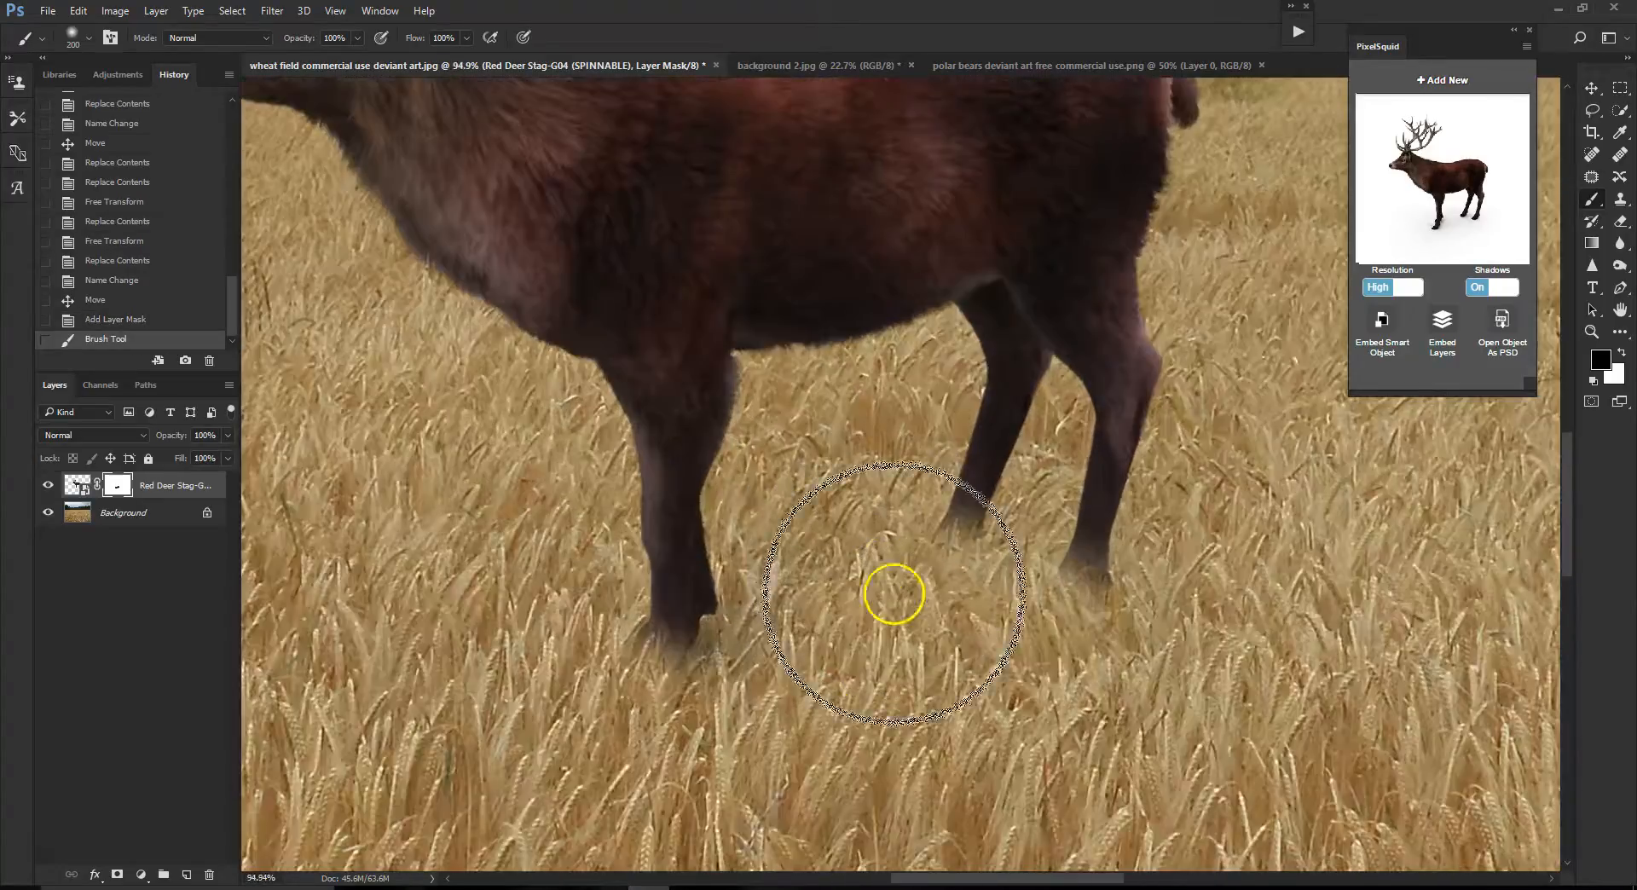
{"action": "scroll", "coordinate": [925, 878], "scroll_direction": "left", "scroll_amount": 3}
{"action": "scroll", "coordinate": [1134, 701], "scroll_direction": "up", "scroll_amount": 3}
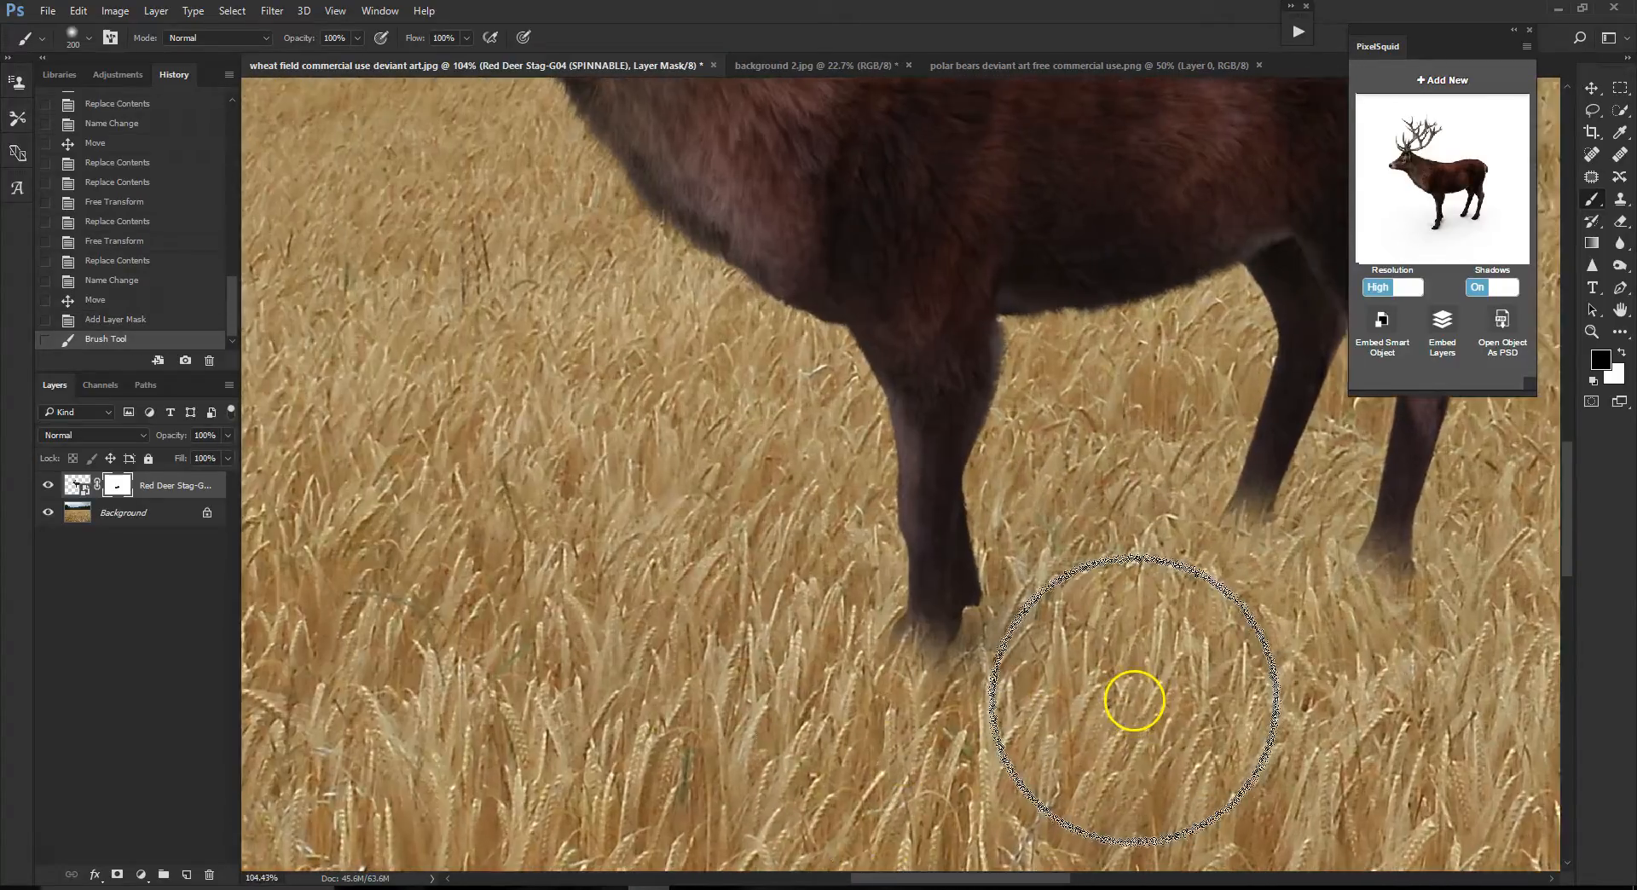
{"action": "key", "text": "bracketleft"}
{"action": "key", "text": "bracketleft"}
{"action": "key", "text": "bracketleft"}
{"action": "key", "text": "bracketleft"}
{"action": "key", "text": "bracketleft"}
{"action": "key", "text": "bracketleft"}
{"action": "key", "text": "bracketleft"}
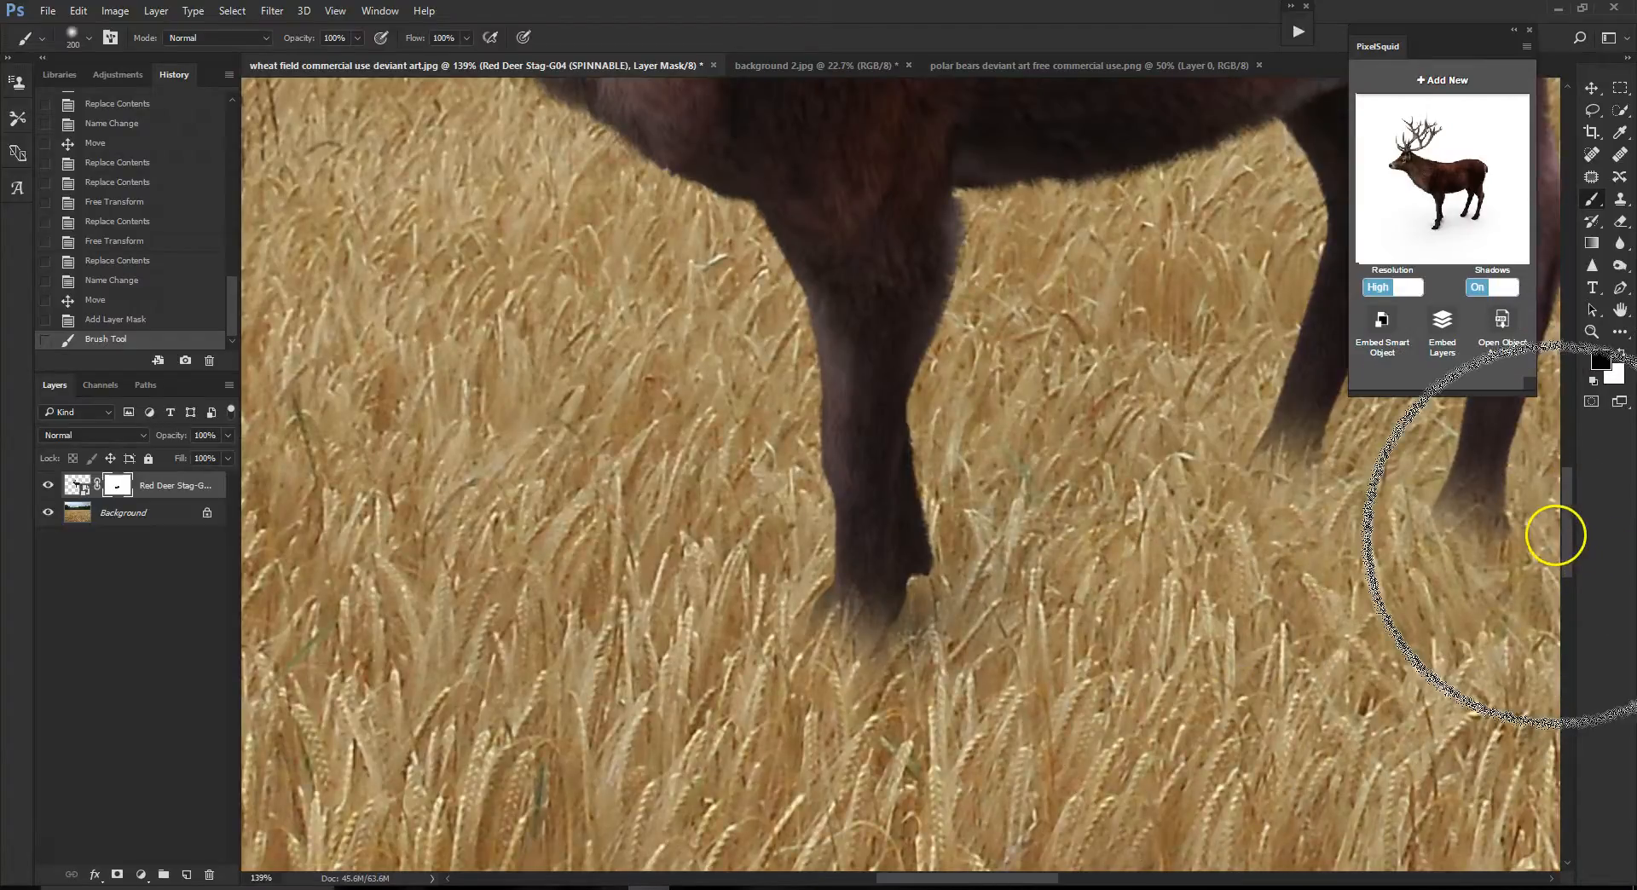
{"action": "key", "text": "bracketleft"}
{"action": "key", "text": "bracketleft"}
{"action": "key", "text": "bracketleft"}
{"action": "key", "text": "bracketleft"}
{"action": "key", "text": "bracketleft"}
{"action": "key", "text": "bracketleft"}
{"action": "key", "text": "bracketleft"}
{"action": "left_click_drag", "start_coordinate": [1571, 509], "coordinate": [1520, 523]}
{"action": "key", "text": "bracketleft"}
{"action": "key", "text": "bracketleft"}
{"action": "scroll", "coordinate": [889, 539], "scroll_direction": "up", "scroll_amount": 1}
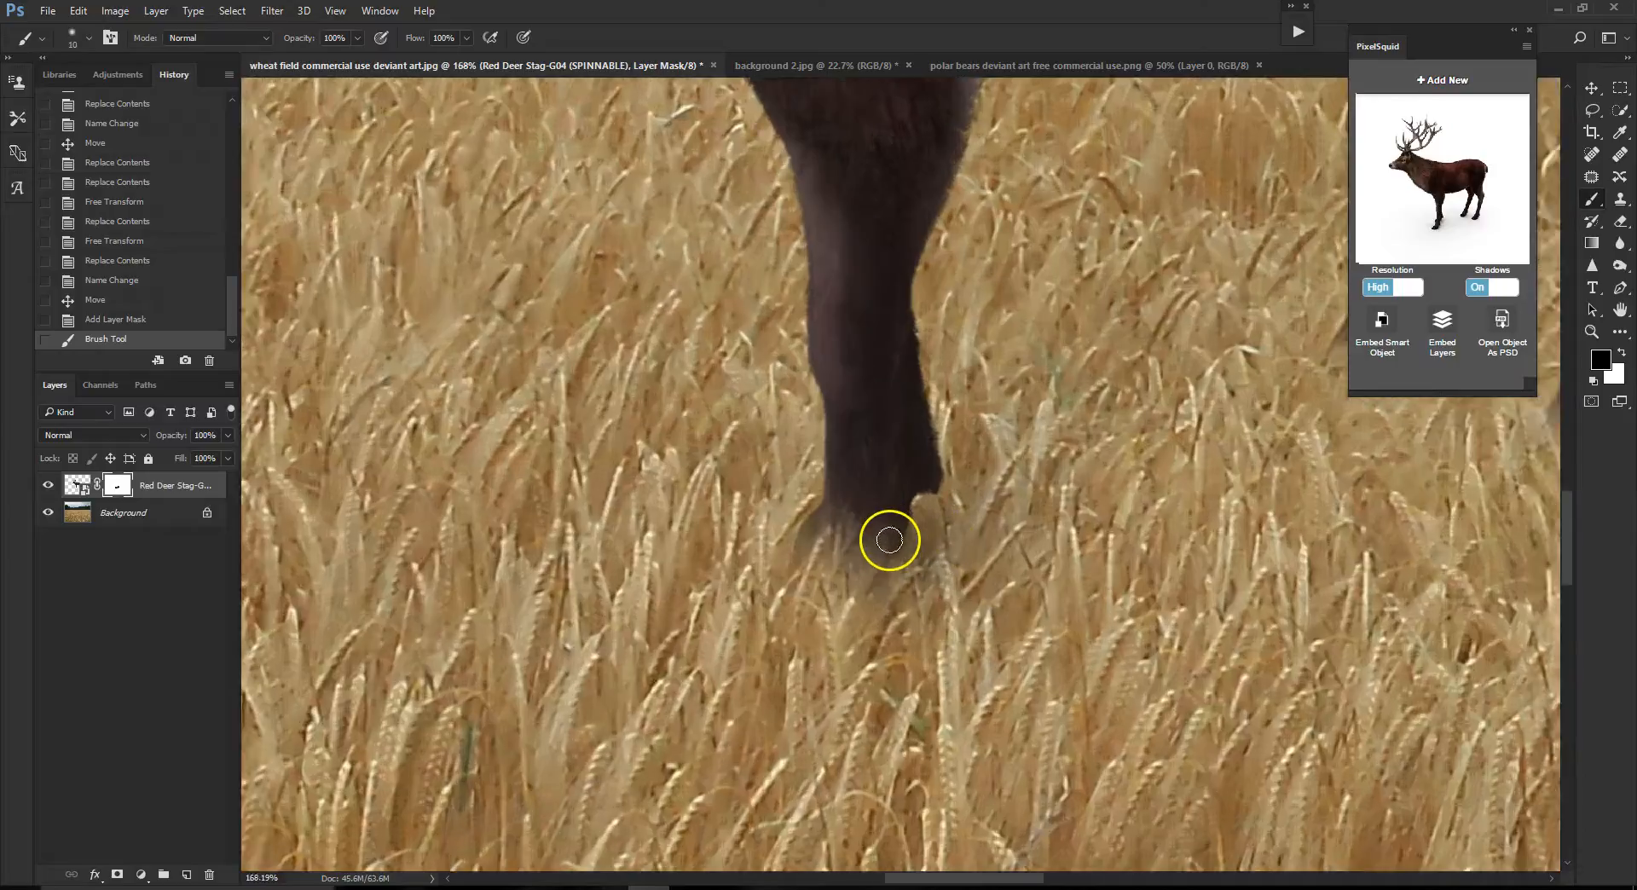
{"action": "left_click", "coordinate": [1622, 353]}
{"action": "scroll", "coordinate": [872, 507], "scroll_direction": "up", "scroll_amount": 1}
{"action": "mouse_move", "coordinate": [872, 507]}
{"action": "left_mouse_down"}
{"action": "mouse_move", "coordinate": [851, 587]}
{"action": "mouse_move", "coordinate": [876, 551]}
{"action": "mouse_move", "coordinate": [849, 562]}
{"action": "mouse_move", "coordinate": [858, 501]}
{"action": "mouse_move", "coordinate": [837, 518]}
{"action": "mouse_move", "coordinate": [830, 494]}
{"action": "mouse_move", "coordinate": [869, 545]}
{"action": "mouse_move", "coordinate": [861, 562]}
{"action": "mouse_move", "coordinate": [909, 532]}
{"action": "mouse_move", "coordinate": [908, 498]}
{"action": "mouse_move", "coordinate": [807, 496]}
{"action": "left_mouse_up"}
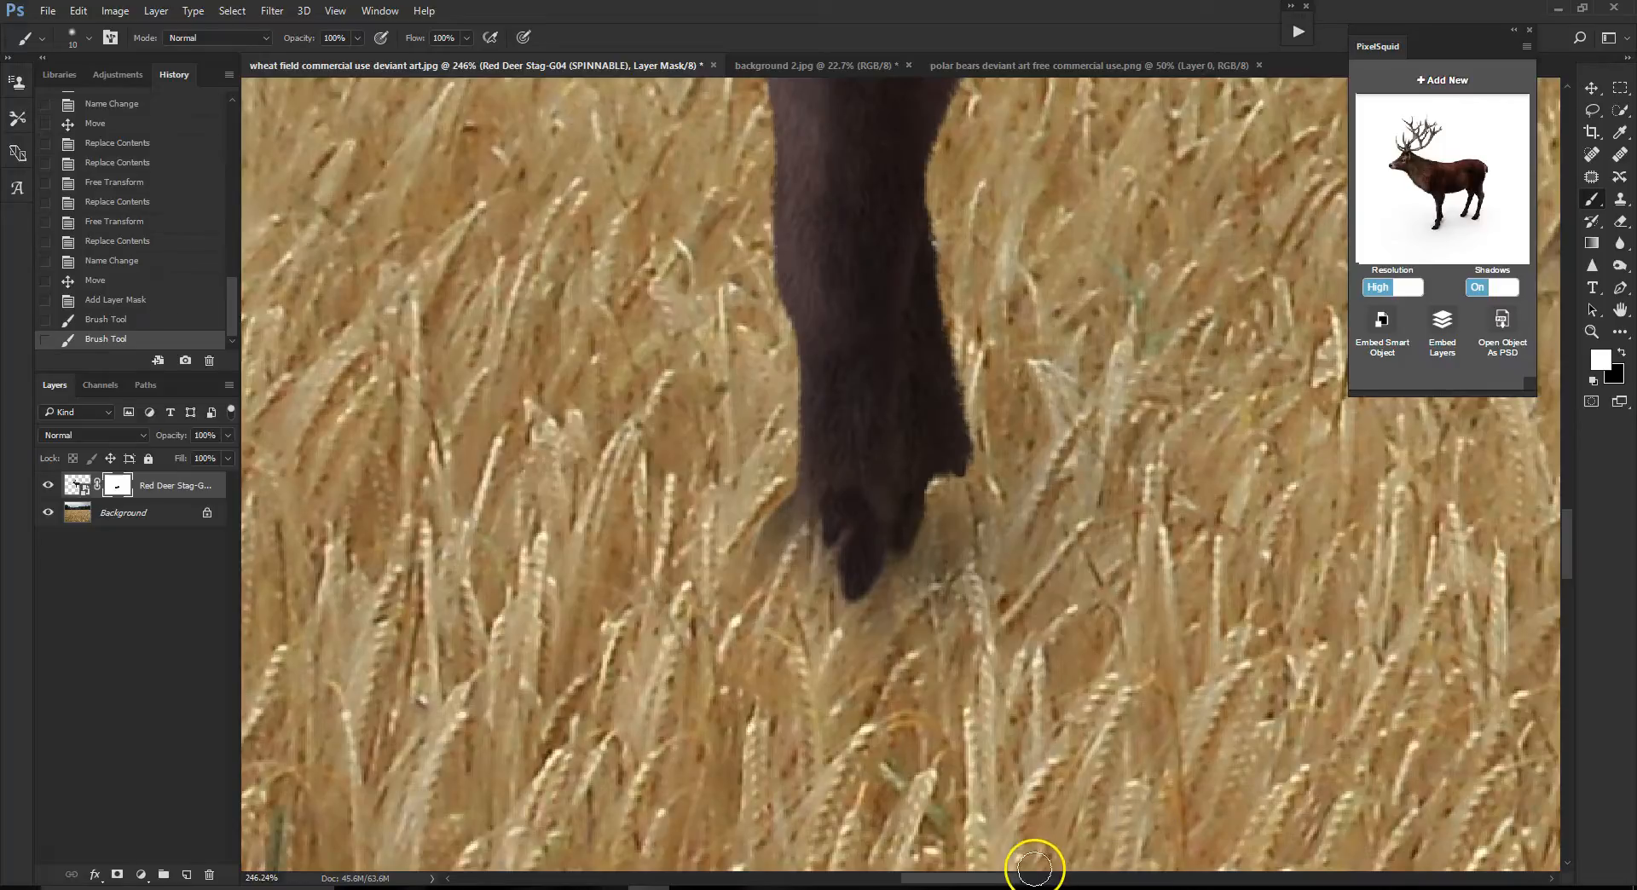
- Paint white on the mask to restore the far rear hoof and the lower edge of the front leg
{"action": "left_click_drag", "start_coordinate": [994, 878], "coordinate": [1066, 868]}
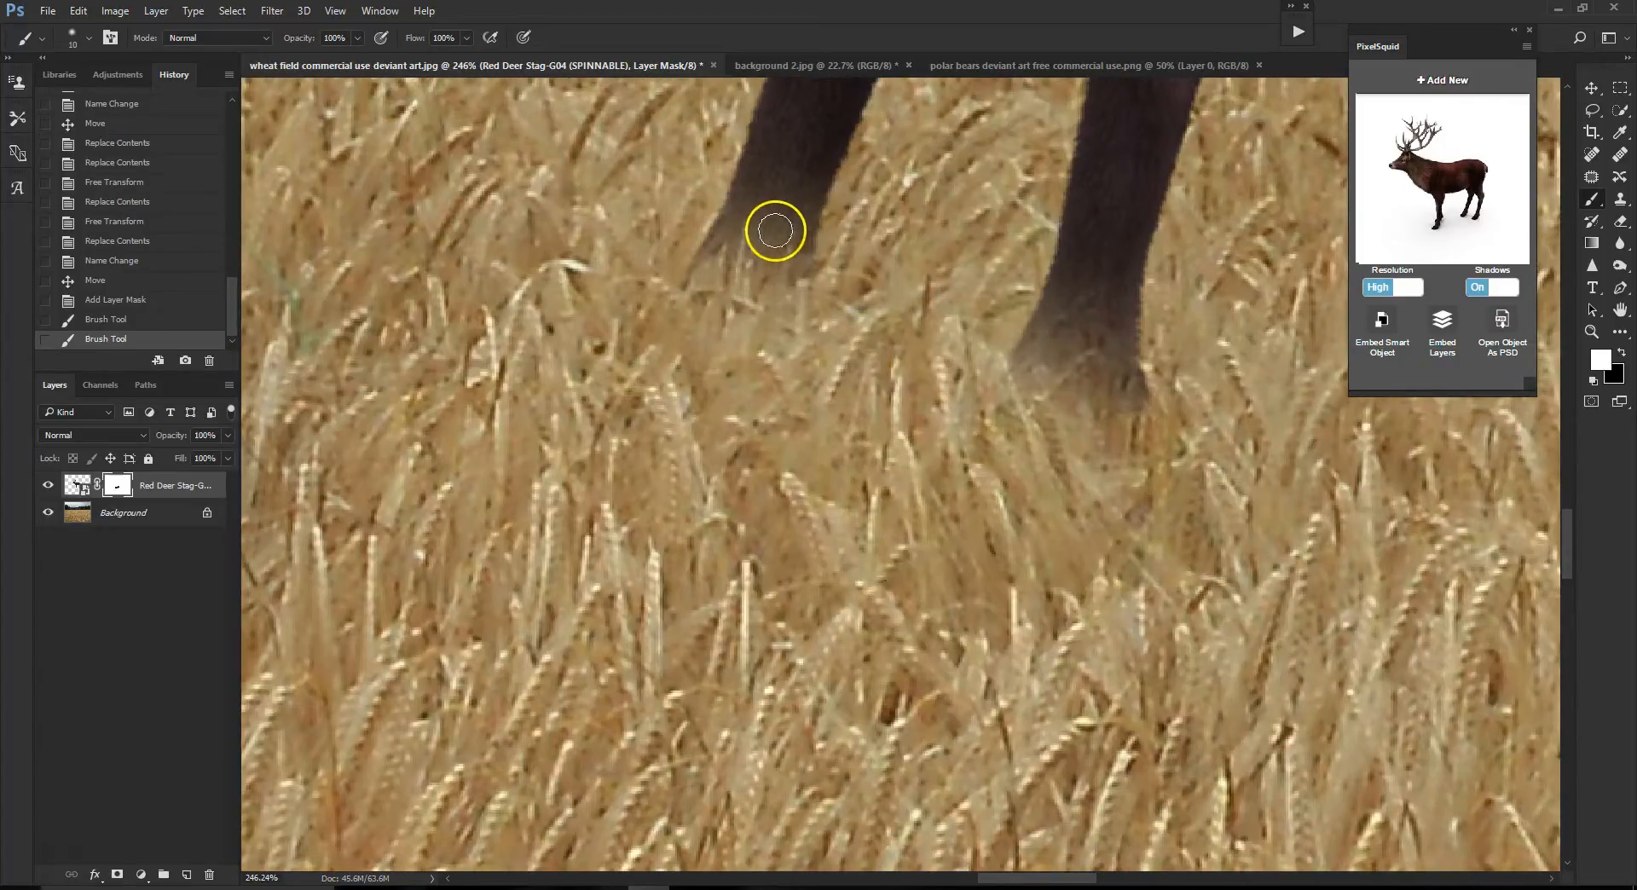
{"action": "mouse_move", "coordinate": [757, 244]}
{"action": "left_mouse_down"}
{"action": "mouse_move", "coordinate": [805, 181]}
{"action": "mouse_move", "coordinate": [781, 180]}
{"action": "mouse_move", "coordinate": [706, 243]}
{"action": "mouse_move", "coordinate": [762, 183]}
{"action": "mouse_move", "coordinate": [764, 218]}
{"action": "mouse_move", "coordinate": [823, 205]}
{"action": "left_mouse_up"}
{"action": "scroll", "coordinate": [907, 434], "scroll_direction": "down", "scroll_amount": 8}
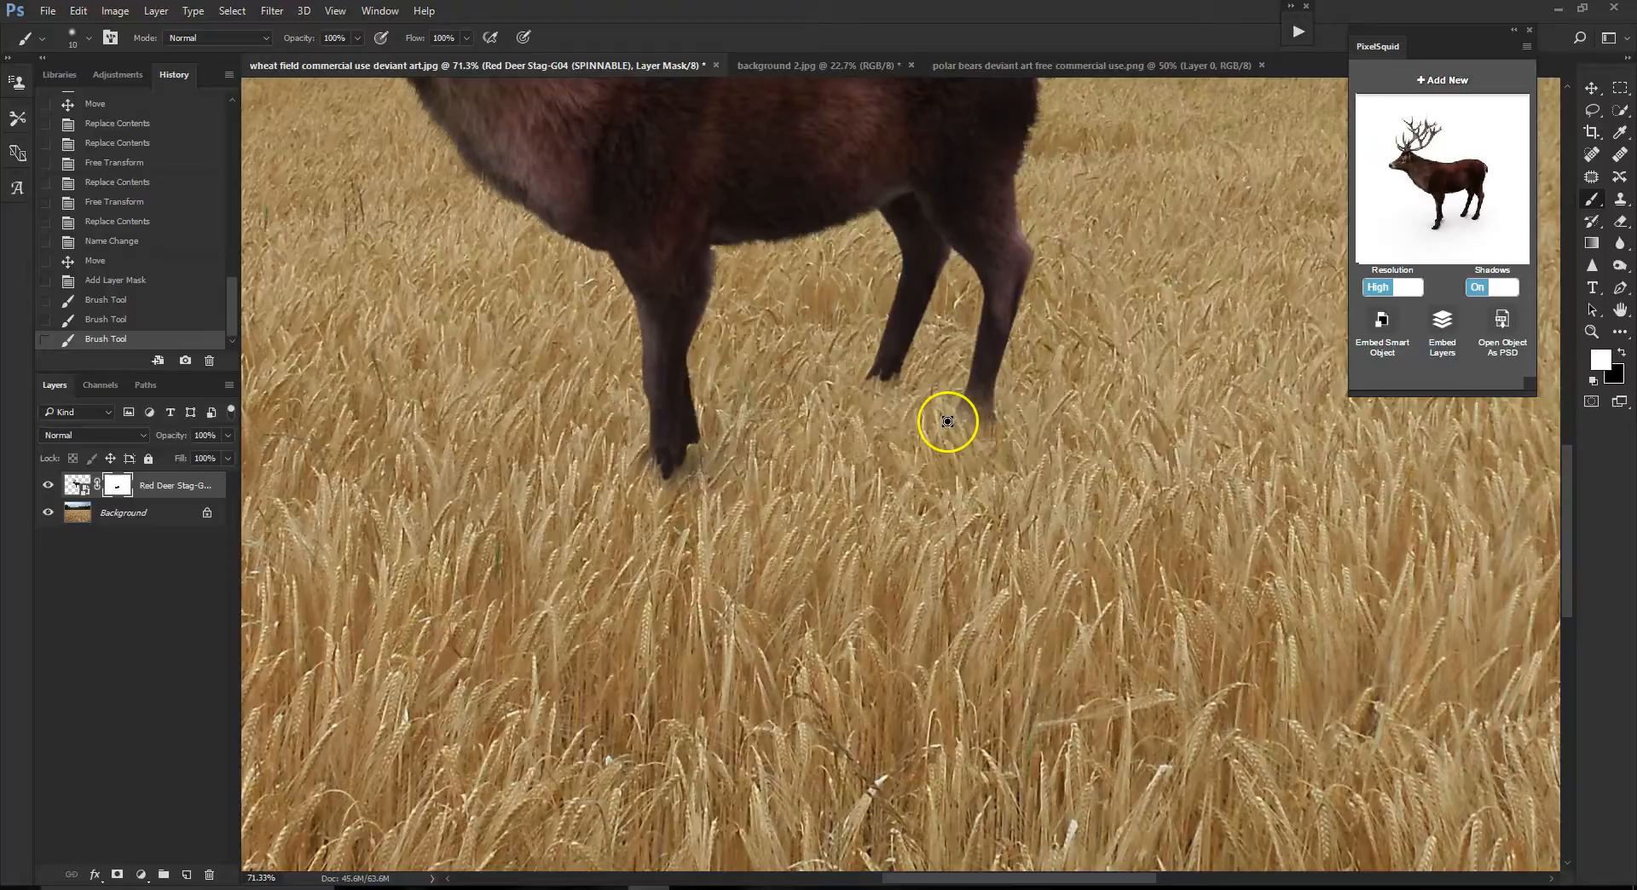
{"action": "scroll", "coordinate": [622, 478], "scroll_direction": "up", "scroll_amount": 3}
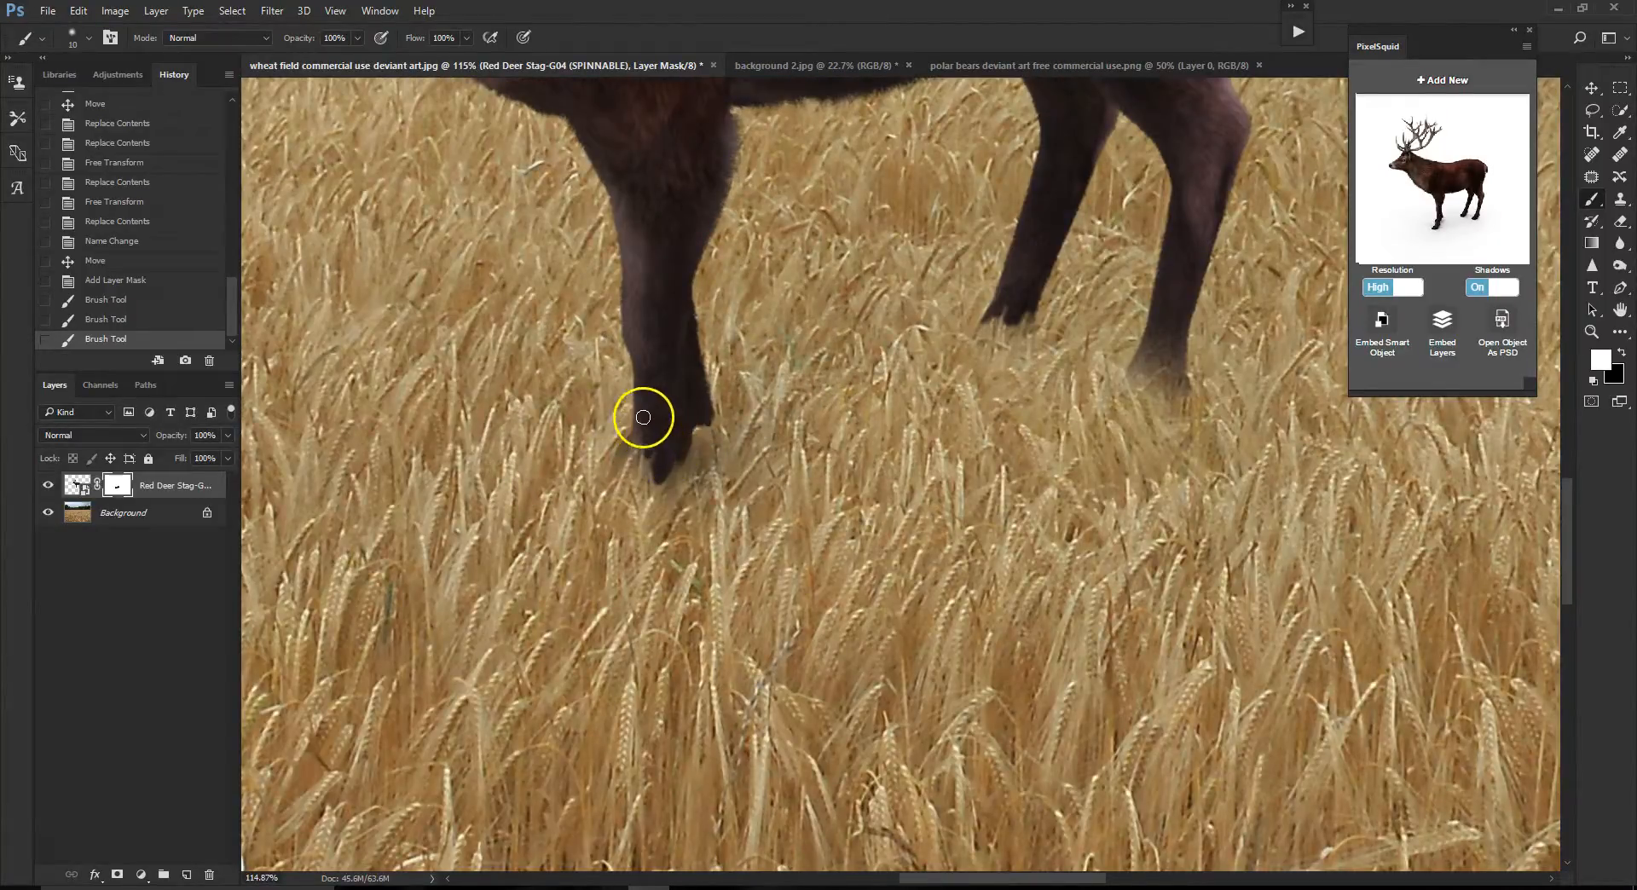
{"action": "left_click_drag", "start_coordinate": [635, 426], "coordinate": [662, 398]}
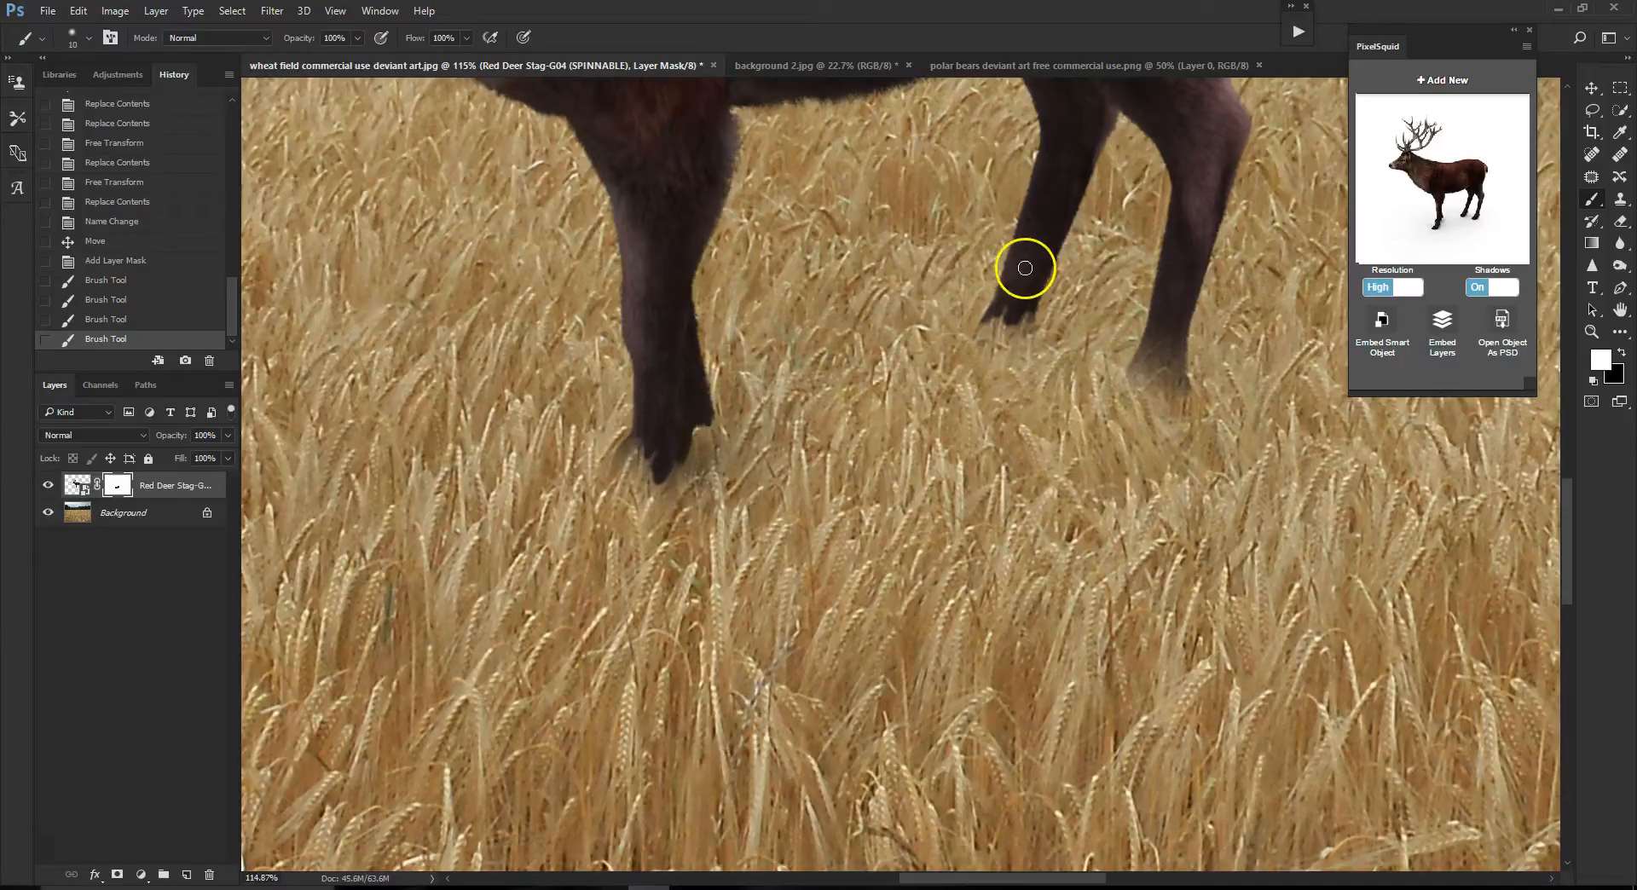
{"action": "left_click_drag", "start_coordinate": [1001, 285], "coordinate": [1020, 278]}
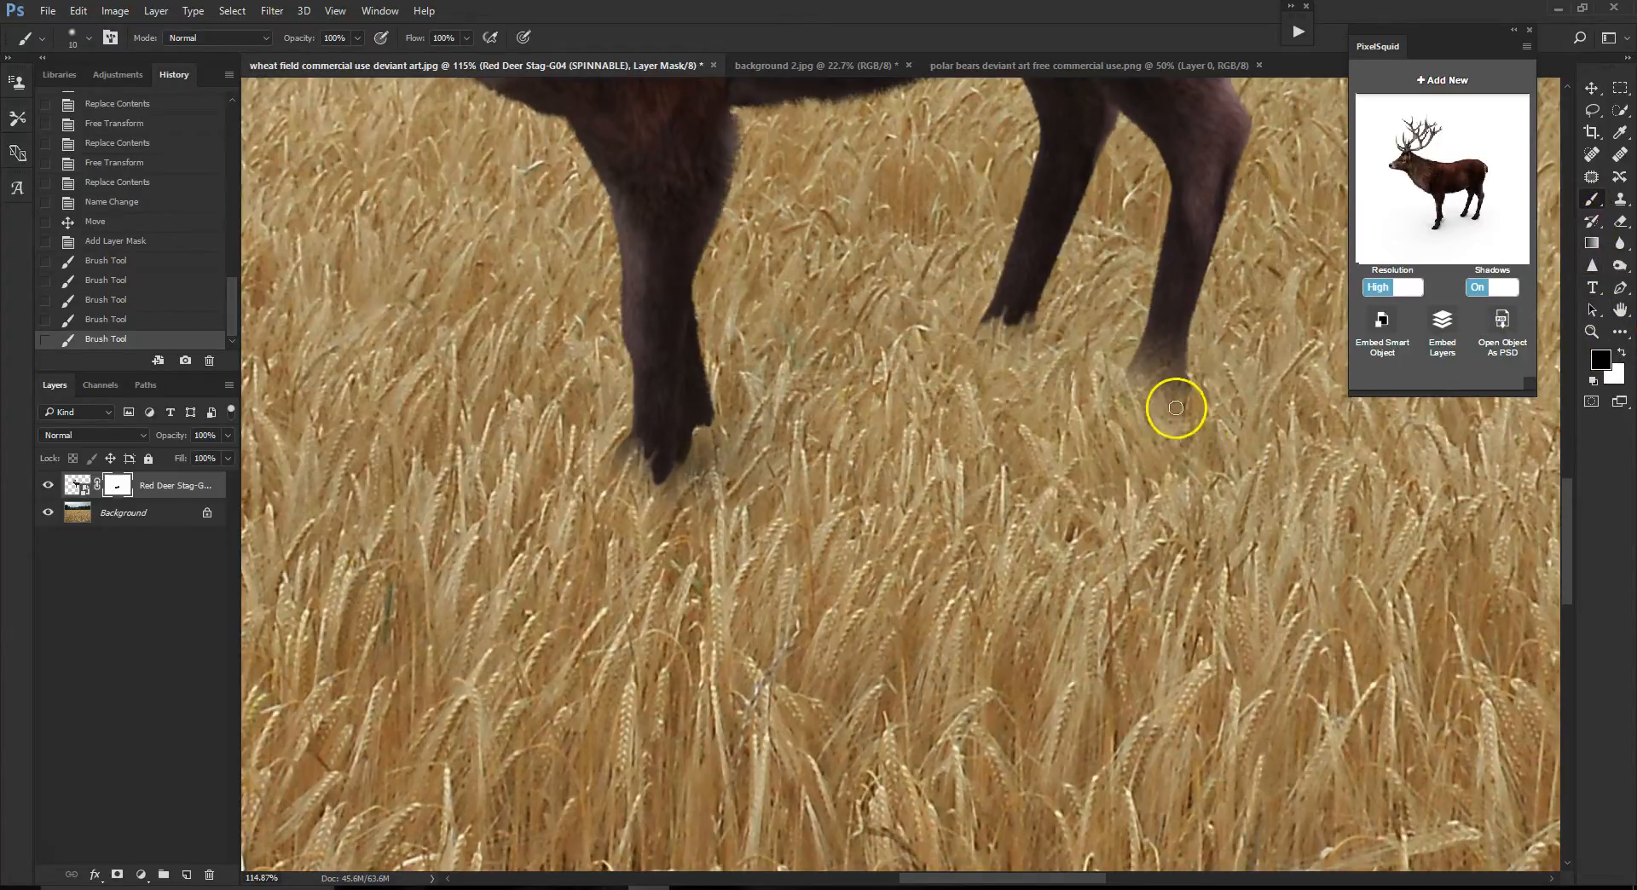
- Enlarge the brush, set its opacity to 65%, and paint black on the mask to fade both rear feet into the wheat
{"action": "key", "text": "bracketright"}
{"action": "key", "text": "bracketright"}
{"action": "key", "text": "bracketright"}
{"action": "key", "text": "bracketright"}
{"action": "key", "text": "bracketright"}
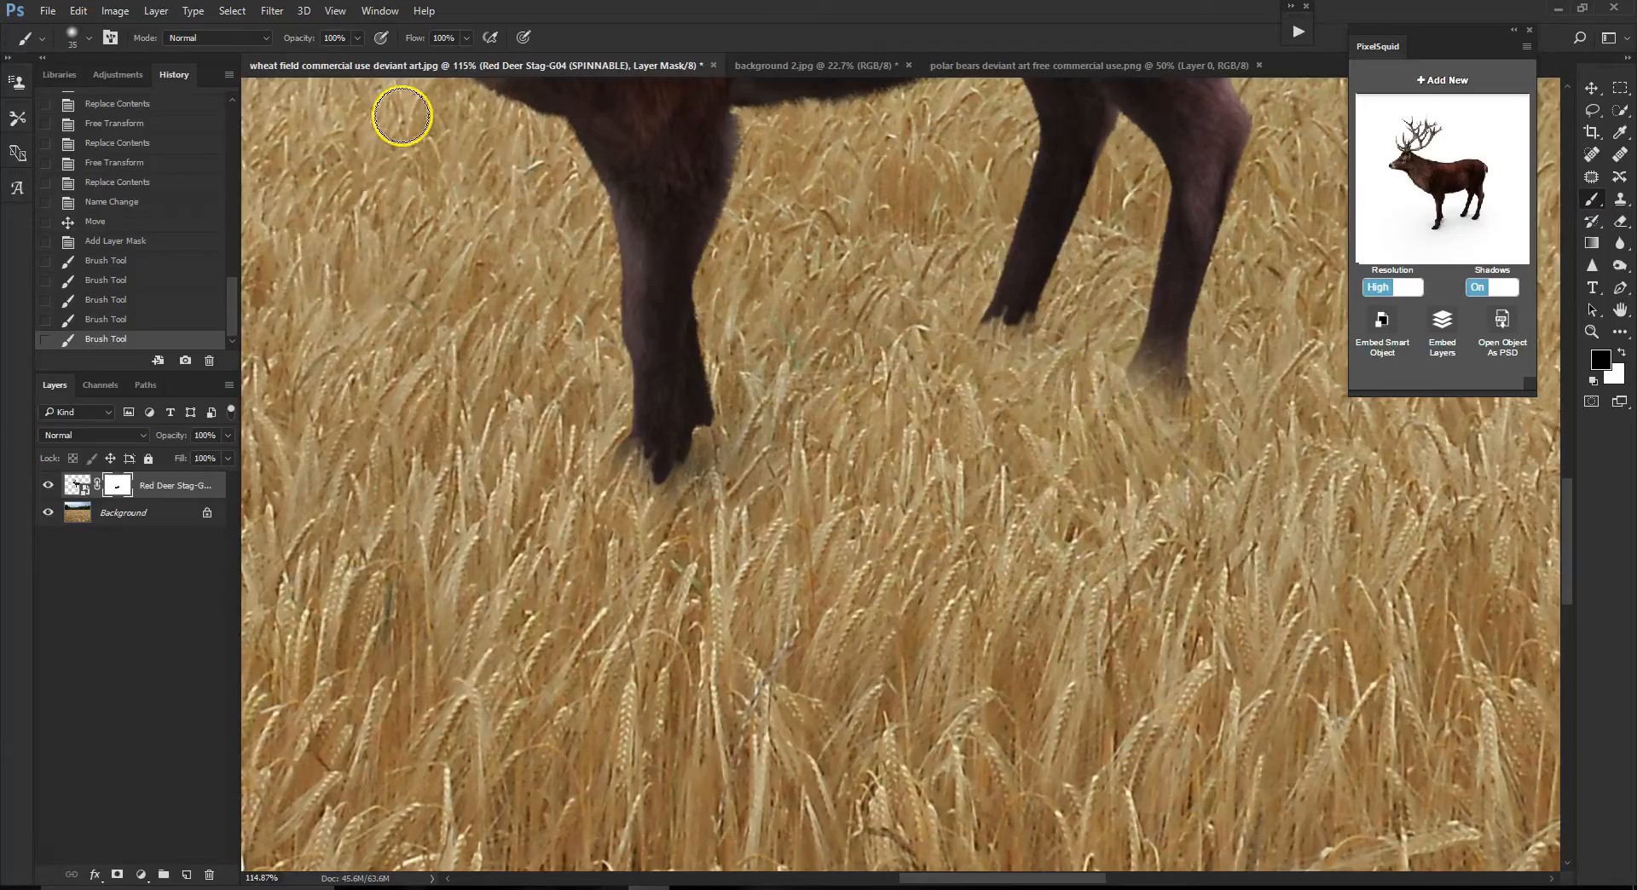
{"action": "left_click", "coordinate": [357, 38]}
{"action": "left_click_drag", "start_coordinate": [358, 61], "coordinate": [329, 62]}
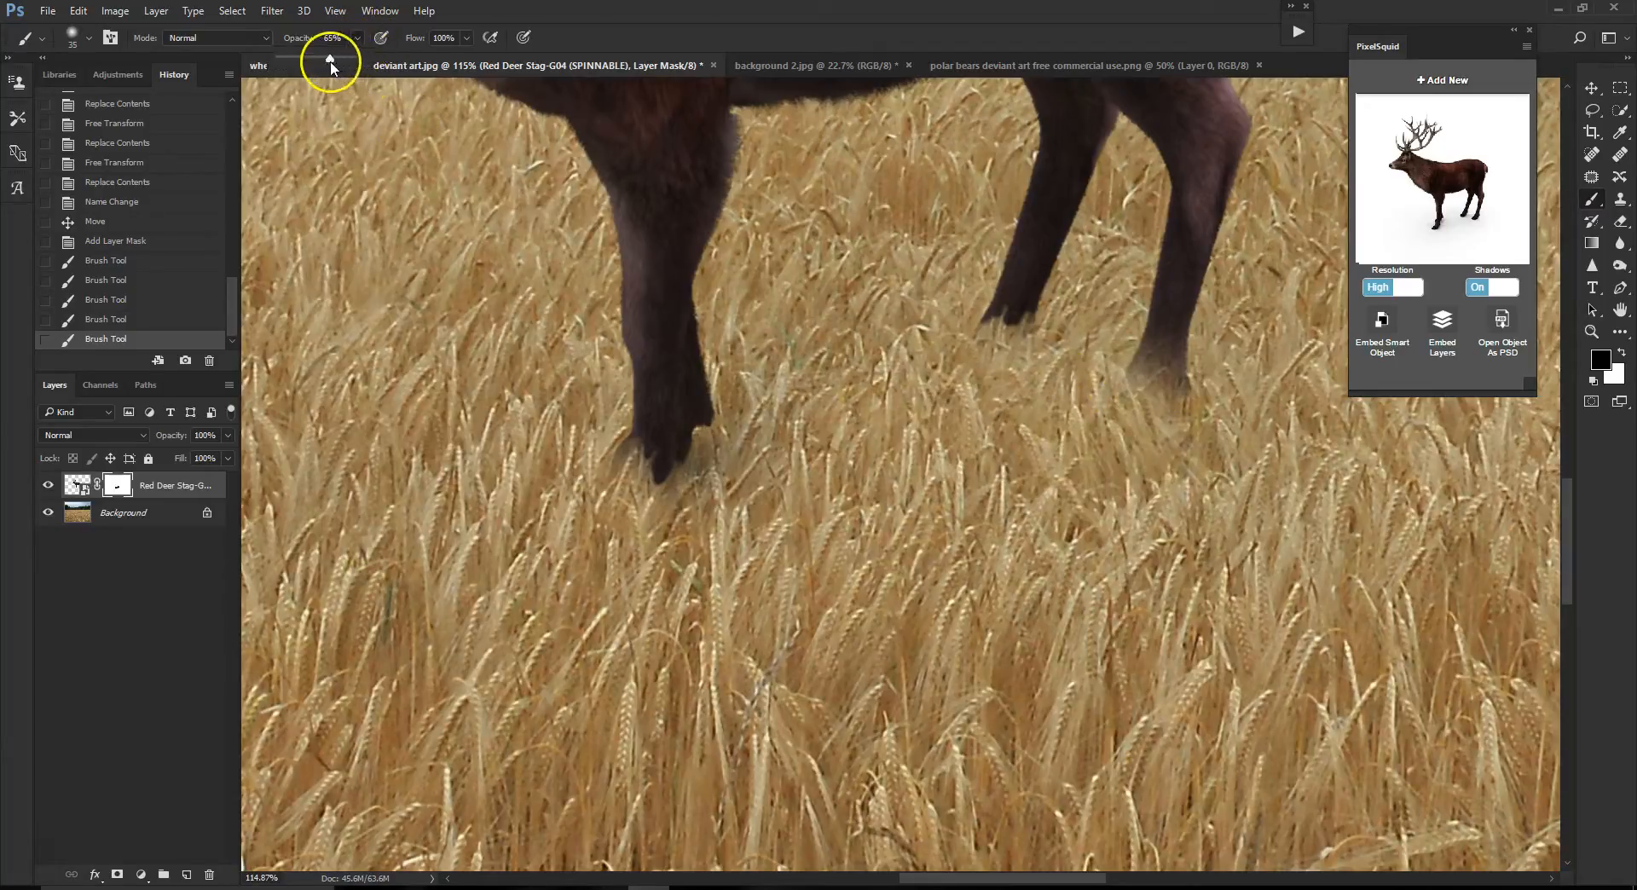
{"action": "left_click_drag", "start_coordinate": [1005, 324], "coordinate": [972, 325]}
{"action": "left_click_drag", "start_coordinate": [1119, 358], "coordinate": [1188, 379]}
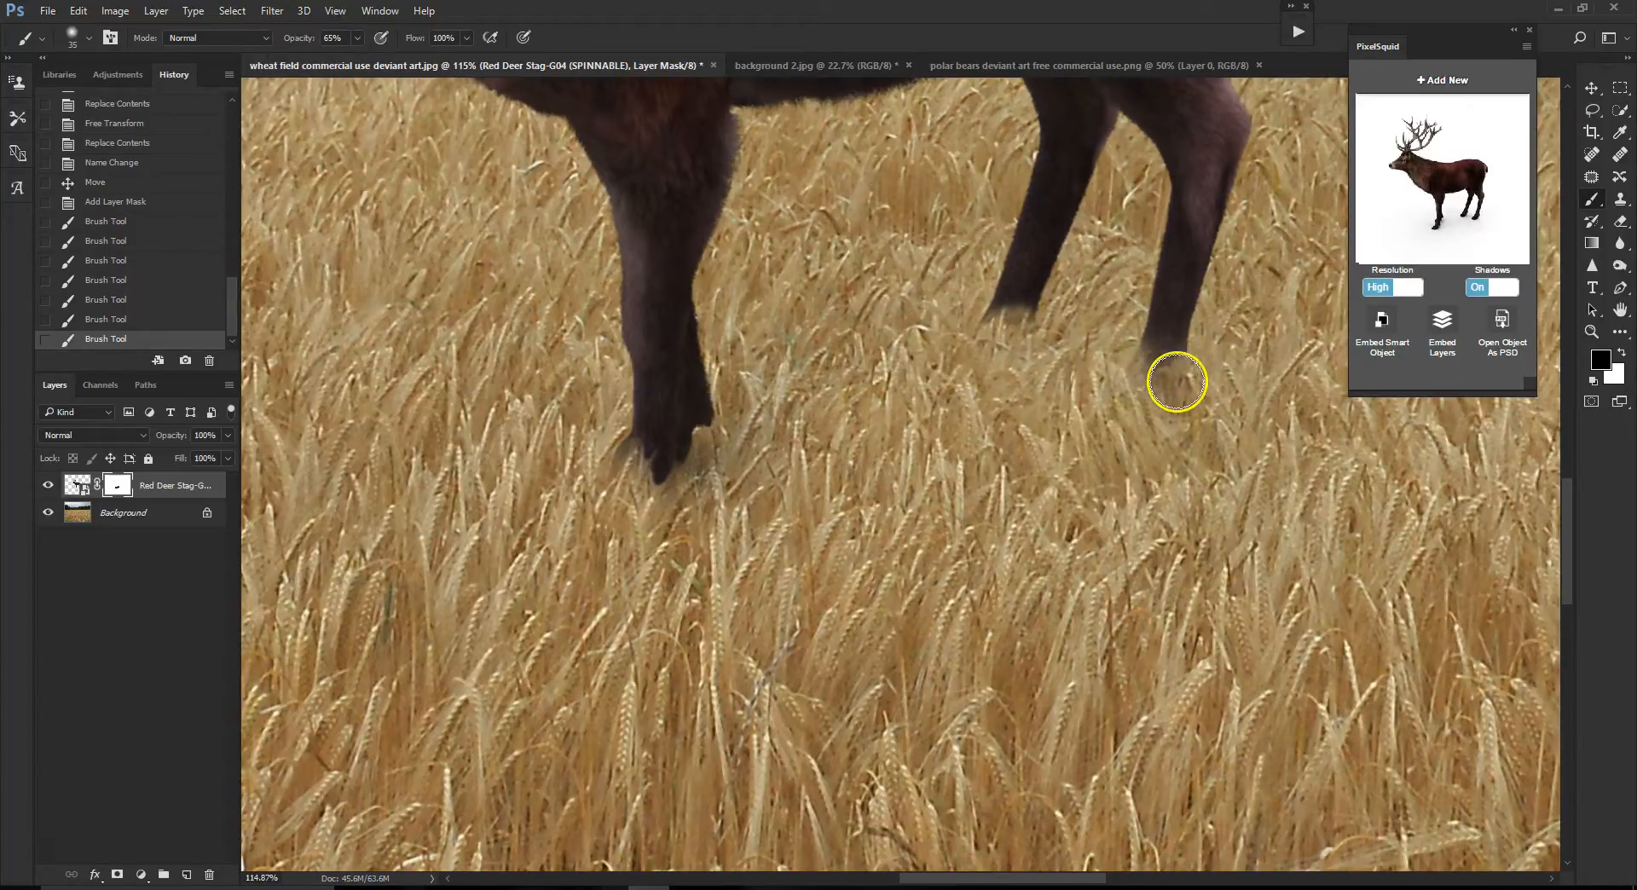
{"action": "left_click", "coordinate": [172, 322]}
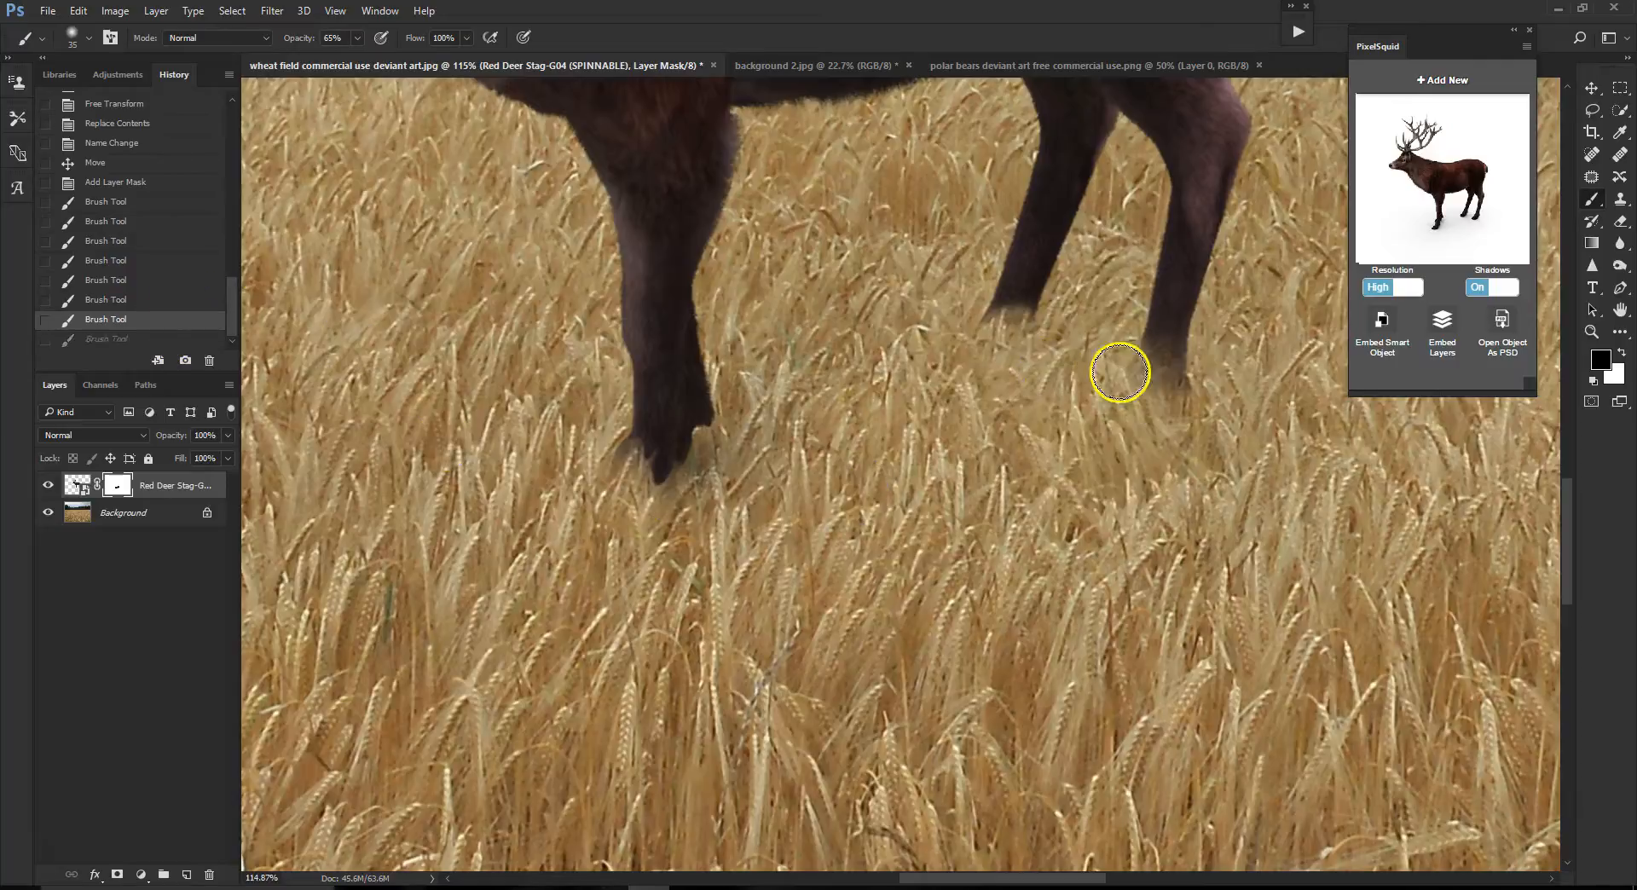
{"action": "left_click", "coordinate": [1178, 379]}
- Shrink the brush and paint white on the mask over the tip of the front hoof
{"action": "scroll", "coordinate": [596, 443], "scroll_direction": "up", "scroll_amount": 5}
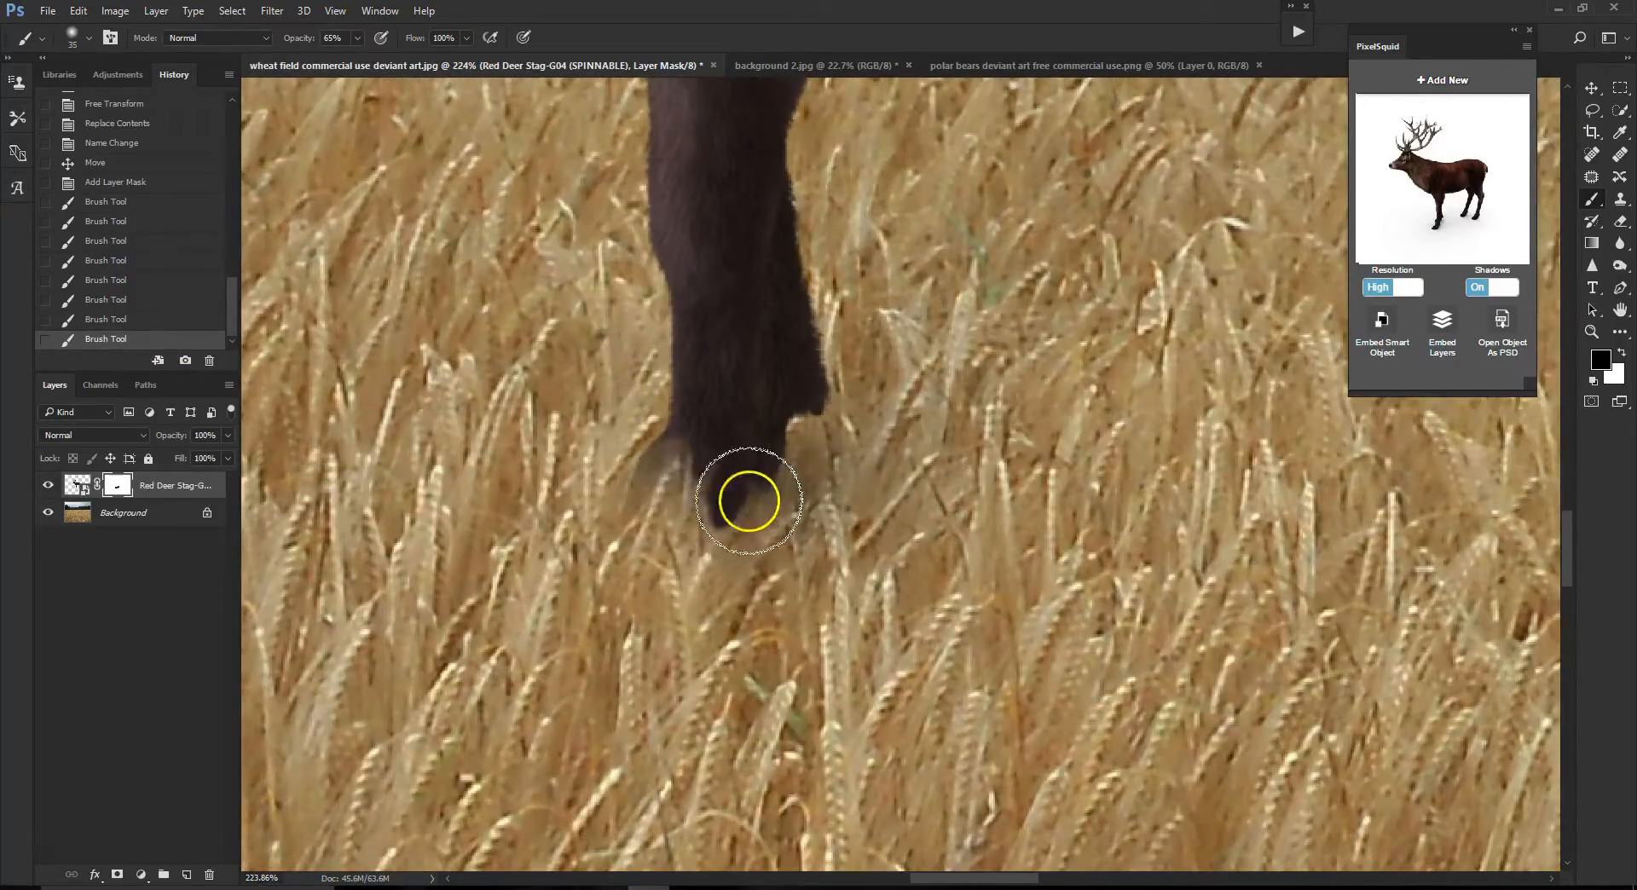
{"action": "left_click", "coordinate": [748, 501]}
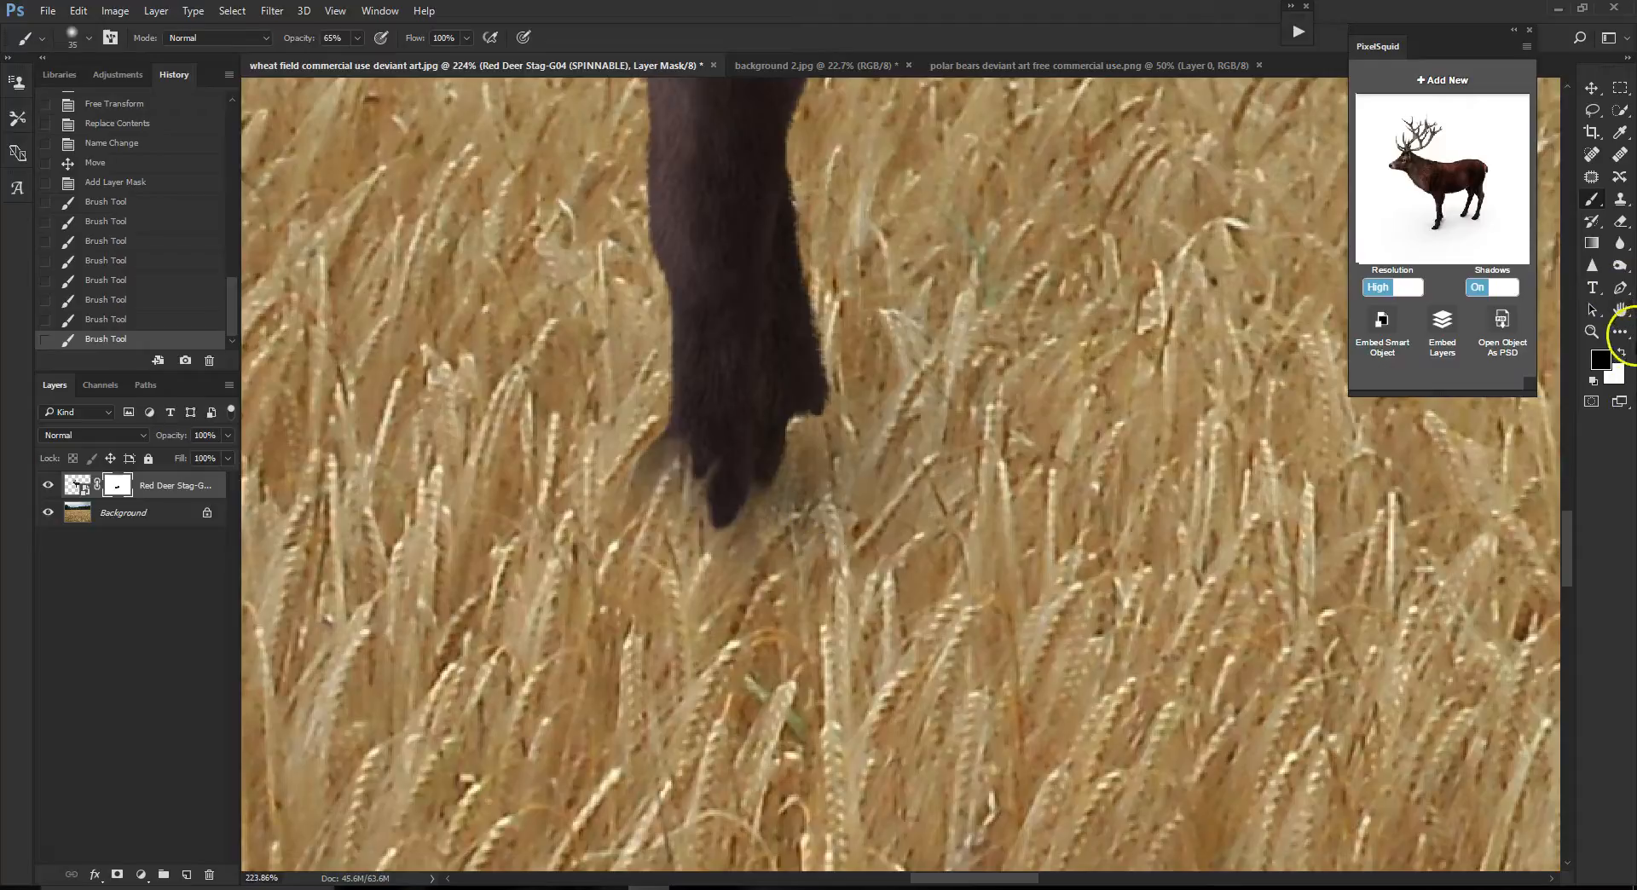
{"action": "key", "text": "bracketleft"}
{"action": "key", "text": "bracketleft"}
{"action": "scroll", "coordinate": [729, 443], "scroll_direction": "up", "scroll_amount": 1}
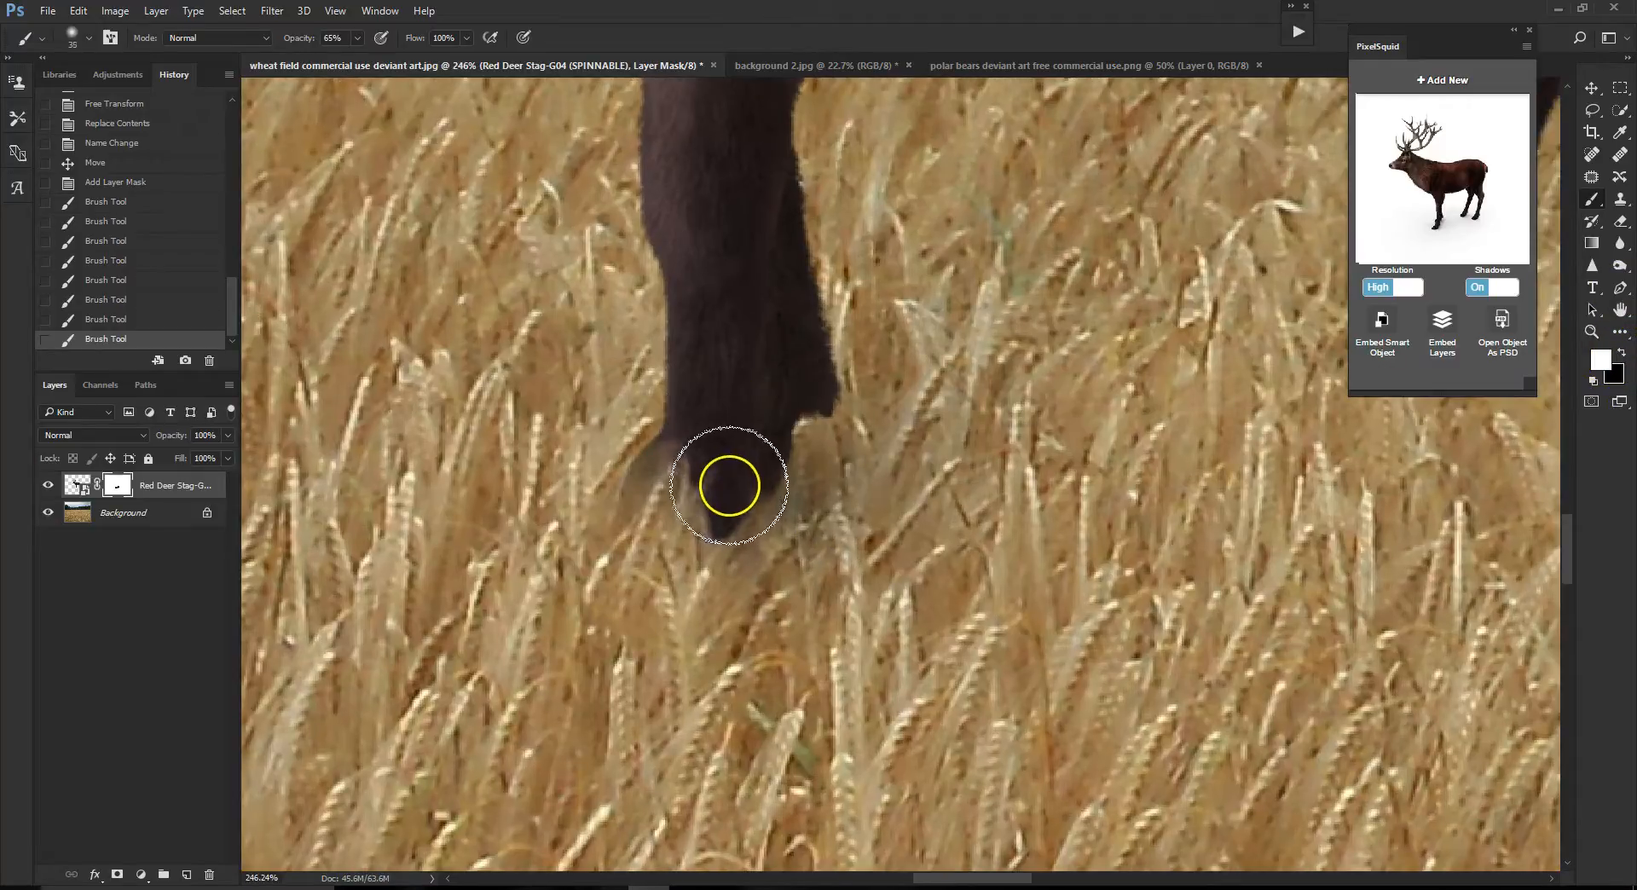
{"action": "scroll", "coordinate": [717, 482], "scroll_direction": "up", "scroll_amount": 1}
{"action": "key", "text": "bracketleft"}
{"action": "key", "text": "bracketleft"}
{"action": "key", "text": "bracketleft"}
{"action": "mouse_move", "coordinate": [710, 487]}
{"action": "left_mouse_down"}
{"action": "mouse_move", "coordinate": [846, 439]}
{"action": "mouse_move", "coordinate": [696, 508]}
{"action": "mouse_move", "coordinate": [722, 437]}
{"action": "mouse_move", "coordinate": [702, 549]}
{"action": "mouse_move", "coordinate": [716, 563]}
{"action": "mouse_move", "coordinate": [720, 496]}
{"action": "mouse_move", "coordinate": [743, 516]}
{"action": "mouse_move", "coordinate": [713, 546]}
{"action": "mouse_move", "coordinate": [730, 544]}
{"action": "mouse_move", "coordinate": [704, 527]}
{"action": "mouse_move", "coordinate": [741, 521]}
{"action": "mouse_move", "coordinate": [736, 555]}
{"action": "left_mouse_up"}
- Paint black on the mask to fade the whole front hoof and its leftover shadow into the wheat
{"action": "key", "text": "x"}
{"action": "mouse_move", "coordinate": [739, 458]}
{"action": "left_mouse_down"}
{"action": "mouse_move", "coordinate": [779, 496]}
{"action": "mouse_move", "coordinate": [745, 487]}
{"action": "mouse_move", "coordinate": [744, 438]}
{"action": "mouse_move", "coordinate": [750, 451]}
{"action": "mouse_move", "coordinate": [798, 420]}
{"action": "mouse_move", "coordinate": [779, 472]}
{"action": "mouse_move", "coordinate": [736, 477]}
{"action": "mouse_move", "coordinate": [810, 418]}
{"action": "mouse_move", "coordinate": [793, 481]}
{"action": "mouse_move", "coordinate": [787, 419]}
{"action": "mouse_move", "coordinate": [734, 477]}
{"action": "mouse_move", "coordinate": [704, 478]}
{"action": "mouse_move", "coordinate": [655, 476]}
{"action": "mouse_move", "coordinate": [632, 418]}
{"action": "mouse_move", "coordinate": [669, 414]}
{"action": "mouse_move", "coordinate": [744, 466]}
{"action": "mouse_move", "coordinate": [804, 435]}
{"action": "mouse_move", "coordinate": [827, 392]}
{"action": "left_mouse_up"}
{"action": "key", "text": "bracketright"}
{"action": "key", "text": "bracketright"}
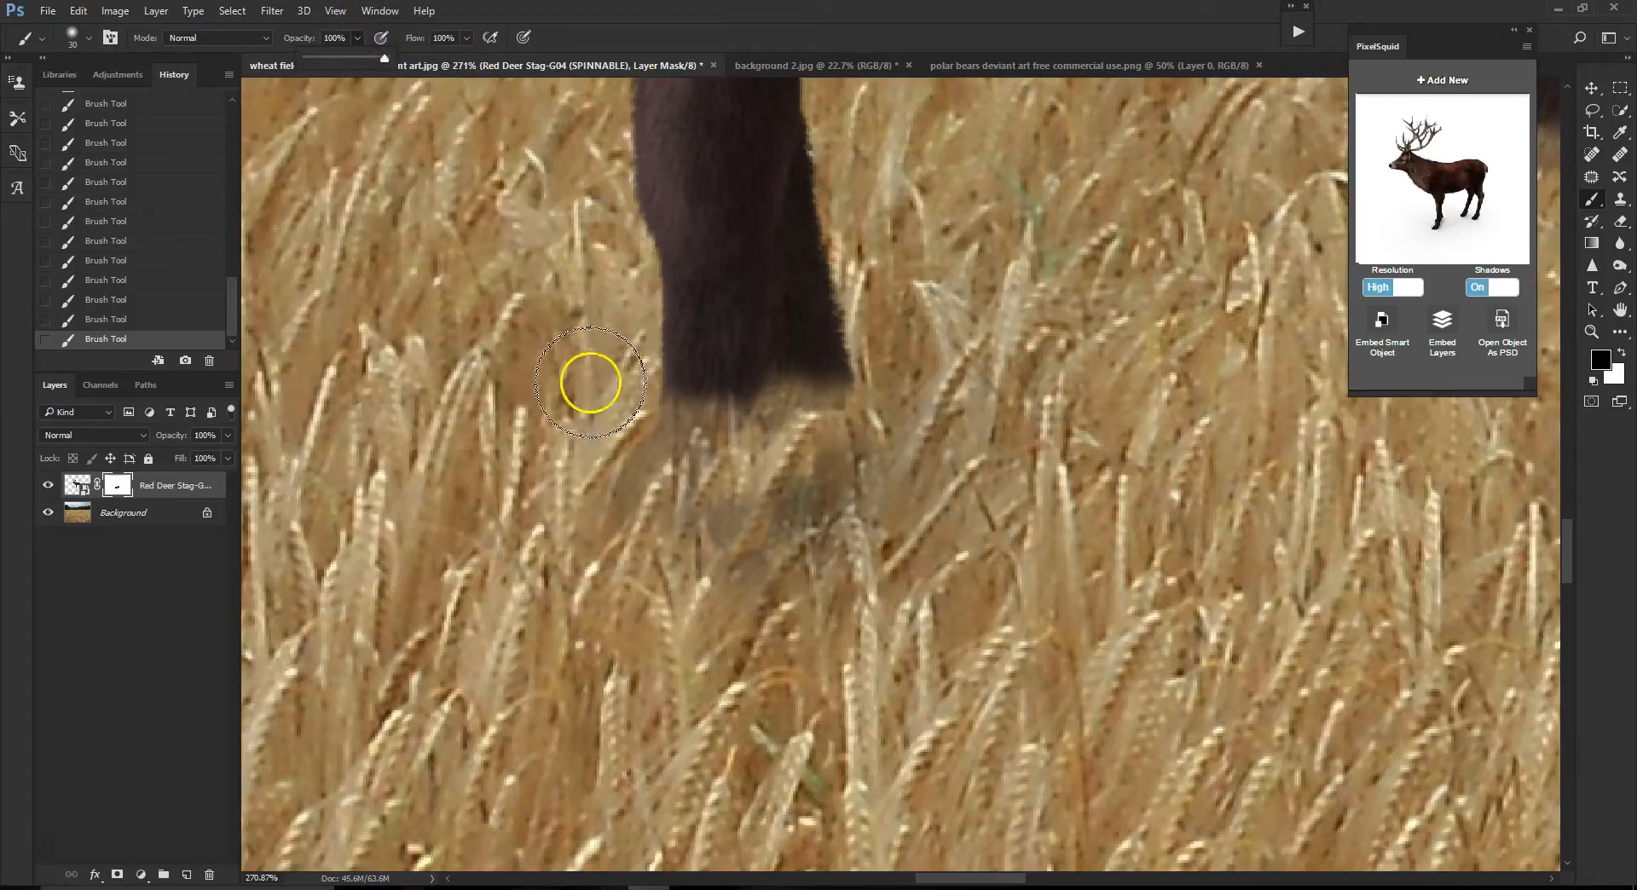
{"action": "scroll", "coordinate": [1021, 417], "scroll_direction": "down", "scroll_amount": 3}
{"action": "mouse_move", "coordinate": [819, 495]}
{"action": "left_mouse_down"}
{"action": "mouse_move", "coordinate": [866, 468]}
{"action": "mouse_move", "coordinate": [850, 521]}
{"action": "left_mouse_up"}
{"action": "mouse_move", "coordinate": [802, 461]}
{"action": "left_mouse_down"}
{"action": "mouse_move", "coordinate": [782, 434]}
{"action": "mouse_move", "coordinate": [862, 429]}
{"action": "mouse_move", "coordinate": [911, 483]}
{"action": "mouse_move", "coordinate": [1131, 521]}
{"action": "left_mouse_up"}
- Shrink the brush and refine the mask in black along the base of the far rear leg
{"action": "scroll", "coordinate": [1194, 522], "scroll_direction": "down", "scroll_amount": 5}
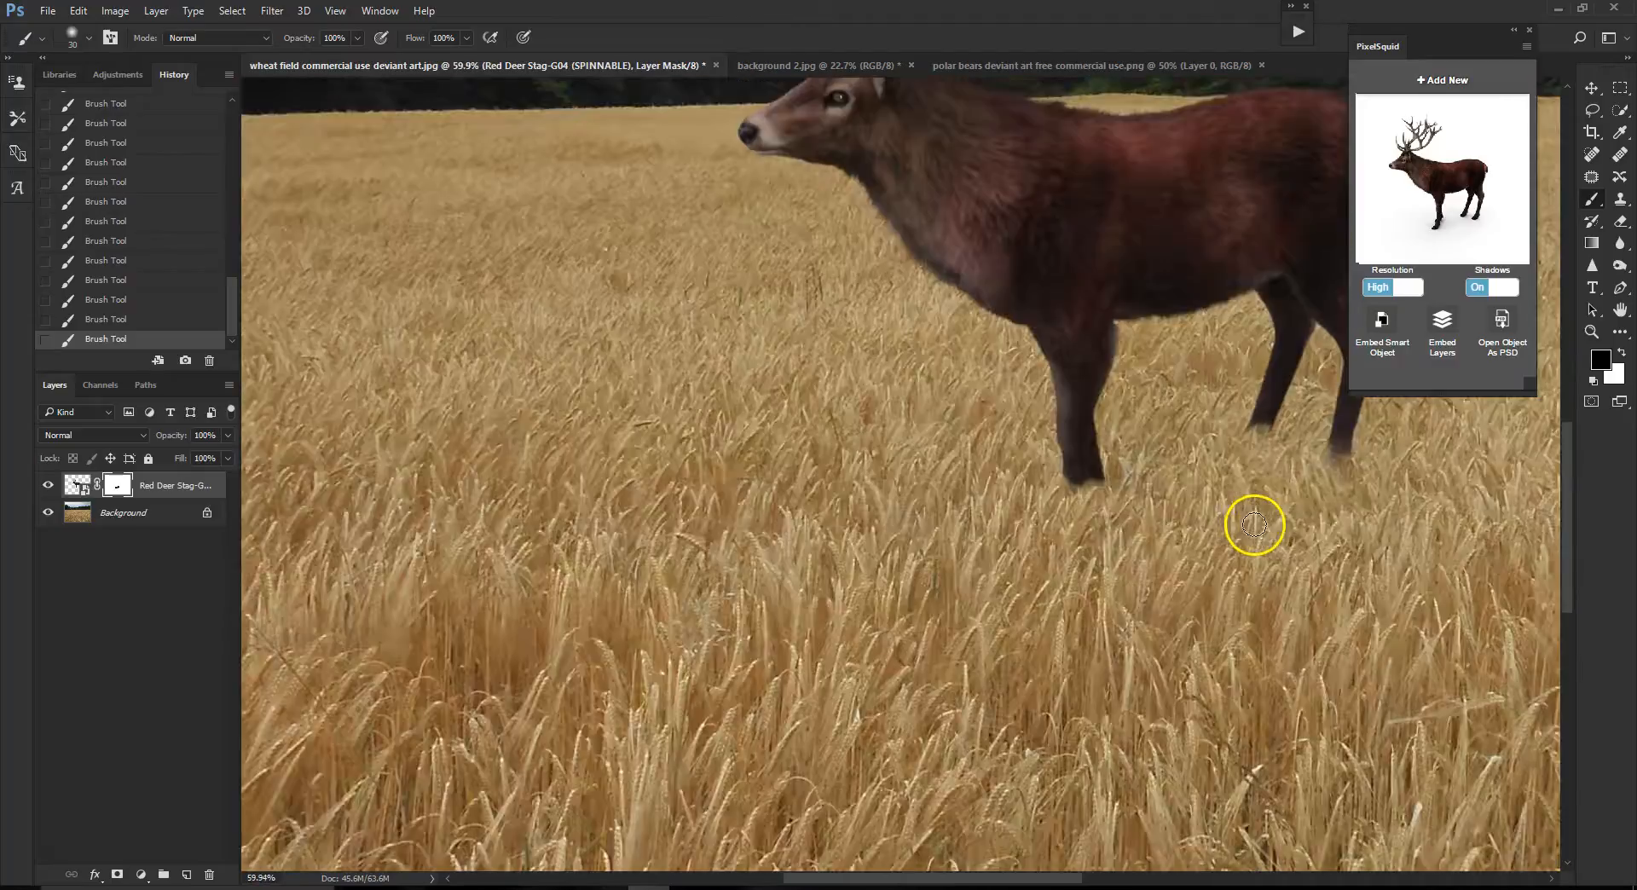
{"action": "scroll", "coordinate": [1535, 492], "scroll_direction": "up", "scroll_amount": 3}
{"action": "left_click_drag", "start_coordinate": [1573, 529], "coordinate": [1564, 498]}
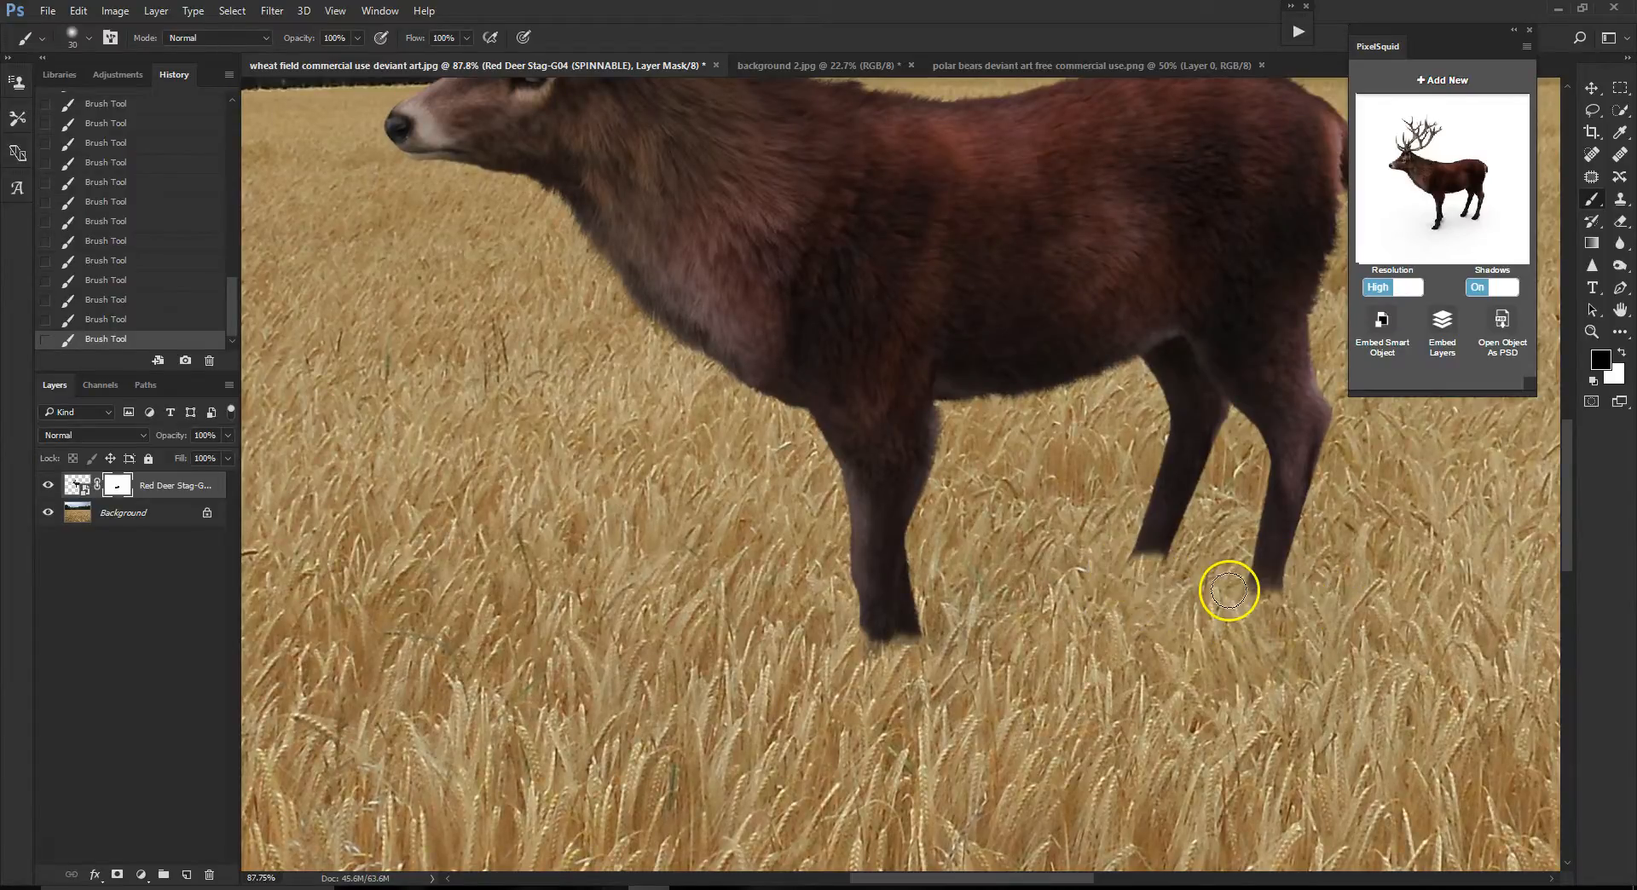
{"action": "scroll", "coordinate": [1229, 587], "scroll_direction": "up", "scroll_amount": 4}
{"action": "scroll", "coordinate": [1229, 593], "scroll_direction": "up", "scroll_amount": 2}
{"action": "key", "text": "bracketleft"}
{"action": "key", "text": "bracketleft"}
{"action": "key", "text": "bracketleft"}
{"action": "mouse_move", "coordinate": [1031, 497]}
{"action": "left_mouse_down"}
{"action": "mouse_move", "coordinate": [964, 479]}
{"action": "mouse_move", "coordinate": [982, 490]}
{"action": "mouse_move", "coordinate": [950, 464]}
{"action": "mouse_move", "coordinate": [909, 476]}
{"action": "mouse_move", "coordinate": [1020, 476]}
{"action": "left_mouse_up"}
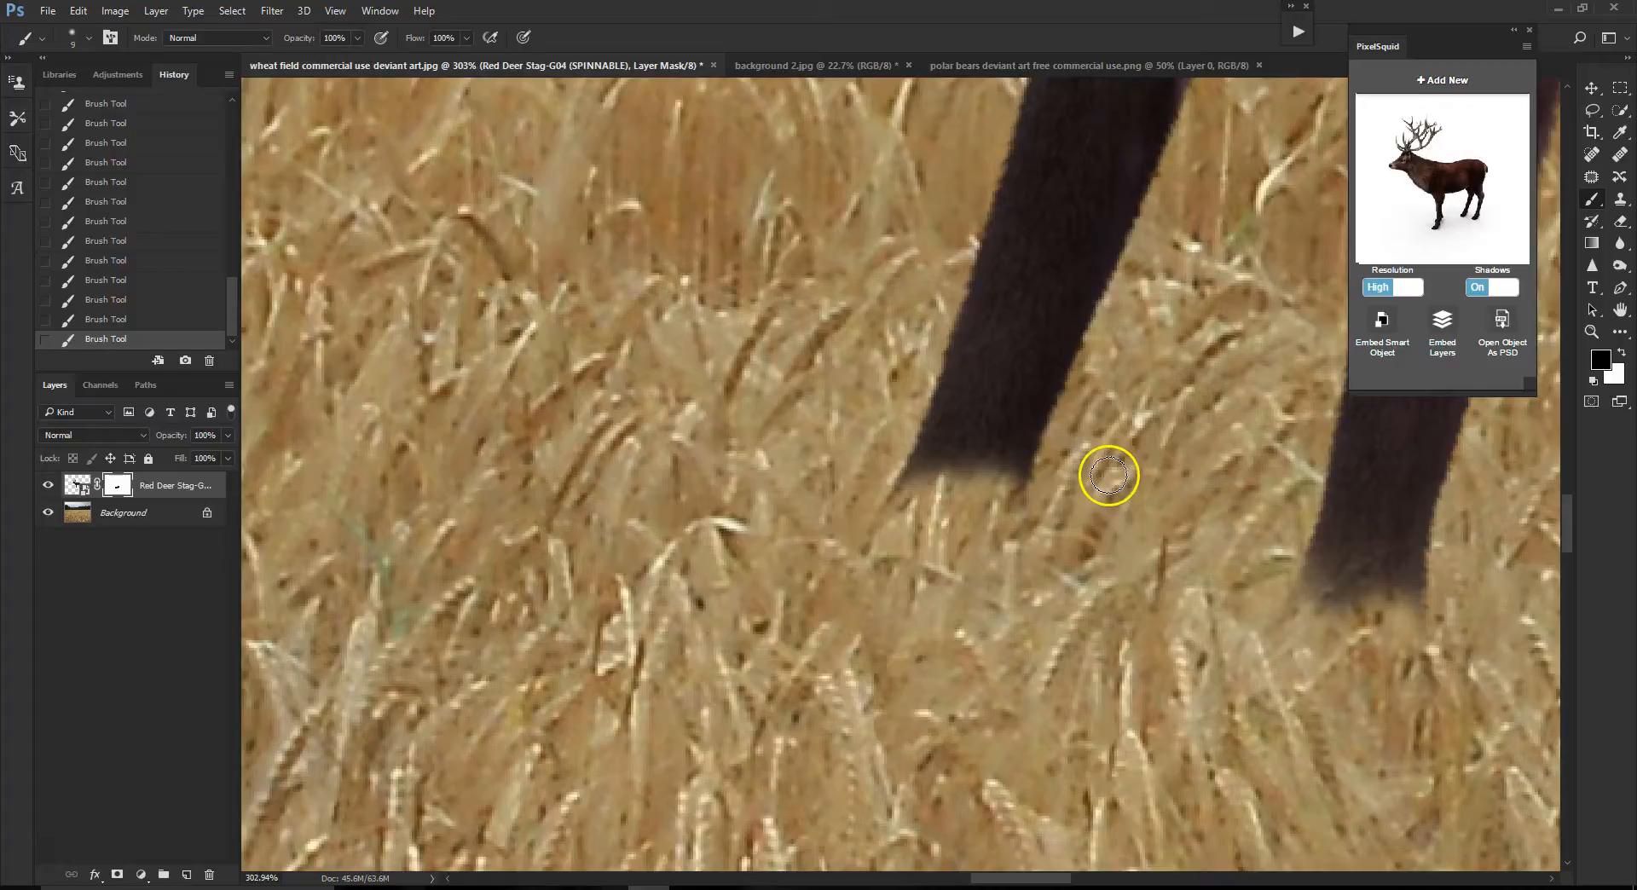
- Duplicate the masked deer smart object layer
{"action": "scroll", "coordinate": [938, 460], "scroll_direction": "down", "scroll_amount": 5}
{"action": "scroll", "coordinate": [927, 457], "scroll_direction": "down", "scroll_amount": 6}
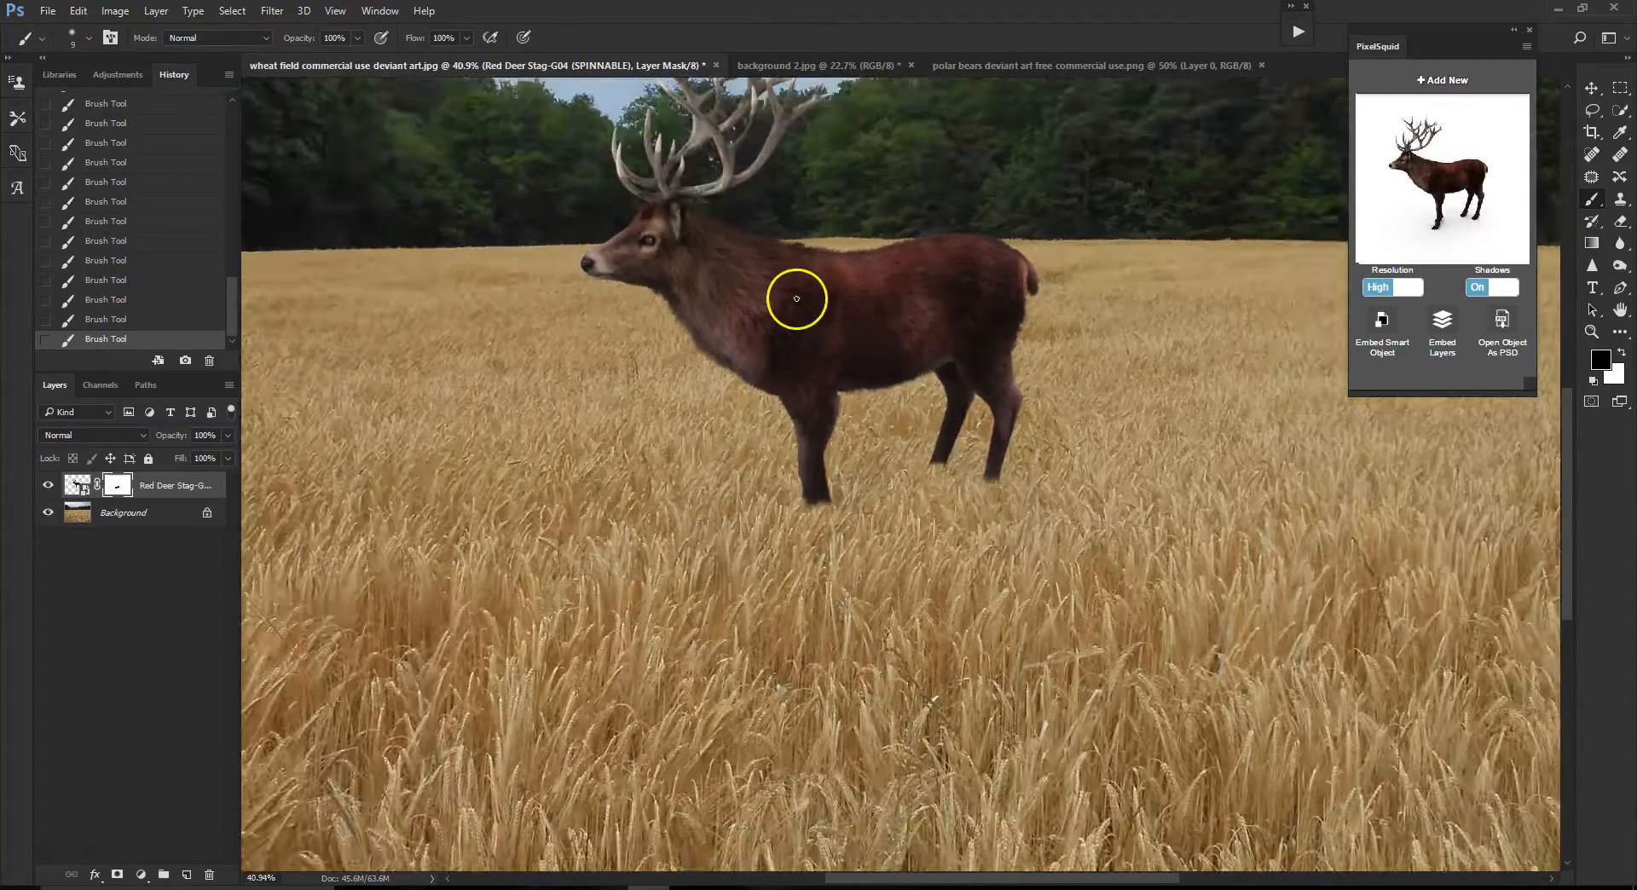
{"action": "scroll", "coordinate": [793, 298], "scroll_direction": "down", "scroll_amount": 2}
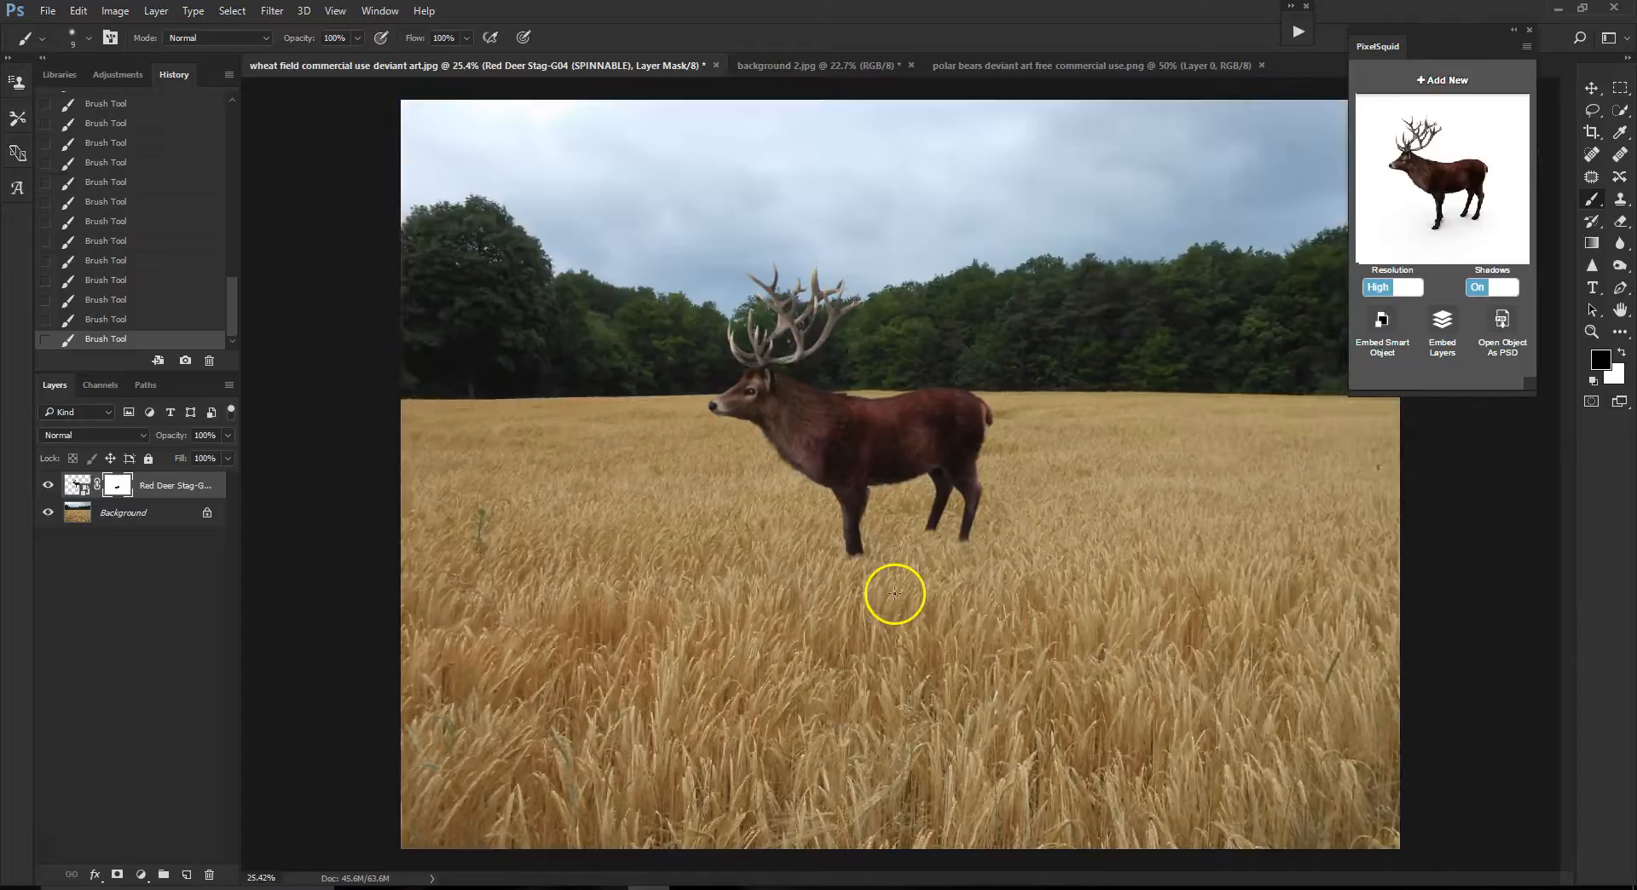
{"action": "scroll", "coordinate": [895, 593], "scroll_direction": "up", "scroll_amount": 1}
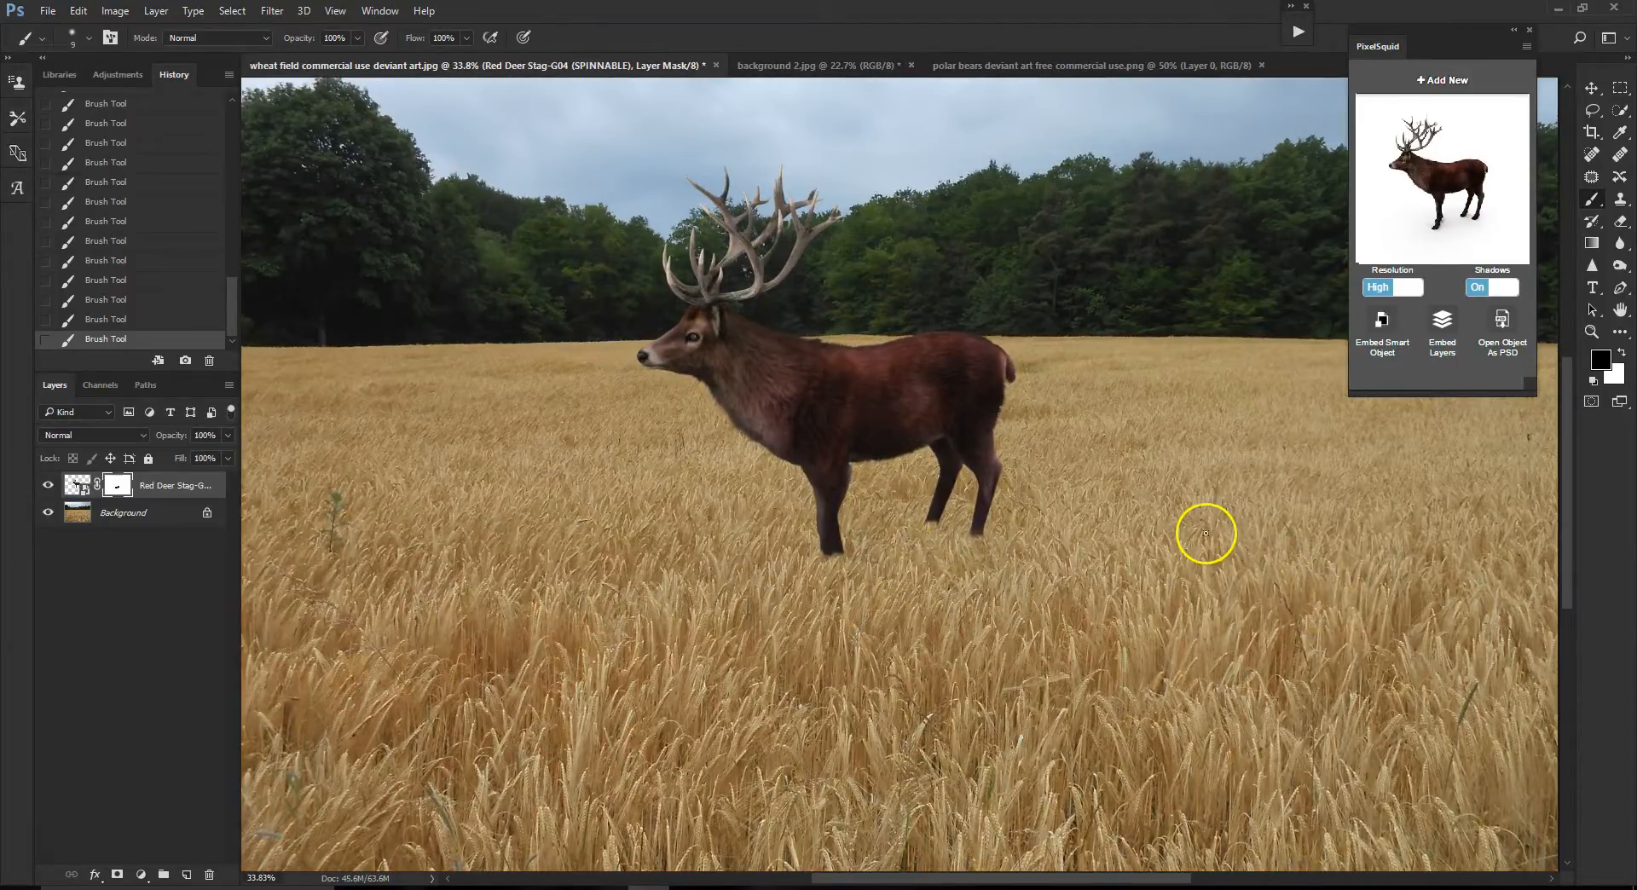
{"action": "scroll", "coordinate": [1203, 534], "scroll_direction": "down", "scroll_amount": 1}
{"action": "scroll", "coordinate": [1231, 540], "scroll_direction": "down", "scroll_amount": 1}
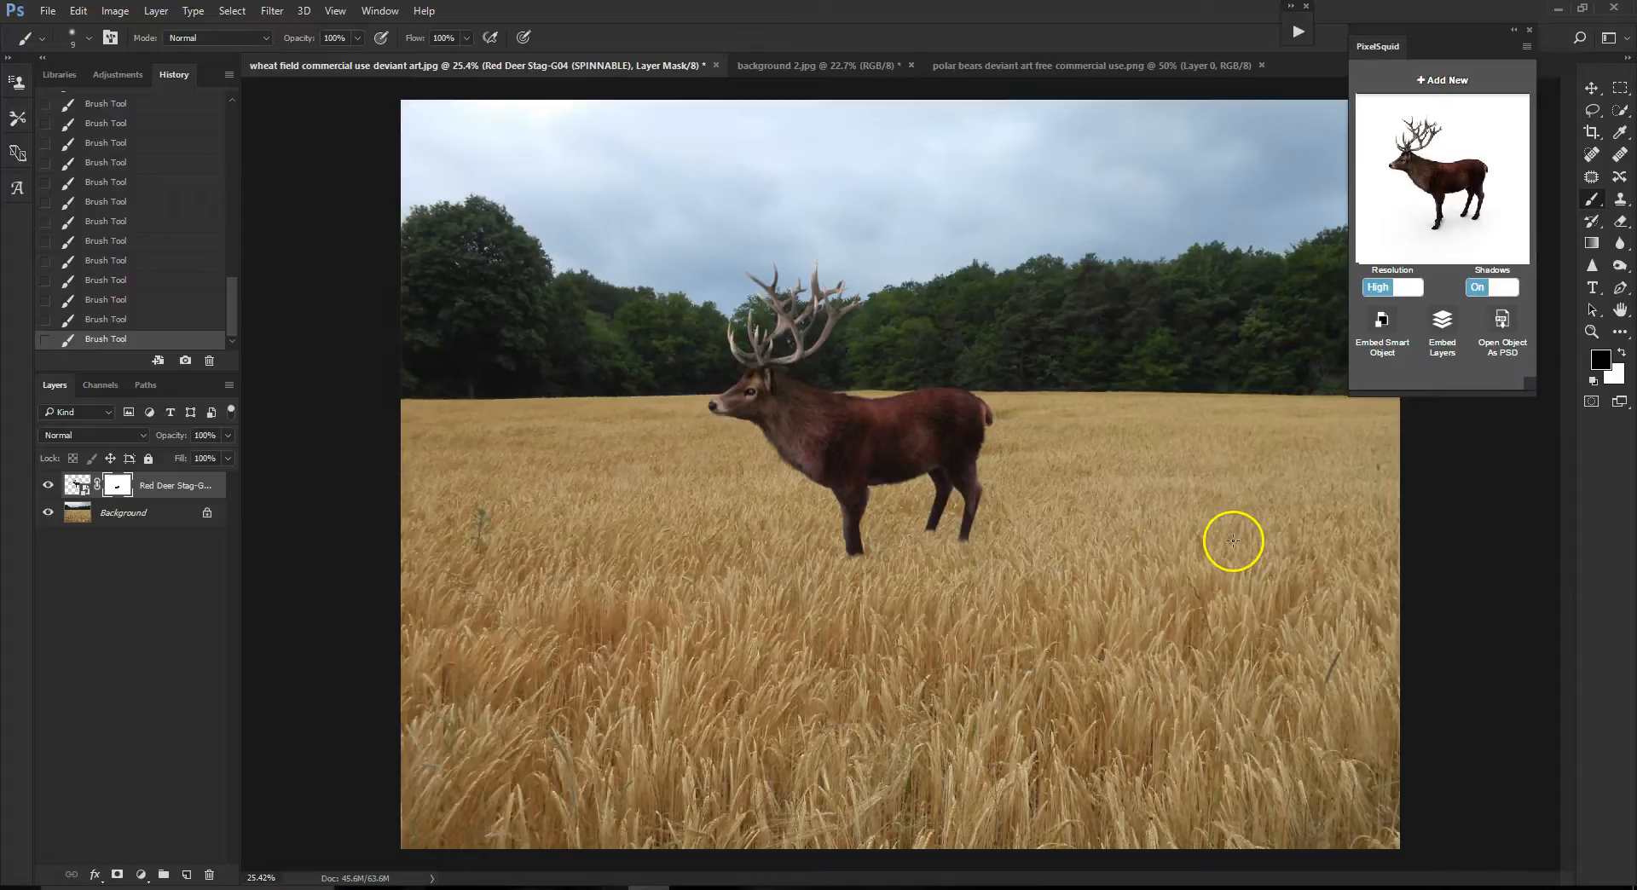
{"action": "scroll", "coordinate": [1231, 541], "scroll_direction": "up", "scroll_amount": 1}
{"action": "left_click", "coordinate": [88, 488]}
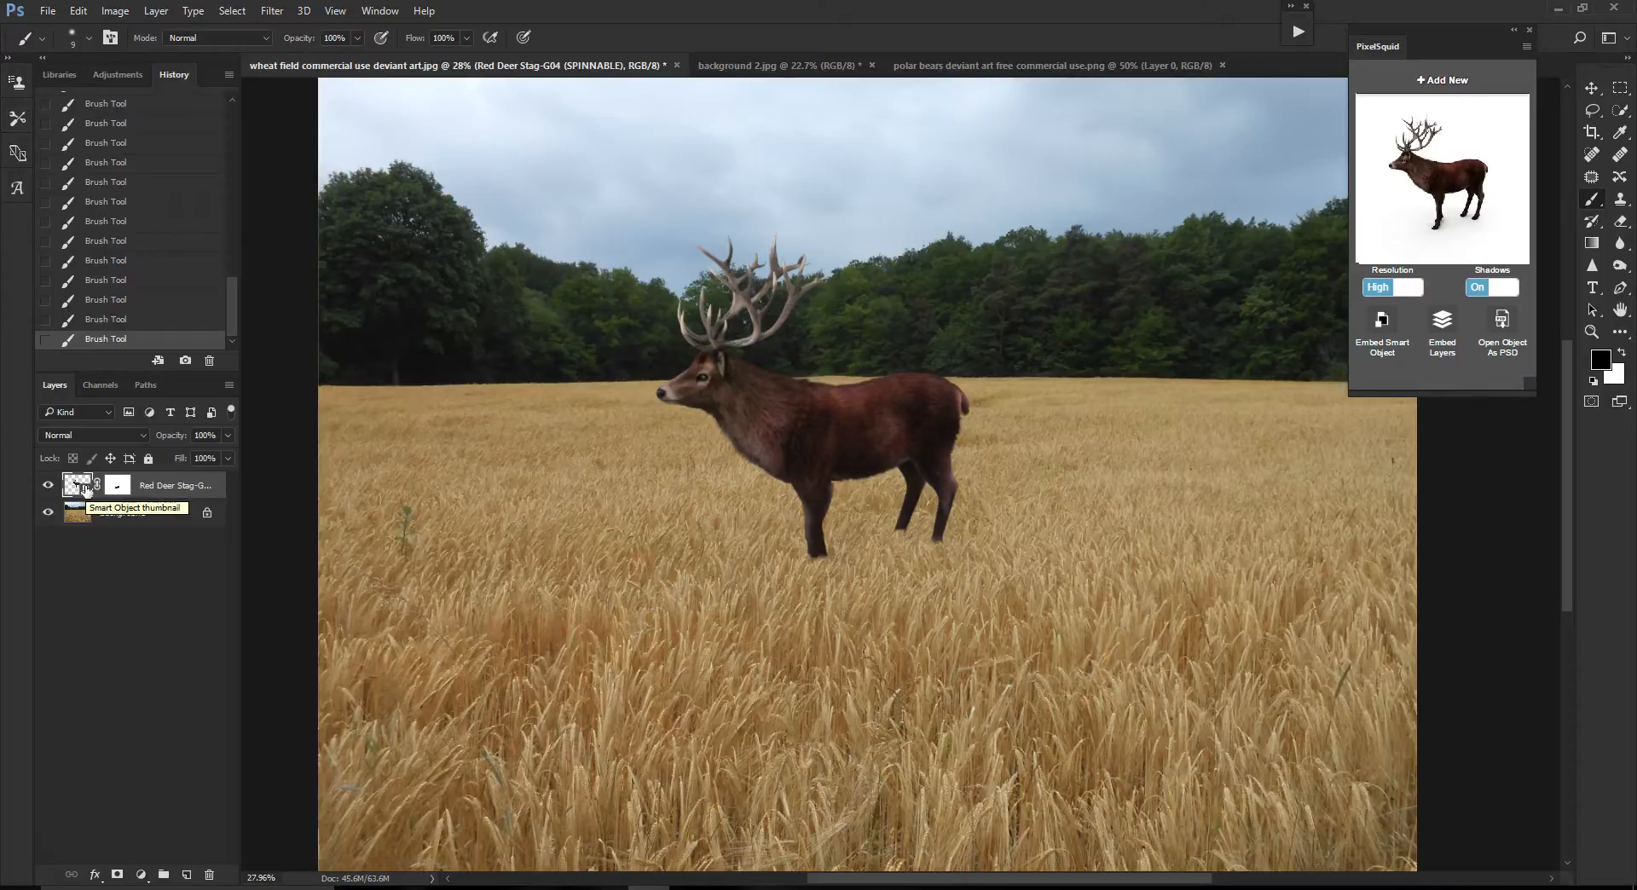
{"action": "key", "text": "ctrl+j"}
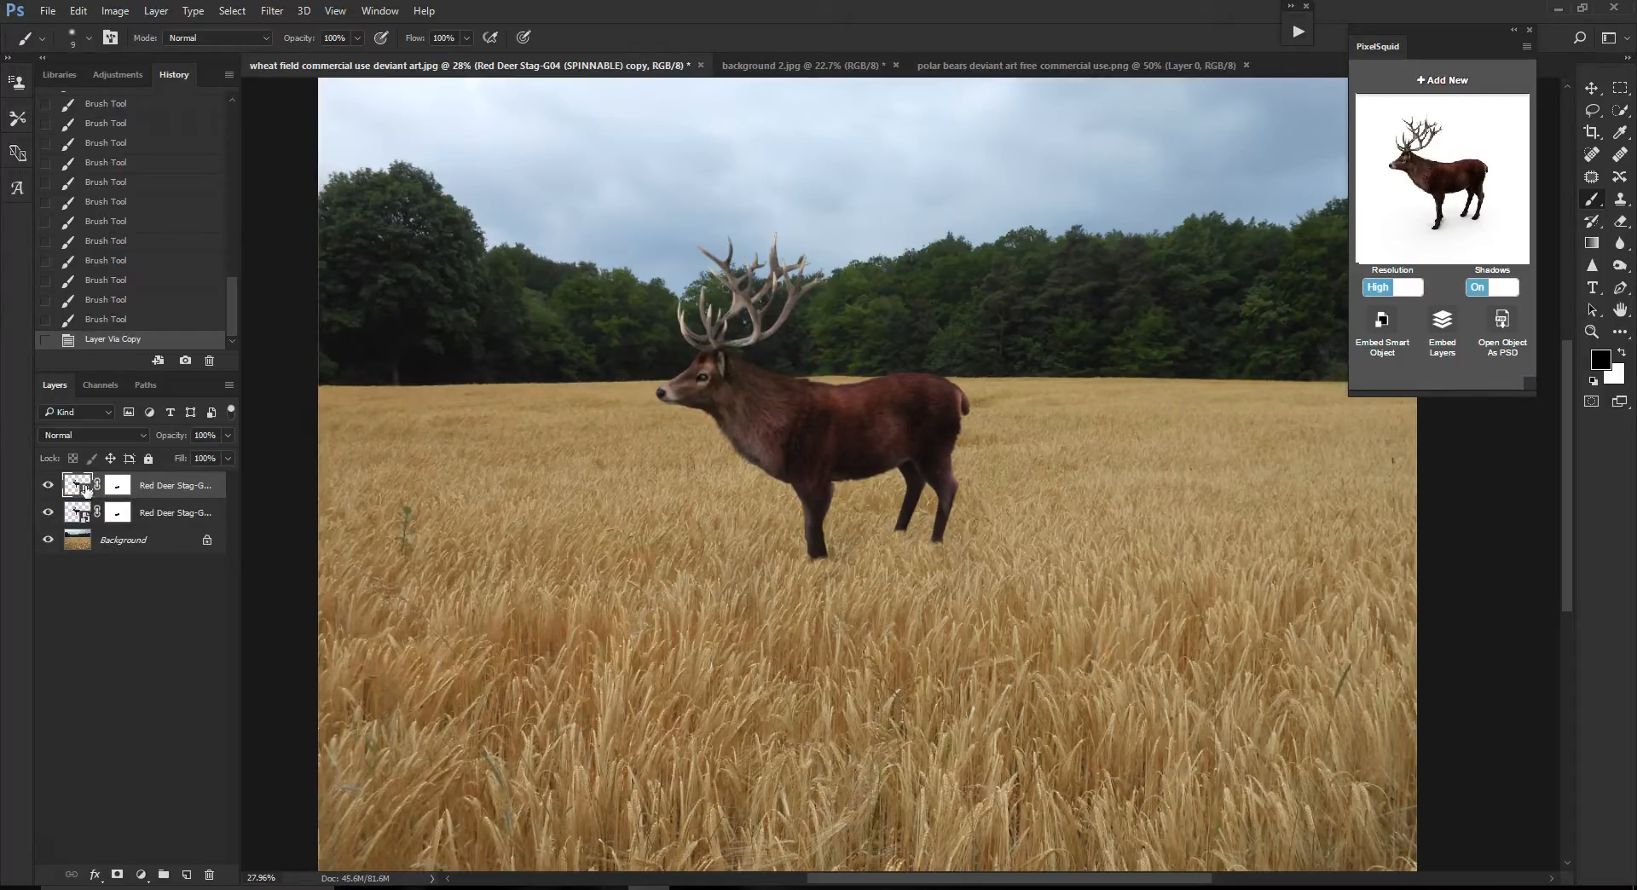
- Clip a Curves adjustment layer named "shadow" to the deer copy and lower its white point output to 0
{"action": "left_click", "coordinate": [86, 488]}
{"action": "left_click", "coordinate": [156, 10]}
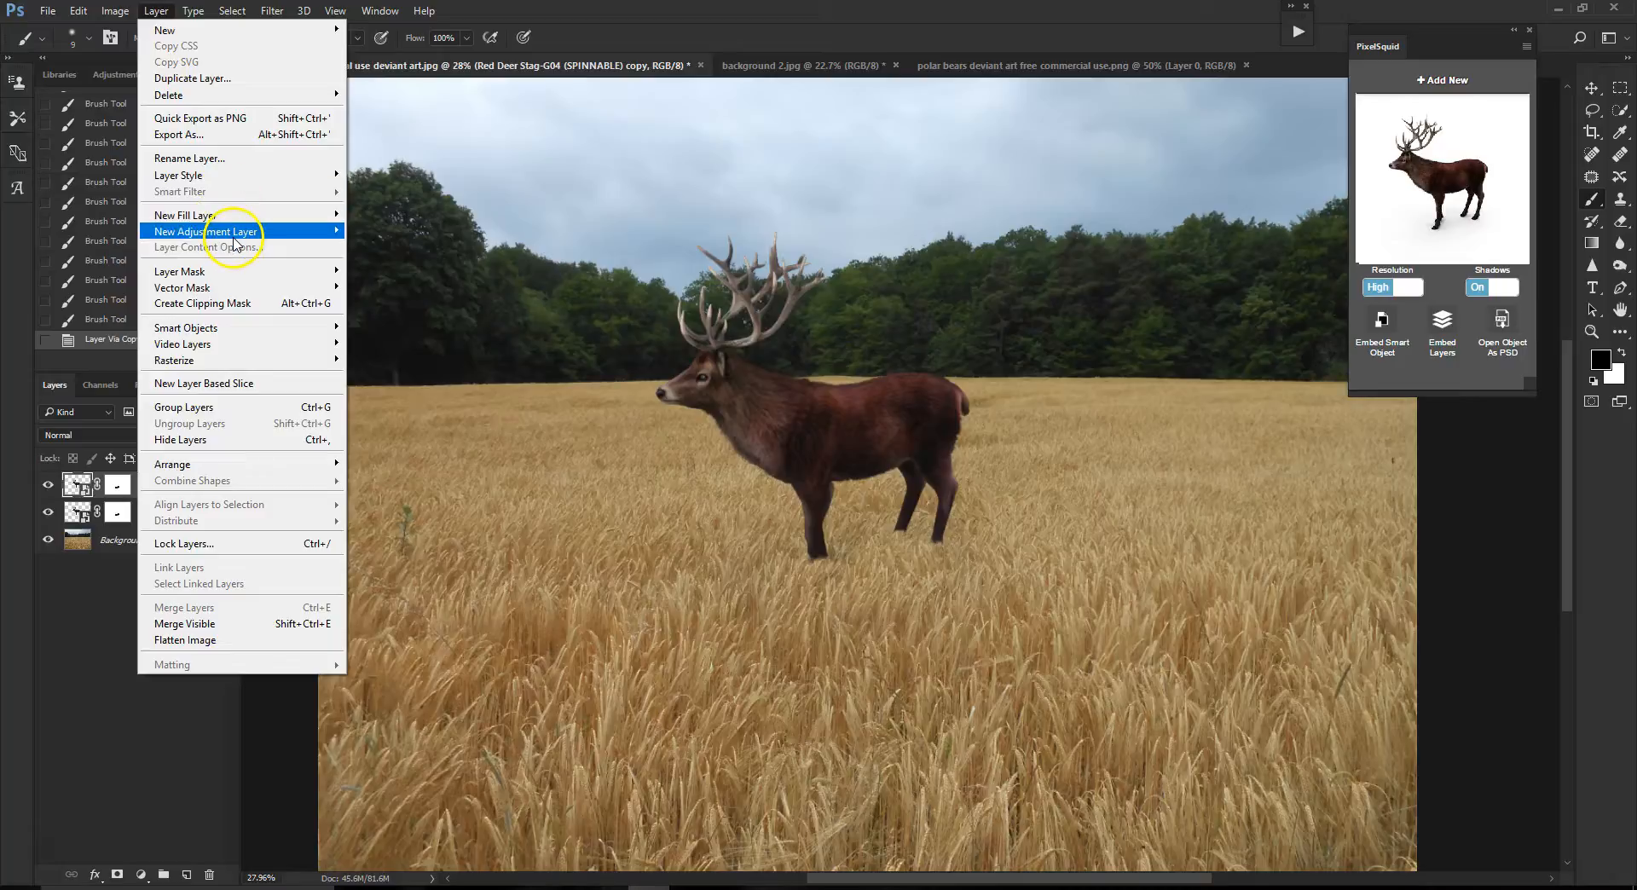
{"action": "mouse_move", "coordinate": [247, 231]}
{"action": "left_click", "coordinate": [435, 267]}
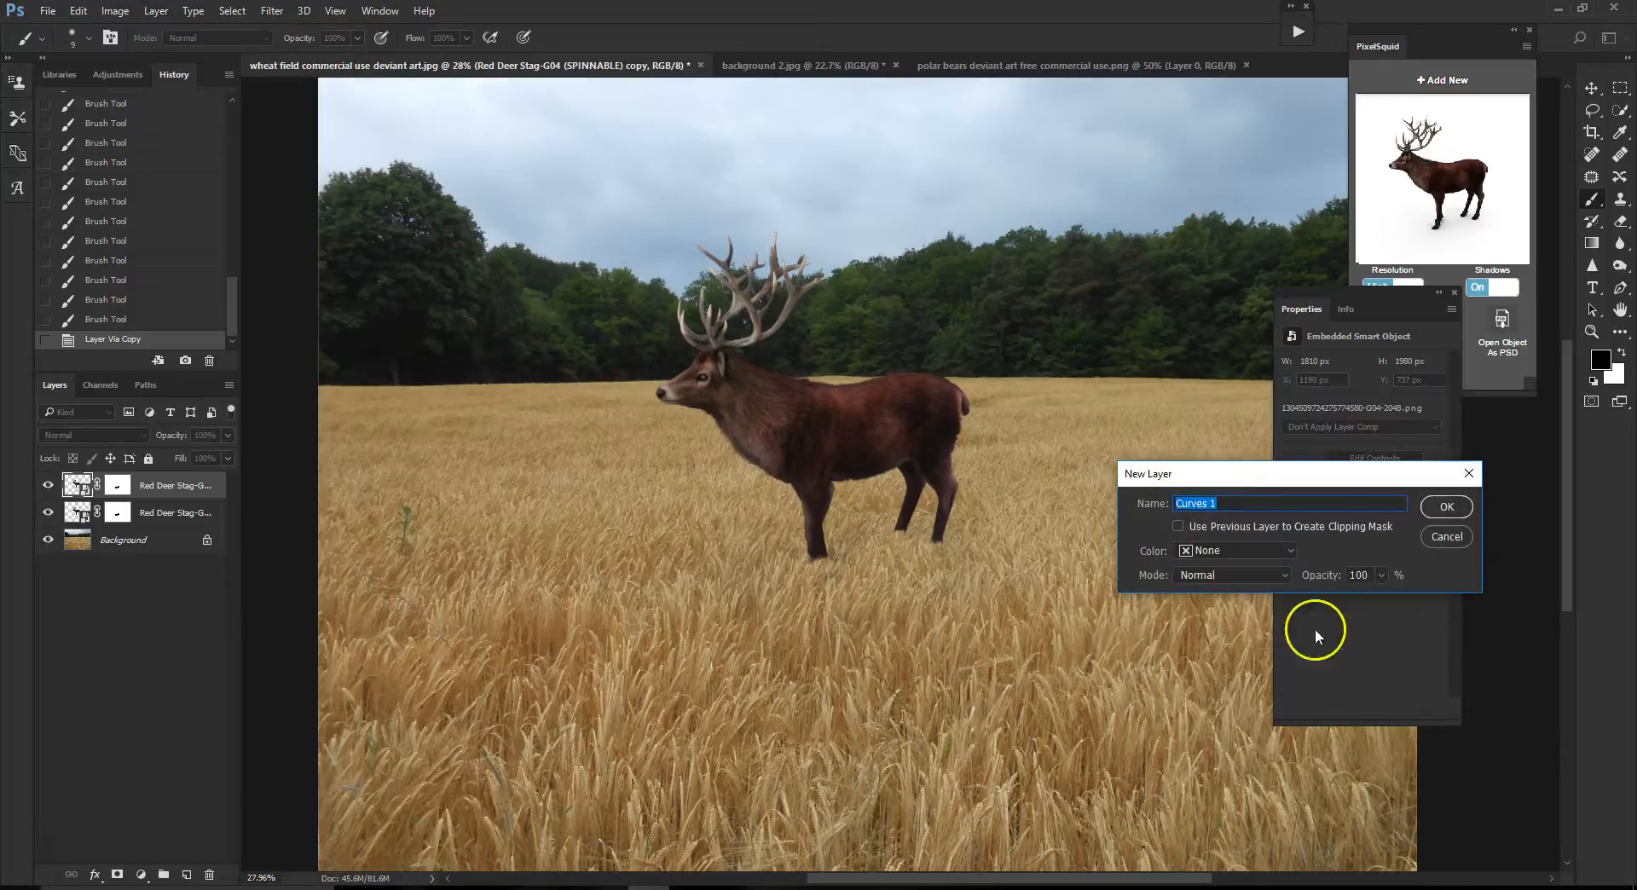
{"action": "left_click", "coordinate": [1178, 527]}
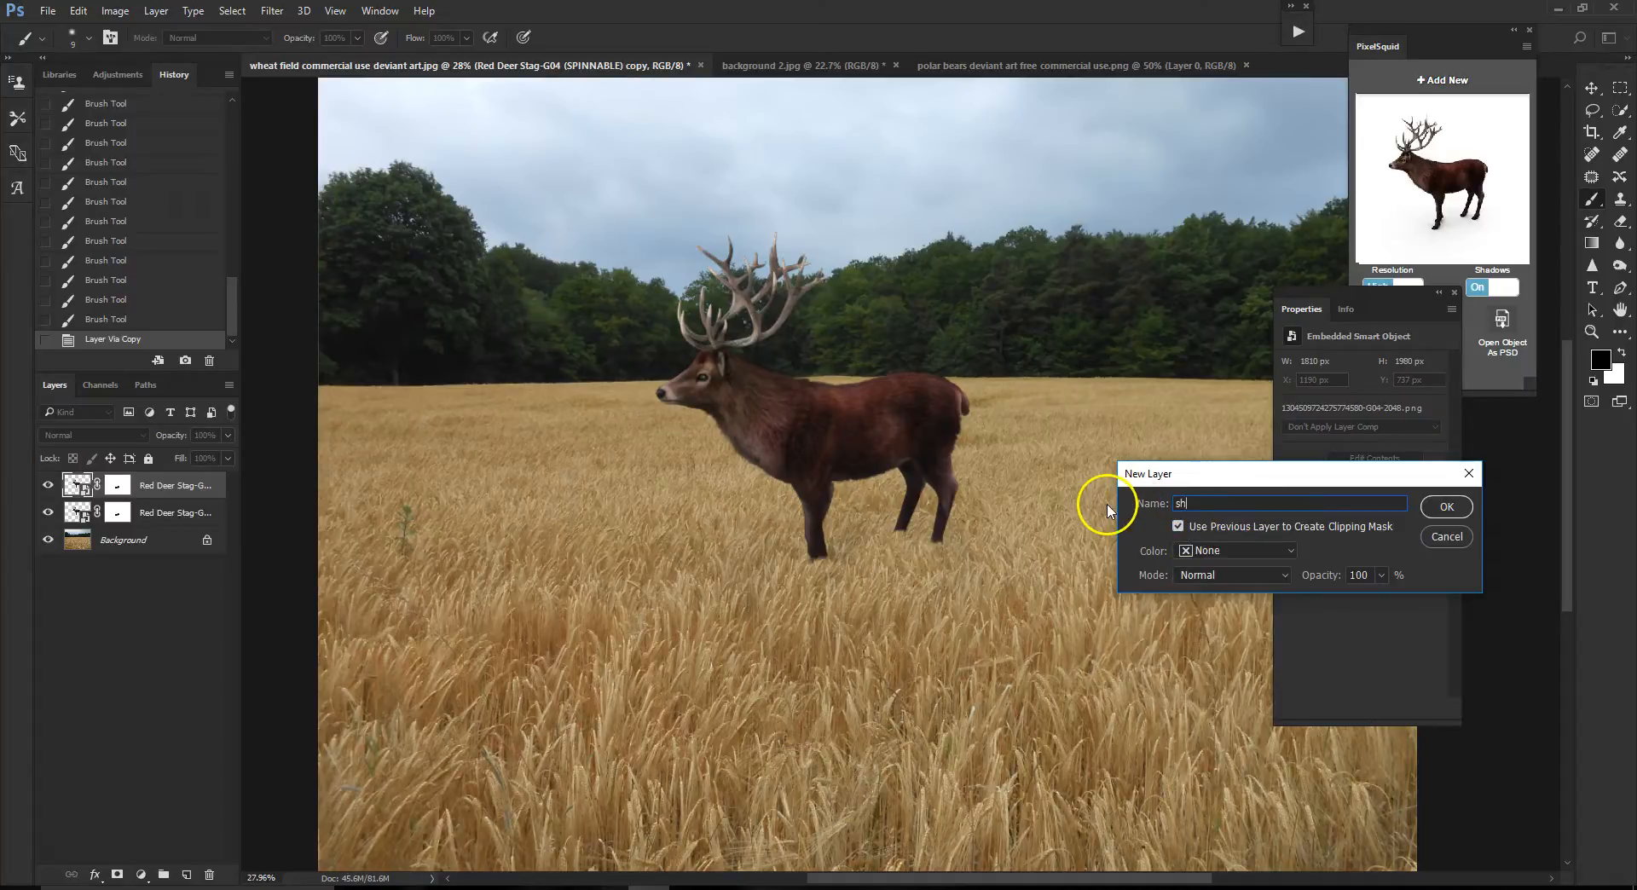
{"action": "left_click", "coordinate": [1447, 506]}
{"action": "left_click_drag", "start_coordinate": [1433, 403], "coordinate": [1450, 541]}
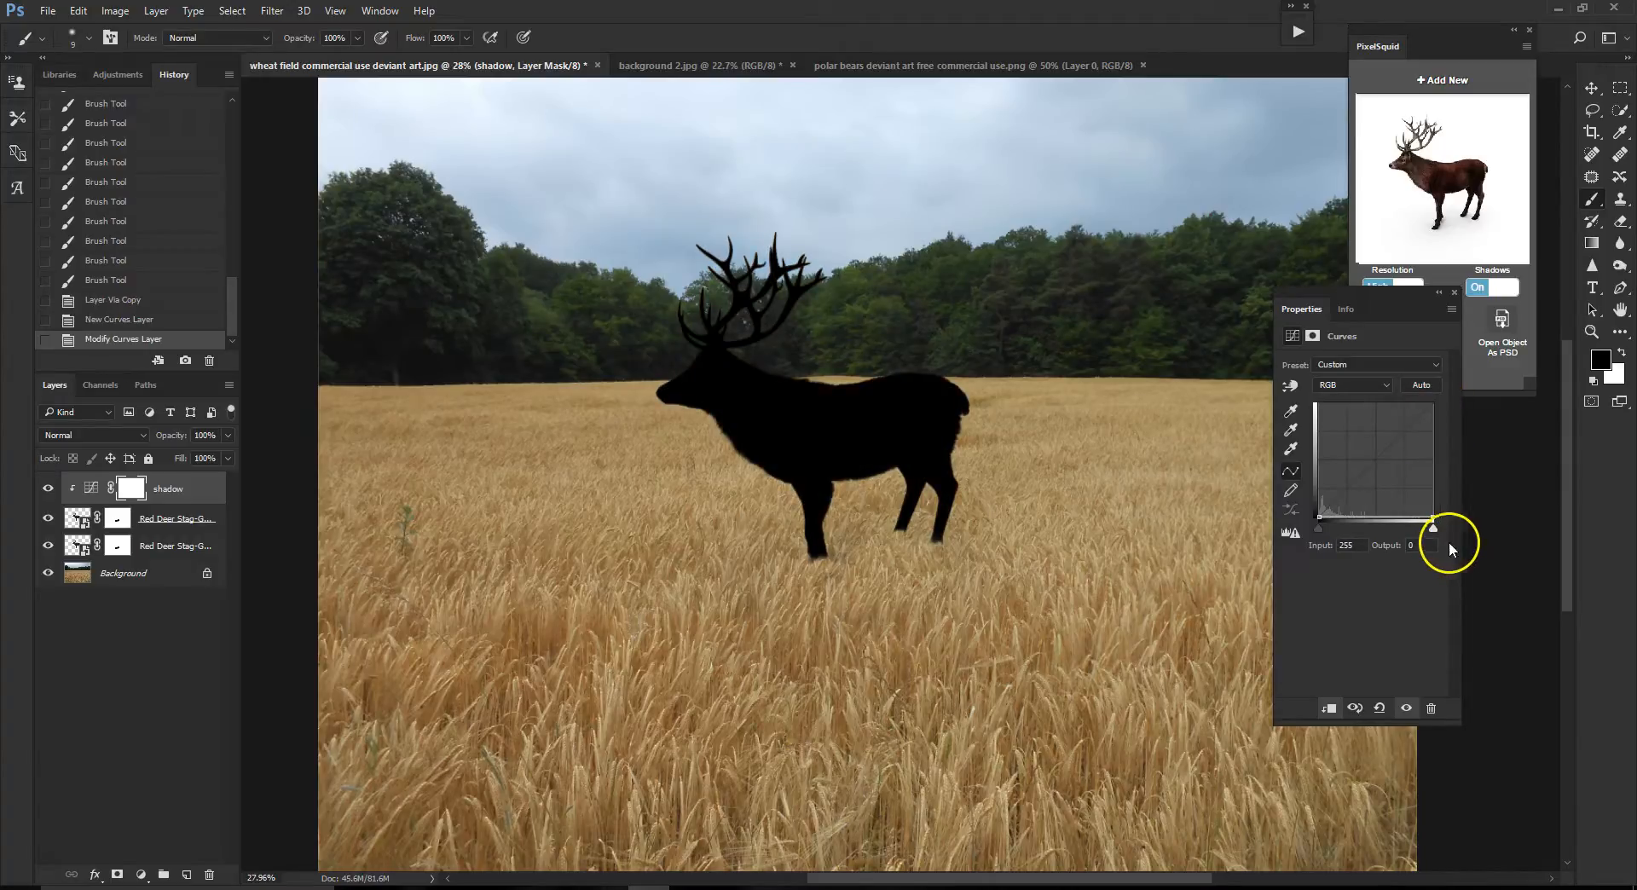
{"action": "left_click", "coordinate": [1456, 293]}
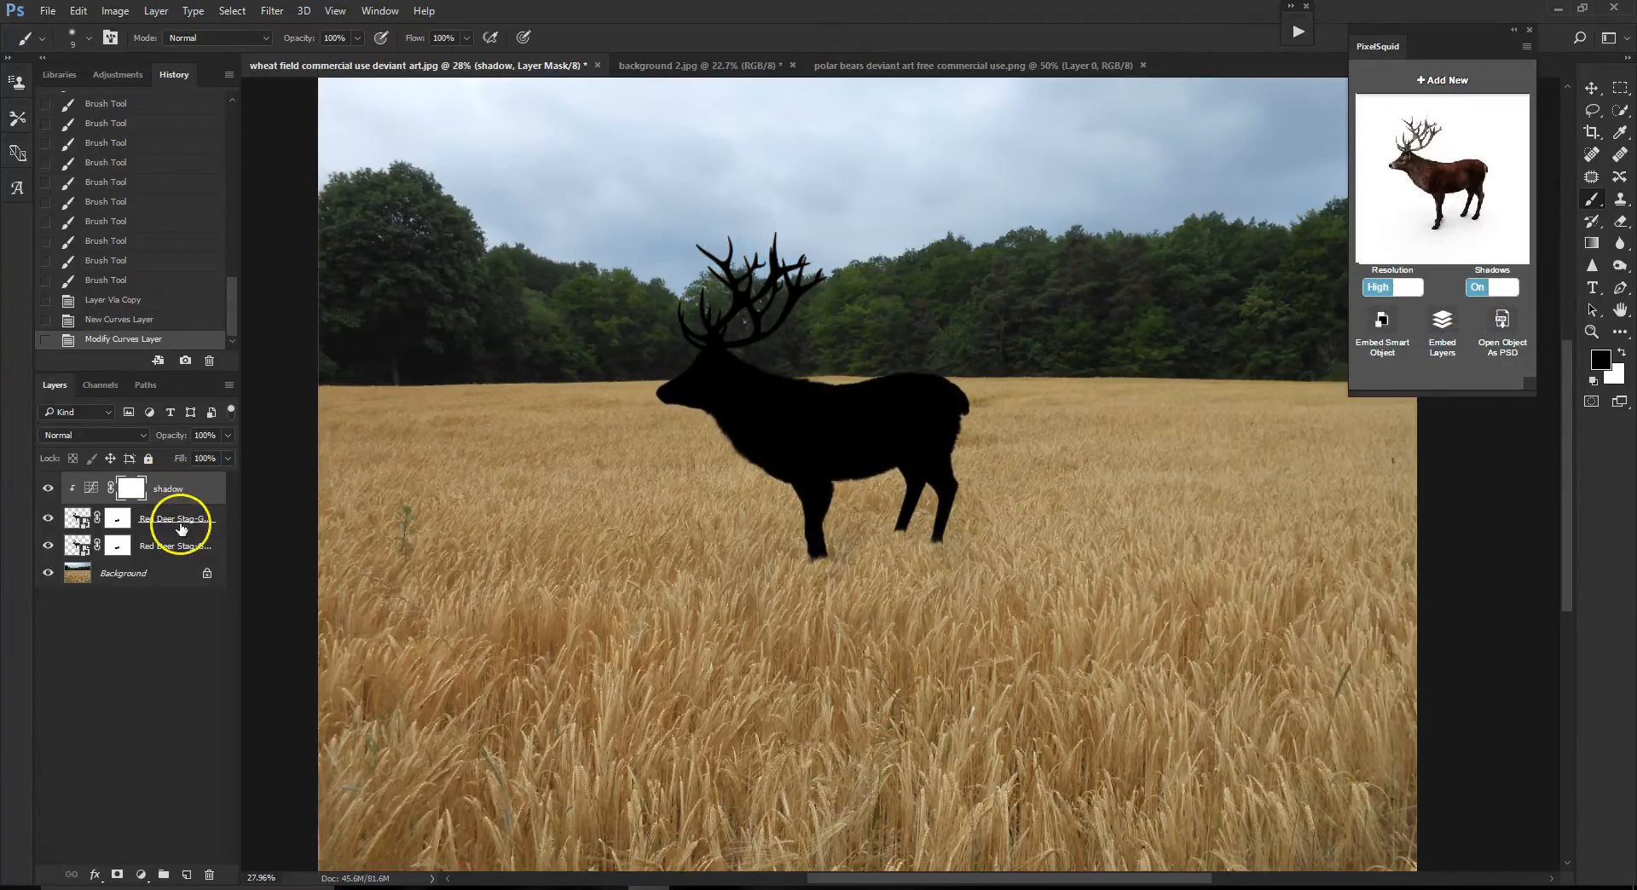
- Move the original deer layer above the shadow adjustment and offset the blackened copy slightly to the left of the deer
{"action": "left_click", "coordinate": [196, 555]}
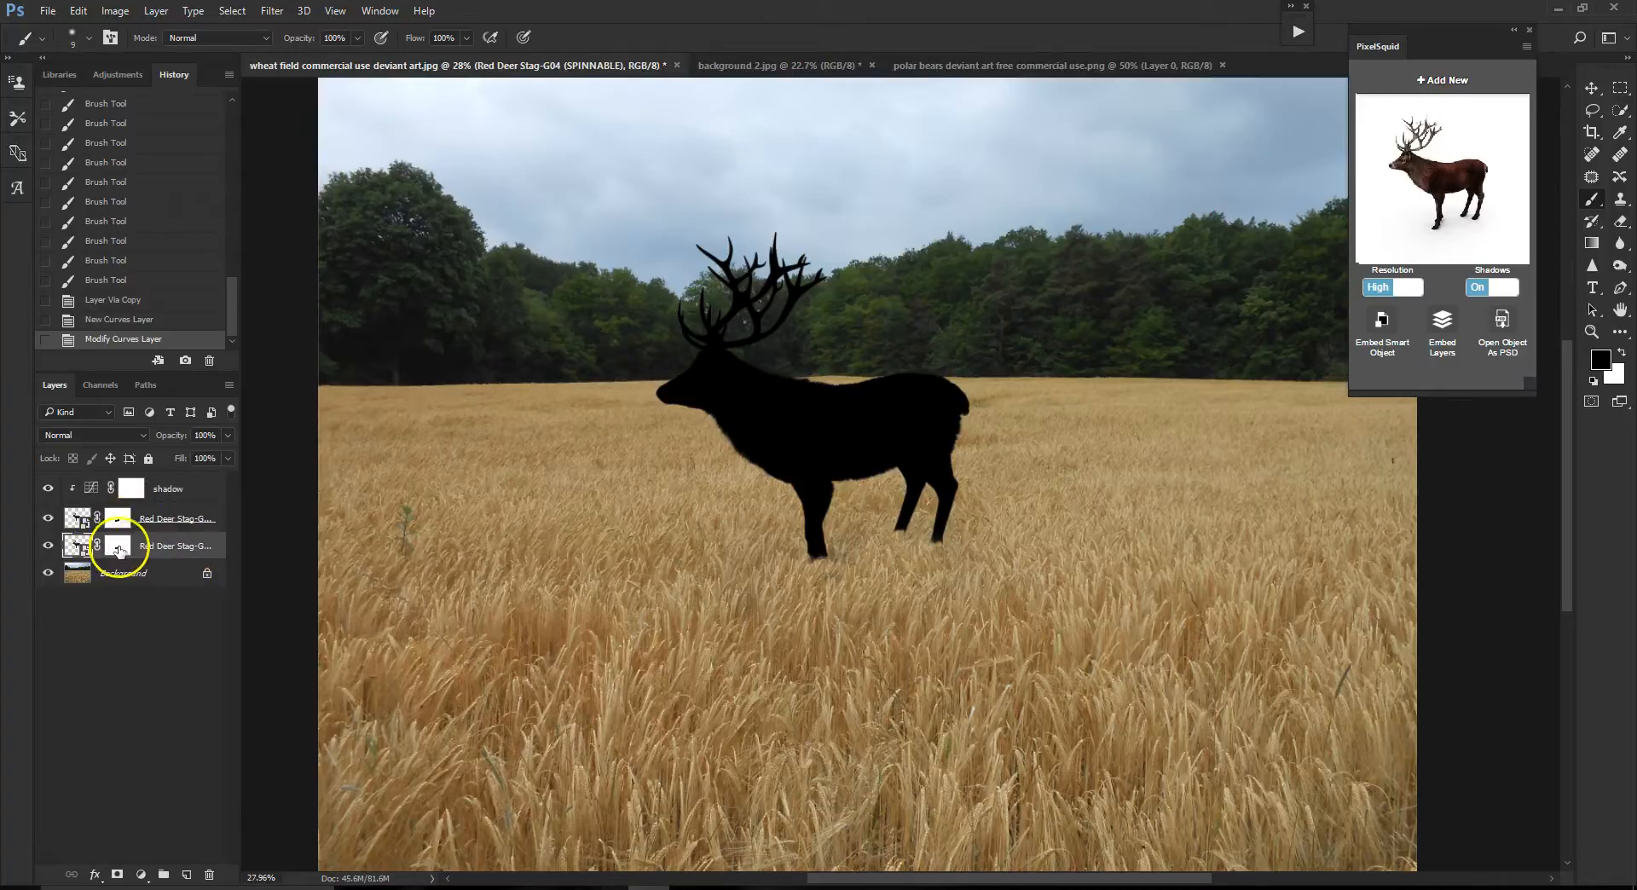
{"action": "left_click_drag", "start_coordinate": [180, 548], "coordinate": [187, 482]}
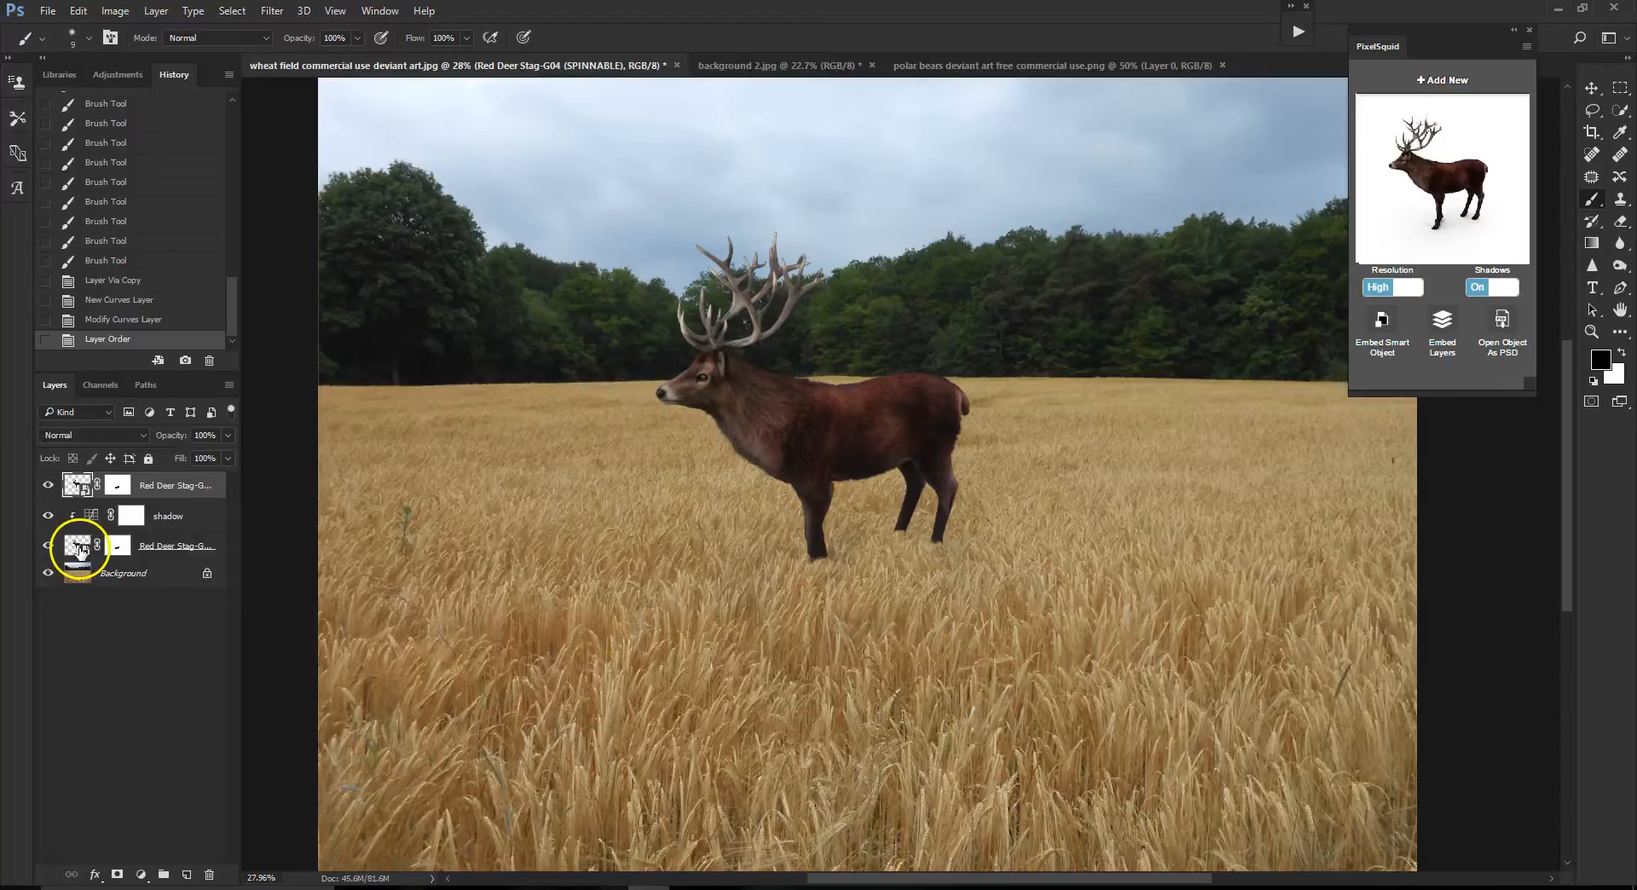
{"action": "left_click", "coordinate": [81, 550]}
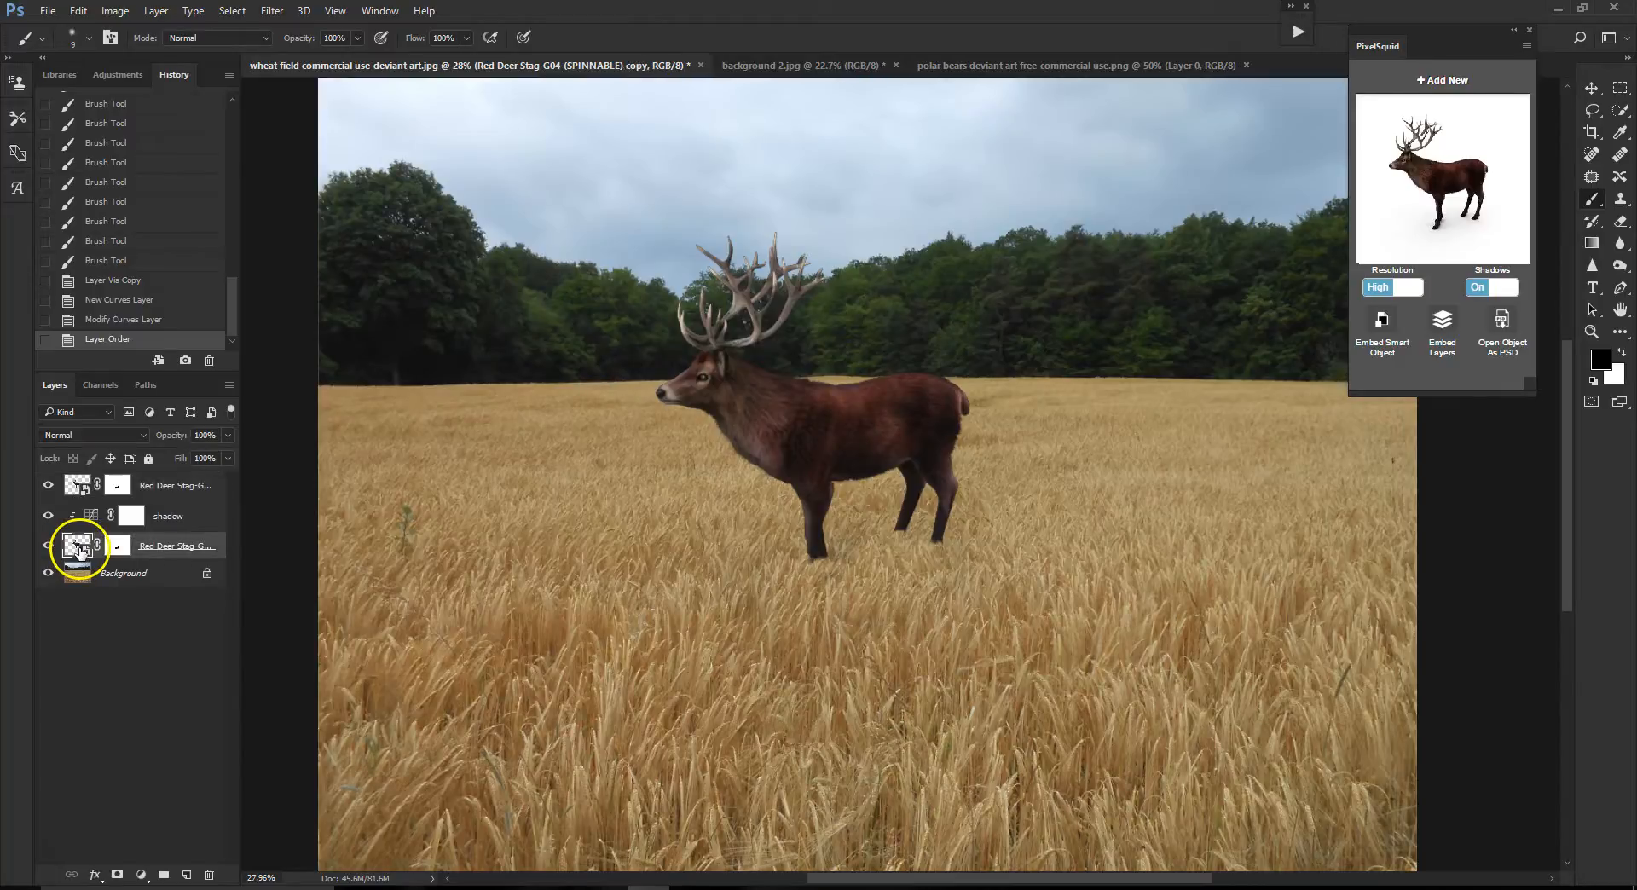
{"action": "left_click", "coordinate": [1593, 87]}
{"action": "left_click_drag", "start_coordinate": [881, 432], "coordinate": [858, 439]}
- Delete the layer mask from the blackened deer copy
{"action": "left_click", "coordinate": [120, 550]}
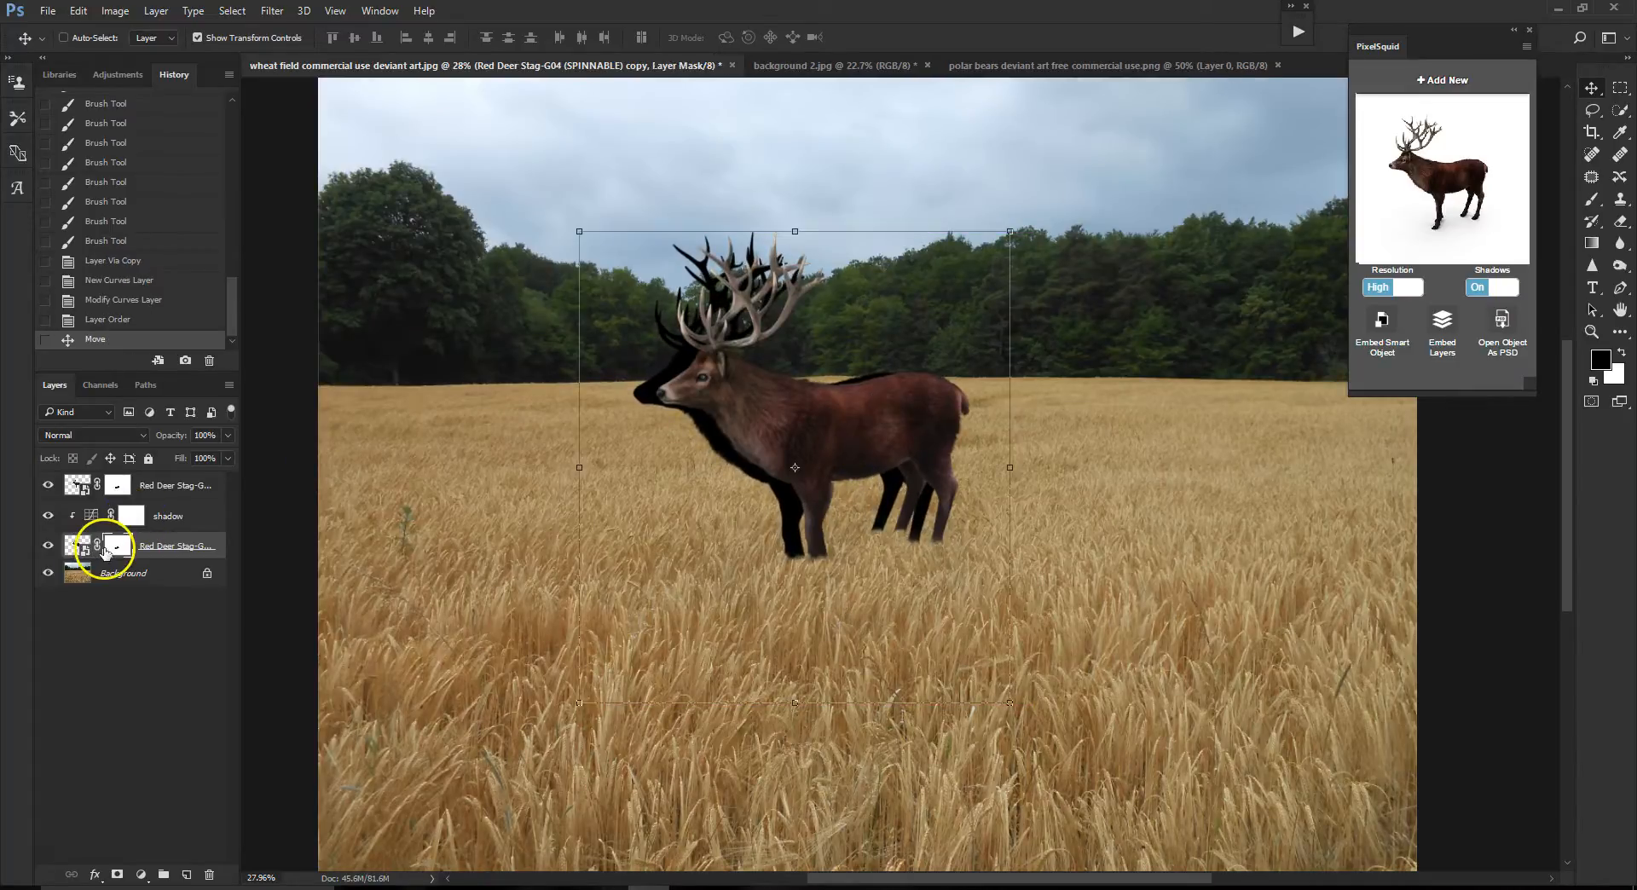
{"action": "right_click", "coordinate": [126, 556]}
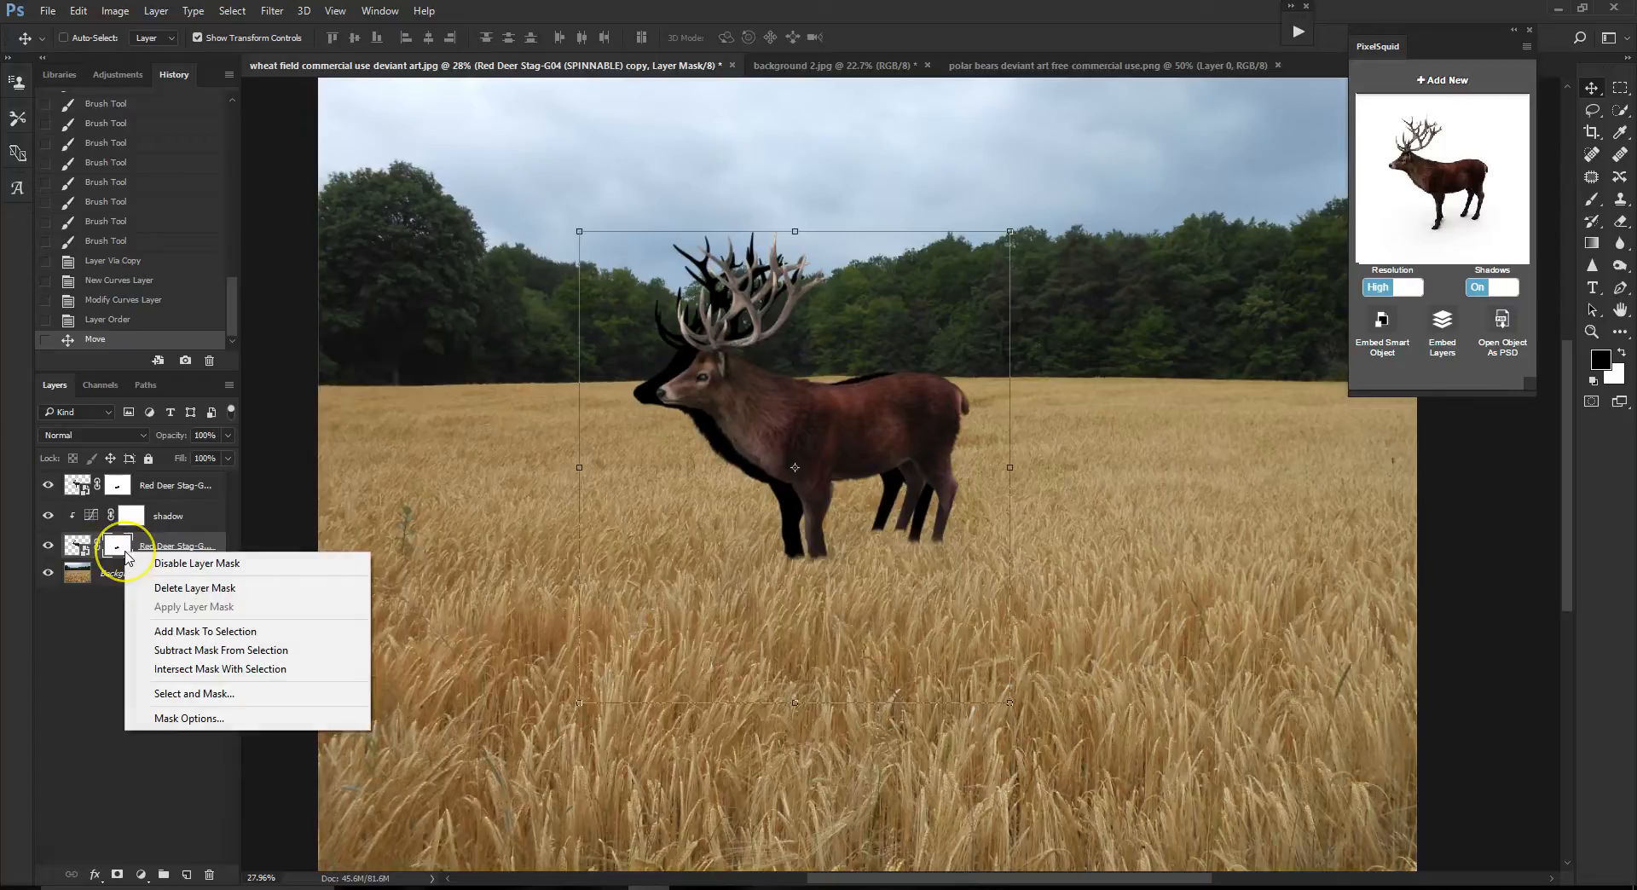
{"action": "left_click", "coordinate": [182, 591]}
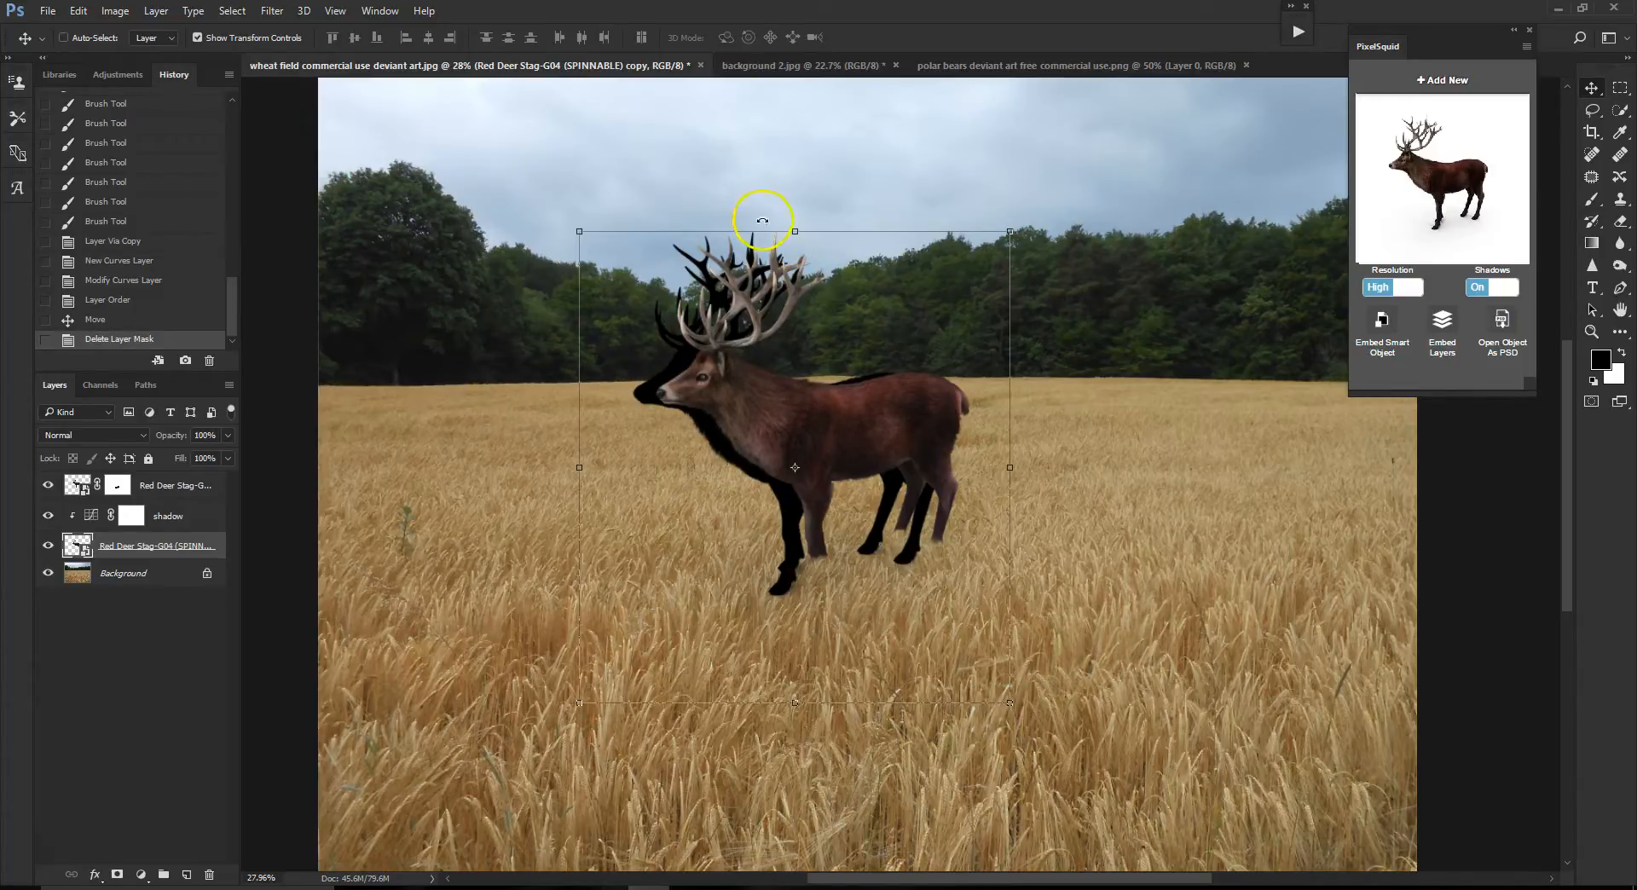
- Set the blackened copy's opacity to 35% and reposition it slightly higher and to the left behind the deer
{"action": "mouse_move", "coordinate": [800, 393]}
{"action": "left_mouse_down"}
{"action": "mouse_move", "coordinate": [782, 381]}
{"action": "mouse_move", "coordinate": [808, 366]}
{"action": "left_mouse_up"}
{"action": "left_click", "coordinate": [228, 435]}
{"action": "left_click_drag", "start_coordinate": [229, 452], "coordinate": [182, 457]}
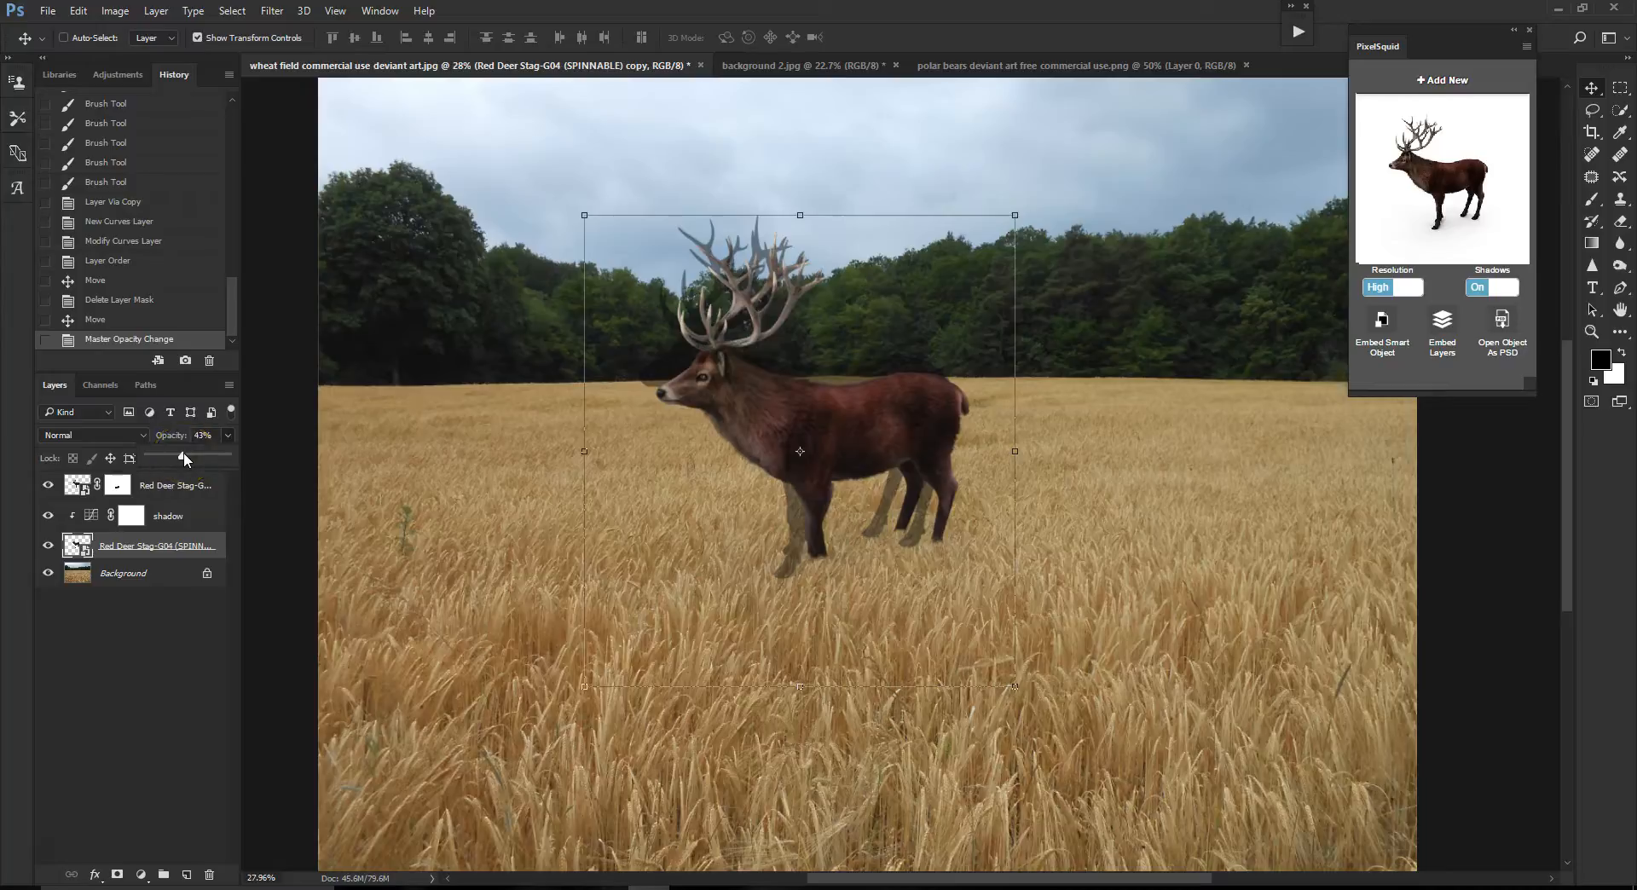
{"action": "left_click_drag", "start_coordinate": [184, 461], "coordinate": [173, 456]}
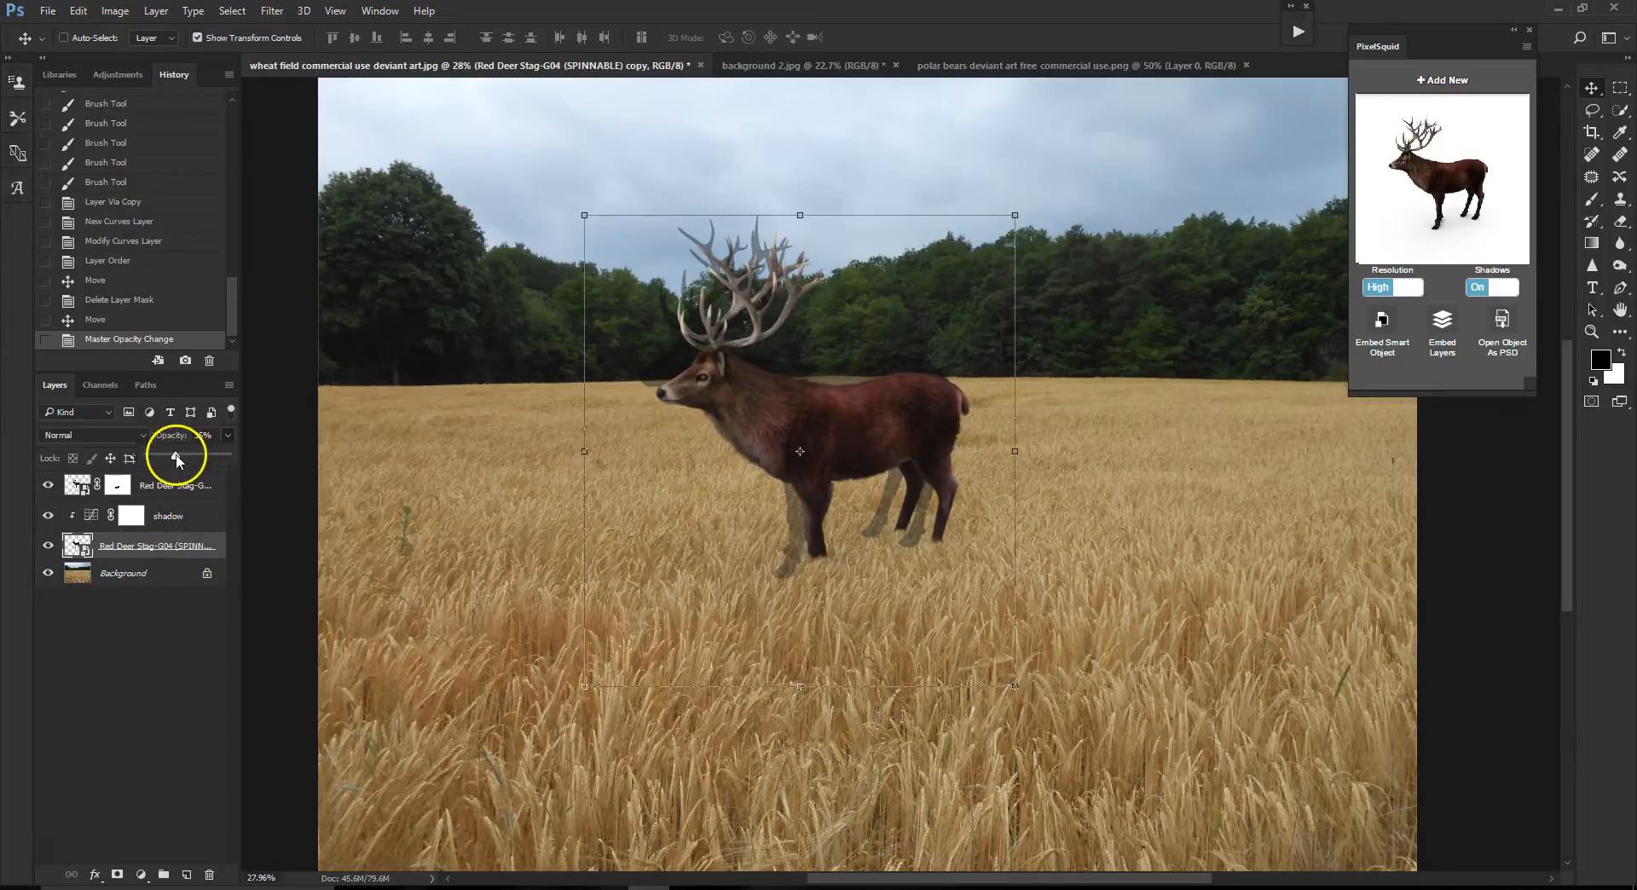
{"action": "left_click_drag", "start_coordinate": [808, 340], "coordinate": [787, 350]}
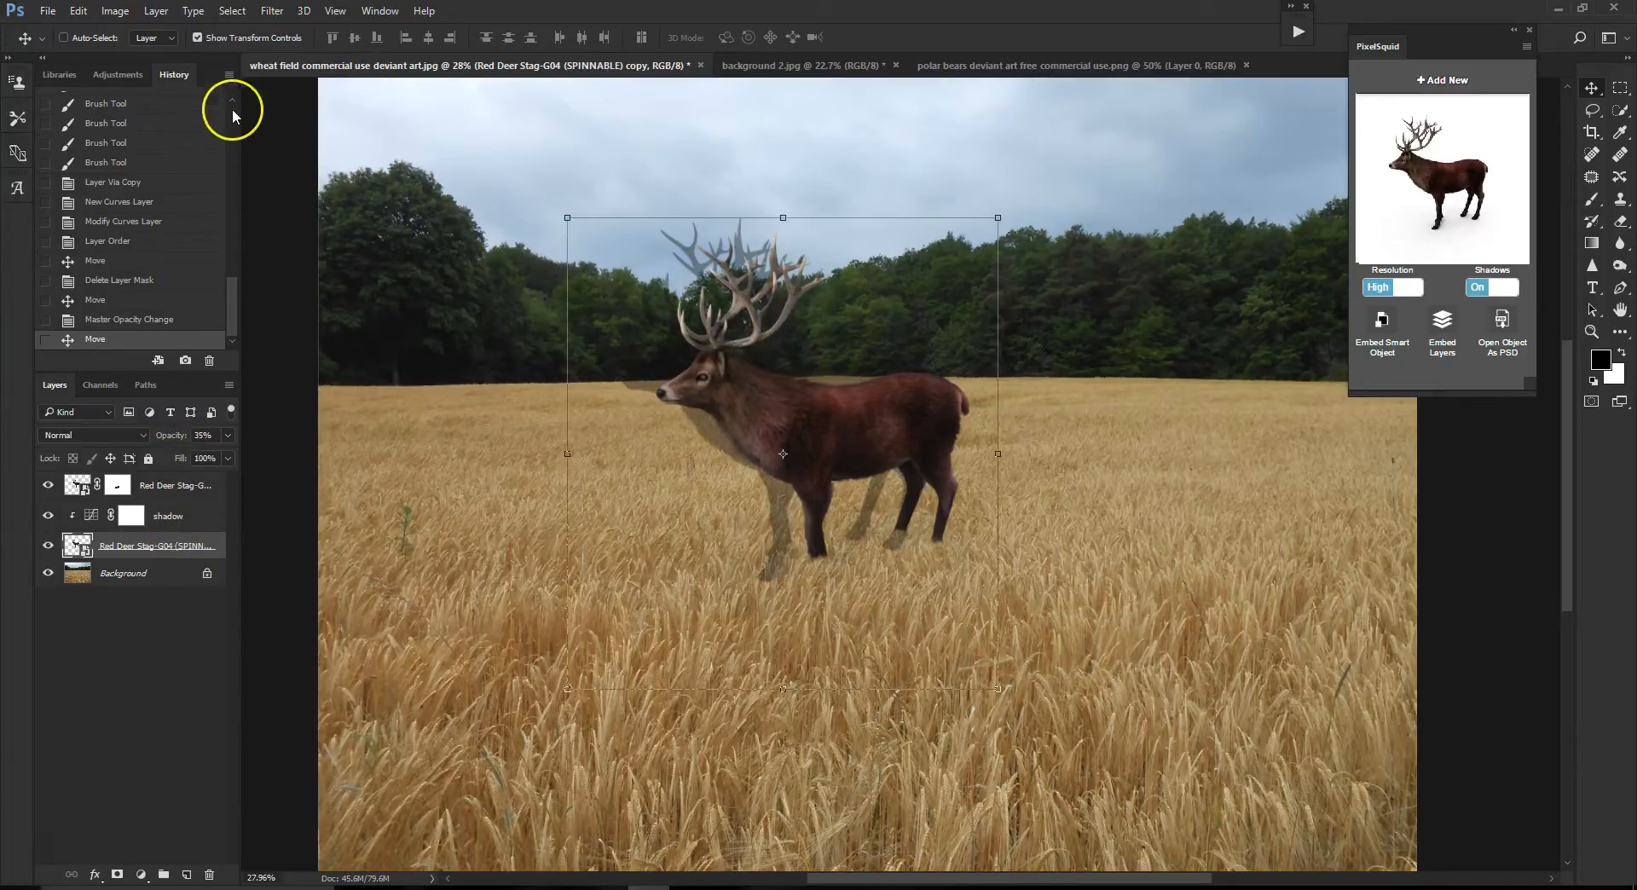
- Transform the blackened copy into a cast shadow below the hooves, flipped to -58.64% height and rotated to 168.32°
{"action": "left_click", "coordinate": [89, 17]}
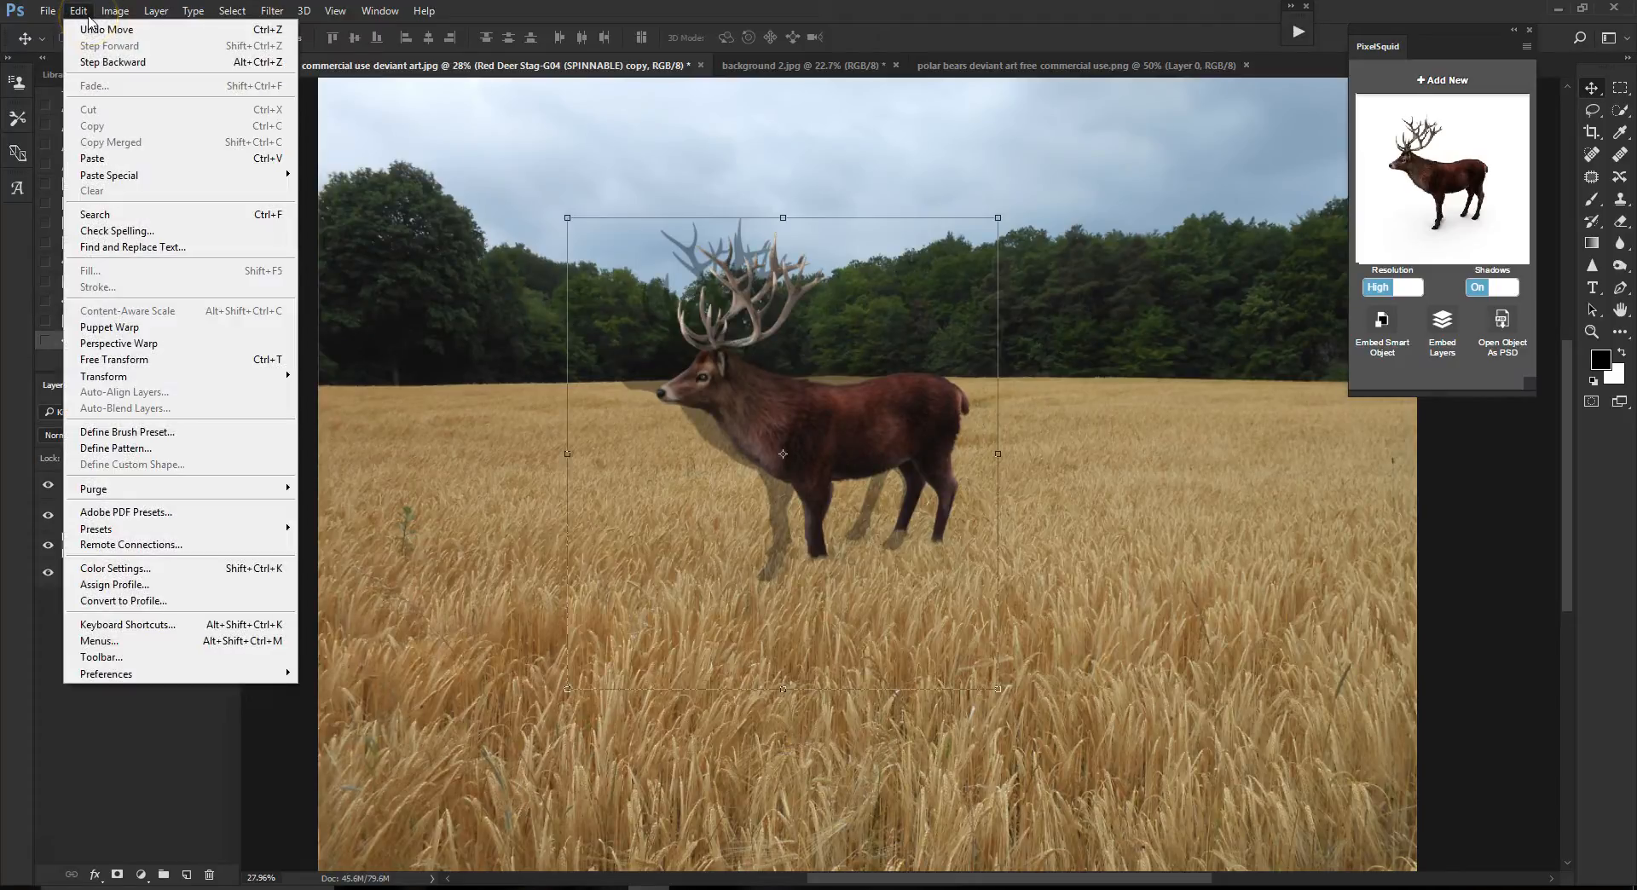
{"action": "mouse_move", "coordinate": [195, 378]}
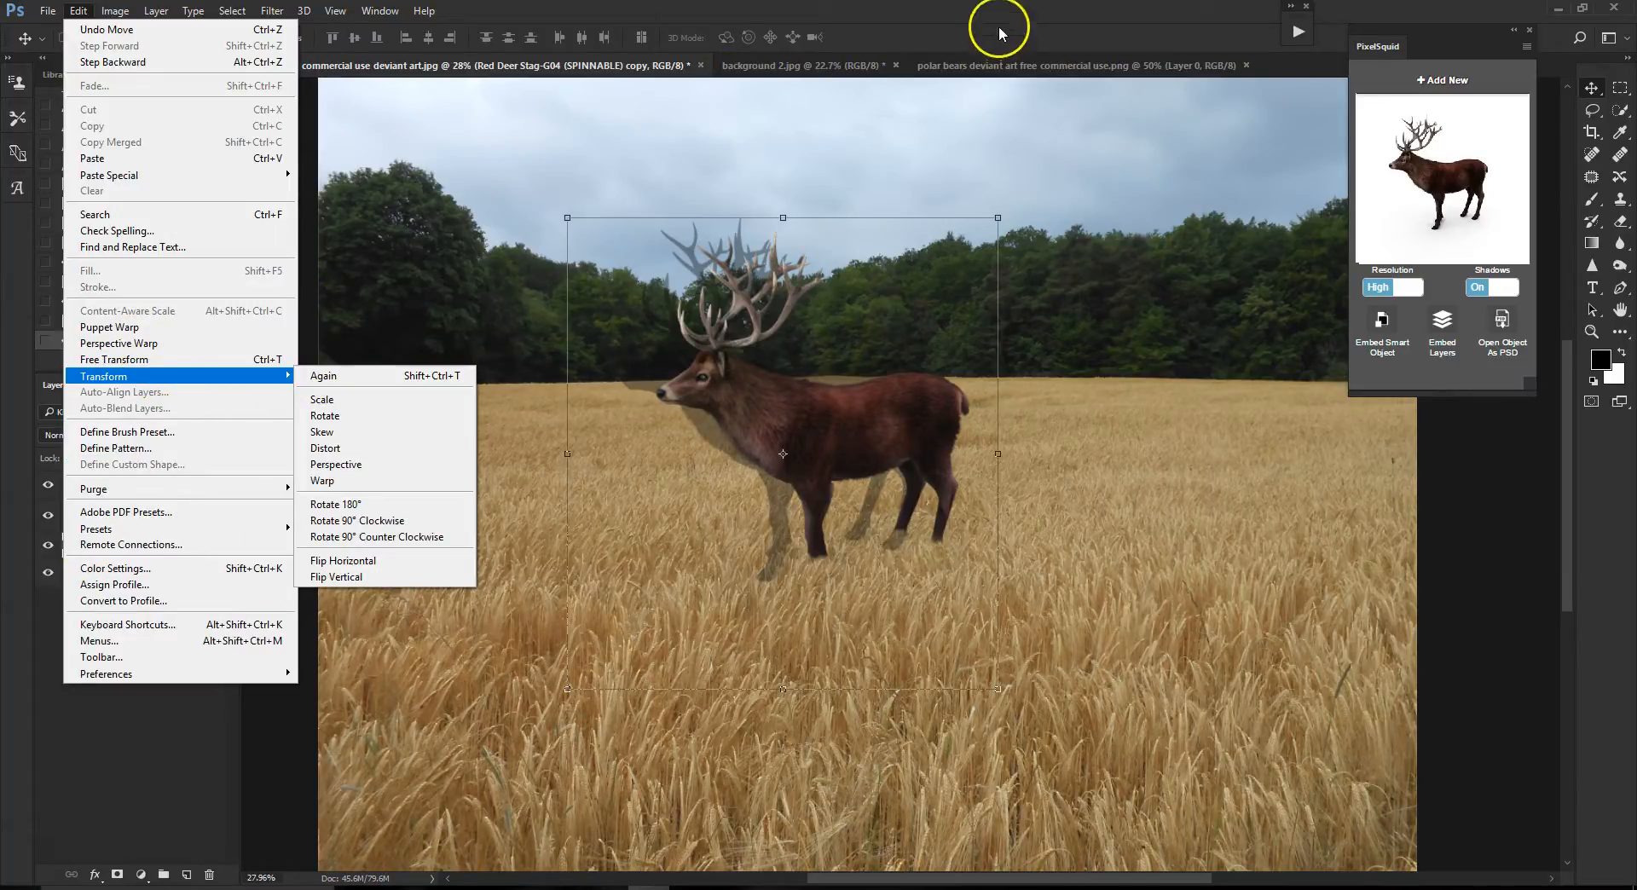
{"action": "left_click", "coordinate": [761, 187]}
{"action": "left_click", "coordinate": [782, 219]}
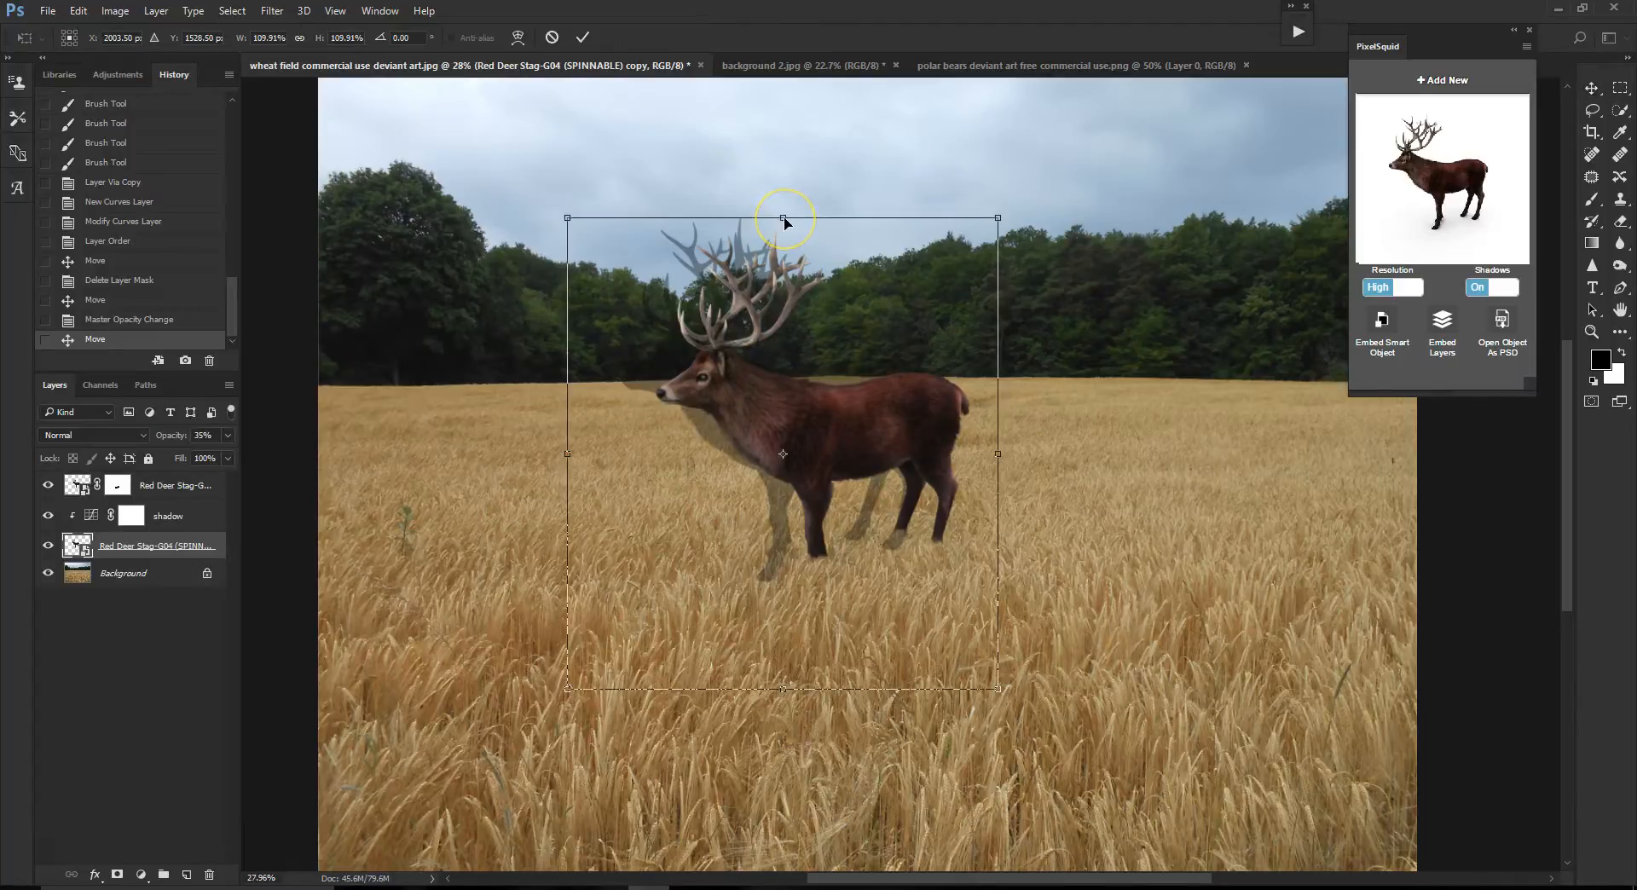
{"action": "left_click_drag", "start_coordinate": [796, 156], "coordinate": [844, 881]}
{"action": "left_click_drag", "start_coordinate": [848, 683], "coordinate": [937, 480]}
{"action": "left_click_drag", "start_coordinate": [1078, 369], "coordinate": [1066, 314]}
{"action": "left_click_drag", "start_coordinate": [991, 427], "coordinate": [980, 392]}
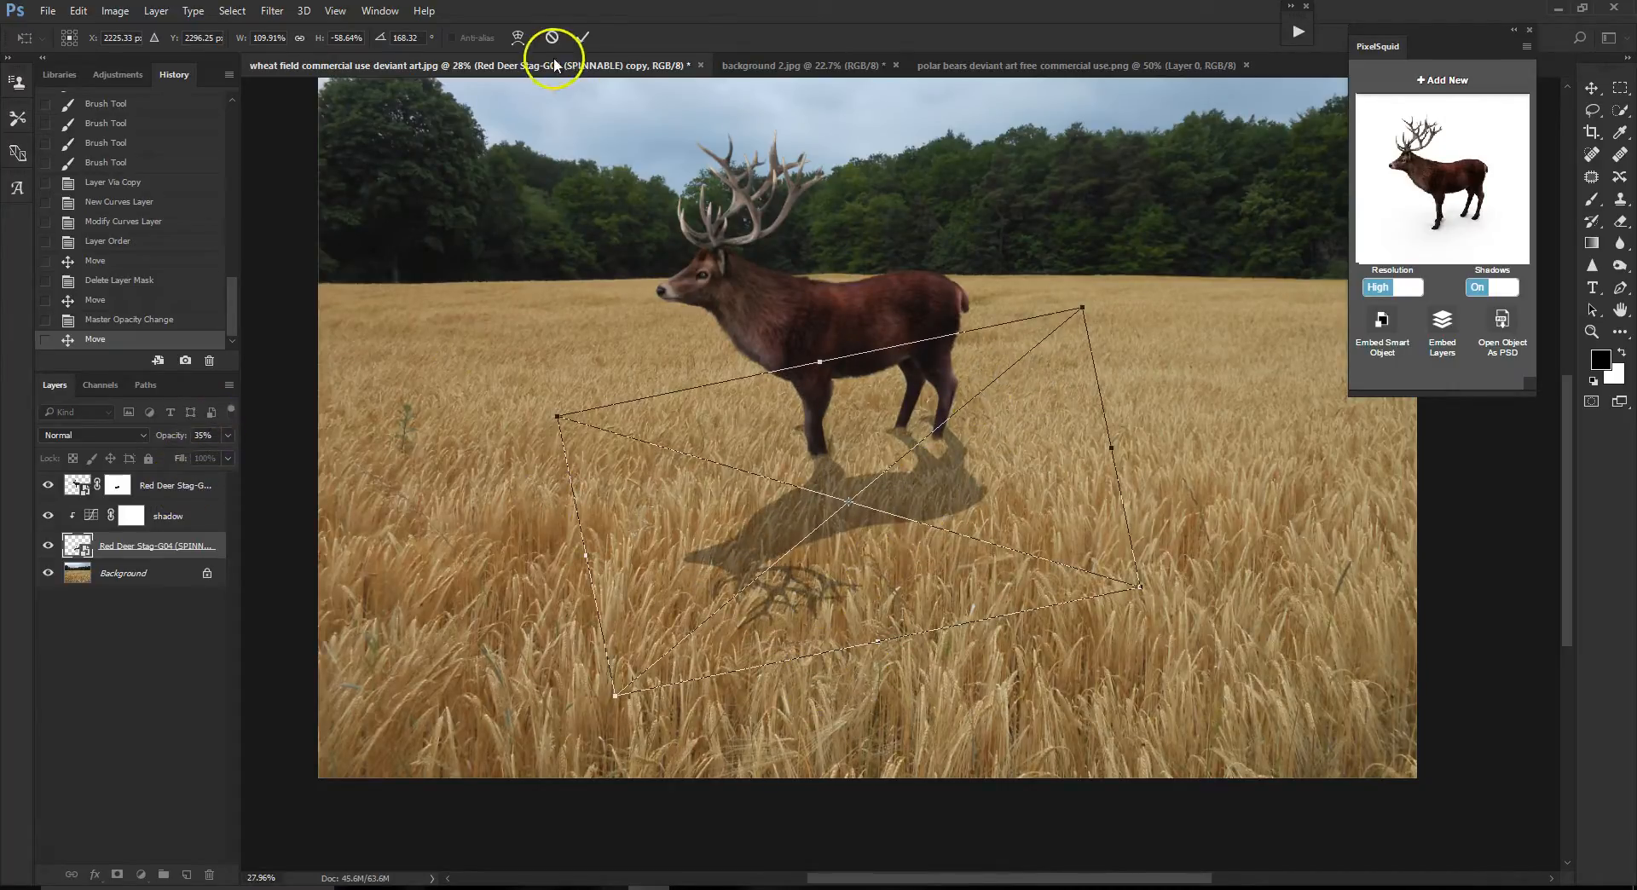
{"action": "left_click", "coordinate": [582, 37]}
- Reduce the cast shadow layer's opacity to 15%
{"action": "left_click", "coordinate": [228, 435]}
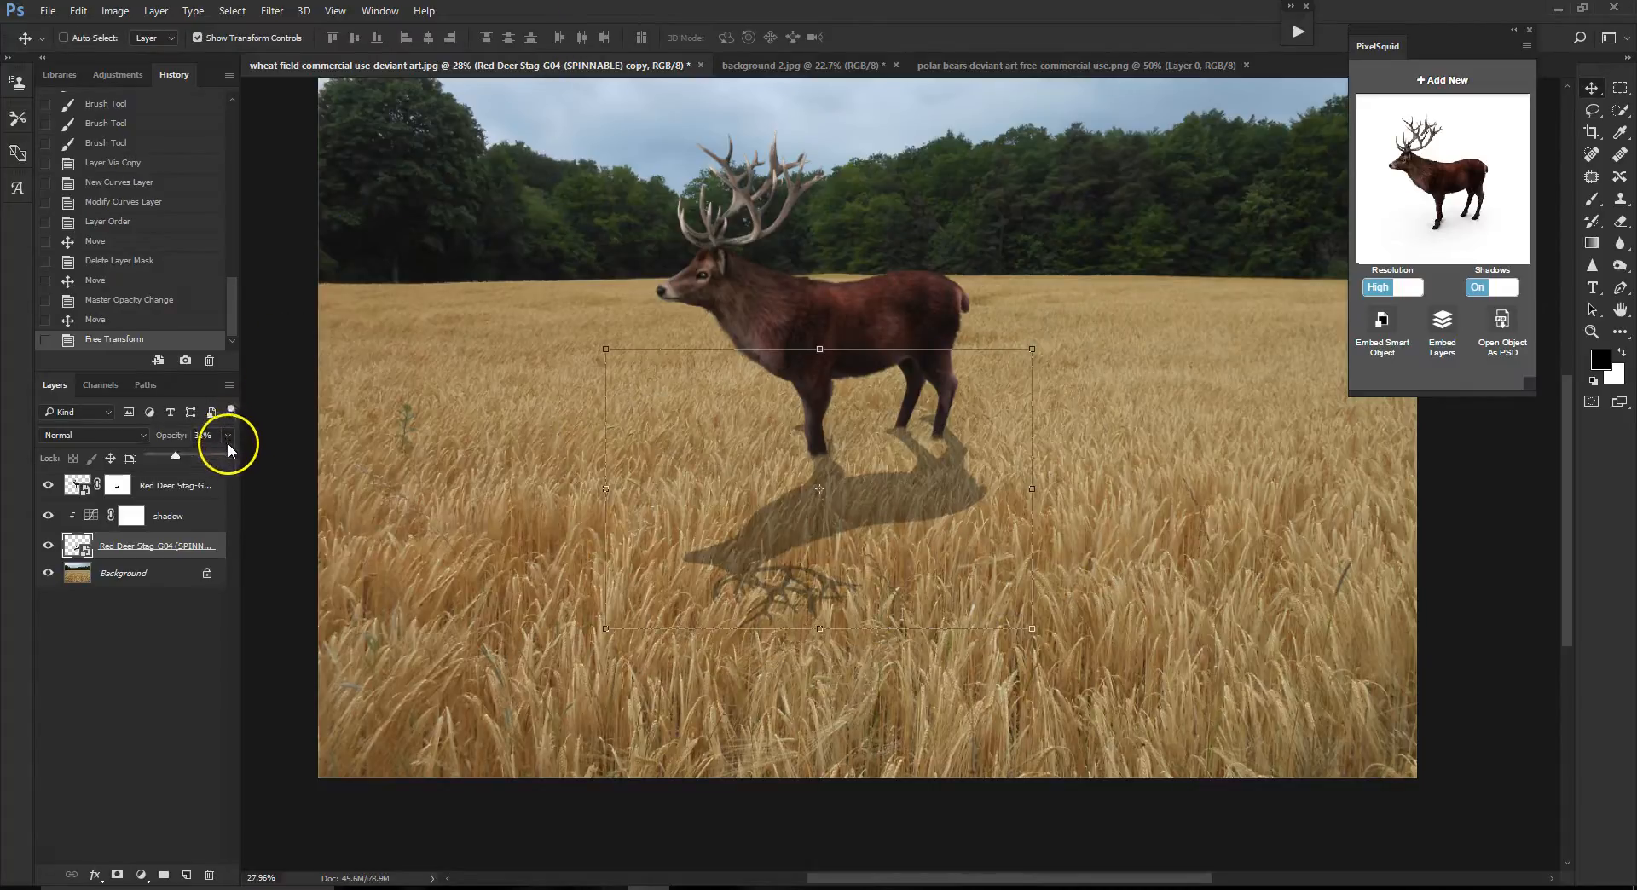
{"action": "left_click_drag", "start_coordinate": [178, 455], "coordinate": [163, 461]}
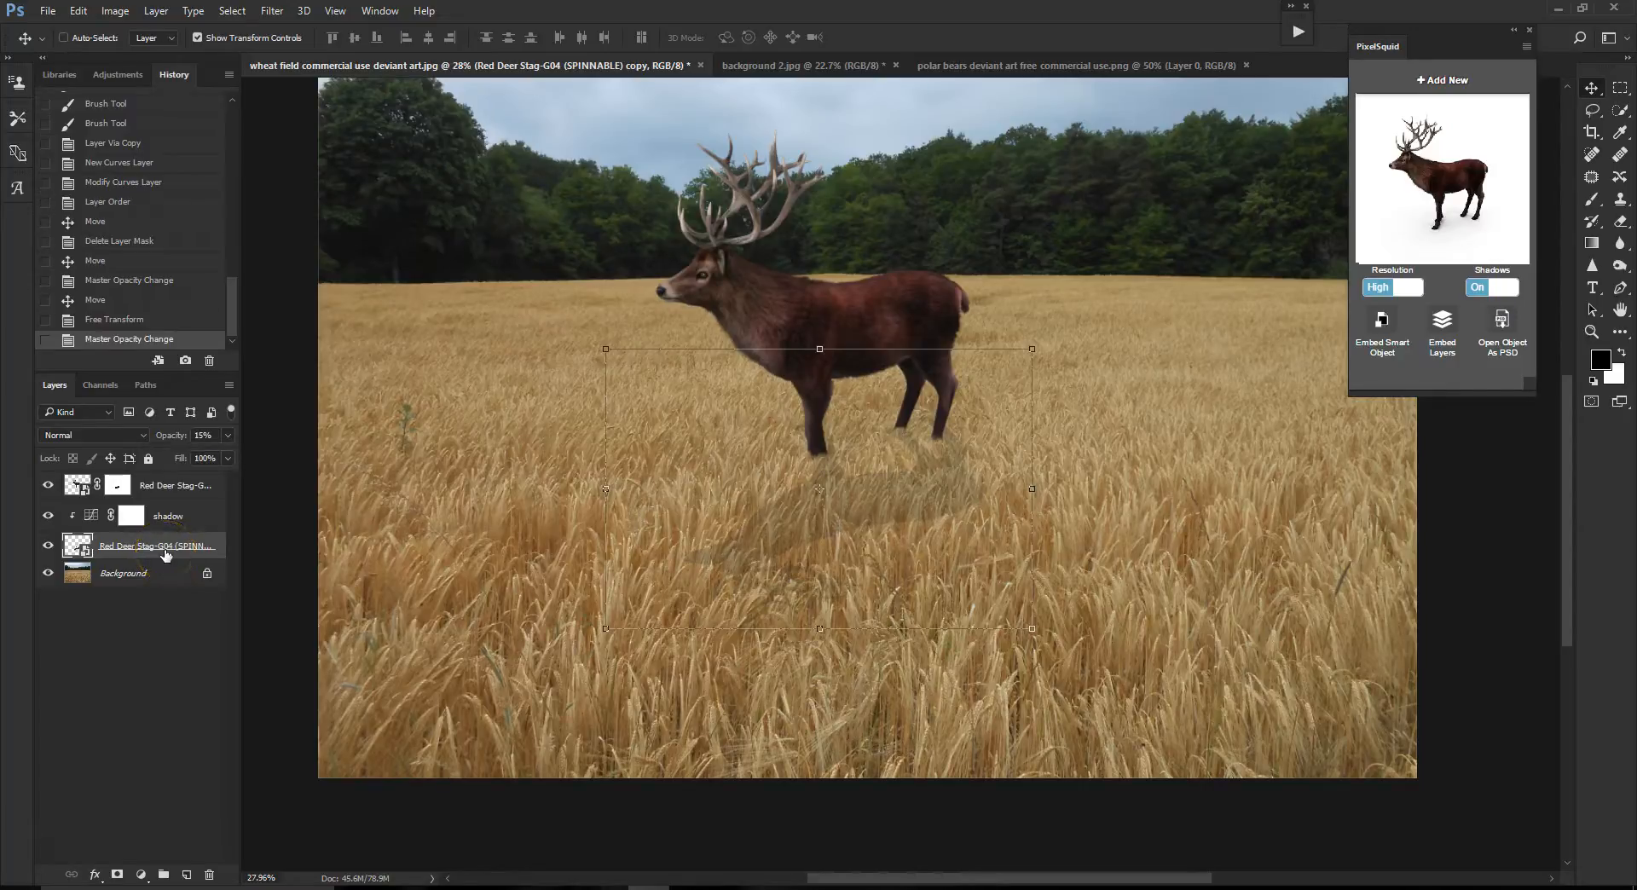
{"action": "left_click", "coordinate": [279, 13]}
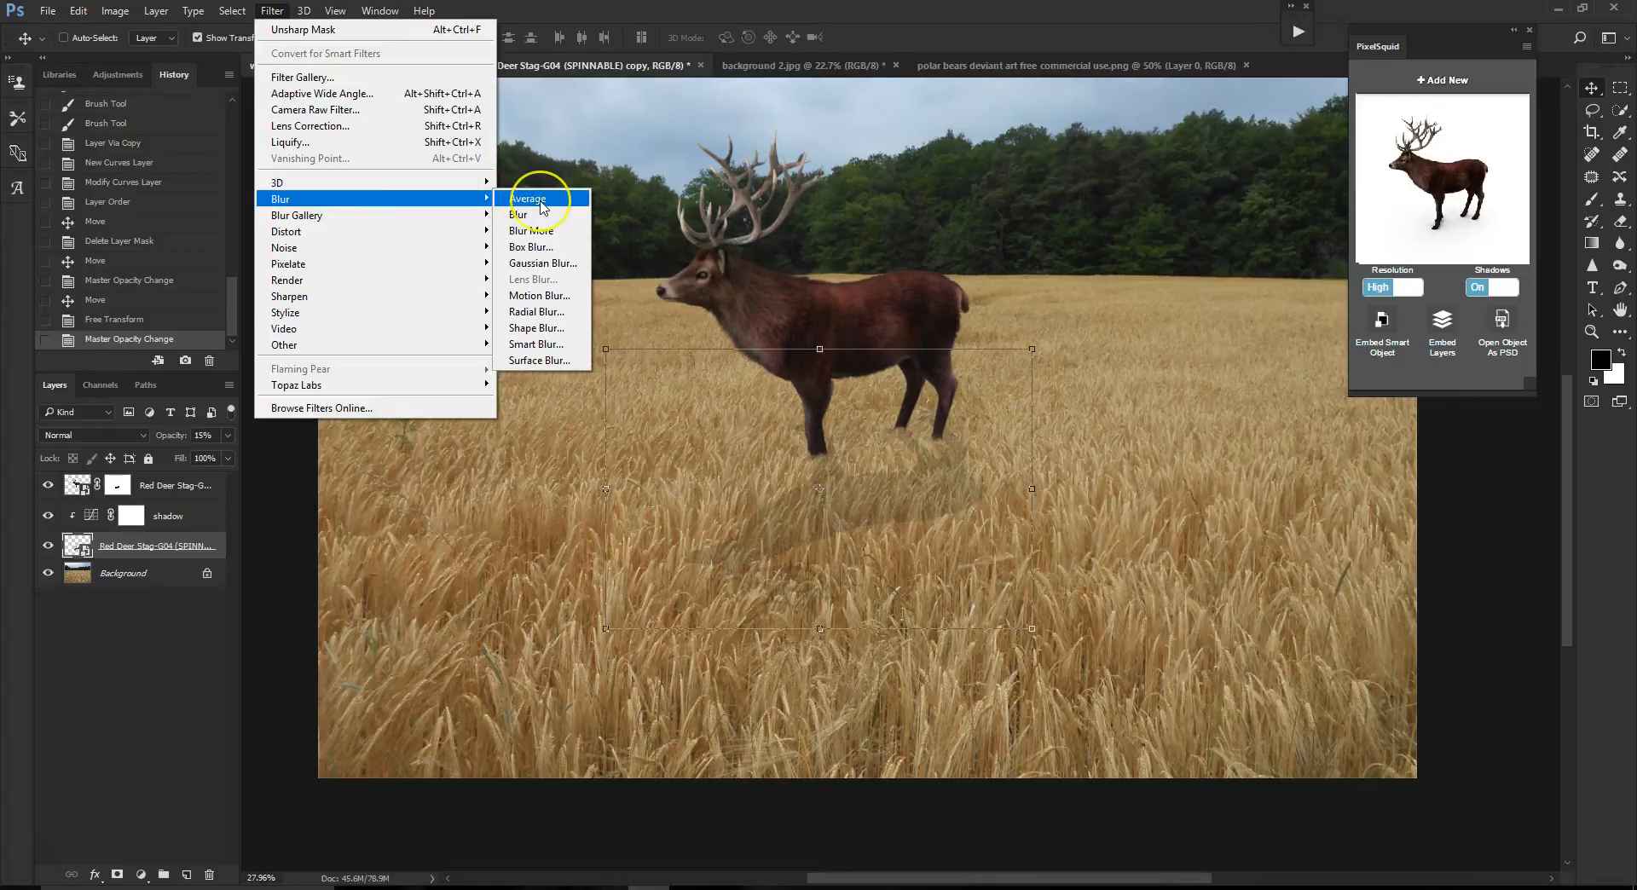
{"action": "left_click", "coordinate": [570, 269]}
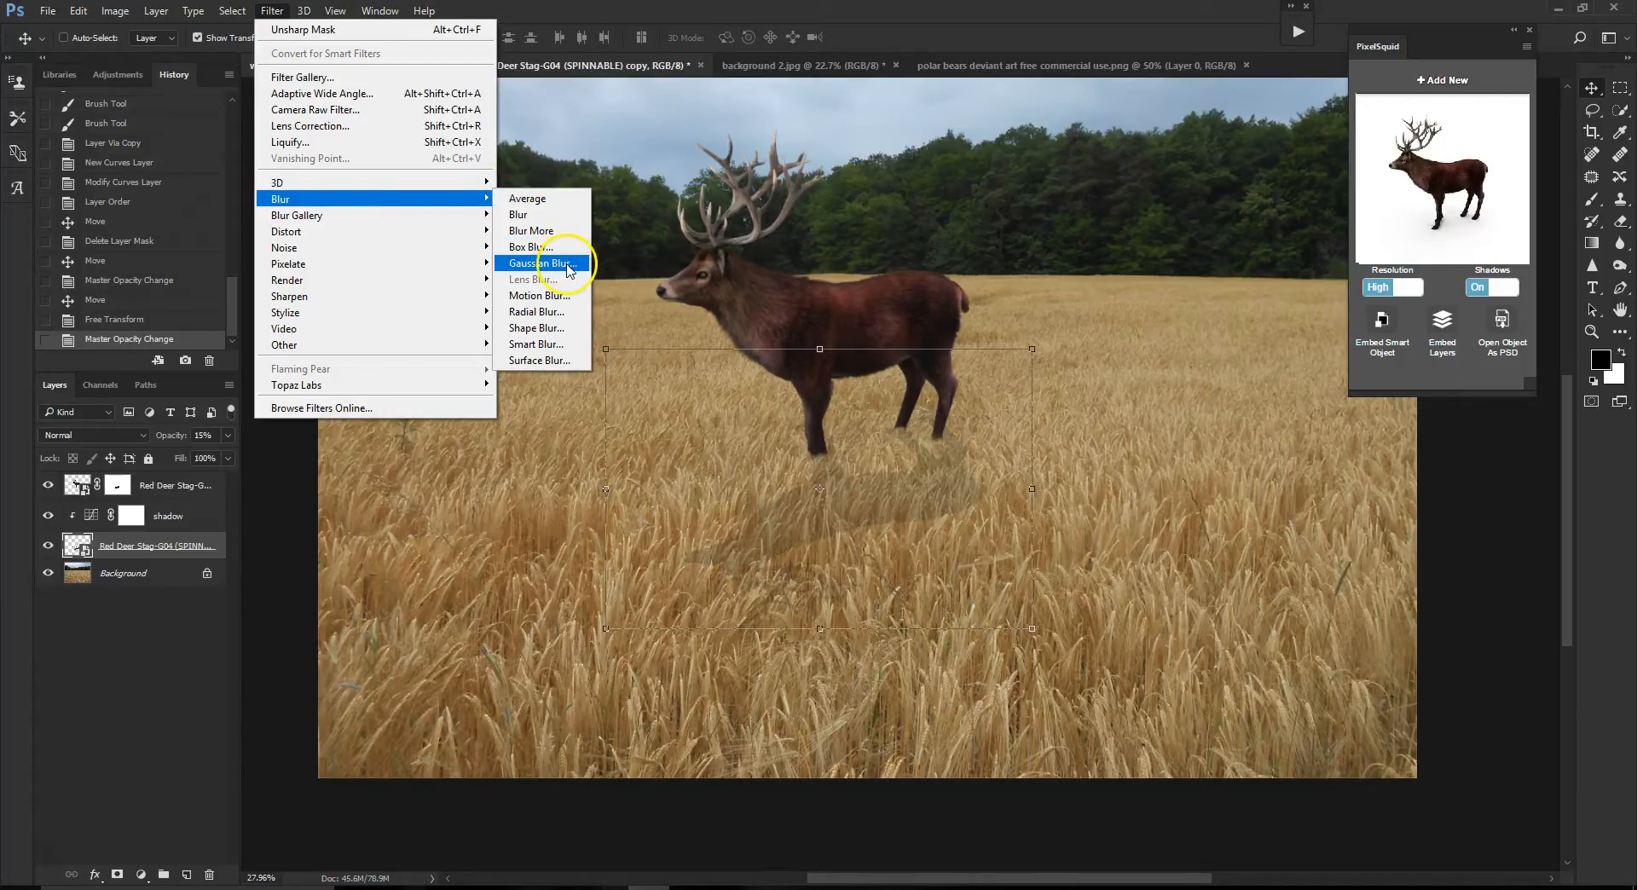
{"action": "left_click_drag", "start_coordinate": [1378, 340], "coordinate": [1309, 463]}
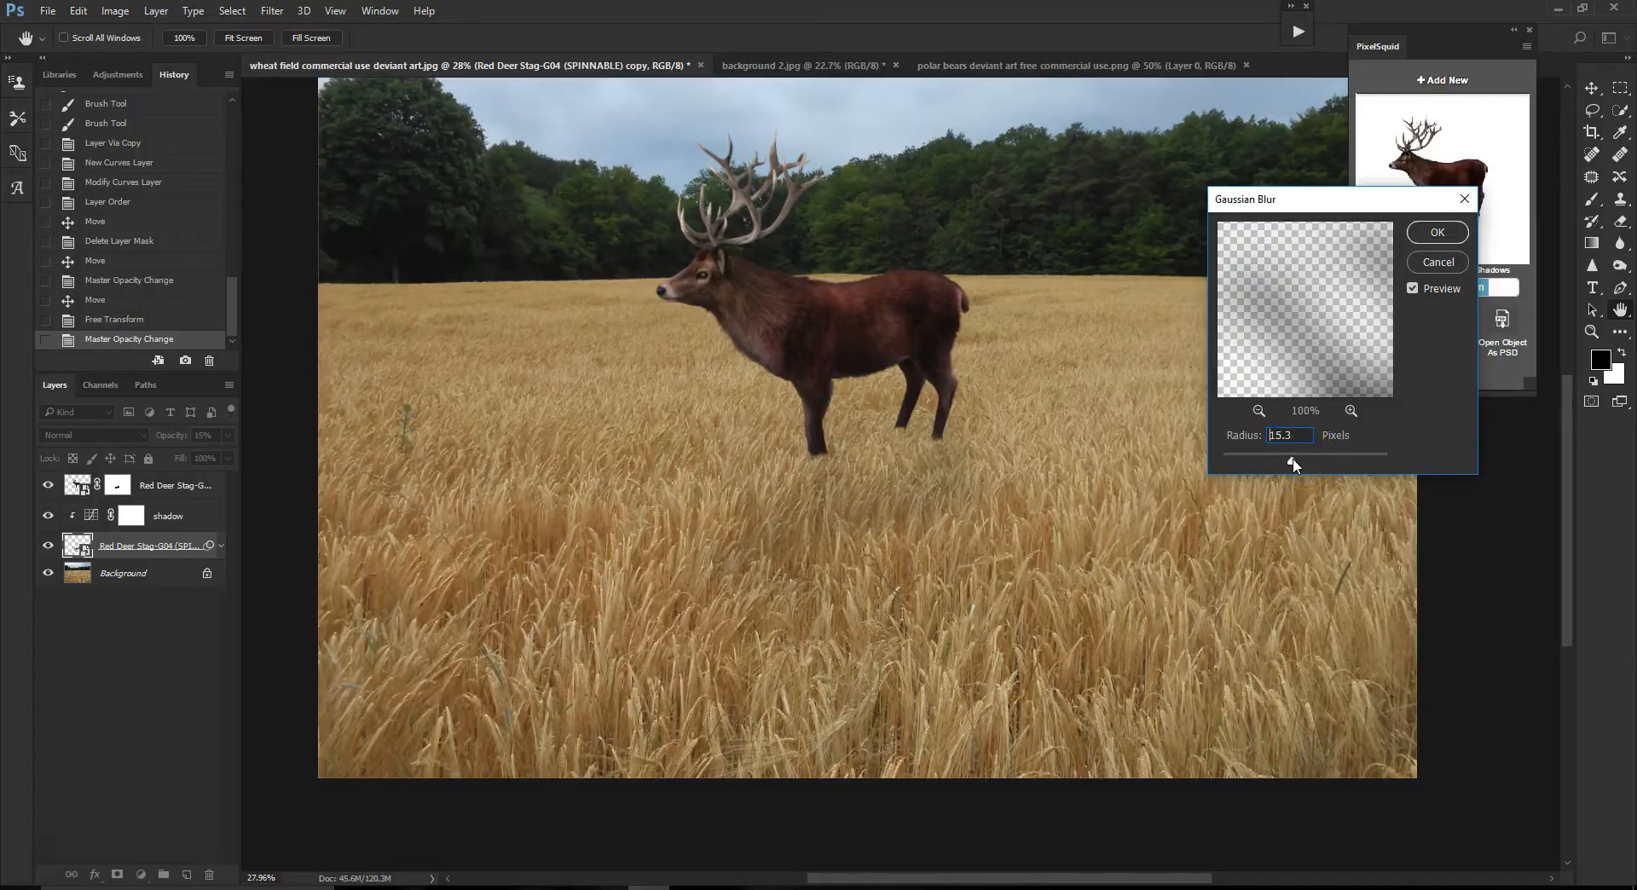
{"action": "left_click_drag", "start_coordinate": [1292, 458], "coordinate": [1295, 458]}
{"action": "left_click", "coordinate": [1454, 232]}
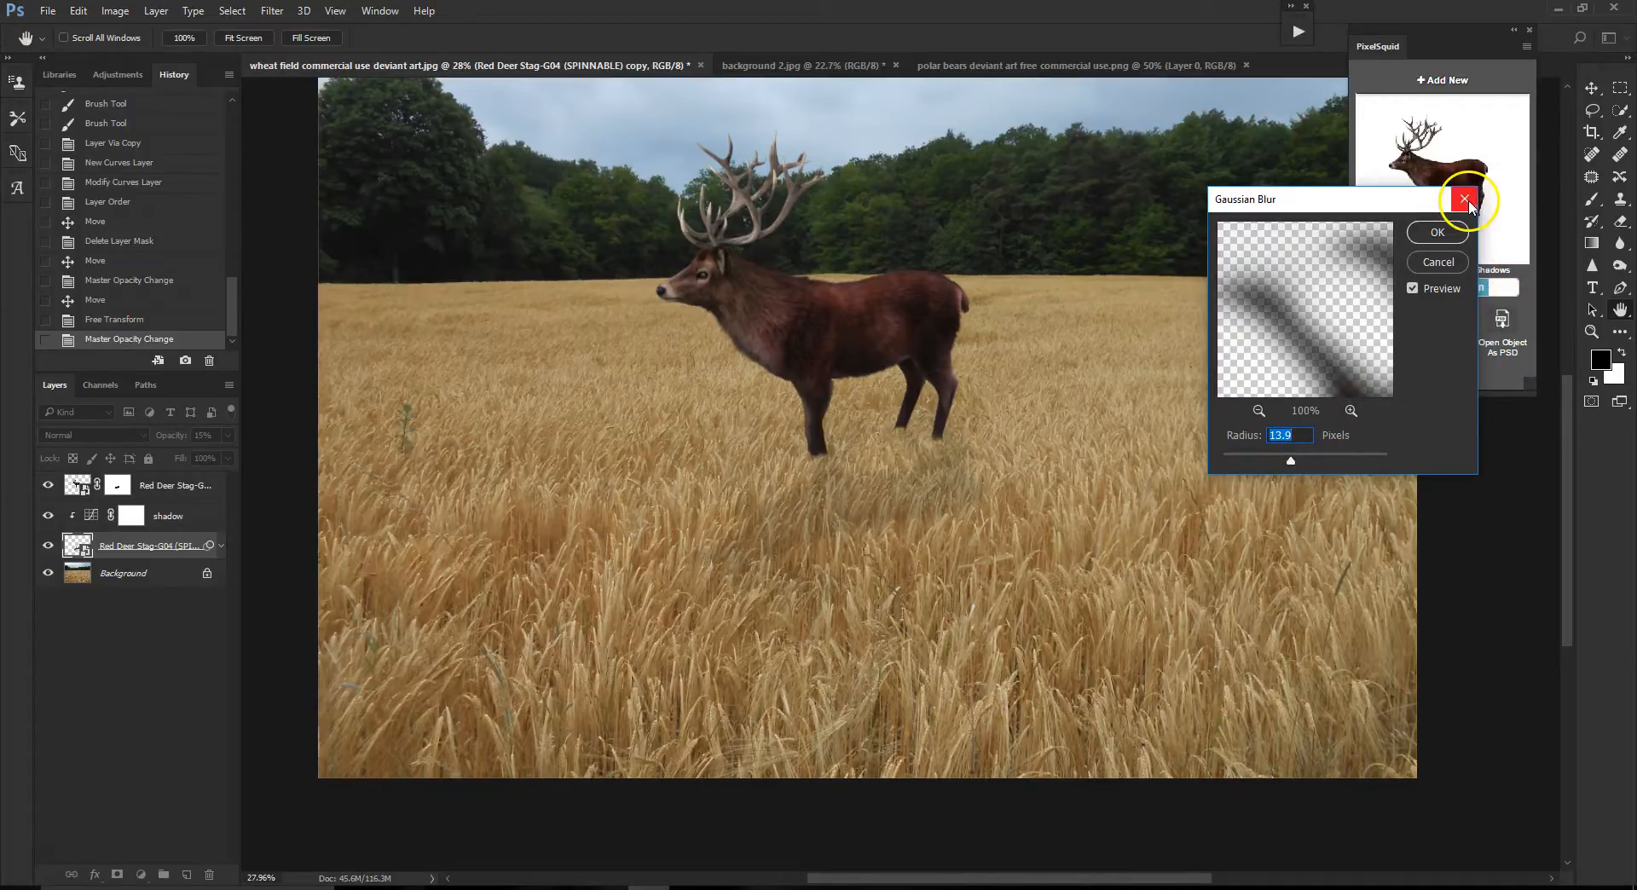
- Add a layer mask to the cast shadow layer
{"action": "scroll", "coordinate": [962, 464], "scroll_direction": "down", "scroll_amount": 3}
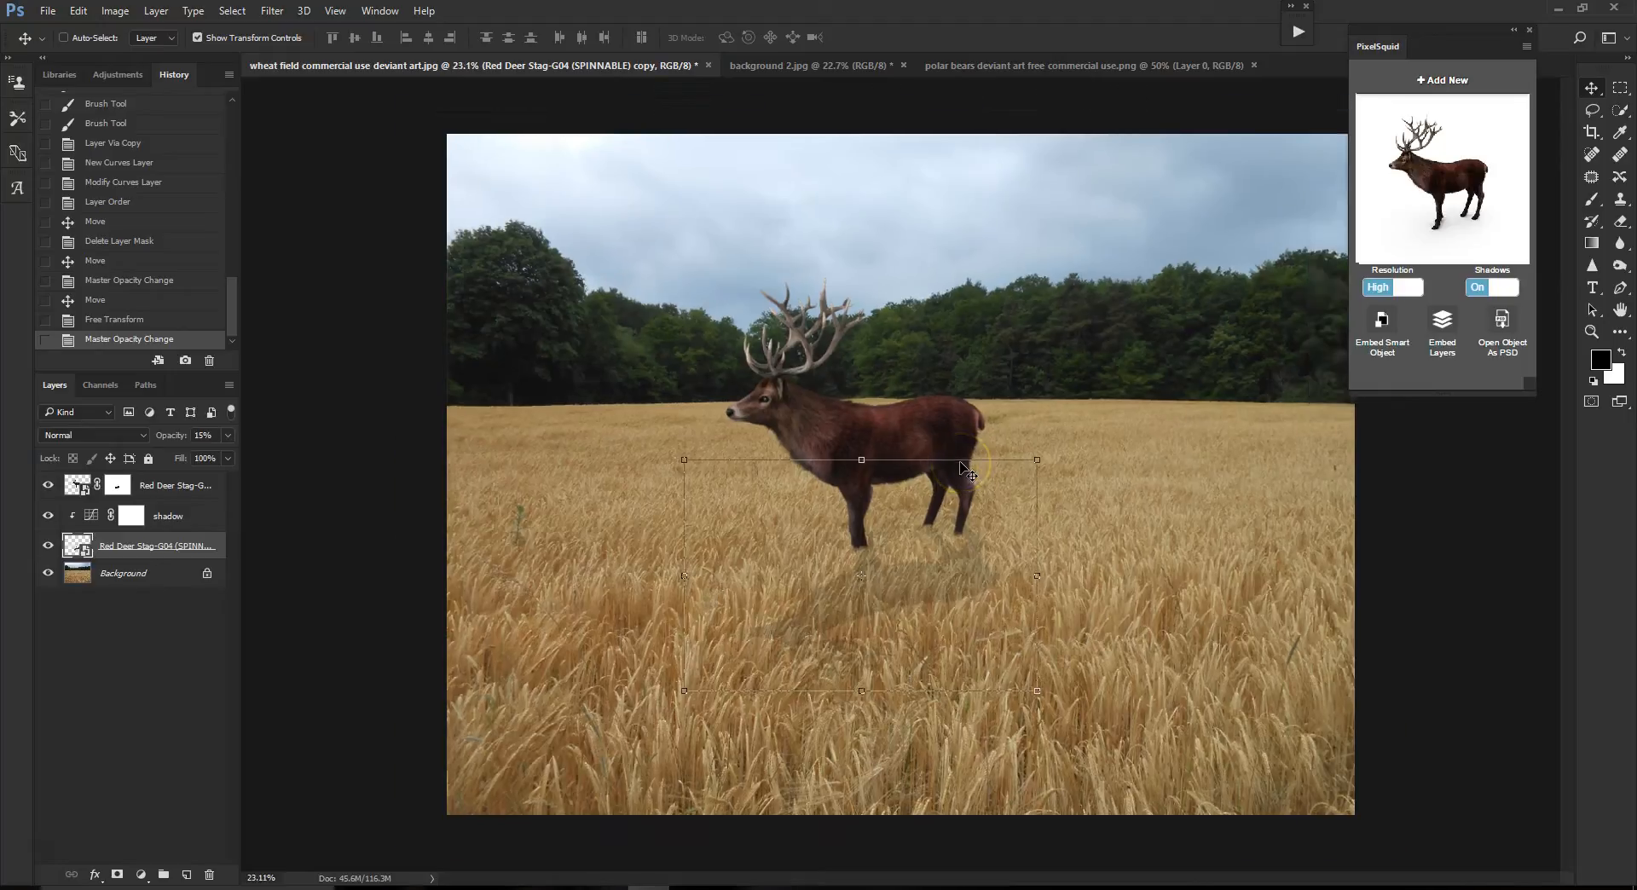
{"action": "scroll", "coordinate": [1074, 535], "scroll_direction": "up", "scroll_amount": 1}
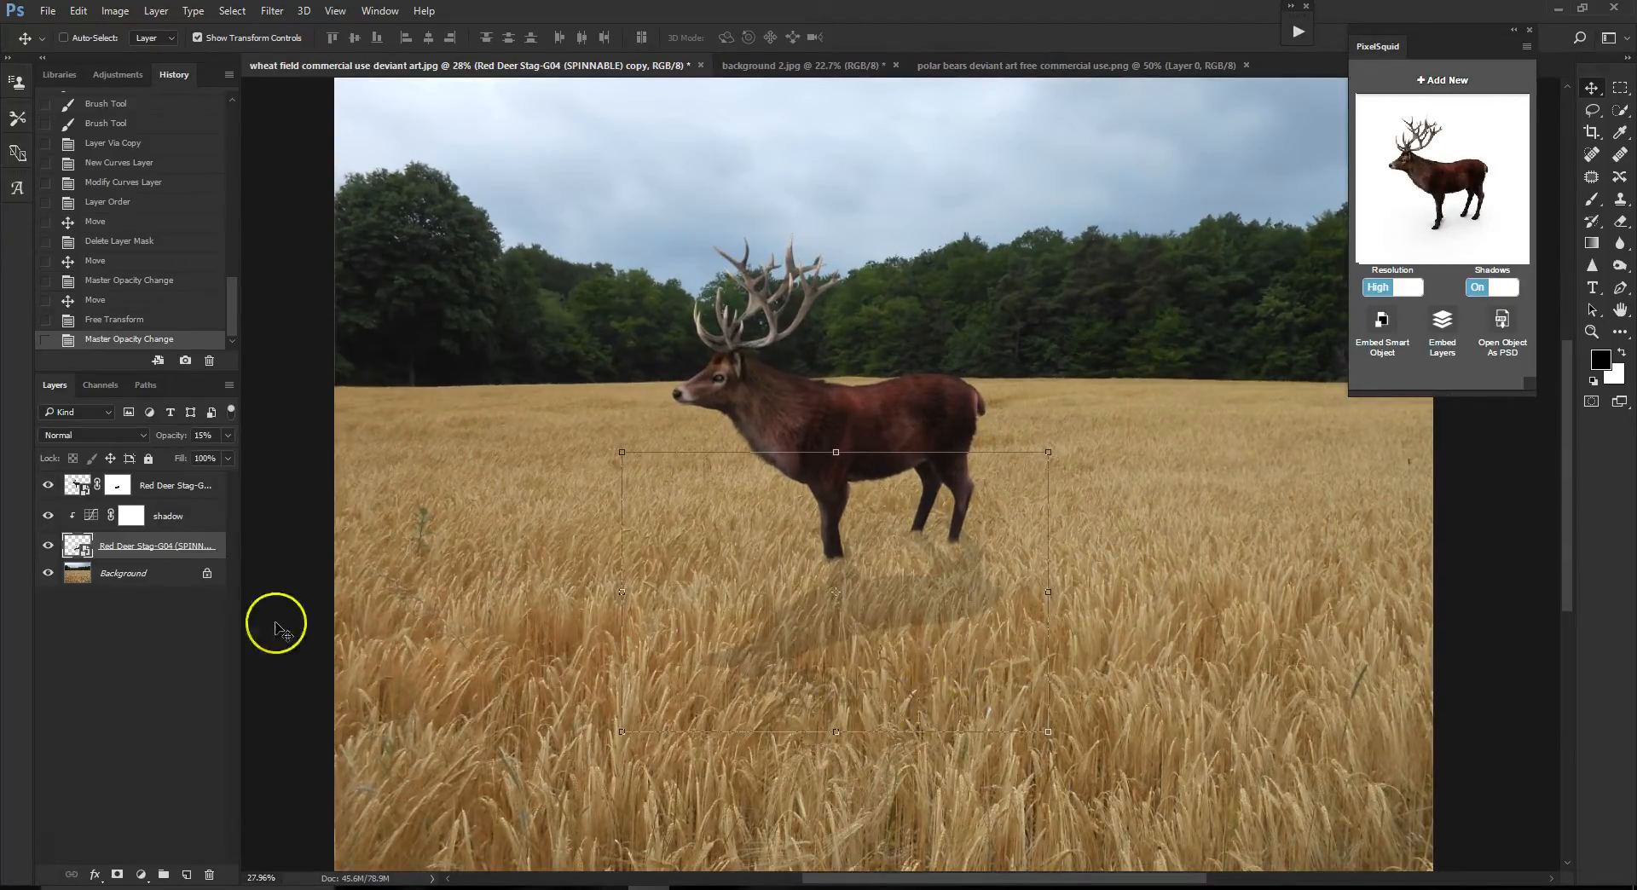
{"action": "left_click", "coordinate": [118, 875]}
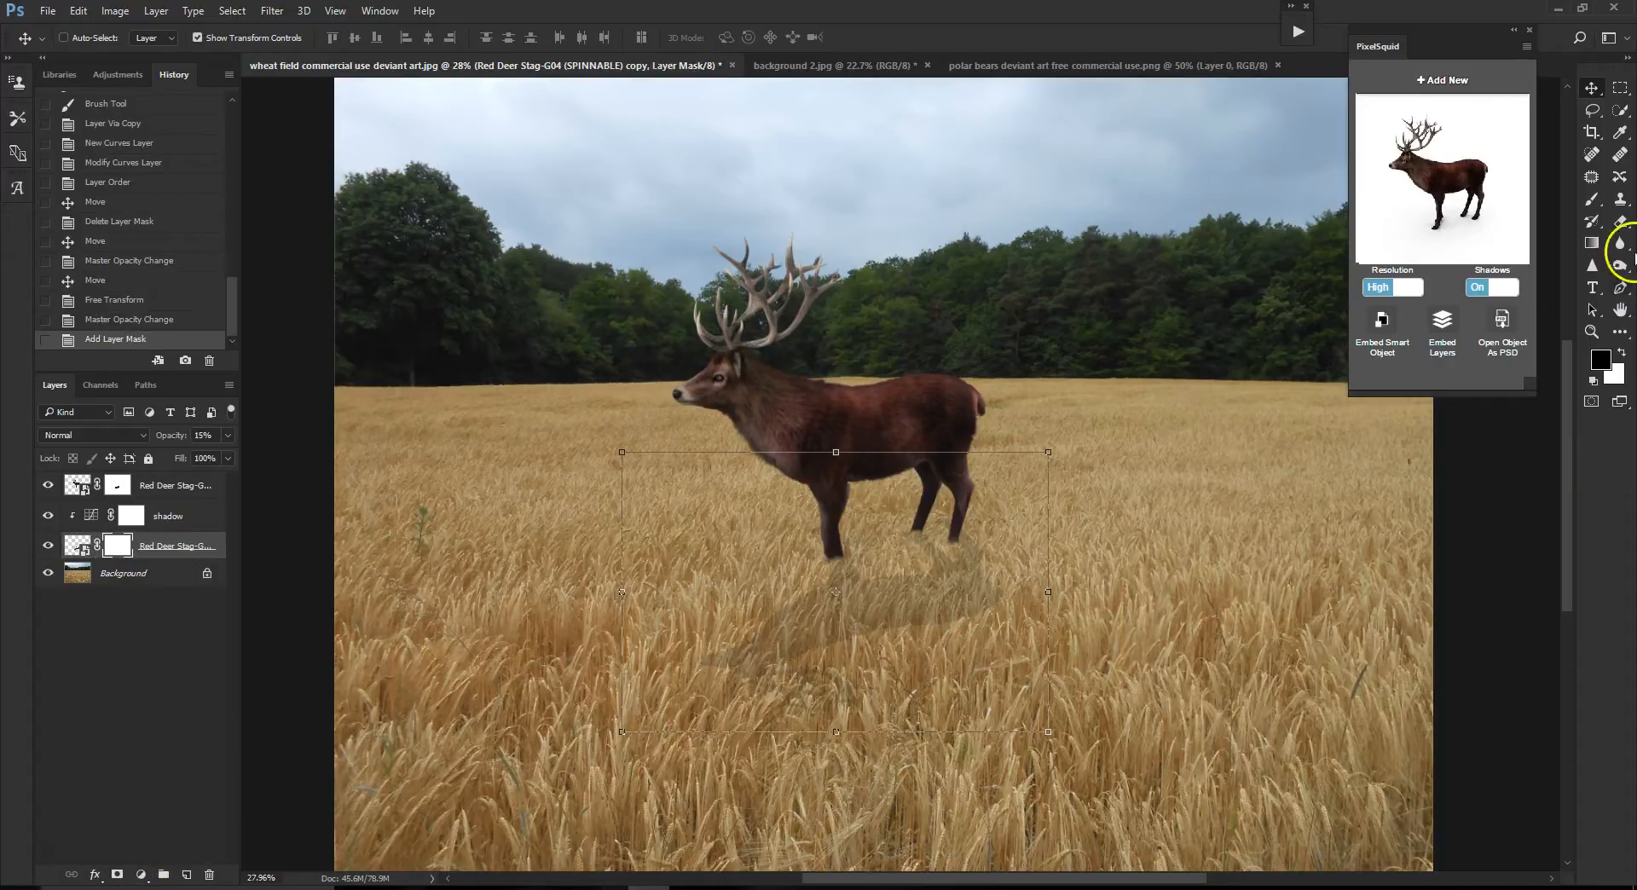
- Paint black on the cast shadow's layer mask around the hind and front hooves with a size 25 brush
{"action": "left_click", "coordinate": [1591, 199]}
{"action": "scroll", "coordinate": [852, 657], "scroll_direction": "up", "scroll_amount": 2}
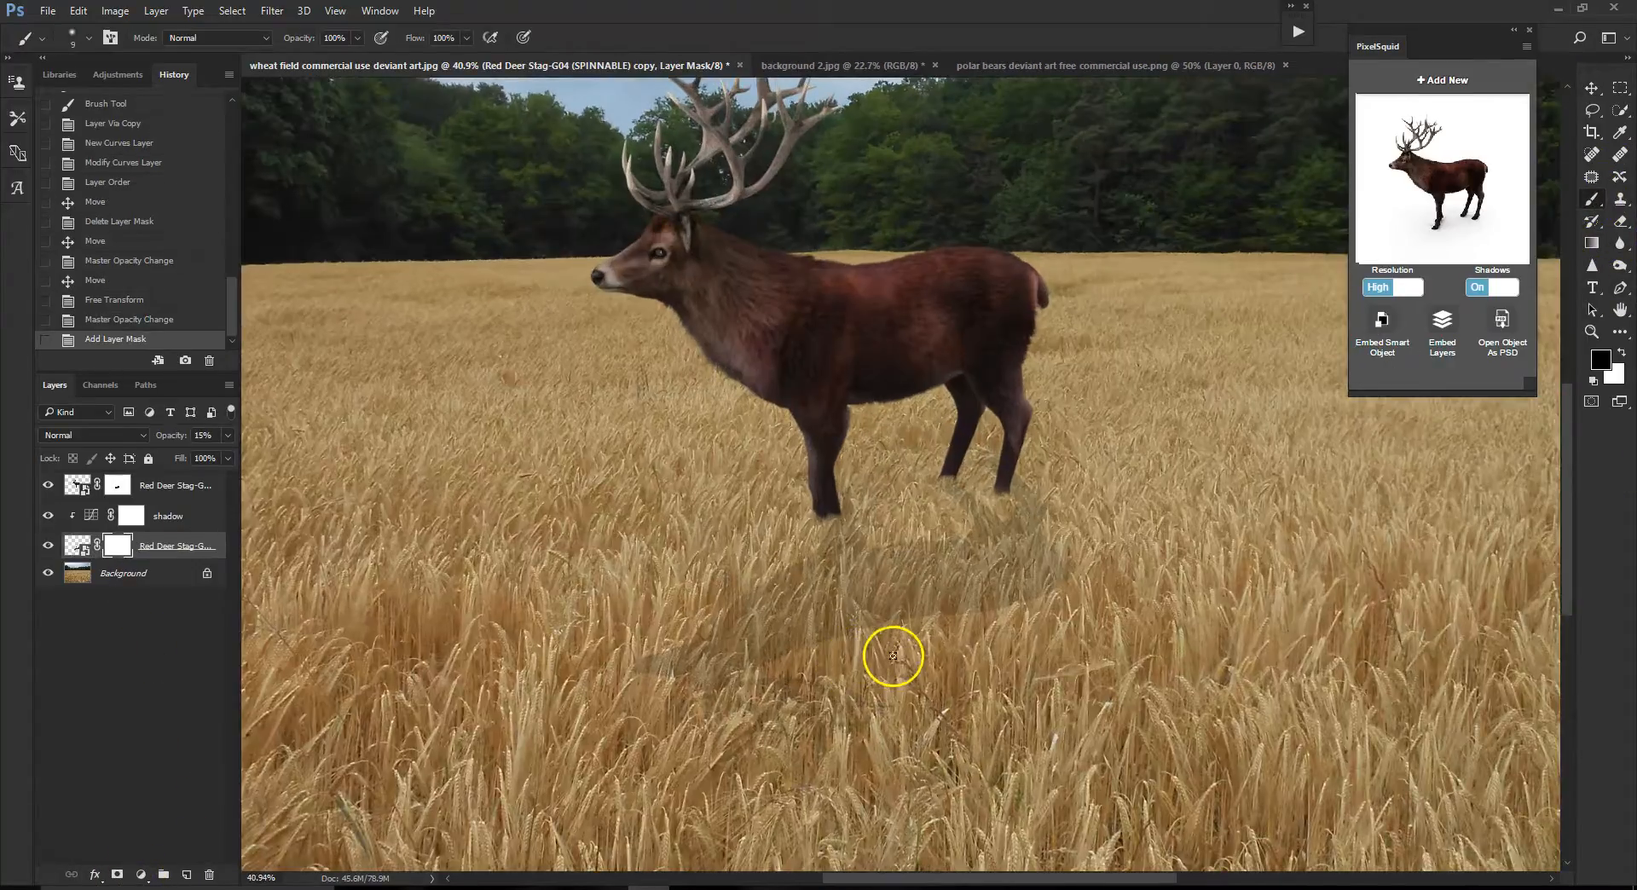
{"action": "key", "text": "bracketright"}
{"action": "key", "text": "bracketright"}
{"action": "key", "text": "bracketright"}
{"action": "key", "text": "bracketright"}
{"action": "key", "text": "bracketright"}
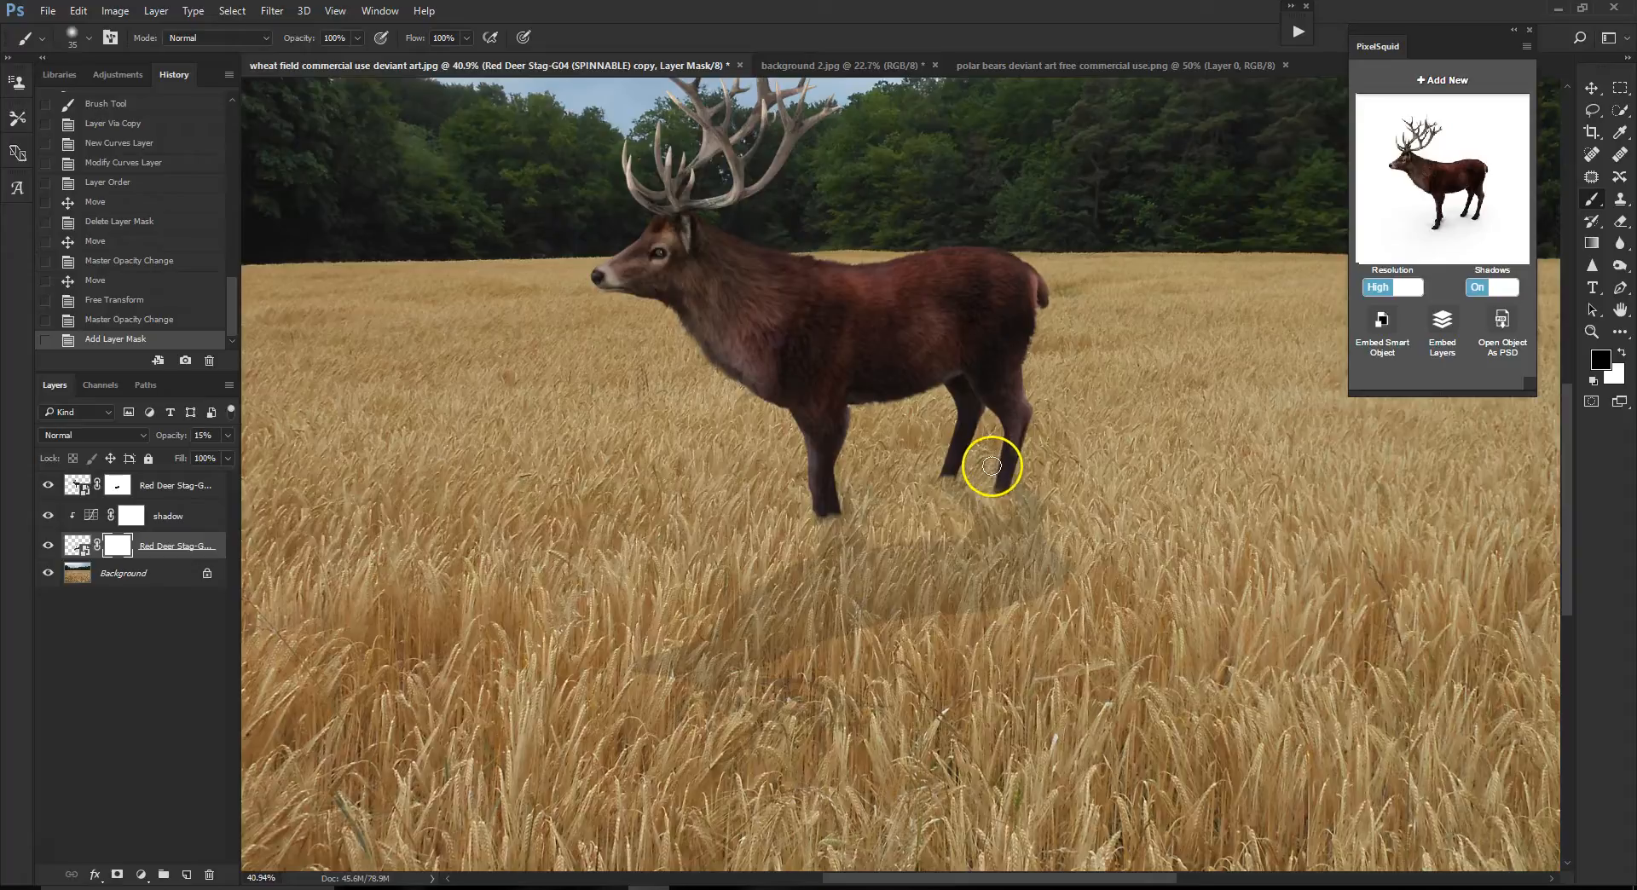
{"action": "left_click_drag", "start_coordinate": [990, 460], "coordinate": [1015, 469]}
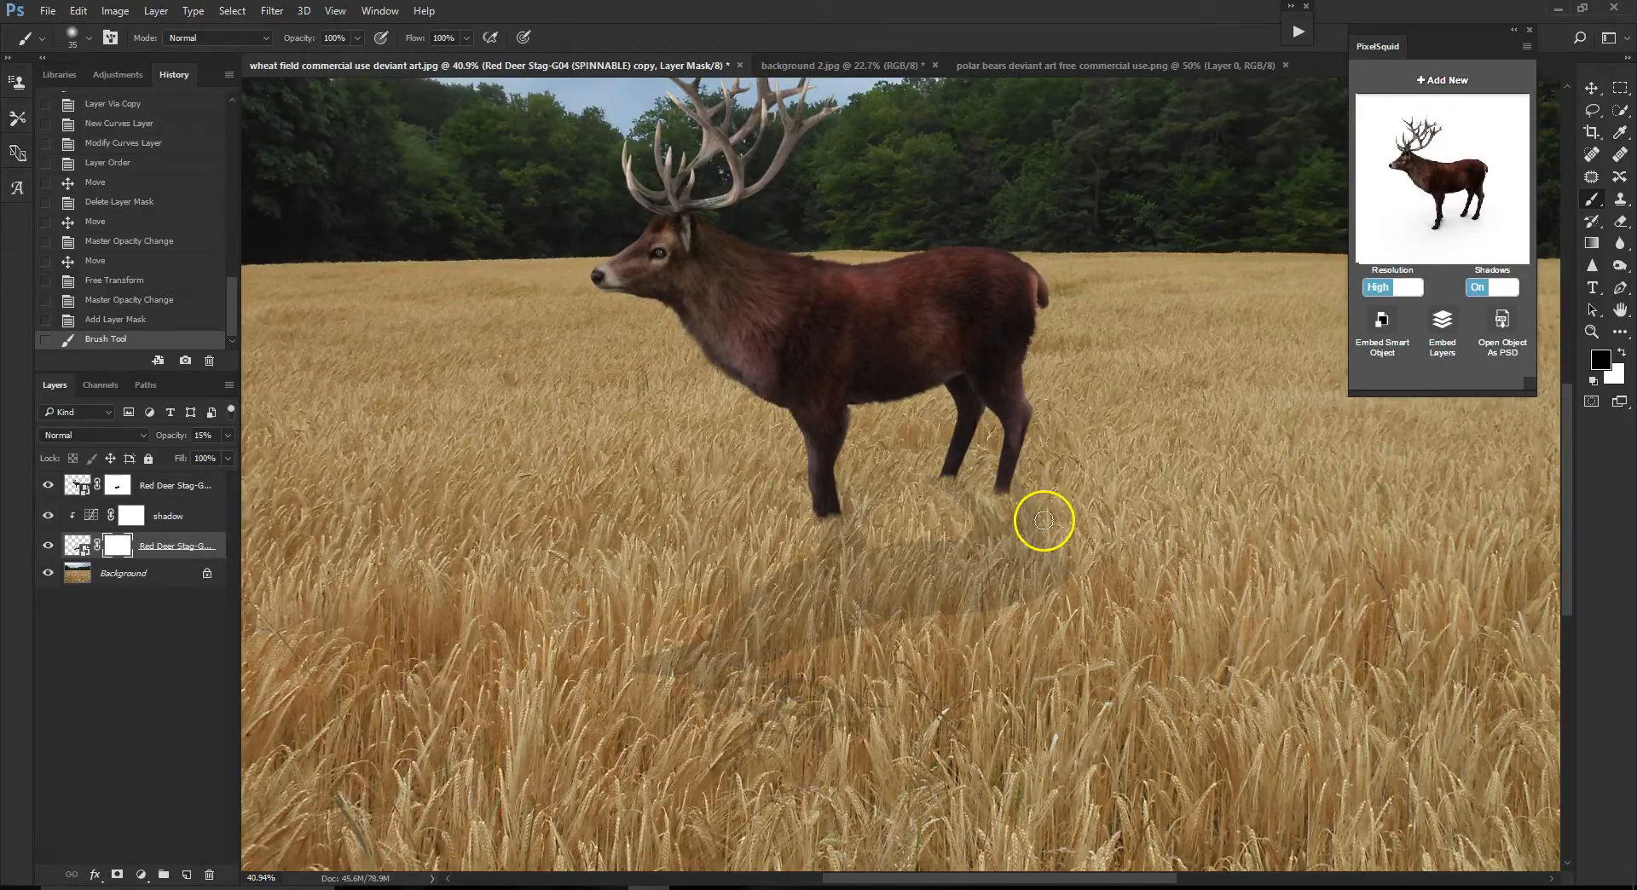
{"action": "left_click_drag", "start_coordinate": [1041, 518], "coordinate": [978, 512]}
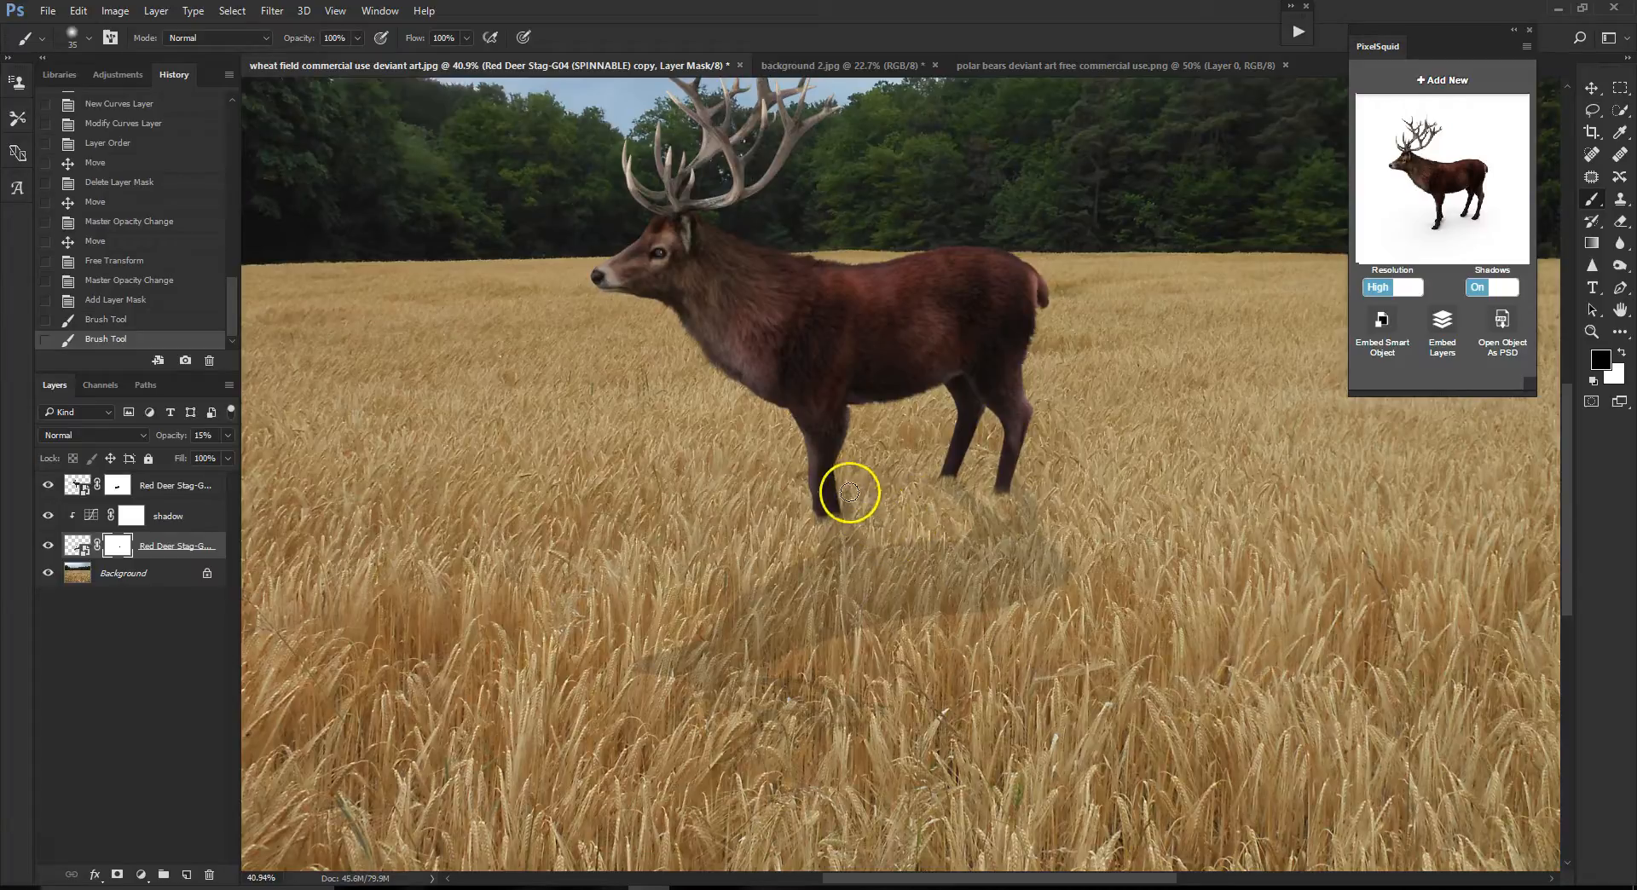
{"action": "left_click_drag", "start_coordinate": [851, 480], "coordinate": [854, 488]}
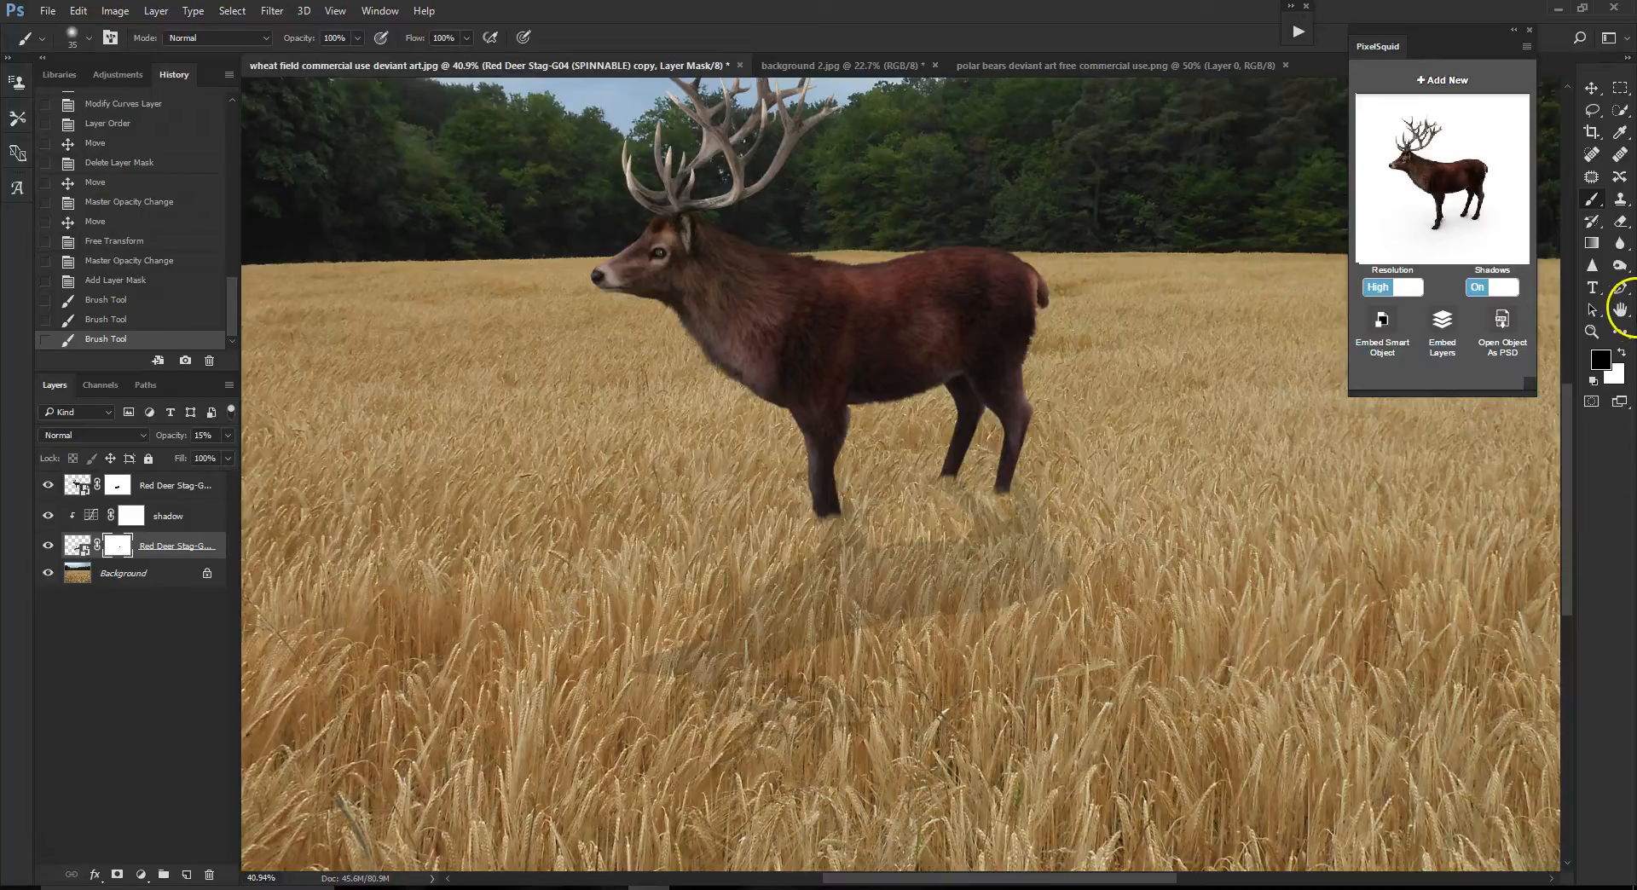
- Burn the cast shadow's layer mask around the hind hooves using the Burn Tool with a size 30 brush
{"action": "left_click_drag", "start_coordinate": [1620, 245], "coordinate": [1621, 280]}
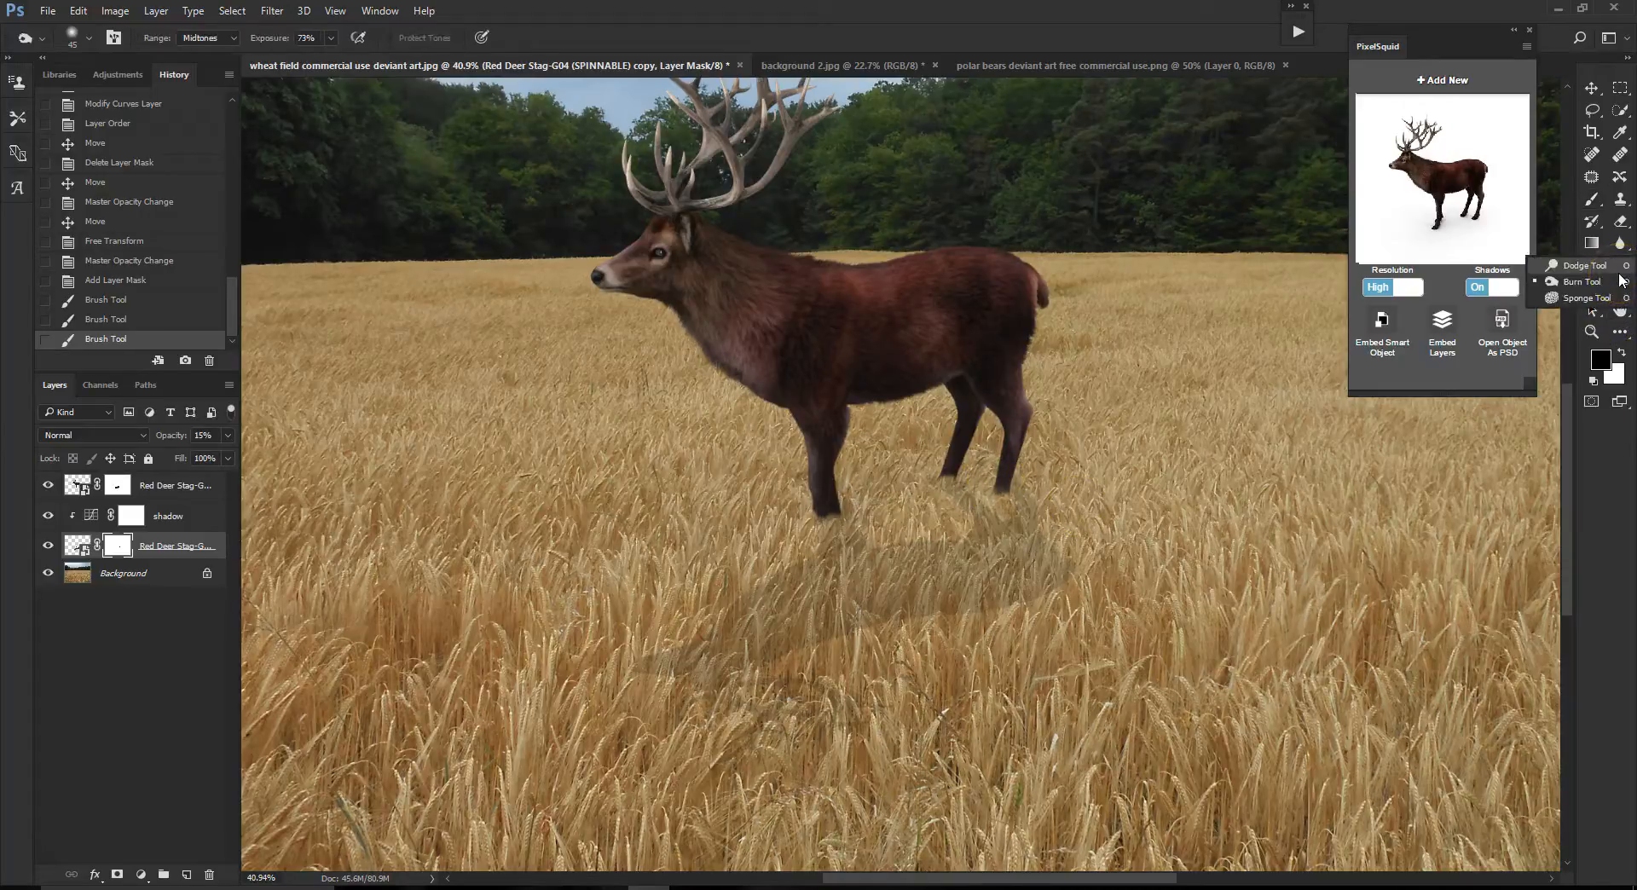
{"action": "scroll", "coordinate": [1038, 427], "scroll_direction": "up", "scroll_amount": 2}
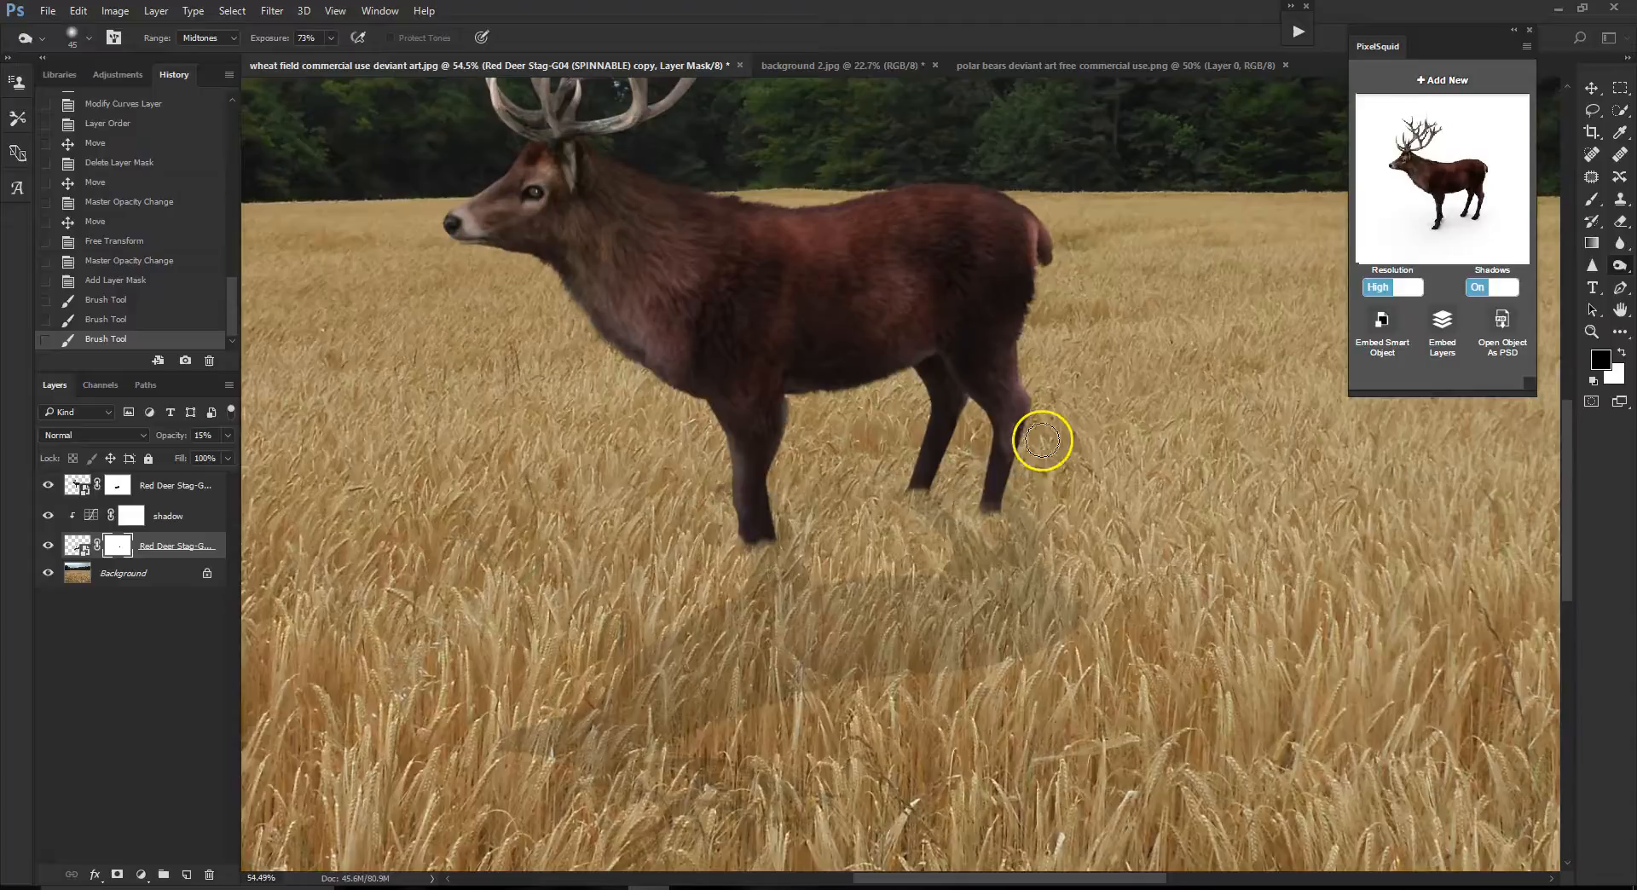
{"action": "key", "text": "bracketleft"}
{"action": "key", "text": "bracketleft"}
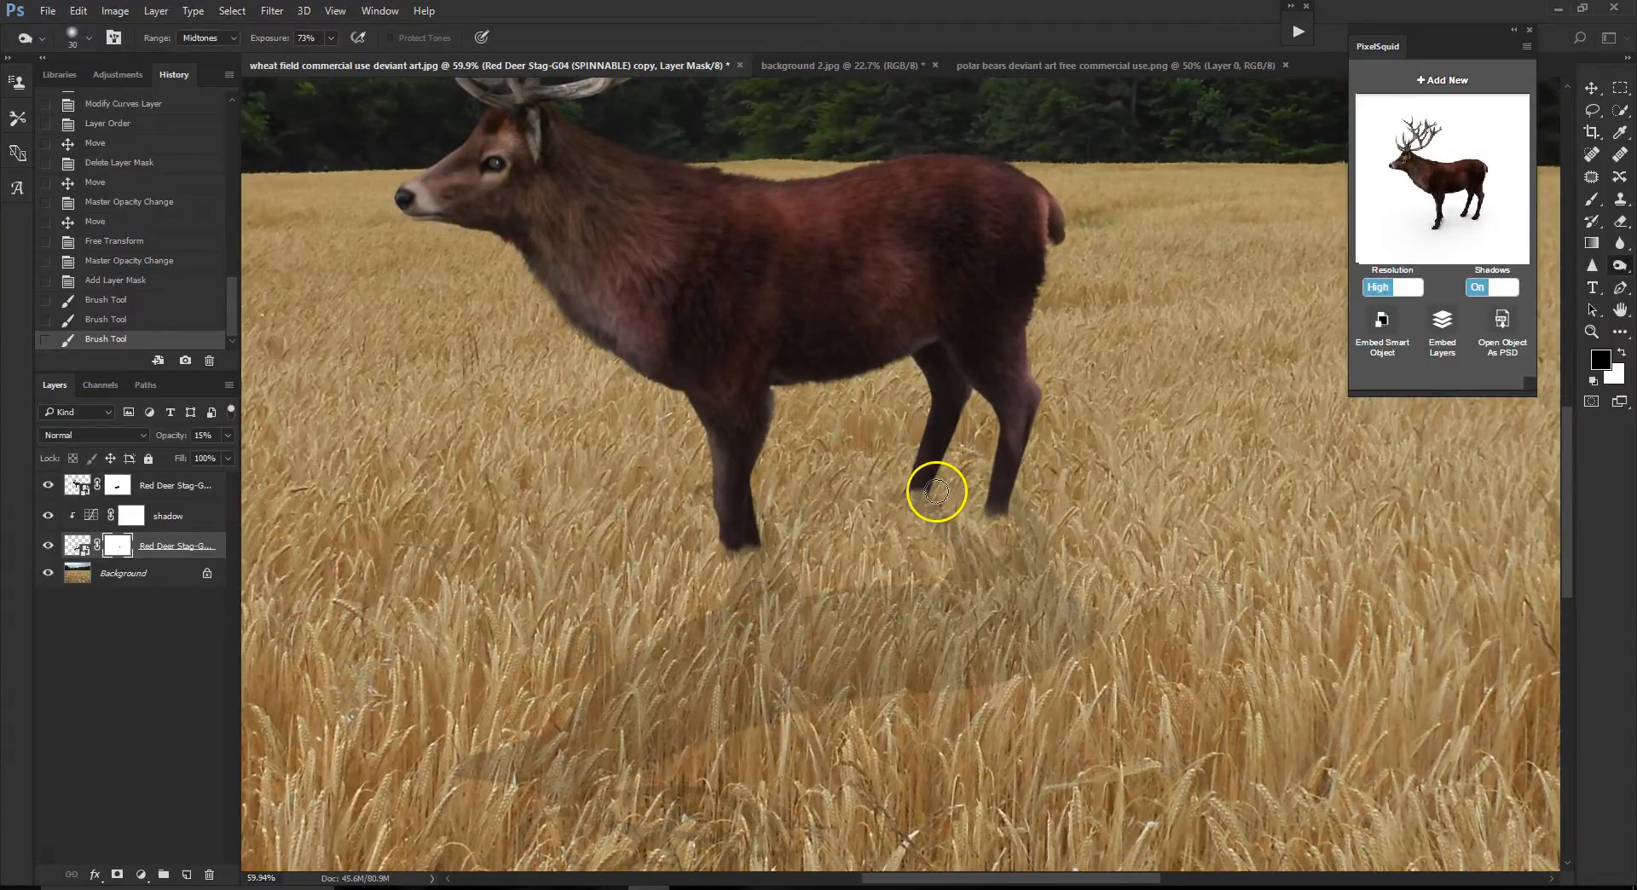
{"action": "left_click_drag", "start_coordinate": [948, 472], "coordinate": [984, 497]}
{"action": "scroll", "coordinate": [983, 611], "scroll_direction": "down", "scroll_amount": 4}
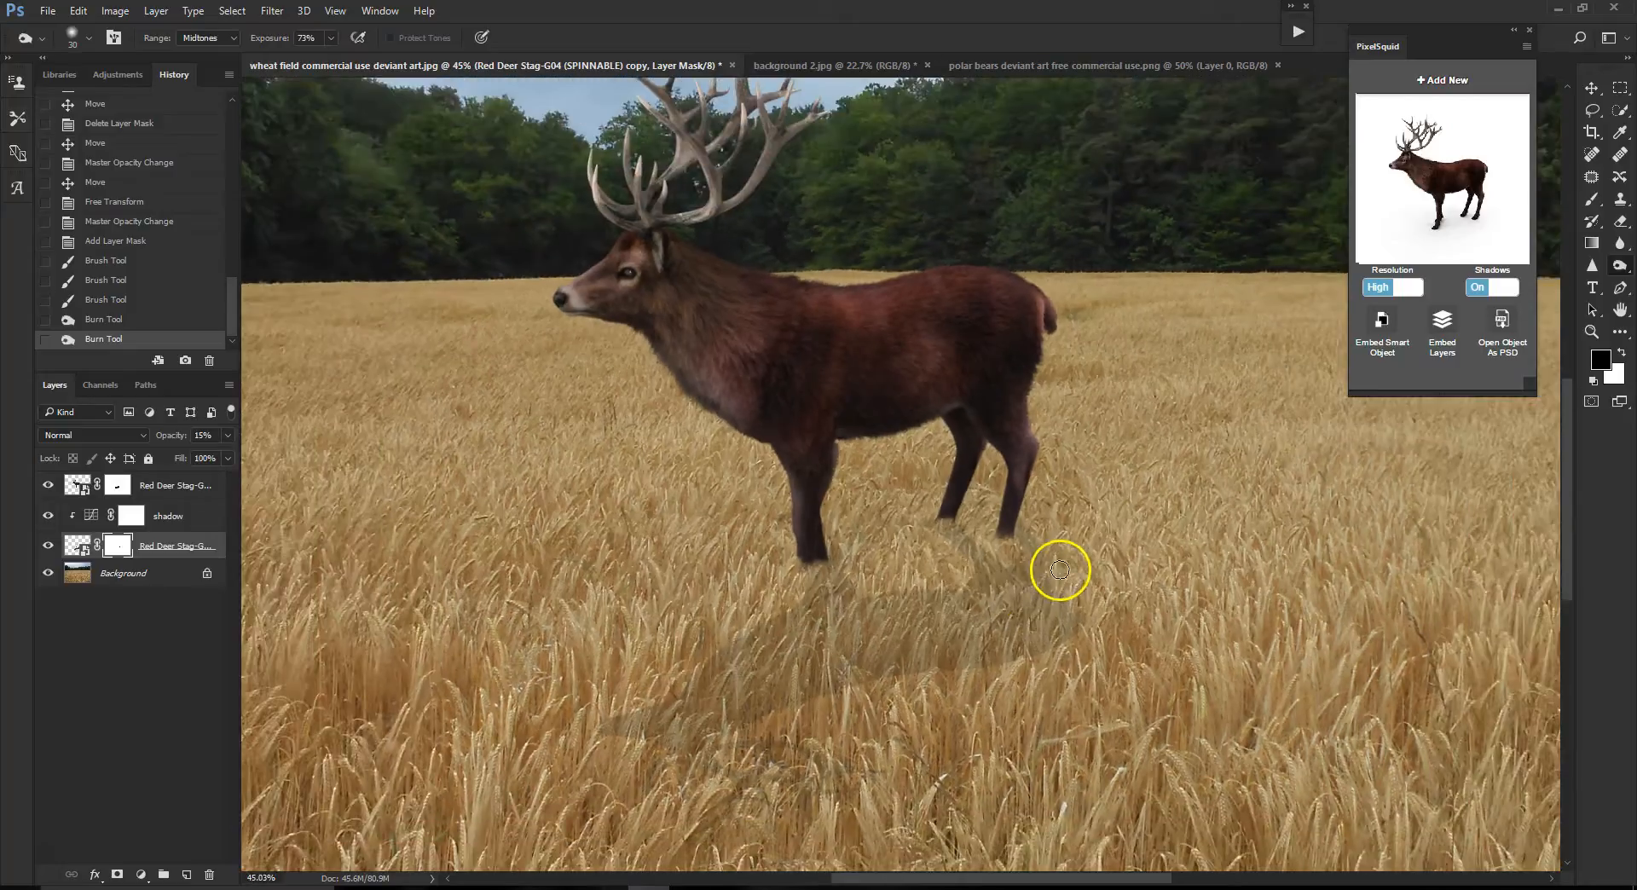
{"action": "scroll", "coordinate": [1082, 566], "scroll_direction": "down", "scroll_amount": 1}
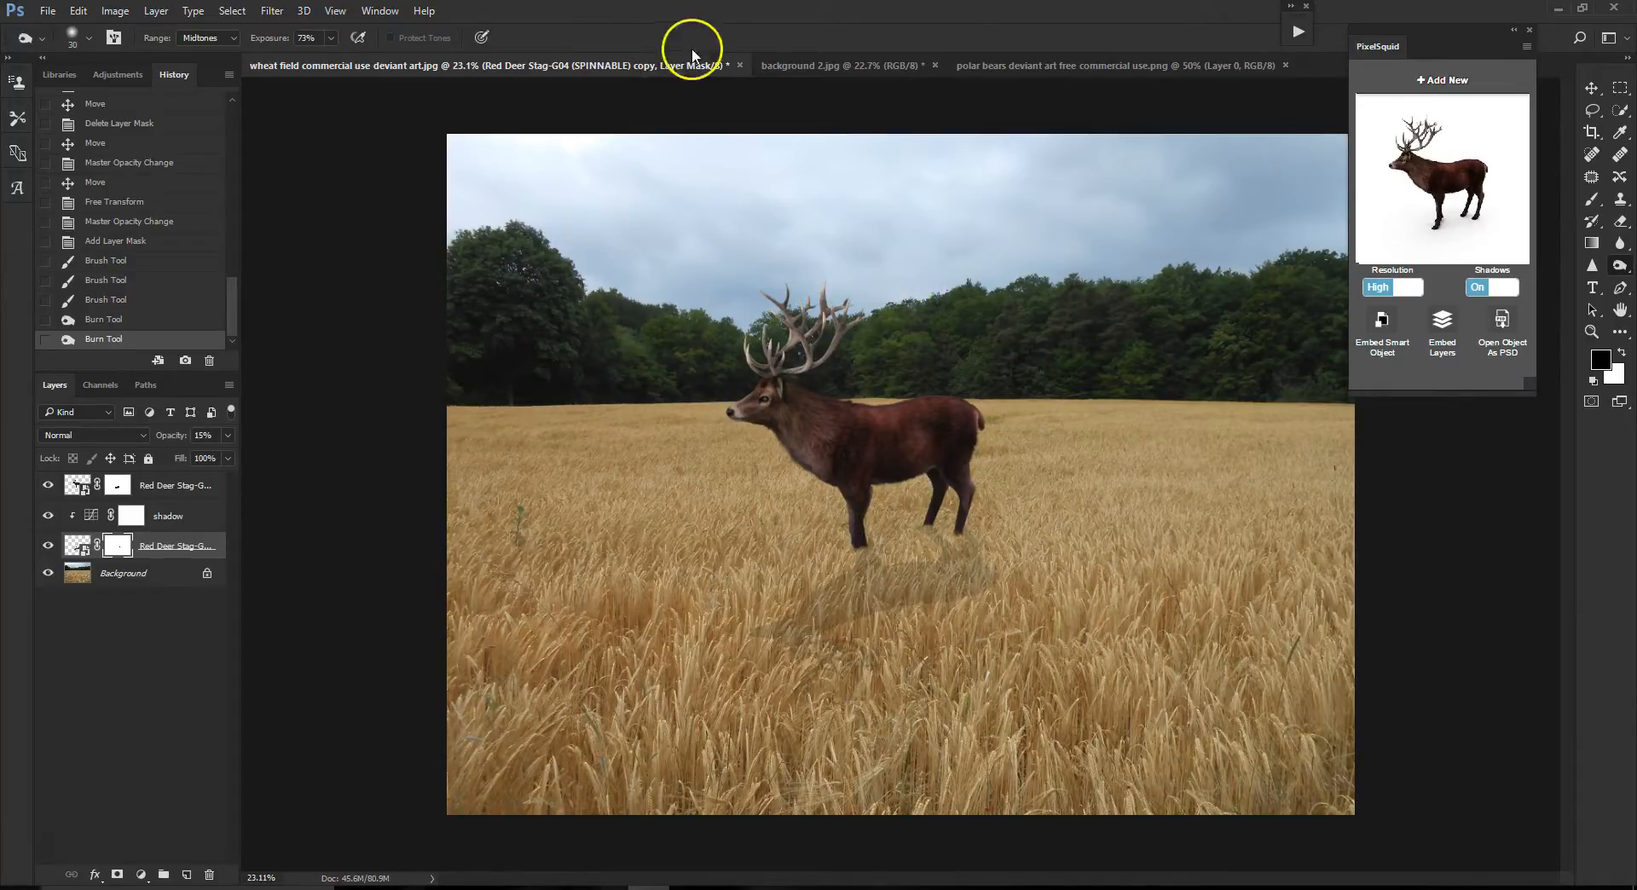
- Collapse the PixelSquid panel to an icon and compare the open wheat field, background 2 and polar bear cutout documents
{"action": "left_click", "coordinate": [1049, 65]}
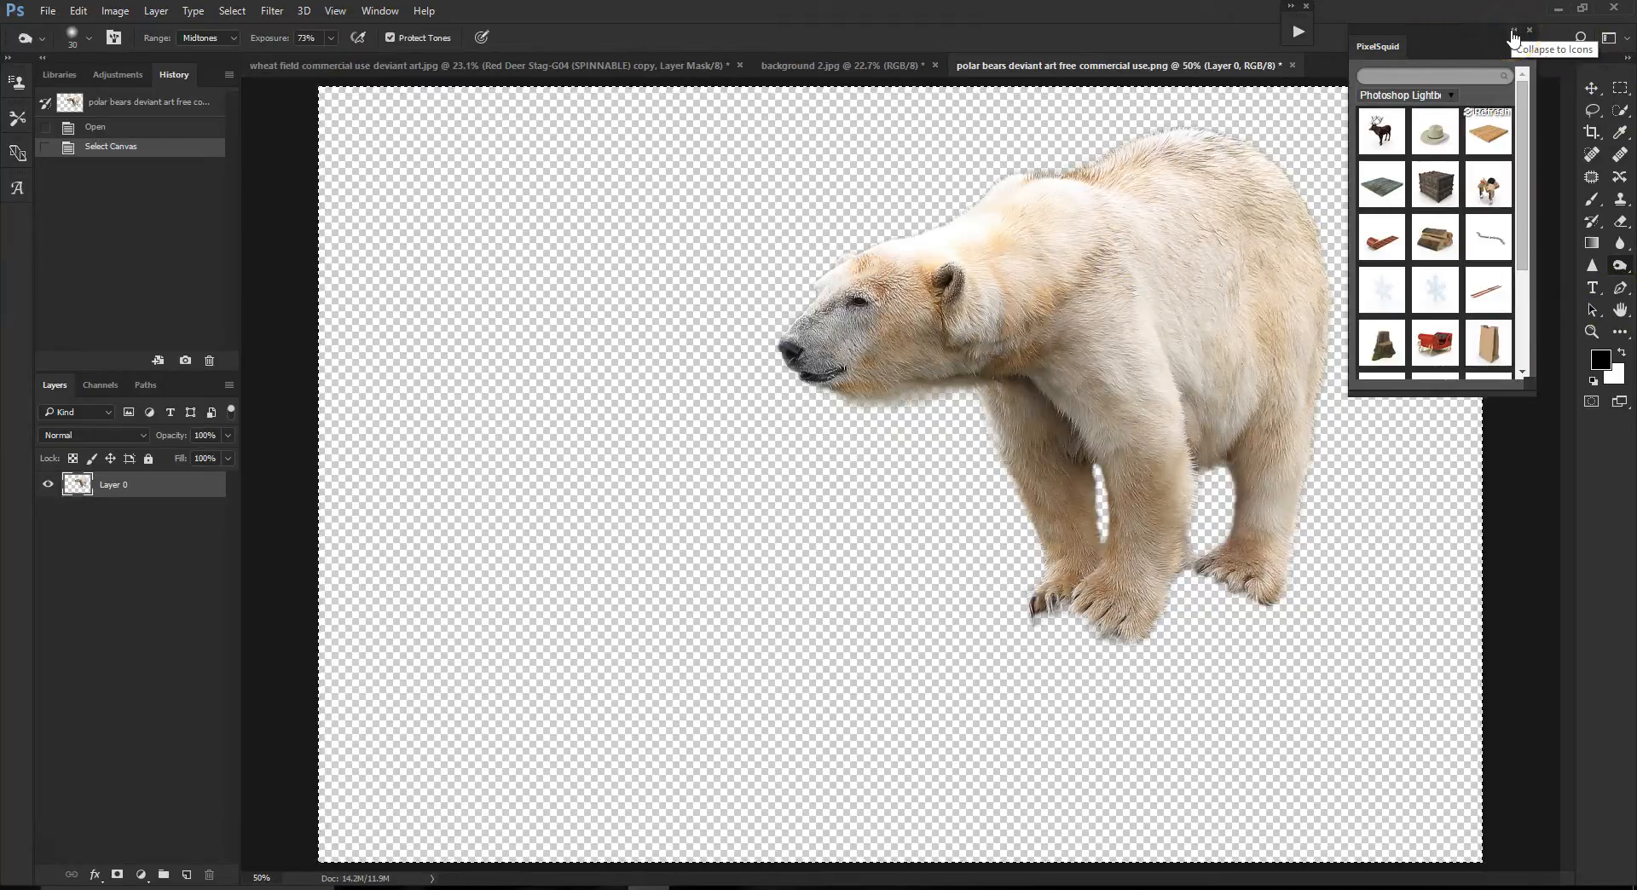
{"action": "left_click", "coordinate": [1512, 33]}
{"action": "left_click", "coordinate": [1360, 36]}
{"action": "left_click_drag", "start_coordinate": [1367, 36], "coordinate": [1367, 11]}
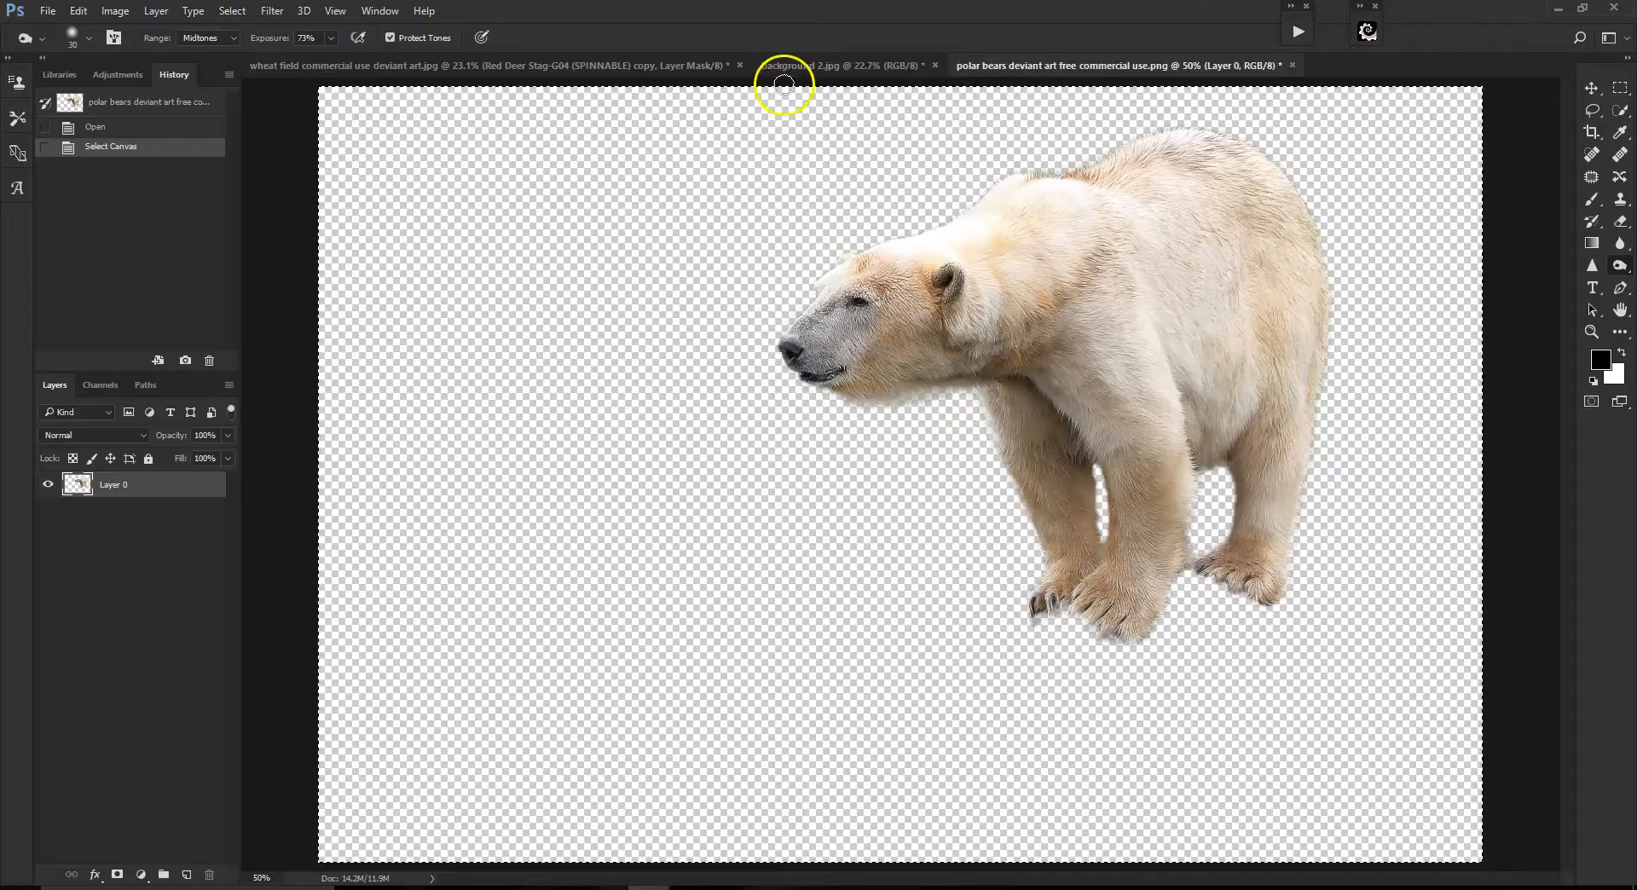
{"action": "left_click", "coordinate": [822, 65]}
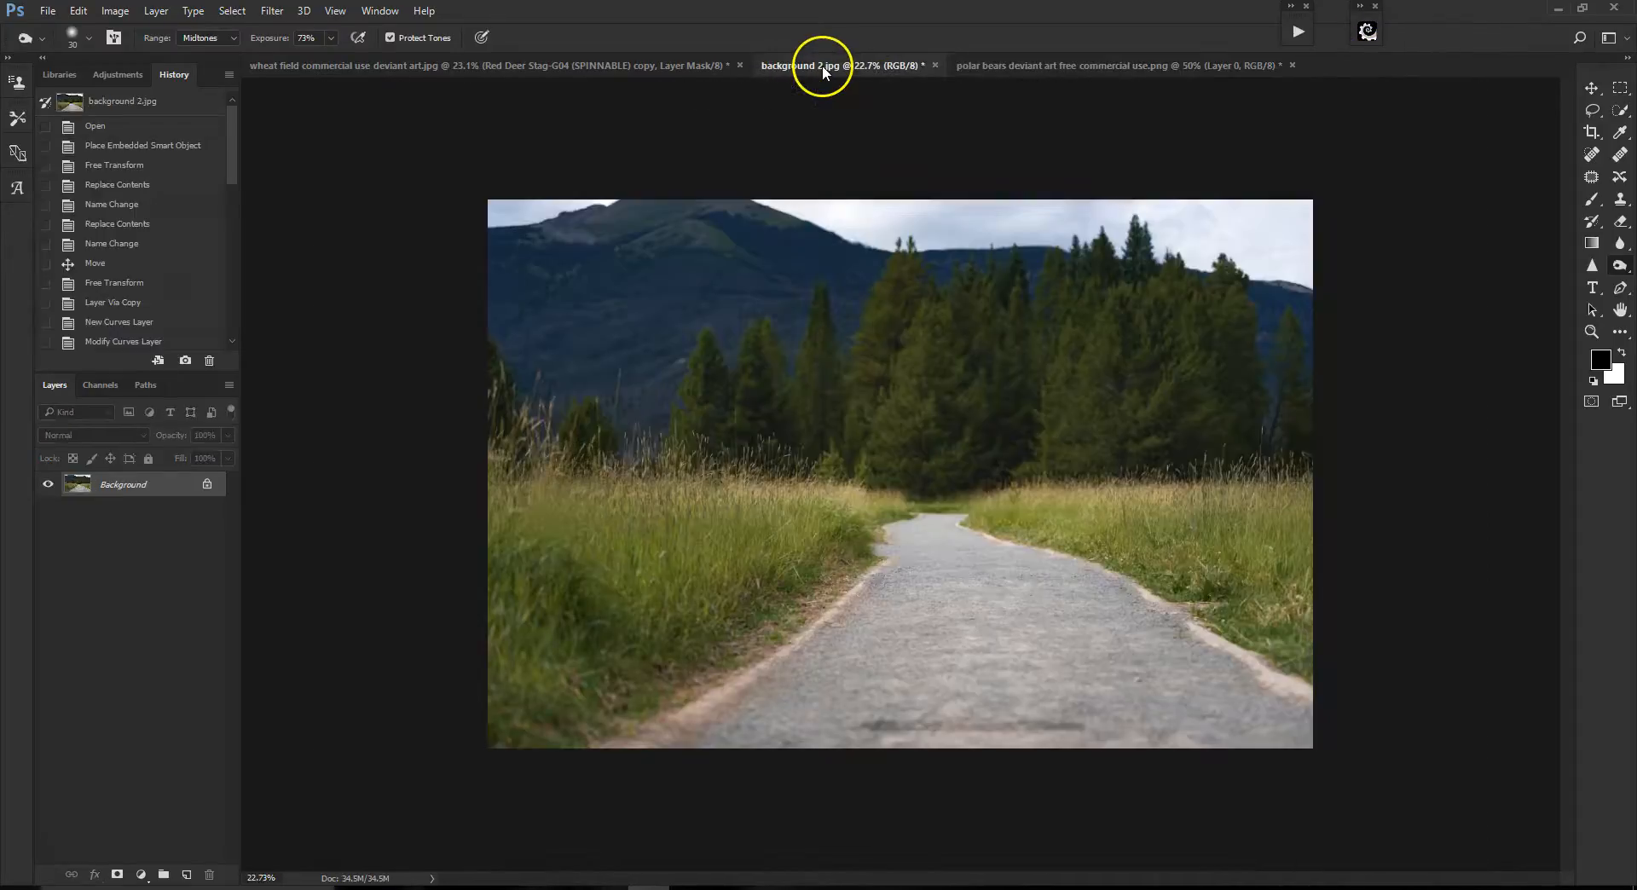
{"action": "left_click", "coordinate": [659, 65]}
{"action": "left_click", "coordinate": [1109, 66]}
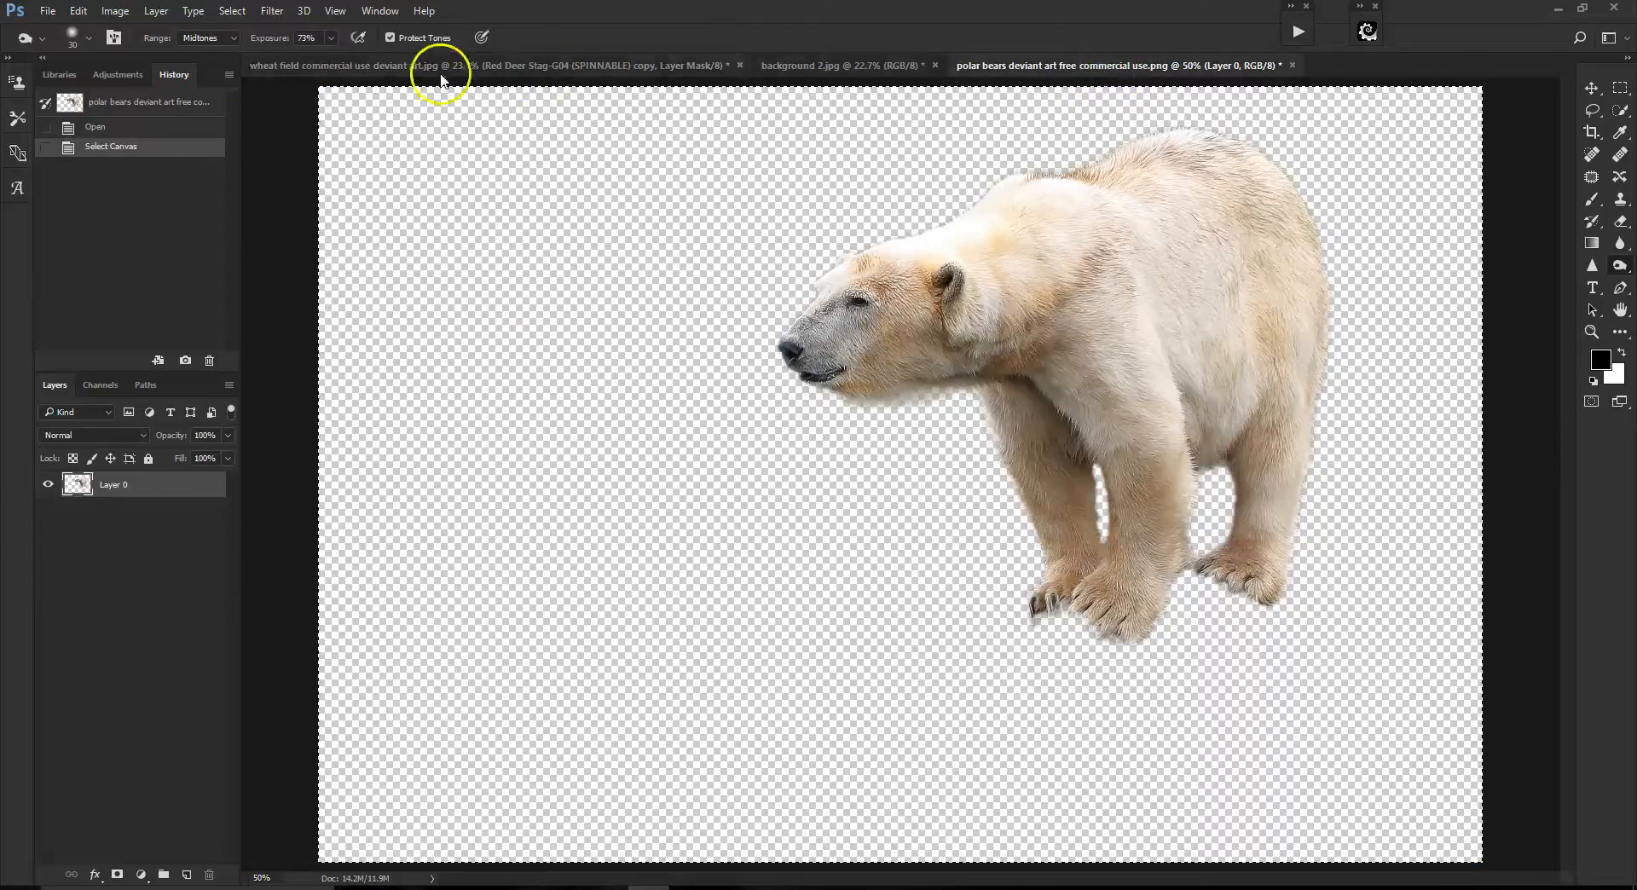
- Open the polar bears deviant art free commercial use.jpg photo of two bears on a log
{"action": "left_click", "coordinate": [48, 10]}
{"action": "left_click", "coordinate": [61, 46]}
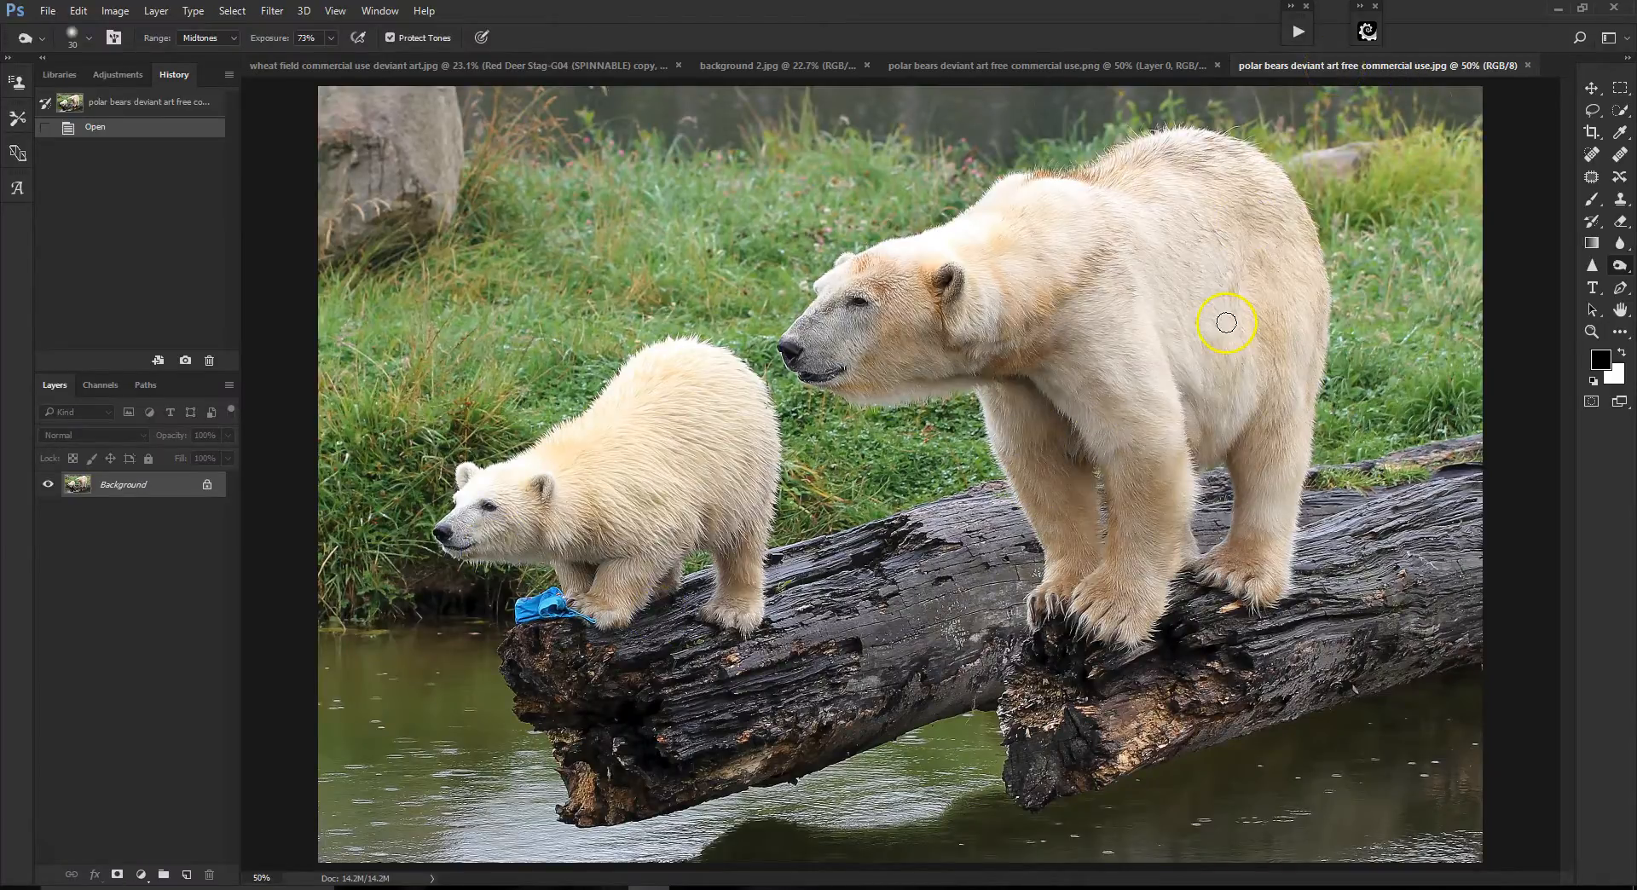
{"action": "scroll", "coordinate": [1352, 427], "scroll_direction": "up", "scroll_amount": 2}
{"action": "scroll", "coordinate": [1209, 376], "scroll_direction": "down", "scroll_amount": 2}
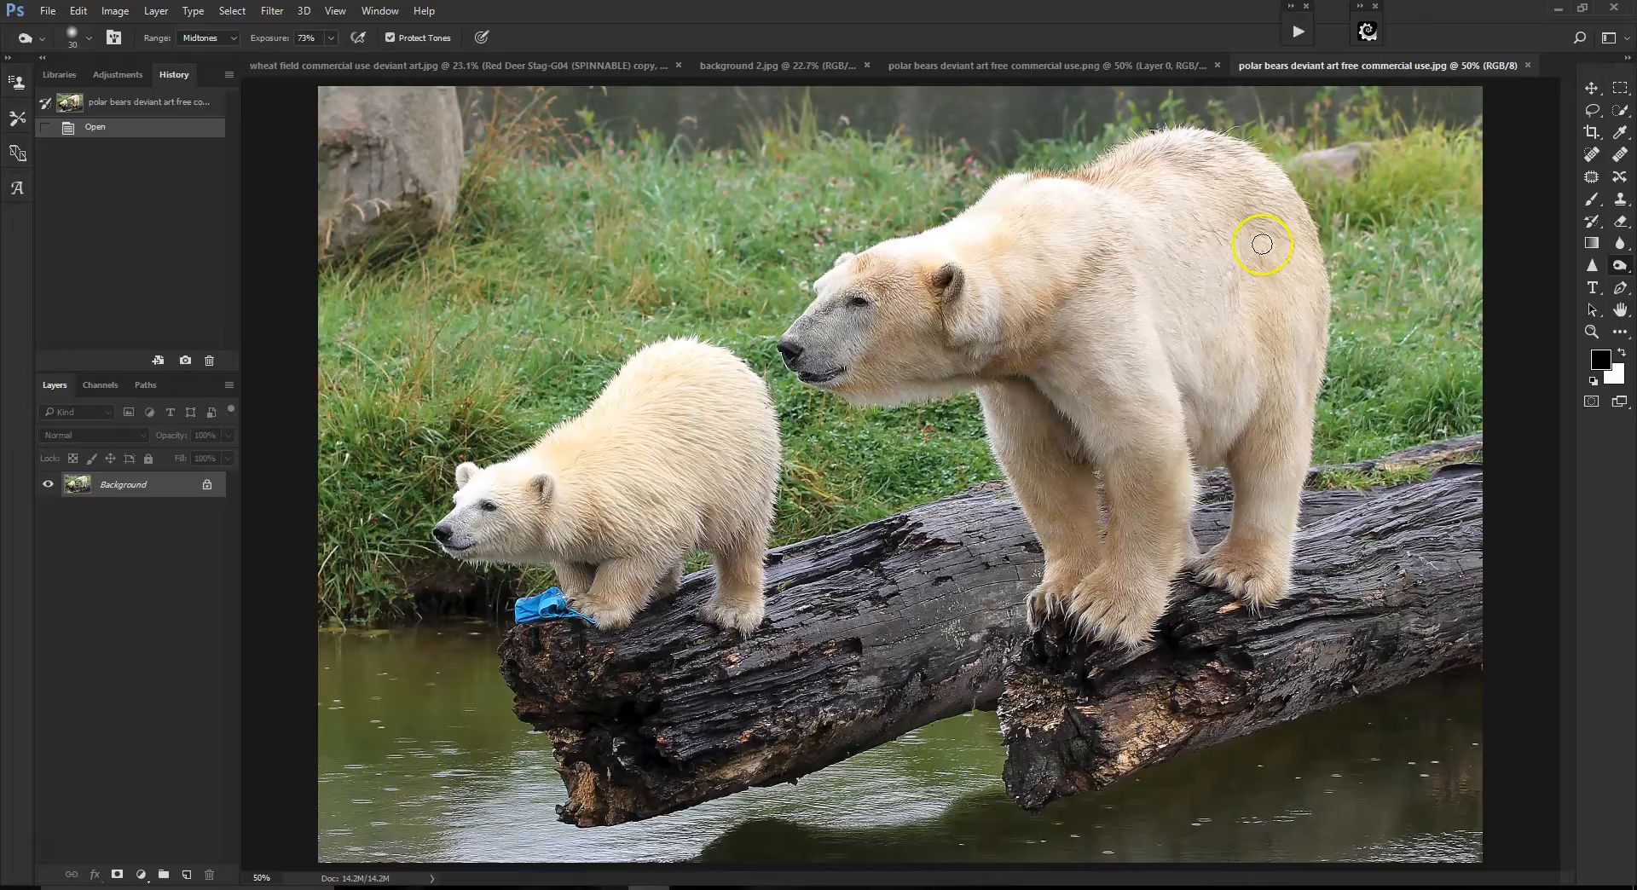
{"action": "scroll", "coordinate": [1262, 244], "scroll_direction": "up", "scroll_amount": 1}
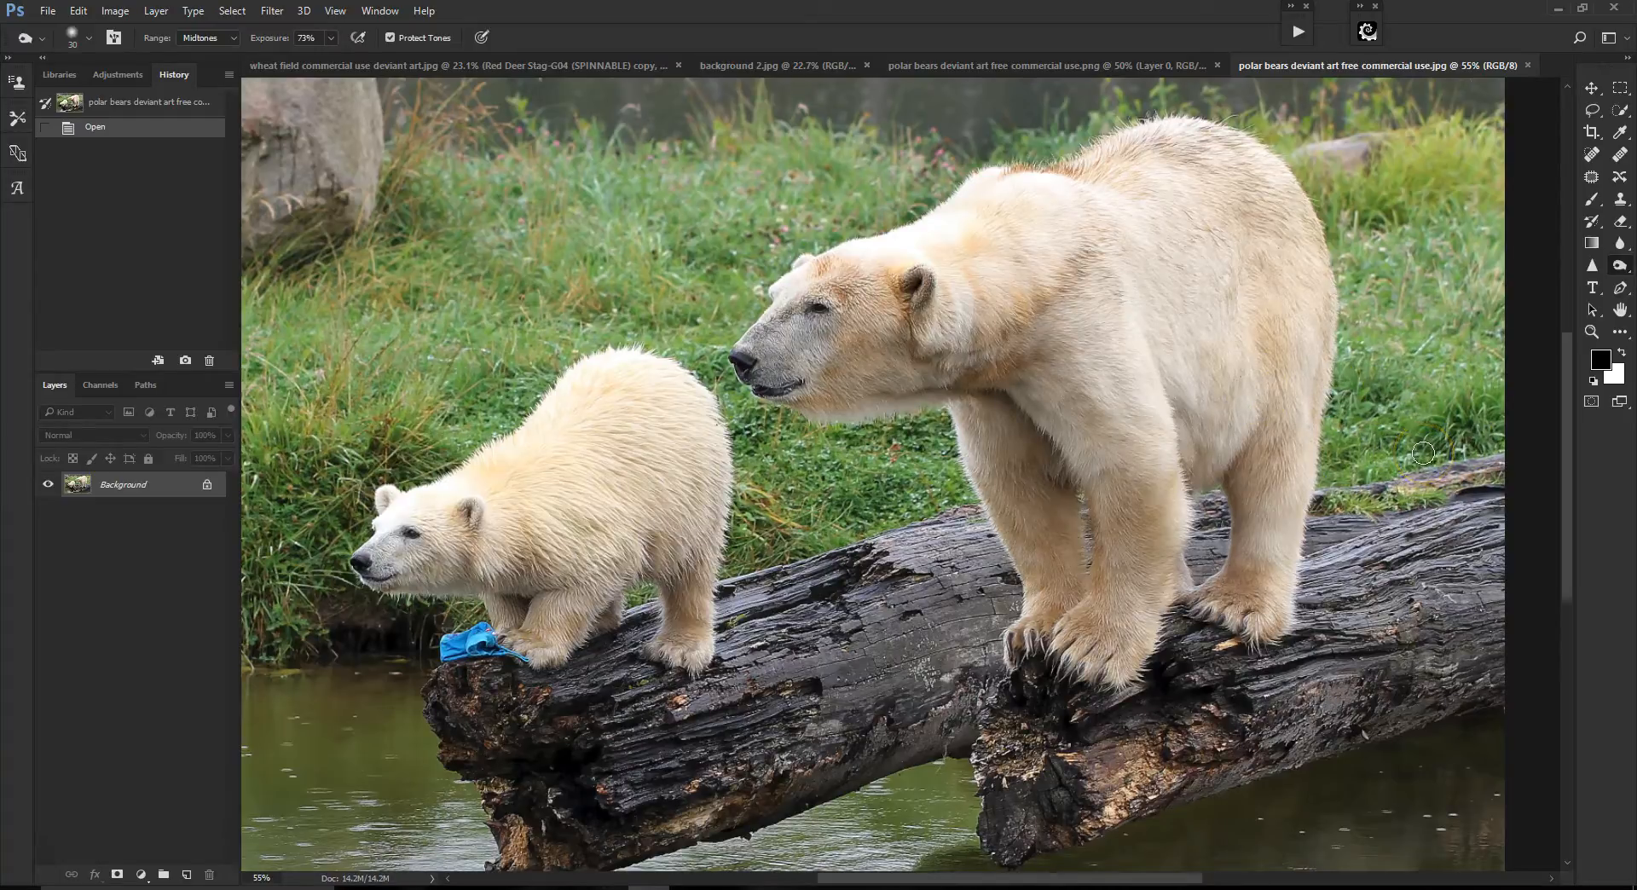
{"action": "left_click", "coordinate": [273, 11]}
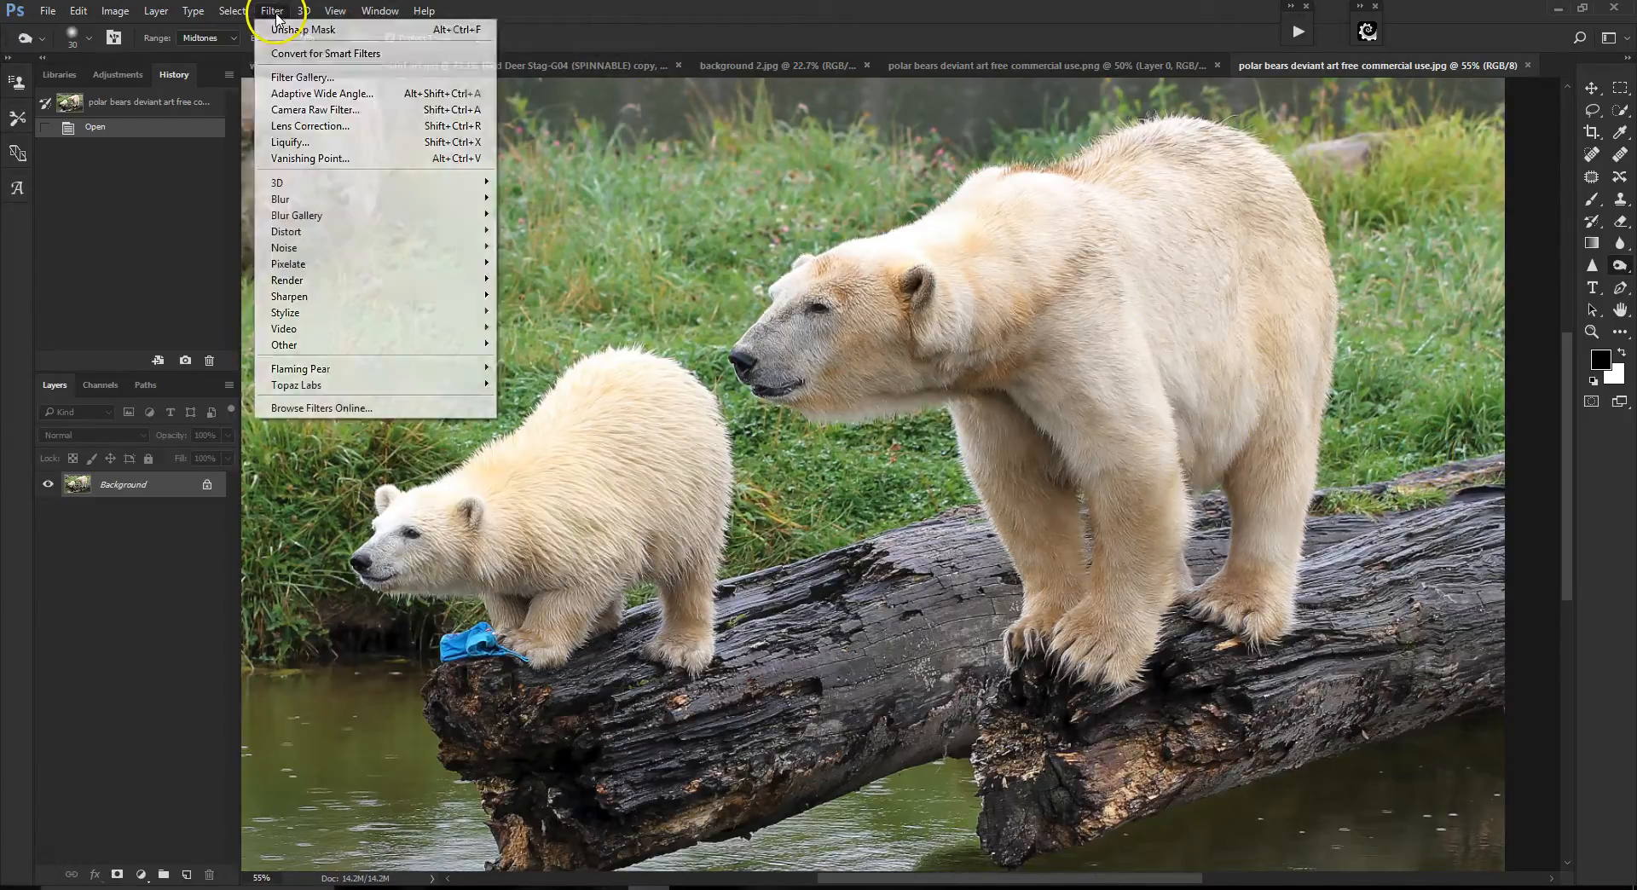
{"action": "mouse_move", "coordinate": [443, 385]}
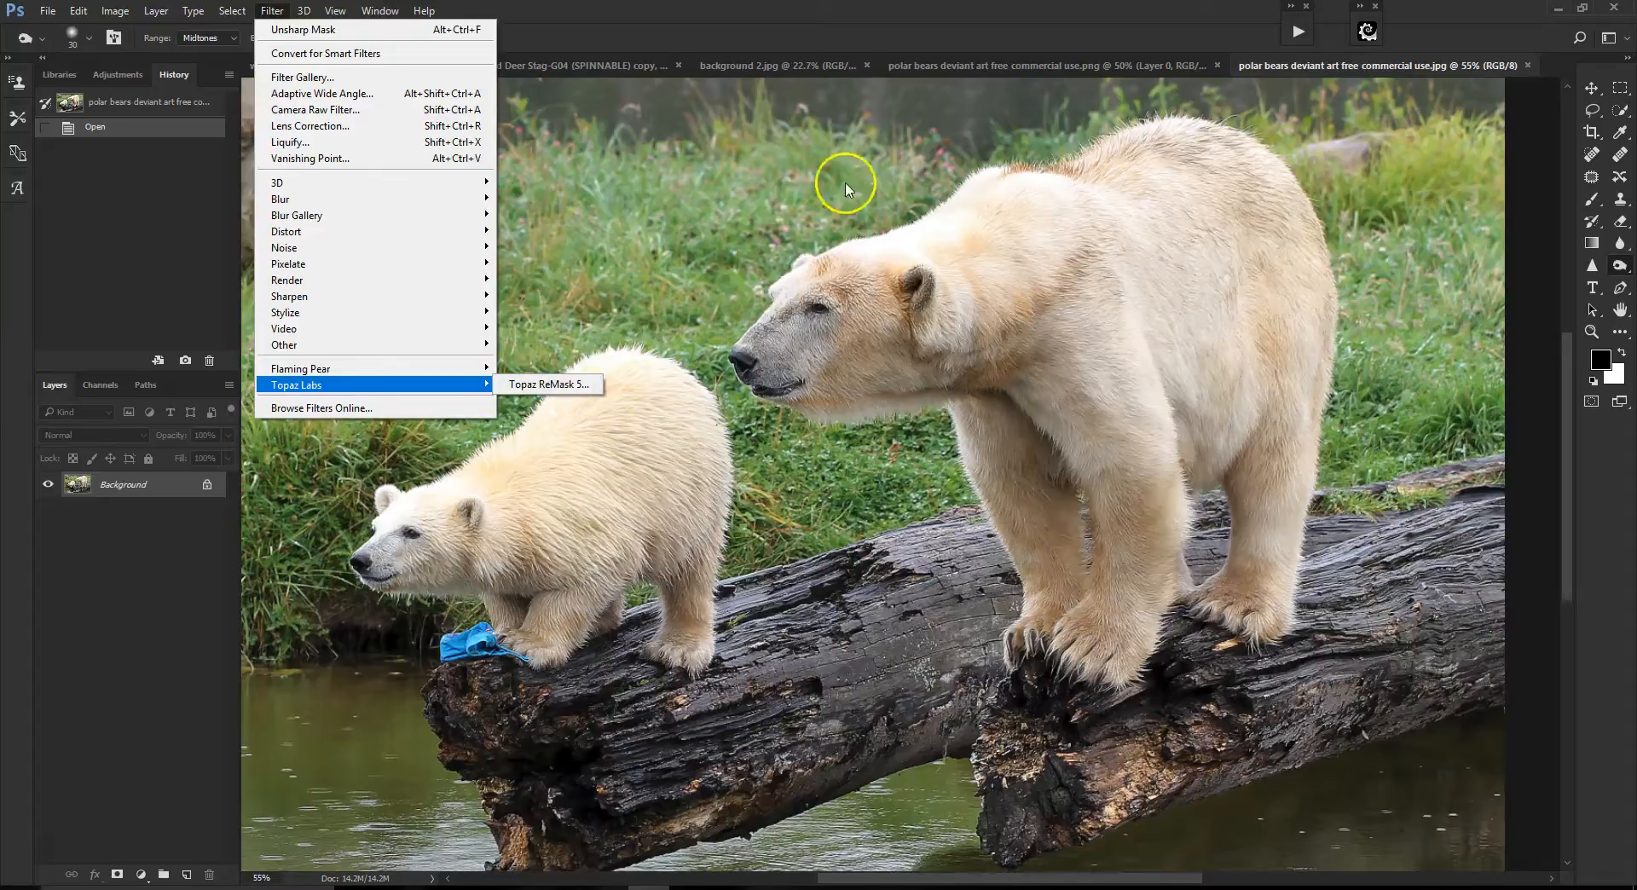
{"action": "left_click", "coordinate": [970, 28]}
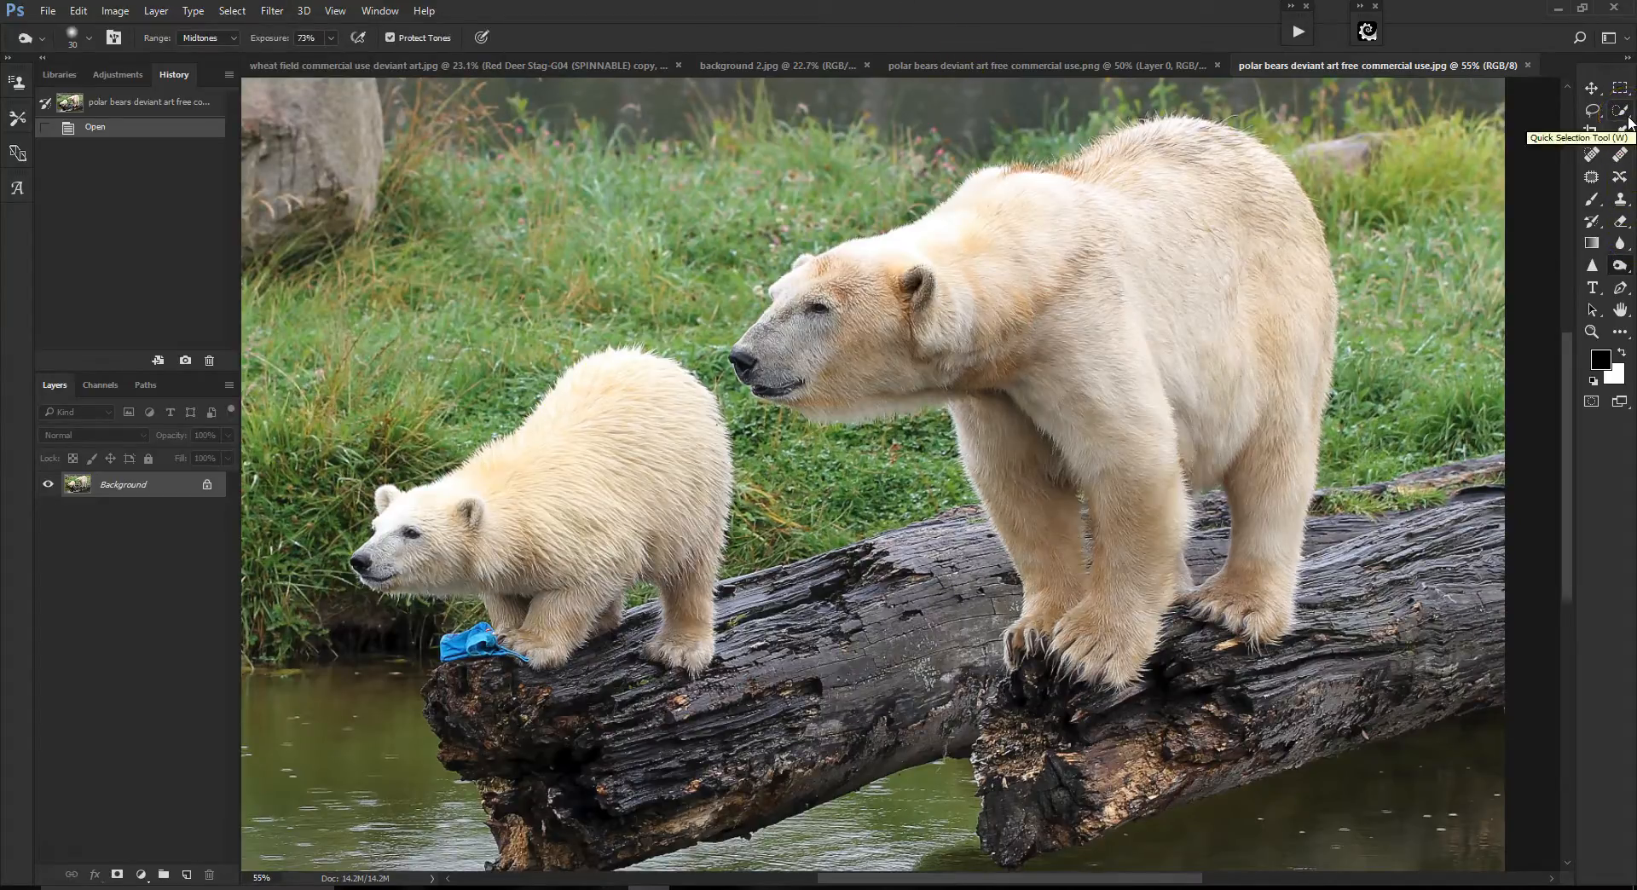
{"action": "left_click", "coordinate": [1593, 110]}
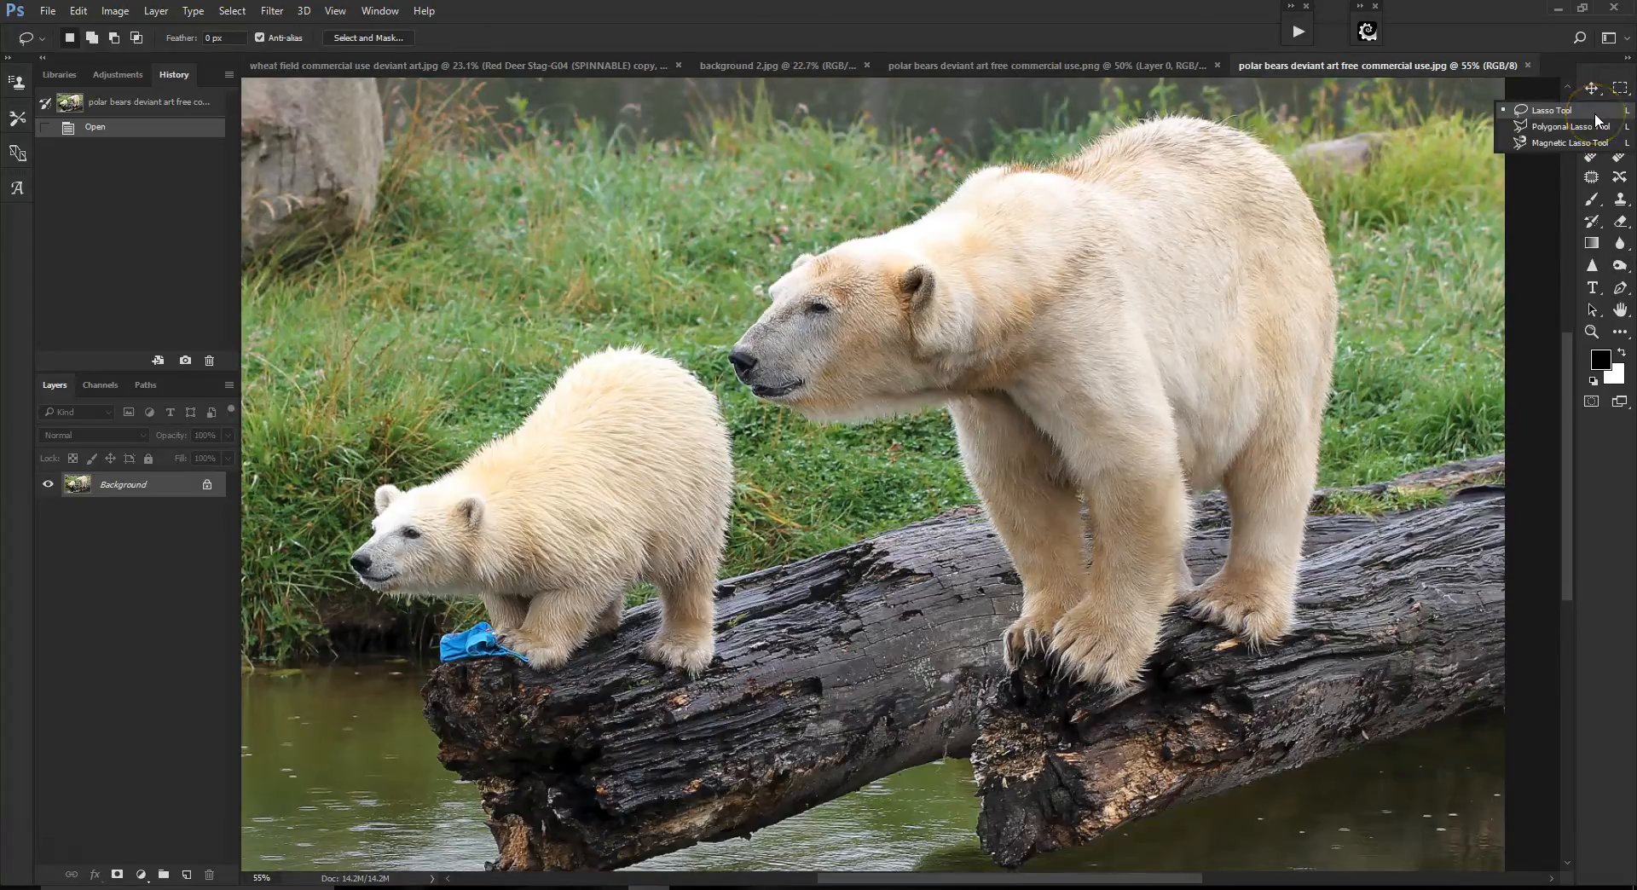
{"action": "left_click", "coordinate": [1593, 128]}
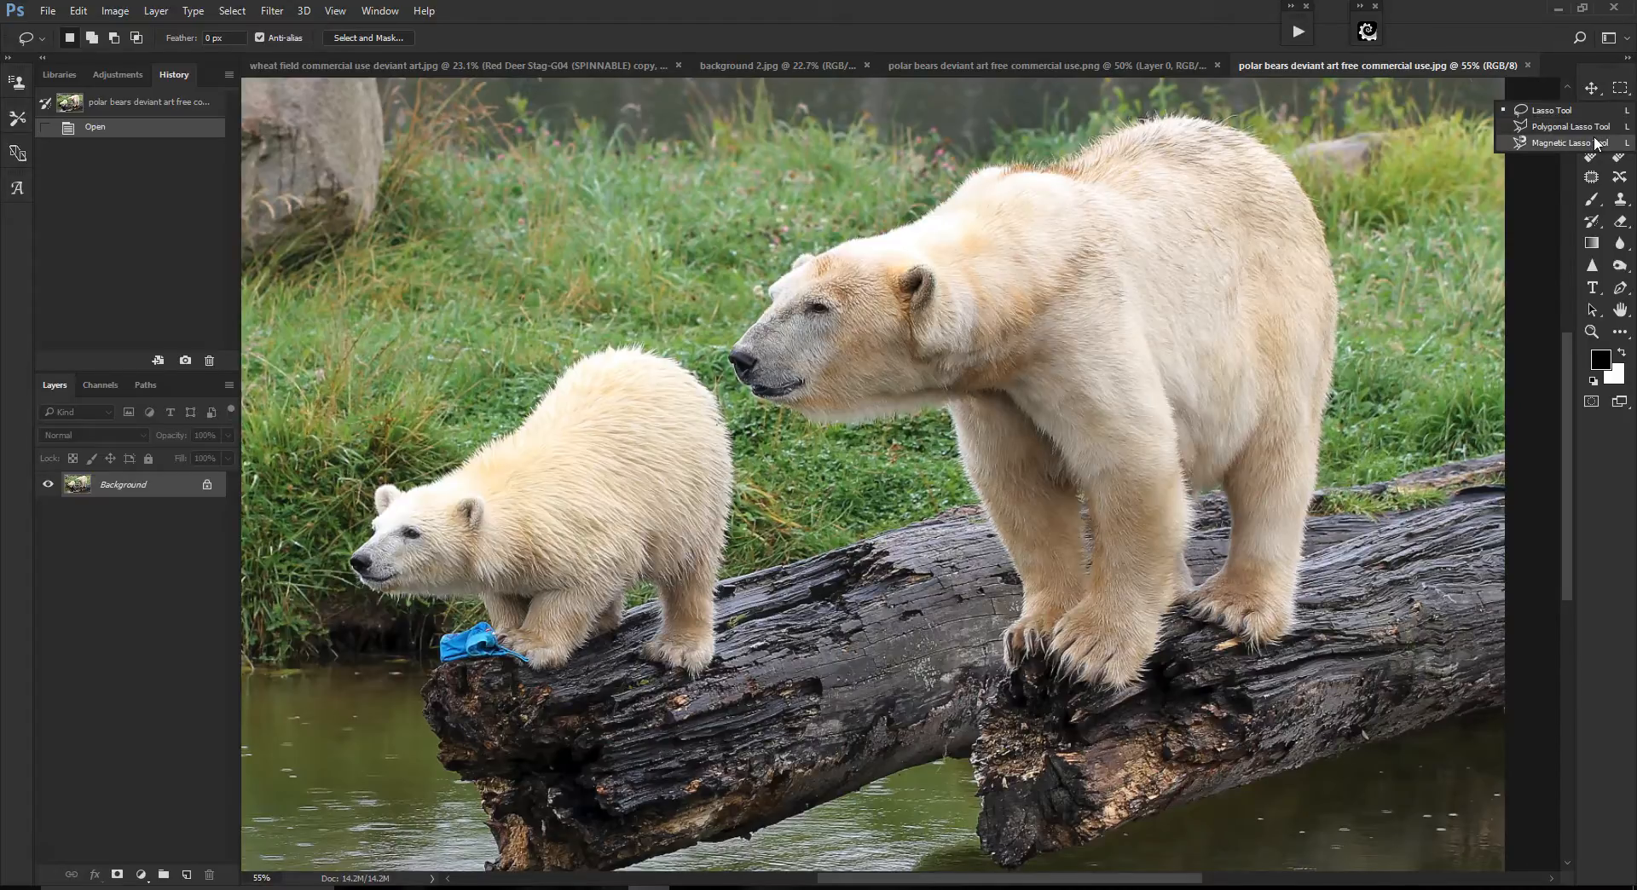
{"action": "left_click", "coordinate": [1598, 143]}
- Add the large bear's upper back and neck to a selection using the Quick Selection Tool with a size 35 brush
{"action": "left_click", "coordinate": [1620, 110]}
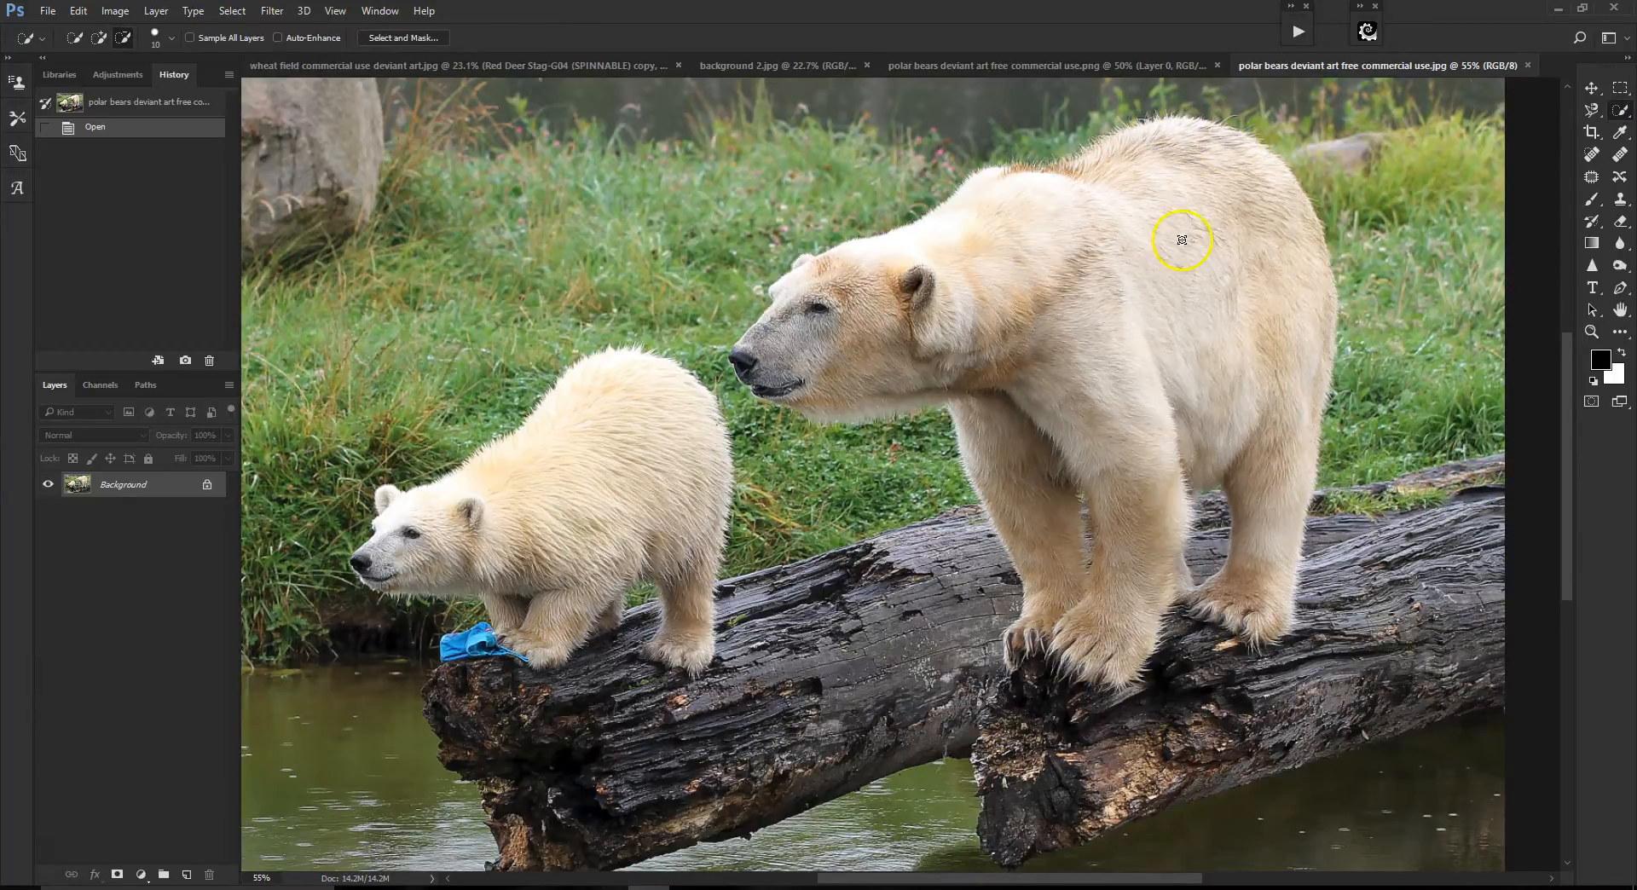
{"action": "scroll", "coordinate": [1182, 239], "scroll_direction": "up", "scroll_amount": 1}
{"action": "left_click_drag", "start_coordinate": [1567, 392], "coordinate": [1569, 353]}
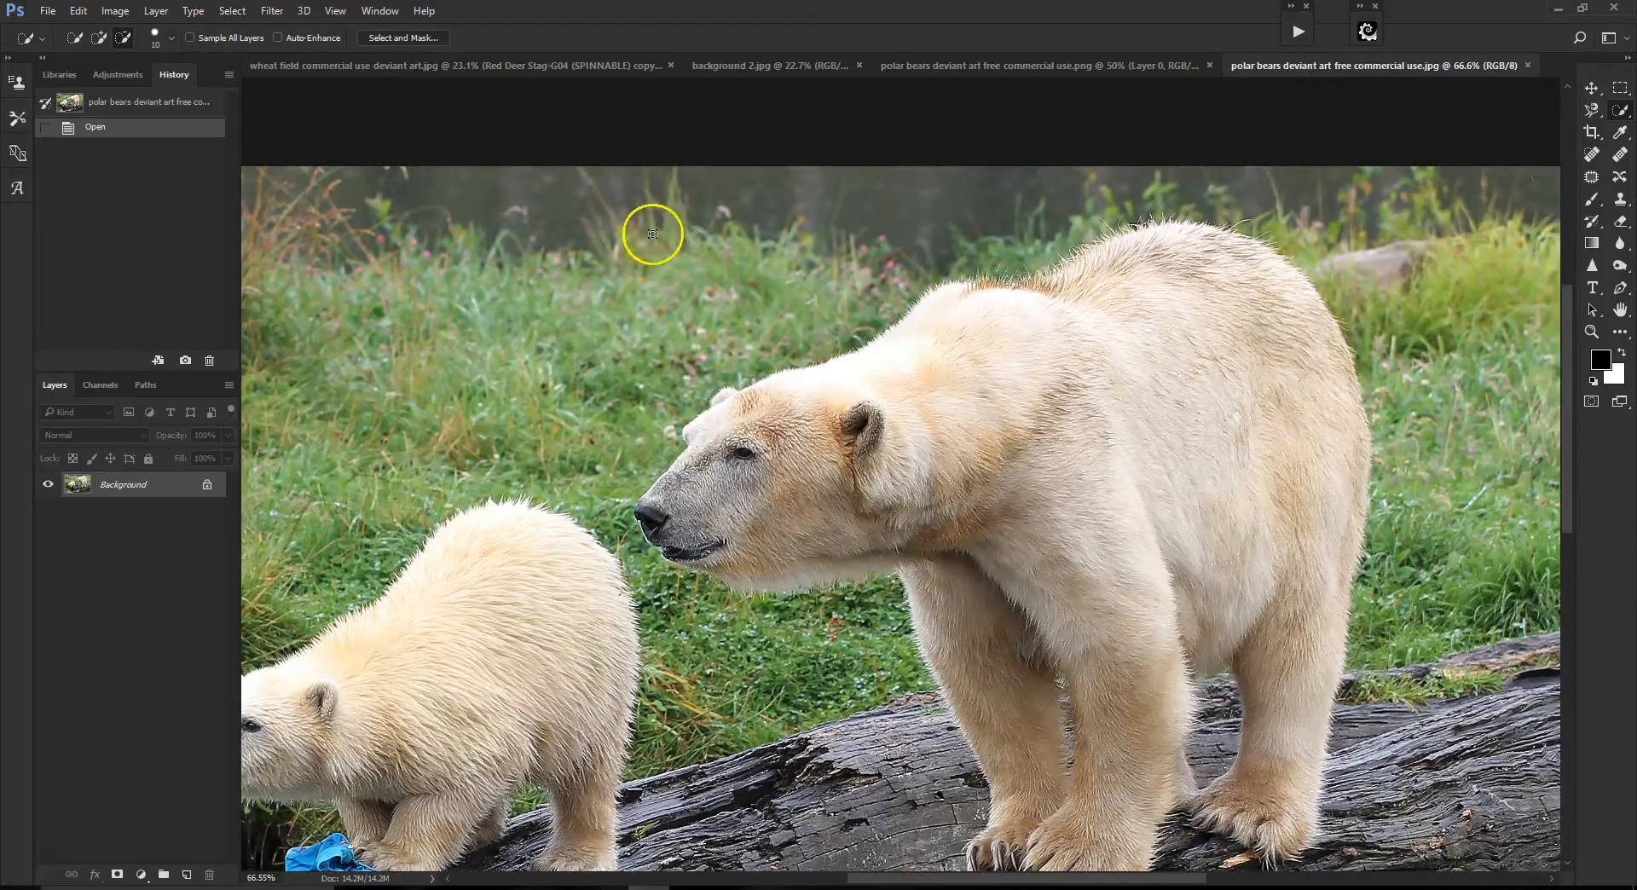
{"action": "left_click", "coordinate": [232, 10]}
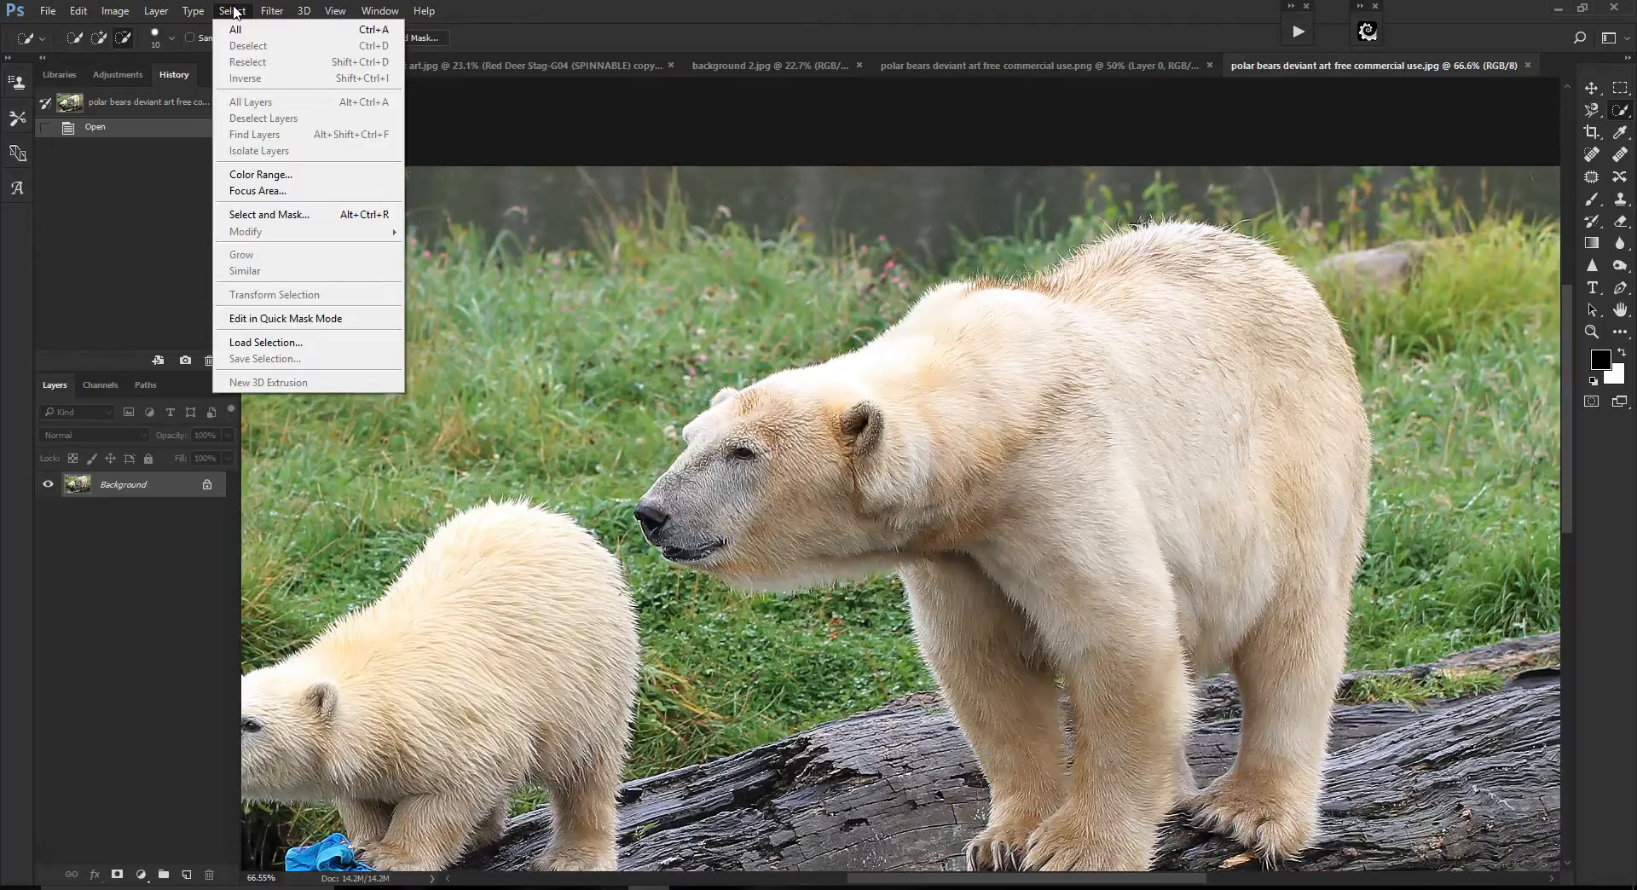
{"action": "left_click", "coordinate": [1078, 37]}
{"action": "key", "text": "bracketright"}
{"action": "key", "text": "bracketright"}
{"action": "key", "text": "bracketright"}
{"action": "key", "text": "bracketright"}
{"action": "key", "text": "bracketright"}
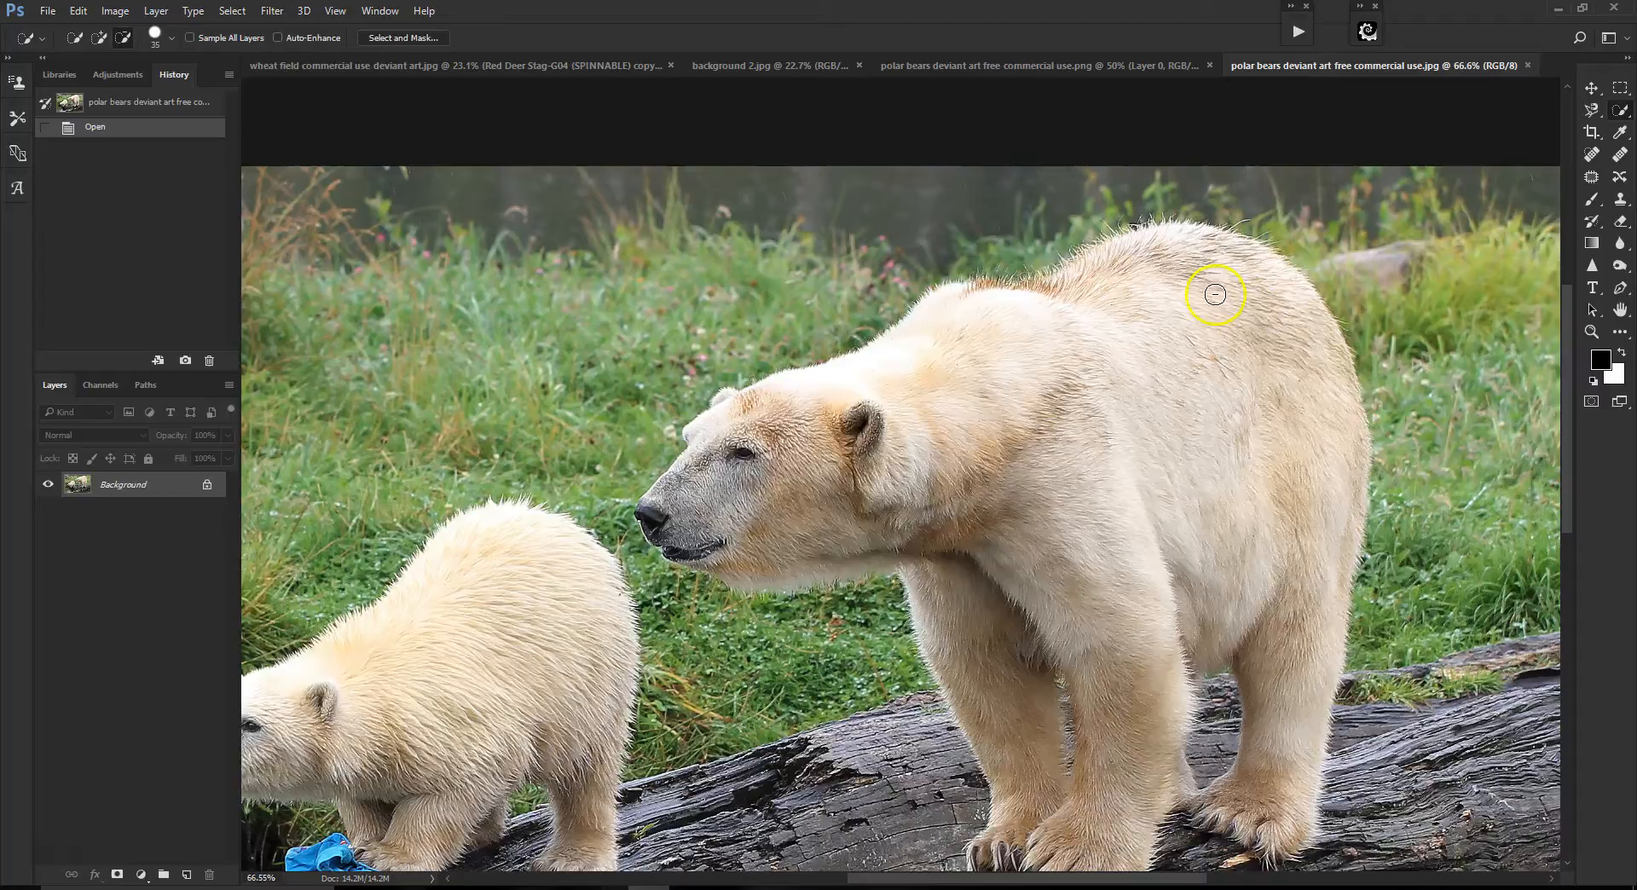
{"action": "scroll", "coordinate": [1215, 294], "scroll_direction": "up", "scroll_amount": 2}
{"action": "left_click", "coordinate": [98, 39]}
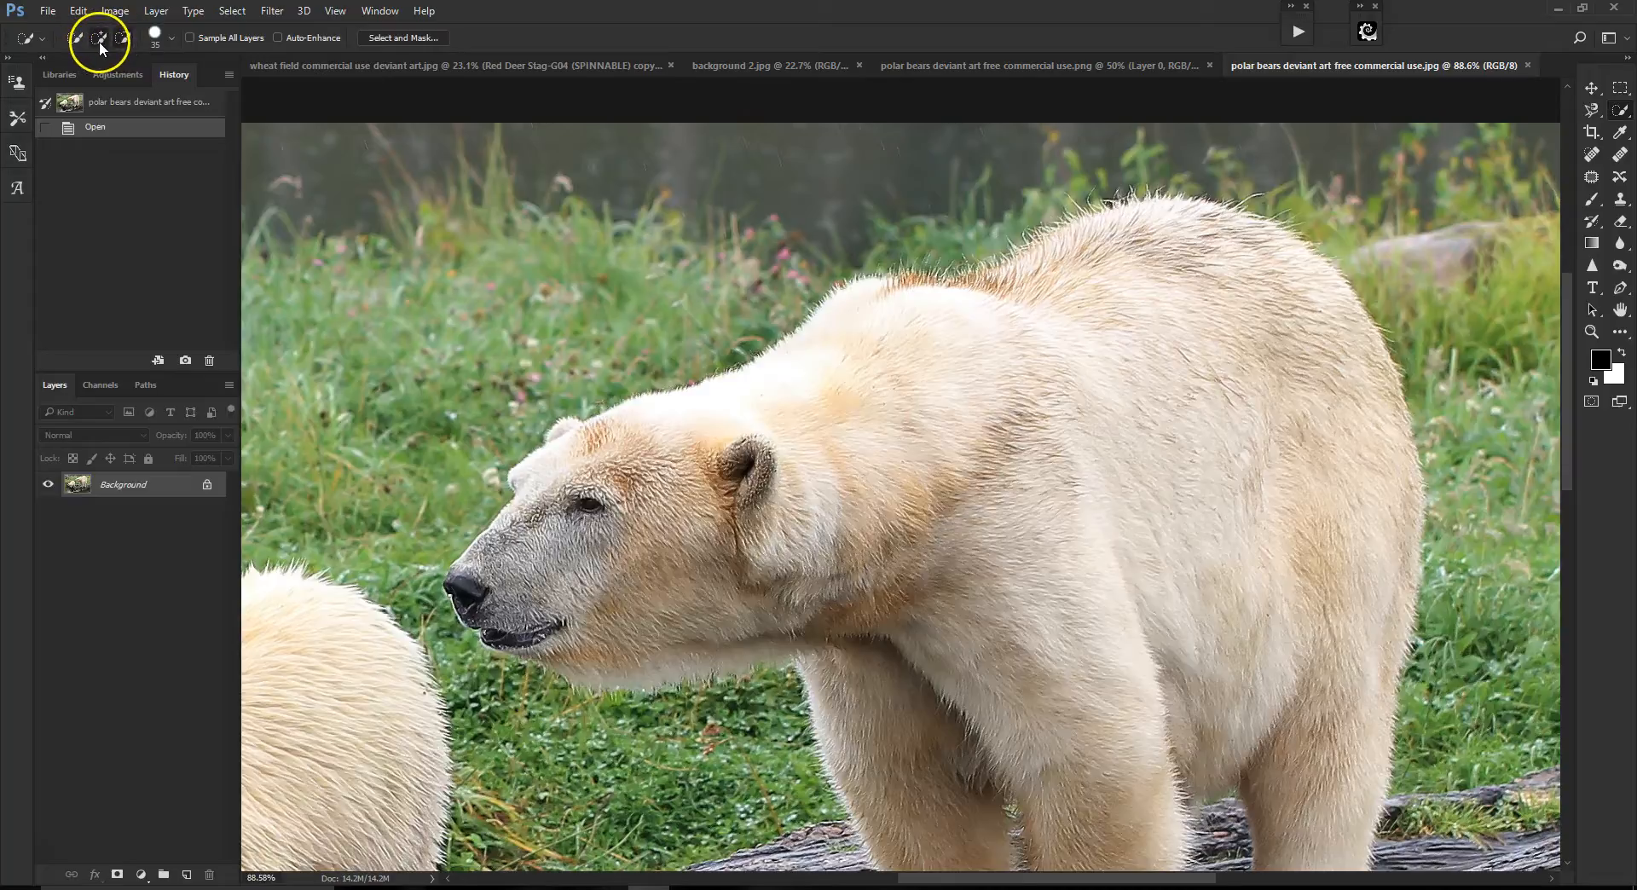
{"action": "mouse_move", "coordinate": [1180, 194]}
{"action": "left_mouse_down"}
{"action": "mouse_move", "coordinate": [945, 290]}
{"action": "mouse_move", "coordinate": [867, 293]}
{"action": "mouse_move", "coordinate": [756, 379]}
{"action": "mouse_move", "coordinate": [682, 408]}
{"action": "left_mouse_up"}
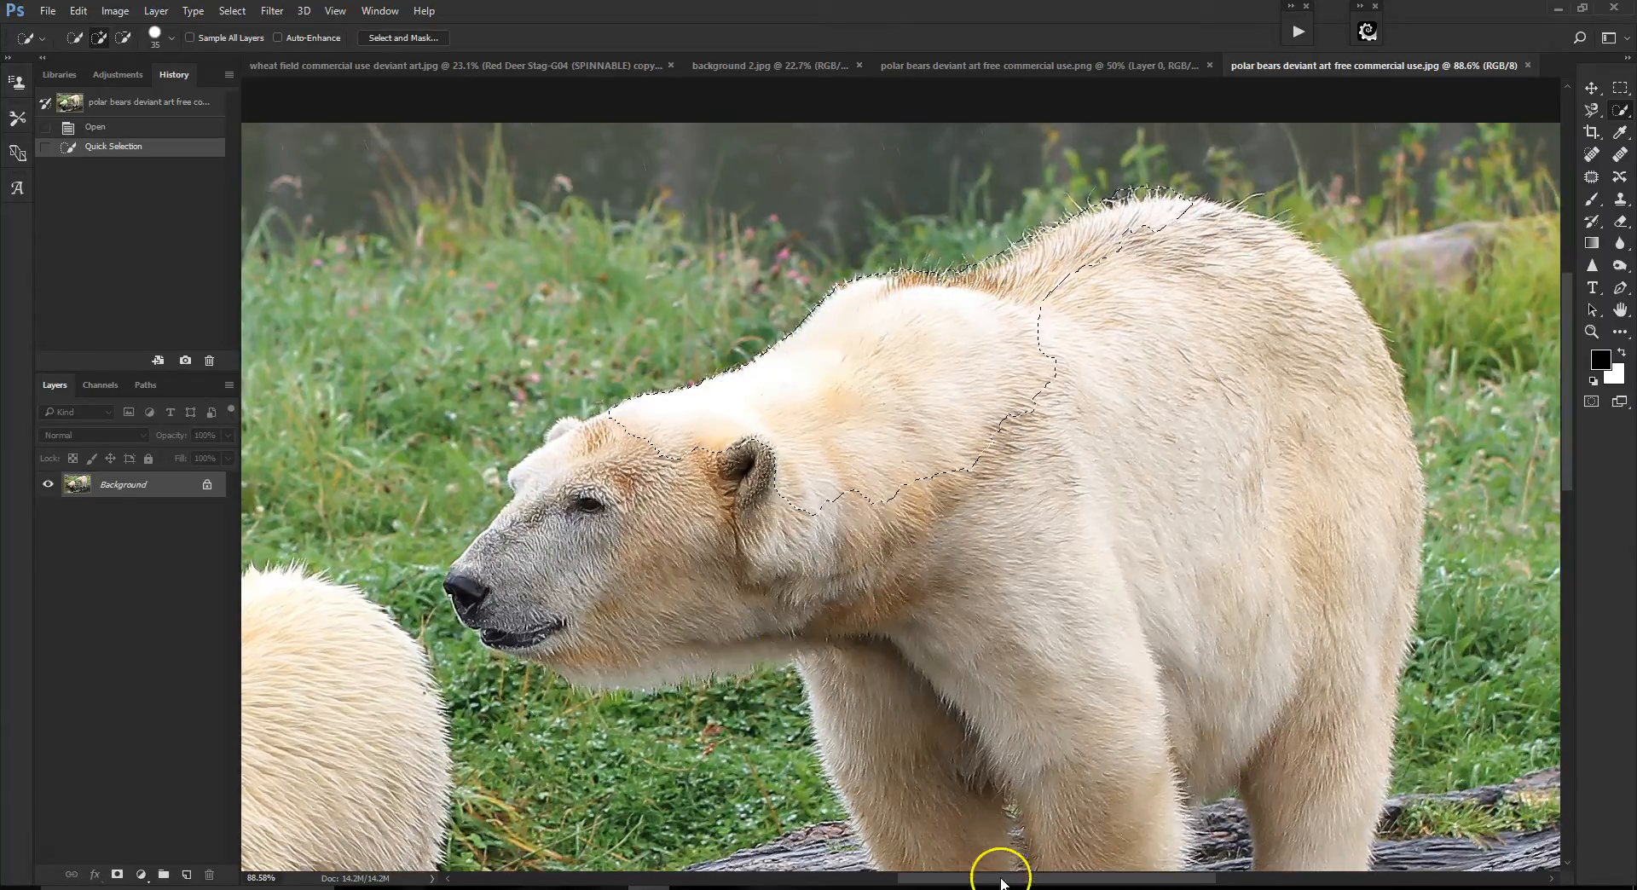
- Extend the selection over the large bear's head, body and legs with a size 25 Quick Selection brush
{"action": "left_click_drag", "start_coordinate": [1566, 476], "coordinate": [1567, 516]}
{"action": "key", "text": "bracketleft"}
{"action": "mouse_move", "coordinate": [614, 281]}
{"action": "left_mouse_down"}
{"action": "mouse_move", "coordinate": [548, 312]}
{"action": "mouse_move", "coordinate": [471, 422]}
{"action": "mouse_move", "coordinate": [461, 452]}
{"action": "mouse_move", "coordinate": [489, 507]}
{"action": "mouse_move", "coordinate": [619, 538]}
{"action": "mouse_move", "coordinate": [768, 500]}
{"action": "mouse_move", "coordinate": [847, 563]}
{"action": "mouse_move", "coordinate": [880, 547]}
{"action": "left_mouse_up"}
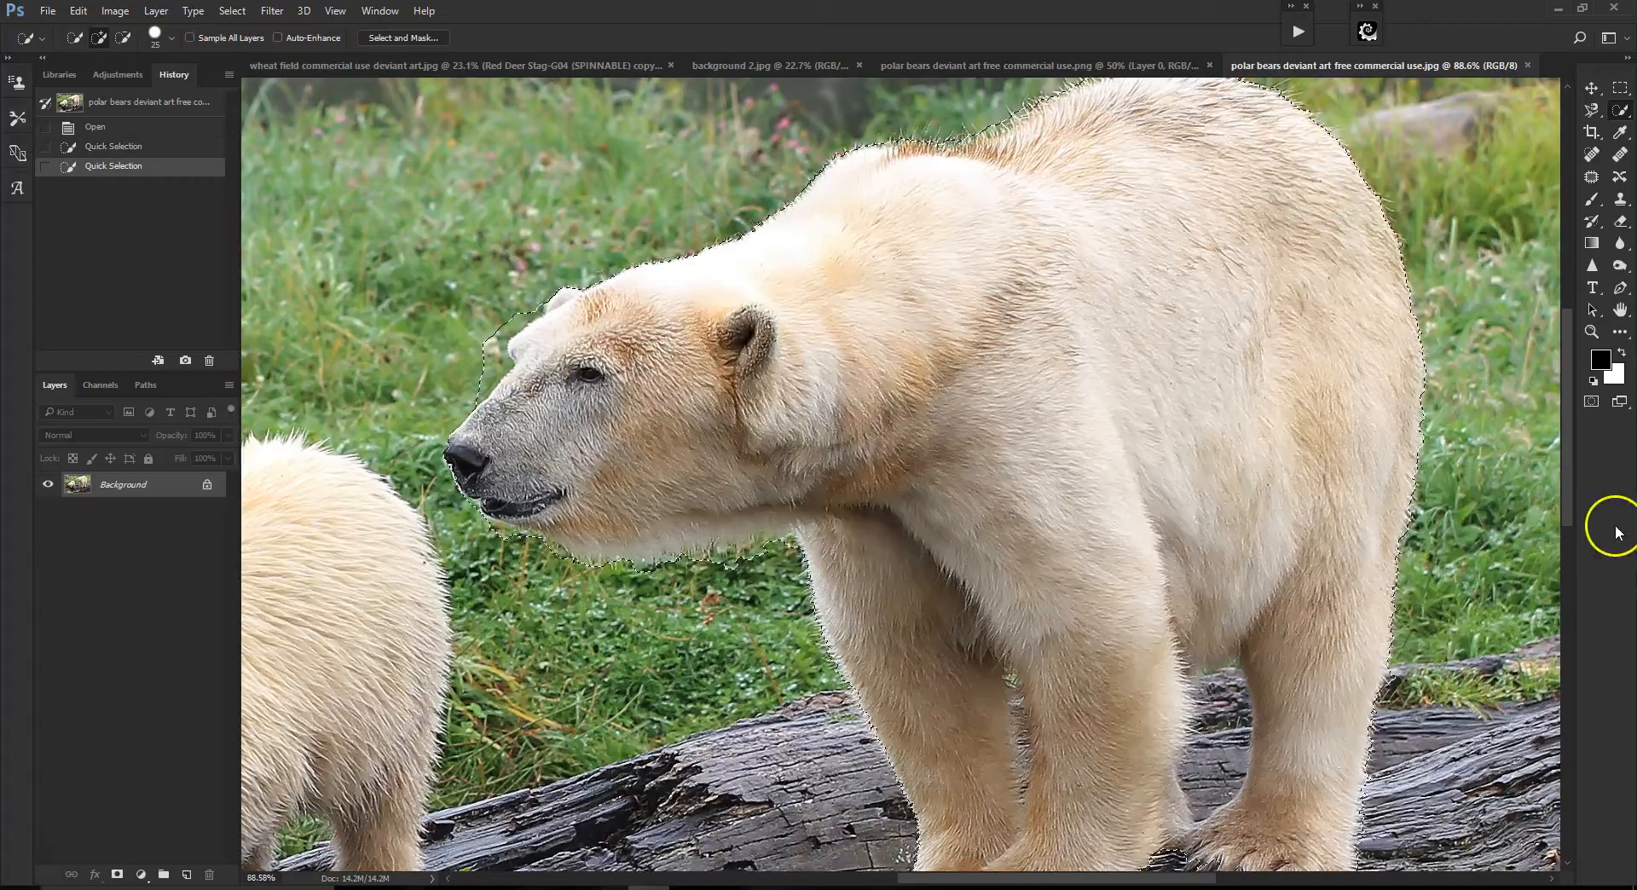
- Add the claws and fur tips of the large bear's front paws to the selection
{"action": "left_click_drag", "start_coordinate": [1572, 488], "coordinate": [1564, 540]}
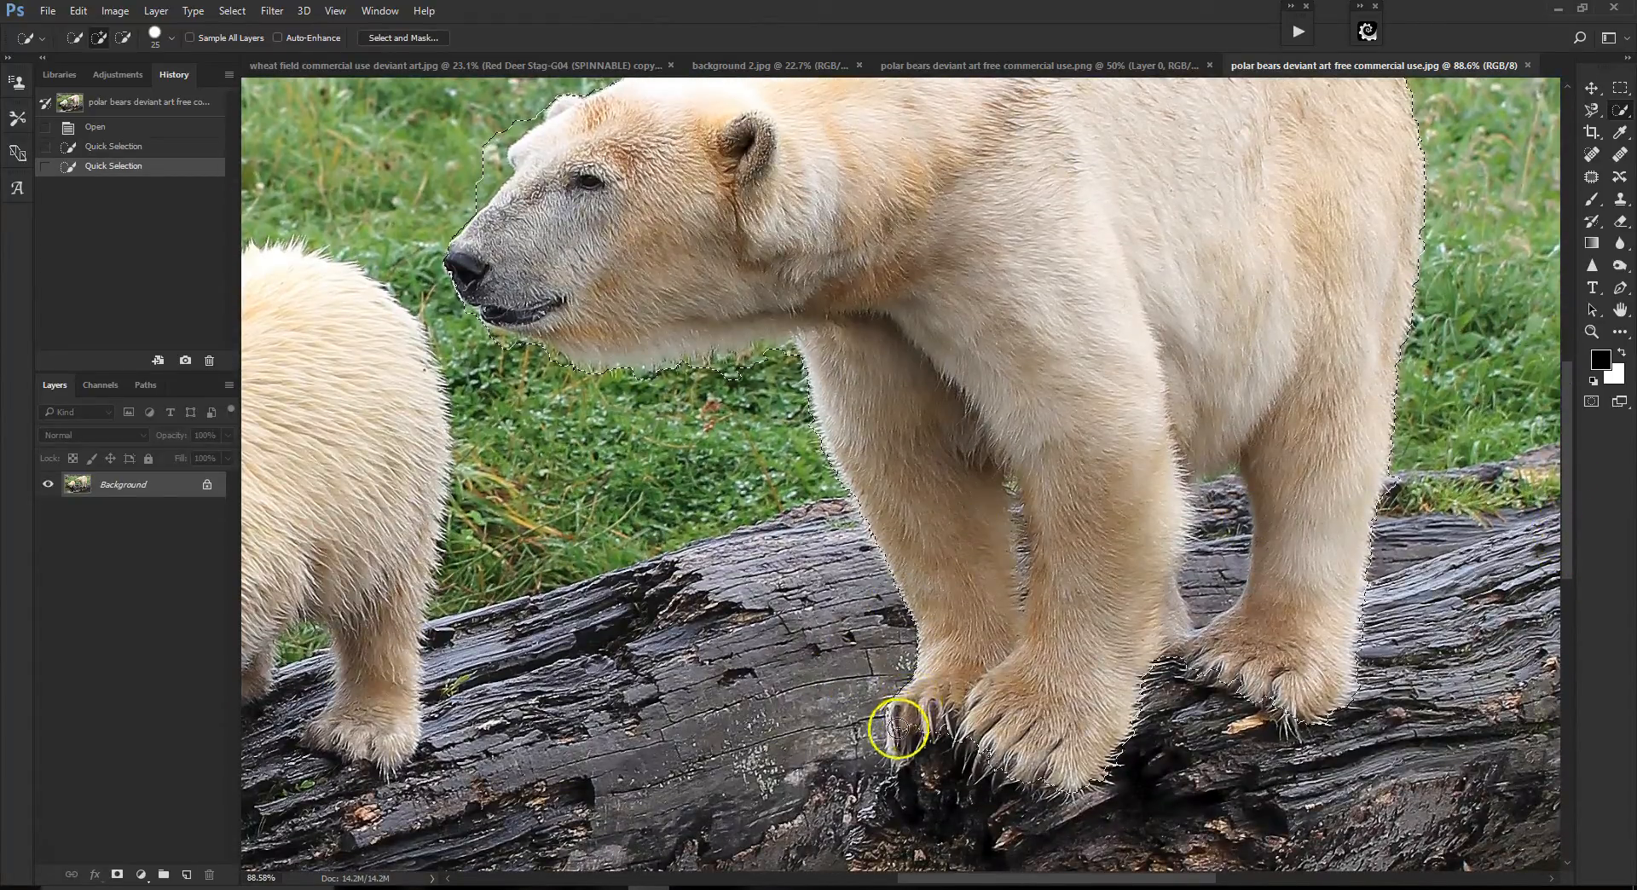
{"action": "left_click", "coordinate": [900, 752]}
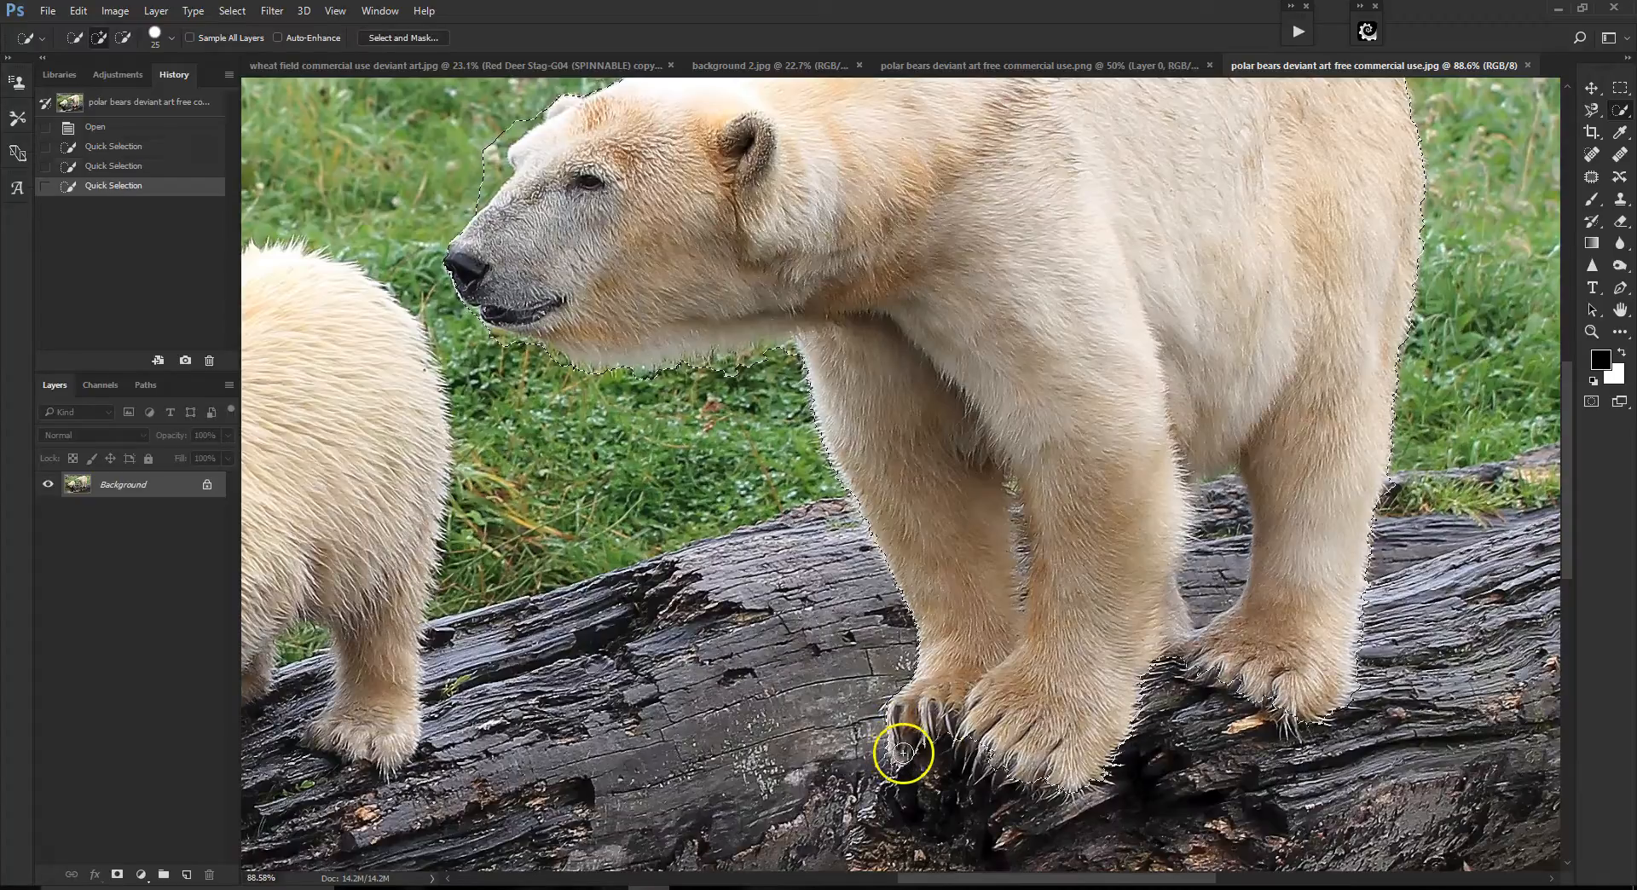
{"action": "left_click", "coordinate": [1046, 785]}
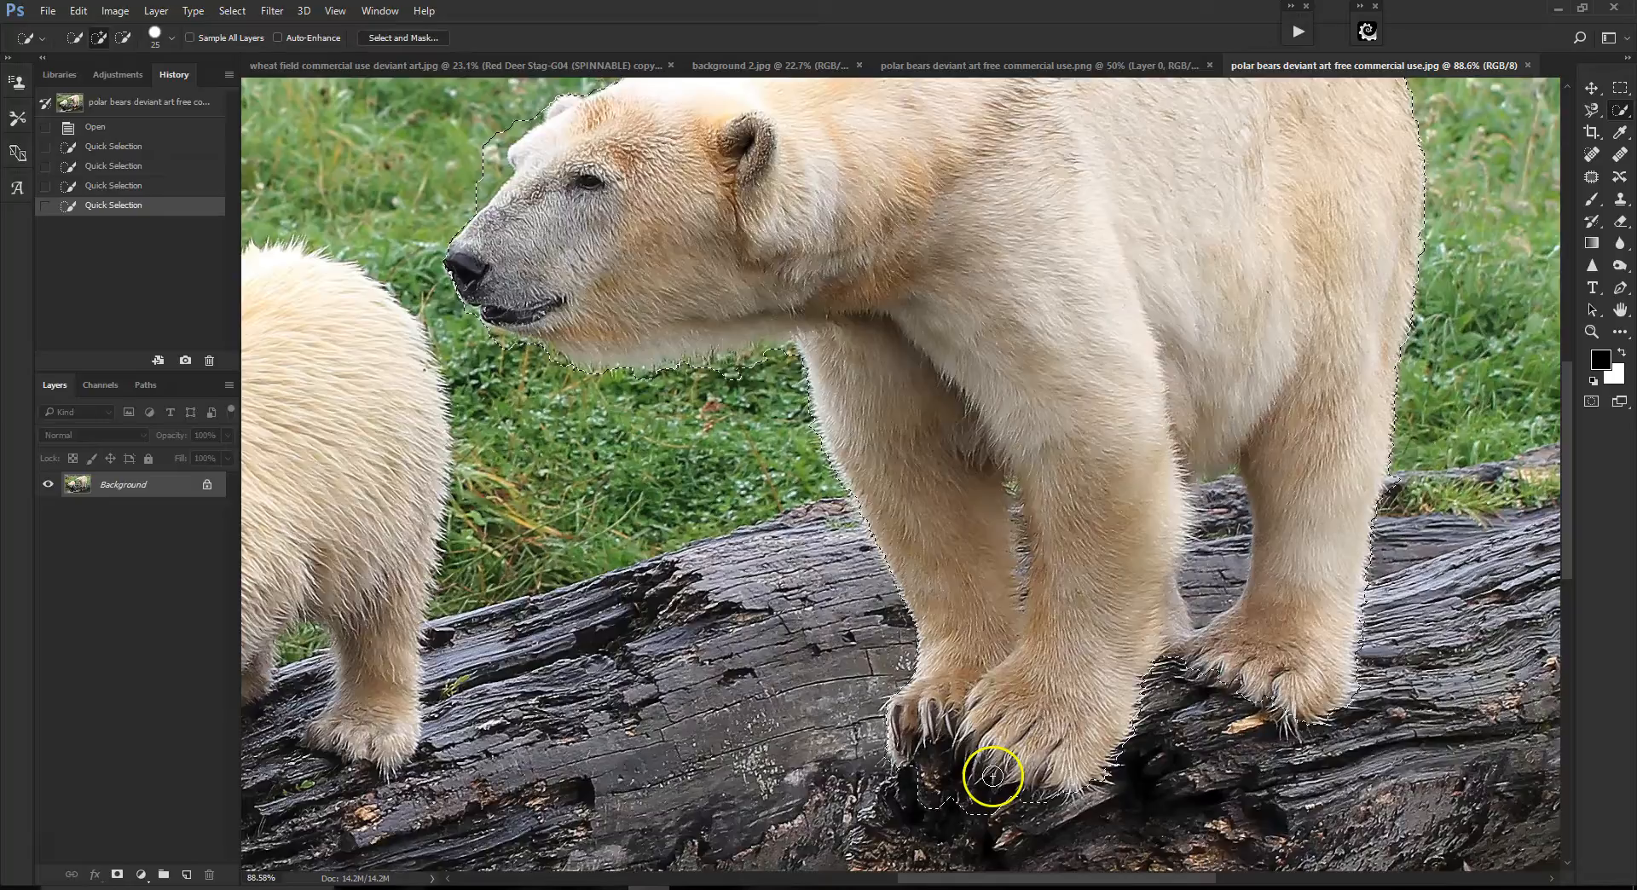
{"action": "left_click", "coordinate": [996, 766]}
- Subtract the dark log area below the large bear's front claws with a size 9 Quick Selection brush and add back the missed claw fur
{"action": "scroll", "coordinate": [969, 588], "scroll_direction": "up", "scroll_amount": 4}
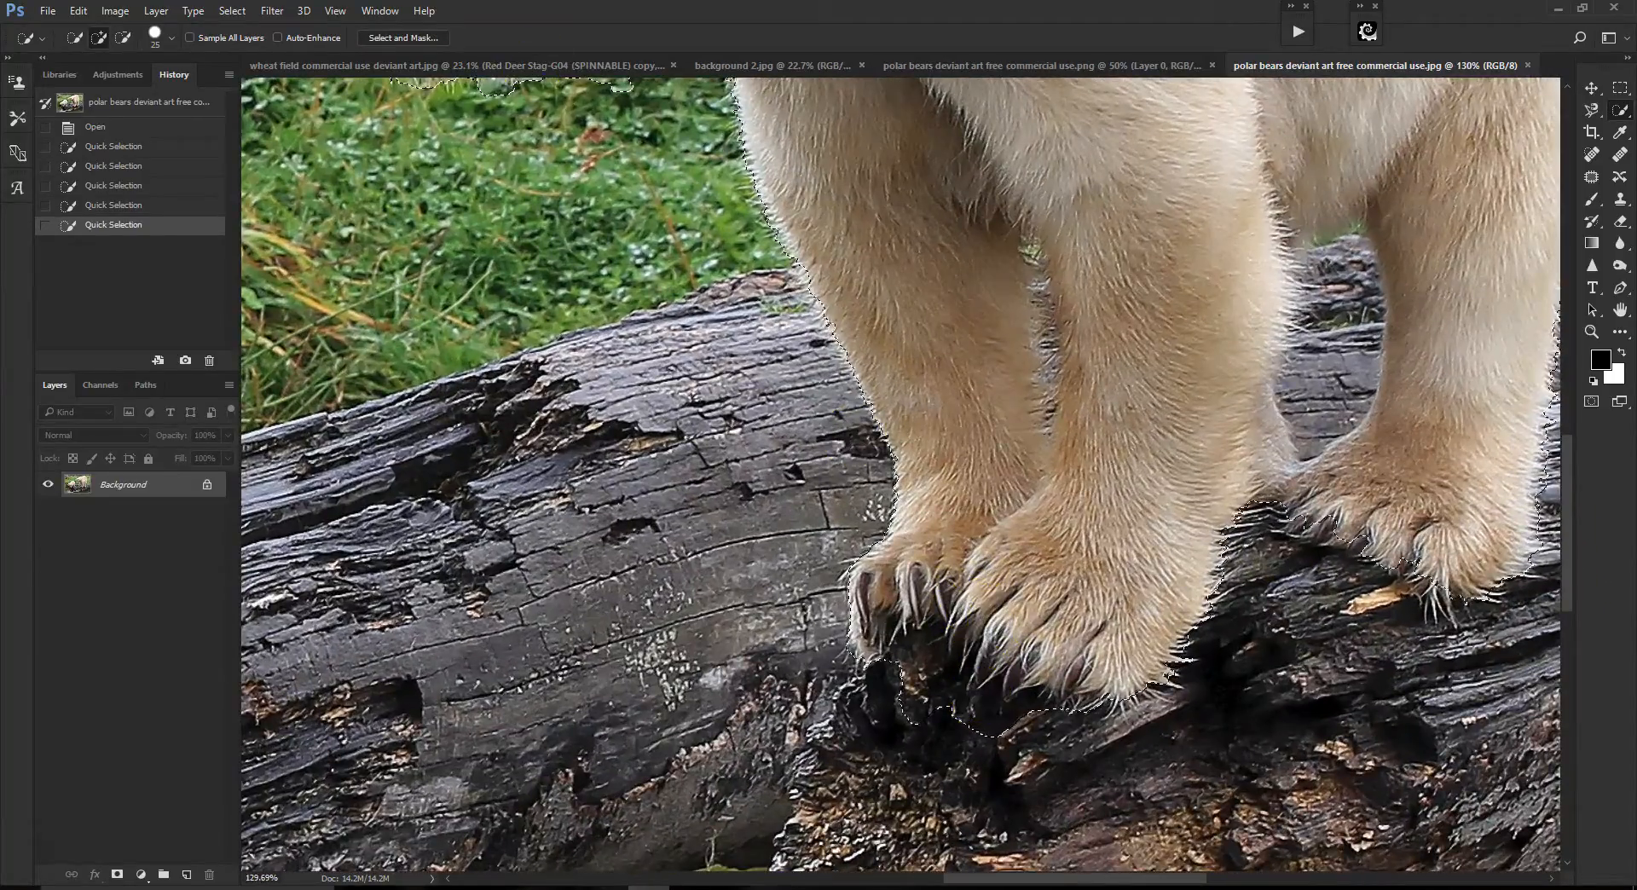
{"action": "left_click", "coordinate": [124, 37]}
{"action": "scroll", "coordinate": [921, 733], "scroll_direction": "up", "scroll_amount": 3}
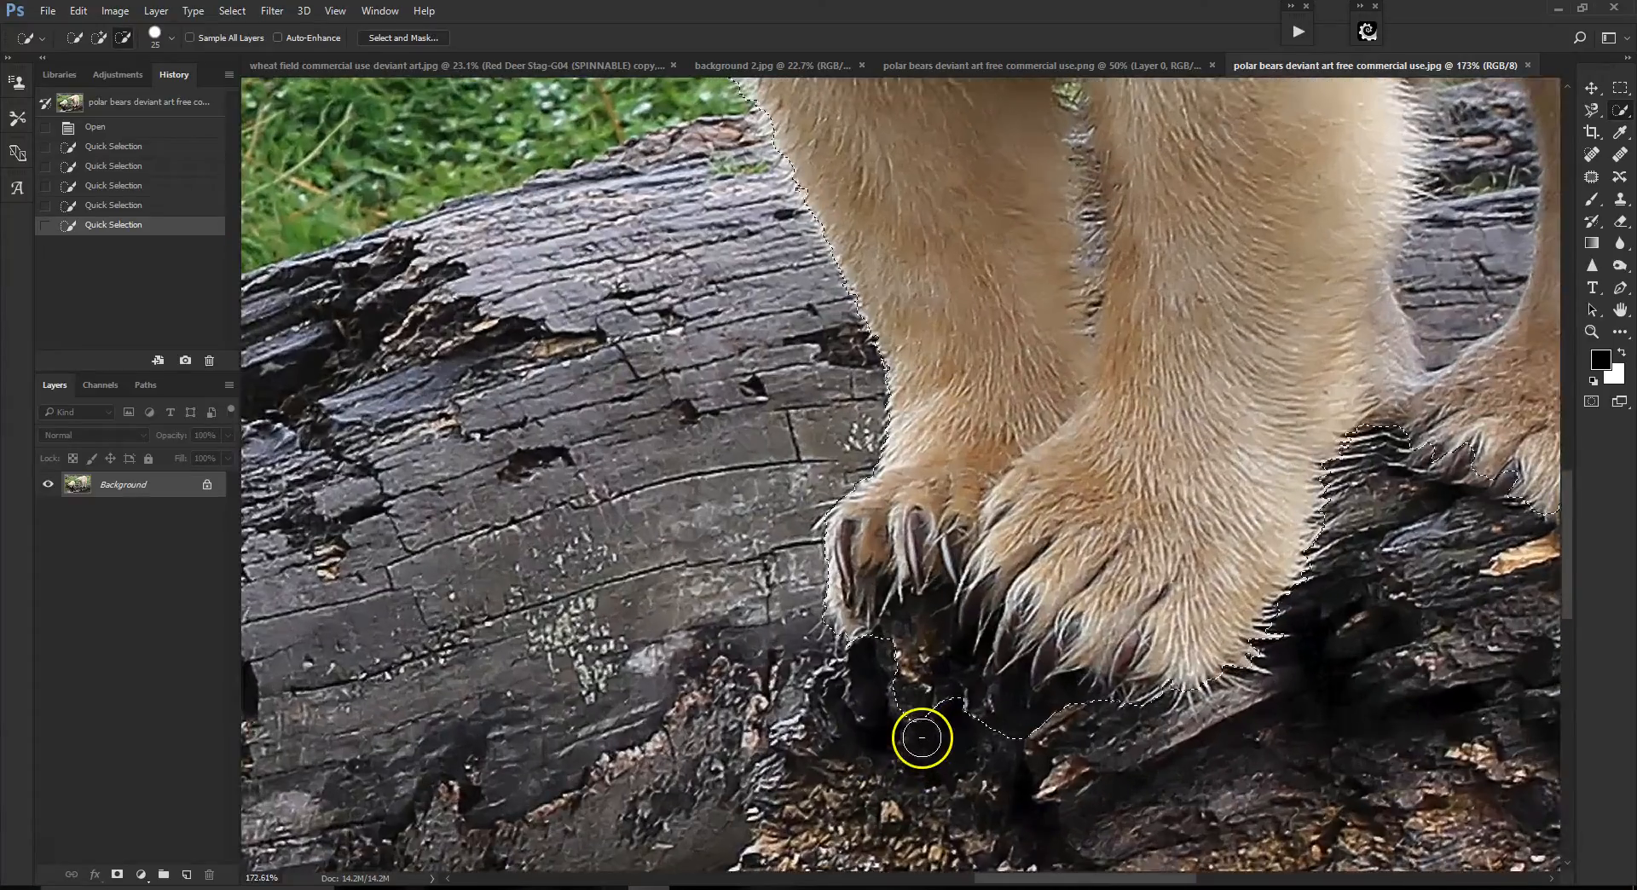
{"action": "key", "text": "bracketleft"}
{"action": "key", "text": "bracketleft"}
{"action": "key", "text": "bracketleft"}
{"action": "key", "text": "bracketleft"}
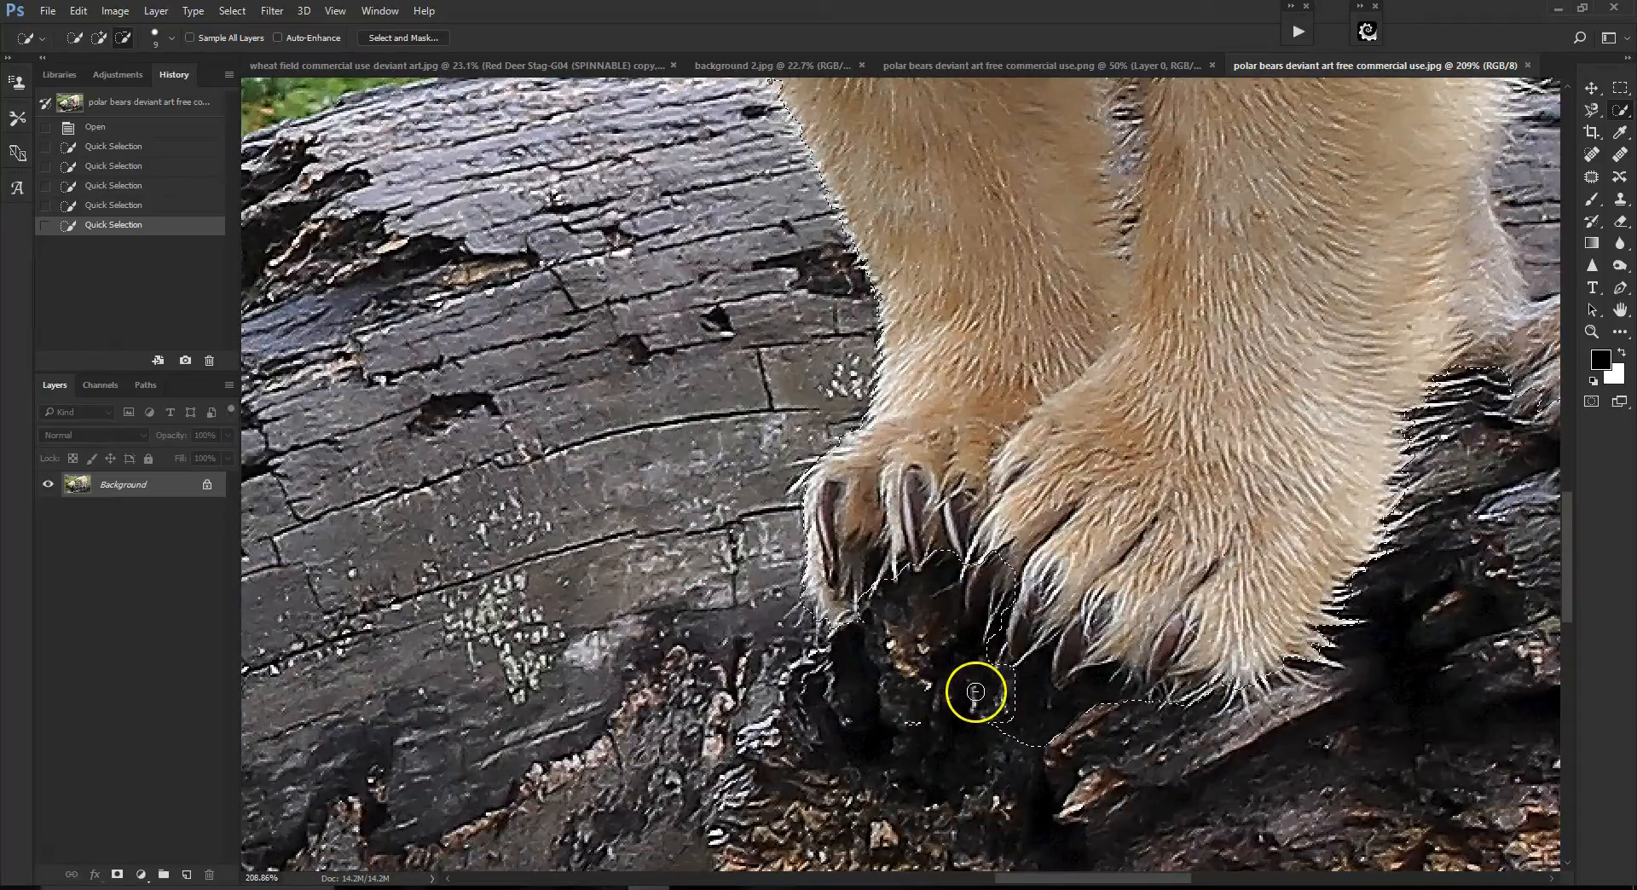
{"action": "left_click", "coordinate": [1014, 729]}
{"action": "left_click", "coordinate": [99, 38]}
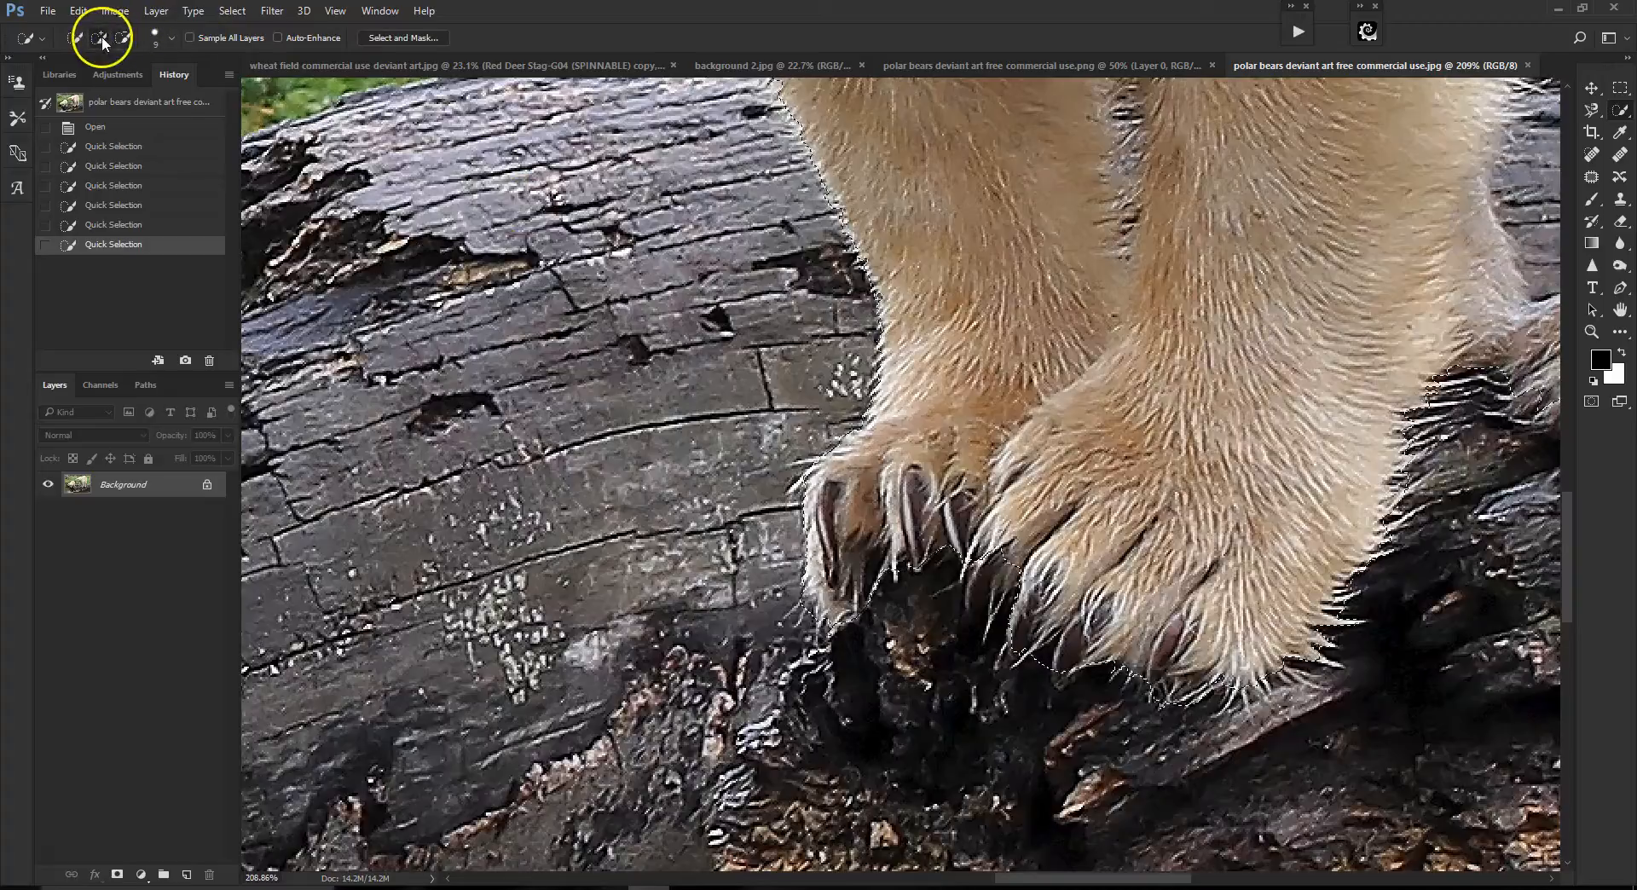
{"action": "left_click", "coordinate": [1000, 574]}
- Subtract the narrow gap between the large bear's two front legs from the selection and restore the fur along its edge
{"action": "scroll", "coordinate": [1574, 556], "scroll_direction": "down", "scroll_amount": 3}
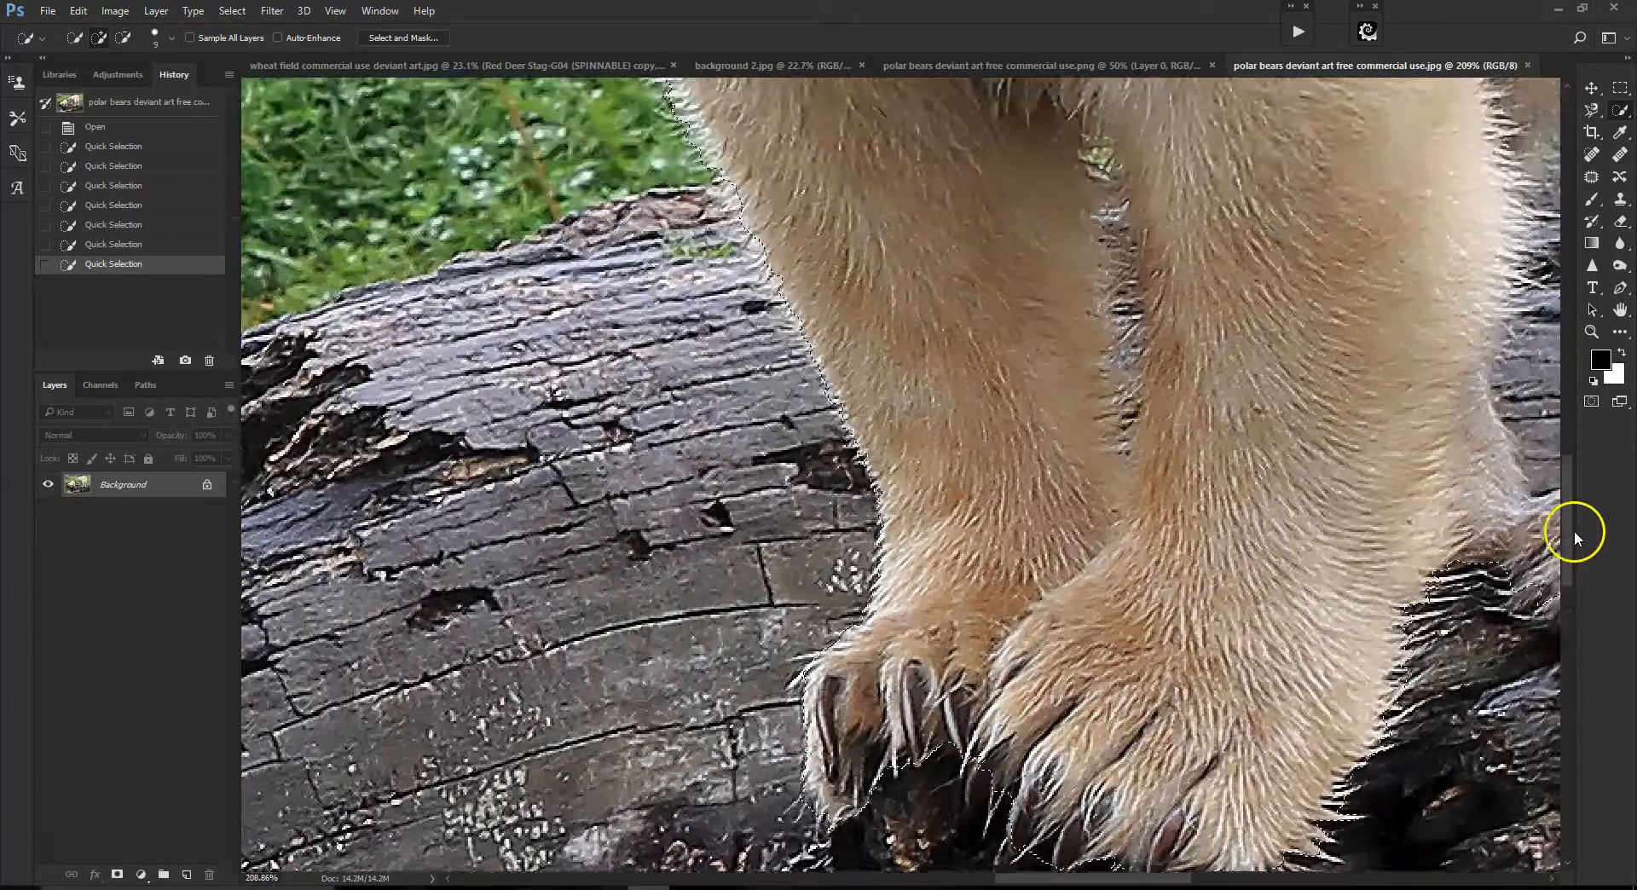
{"action": "scroll", "coordinate": [1525, 542], "scroll_direction": "down", "scroll_amount": 4}
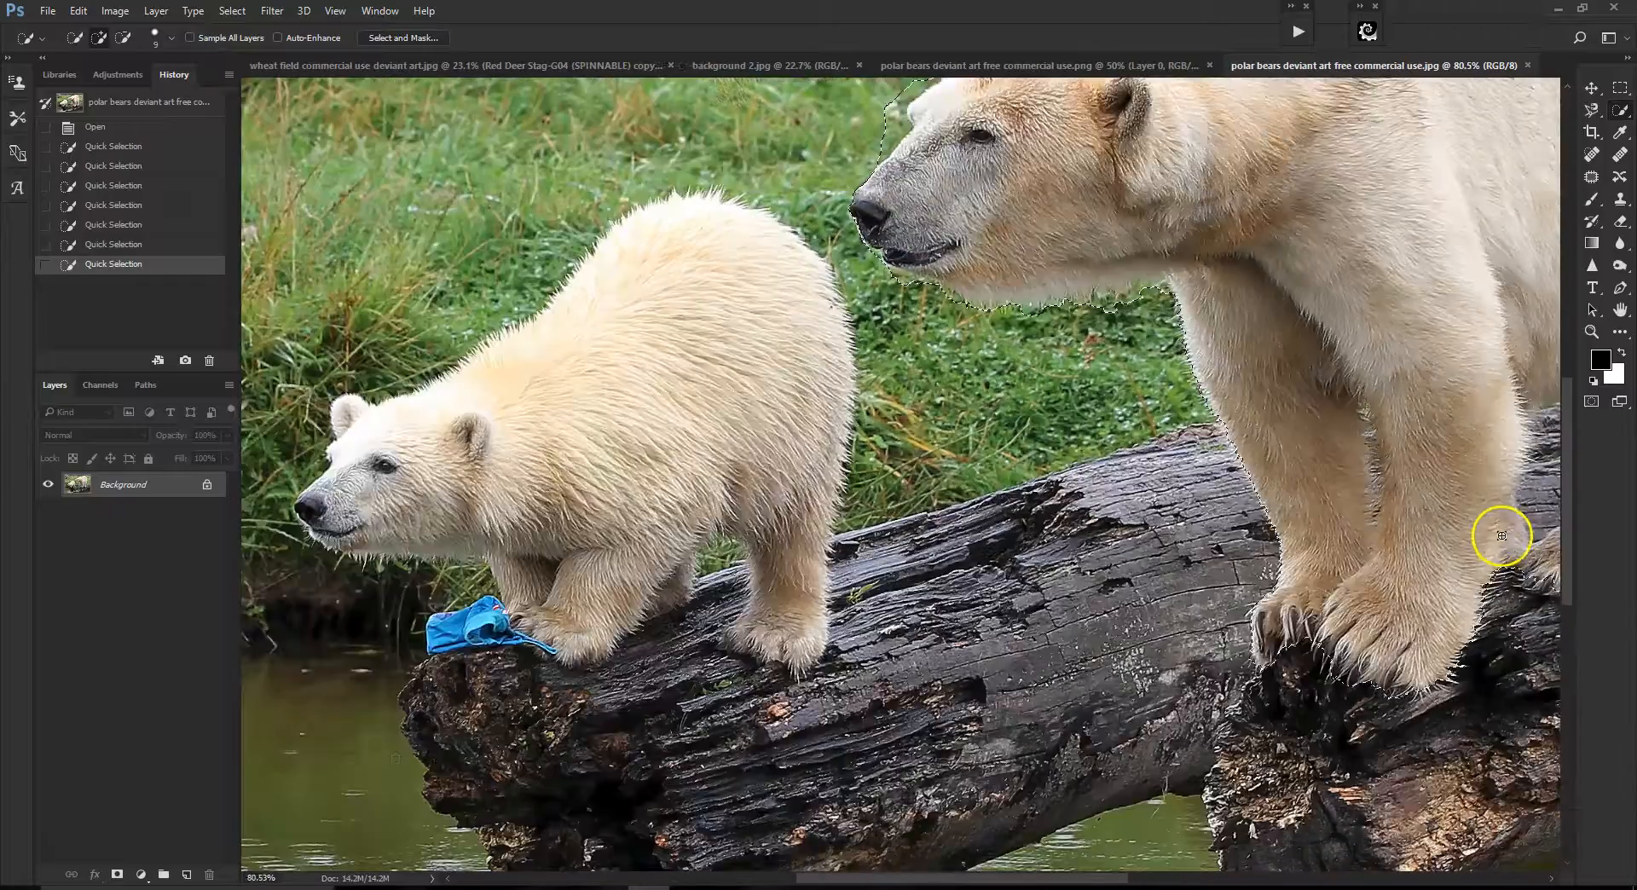
{"action": "scroll", "coordinate": [1134, 529], "scroll_direction": "up", "scroll_amount": 1}
{"action": "scroll", "coordinate": [1201, 534], "scroll_direction": "up", "scroll_amount": 3}
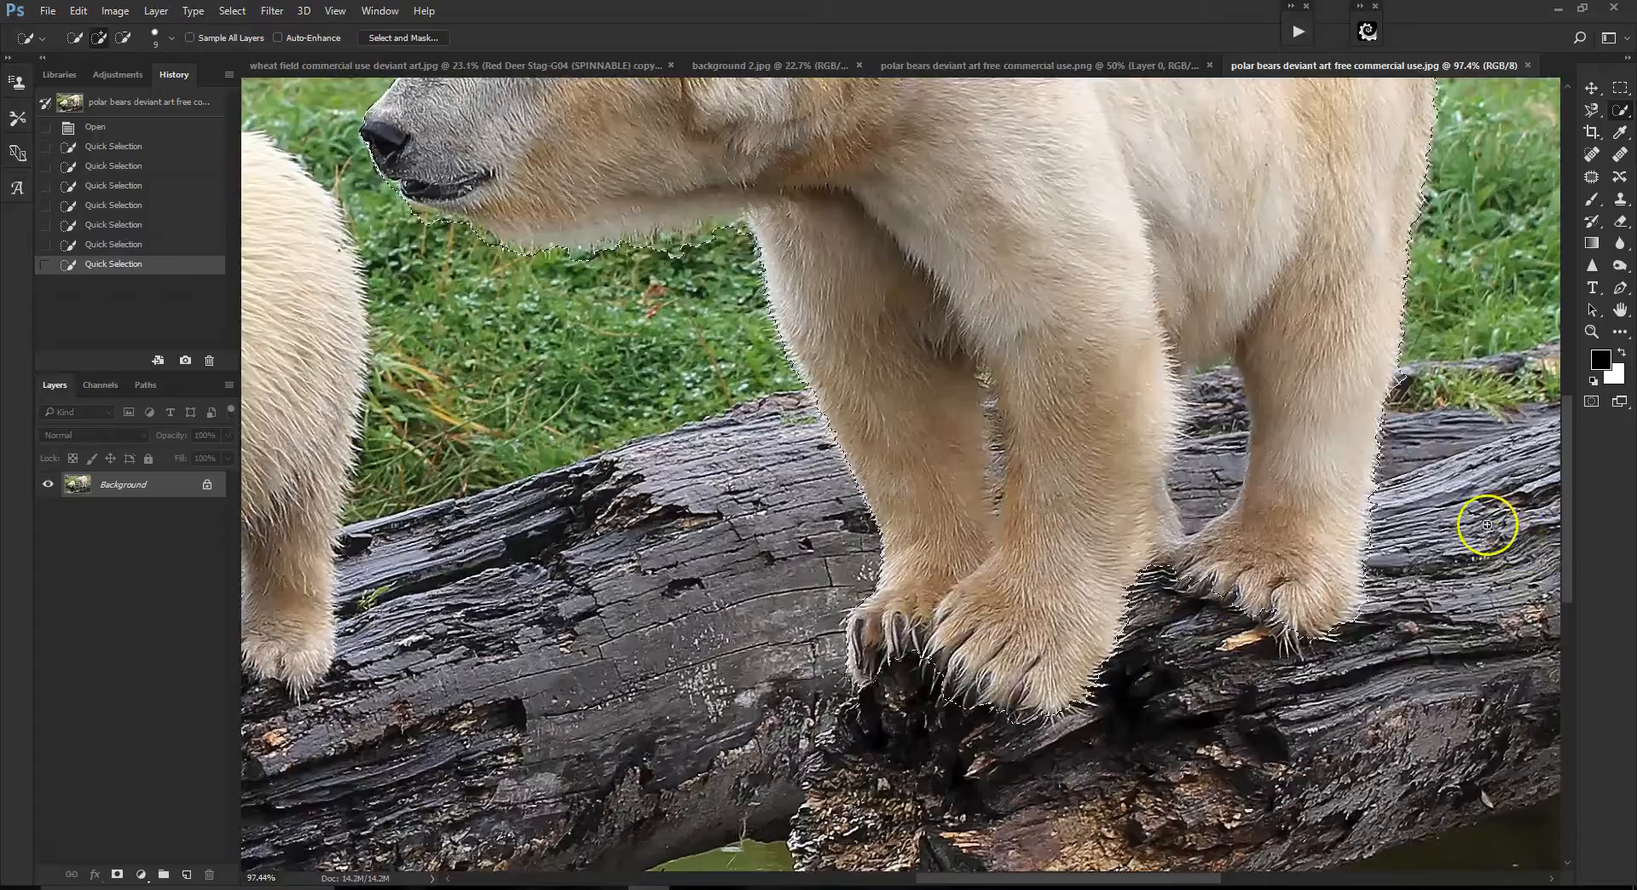
{"action": "mouse_move", "coordinate": [1569, 544]}
{"action": "left_mouse_down"}
{"action": "mouse_move", "coordinate": [1578, 437]}
{"action": "mouse_move", "coordinate": [1580, 554]}
{"action": "left_mouse_up"}
{"action": "scroll", "coordinate": [963, 415], "scroll_direction": "up", "scroll_amount": 3}
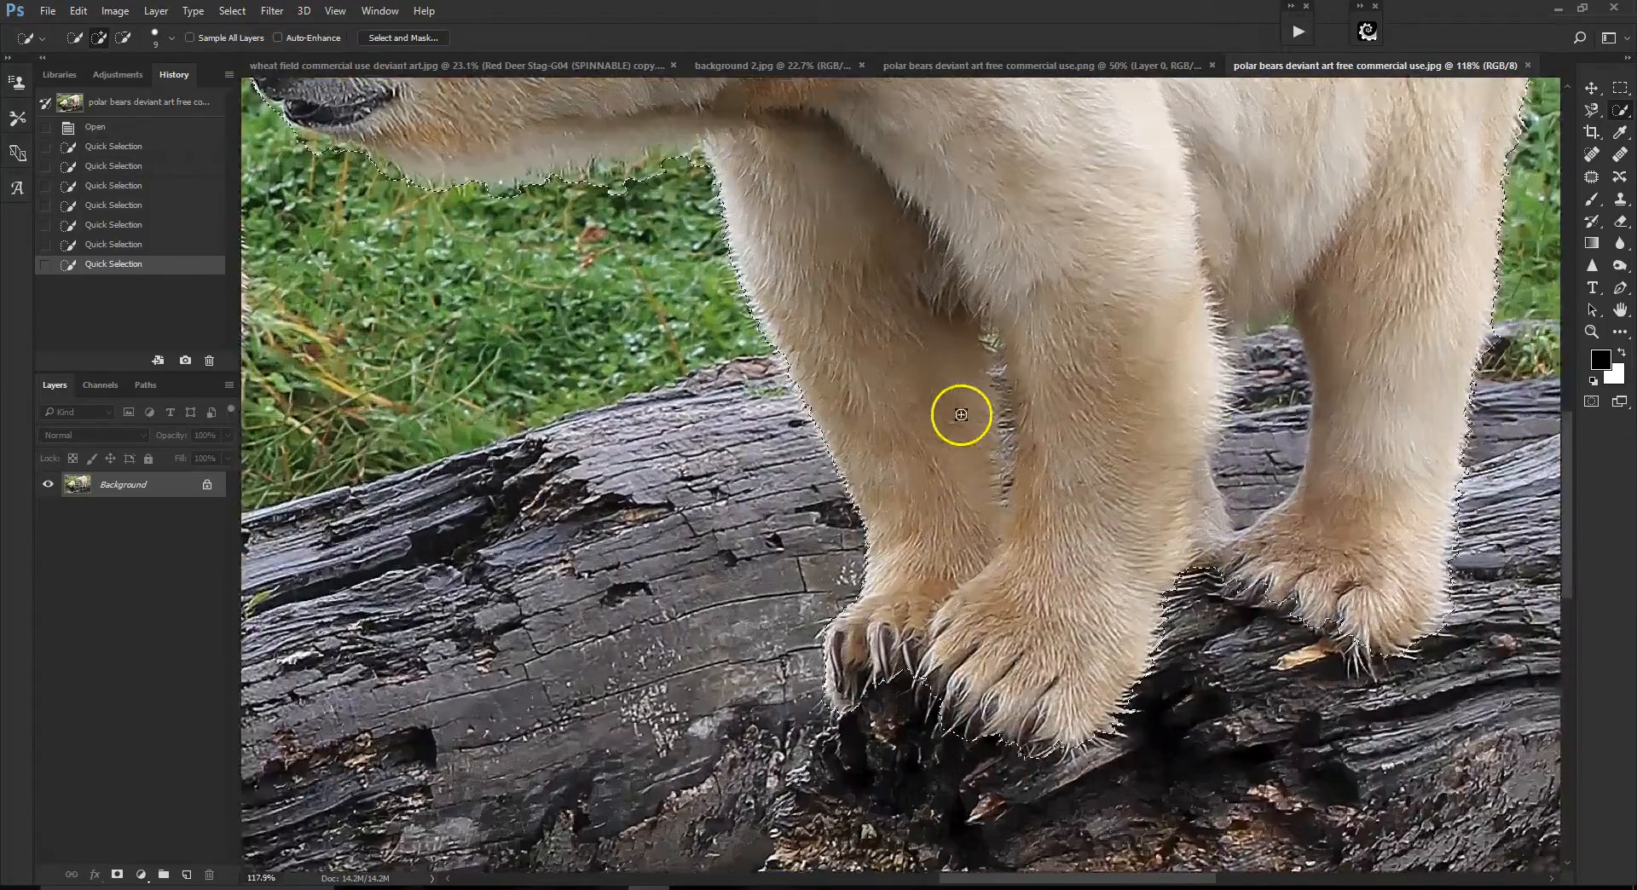
{"action": "scroll", "coordinate": [1020, 259], "scroll_direction": "up", "scroll_amount": 2}
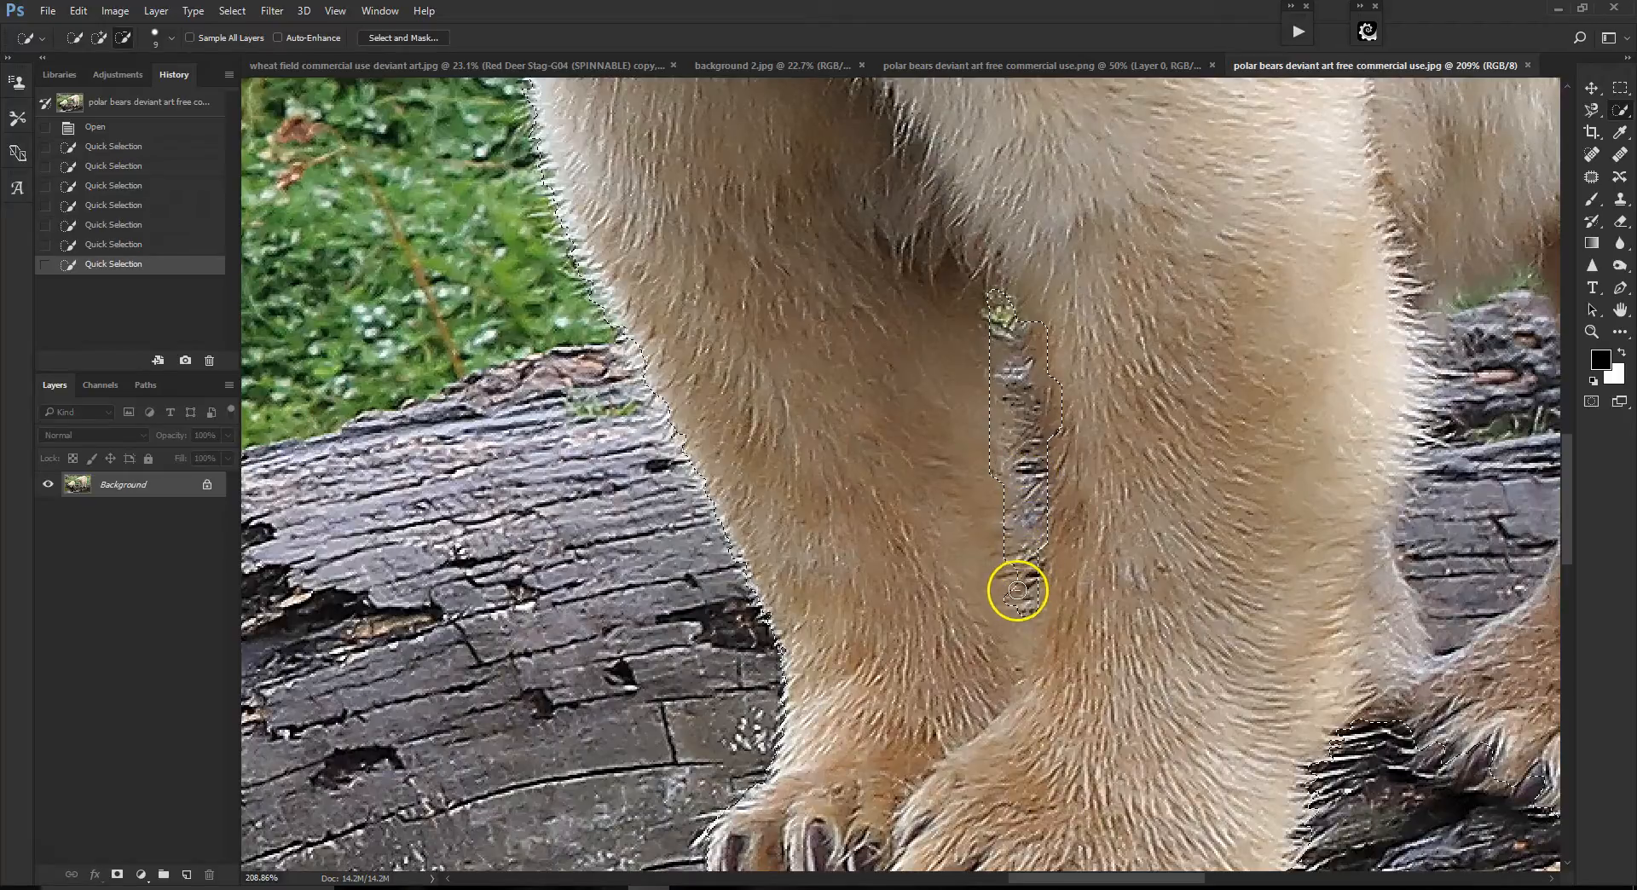
{"action": "left_click_drag", "start_coordinate": [1018, 591], "coordinate": [1030, 579]}
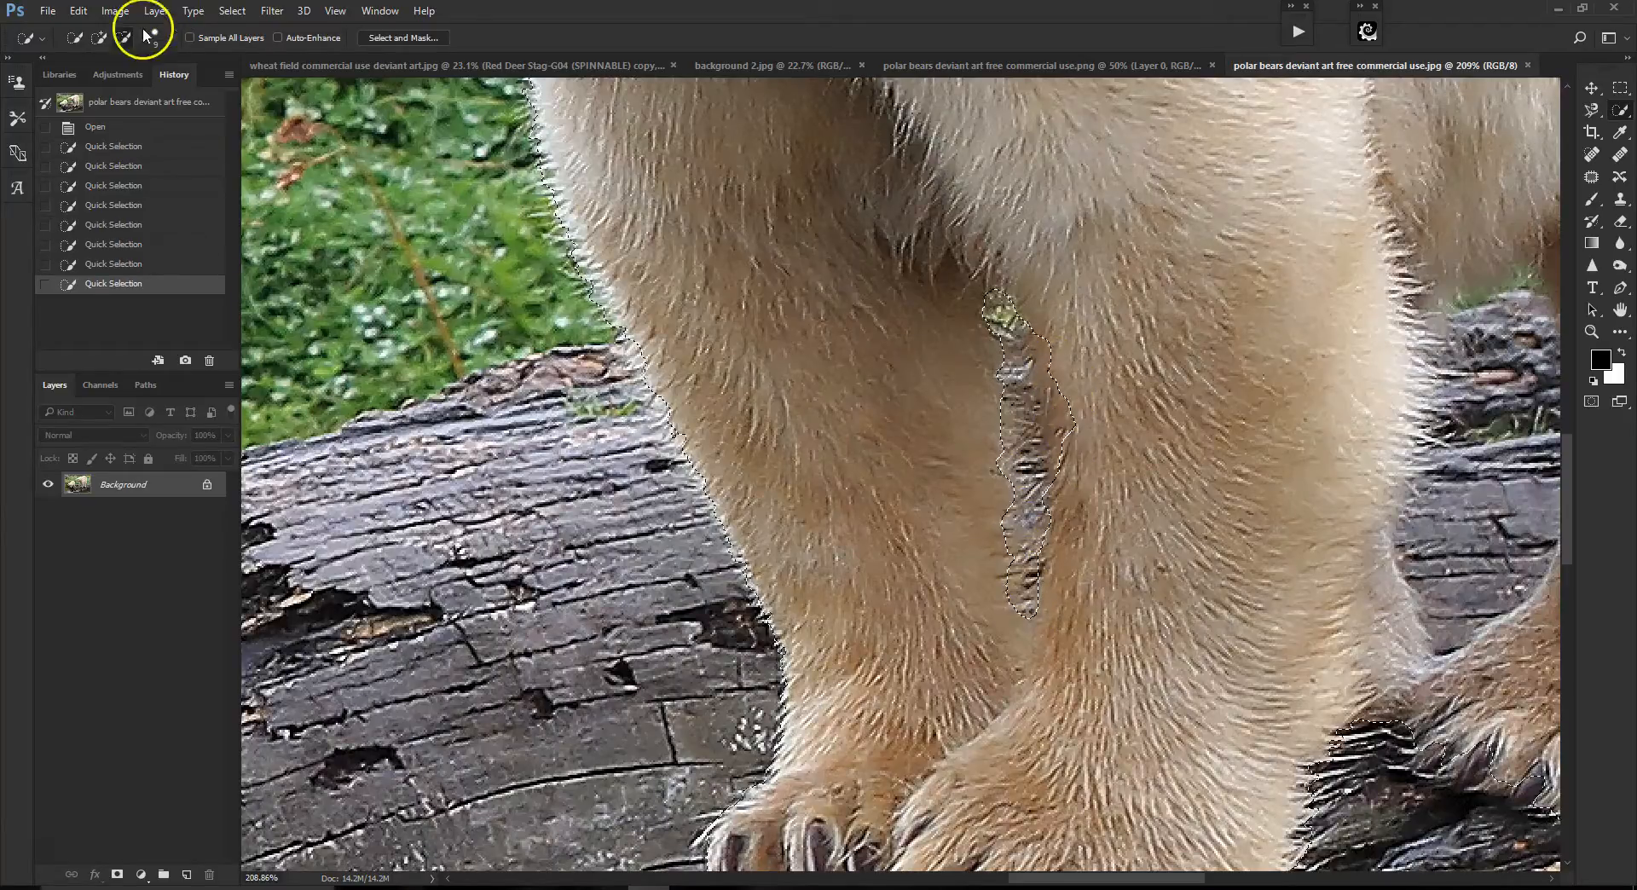
{"action": "left_click", "coordinate": [101, 37]}
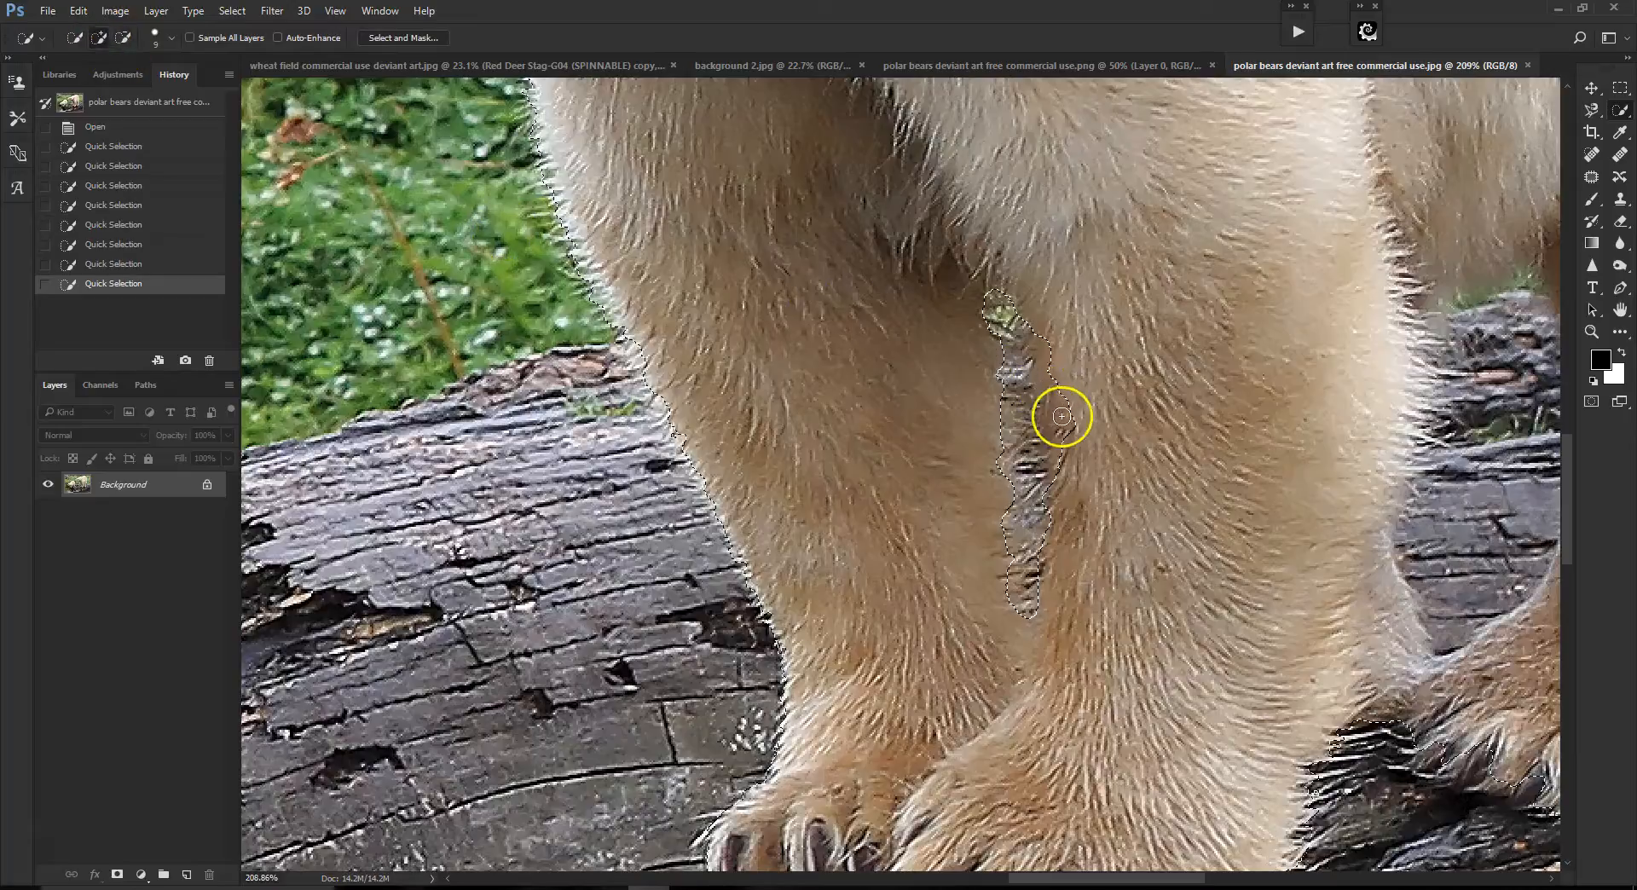
{"action": "left_click", "coordinate": [128, 37]}
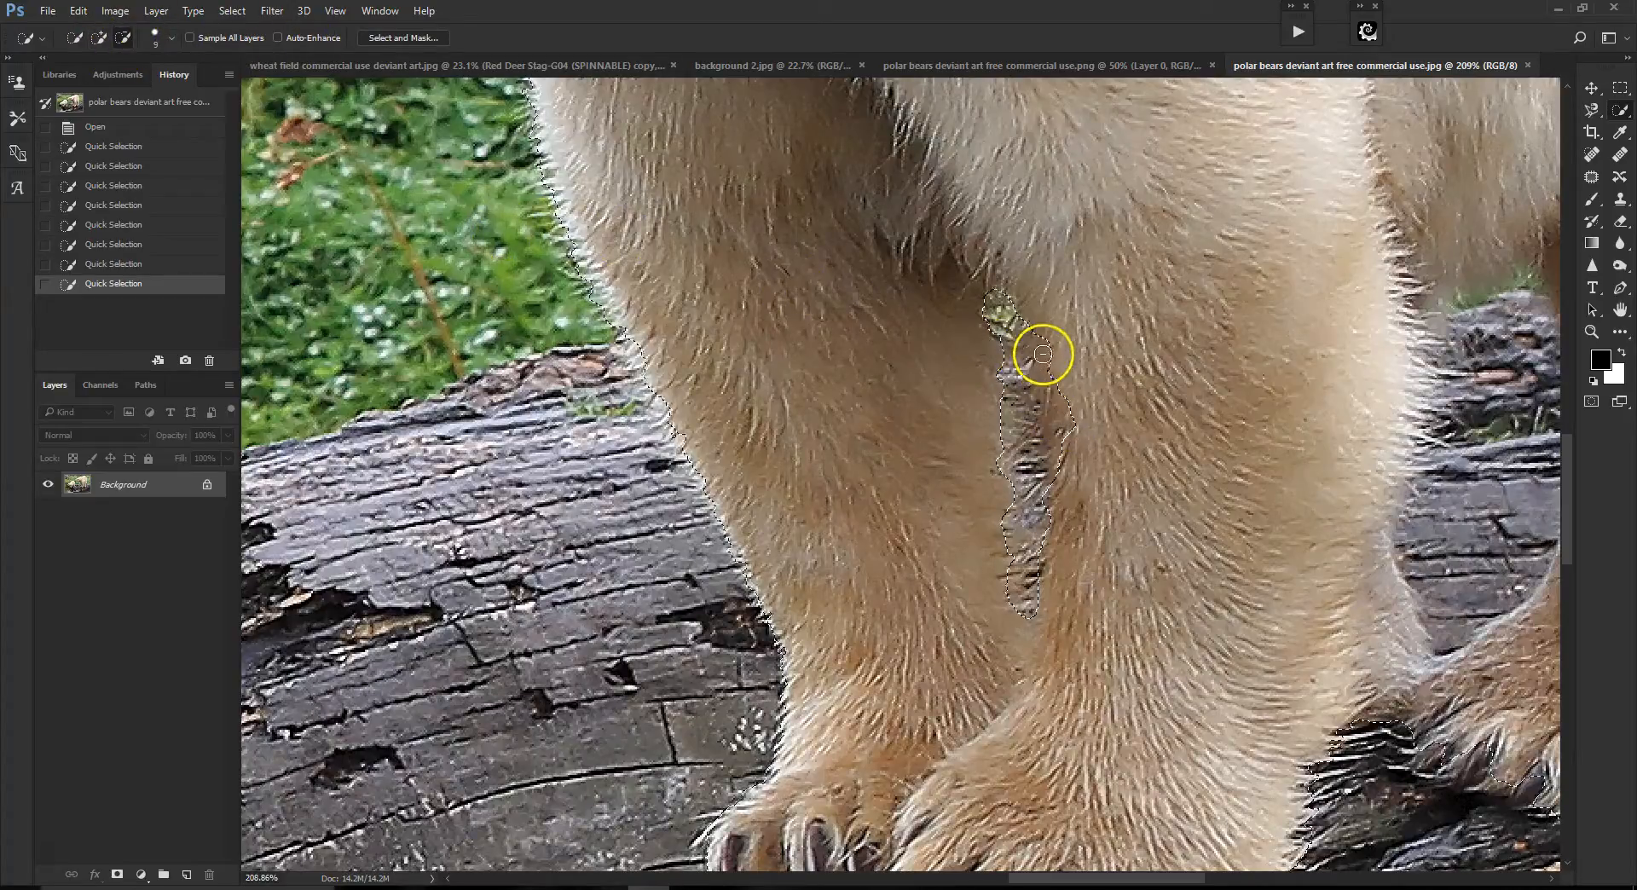
{"action": "left_click", "coordinate": [1037, 391]}
{"action": "left_click", "coordinate": [99, 38]}
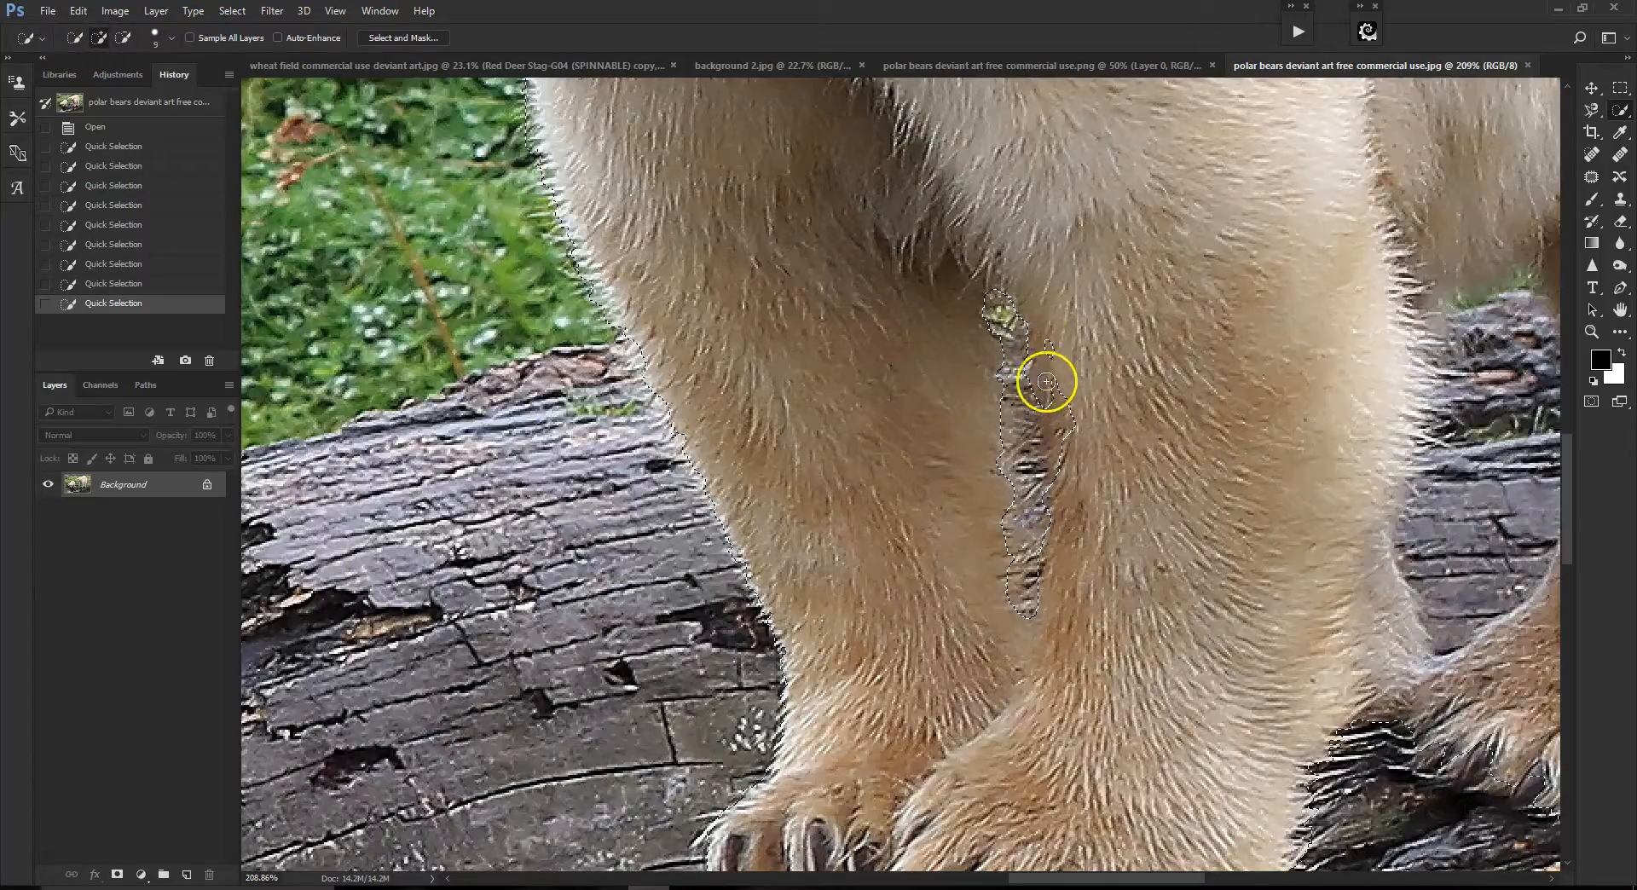
{"action": "mouse_move", "coordinate": [1067, 400]}
{"action": "left_mouse_down"}
{"action": "mouse_move", "coordinate": [1062, 450]}
{"action": "mouse_move", "coordinate": [1031, 365]}
{"action": "left_mouse_up"}
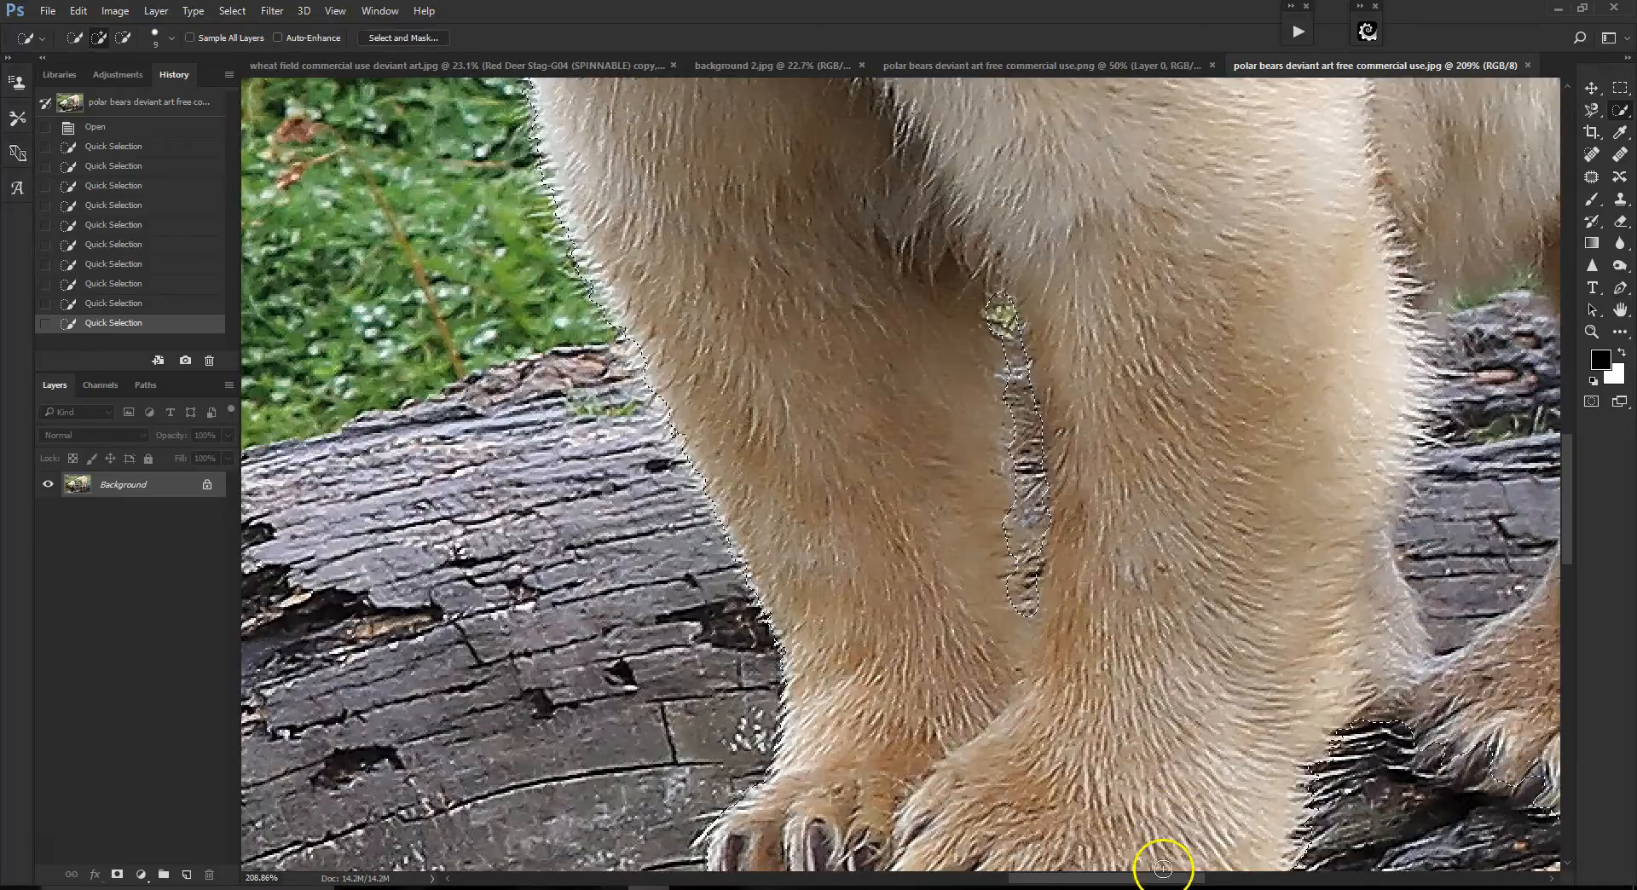
- Subtract the log and grass showing between the large bear's front and hind legs, and add back the fur edges around that opening
{"action": "left_click_drag", "start_coordinate": [1162, 877], "coordinate": [1279, 875]}
{"action": "left_click", "coordinate": [130, 38]}
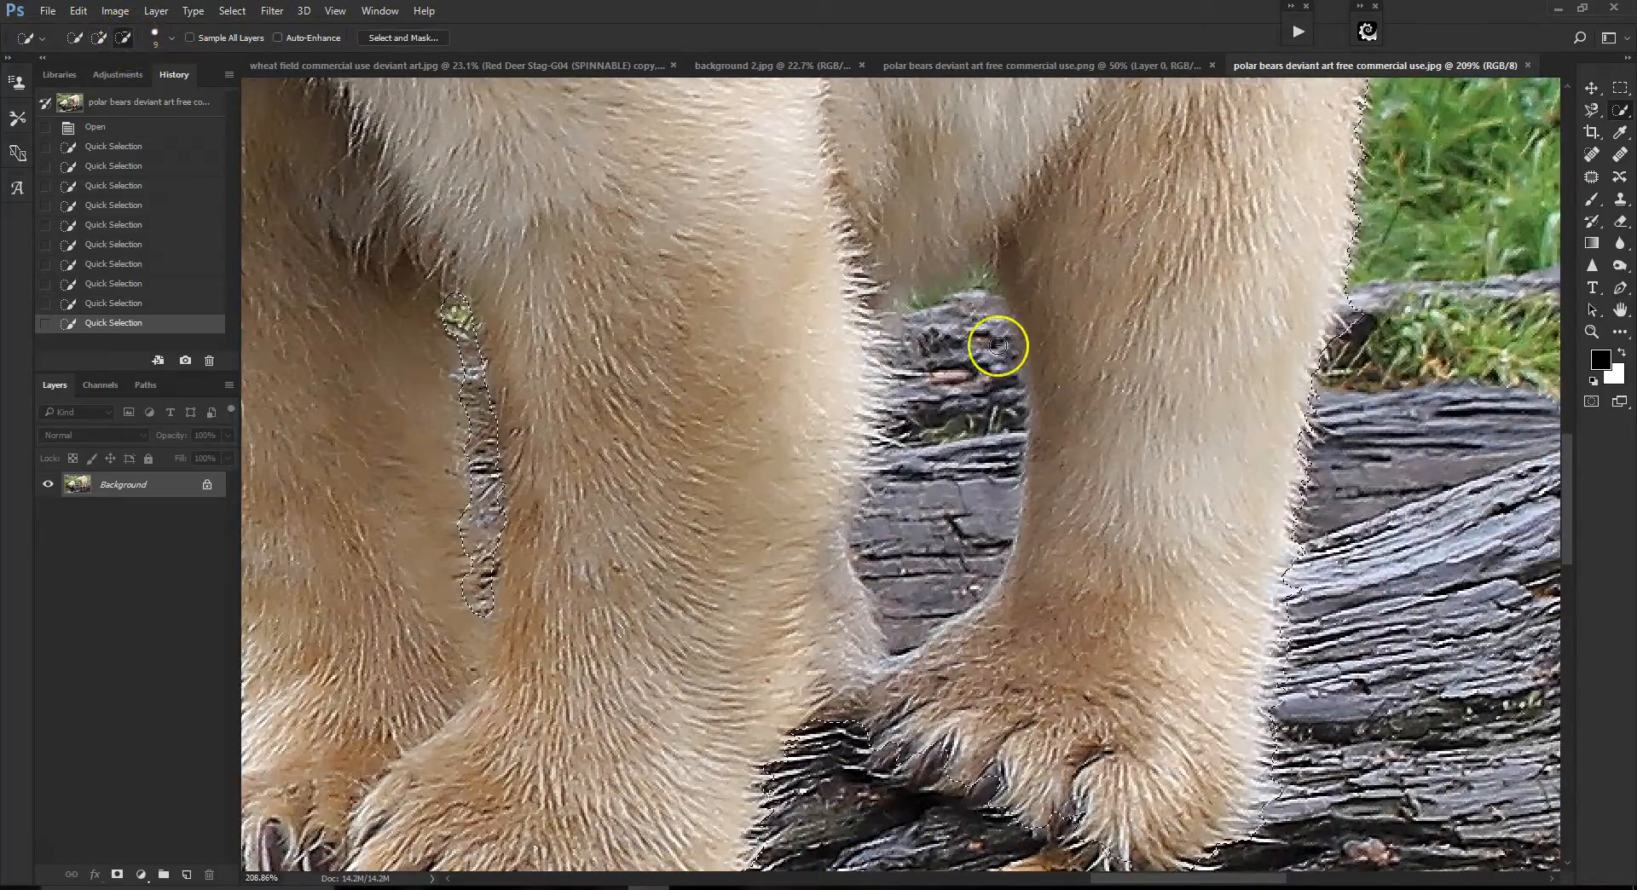
{"action": "mouse_move", "coordinate": [943, 311]}
{"action": "left_mouse_down"}
{"action": "mouse_move", "coordinate": [899, 324]}
{"action": "mouse_move", "coordinate": [914, 429]}
{"action": "mouse_move", "coordinate": [888, 599]}
{"action": "mouse_move", "coordinate": [901, 646]}
{"action": "mouse_move", "coordinate": [952, 616]}
{"action": "left_mouse_up"}
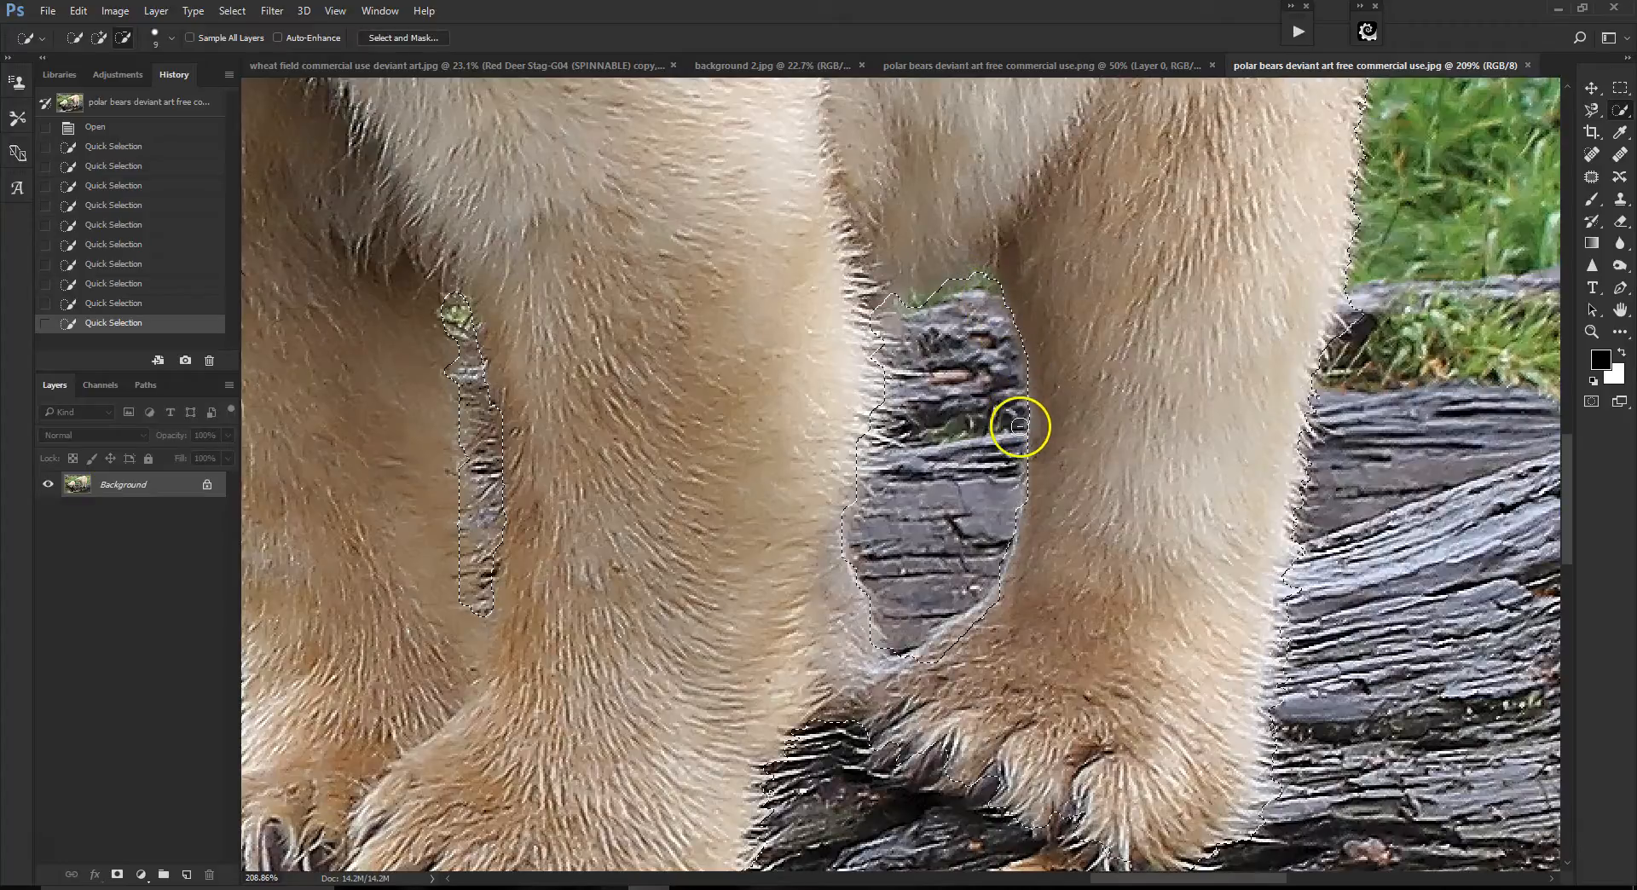
{"action": "left_click_drag", "start_coordinate": [1020, 426], "coordinate": [1006, 443]}
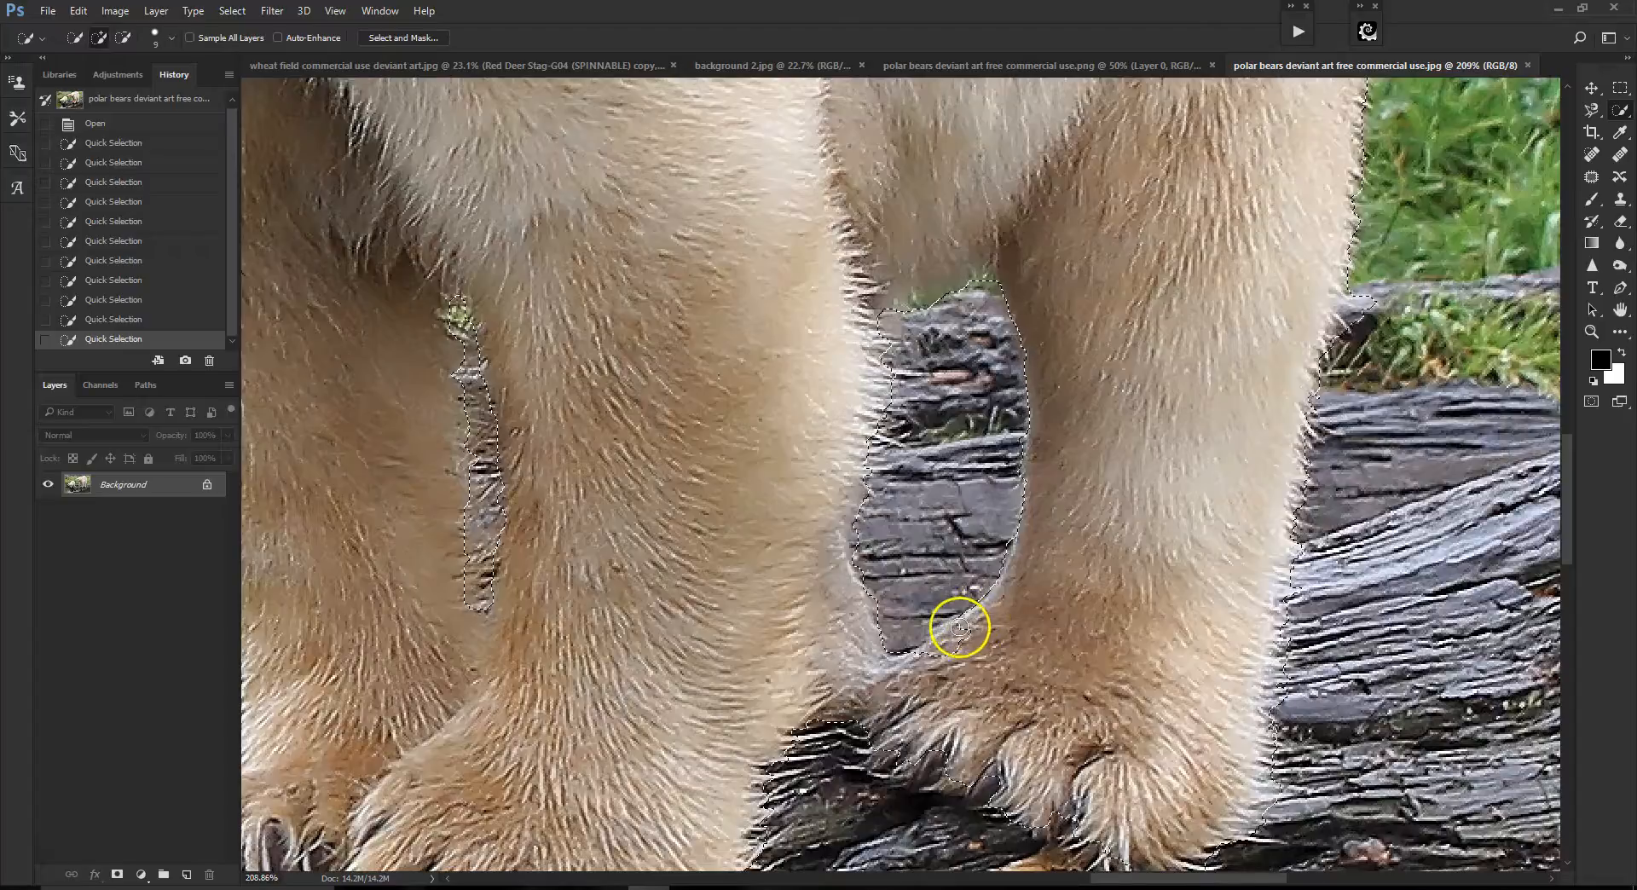
{"action": "left_click", "coordinate": [935, 648]}
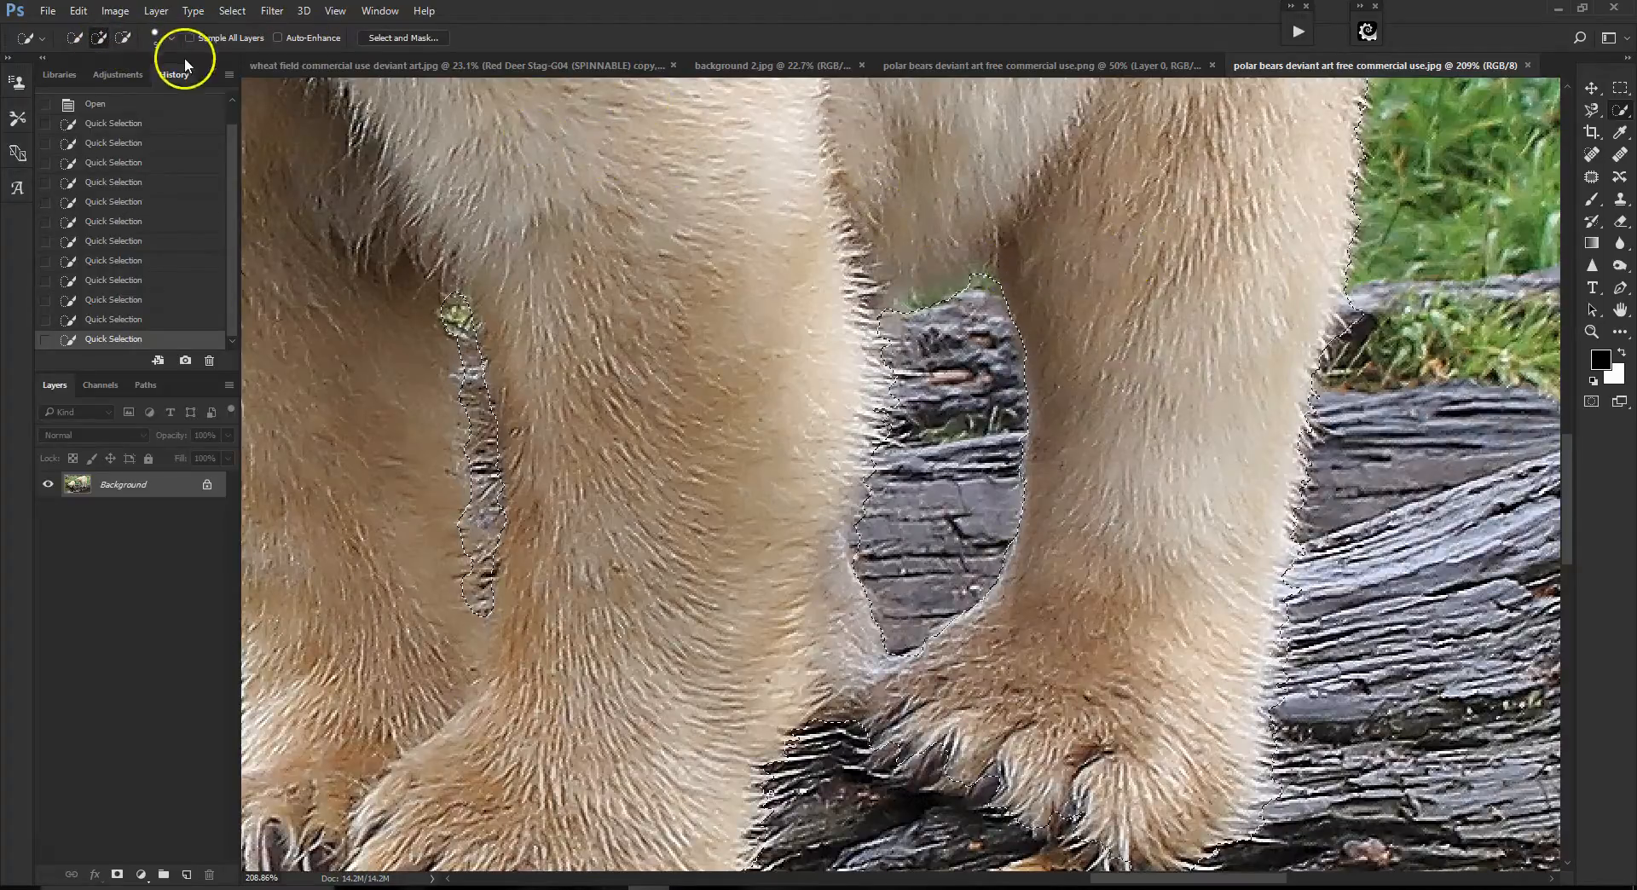
- Check the Quick Selection brush settings and subtract the bit of log beside the outer edge of the hind leg
{"action": "left_click", "coordinate": [171, 38]}
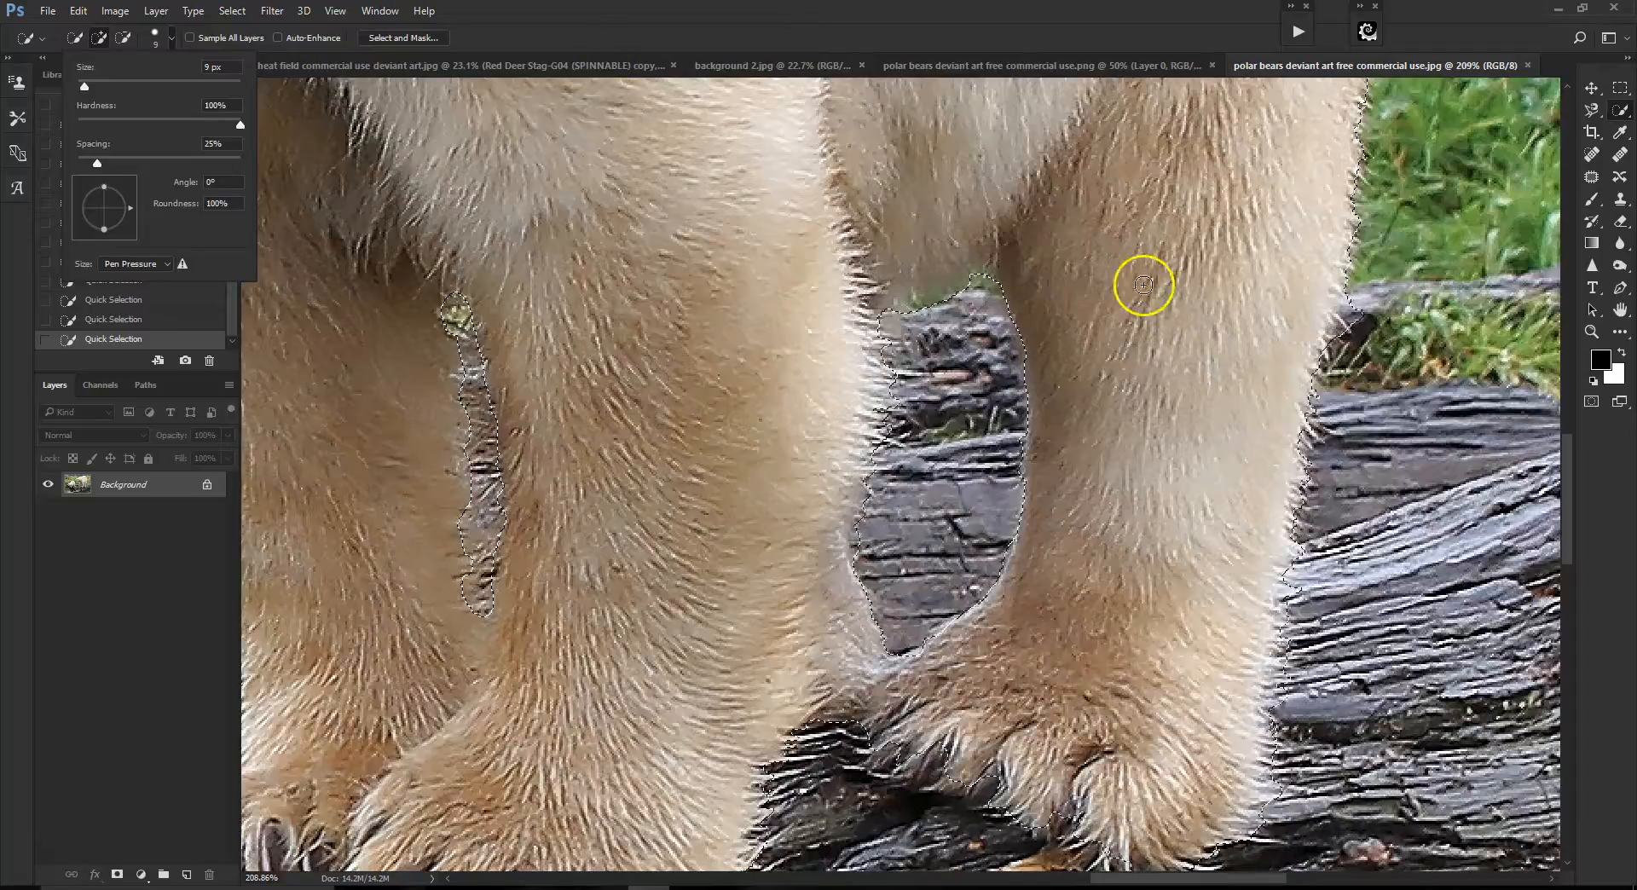
{"action": "left_click", "coordinate": [723, 25]}
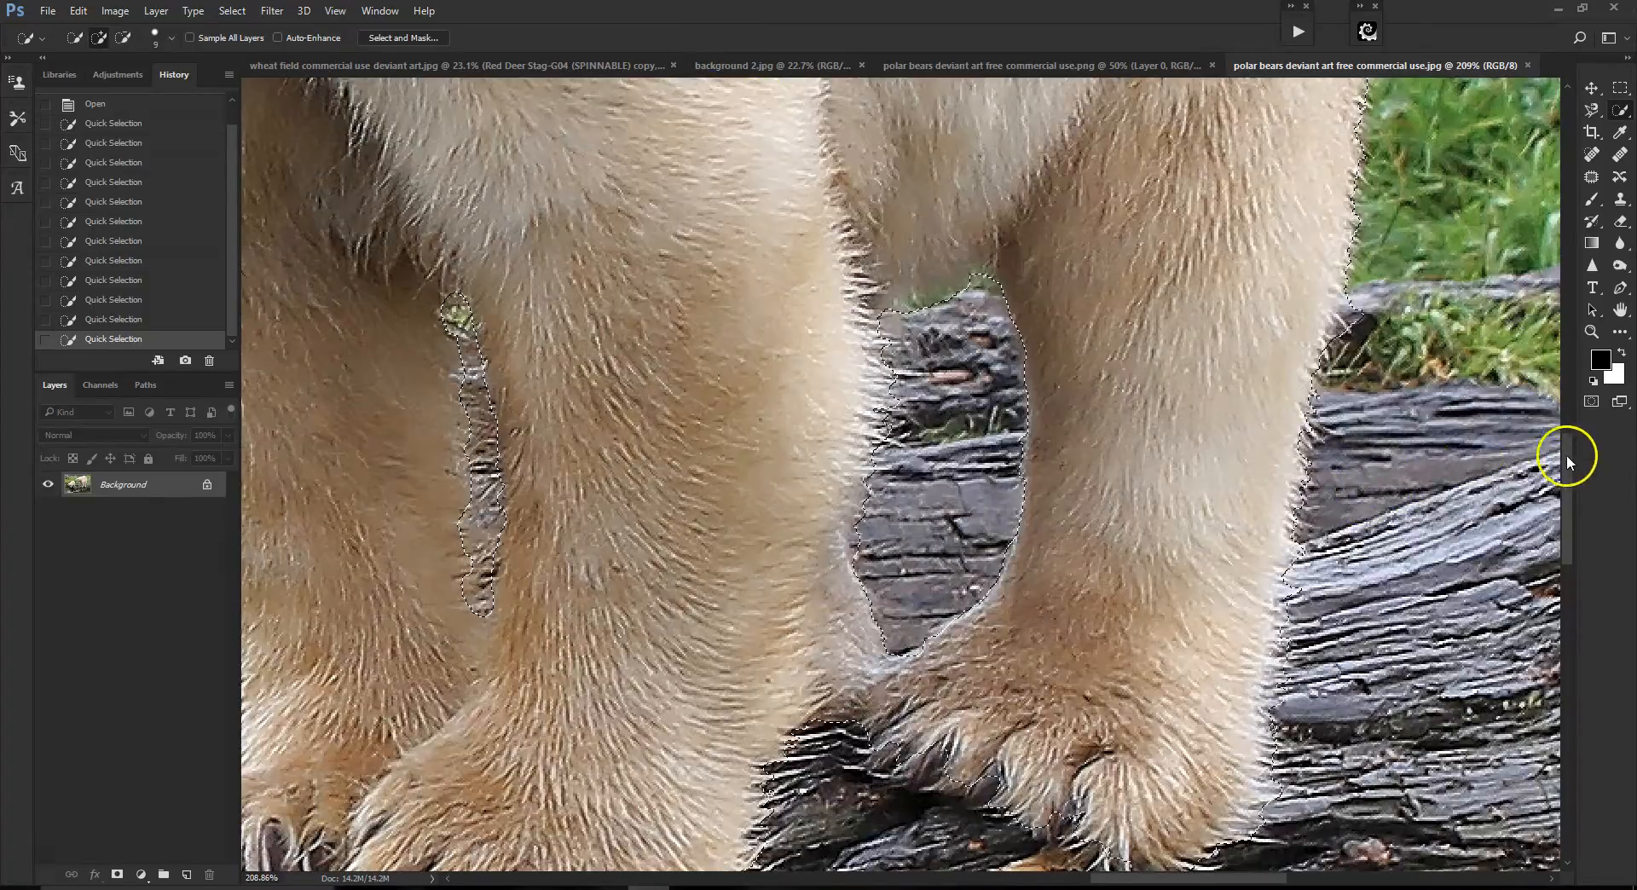
{"action": "scroll", "coordinate": [1568, 453], "scroll_direction": "up", "scroll_amount": 3}
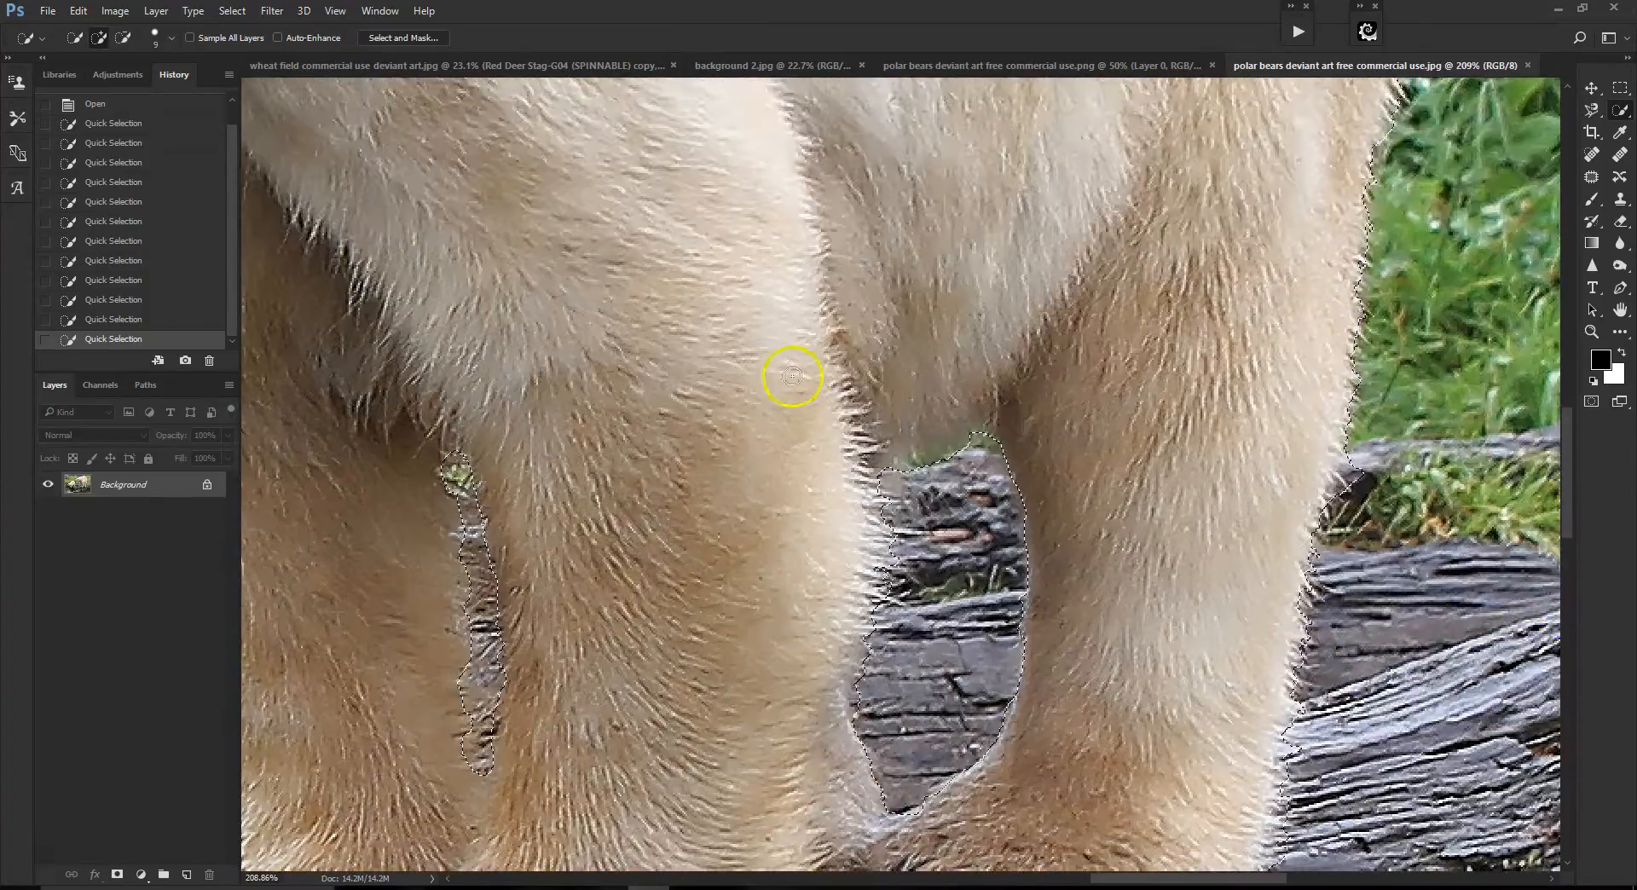
{"action": "left_click", "coordinate": [1354, 469], "text": "alt"}
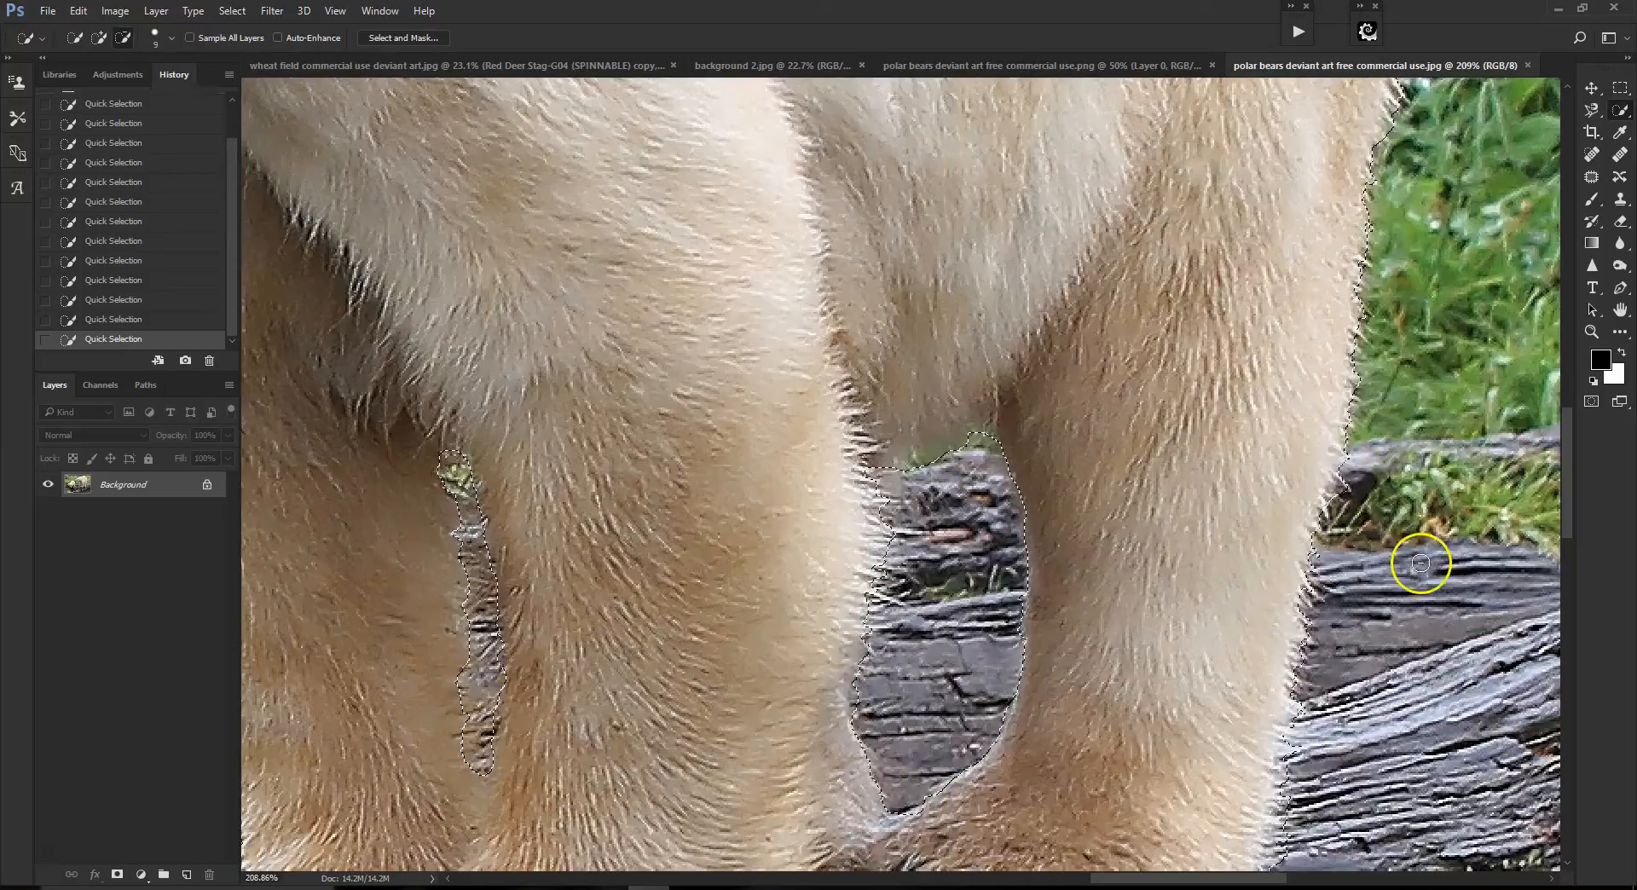
- Subtract the patch of grass in front of the large bear's brow and muzzle from the selection
{"action": "left_click_drag", "start_coordinate": [1573, 469], "coordinate": [1569, 293]}
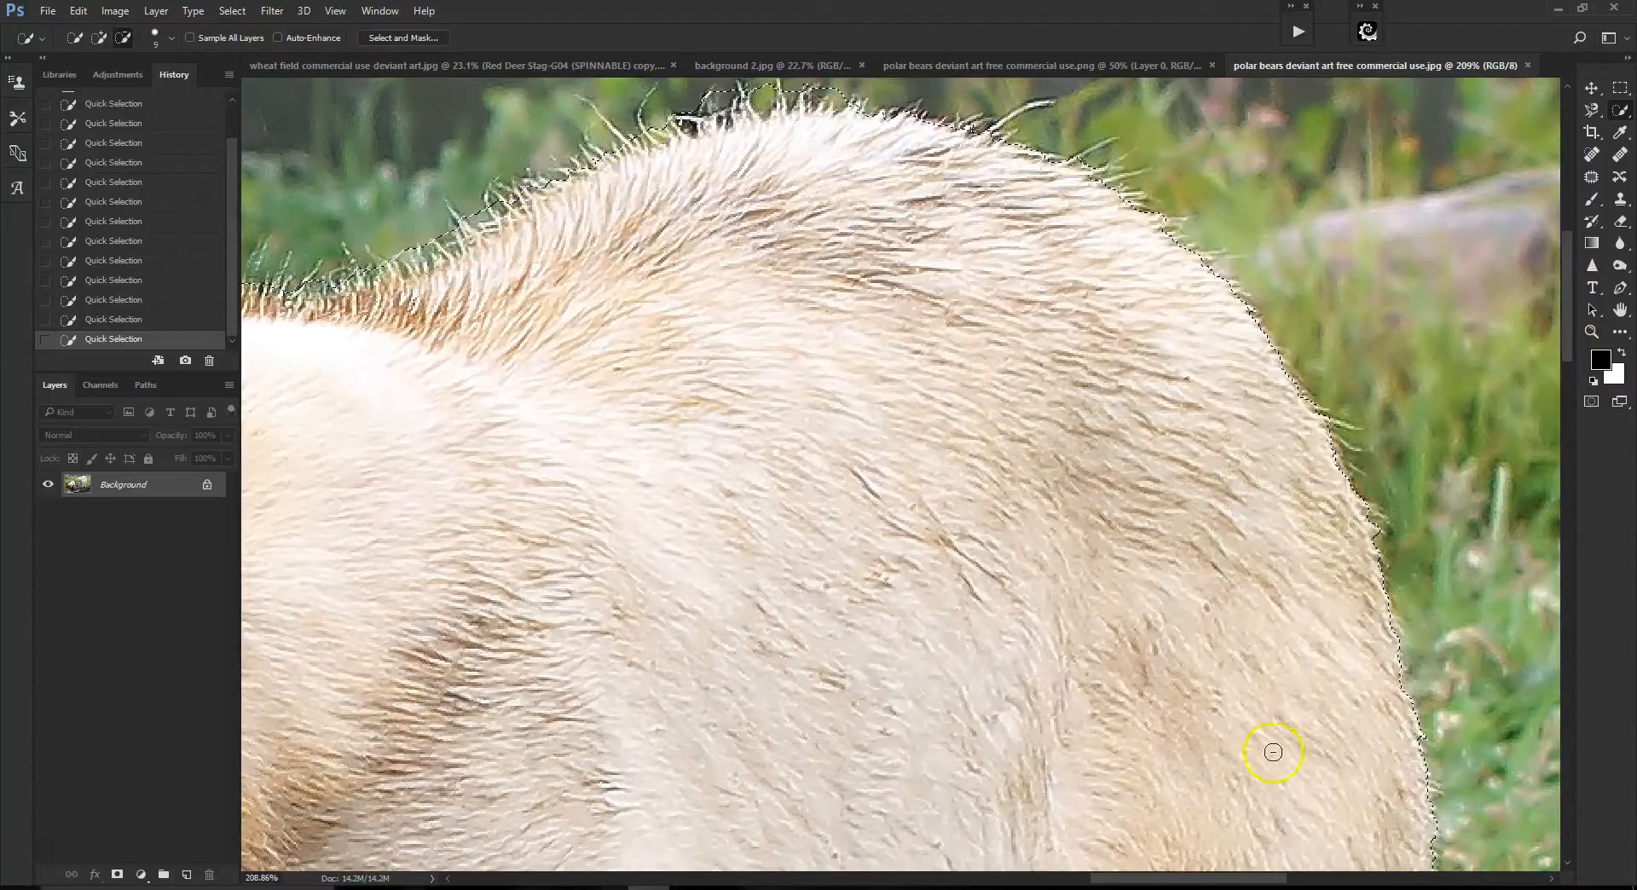
{"action": "left_click_drag", "start_coordinate": [1210, 878], "coordinate": [1147, 878]}
{"action": "scroll", "coordinate": [1100, 863], "scroll_direction": "down", "scroll_amount": 3}
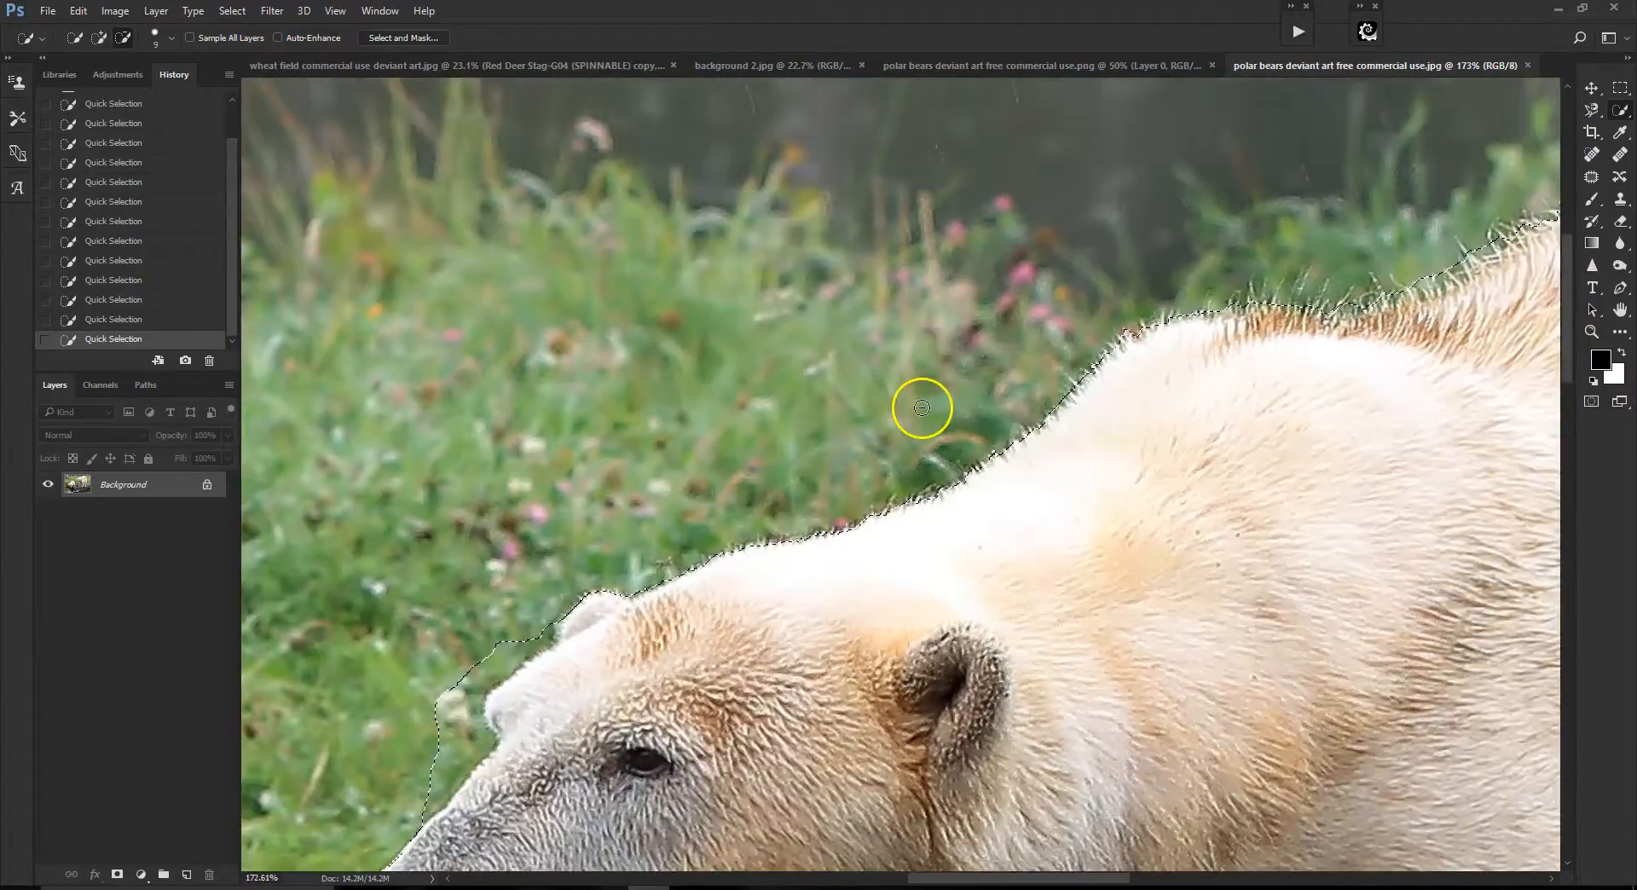
{"action": "scroll", "coordinate": [589, 635], "scroll_direction": "up", "scroll_amount": 1}
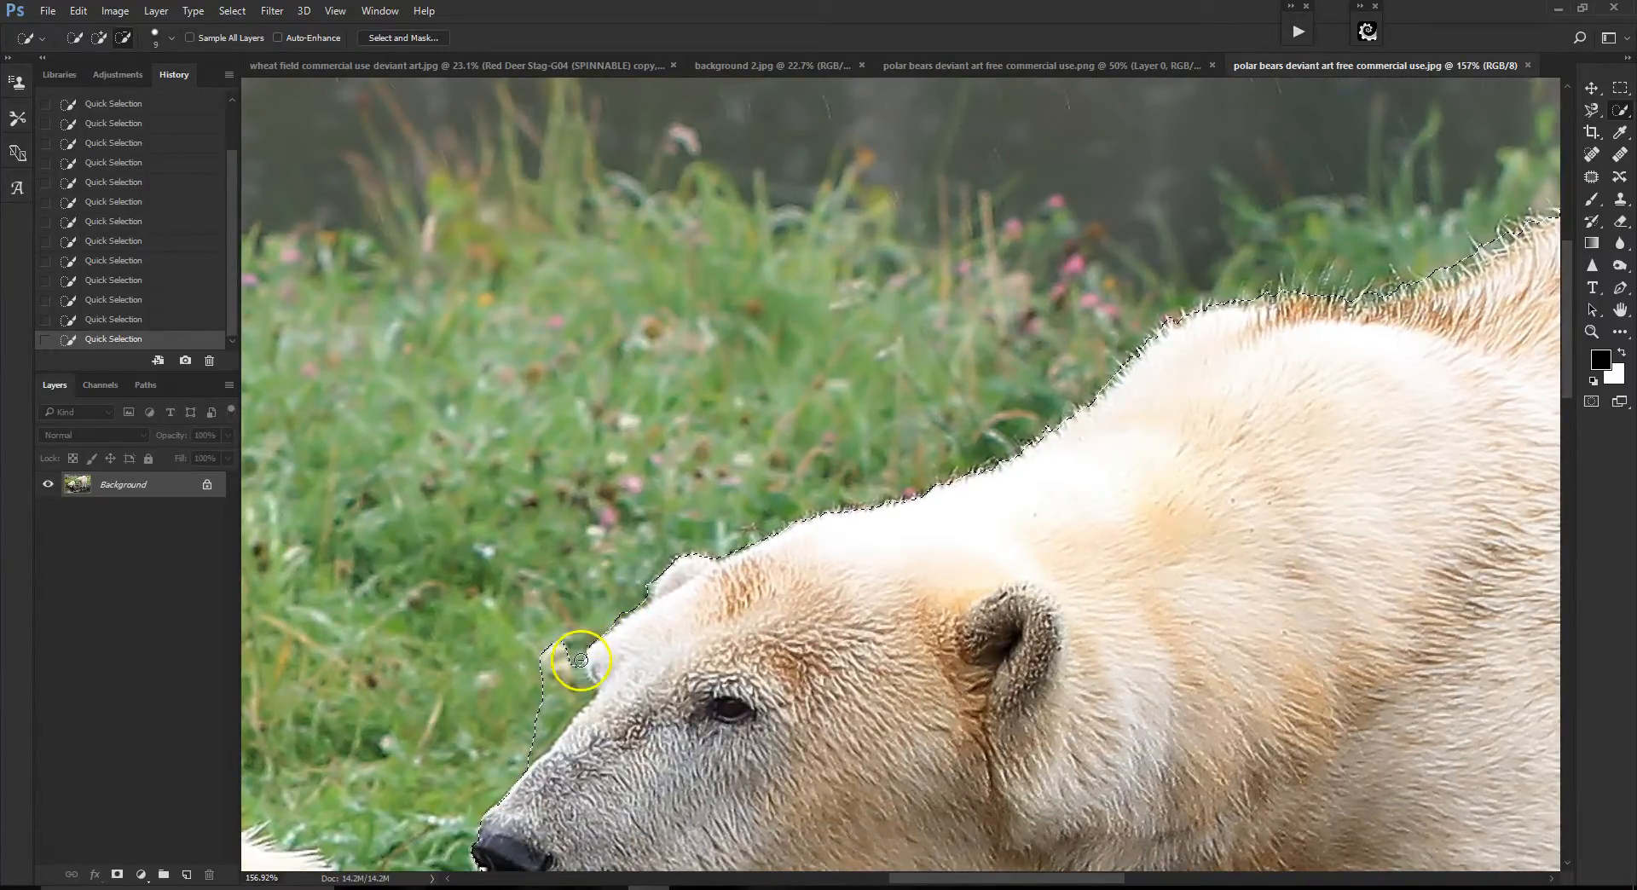
{"action": "left_click_drag", "start_coordinate": [577, 701], "coordinate": [559, 713]}
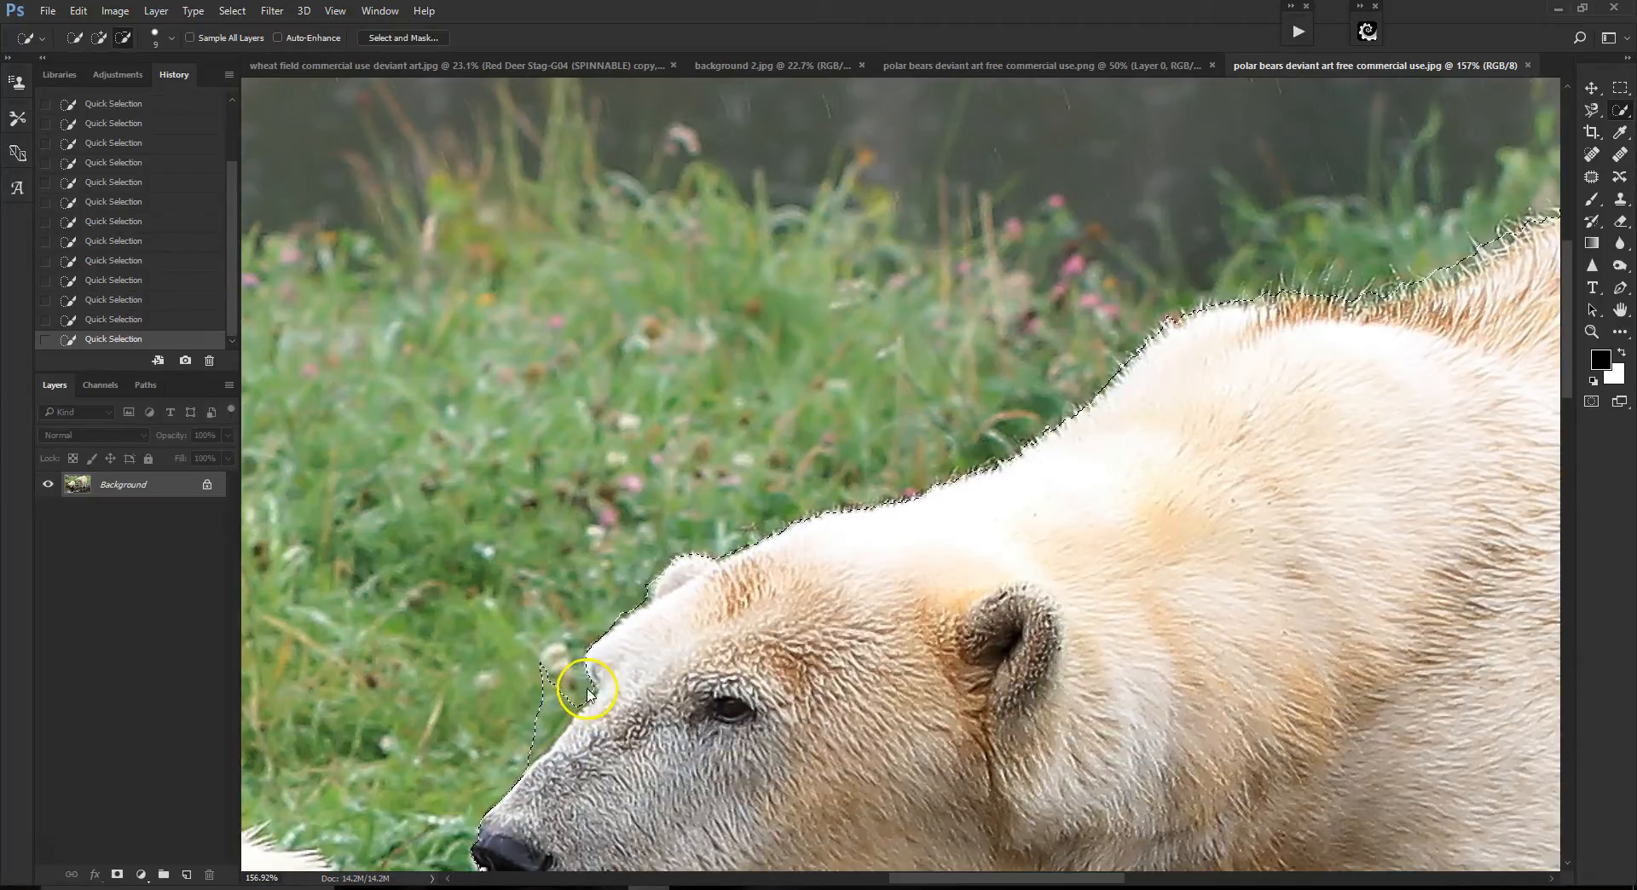
{"action": "left_click_drag", "start_coordinate": [550, 731], "coordinate": [534, 746]}
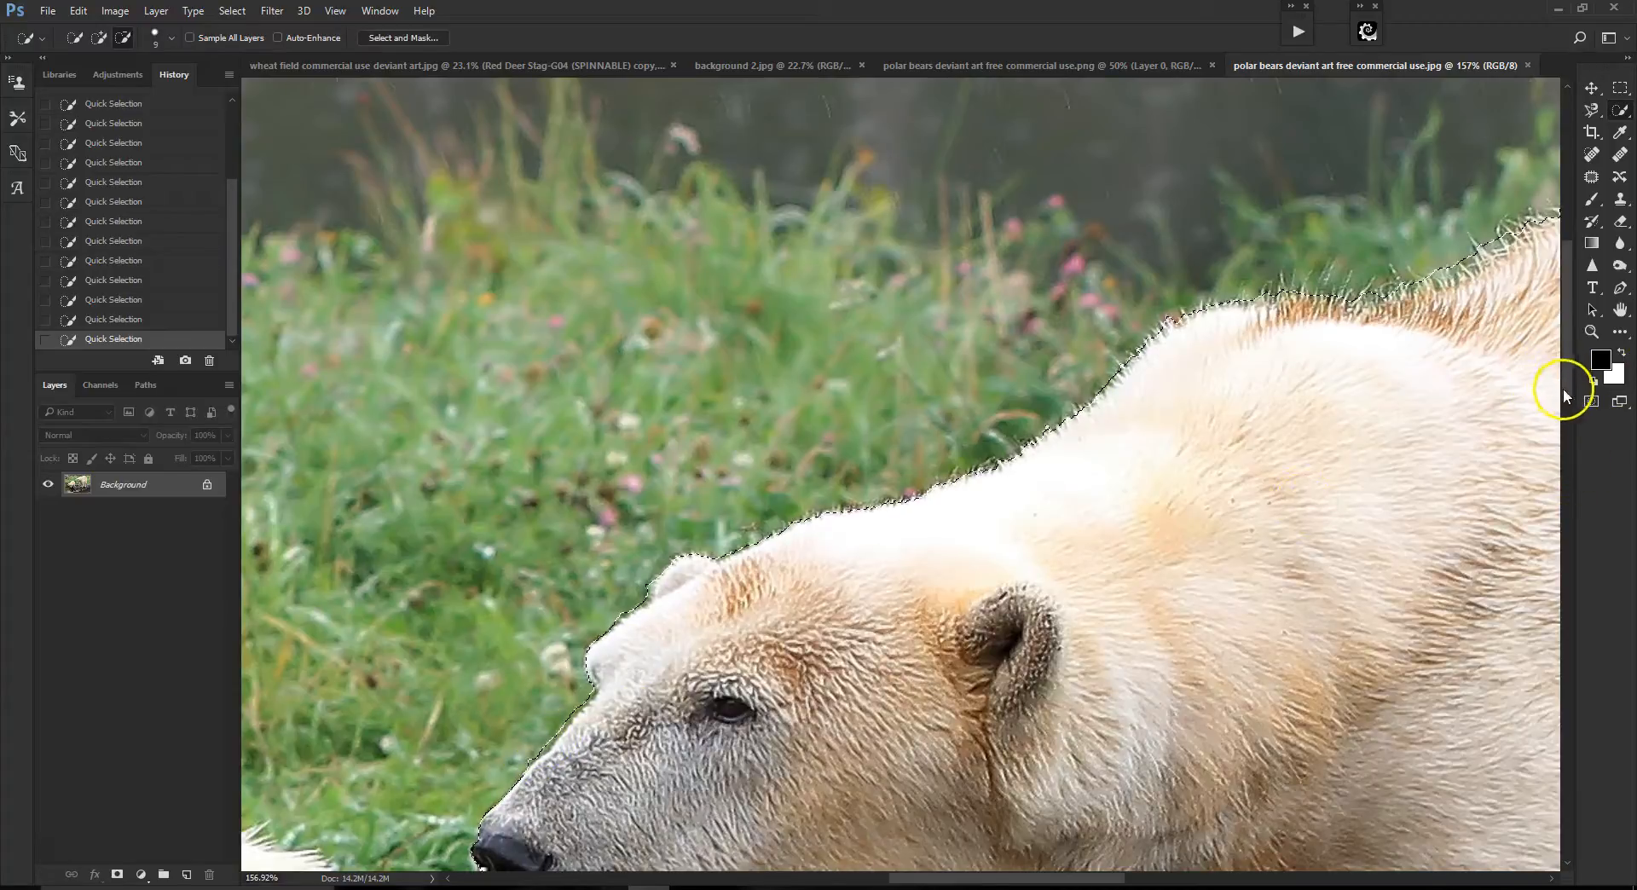
- Subtract the excess grass beneath the large bear's chin and throat from the selection
{"action": "left_click_drag", "start_coordinate": [1567, 389], "coordinate": [1566, 422]}
{"action": "scroll", "coordinate": [1569, 439], "scroll_direction": "down", "scroll_amount": 1}
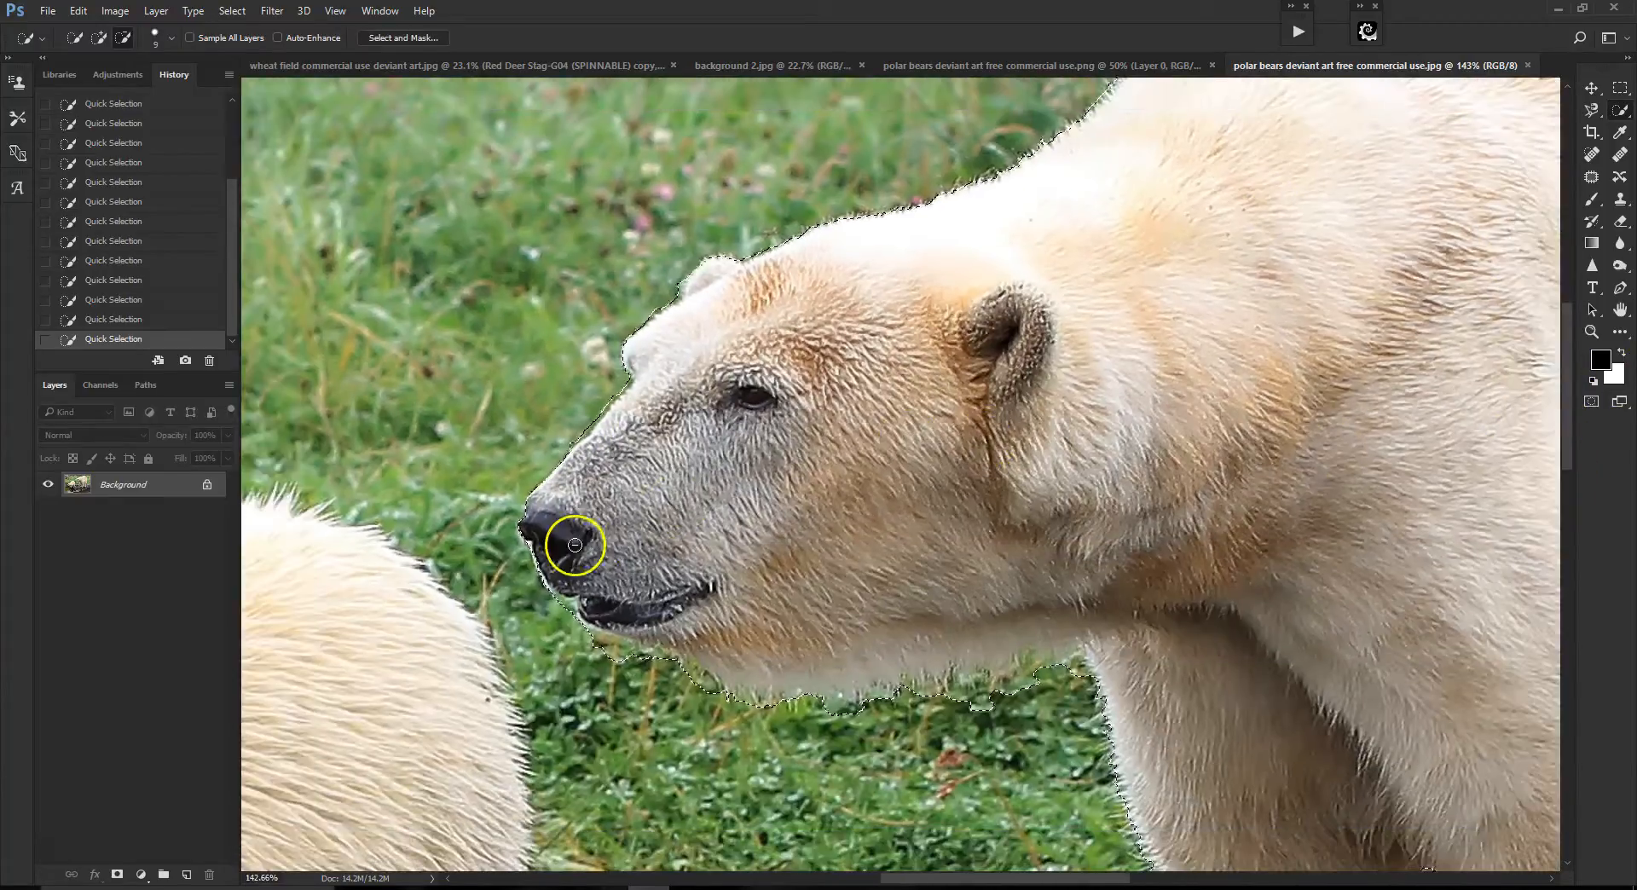
{"action": "scroll", "coordinate": [576, 579], "scroll_direction": "up", "scroll_amount": 2}
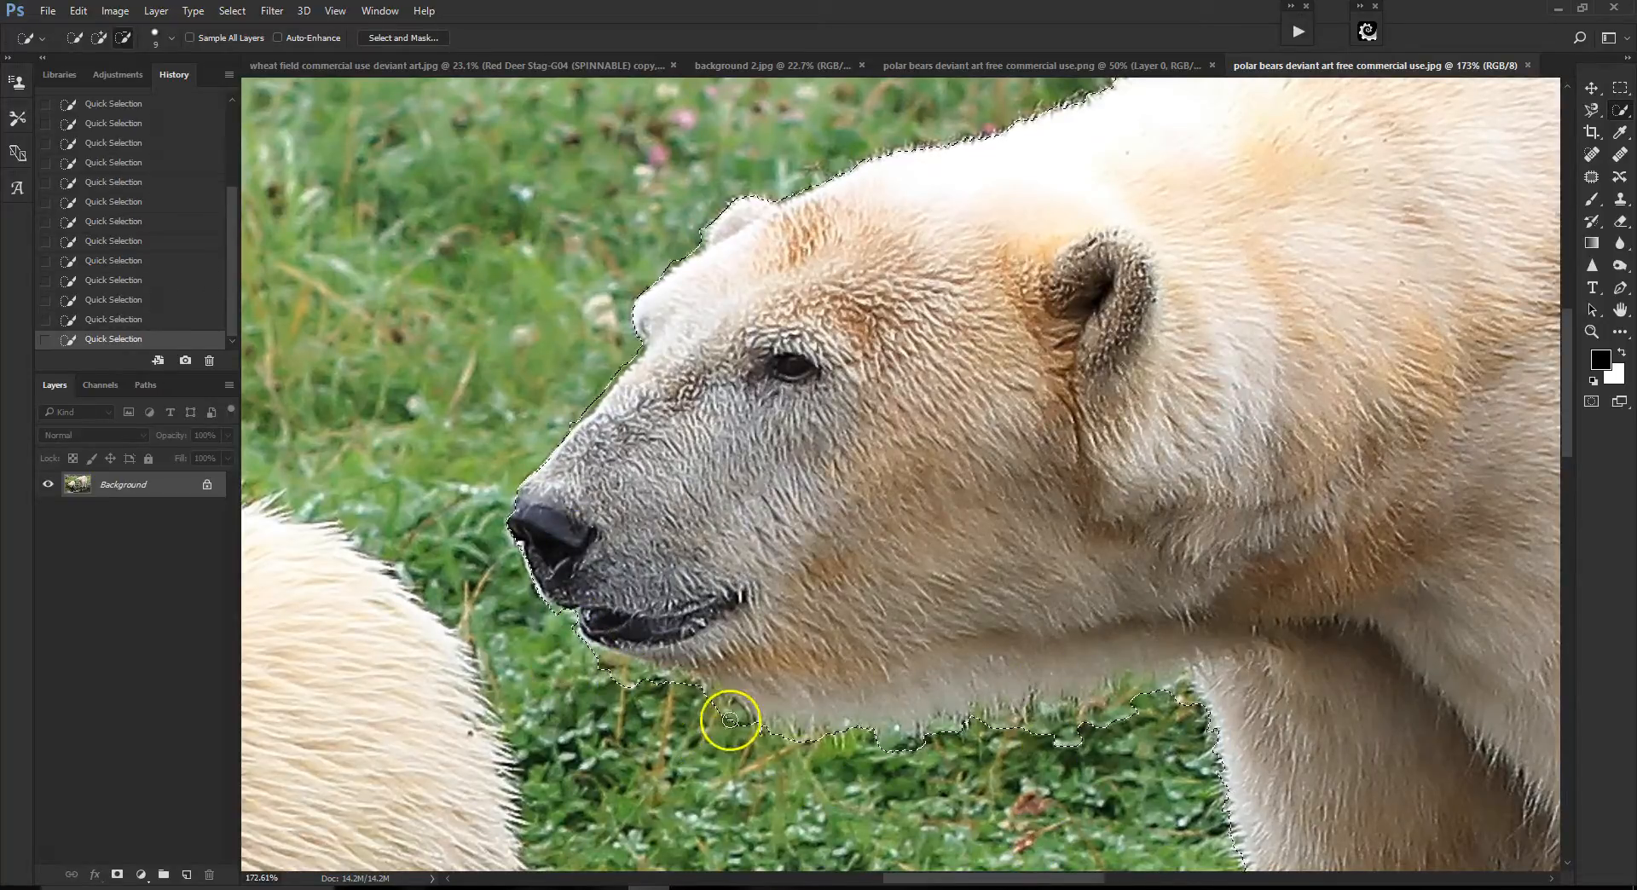
{"action": "mouse_move", "coordinate": [1570, 417]}
{"action": "left_mouse_down"}
{"action": "mouse_move", "coordinate": [1553, 511]}
{"action": "mouse_move", "coordinate": [1250, 464]}
{"action": "left_mouse_up"}
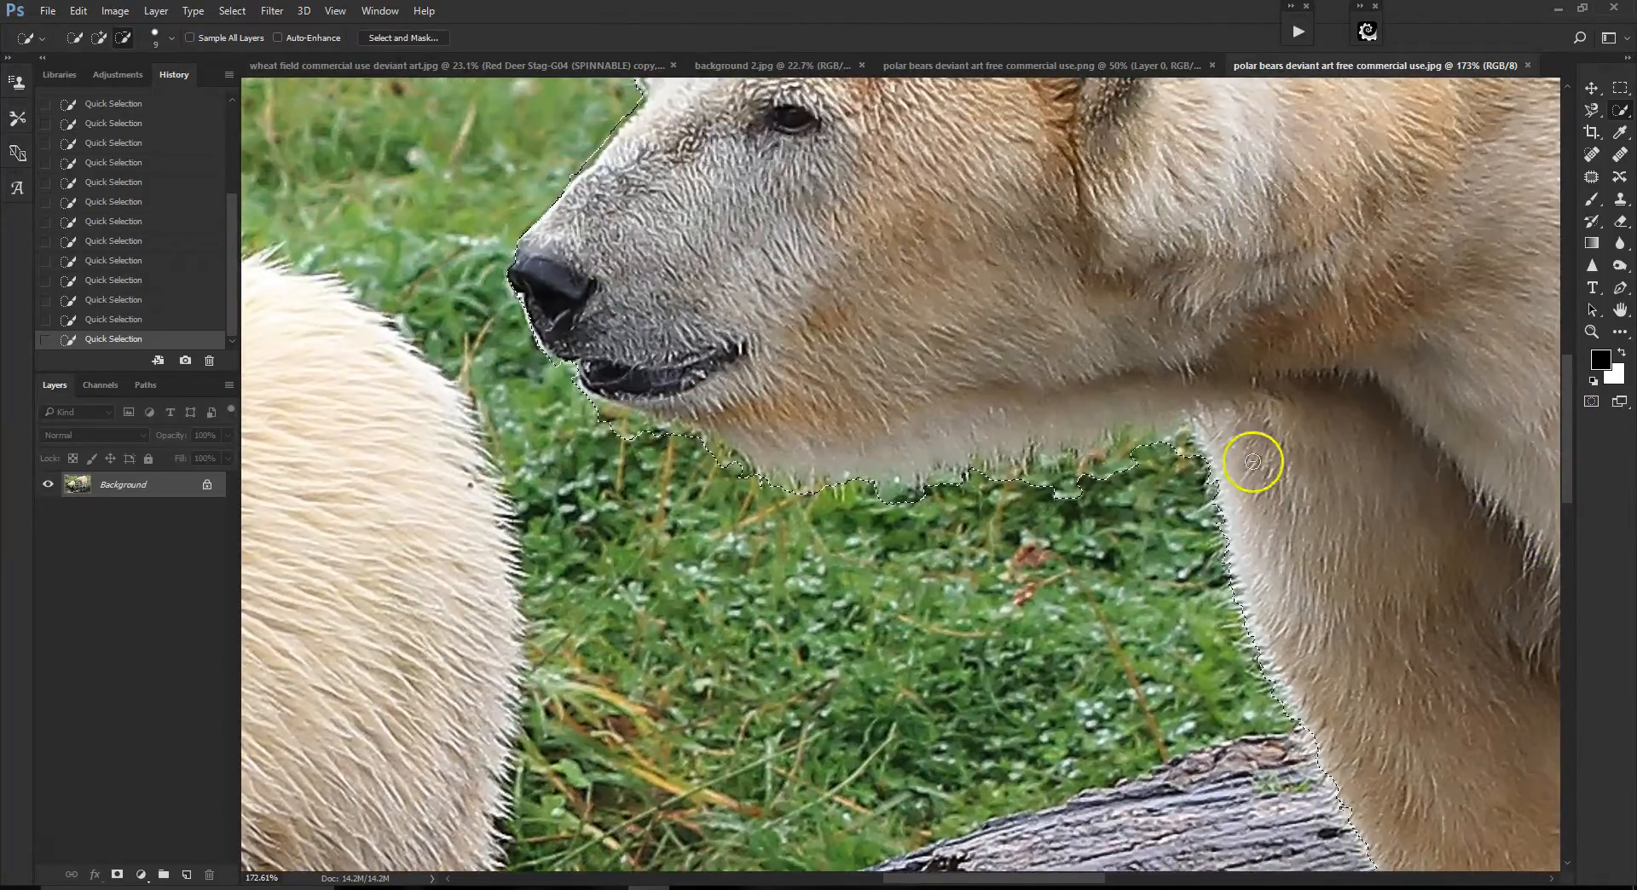
{"action": "left_click_drag", "start_coordinate": [1106, 473], "coordinate": [1126, 441]}
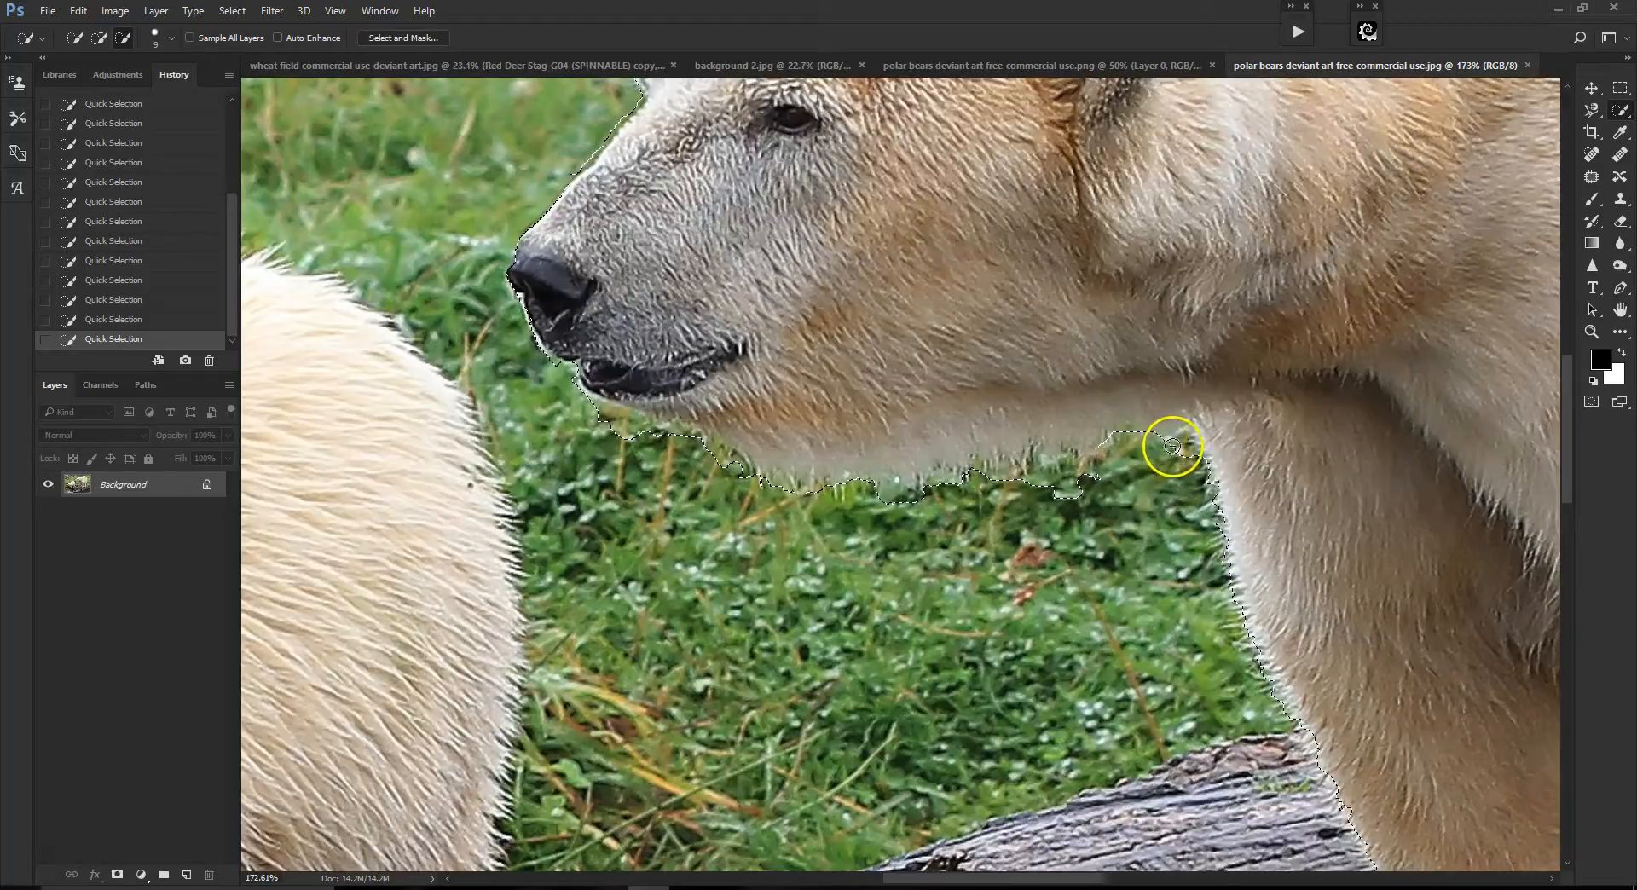
{"action": "mouse_move", "coordinate": [1183, 447]}
{"action": "left_mouse_down"}
{"action": "mouse_move", "coordinate": [1083, 505]}
{"action": "mouse_move", "coordinate": [1064, 455]}
{"action": "mouse_move", "coordinate": [1024, 483]}
{"action": "mouse_move", "coordinate": [888, 489]}
{"action": "left_mouse_up"}
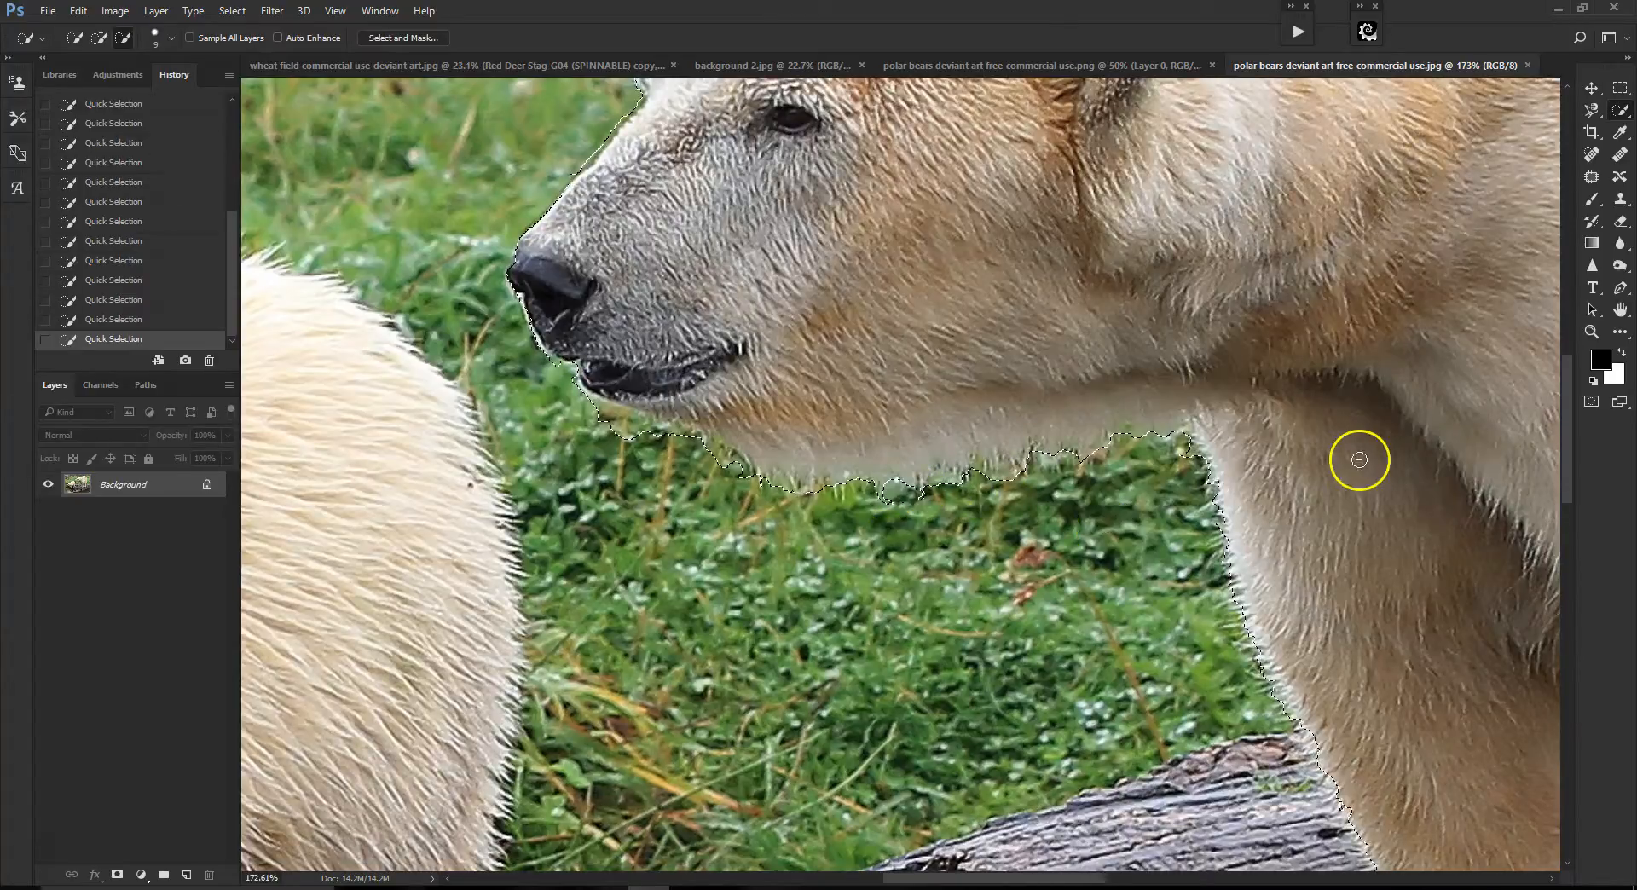
- Check the whole large bear selection and open it in Select and Mask for edge refinement
{"action": "scroll", "coordinate": [1493, 494], "scroll_direction": "down", "scroll_amount": 3}
{"action": "scroll", "coordinate": [1493, 495], "scroll_direction": "down", "scroll_amount": 3}
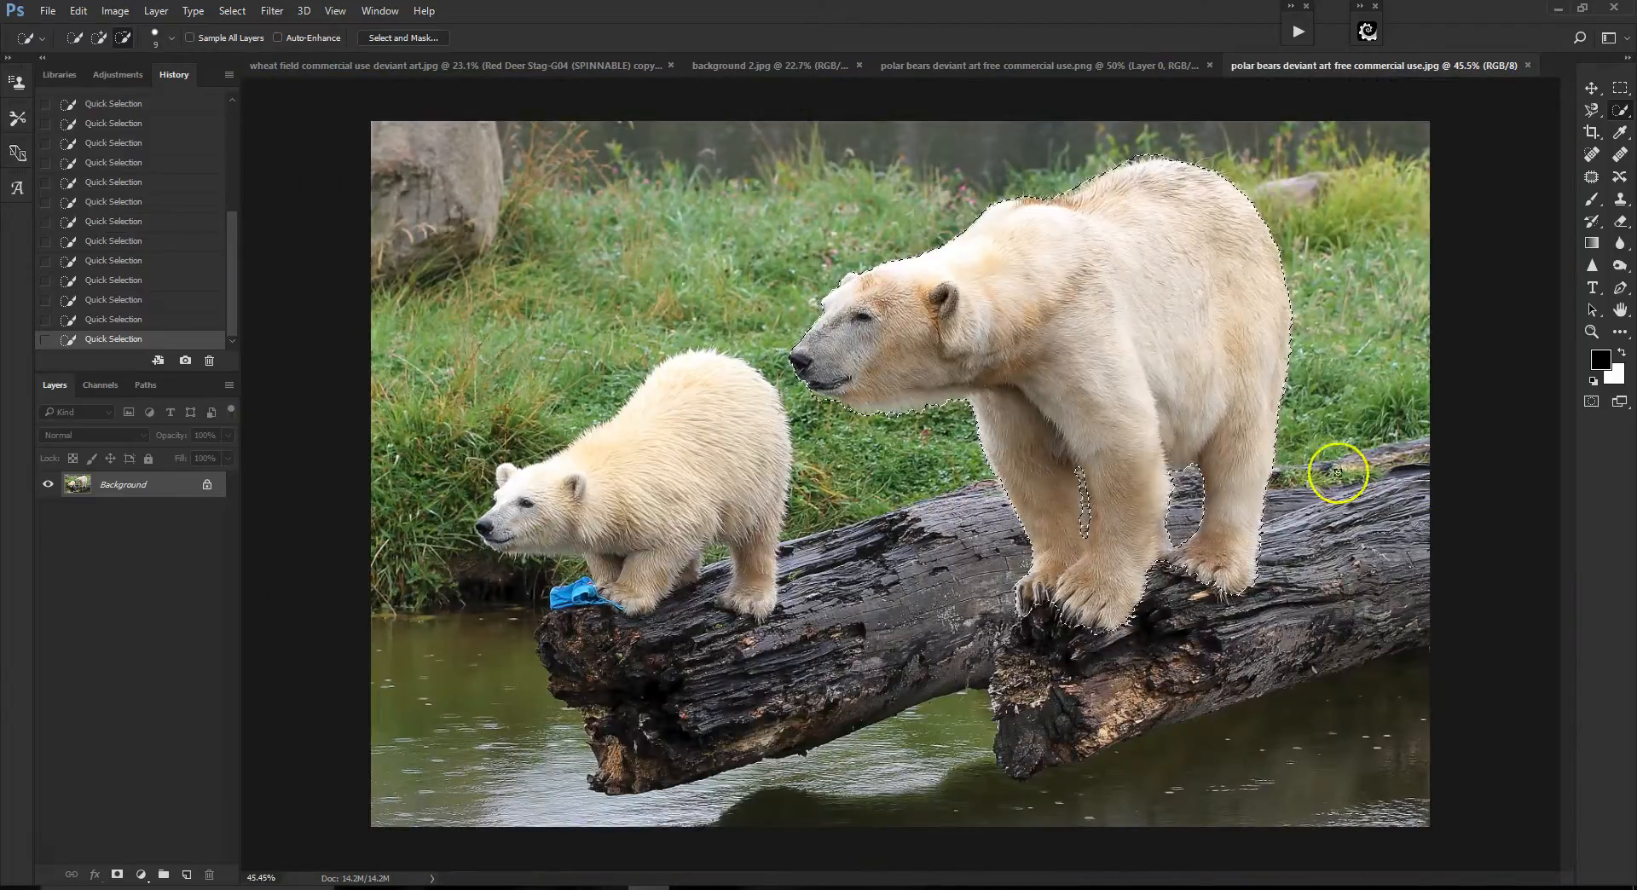
{"action": "scroll", "coordinate": [1320, 418], "scroll_direction": "up", "scroll_amount": 1}
{"action": "scroll", "coordinate": [1317, 418], "scroll_direction": "down", "scroll_amount": 1}
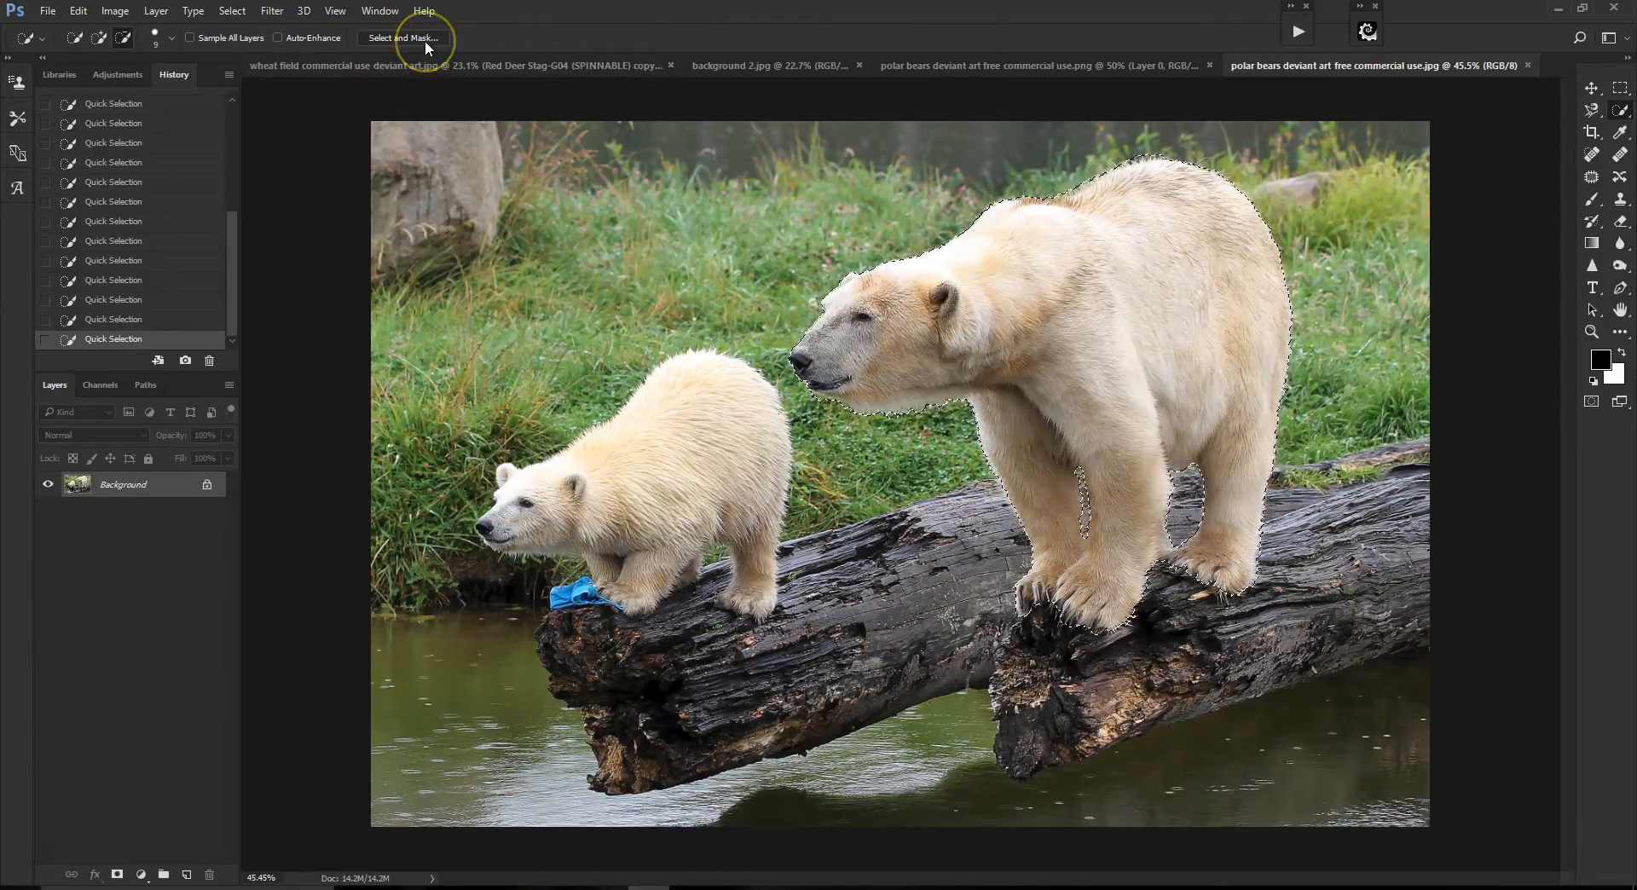
{"action": "left_click", "coordinate": [403, 37]}
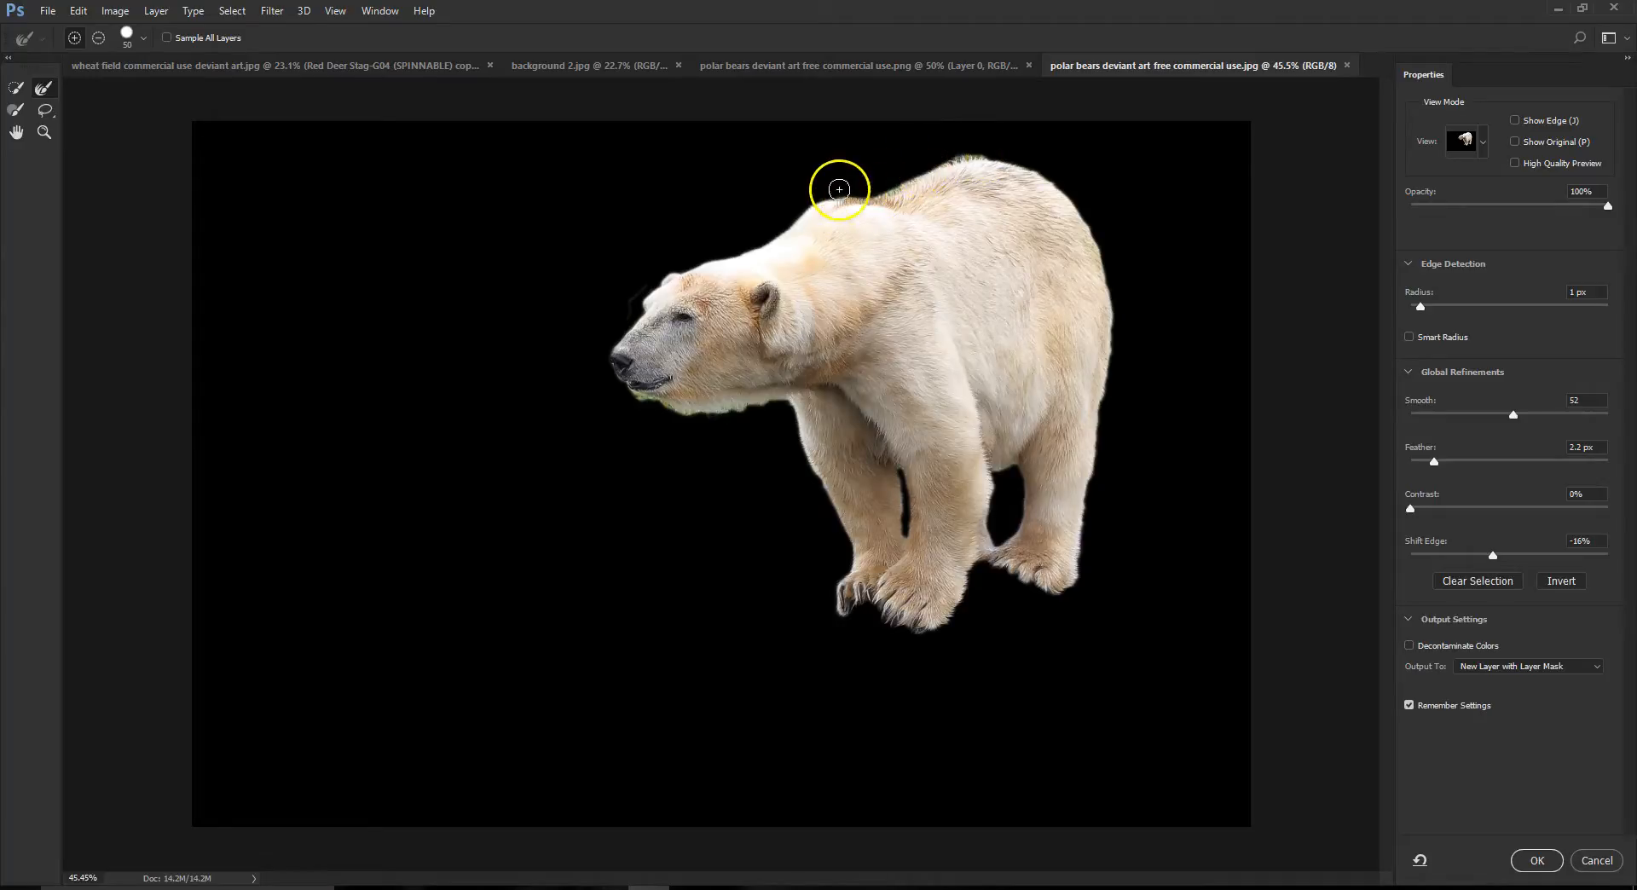
{"action": "scroll", "coordinate": [804, 316], "scroll_direction": "up", "scroll_amount": 2}
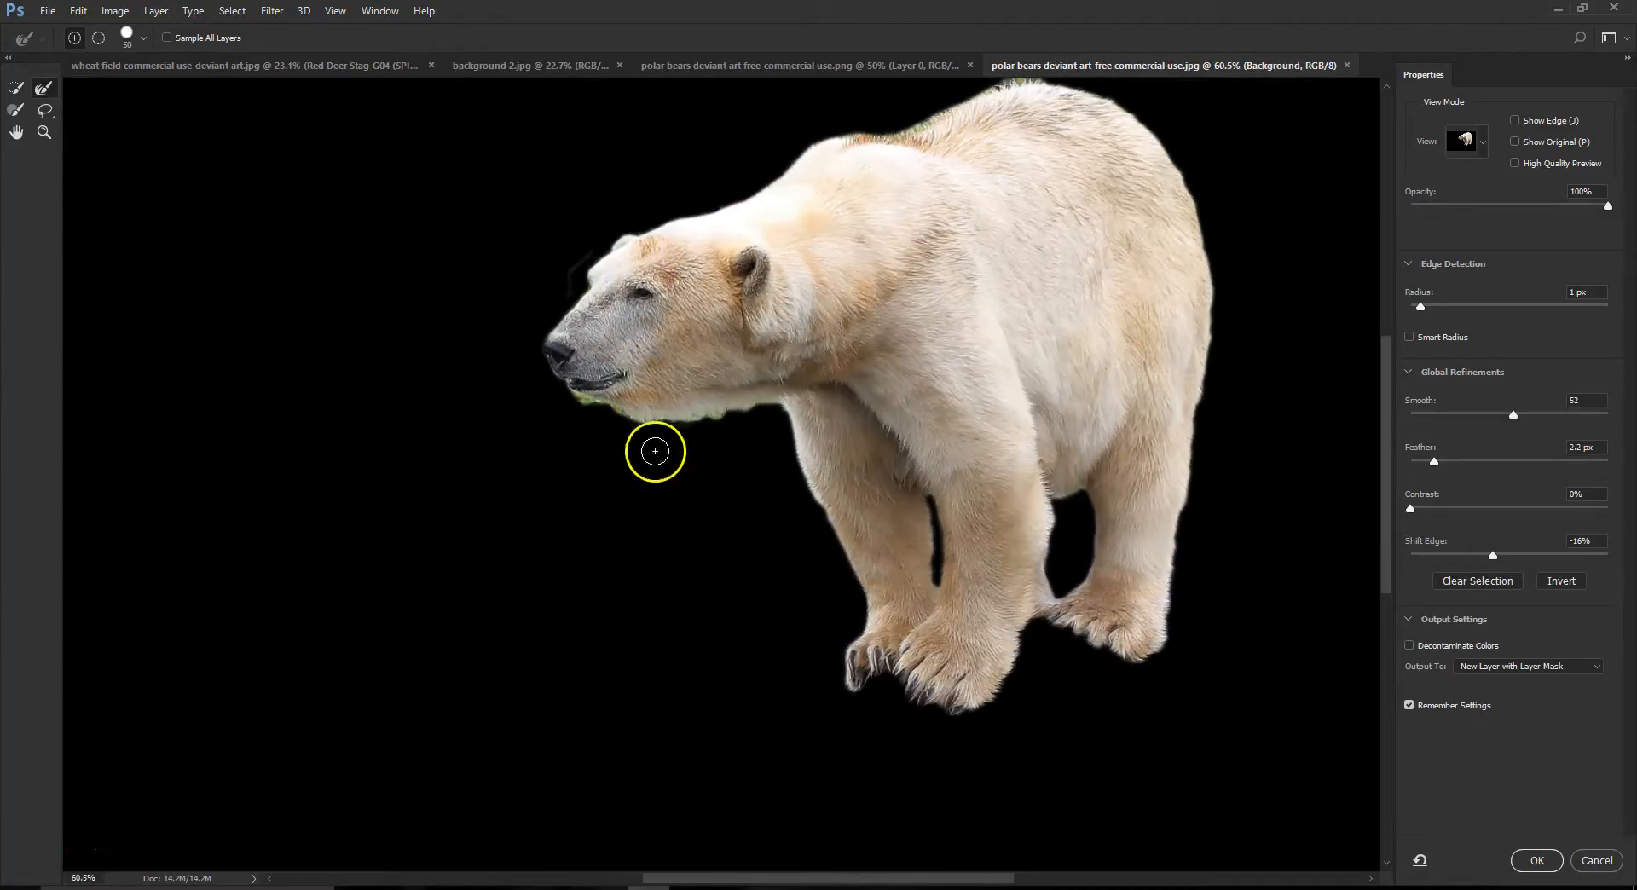
{"action": "scroll", "coordinate": [1159, 437], "scroll_direction": "down", "scroll_amount": 2}
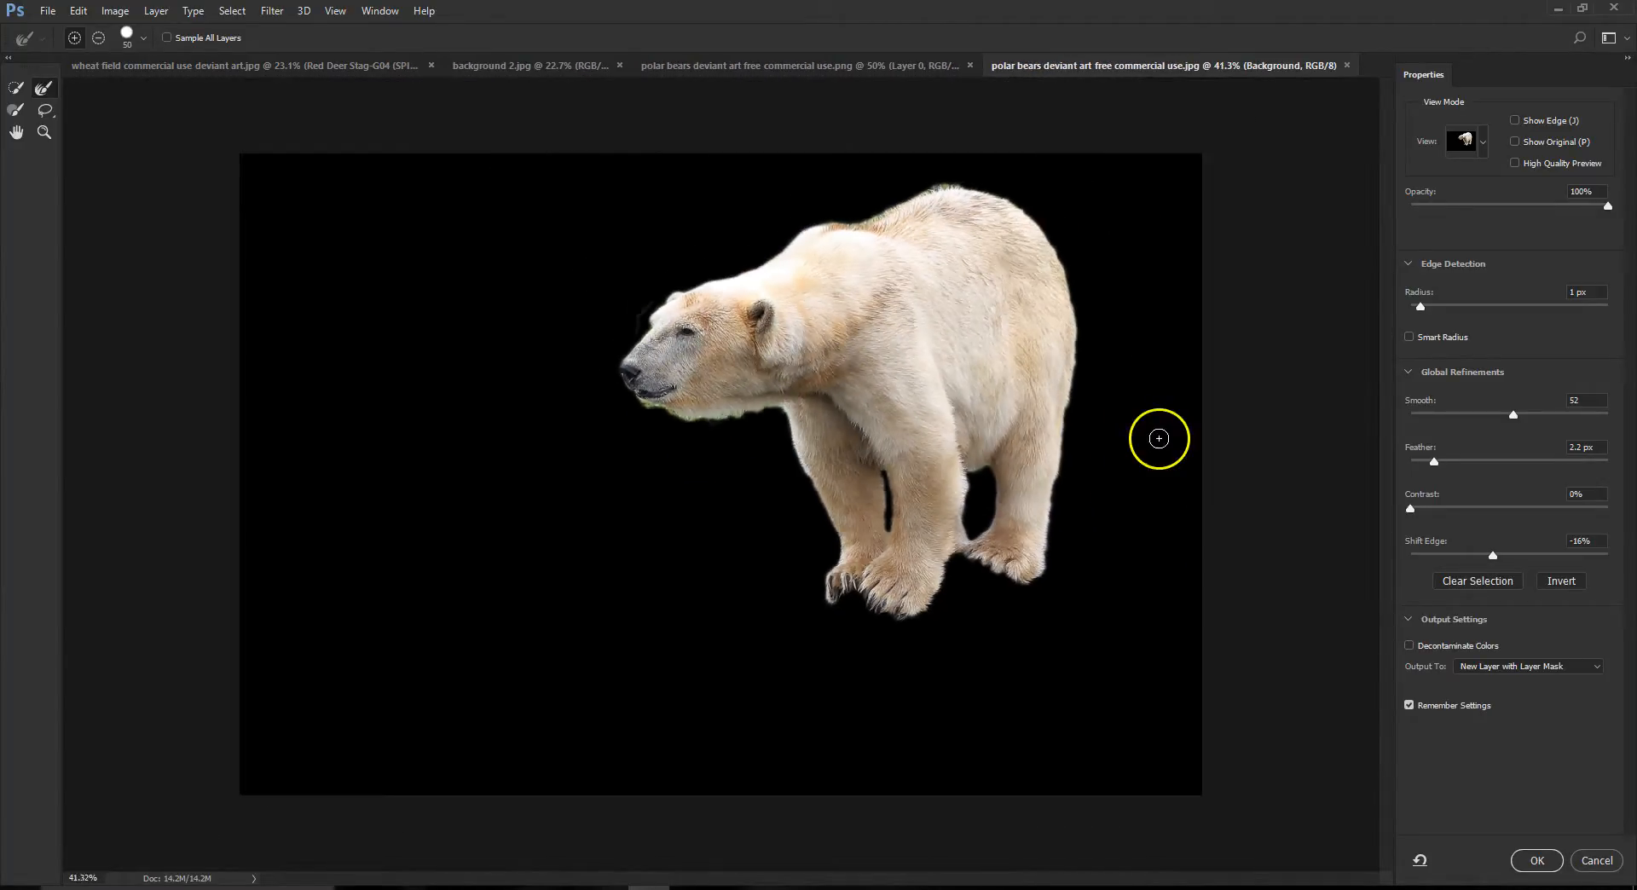
{"action": "left_click", "coordinate": [1592, 861]}
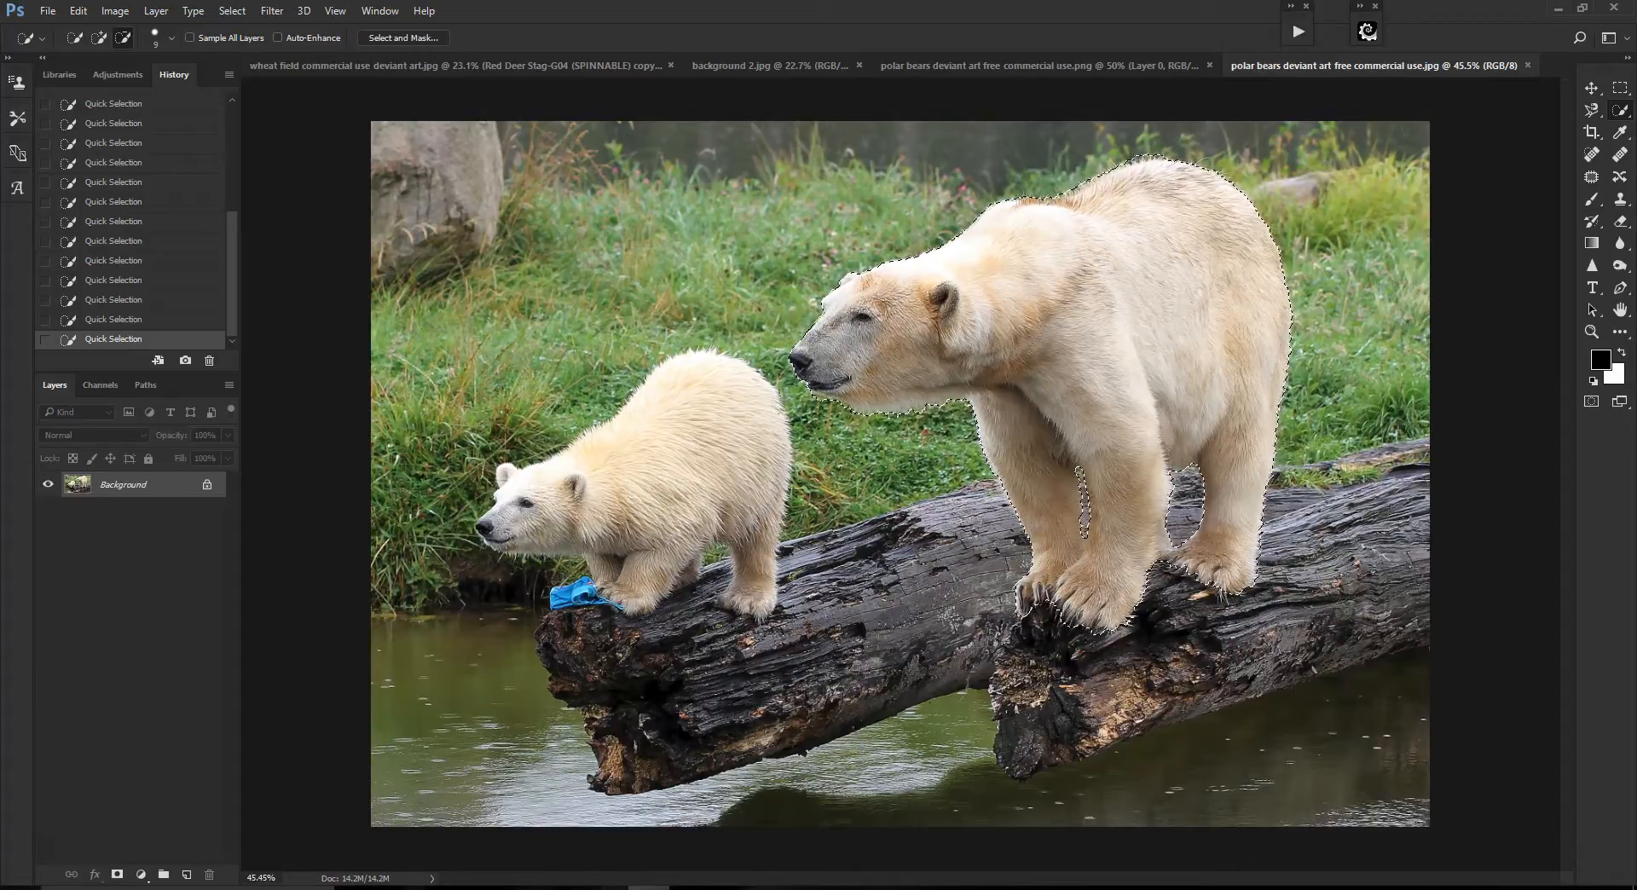
- Open the legacy Refine Edge dialog for the large bear selection and place it clear of the bear
{"action": "left_click", "coordinate": [233, 12]}
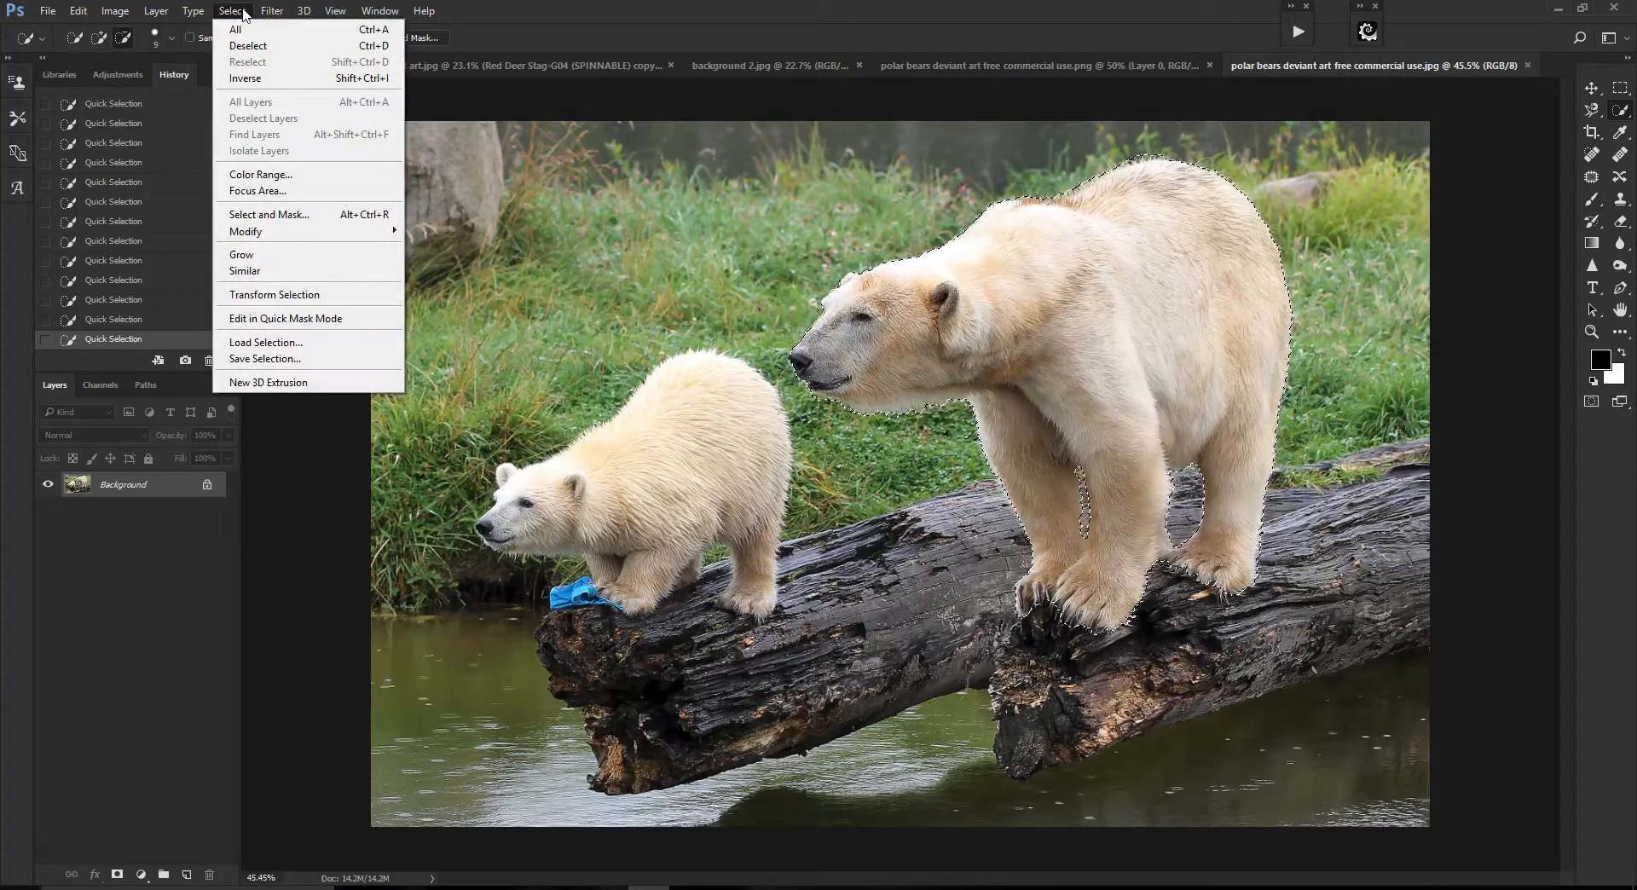
{"action": "left_click", "coordinate": [277, 223], "text": "shift"}
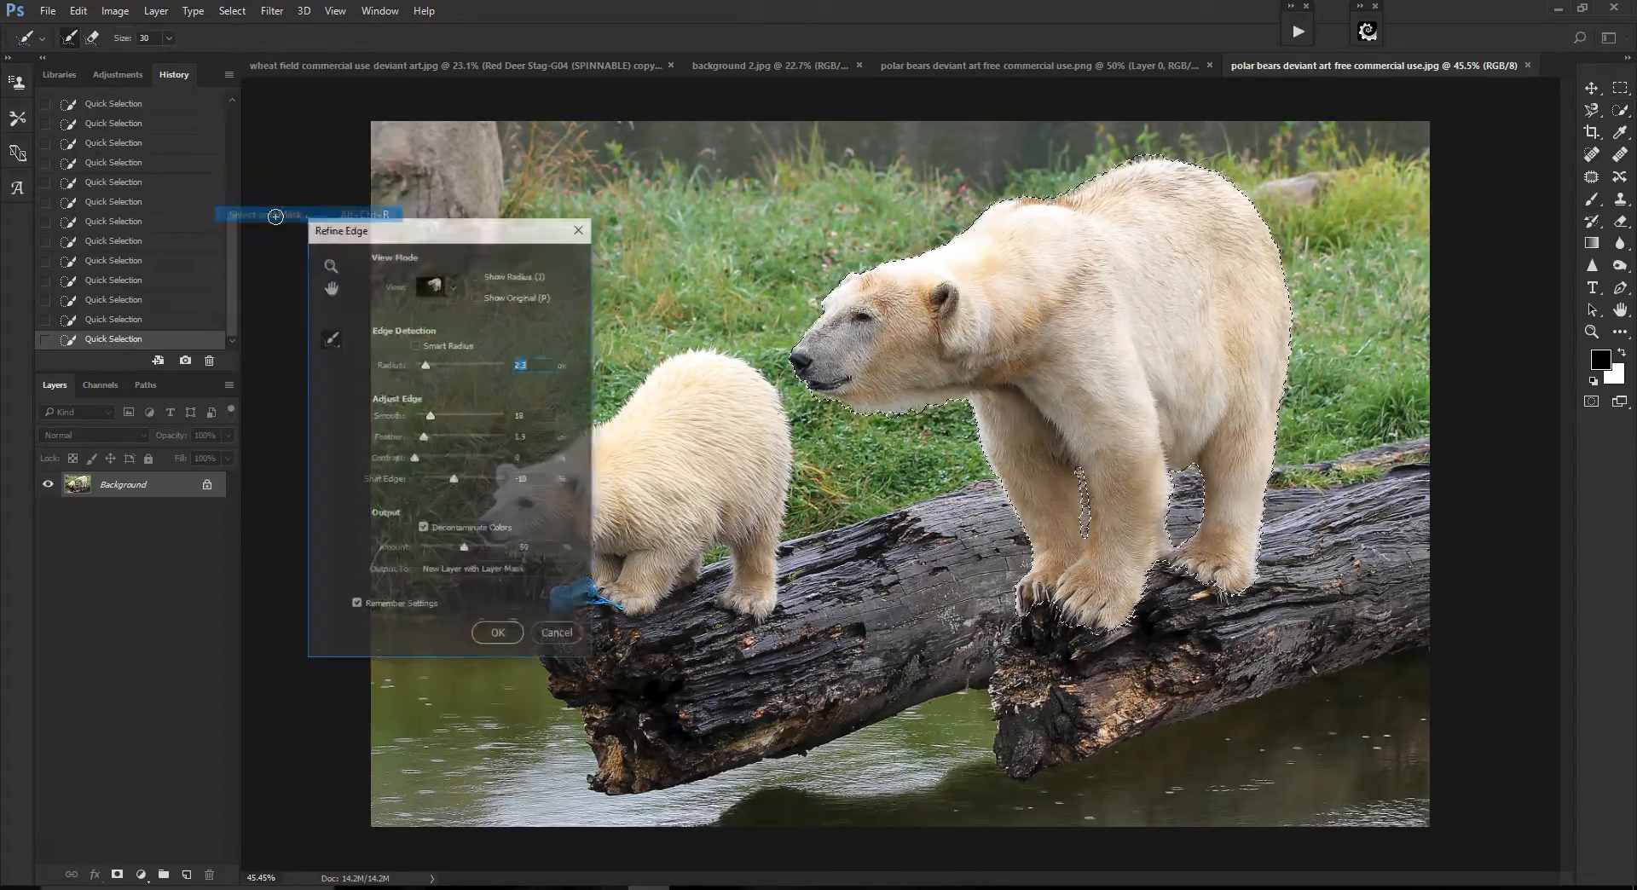
{"action": "left_click_drag", "start_coordinate": [432, 227], "coordinate": [526, 230]}
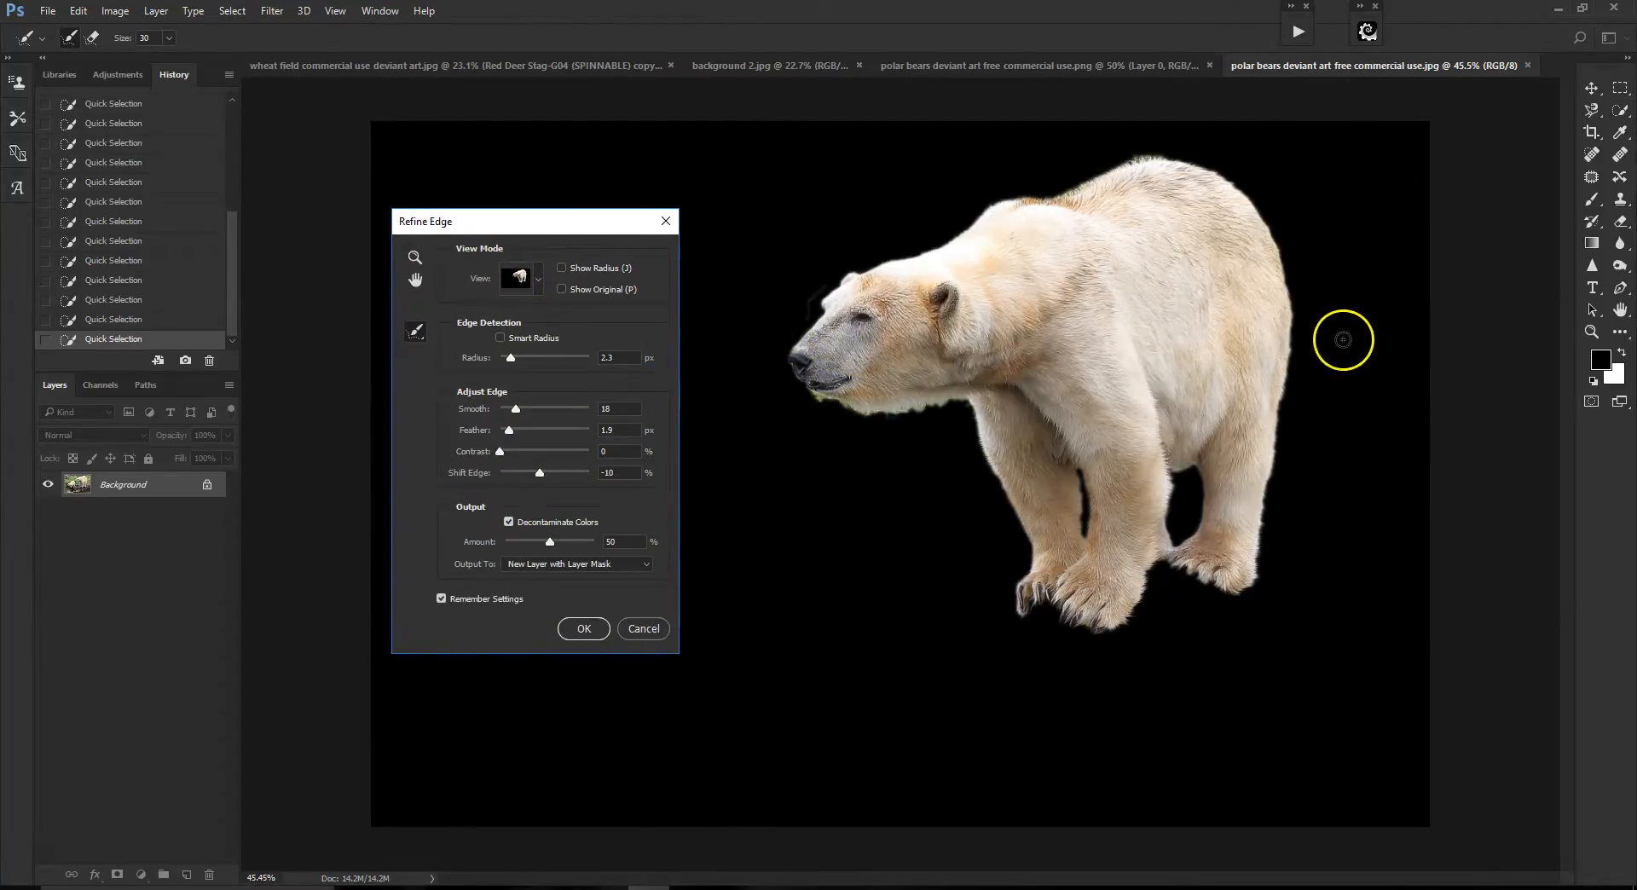
- Brush the Refine Radius tool along the large bear's back from the highest point down to the neck to refine the fur edge
{"action": "key", "text": "ctrl+plus"}
{"action": "key", "text": "ctrl+plus"}
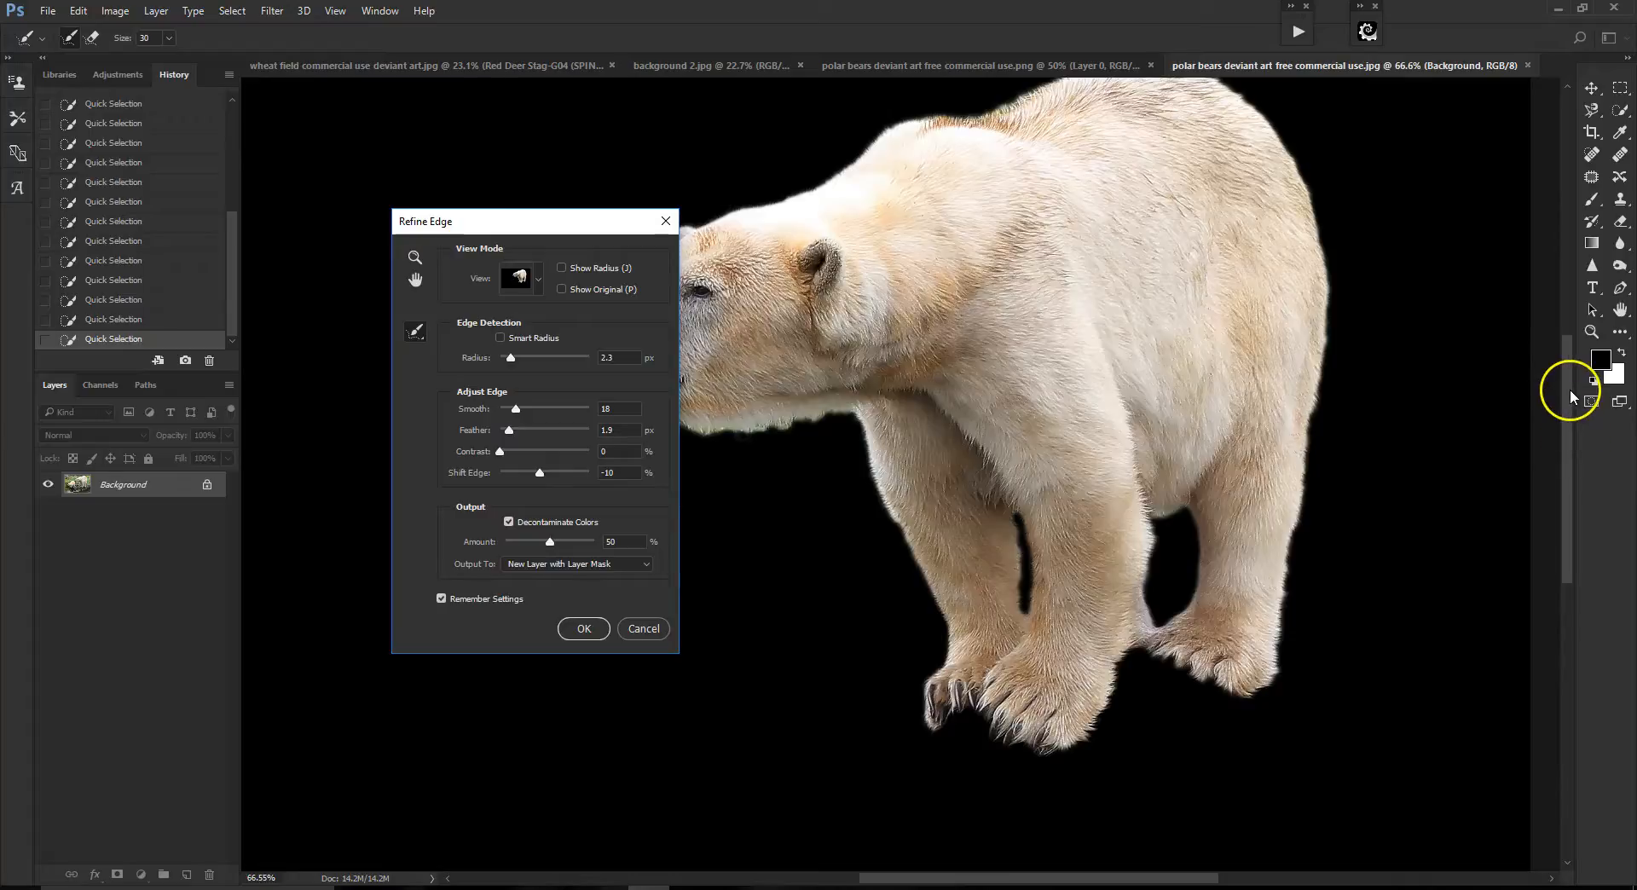
{"action": "scroll", "coordinate": [954, 264], "scroll_direction": "up", "scroll_amount": 1}
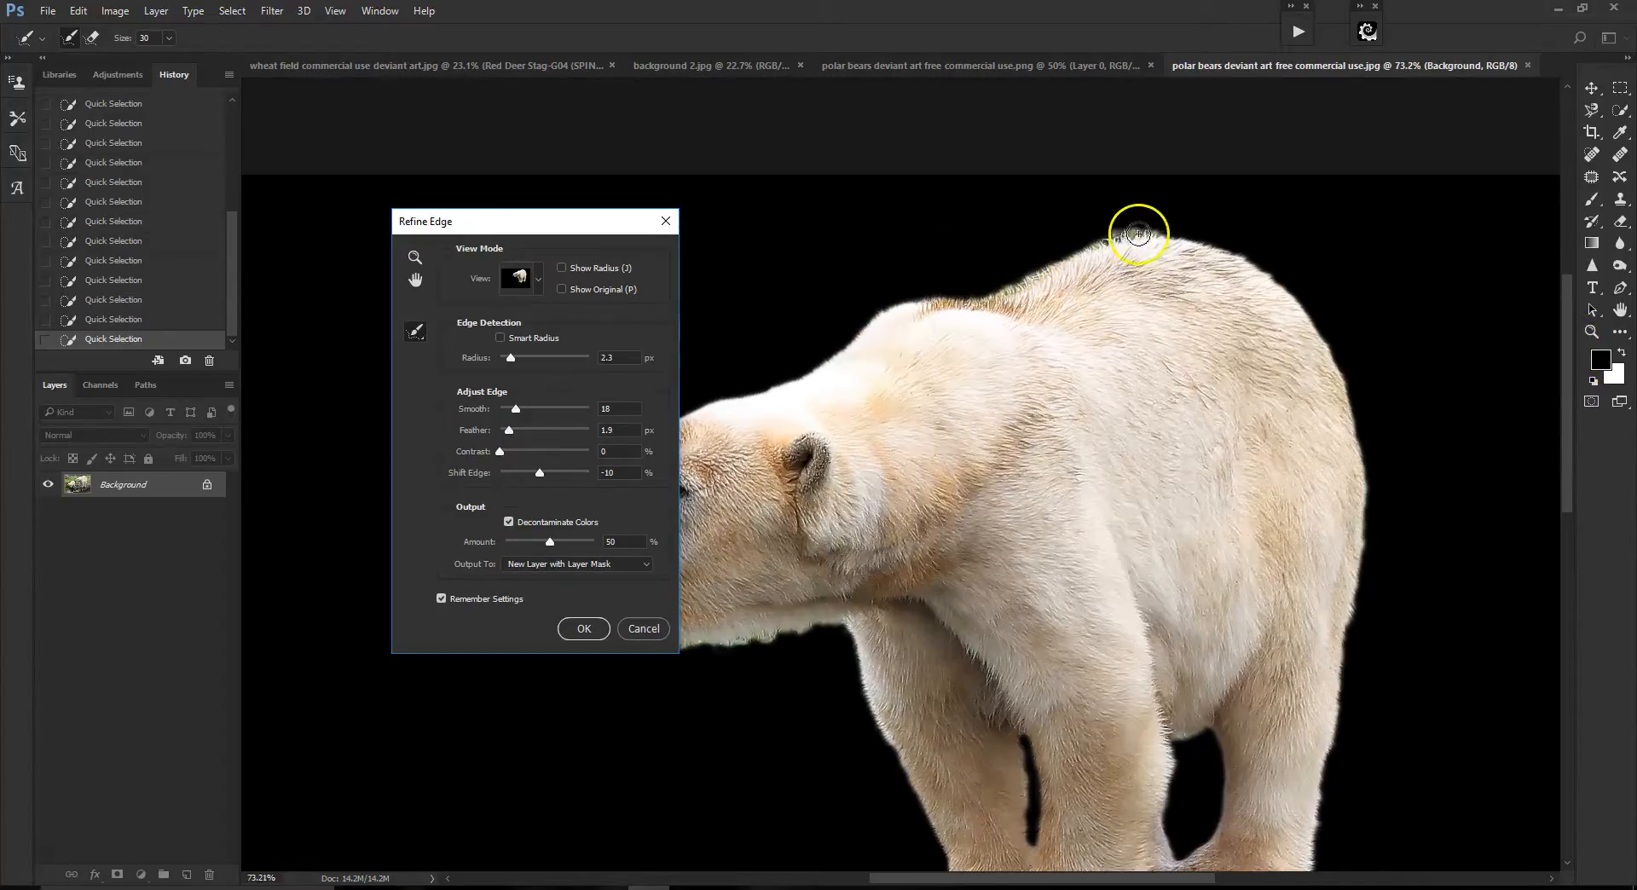
{"action": "mouse_move", "coordinate": [1136, 246]}
{"action": "left_mouse_down"}
{"action": "mouse_move", "coordinate": [977, 302]}
{"action": "mouse_move", "coordinate": [891, 314]}
{"action": "left_mouse_up"}
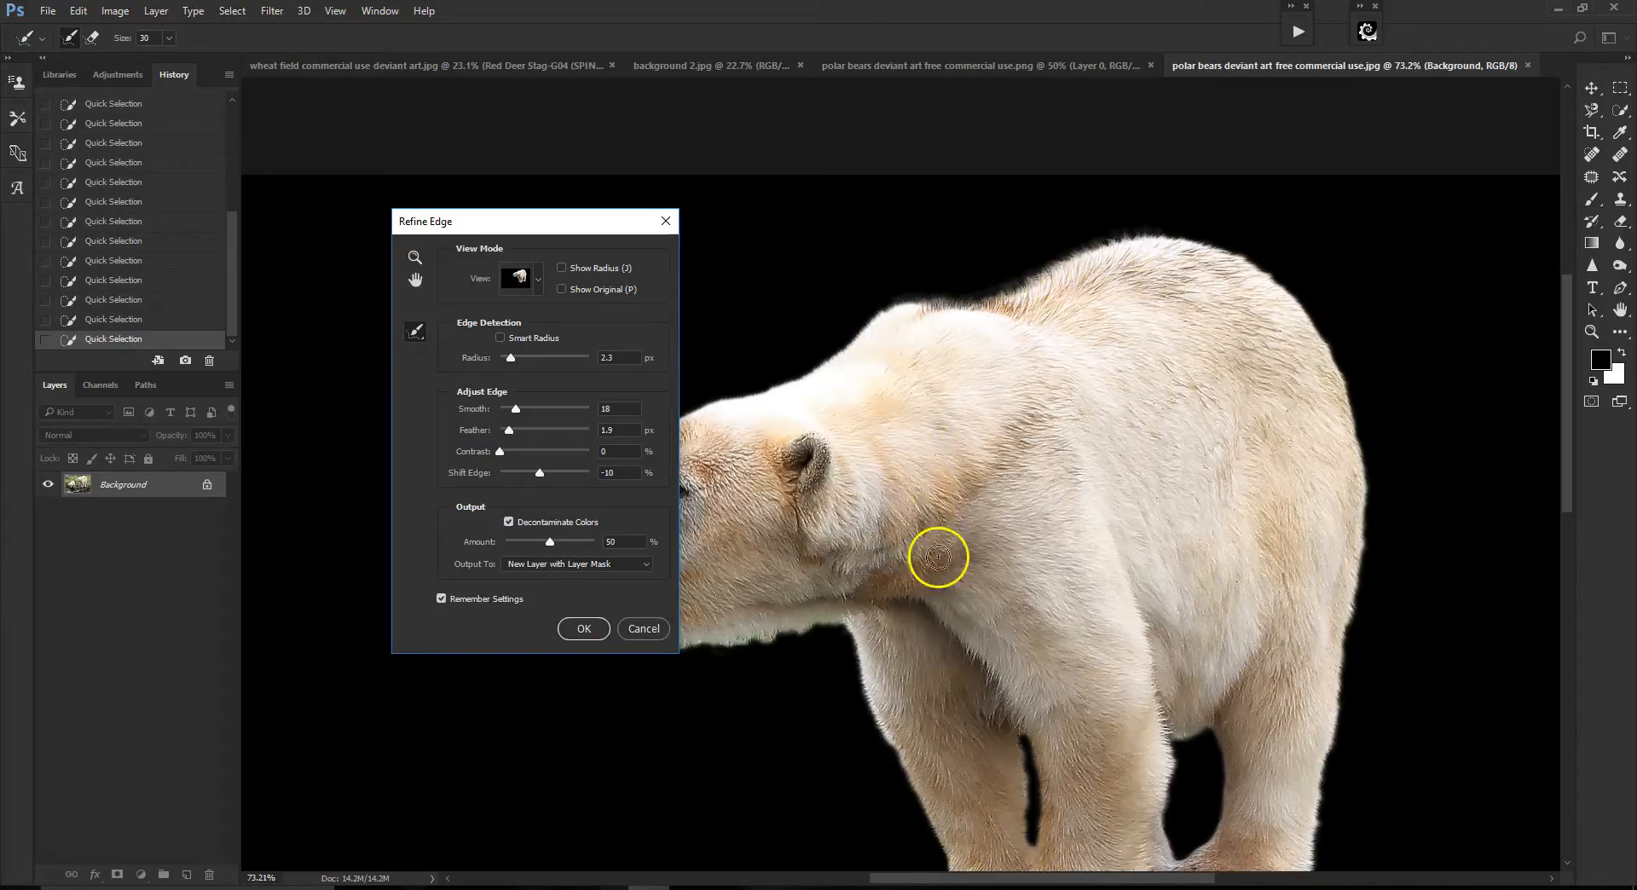
- Refine the fur edge from the large bear's neck over the forehead and down the front of the muzzle
{"action": "left_click_drag", "start_coordinate": [979, 879], "coordinate": [923, 882]}
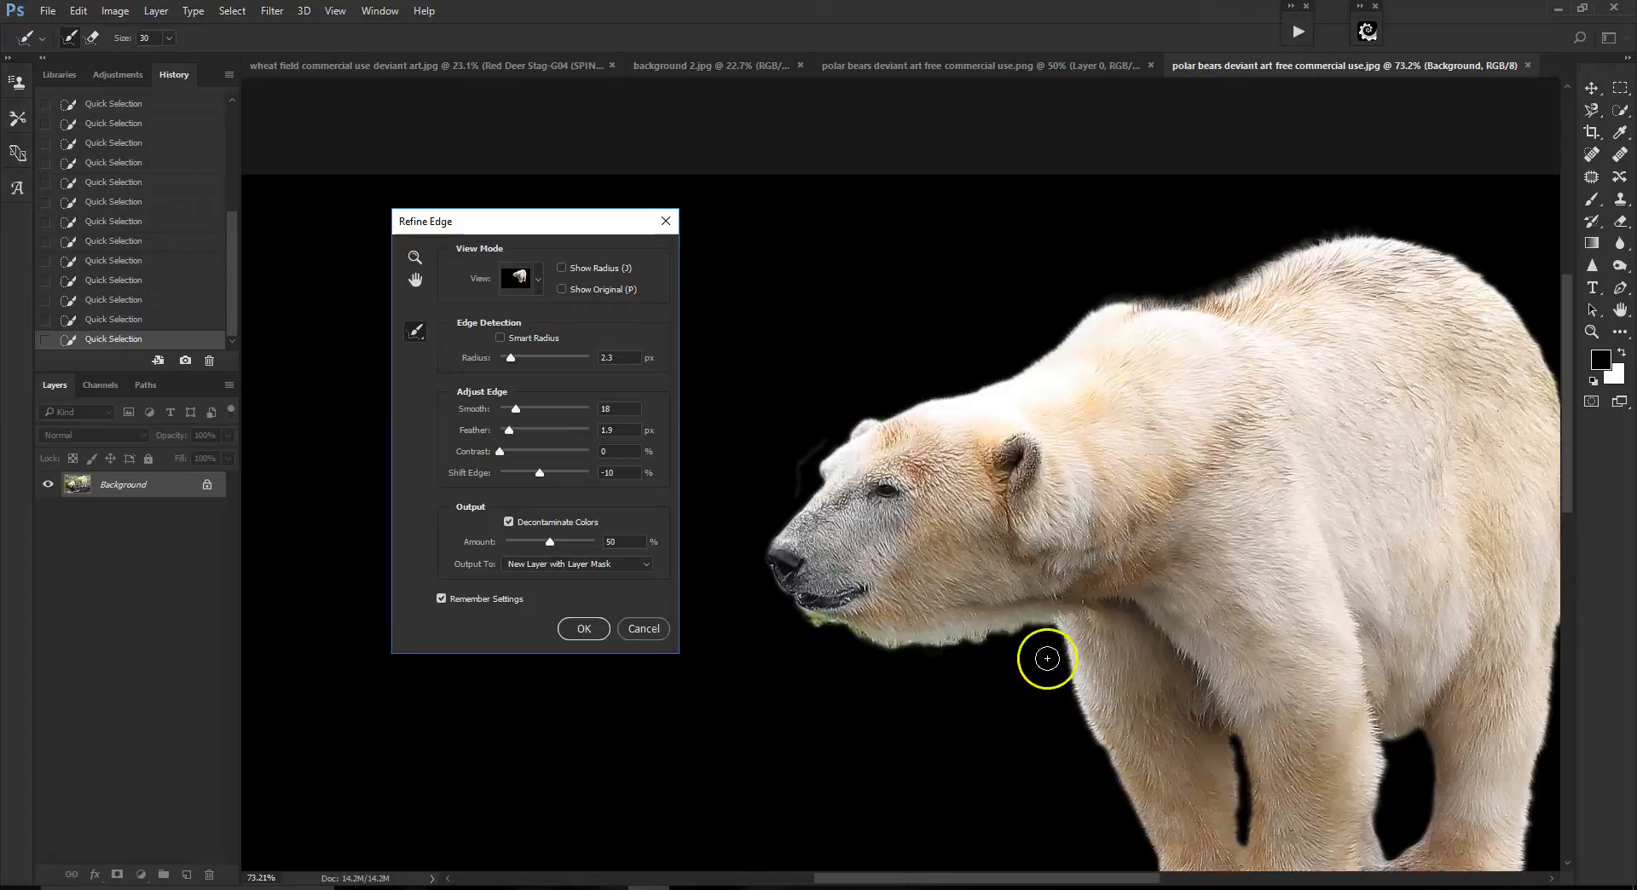
{"action": "mouse_move", "coordinate": [1110, 304]}
{"action": "left_mouse_down"}
{"action": "mouse_move", "coordinate": [1003, 384]}
{"action": "mouse_move", "coordinate": [866, 417]}
{"action": "mouse_move", "coordinate": [849, 441]}
{"action": "mouse_move", "coordinate": [864, 495]}
{"action": "left_mouse_up"}
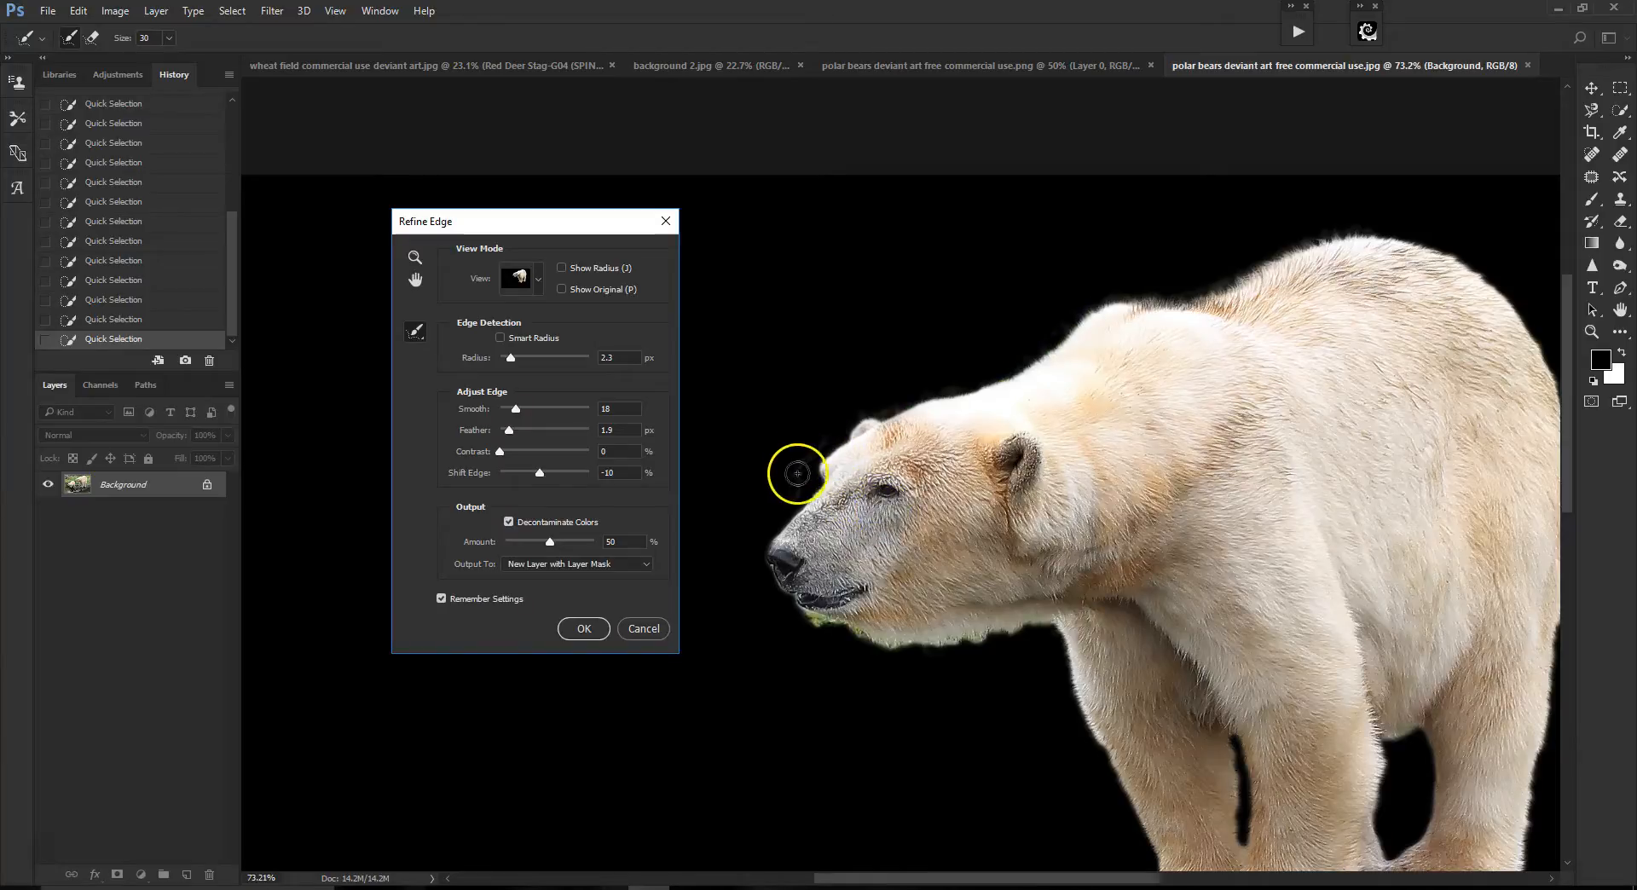
{"action": "mouse_move", "coordinate": [863, 423]}
{"action": "left_mouse_down"}
{"action": "mouse_move", "coordinate": [772, 577]}
{"action": "mouse_move", "coordinate": [811, 613]}
{"action": "left_mouse_up"}
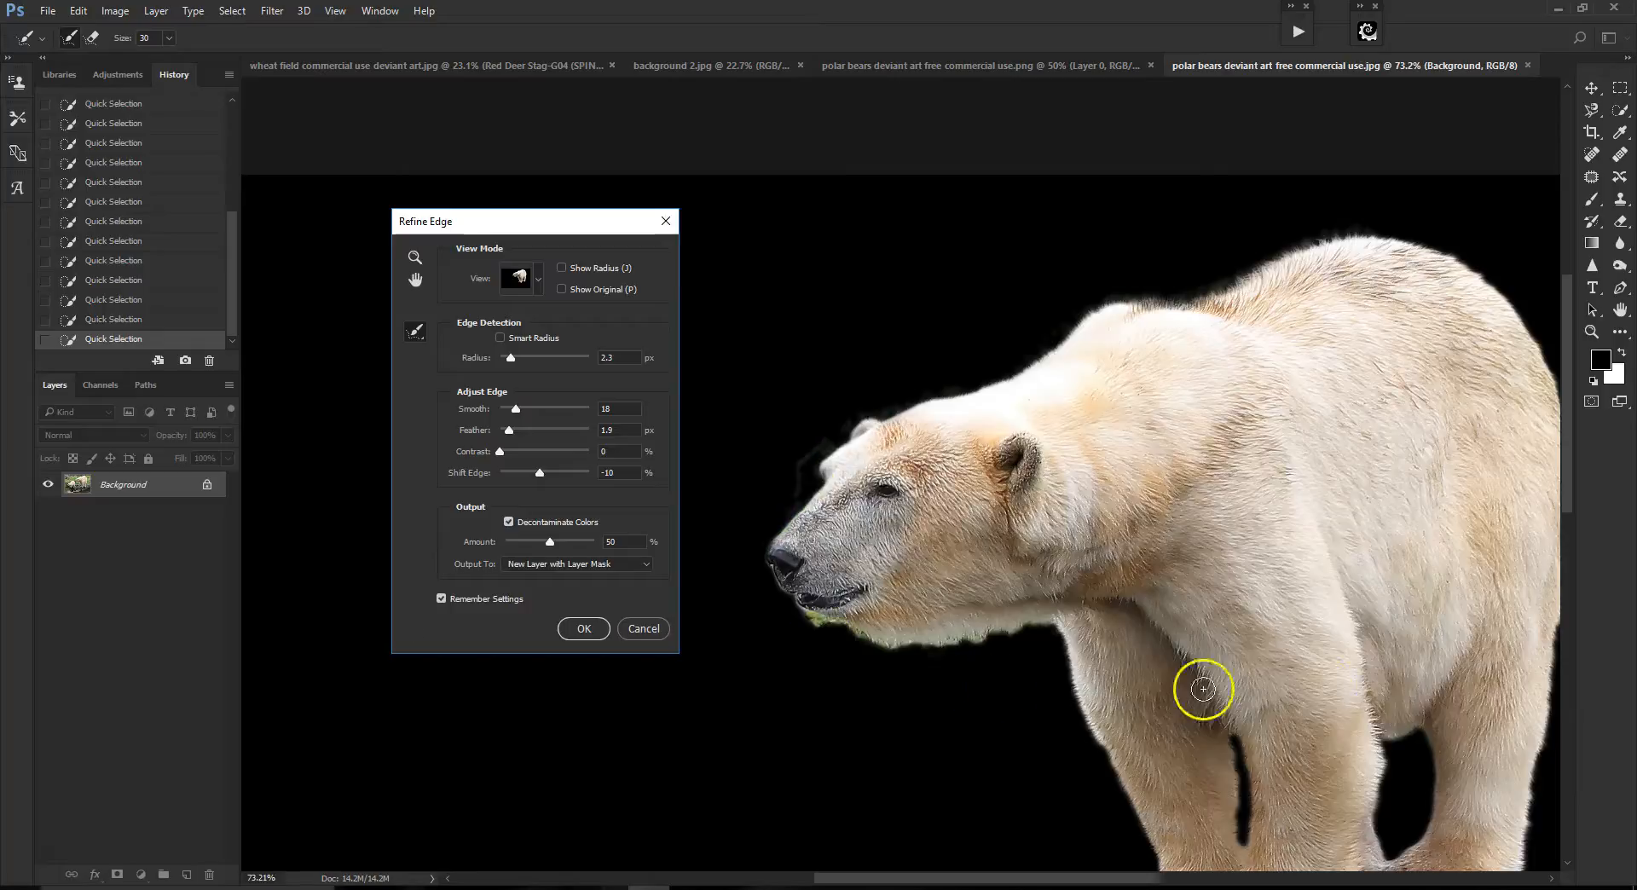
- Refine the edges under the bear's chin, down the outer front leg and along the undersides of all visible paws
{"action": "scroll", "coordinate": [1566, 420], "scroll_direction": "down", "scroll_amount": 3}
{"action": "scroll", "coordinate": [1565, 420], "scroll_direction": "down", "scroll_amount": 2}
{"action": "mouse_move", "coordinate": [767, 408]}
{"action": "left_mouse_down"}
{"action": "mouse_move", "coordinate": [793, 446]}
{"action": "mouse_move", "coordinate": [878, 478]}
{"action": "mouse_move", "coordinate": [1027, 470]}
{"action": "mouse_move", "coordinate": [1058, 507]}
{"action": "mouse_move", "coordinate": [1067, 494]}
{"action": "mouse_move", "coordinate": [1134, 618]}
{"action": "mouse_move", "coordinate": [1155, 755]}
{"action": "mouse_move", "coordinate": [1131, 793]}
{"action": "mouse_move", "coordinate": [1159, 811]}
{"action": "left_mouse_up"}
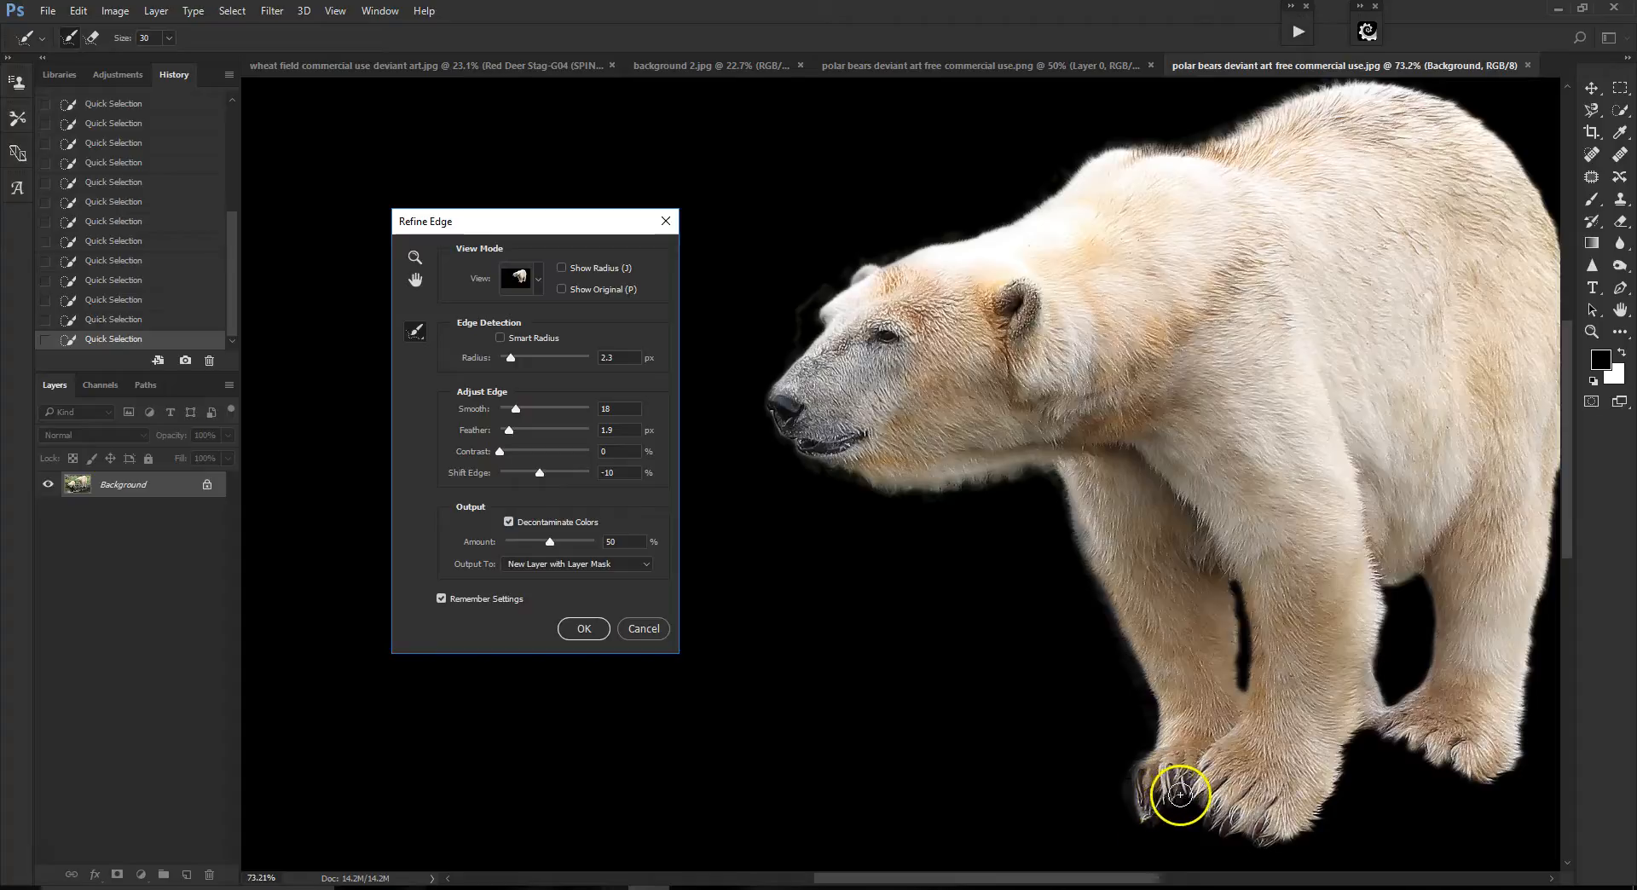
{"action": "left_click_drag", "start_coordinate": [1209, 821], "coordinate": [1363, 847]}
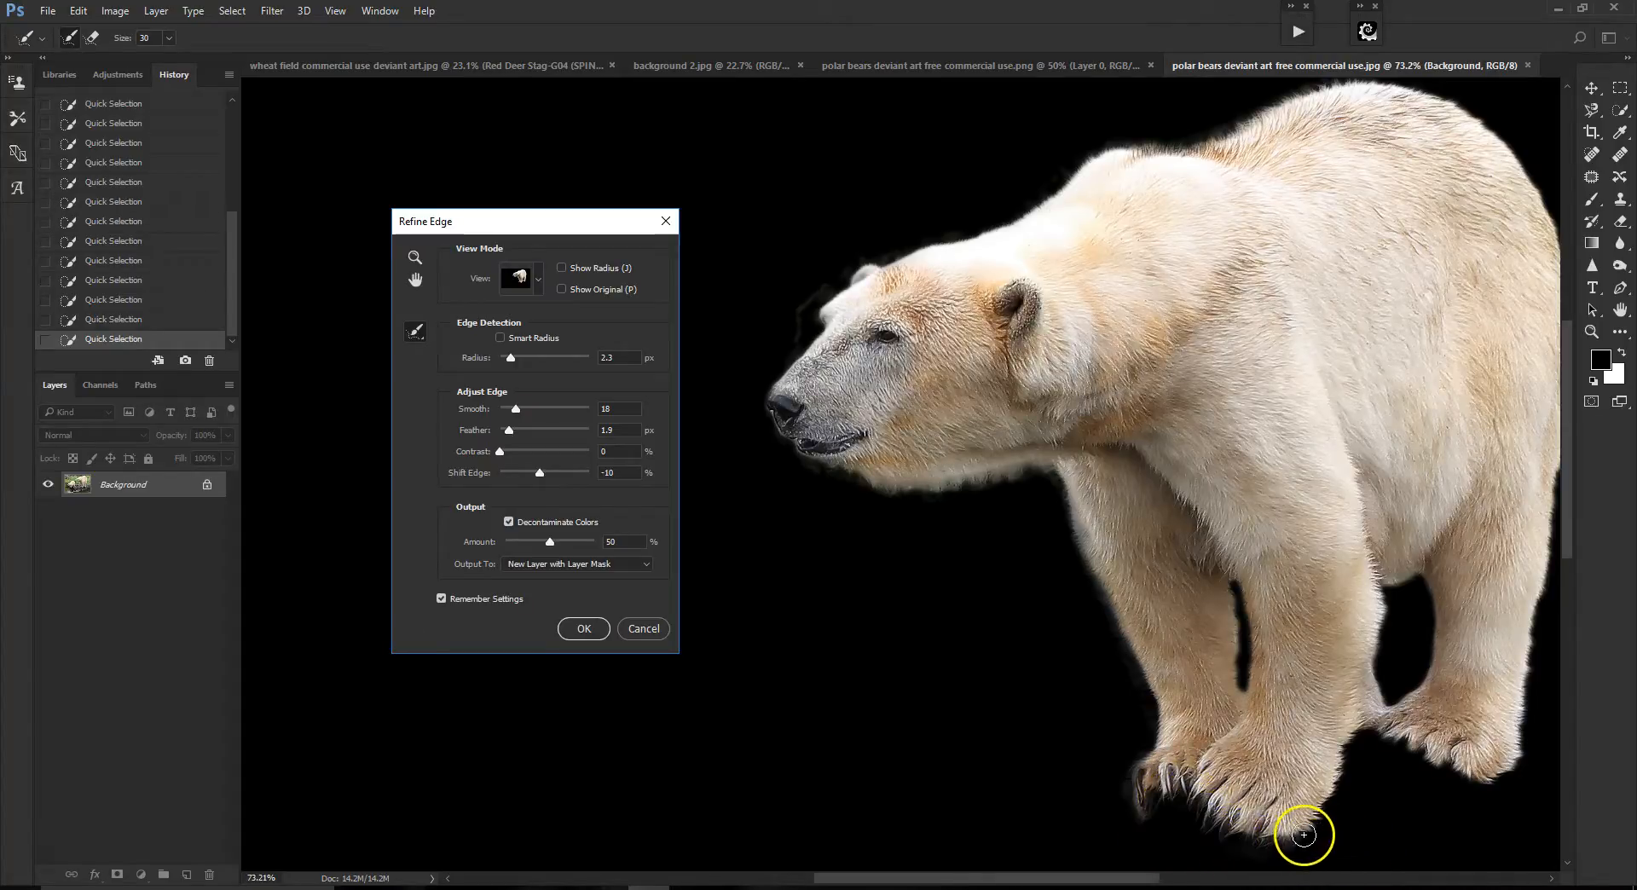
{"action": "left_click_drag", "start_coordinate": [1357, 738], "coordinate": [1495, 786]}
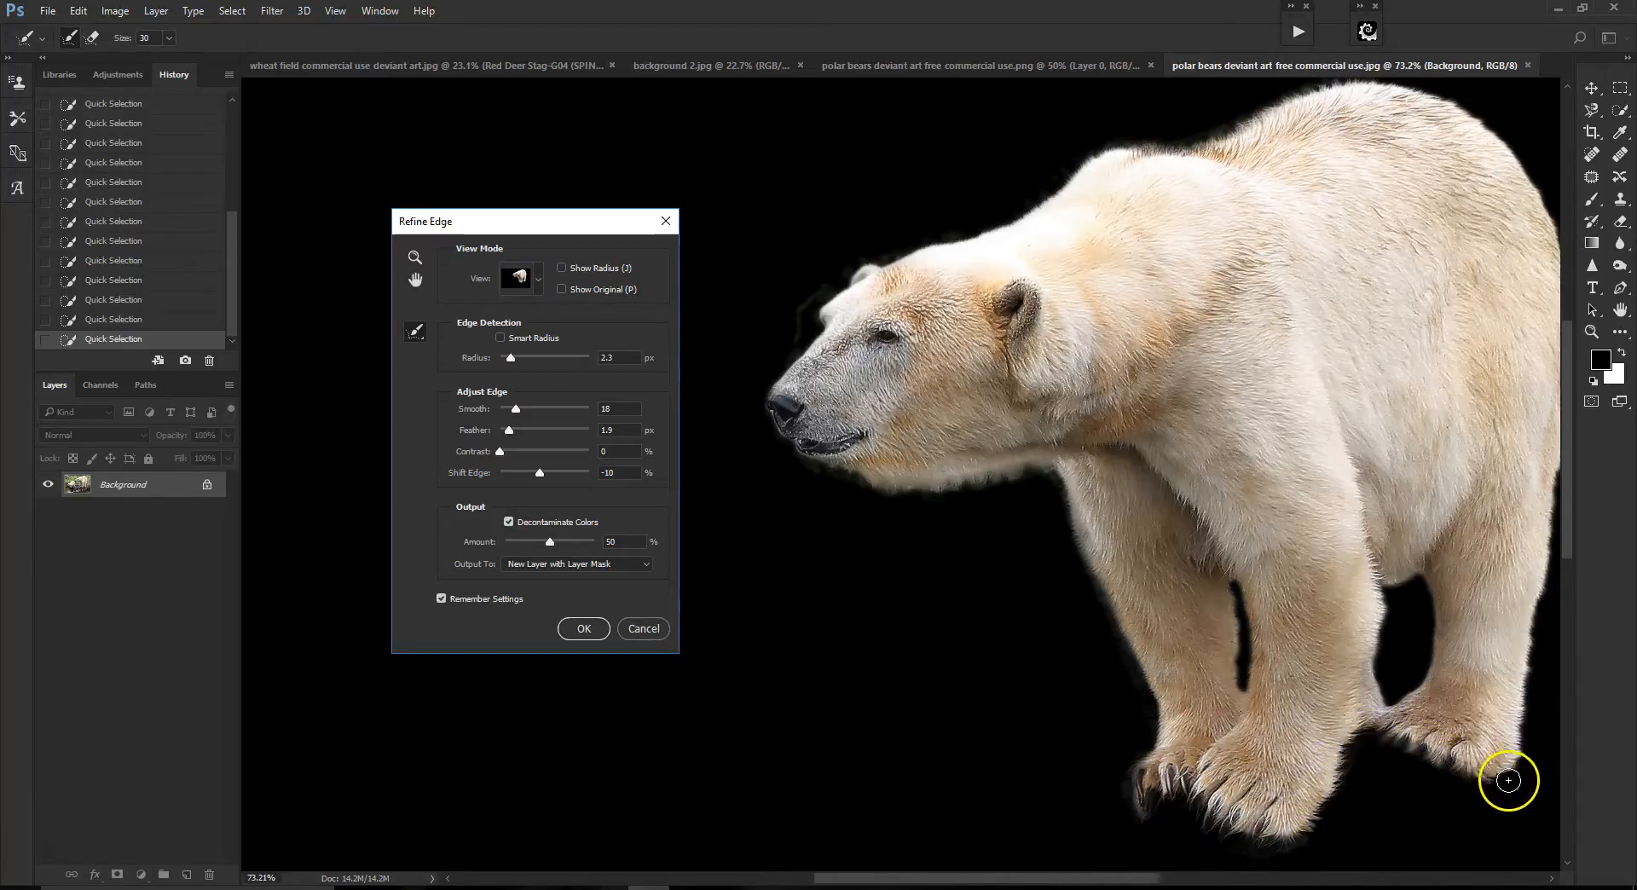
- Refine the fur edge up the outside of the bear's hind leg and around its rump
{"action": "left_click_drag", "start_coordinate": [1133, 877], "coordinate": [1211, 877]}
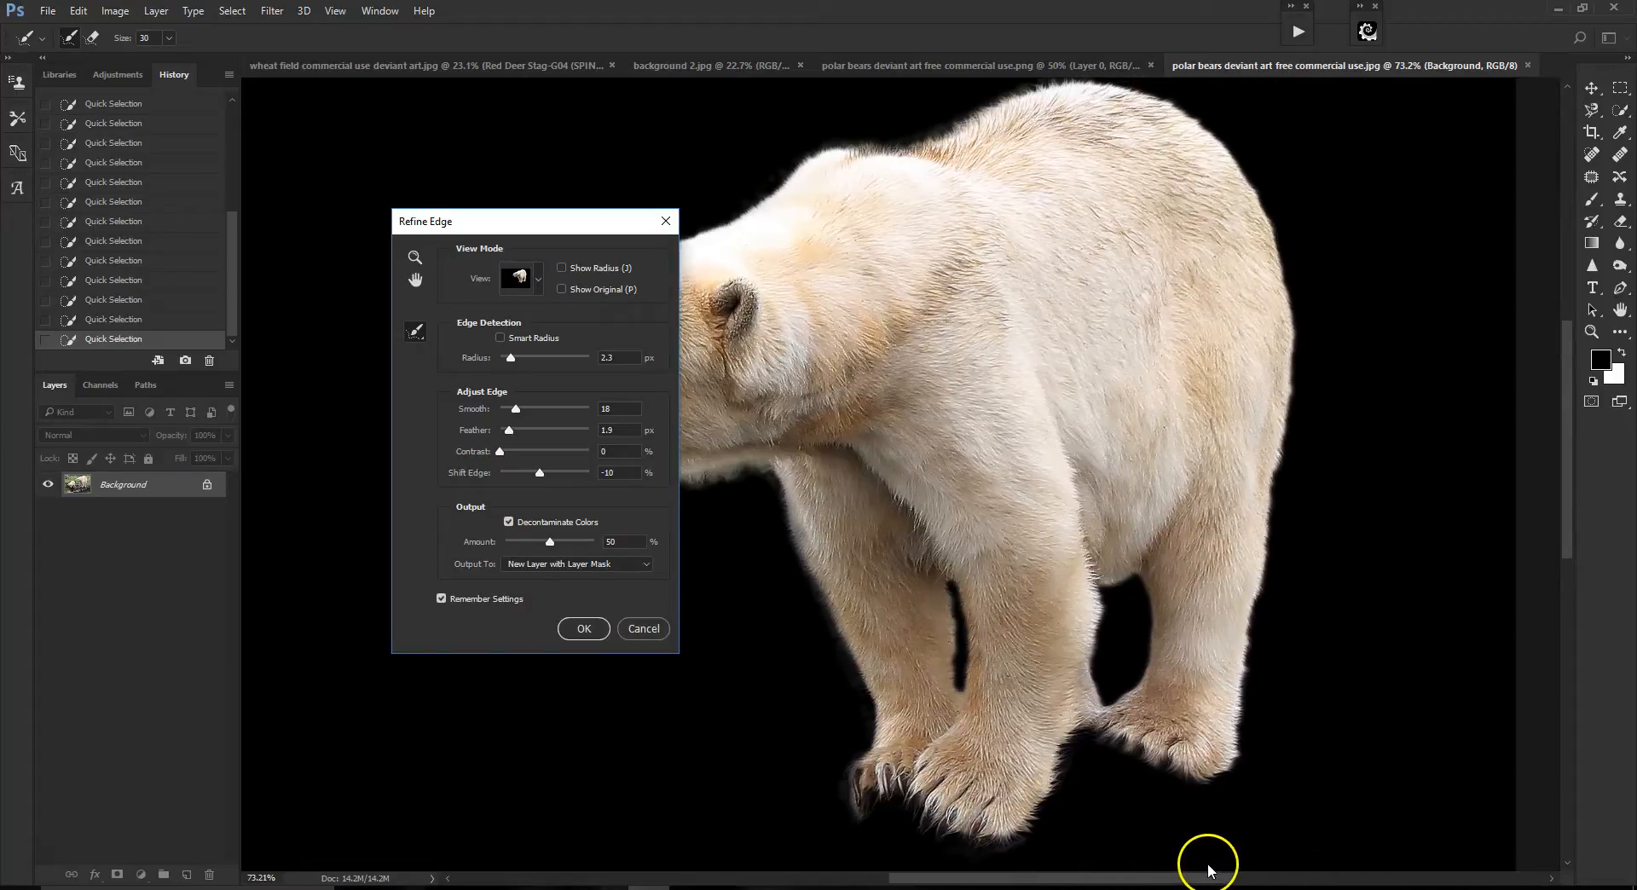
{"action": "mouse_move", "coordinate": [1226, 765]}
{"action": "left_mouse_down"}
{"action": "mouse_move", "coordinate": [1253, 629]}
{"action": "mouse_move", "coordinate": [1277, 619]}
{"action": "mouse_move", "coordinate": [1246, 642]}
{"action": "mouse_move", "coordinate": [1293, 340]}
{"action": "left_mouse_up"}
{"action": "mouse_move", "coordinate": [1168, 98]}
{"action": "left_mouse_down"}
{"action": "mouse_move", "coordinate": [1259, 192]}
{"action": "mouse_move", "coordinate": [1287, 248]}
{"action": "mouse_move", "coordinate": [1295, 337]}
{"action": "left_mouse_up"}
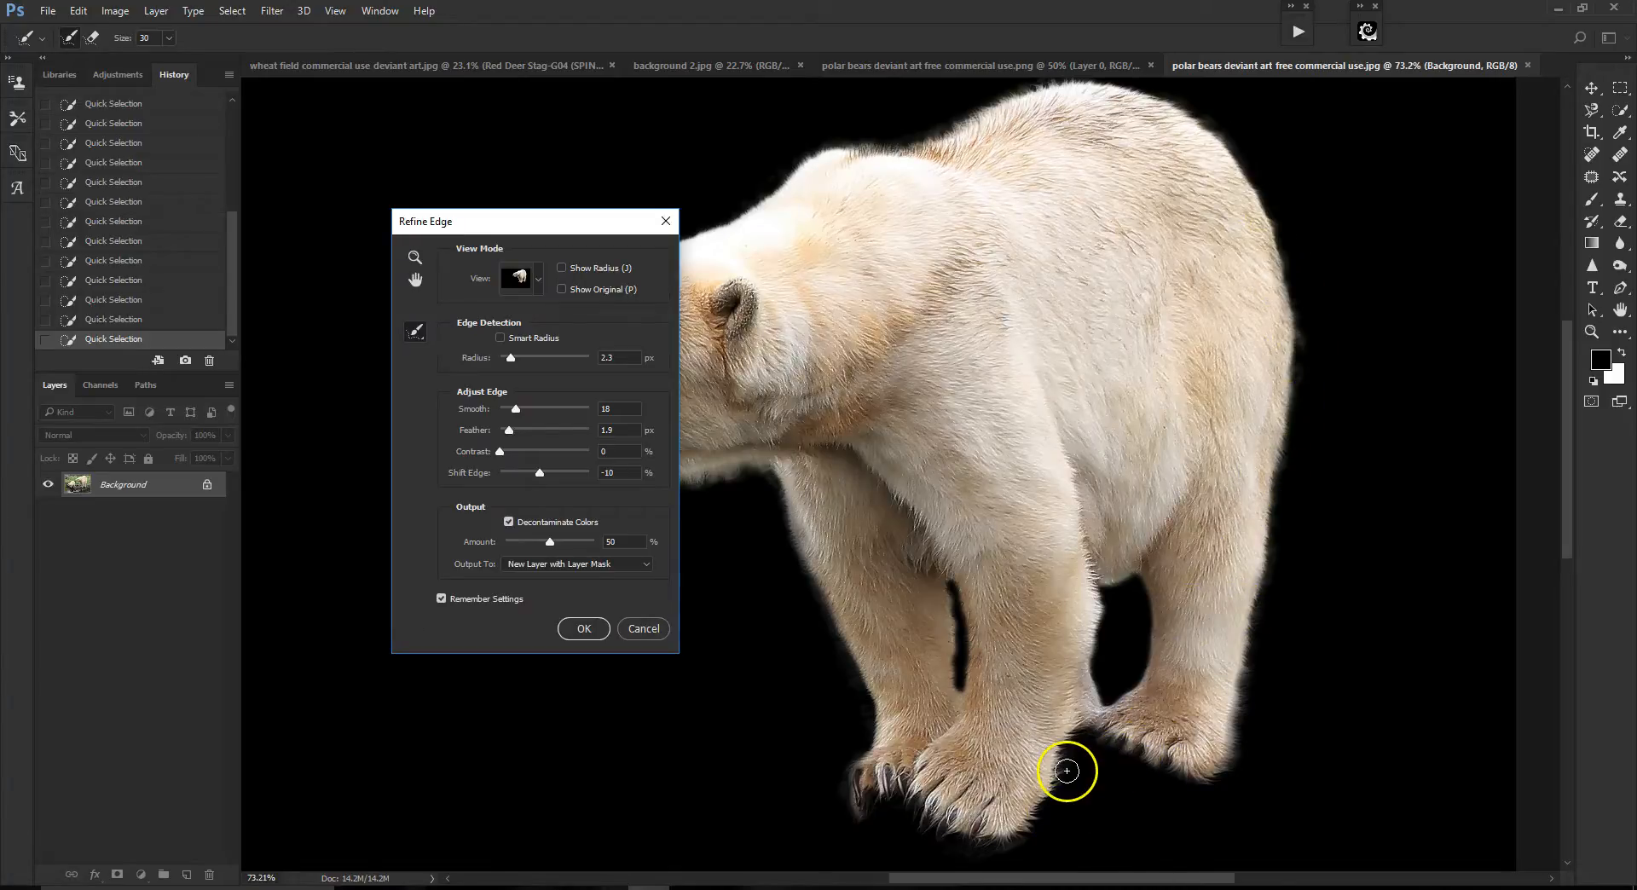
- Refine the fur around the gap before the hind leg, and along the narrow gap between the front legs with brush size 10
{"action": "scroll", "coordinate": [1118, 643], "scroll_direction": "up", "scroll_amount": 1}
{"action": "mouse_move", "coordinate": [1114, 582]}
{"action": "left_mouse_down"}
{"action": "mouse_move", "coordinate": [1154, 584]}
{"action": "mouse_move", "coordinate": [1159, 645]}
{"action": "mouse_move", "coordinate": [1139, 684]}
{"action": "mouse_move", "coordinate": [1097, 705]}
{"action": "mouse_move", "coordinate": [1086, 668]}
{"action": "mouse_move", "coordinate": [1109, 580]}
{"action": "left_mouse_up"}
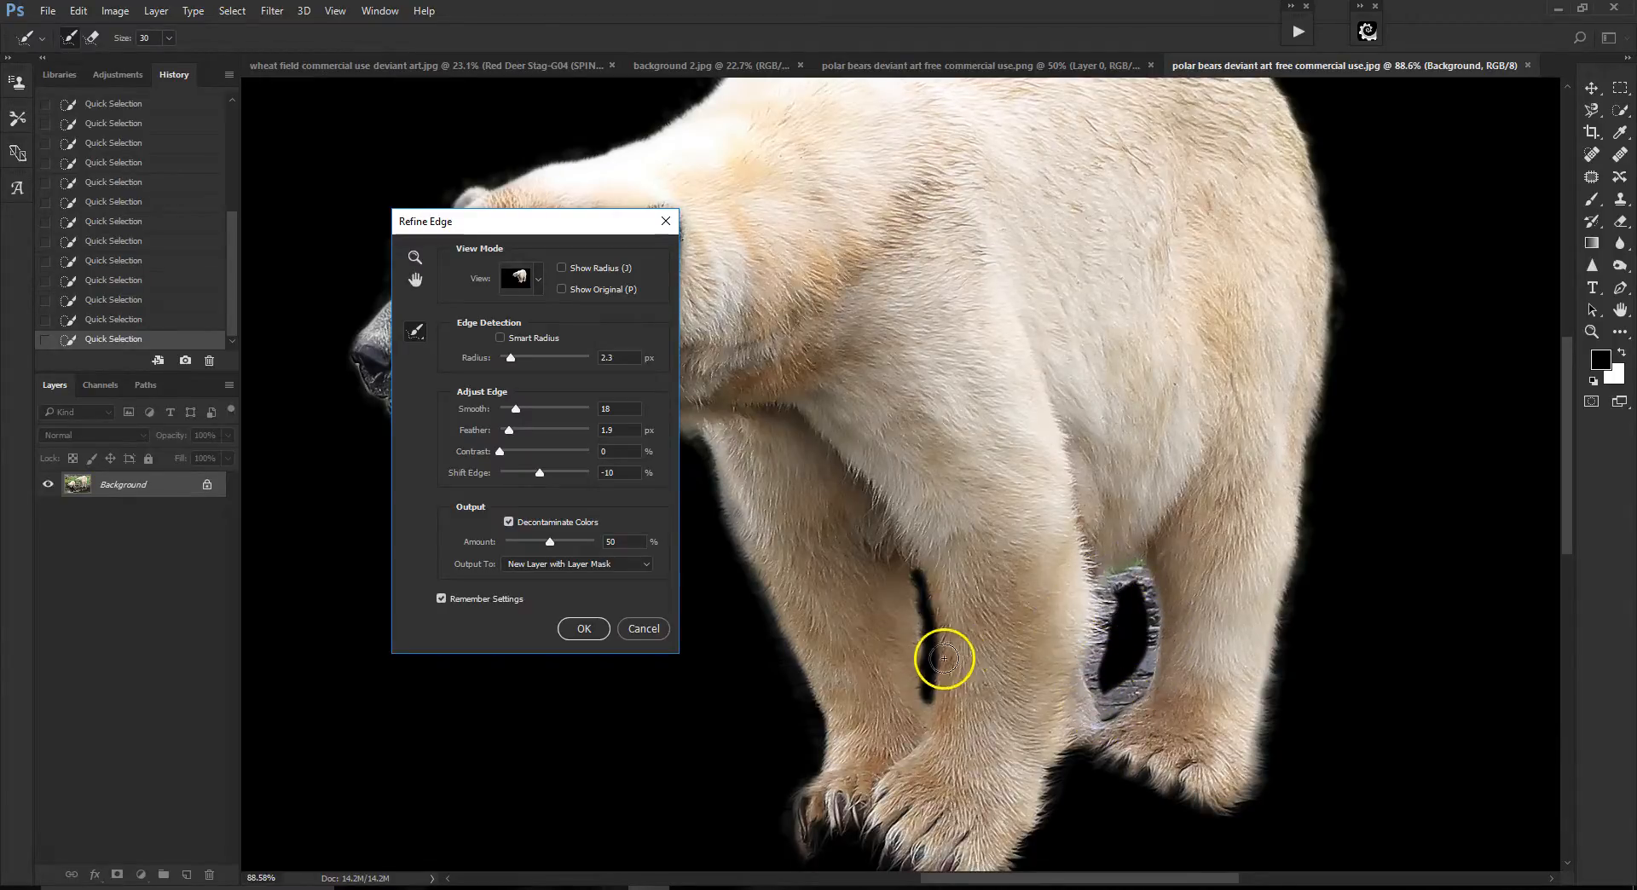
{"action": "scroll", "coordinate": [955, 632], "scroll_direction": "up", "scroll_amount": 1}
{"action": "key", "text": "bracketleft"}
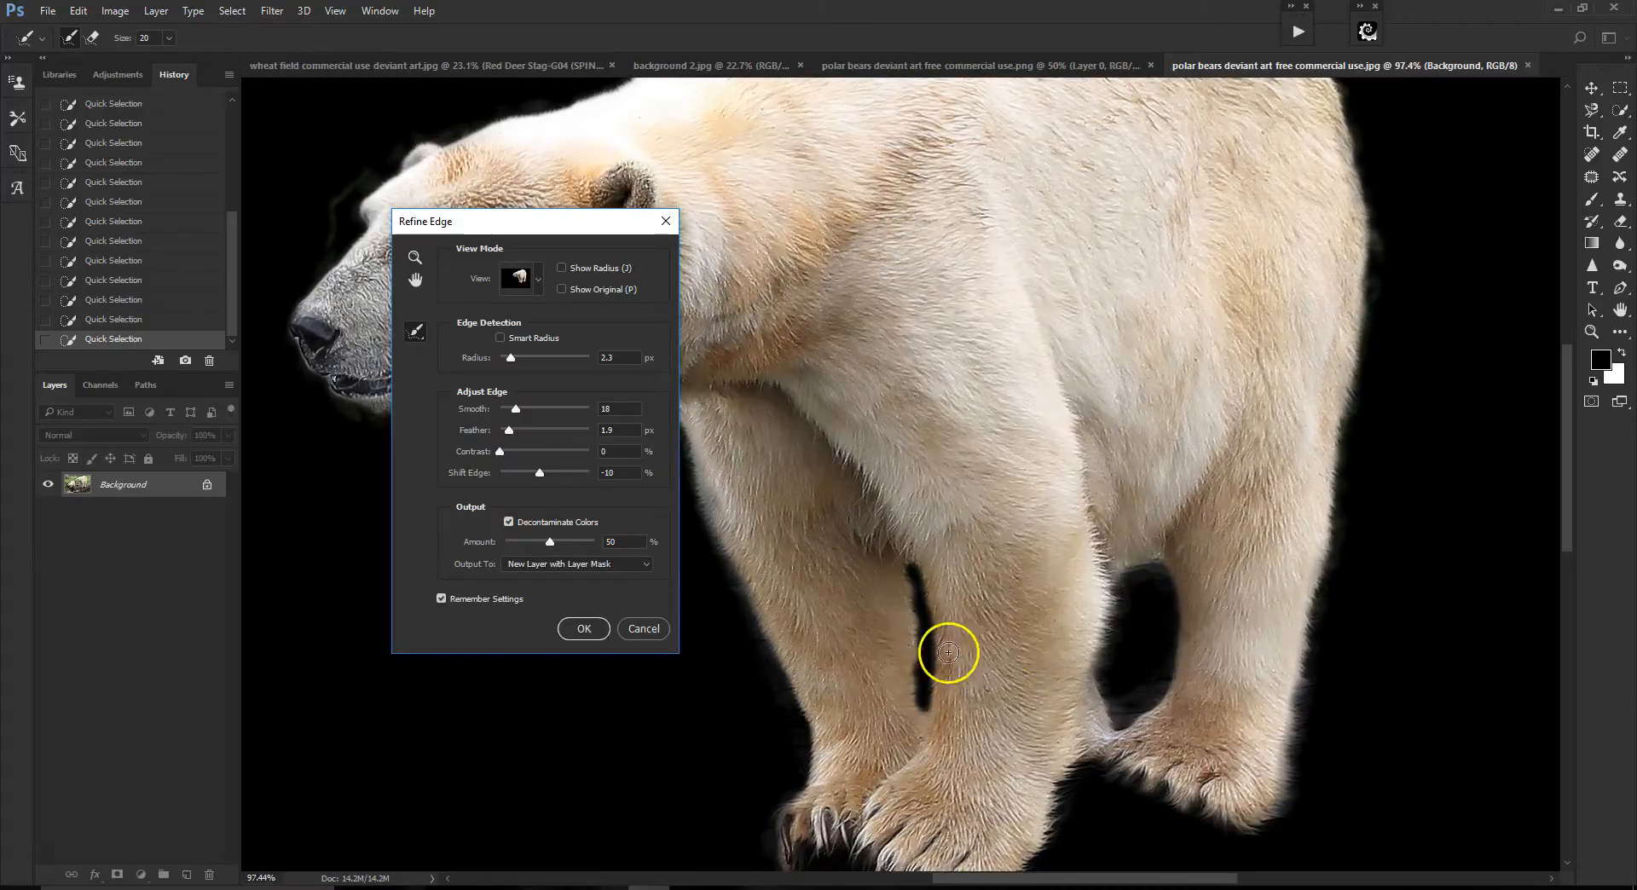
{"action": "scroll", "coordinate": [948, 652], "scroll_direction": "up", "scroll_amount": 3}
{"action": "key", "text": "bracketleft"}
{"action": "mouse_move", "coordinate": [912, 601]}
{"action": "left_mouse_down"}
{"action": "mouse_move", "coordinate": [906, 694]}
{"action": "mouse_move", "coordinate": [924, 730]}
{"action": "mouse_move", "coordinate": [943, 650]}
{"action": "mouse_move", "coordinate": [914, 547]}
{"action": "mouse_move", "coordinate": [921, 739]}
{"action": "left_mouse_up"}
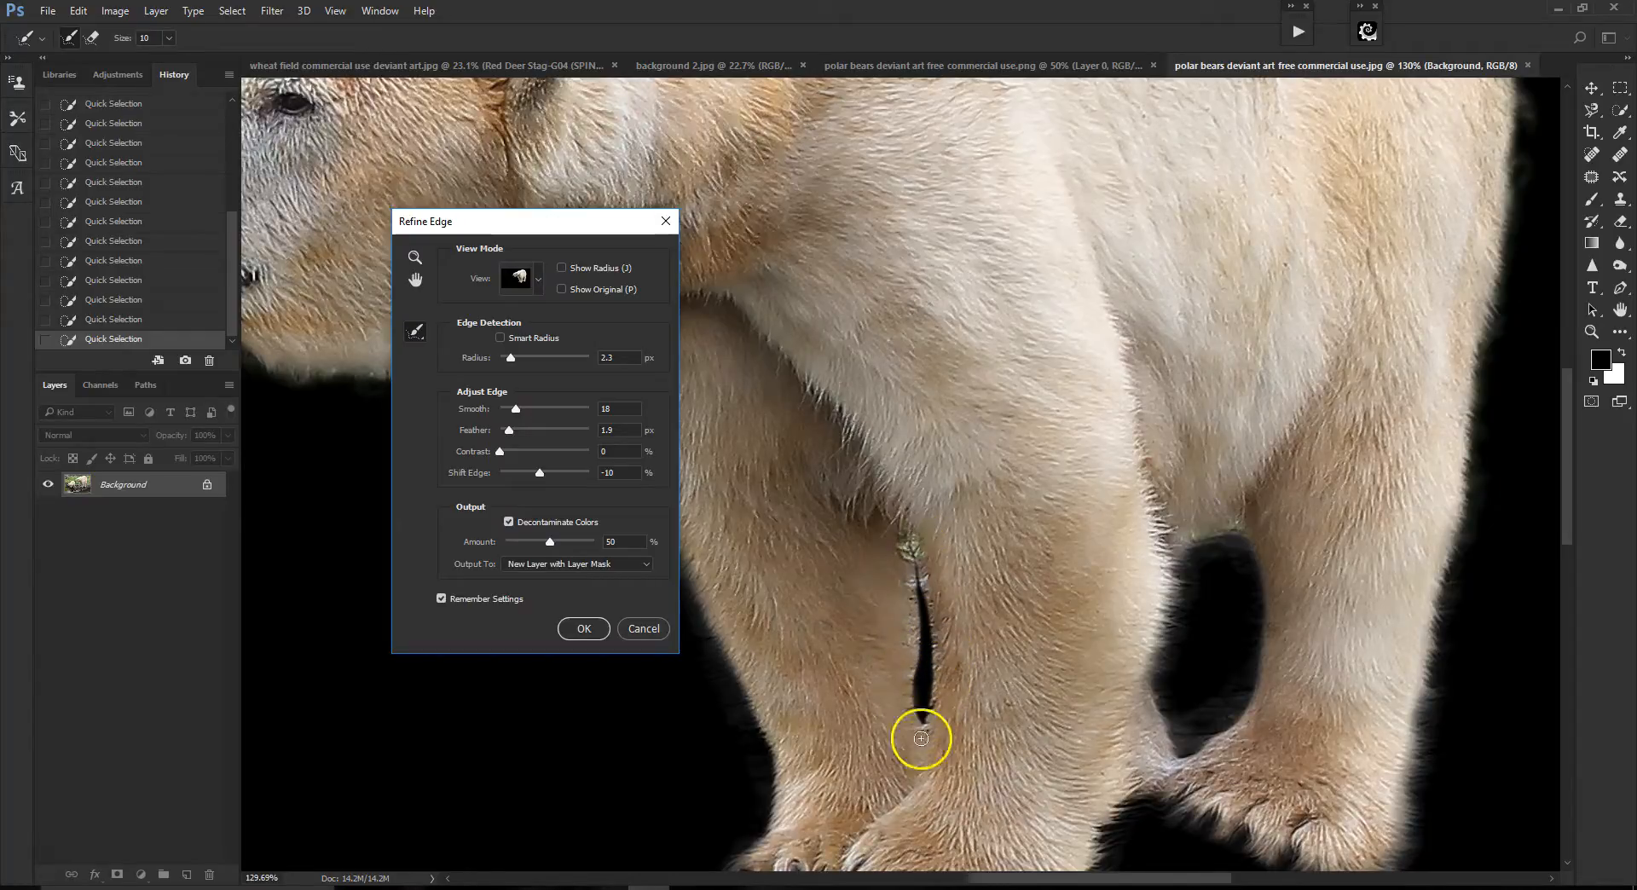
- Enable Smart Radius and set the edge detection radius to 5.0 px
{"action": "scroll", "coordinate": [1088, 600], "scroll_direction": "down", "scroll_amount": 4}
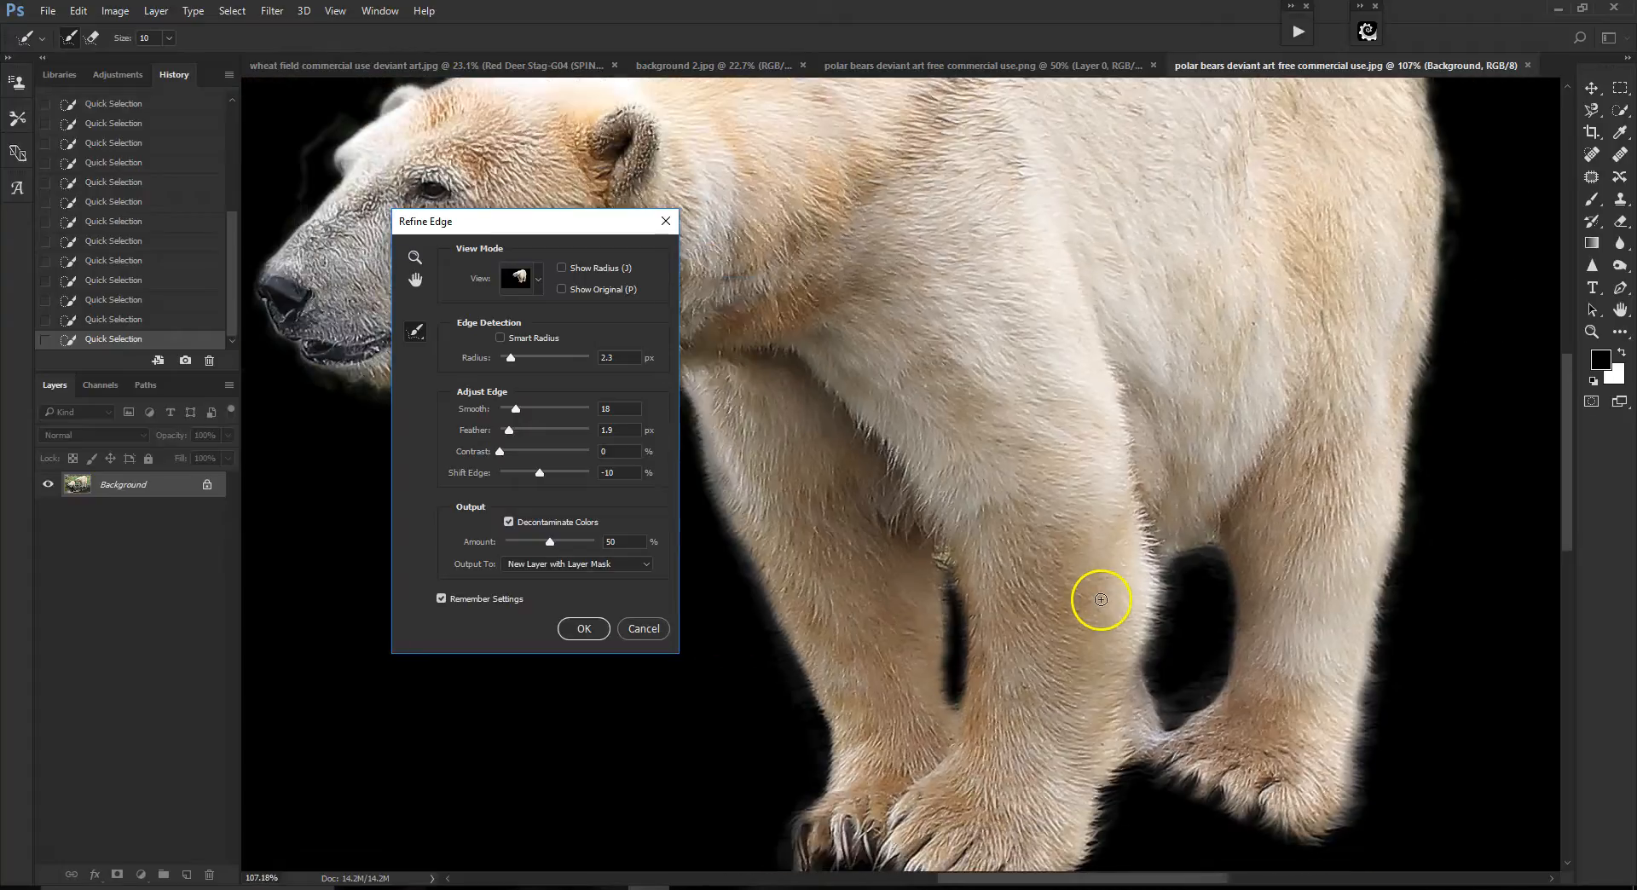
{"action": "scroll", "coordinate": [1088, 600], "scroll_direction": "down", "scroll_amount": 2}
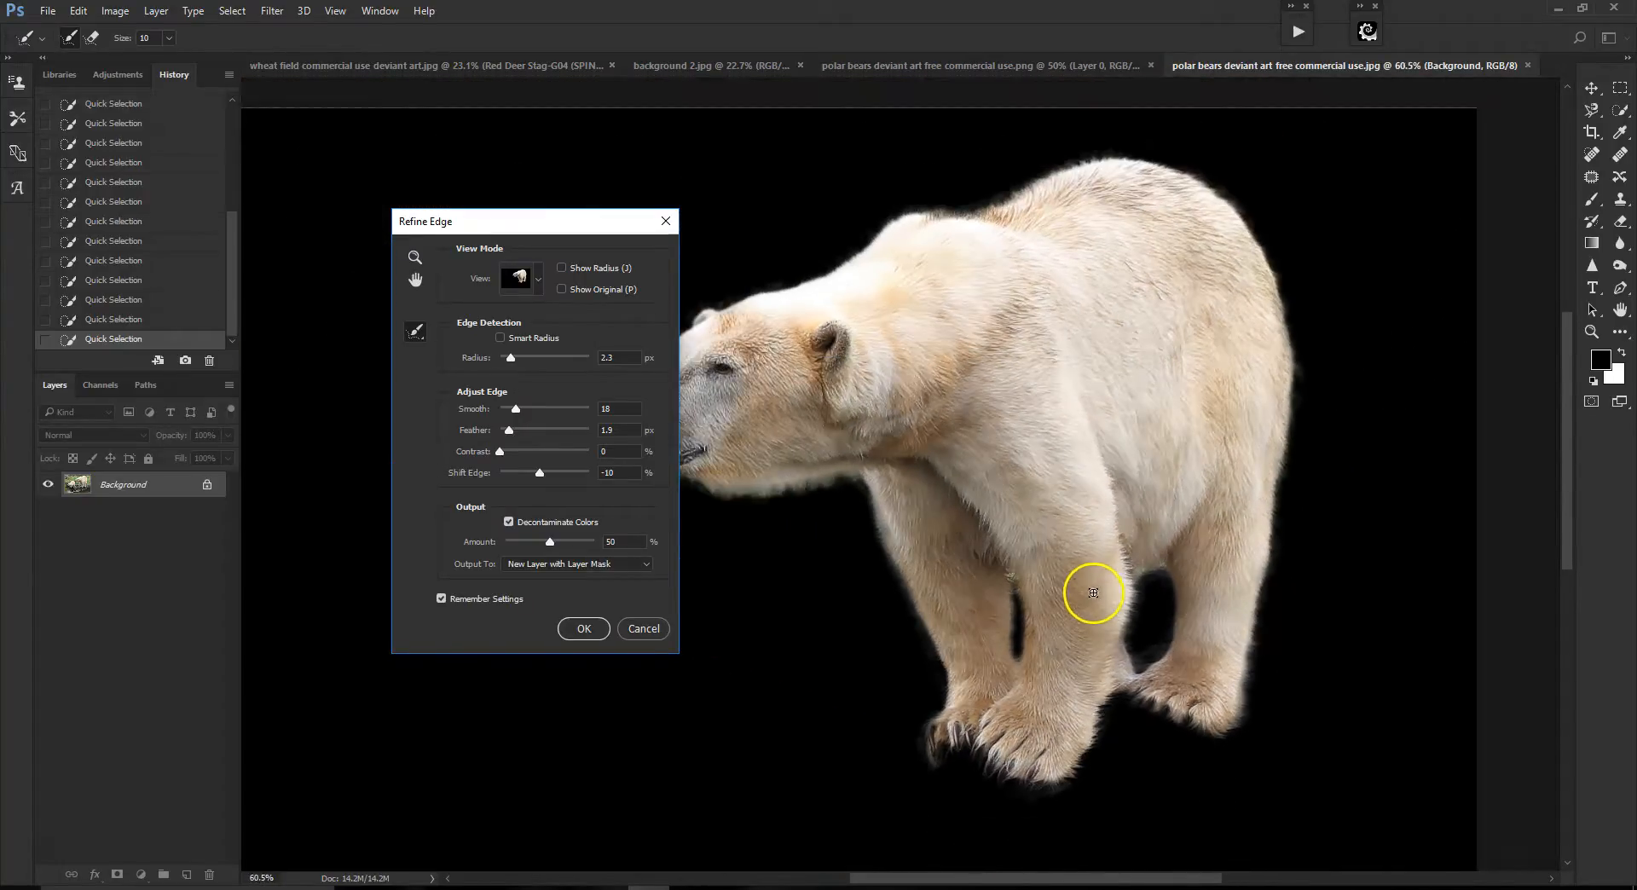
{"action": "scroll", "coordinate": [757, 542], "scroll_direction": "up", "scroll_amount": 1}
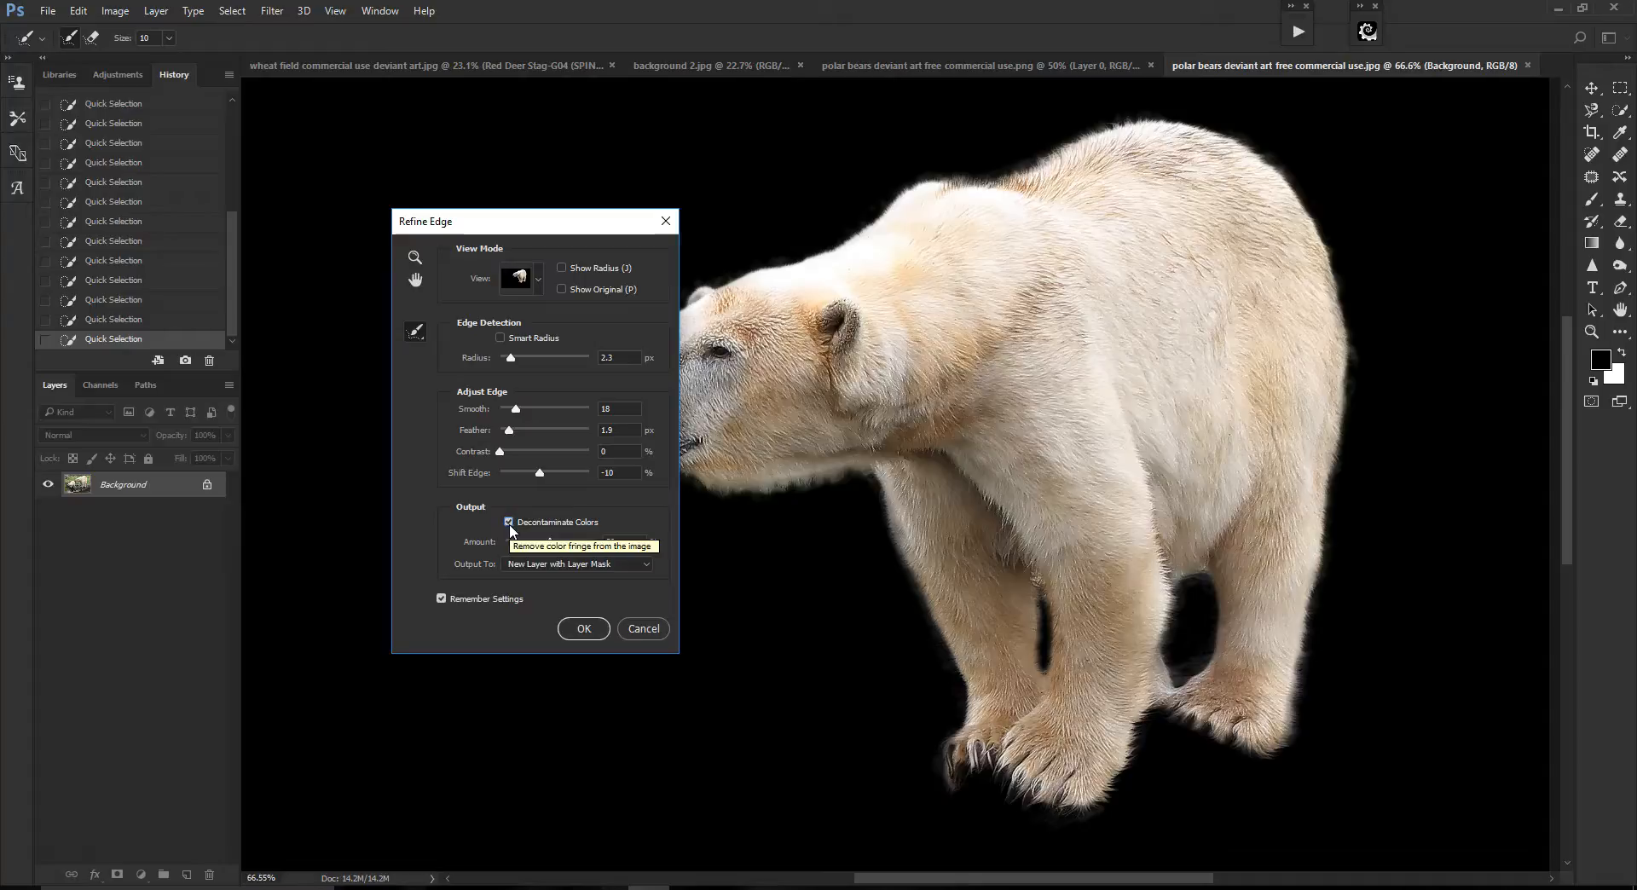
{"action": "left_click", "coordinate": [550, 537]}
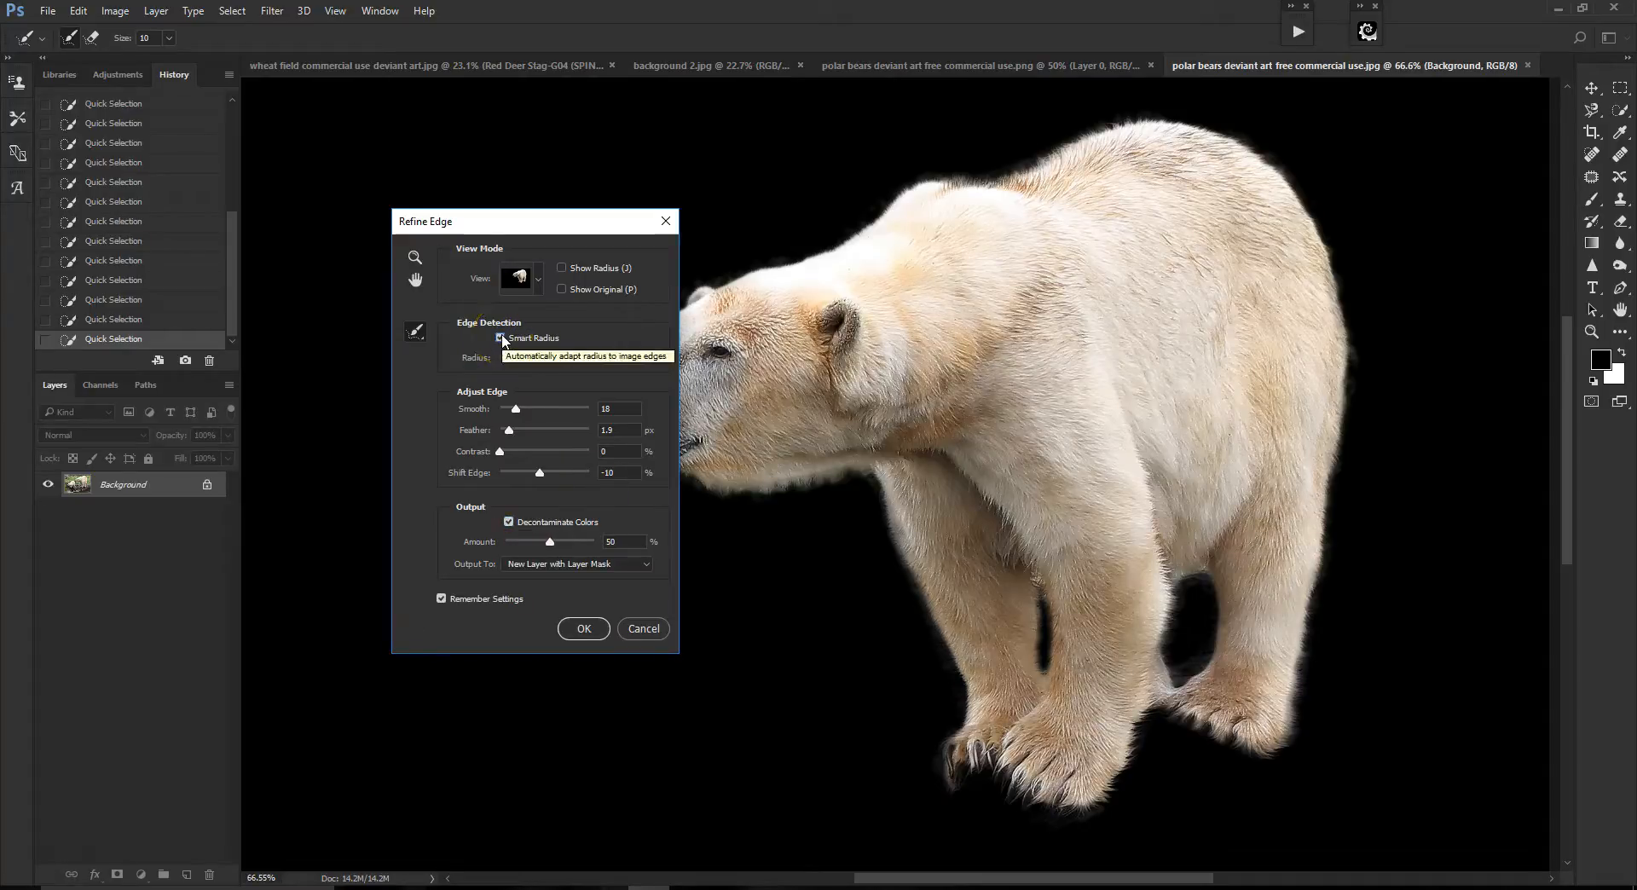
{"action": "left_click", "coordinate": [511, 357]}
{"action": "left_click_drag", "start_coordinate": [511, 357], "coordinate": [521, 362]}
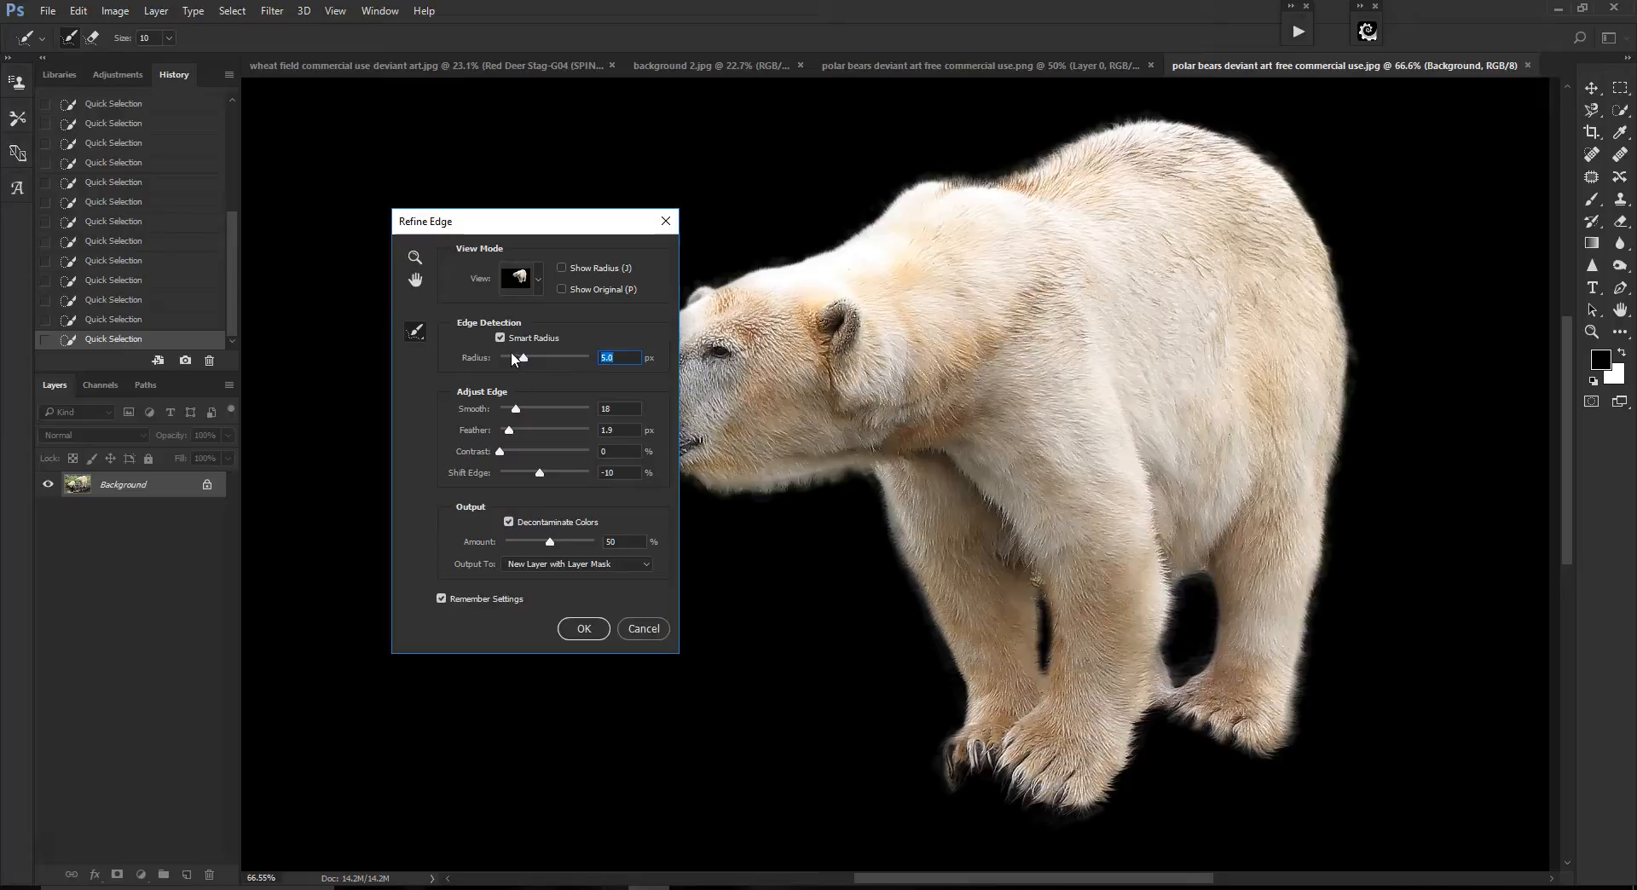
- Set Smooth to 13, Feather to 0.9 px, Contrast to 17%, Radius to 2.1 px and Shift Edge to -7%
{"action": "left_click", "coordinate": [504, 442]}
{"action": "left_click_drag", "start_coordinate": [515, 410], "coordinate": [513, 410]}
{"action": "left_click_drag", "start_coordinate": [512, 411], "coordinate": [518, 413]}
{"action": "left_click_drag", "start_coordinate": [502, 450], "coordinate": [512, 411]}
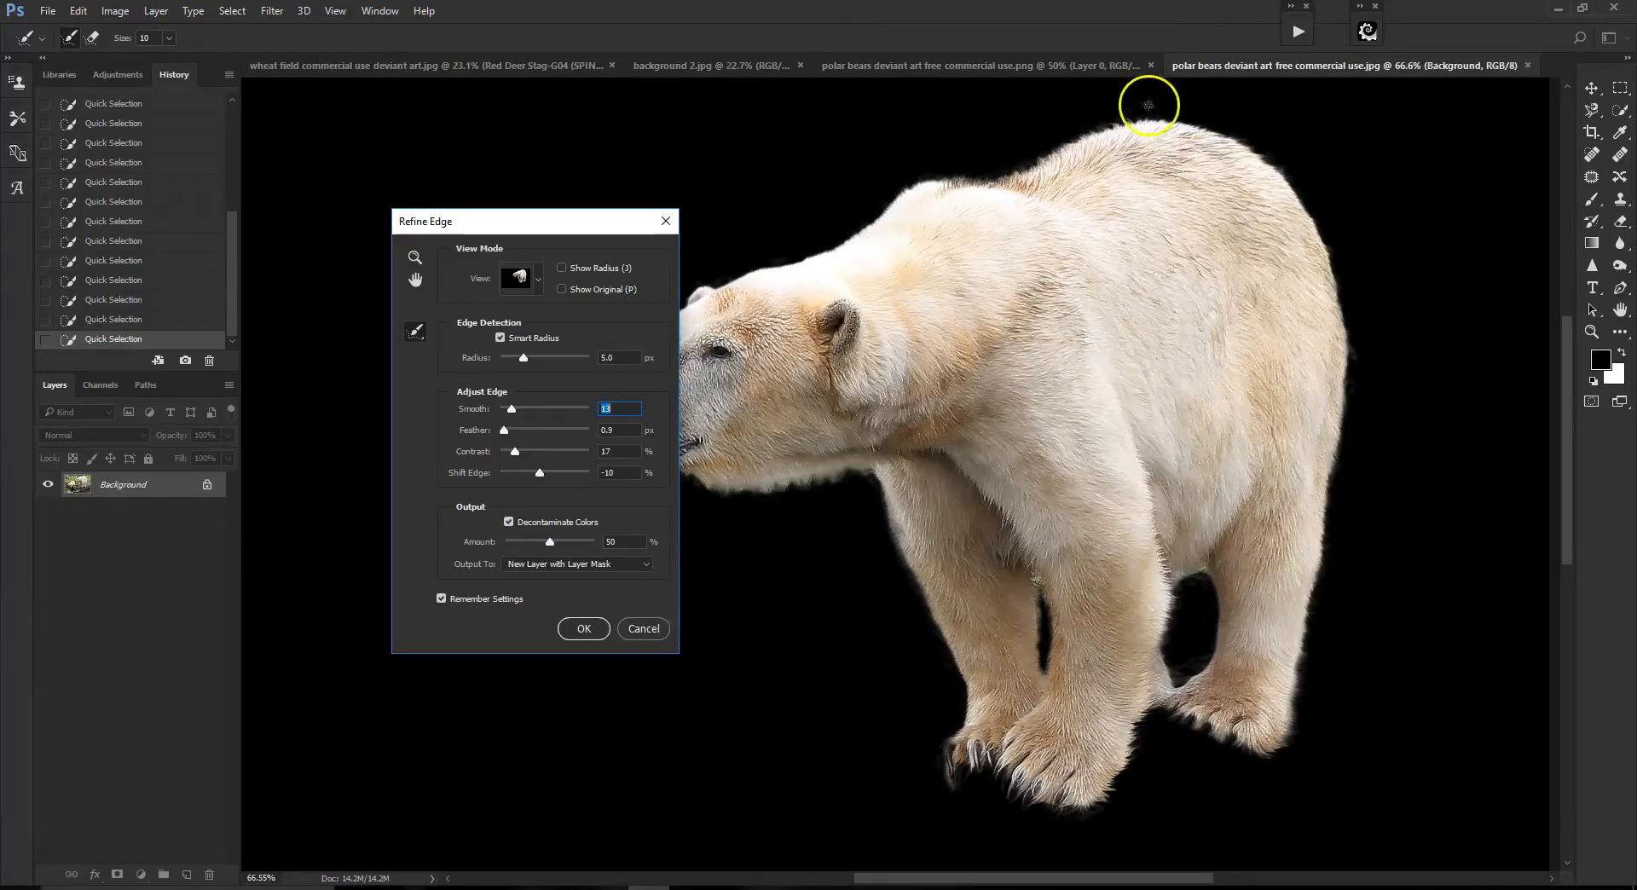
{"action": "left_click_drag", "start_coordinate": [523, 357], "coordinate": [515, 388]}
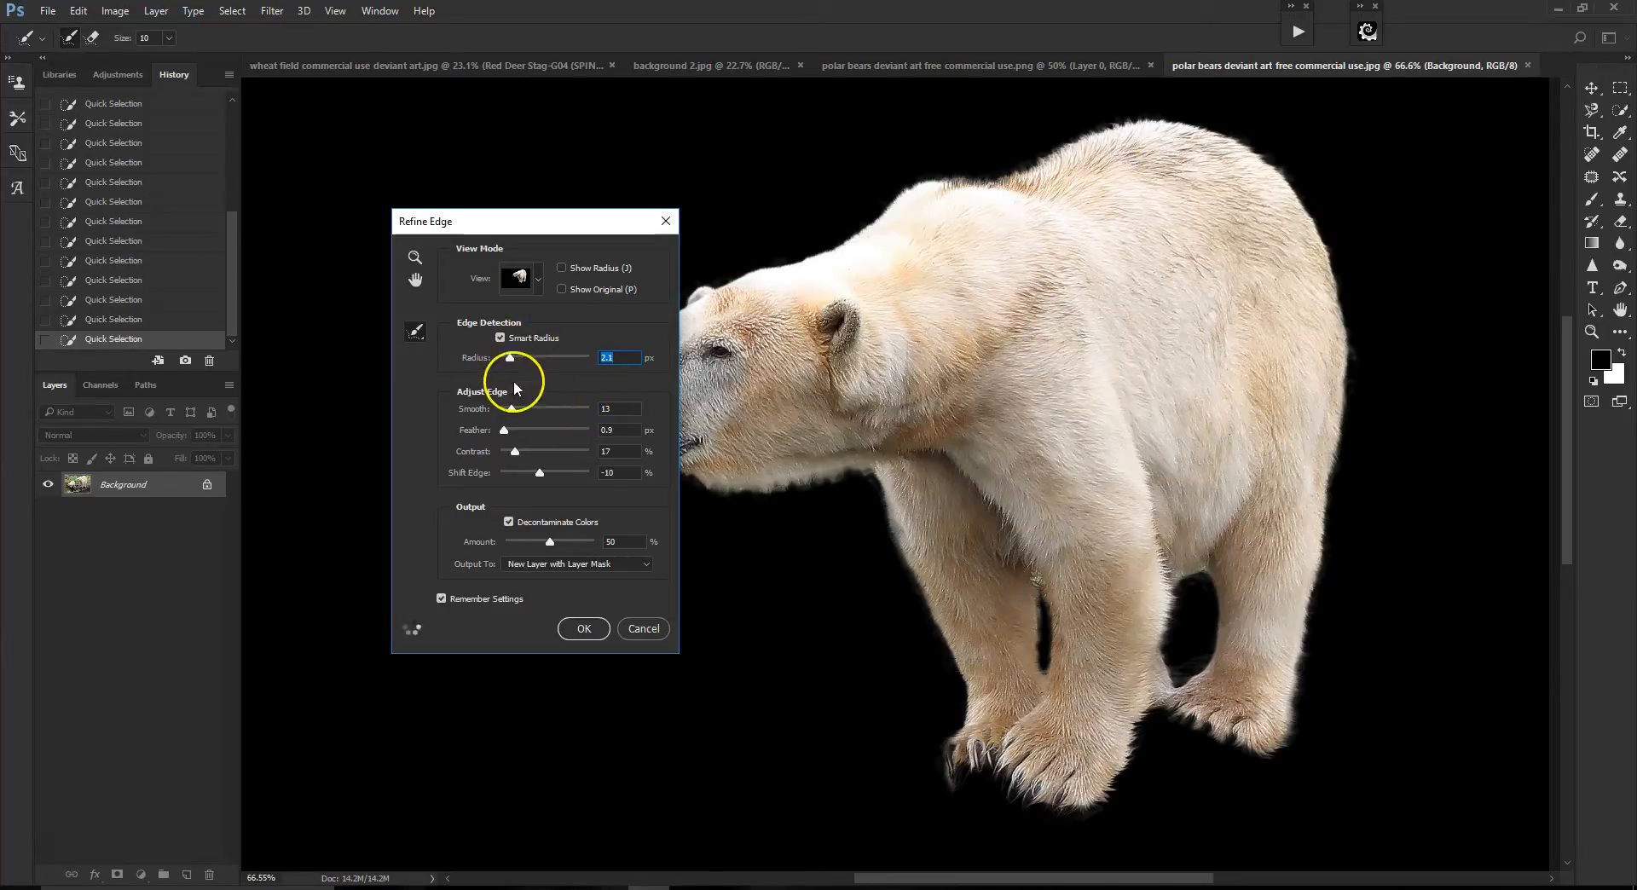
{"action": "left_click_drag", "start_coordinate": [539, 472], "coordinate": [533, 474]}
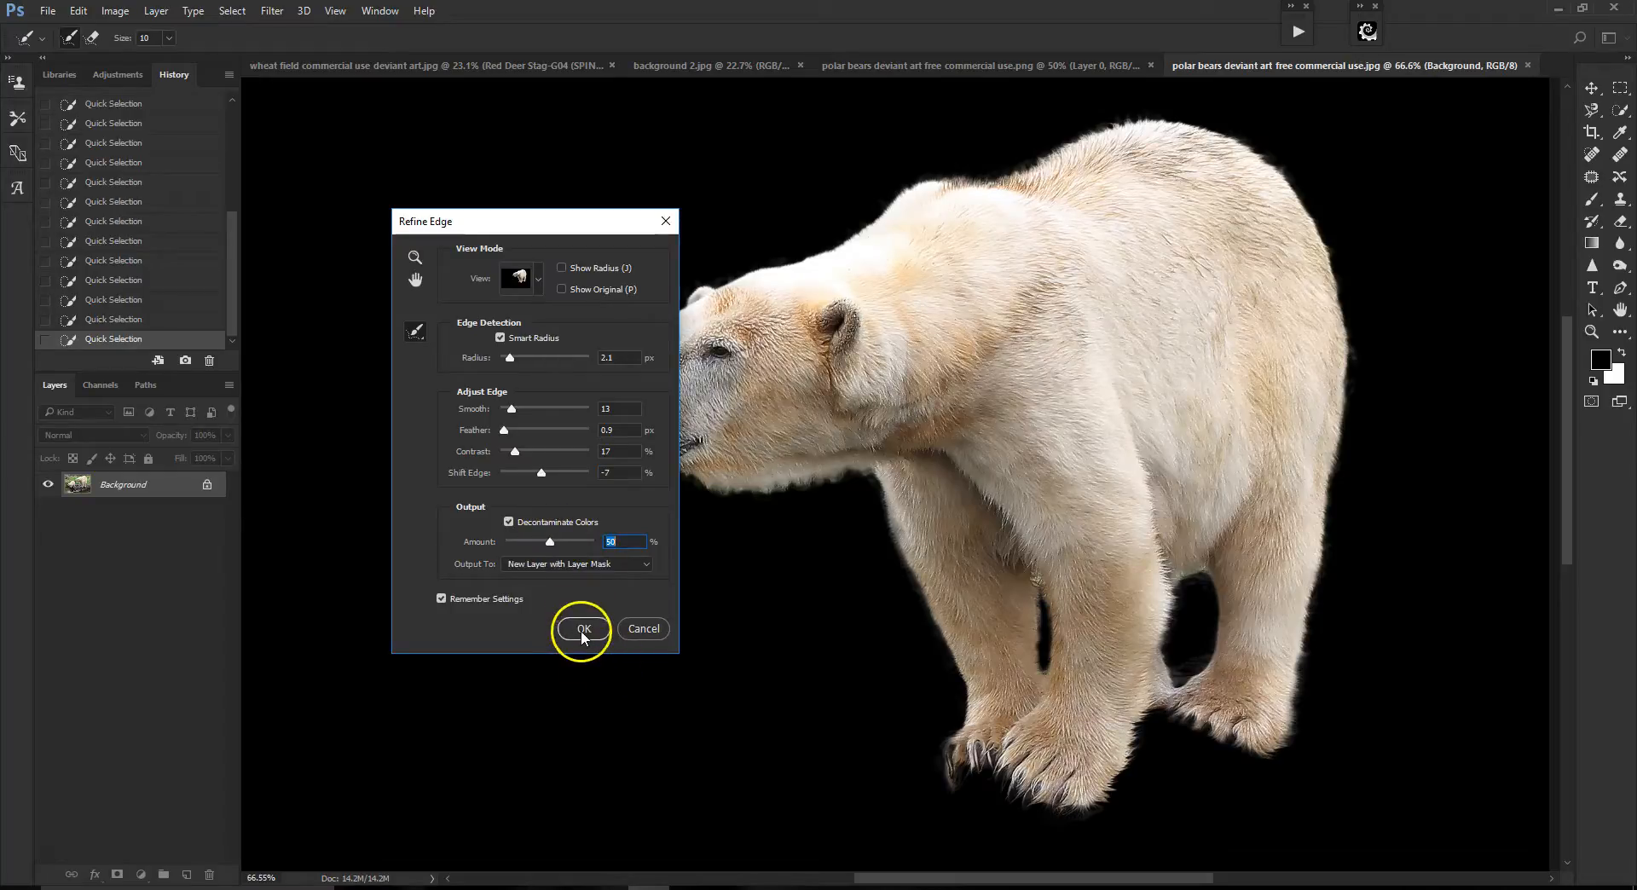
- Output the refined bear to a new layer with a layer mask and inspect the cutout's edges
{"action": "left_click", "coordinate": [579, 565]}
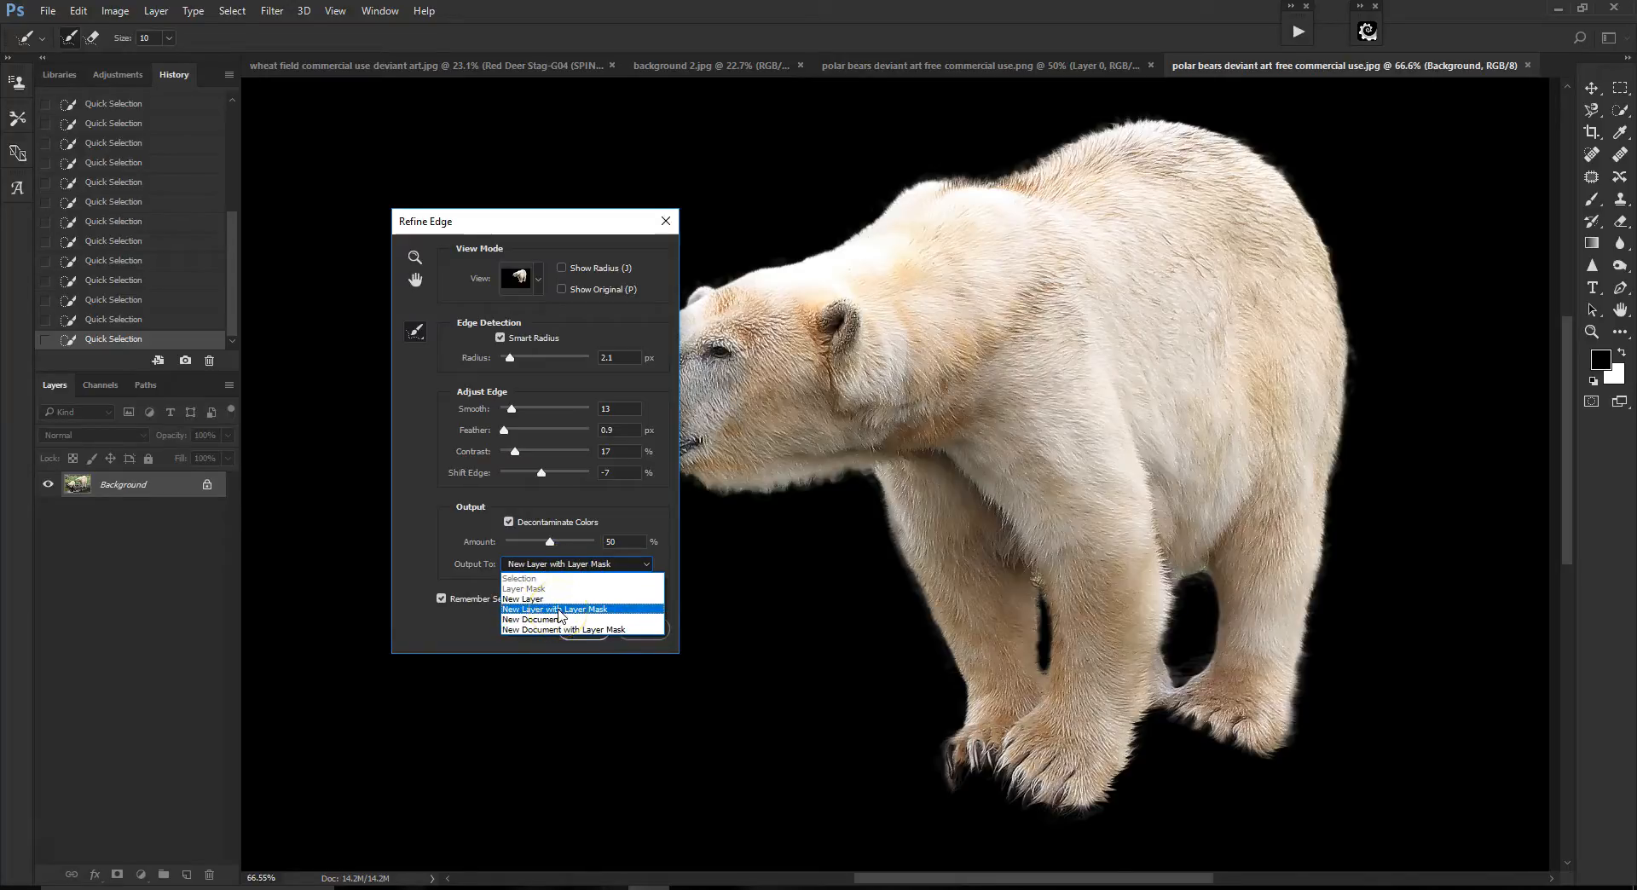
{"action": "left_click", "coordinate": [560, 610]}
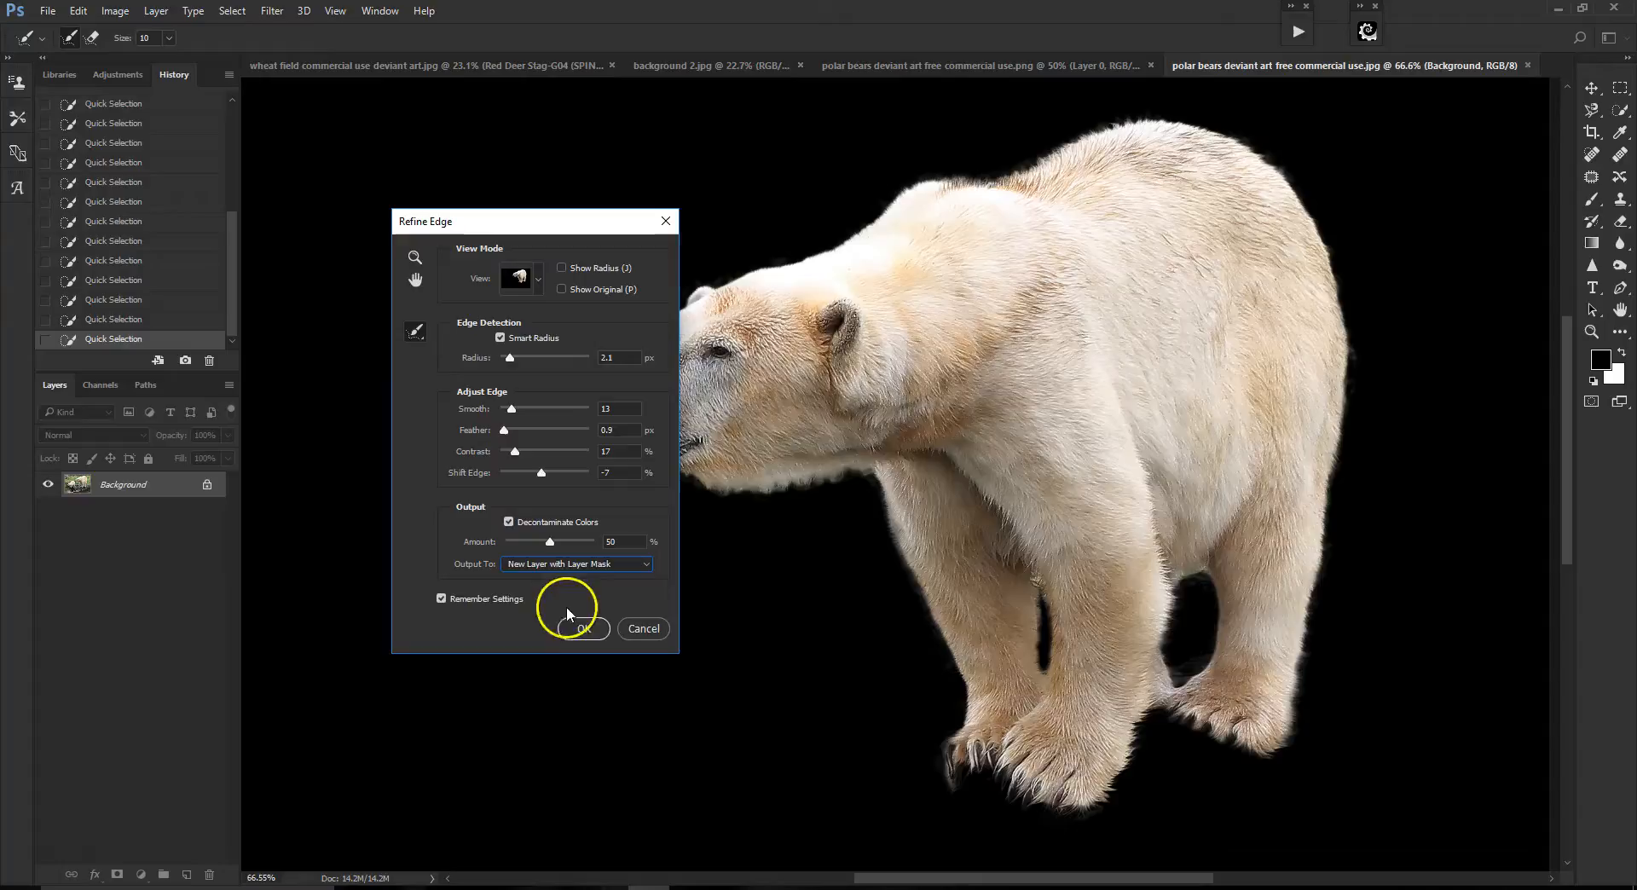
{"action": "left_click", "coordinate": [585, 629]}
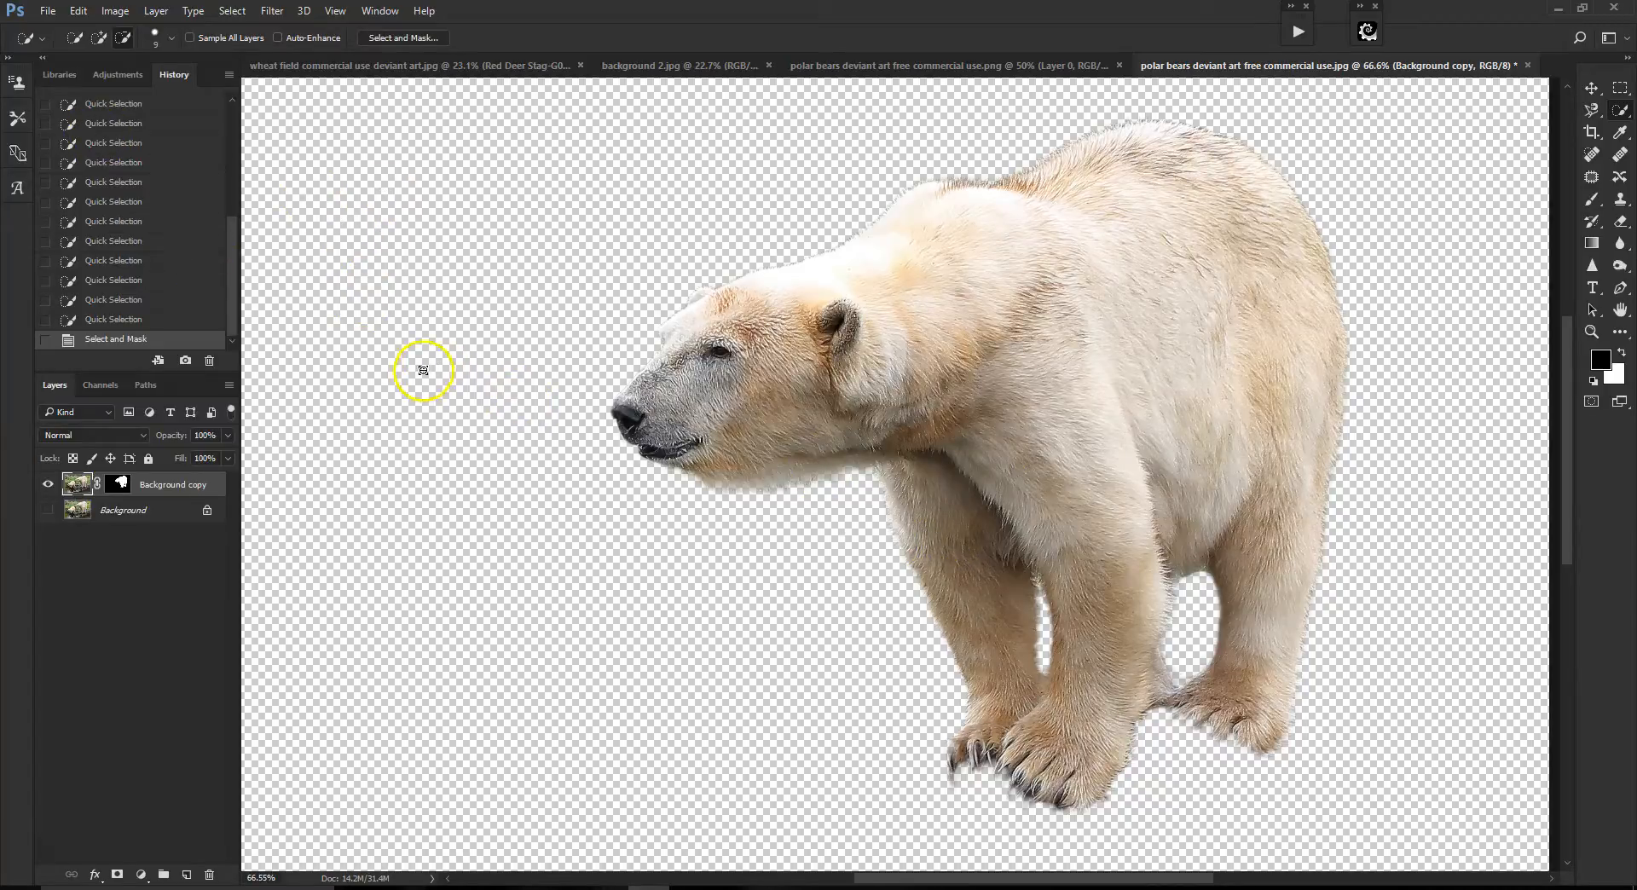
{"action": "scroll", "coordinate": [1025, 403], "scroll_direction": "up", "scroll_amount": 3}
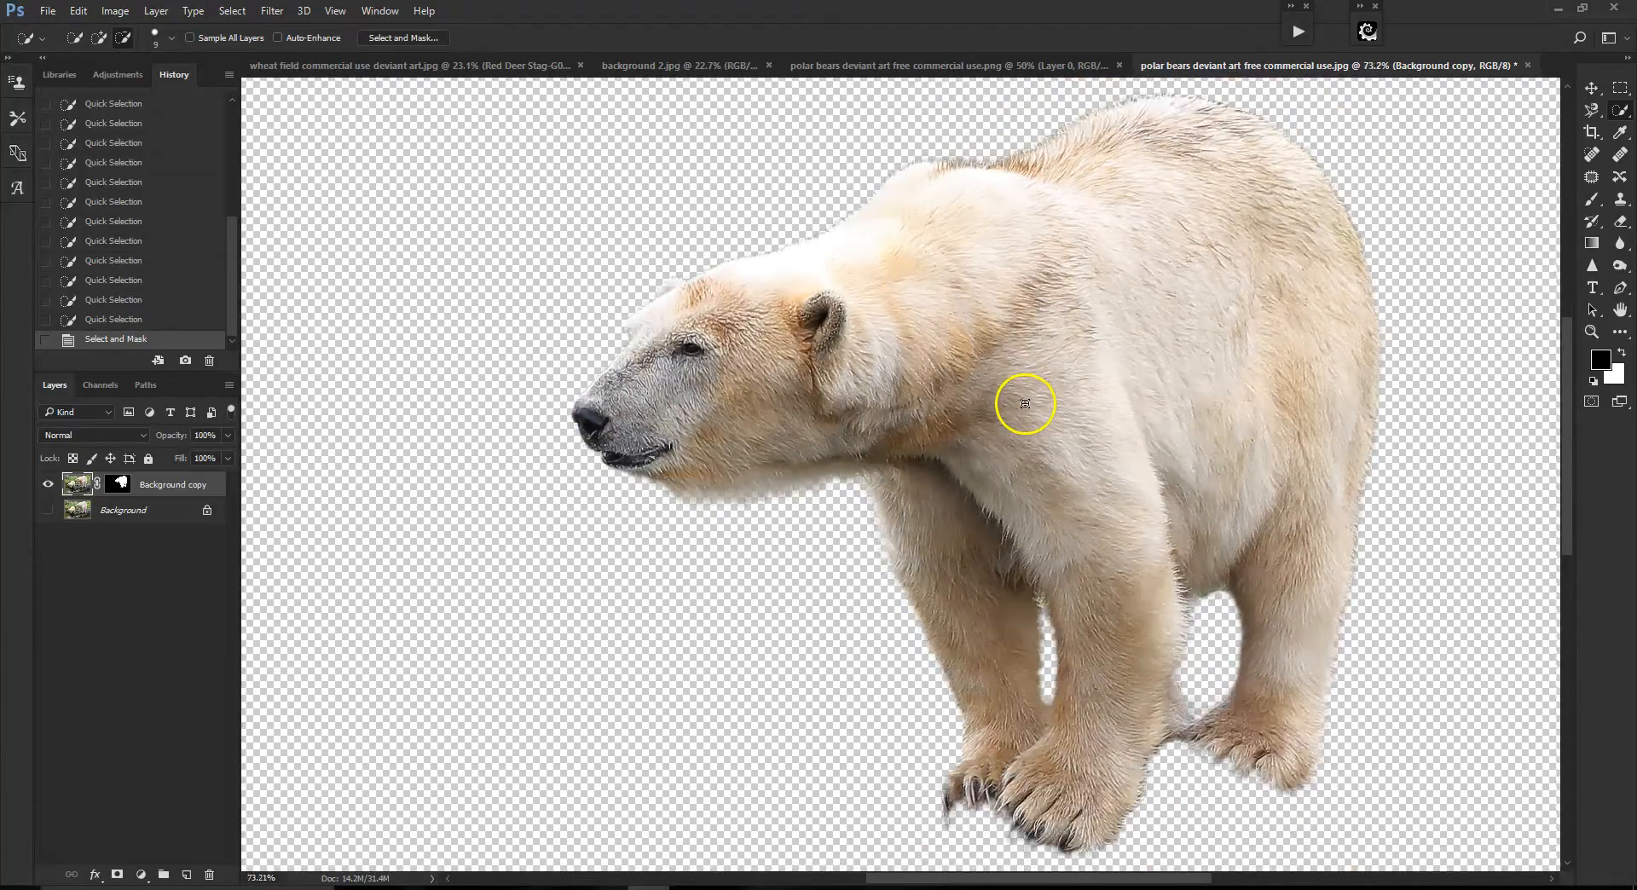
{"action": "scroll", "coordinate": [1025, 403], "scroll_direction": "down", "scroll_amount": 3}
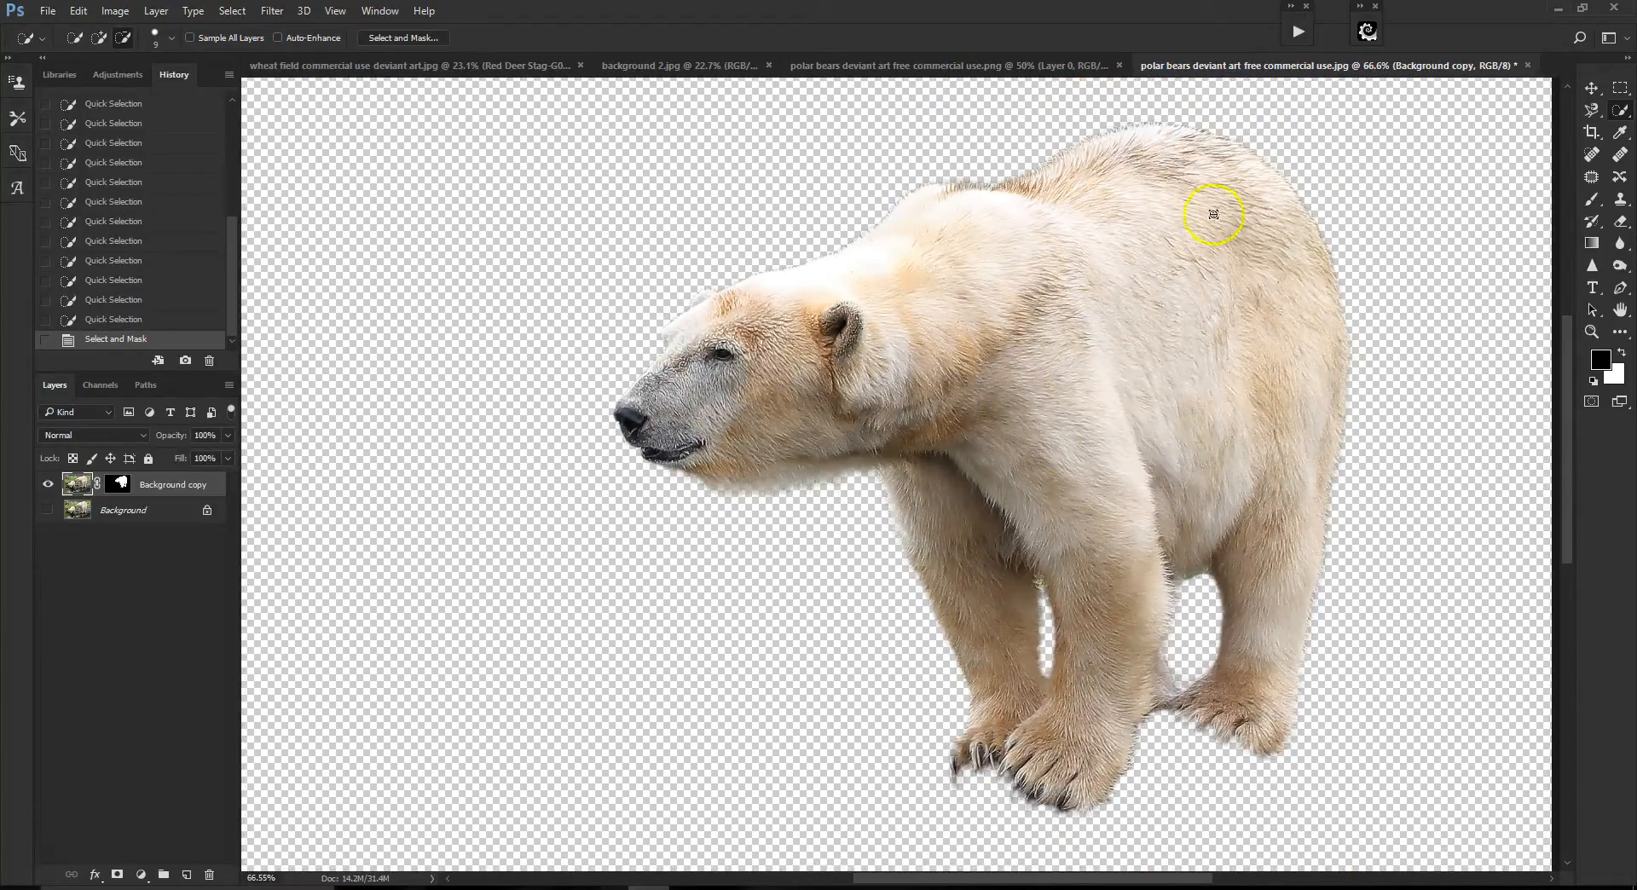
- Switch to the document "polar bears deviant art free commercial use.png" and deselect its canvas selection
{"action": "left_click", "coordinate": [946, 66]}
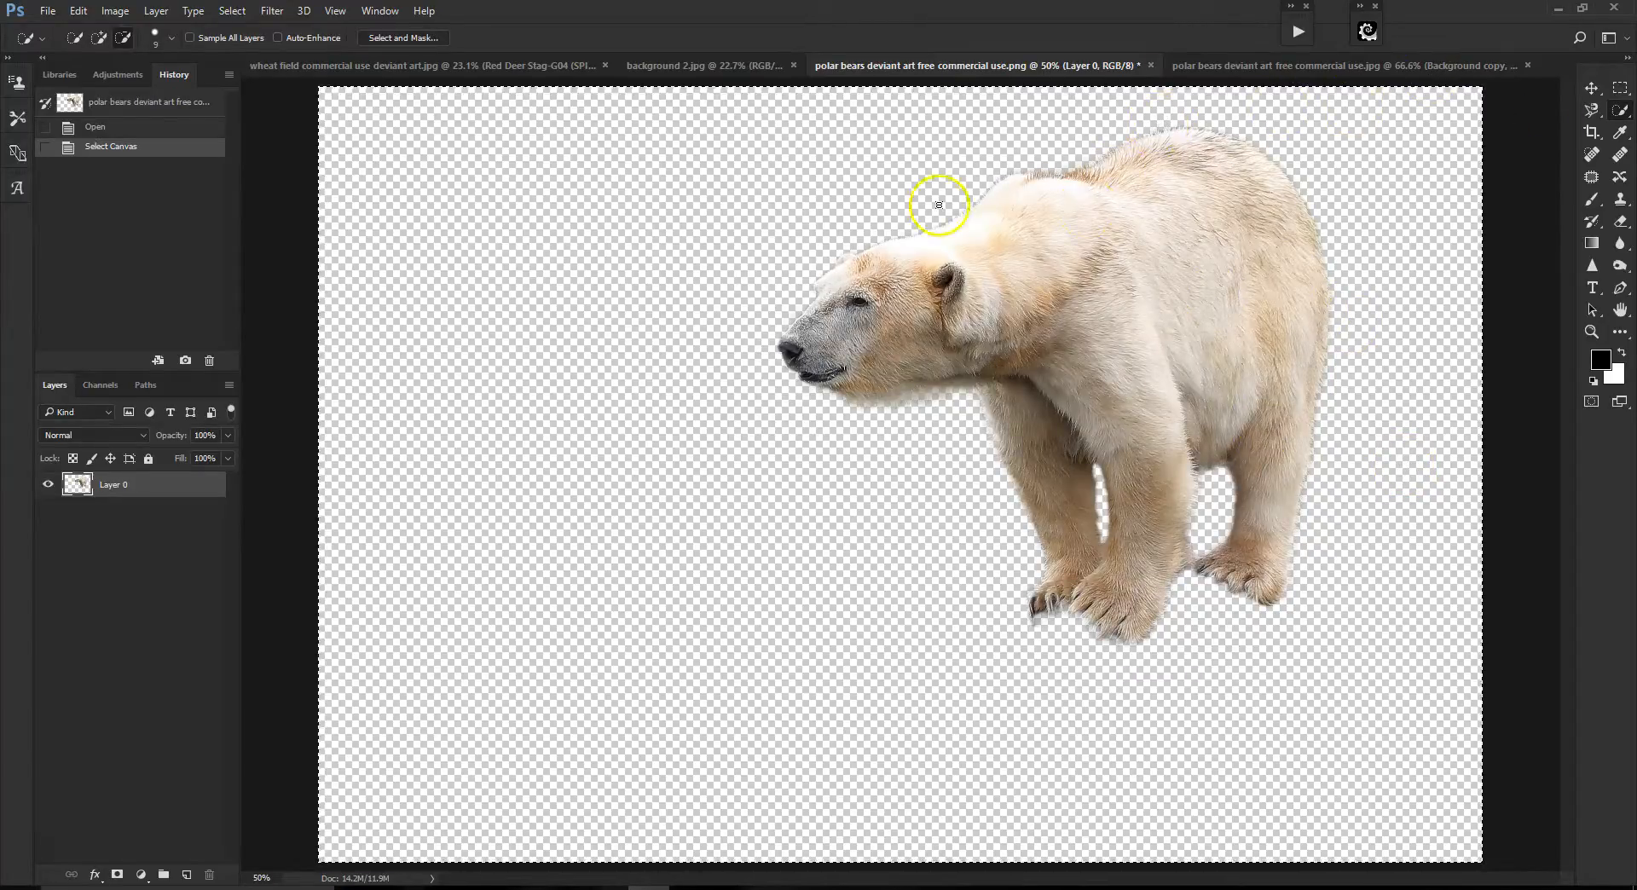
{"action": "key", "text": "ctrl+d"}
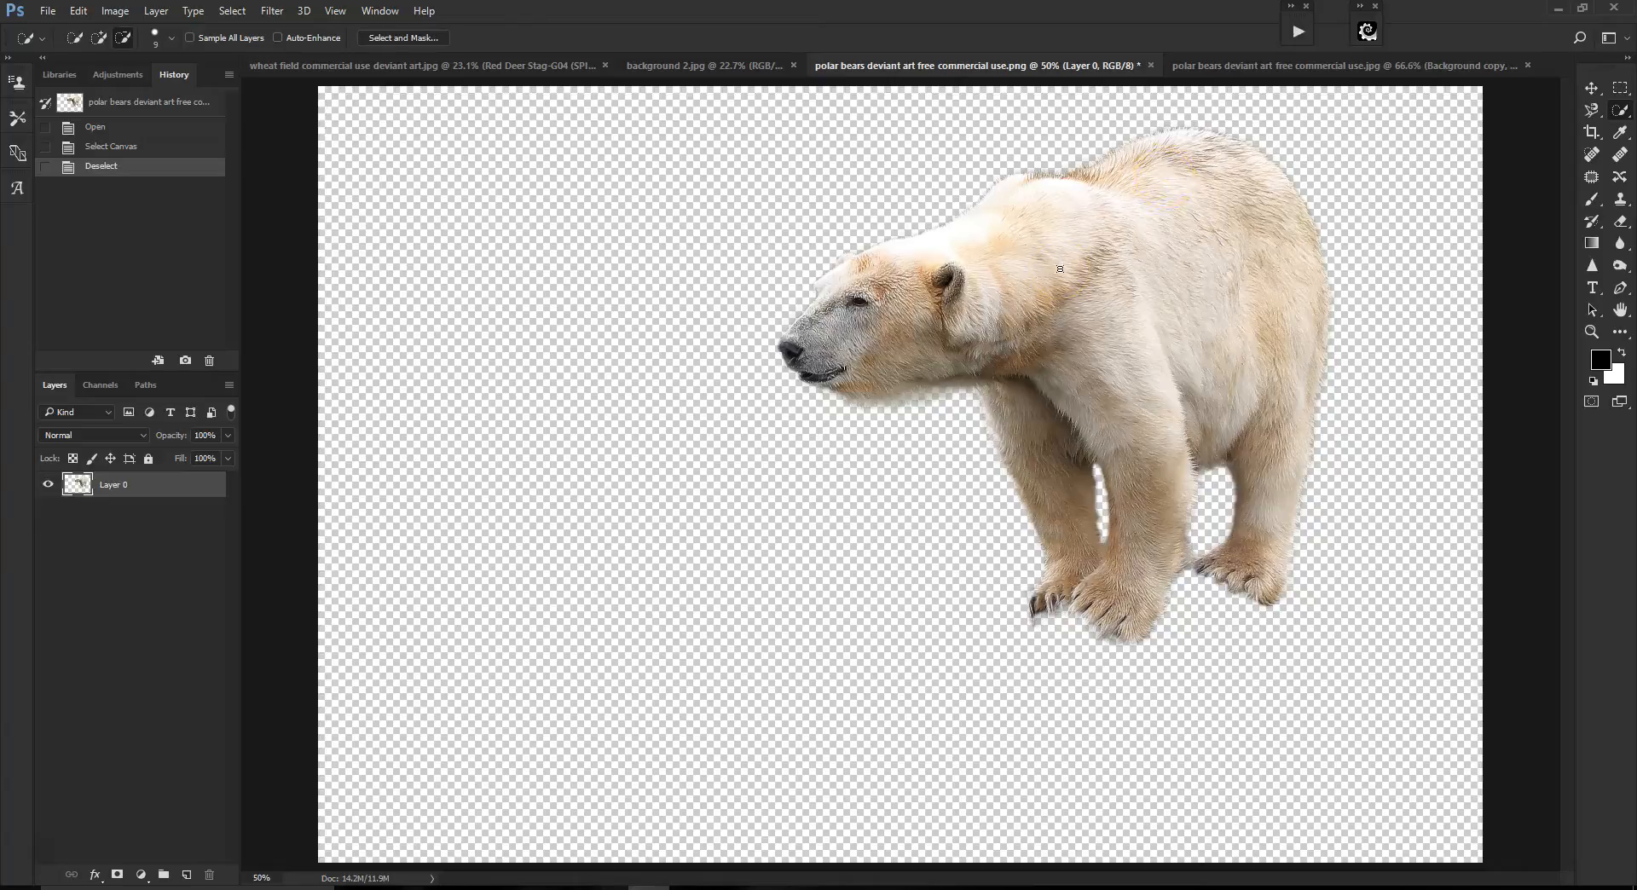
- Select and copy the whole bear canvas, and delete both deer layers and the shadow layer from the wheat field document
{"action": "key", "text": "ctrl+a"}
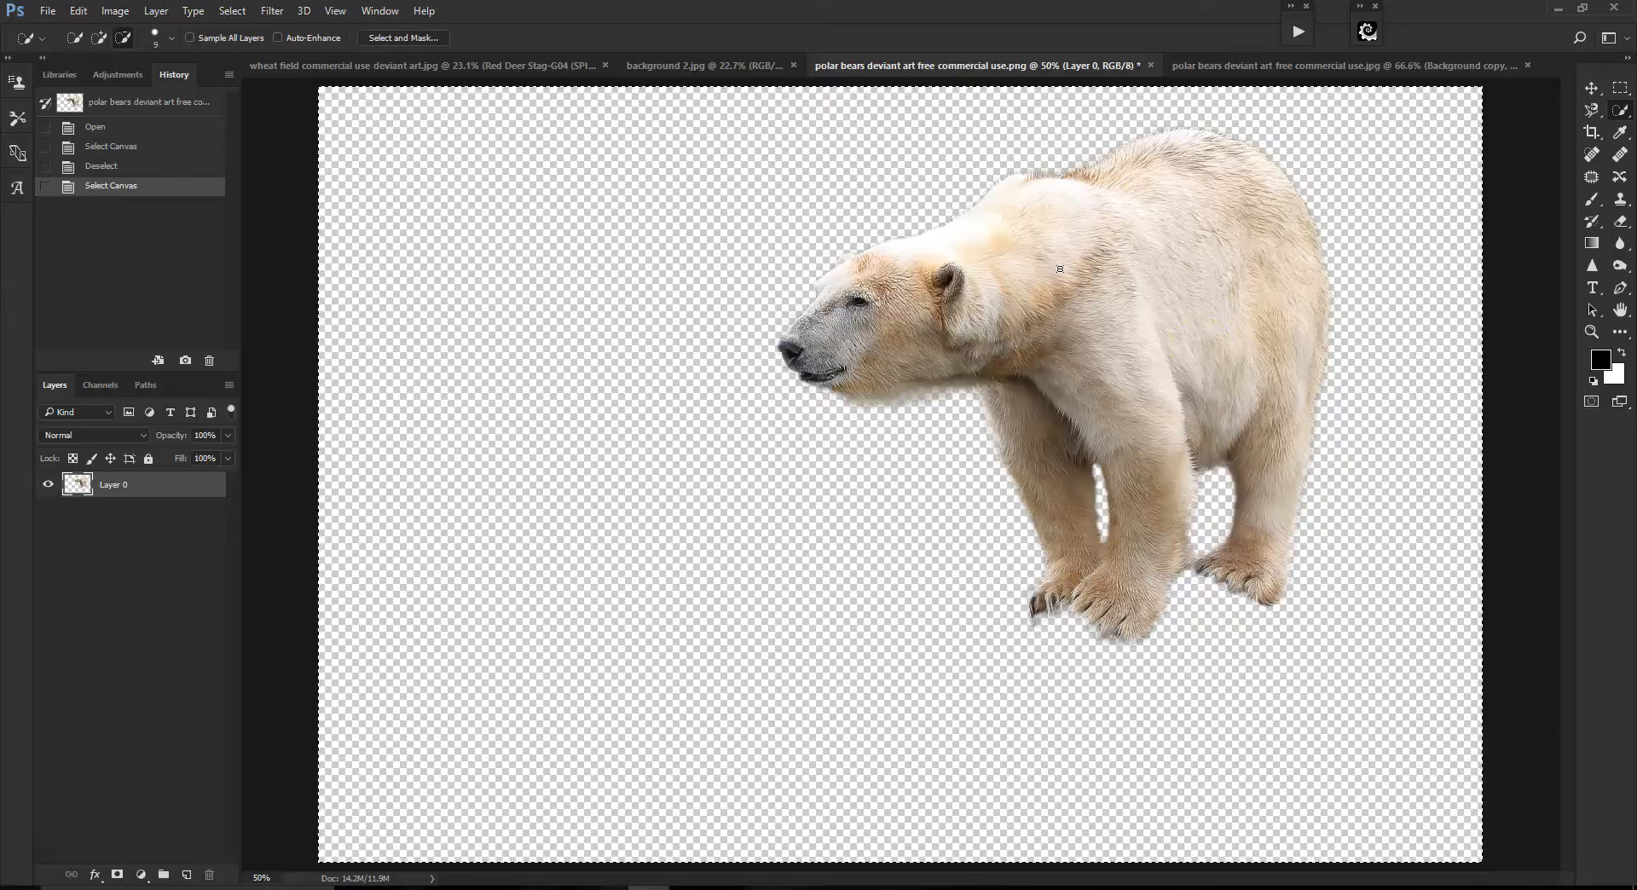
{"action": "left_click", "coordinate": [445, 68]}
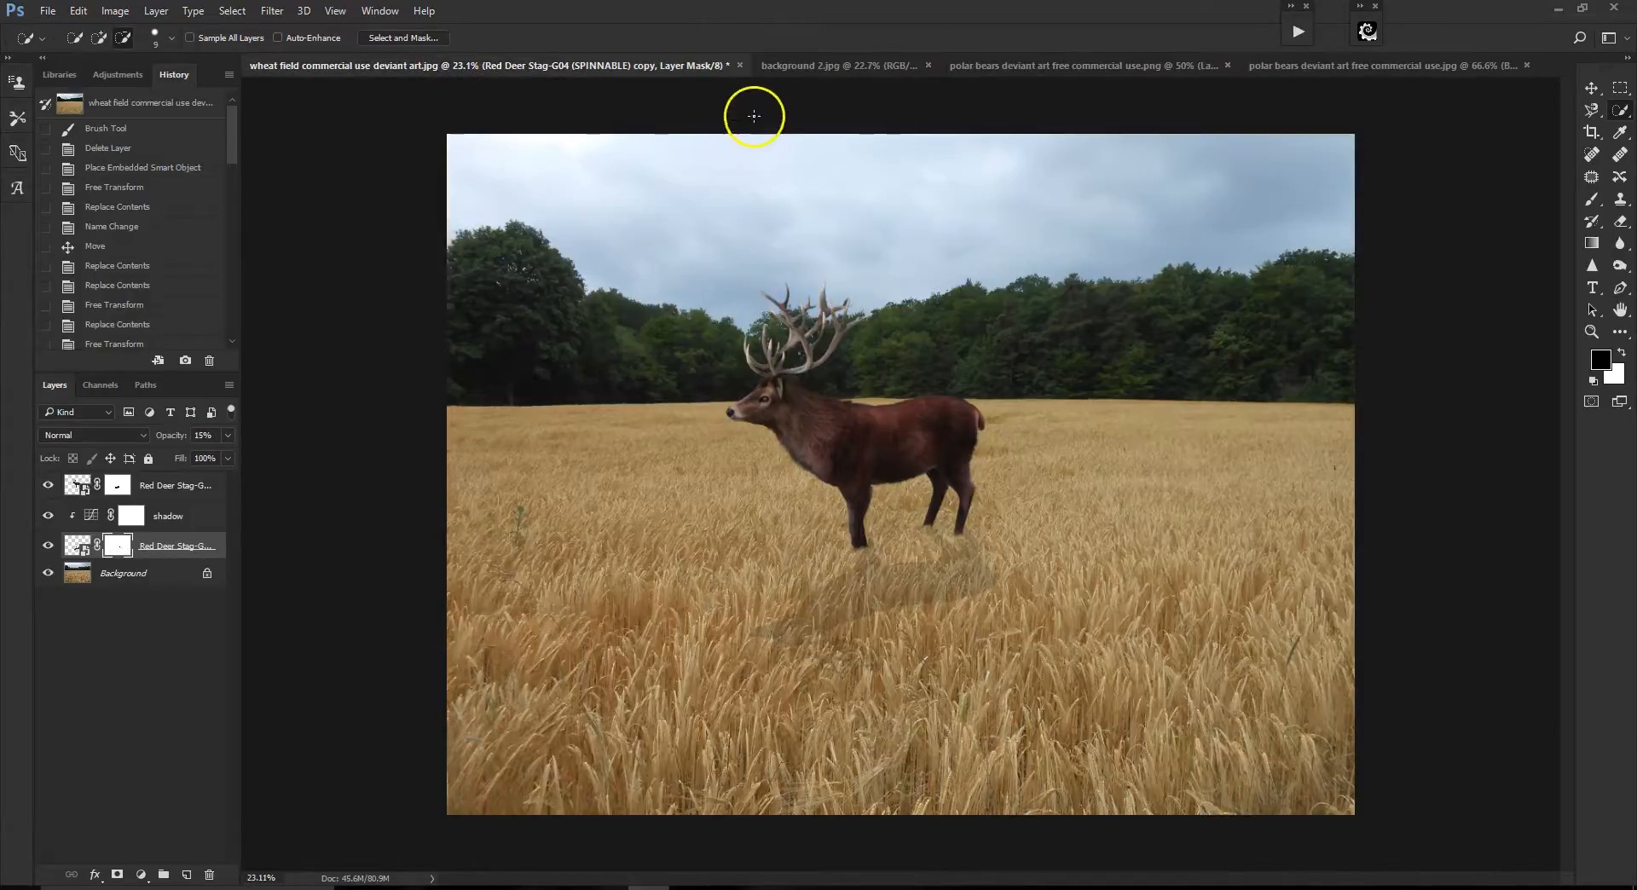
{"action": "left_click", "coordinate": [152, 547]}
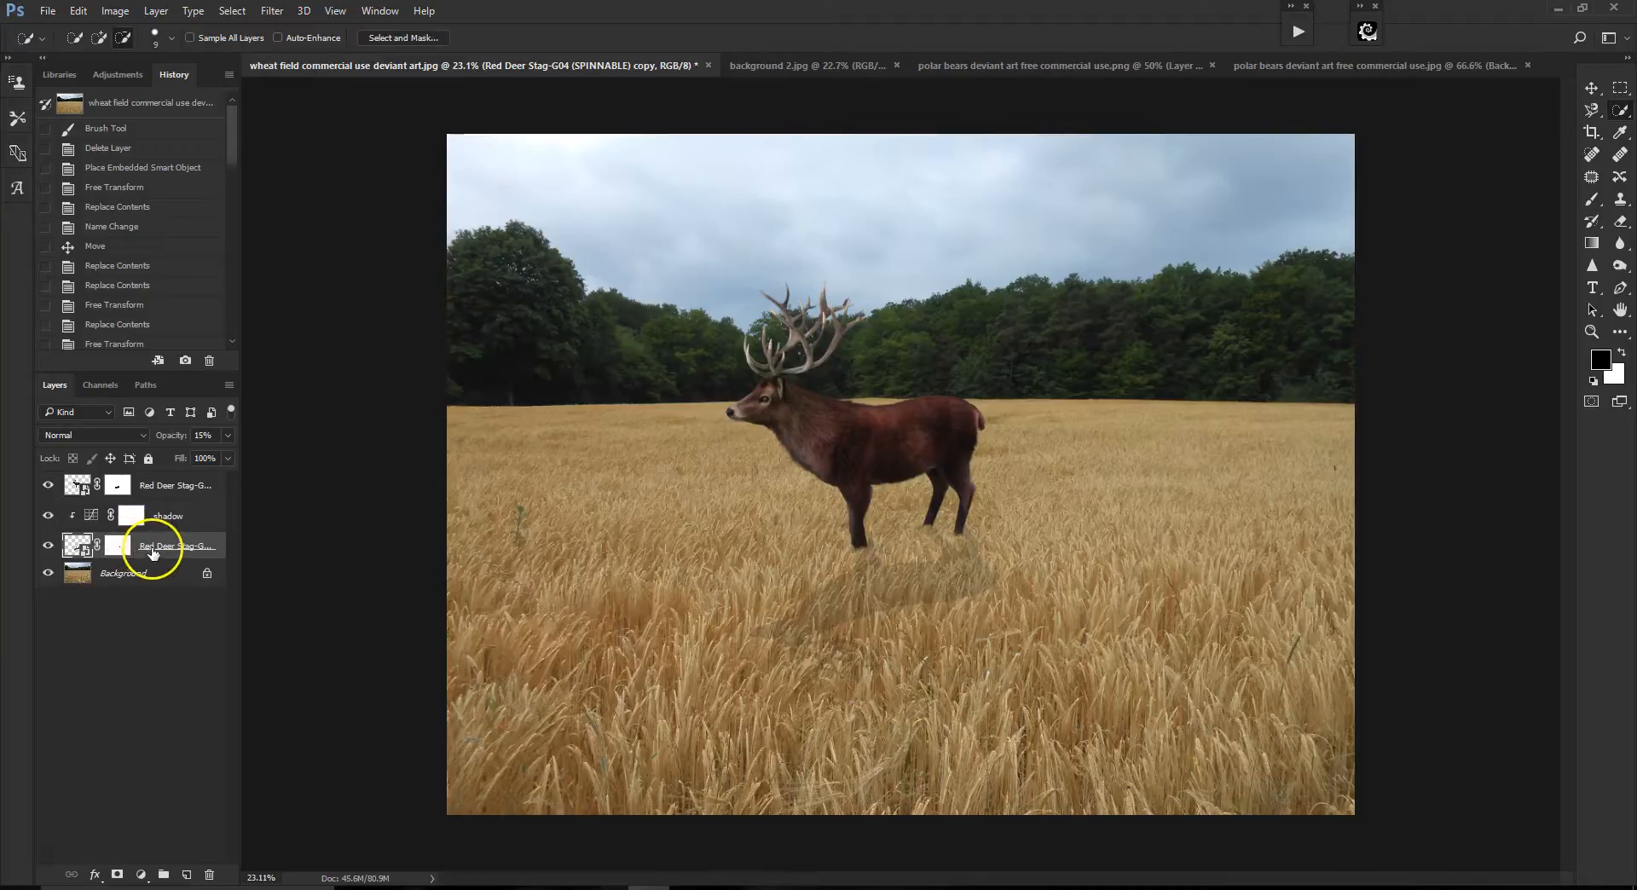
{"action": "left_click", "coordinate": [174, 485], "text": "shift"}
{"action": "key", "text": "Delete"}
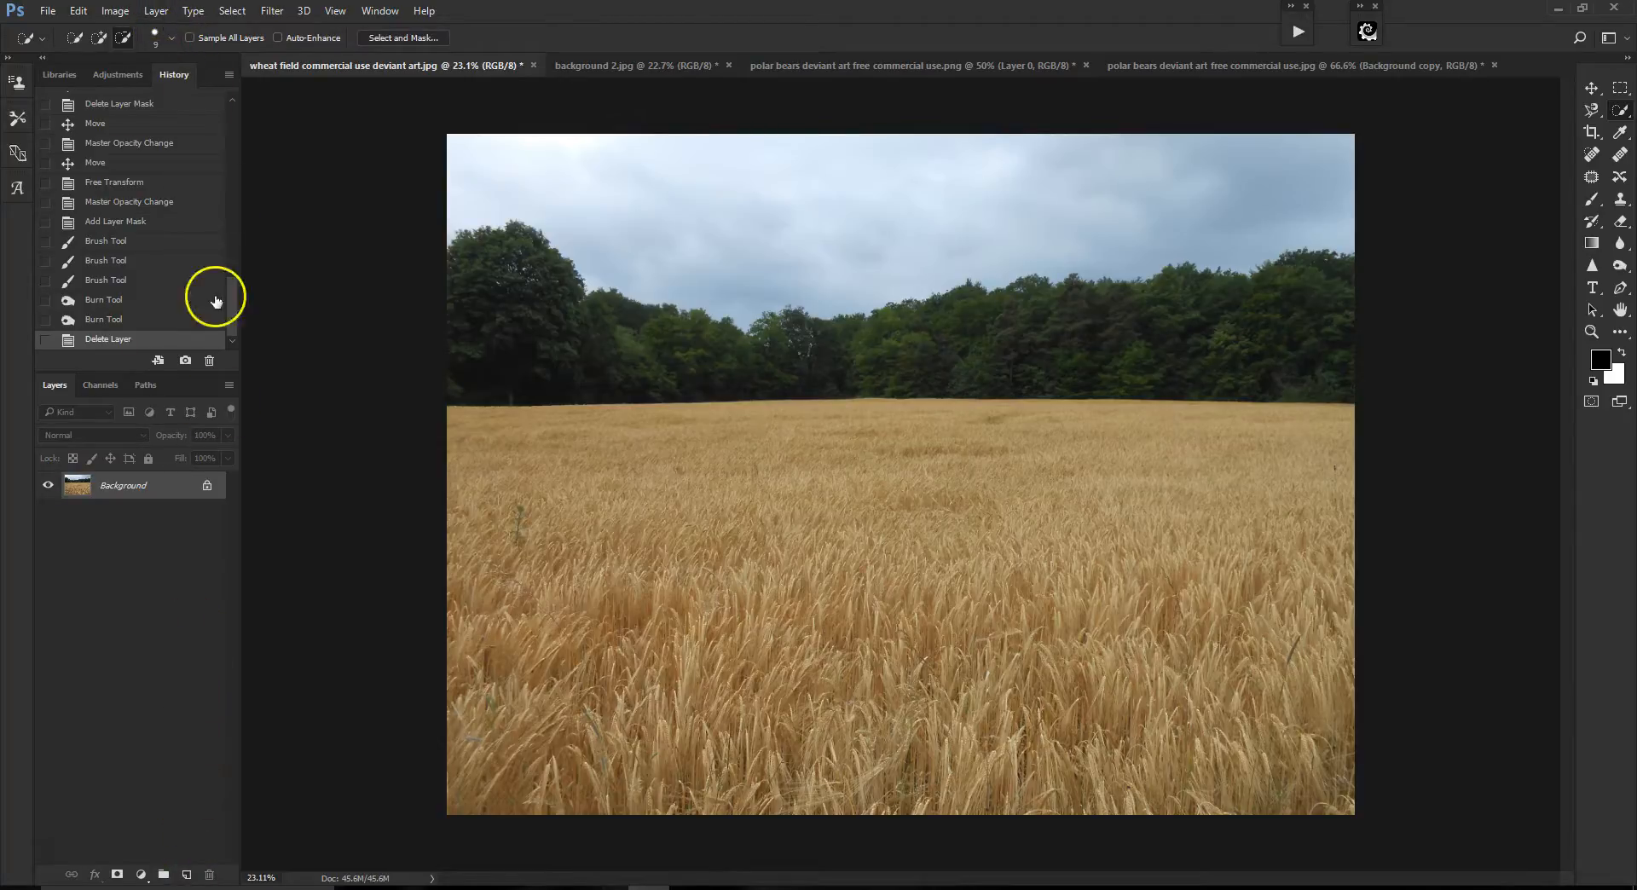
- Paste the polar bear onto a new layer in the wheat field and shift it slightly left
{"action": "left_click", "coordinate": [186, 875]}
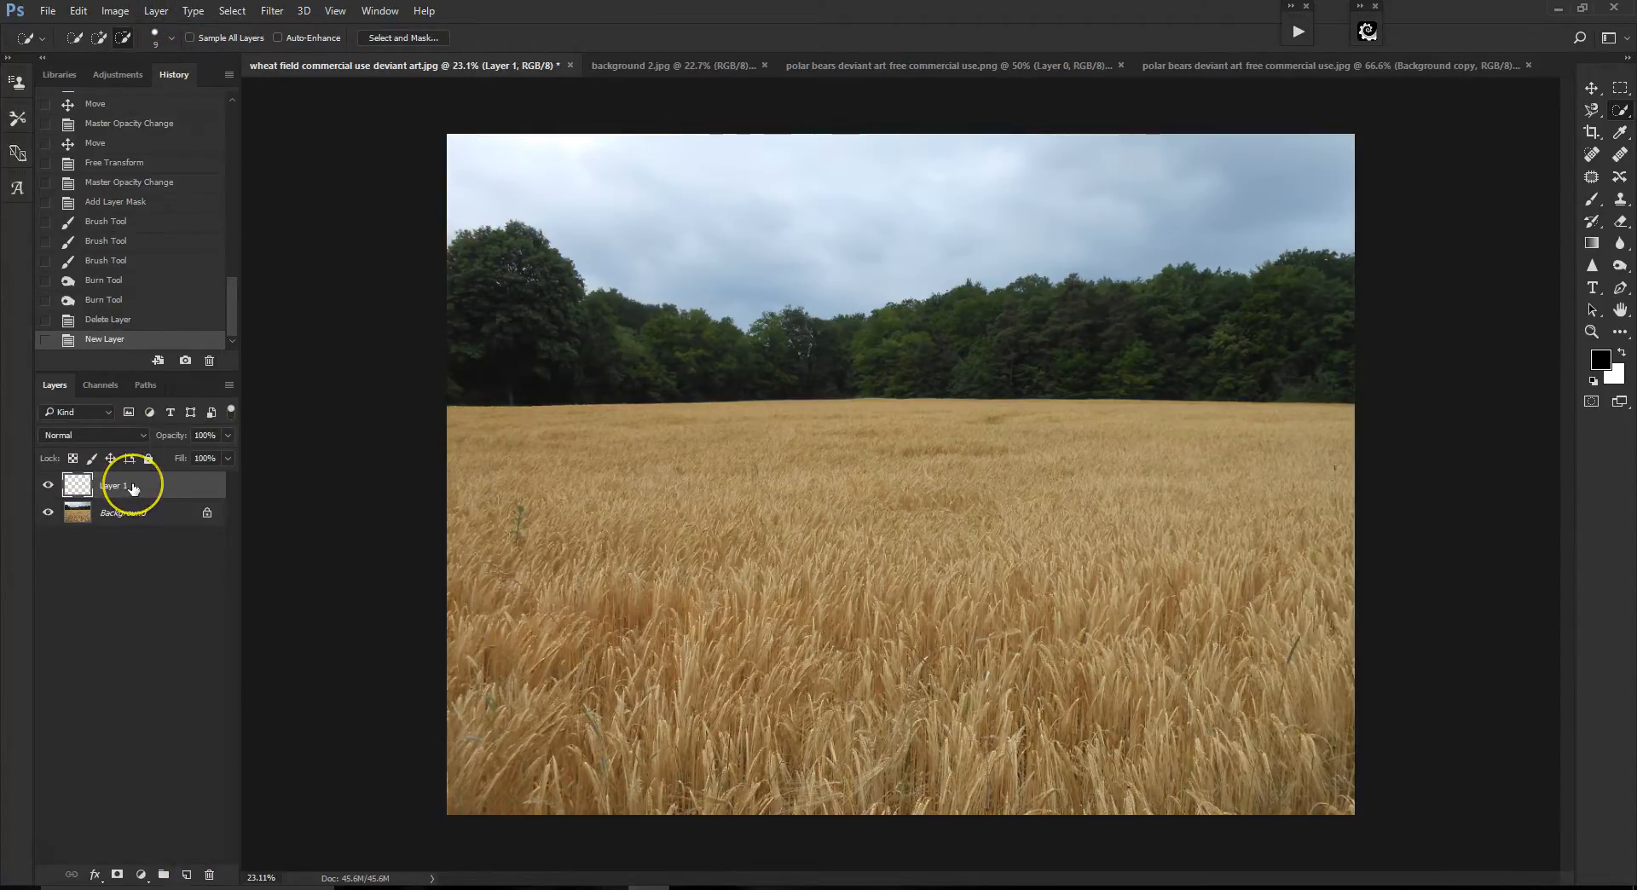
{"action": "key", "text": "ctrl+v"}
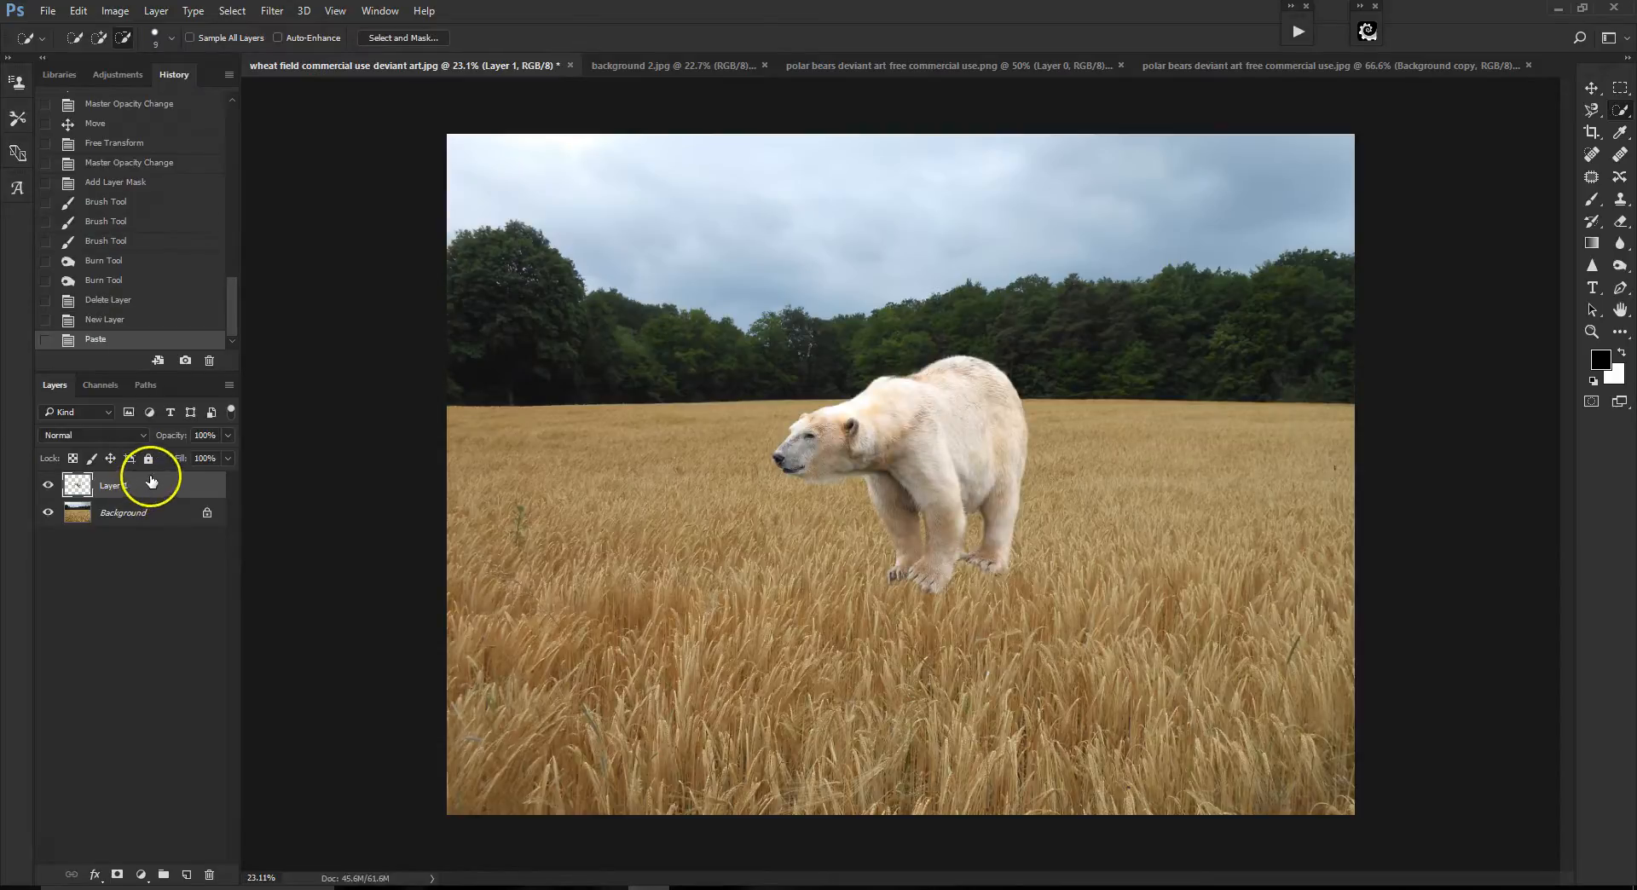
{"action": "left_click", "coordinate": [1592, 88]}
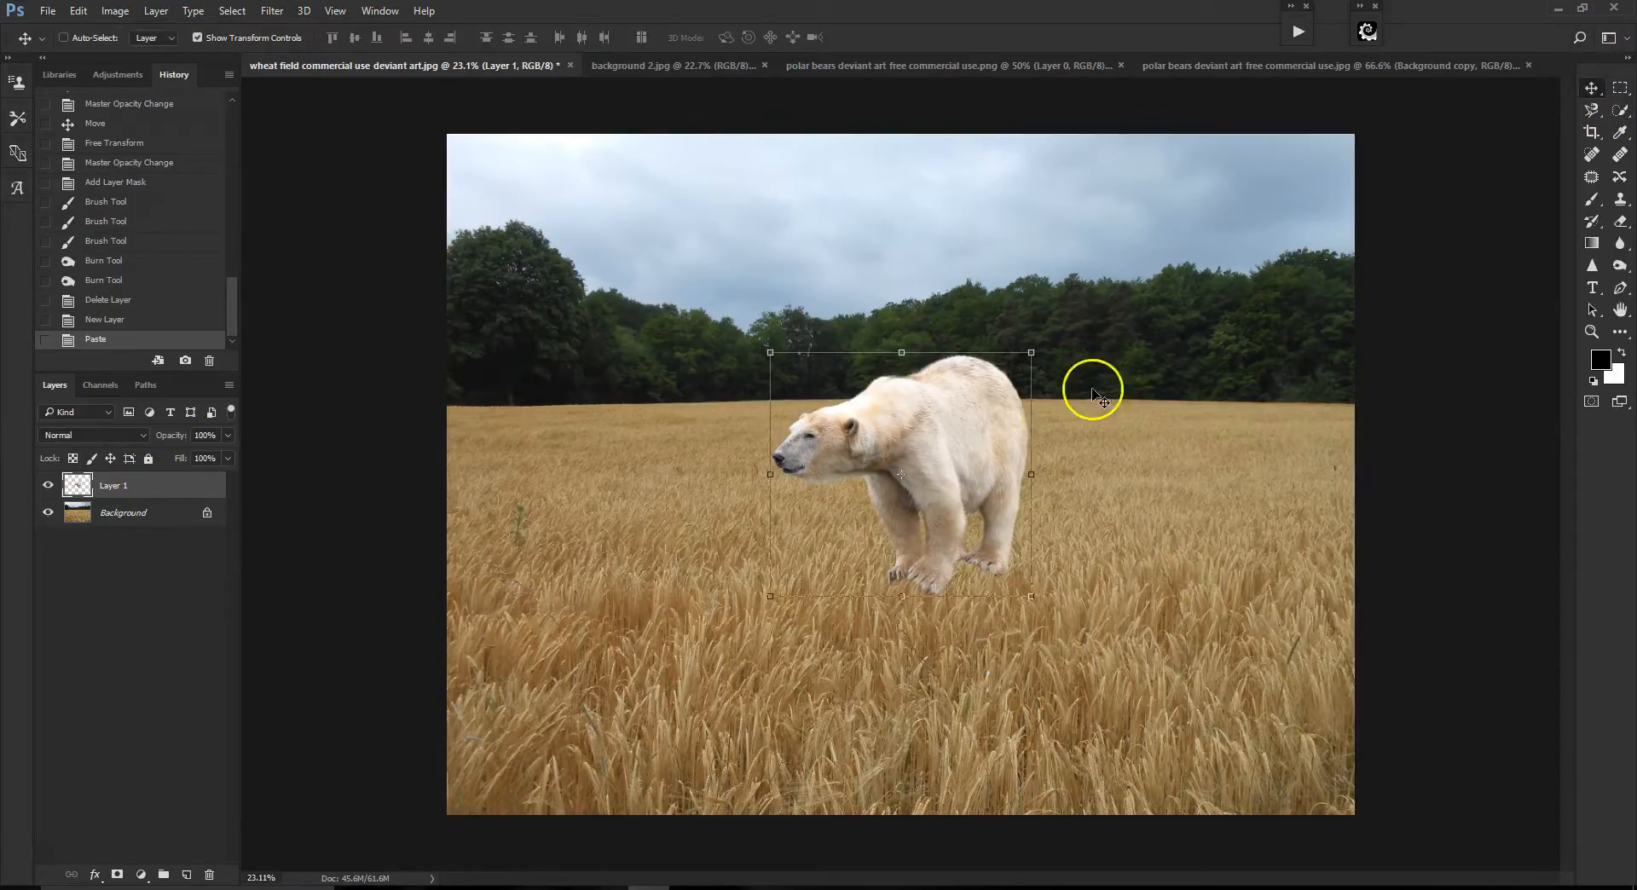
{"action": "left_click_drag", "start_coordinate": [984, 466], "coordinate": [954, 464]}
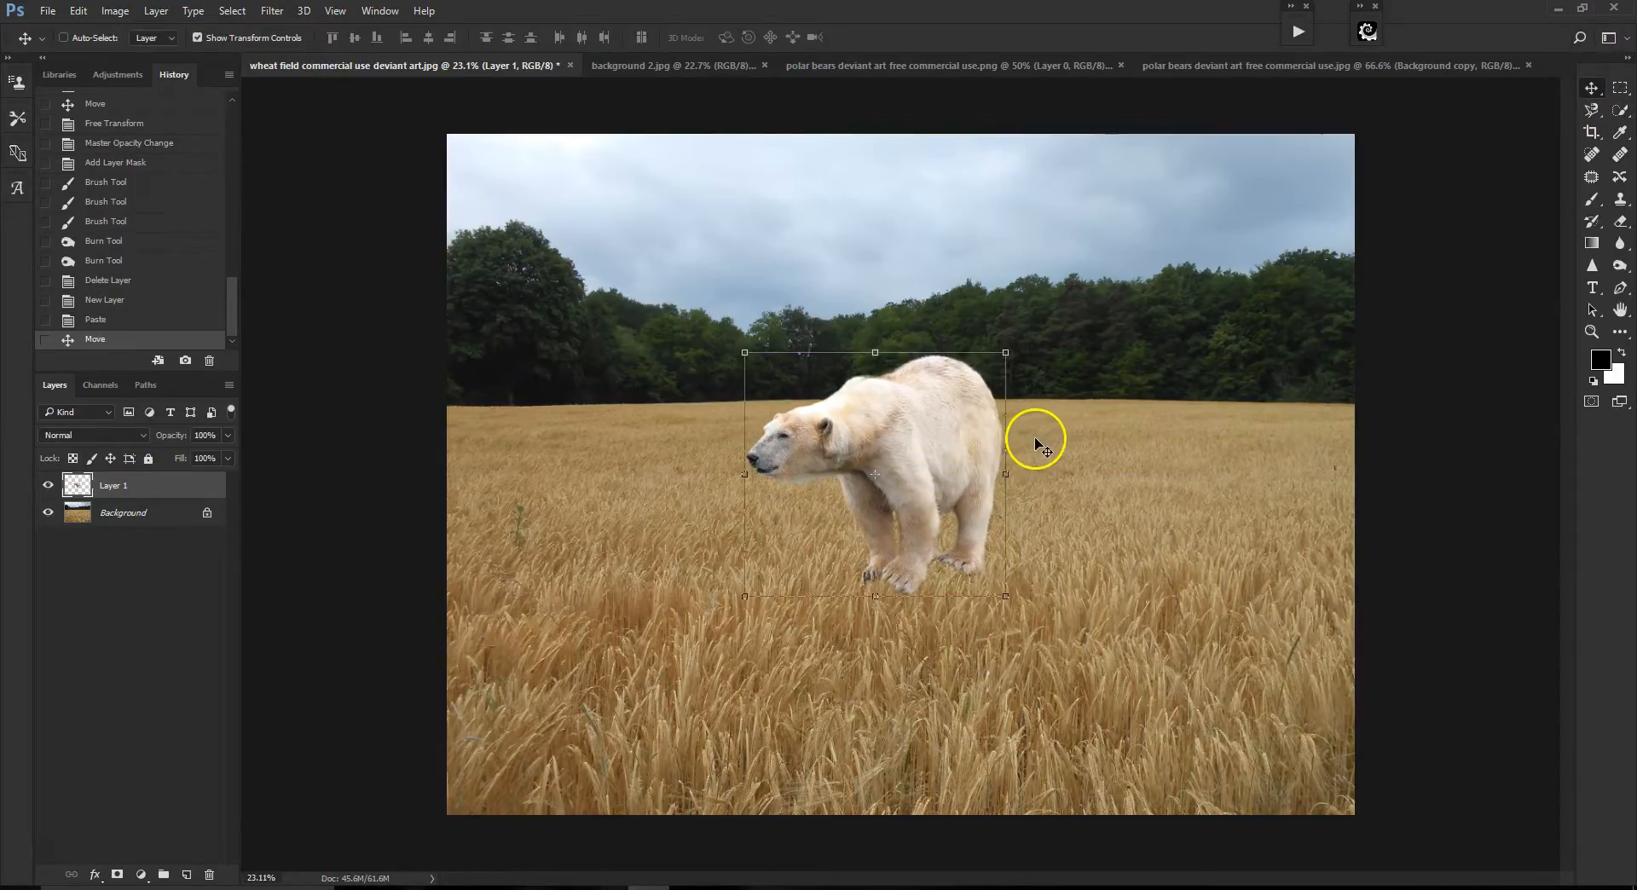
- Rotate the bear clockwise by about 2.53 degrees, nudge it down and to the left, and apply the transform
{"action": "mouse_move", "coordinate": [1024, 441]}
{"action": "left_mouse_down"}
{"action": "mouse_move", "coordinate": [1031, 460]}
{"action": "mouse_move", "coordinate": [1028, 446]}
{"action": "left_mouse_up"}
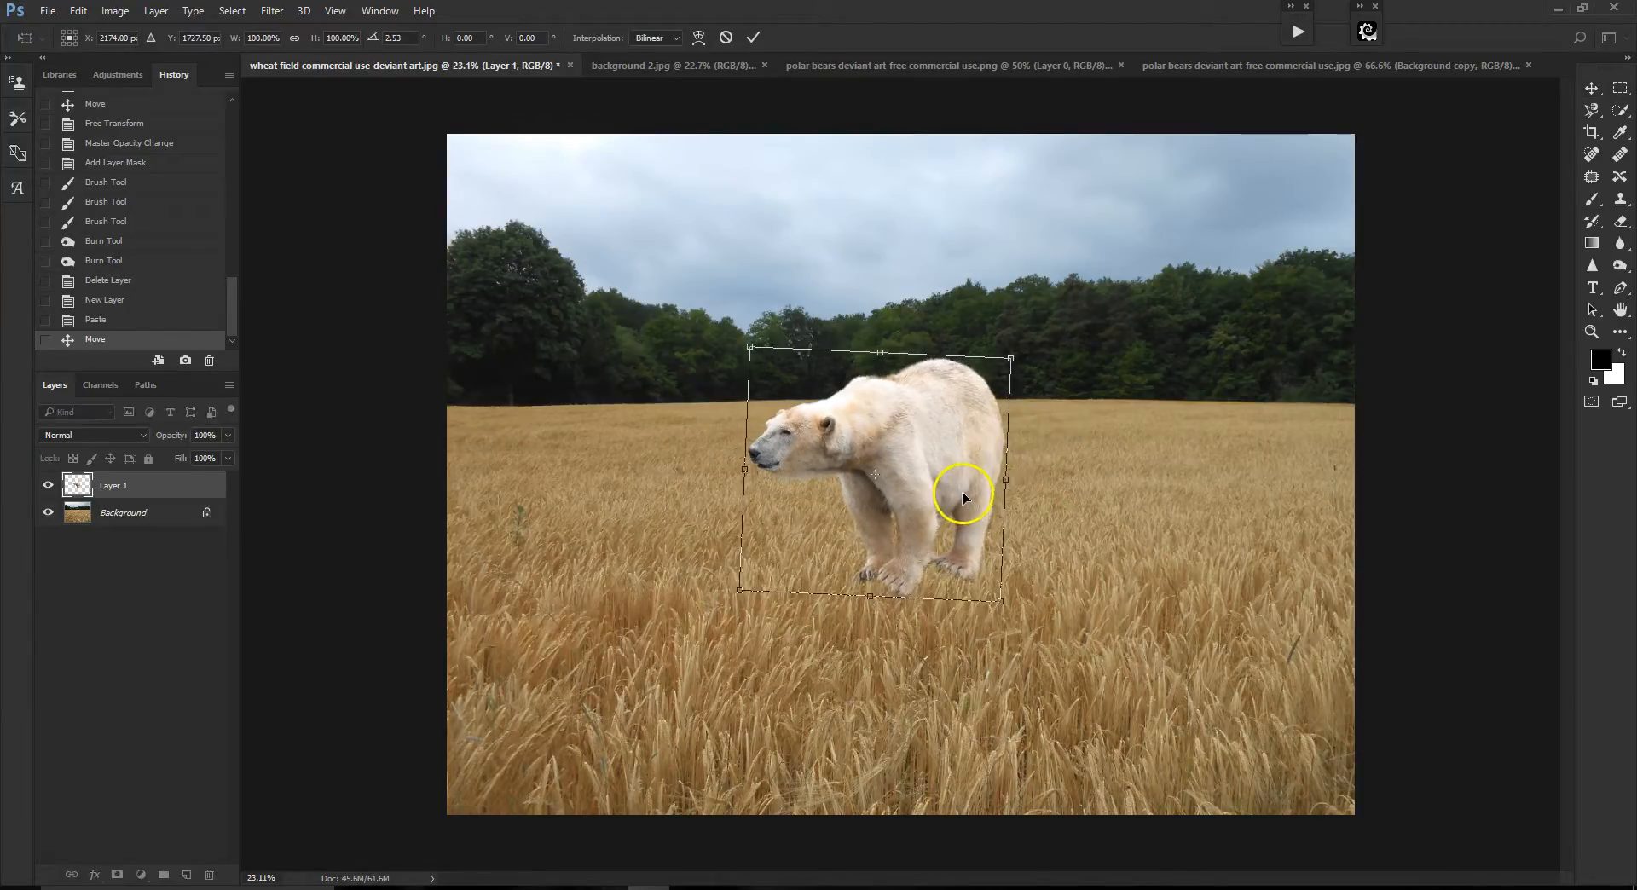
{"action": "scroll", "coordinate": [963, 496], "scroll_direction": "up", "scroll_amount": 1}
{"action": "left_click_drag", "start_coordinate": [935, 492], "coordinate": [917, 504]}
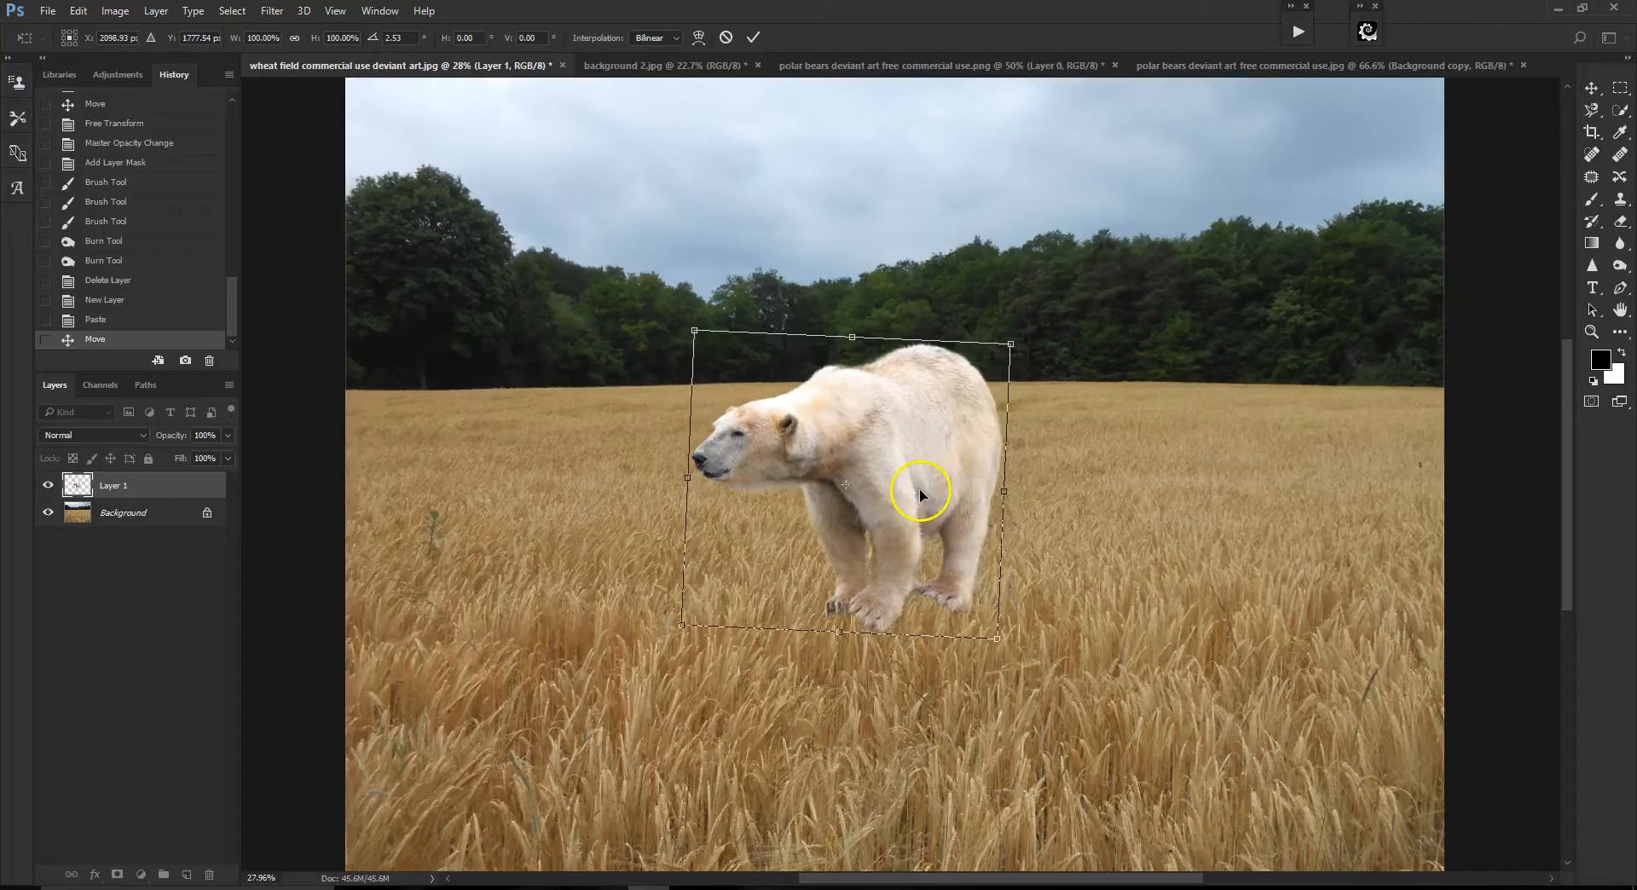
{"action": "left_click", "coordinate": [754, 39]}
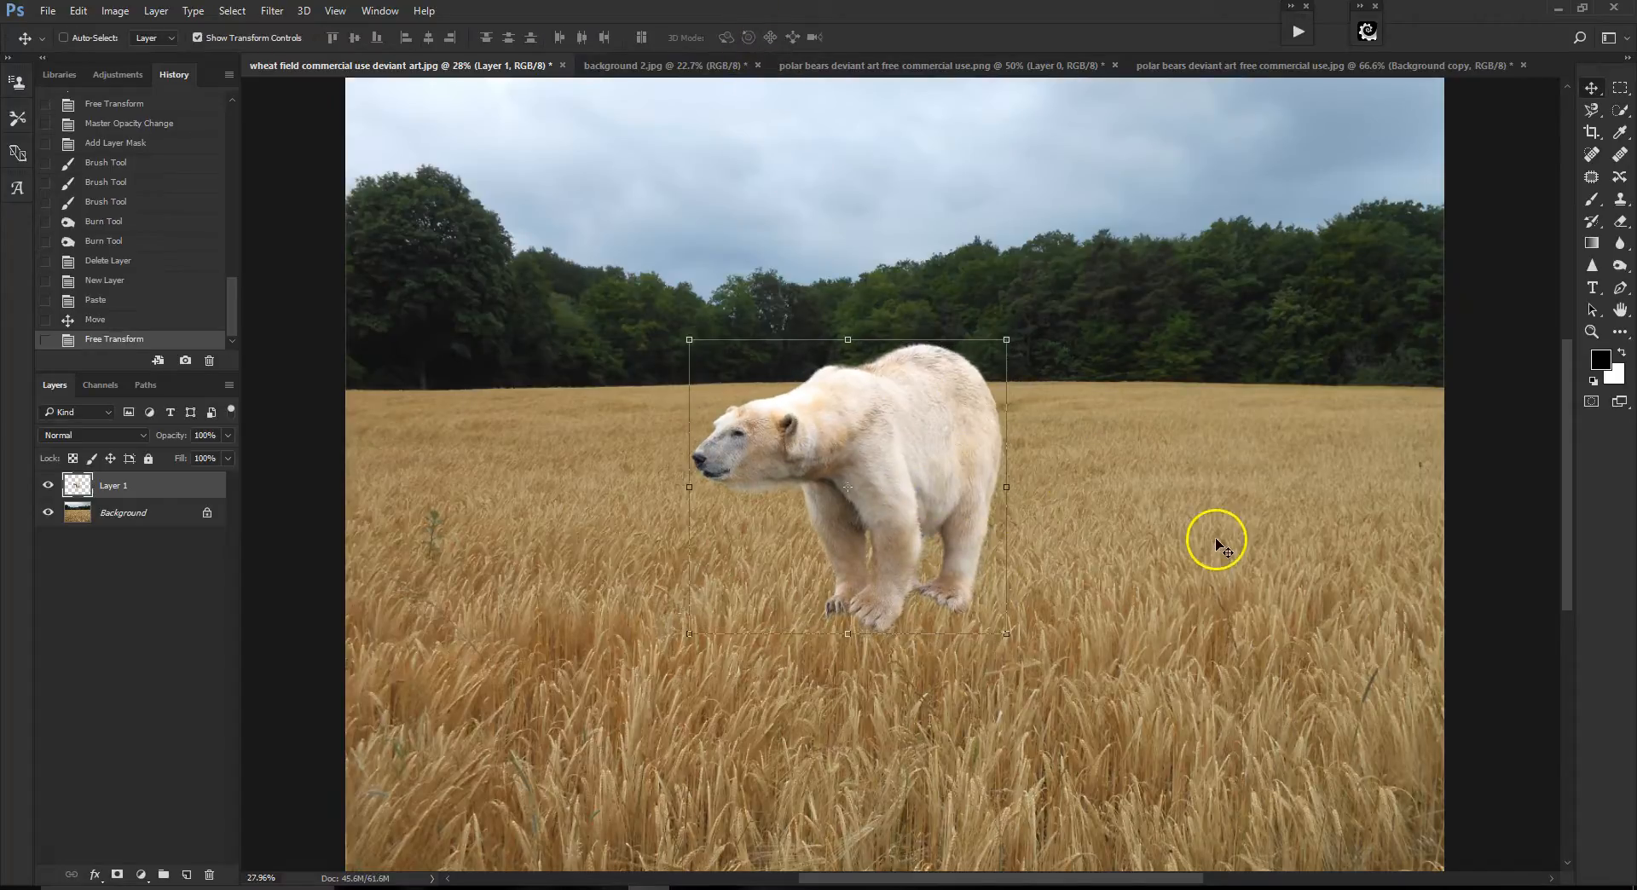
- Enlarge the black brush to 150 px and add a layer mask to the bear layer
{"action": "left_click", "coordinate": [1592, 200]}
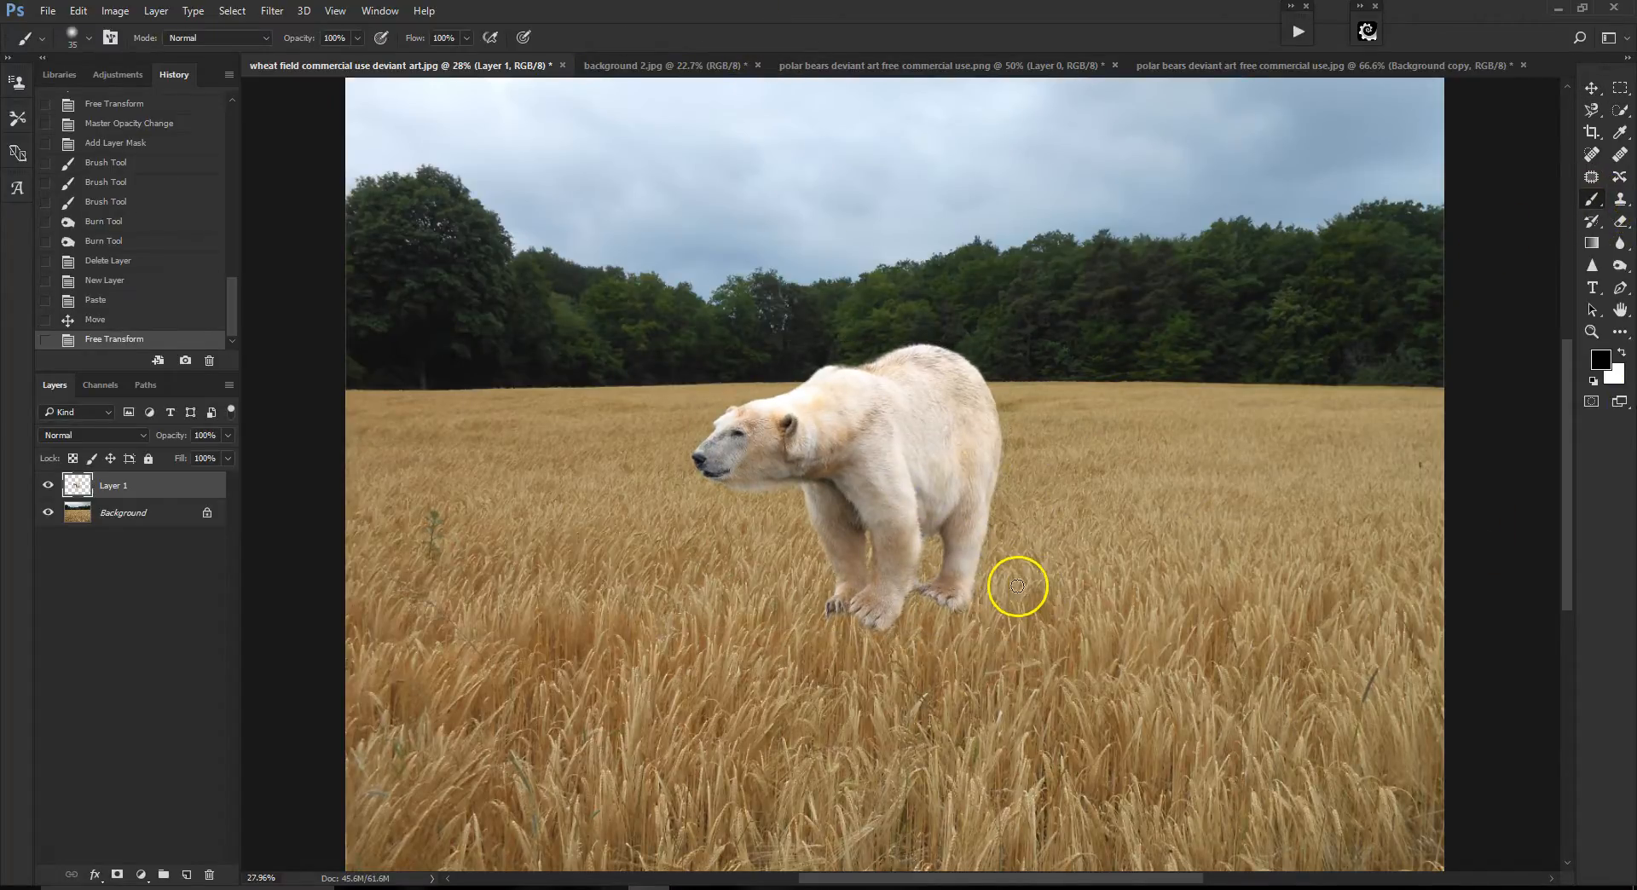
{"action": "key", "text": "bracketright"}
{"action": "key", "text": "bracketright"}
{"action": "key", "text": "bracketright"}
{"action": "key", "text": "bracketright"}
{"action": "key", "text": "bracketright"}
{"action": "key", "text": "bracketright"}
{"action": "key", "text": "bracketright"}
{"action": "key", "text": "bracketright"}
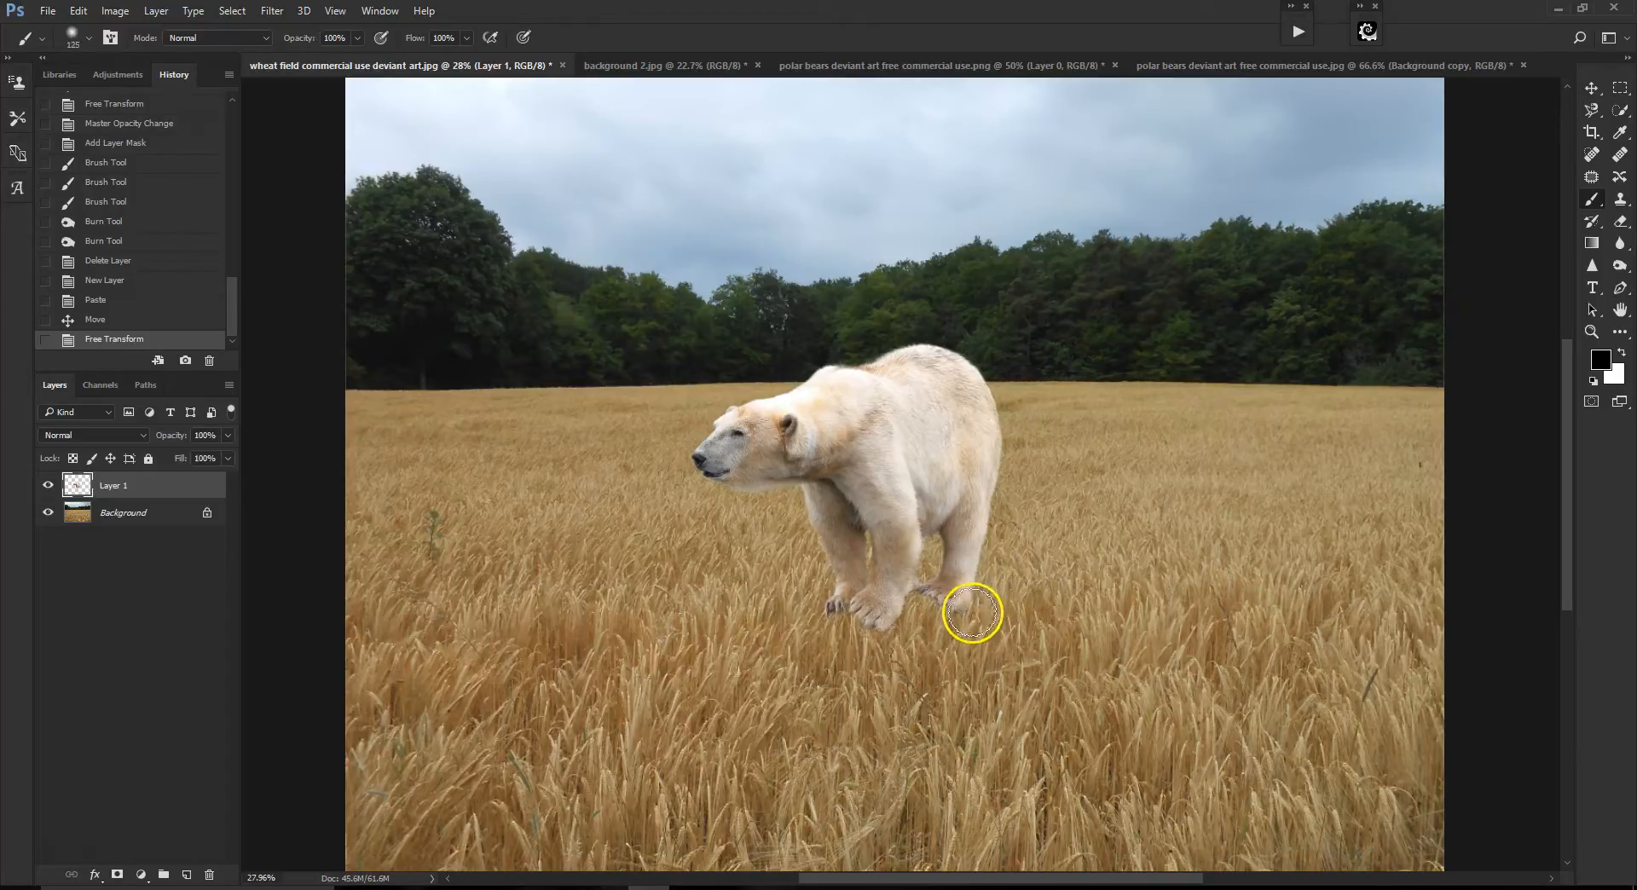
{"action": "left_click", "coordinate": [117, 874]}
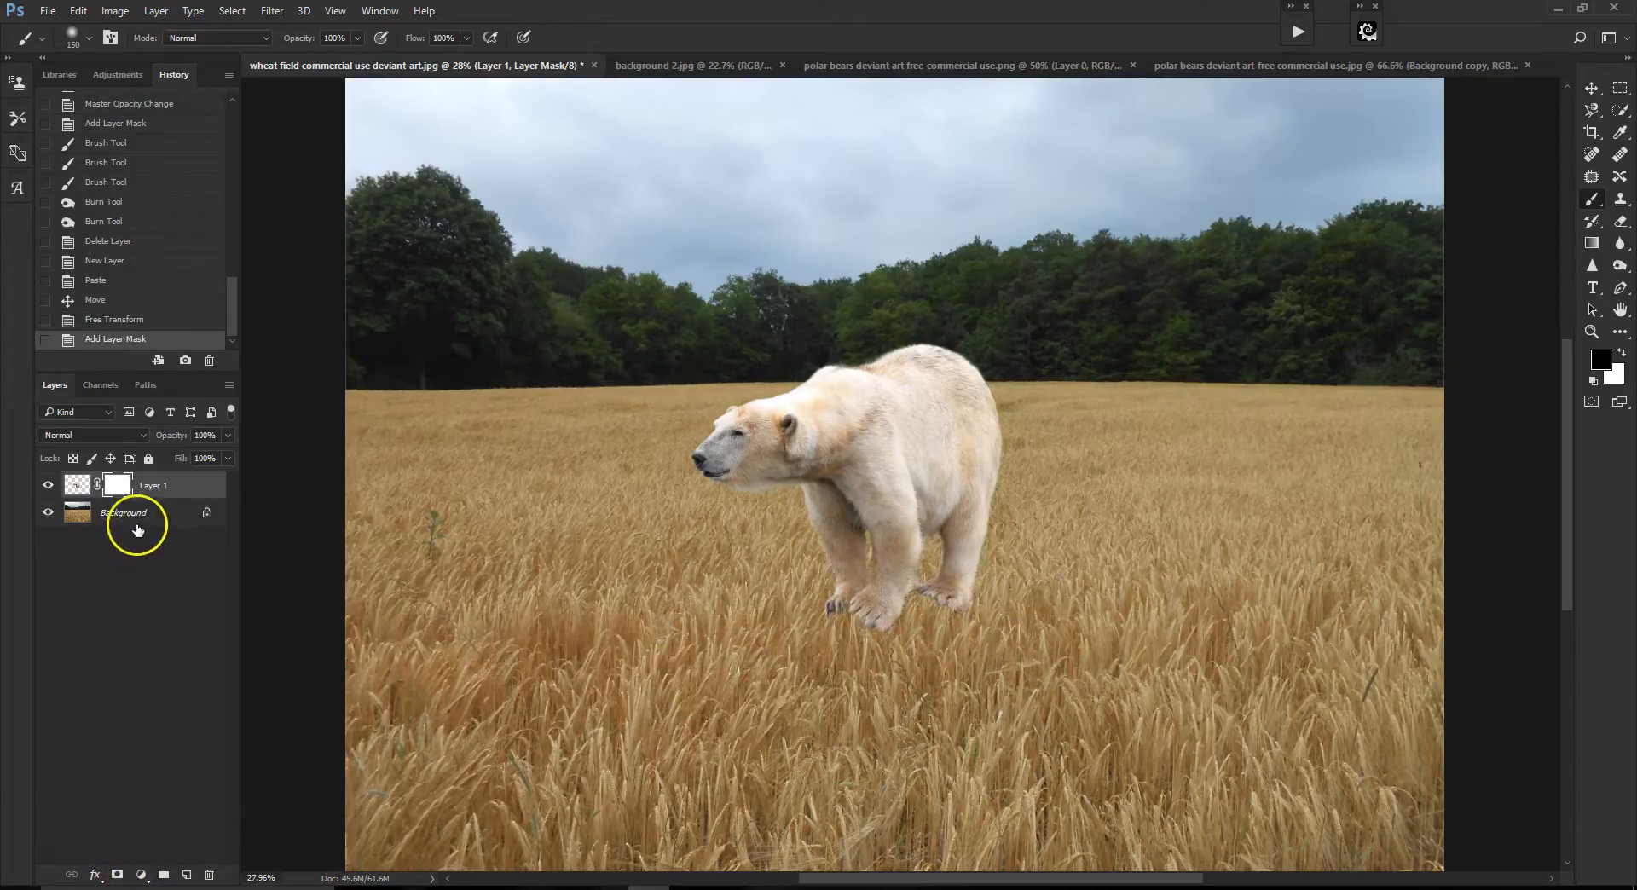
- Paint black on the layer mask over the bear's paws so its feet blend into the wheat
{"action": "mouse_move", "coordinate": [859, 658]}
{"action": "left_mouse_down"}
{"action": "mouse_move", "coordinate": [883, 629]}
{"action": "mouse_move", "coordinate": [825, 615]}
{"action": "left_mouse_up"}
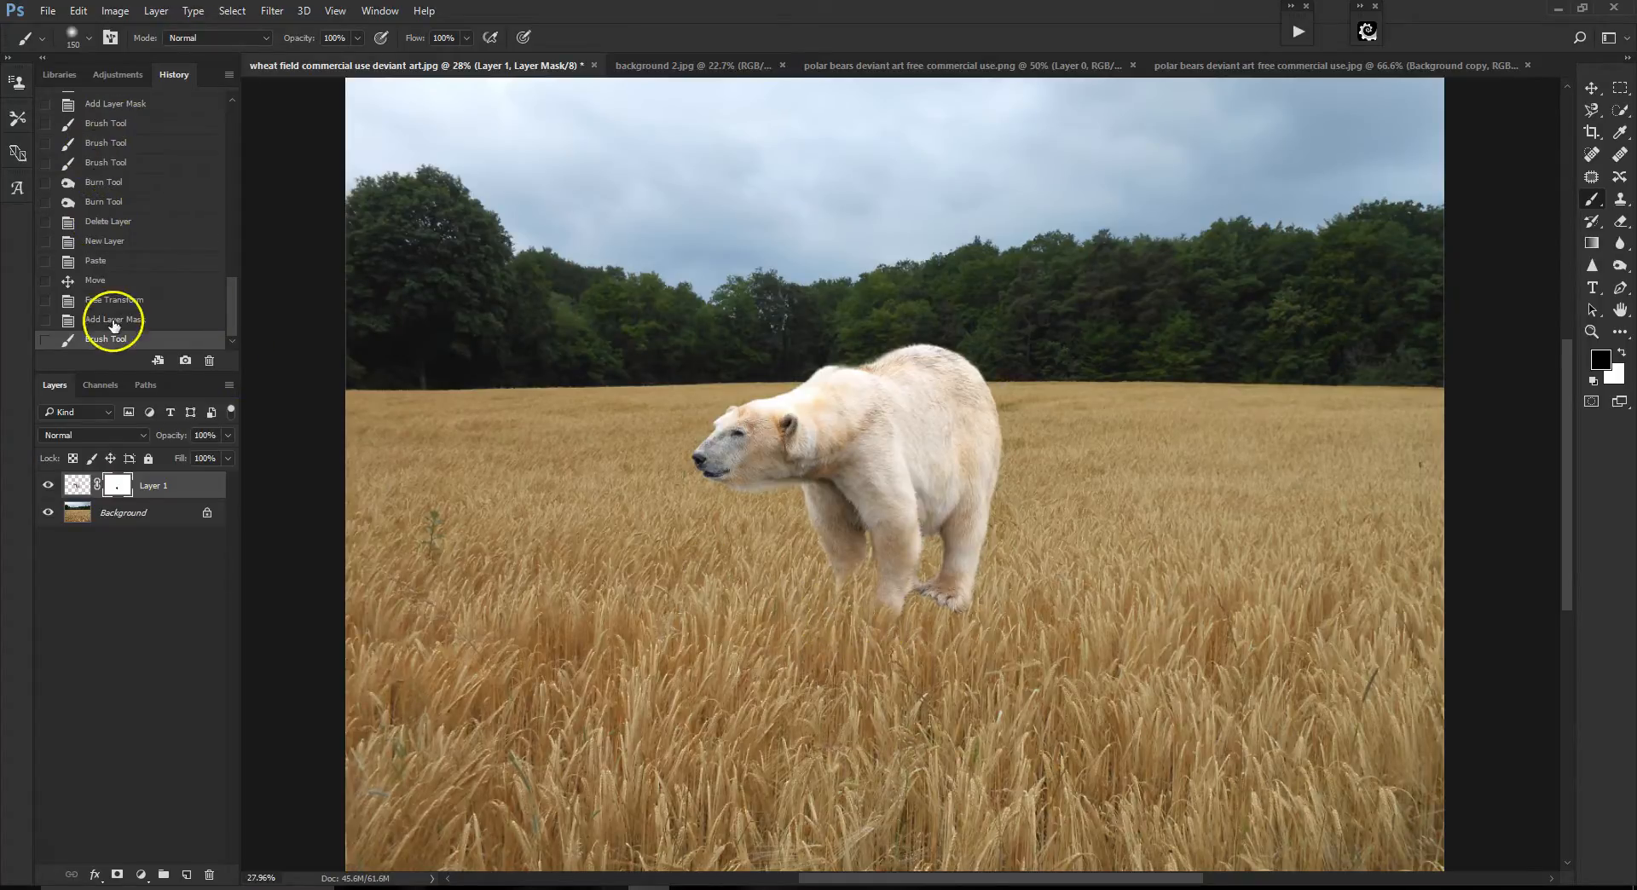
{"action": "left_click", "coordinate": [113, 320]}
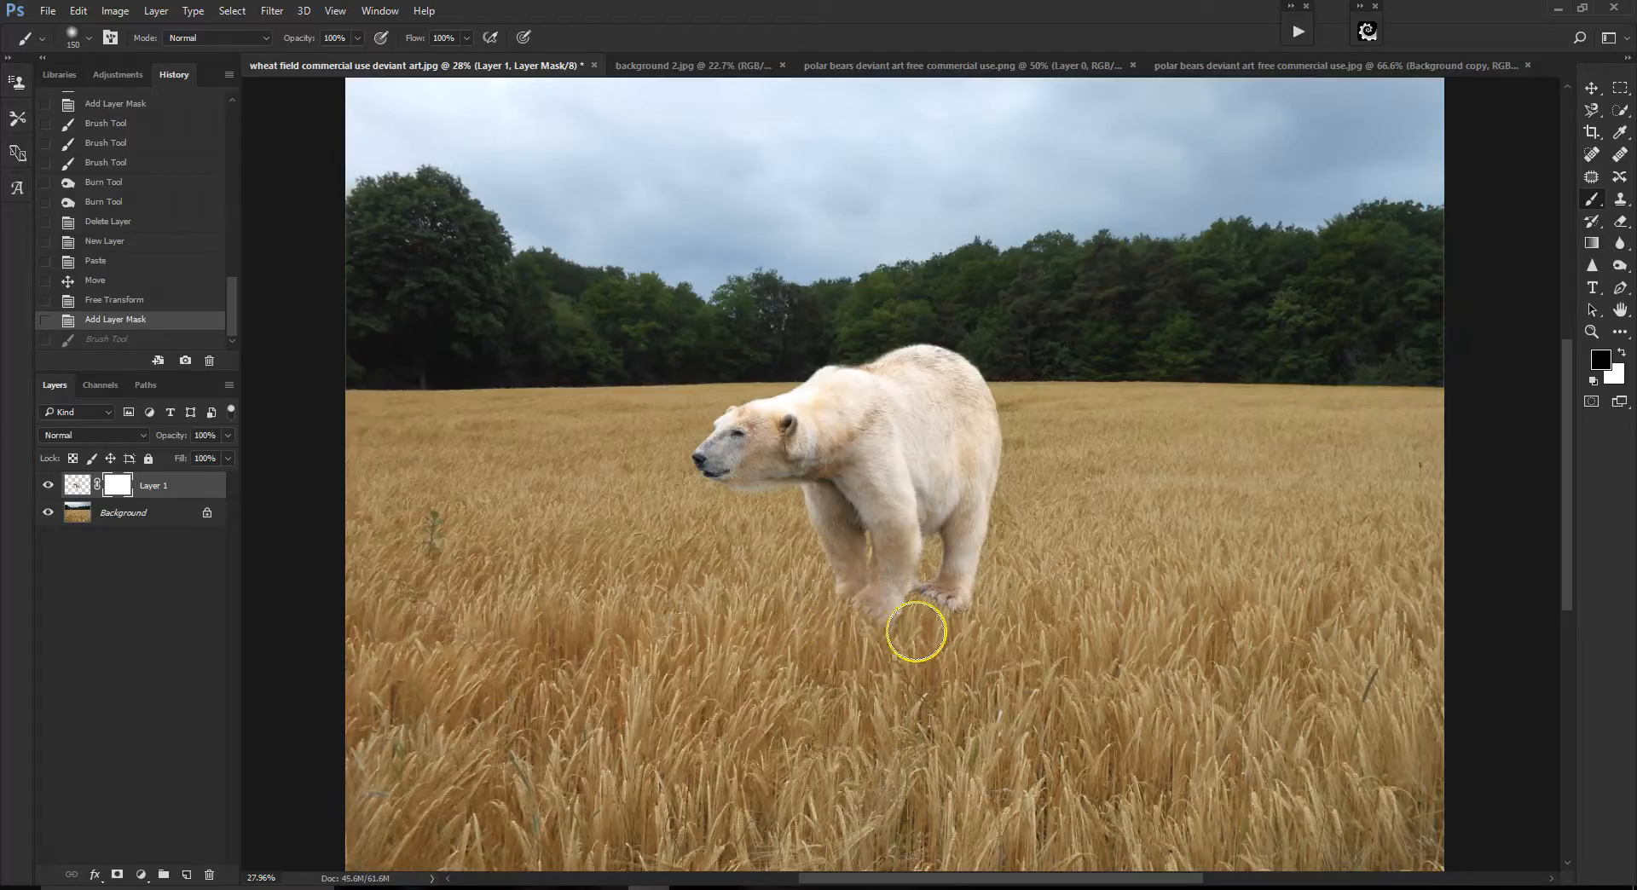
{"action": "mouse_move", "coordinate": [904, 613]}
{"action": "left_mouse_down"}
{"action": "mouse_move", "coordinate": [972, 619]}
{"action": "mouse_move", "coordinate": [924, 598]}
{"action": "mouse_move", "coordinate": [900, 620]}
{"action": "mouse_move", "coordinate": [818, 607]}
{"action": "left_mouse_up"}
{"action": "scroll", "coordinate": [880, 643], "scroll_direction": "up", "scroll_amount": 3}
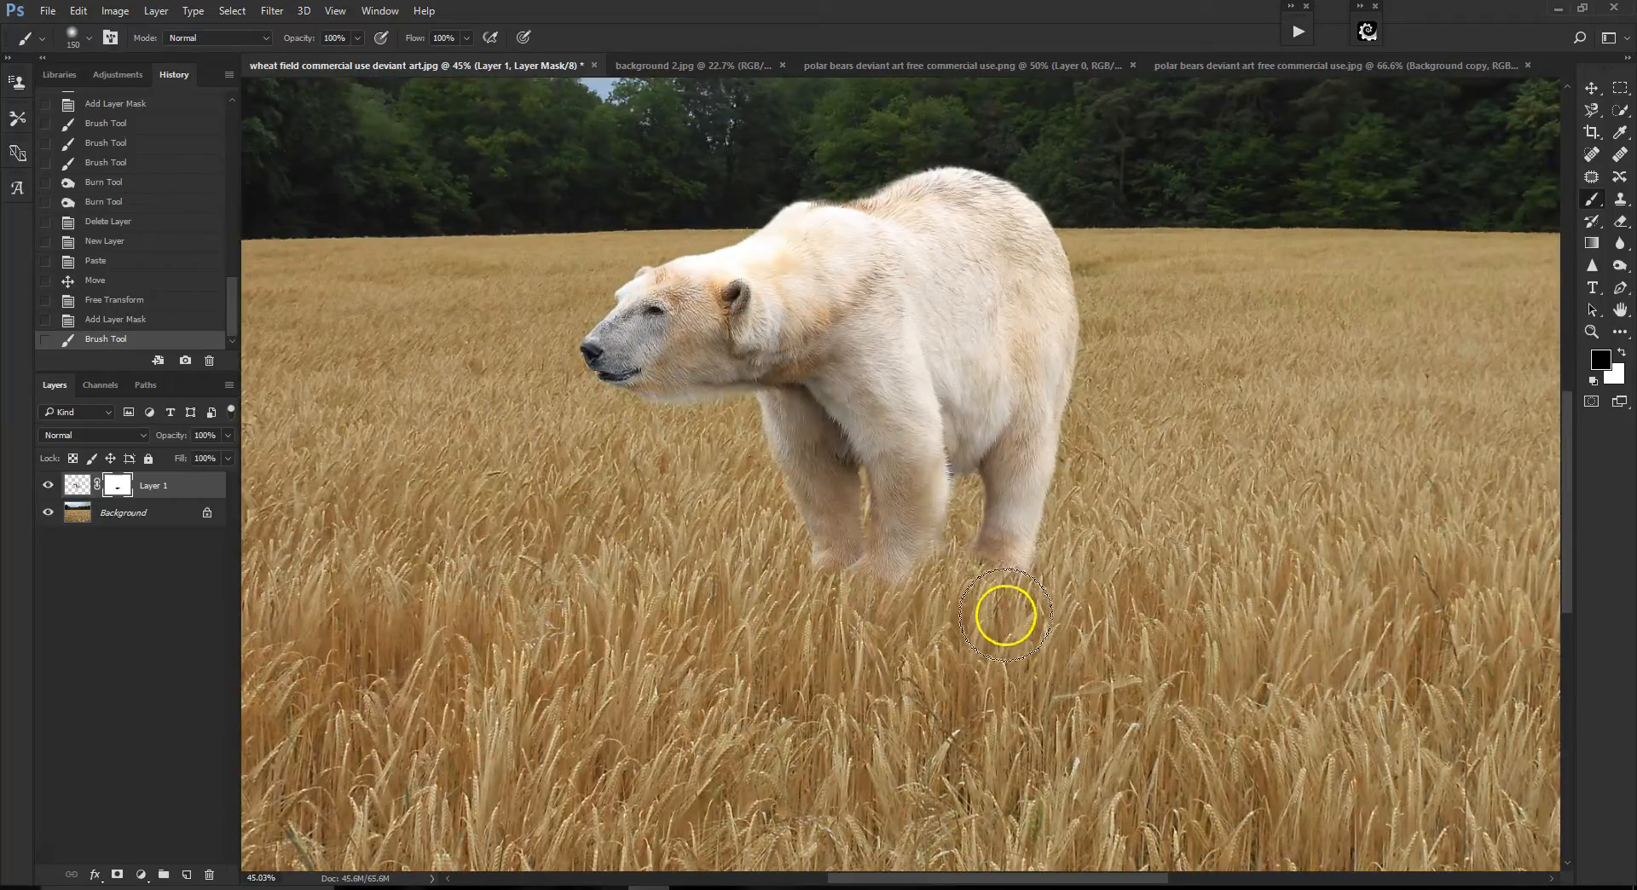
{"action": "scroll", "coordinate": [1086, 550], "scroll_direction": "down", "scroll_amount": 1}
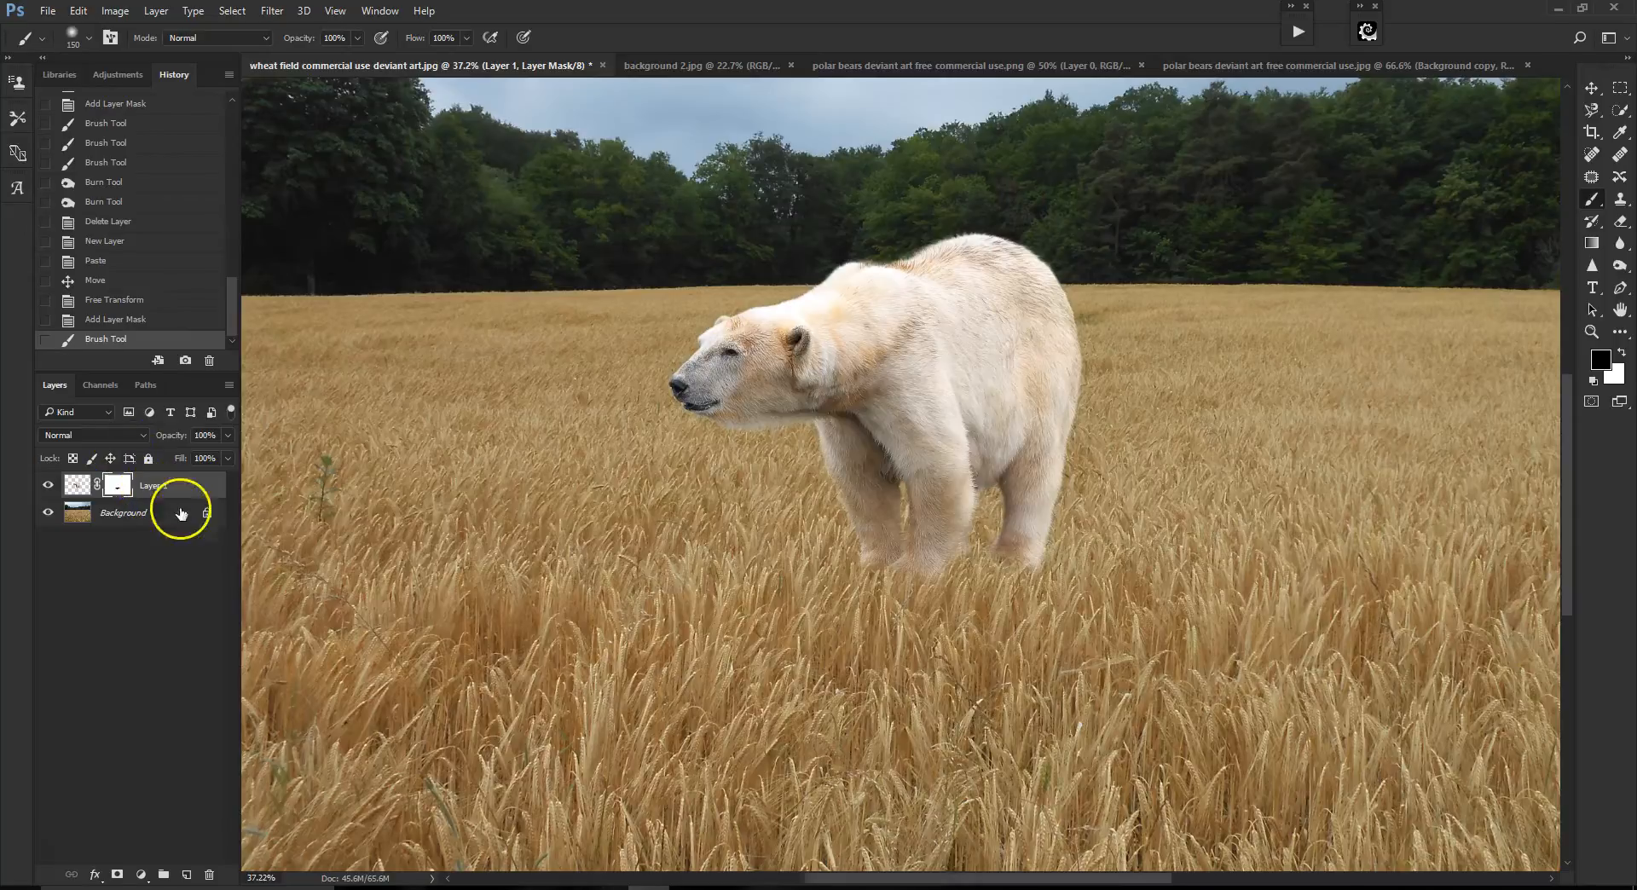
{"action": "scroll", "coordinate": [1163, 439], "scroll_direction": "down", "scroll_amount": 2}
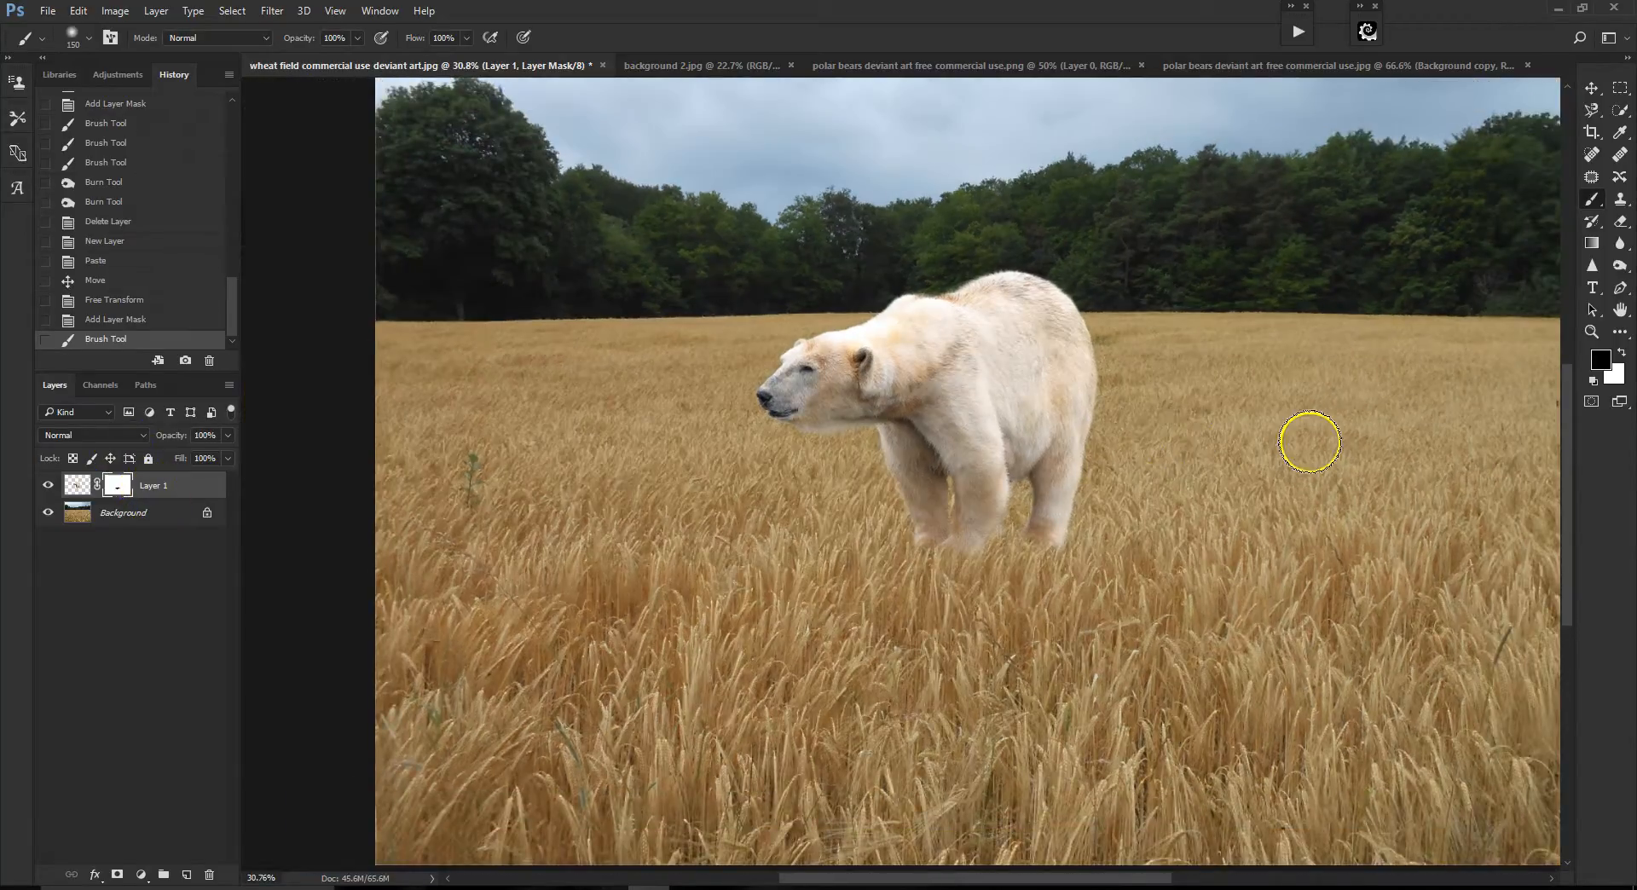
{"action": "scroll", "coordinate": [1223, 488], "scroll_direction": "up", "scroll_amount": 2}
{"action": "scroll", "coordinate": [1222, 489], "scroll_direction": "up", "scroll_amount": 1}
{"action": "scroll", "coordinate": [1222, 489], "scroll_direction": "down", "scroll_amount": 1}
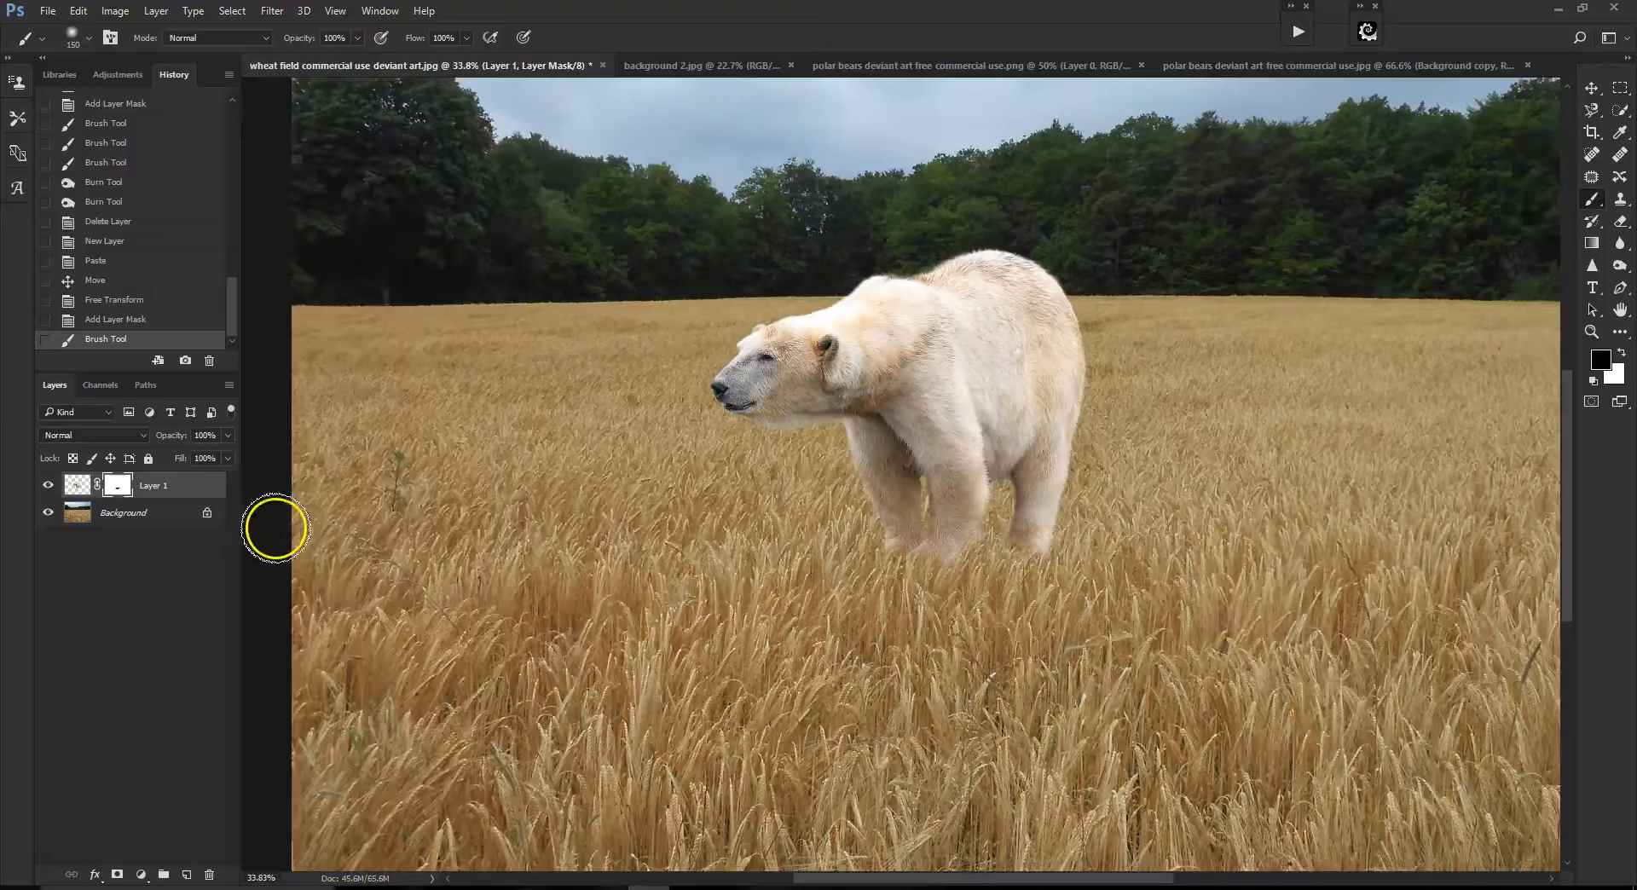
- Flatten the wheat field composite into a single background layer
{"action": "left_click", "coordinate": [147, 520]}
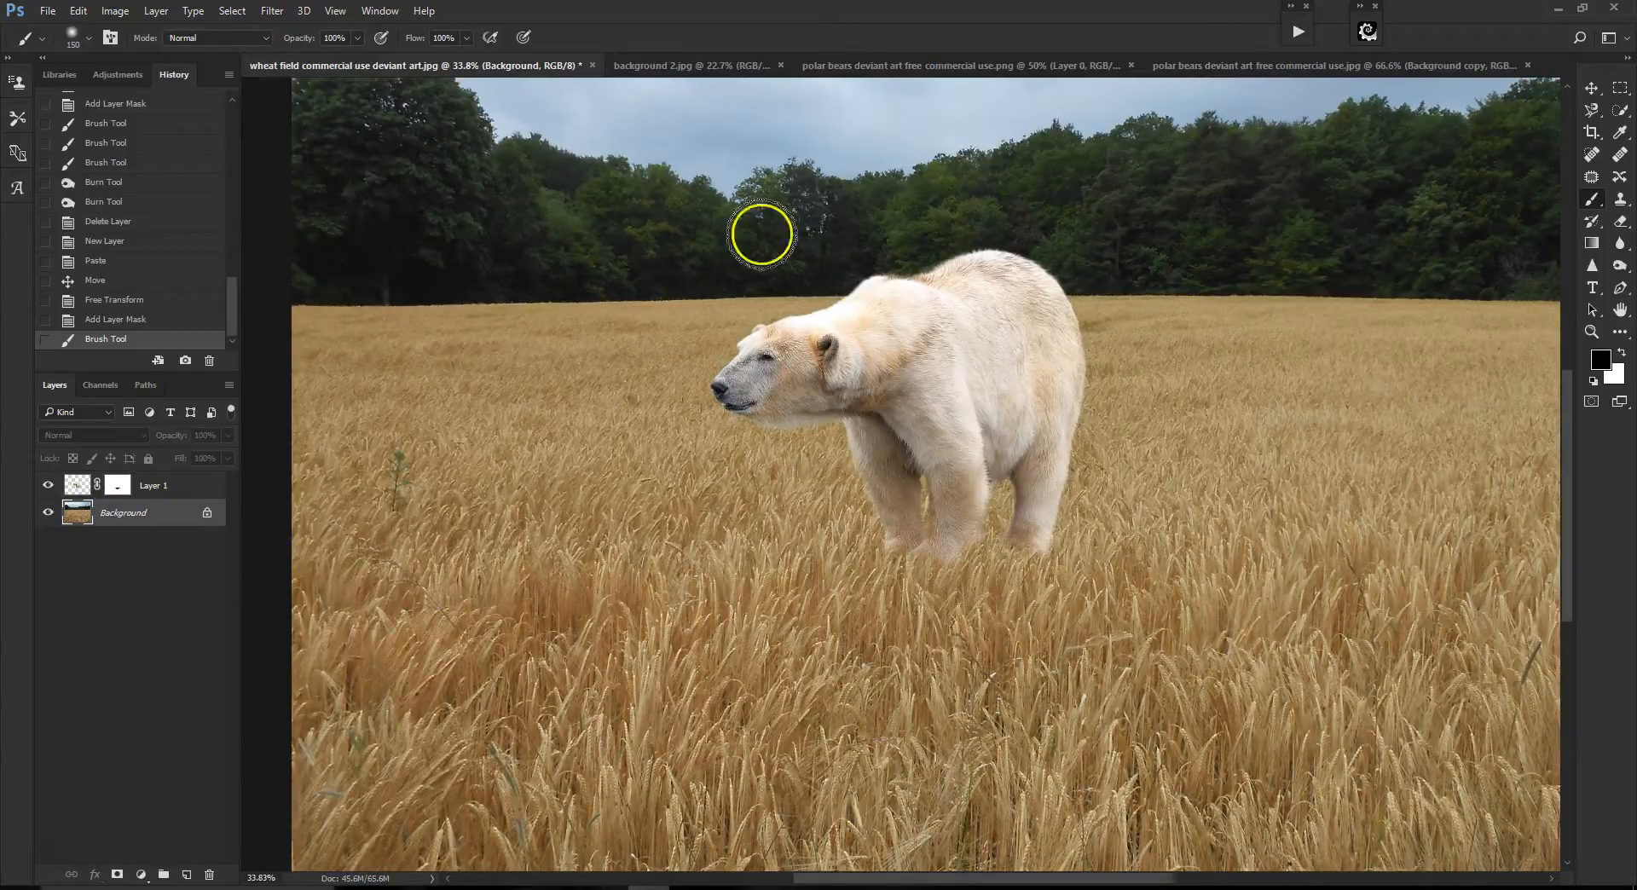
{"action": "left_click", "coordinate": [153, 10]}
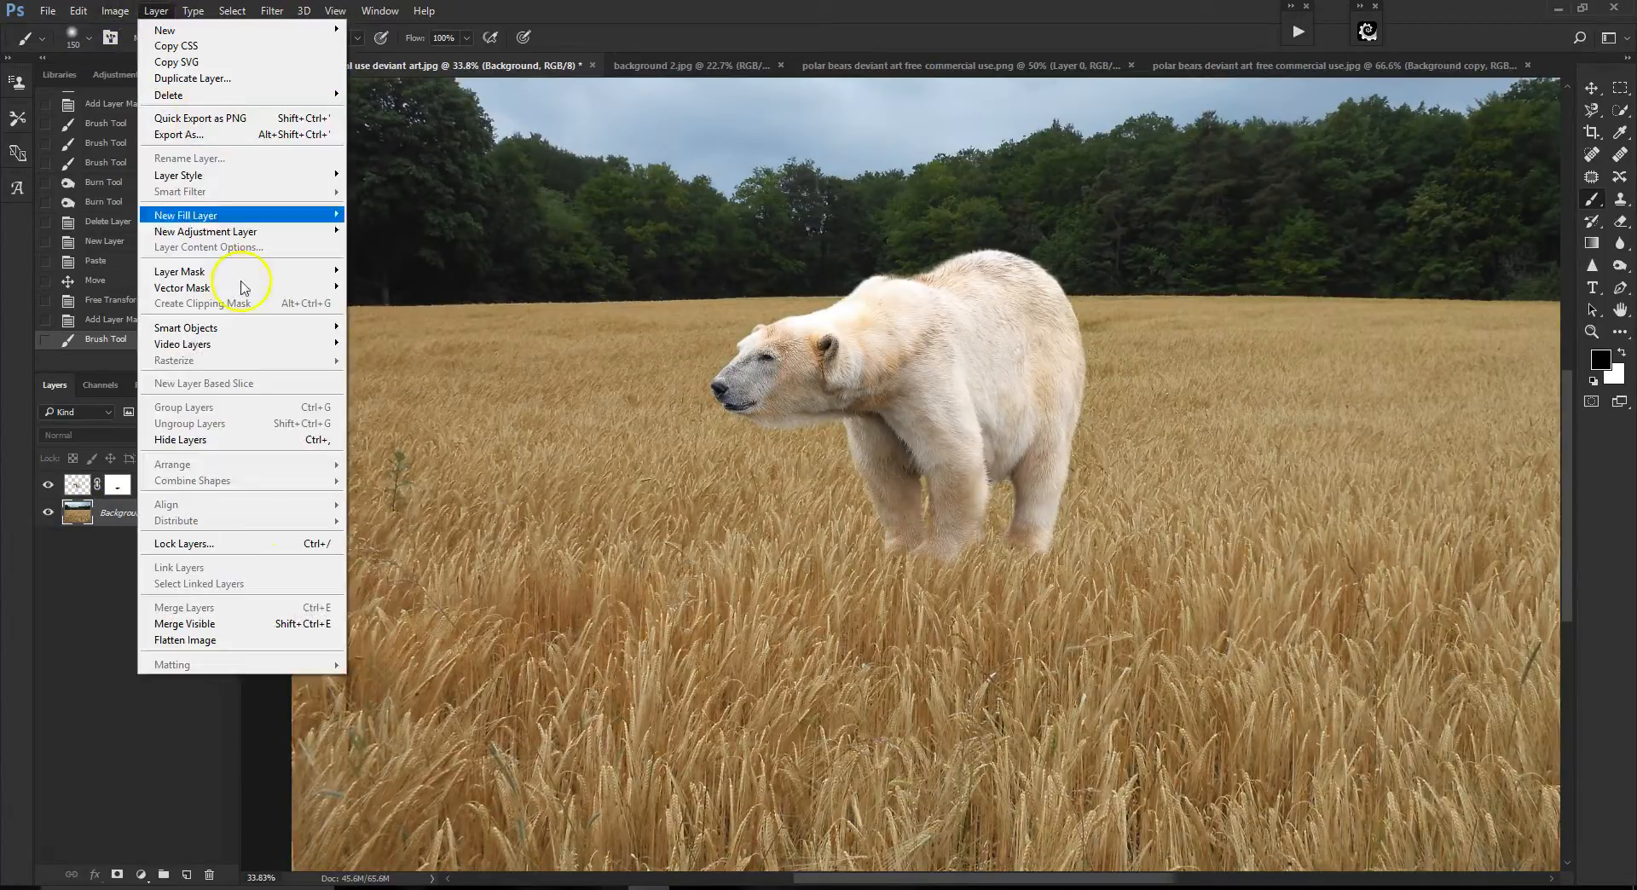
{"action": "left_click", "coordinate": [253, 639]}
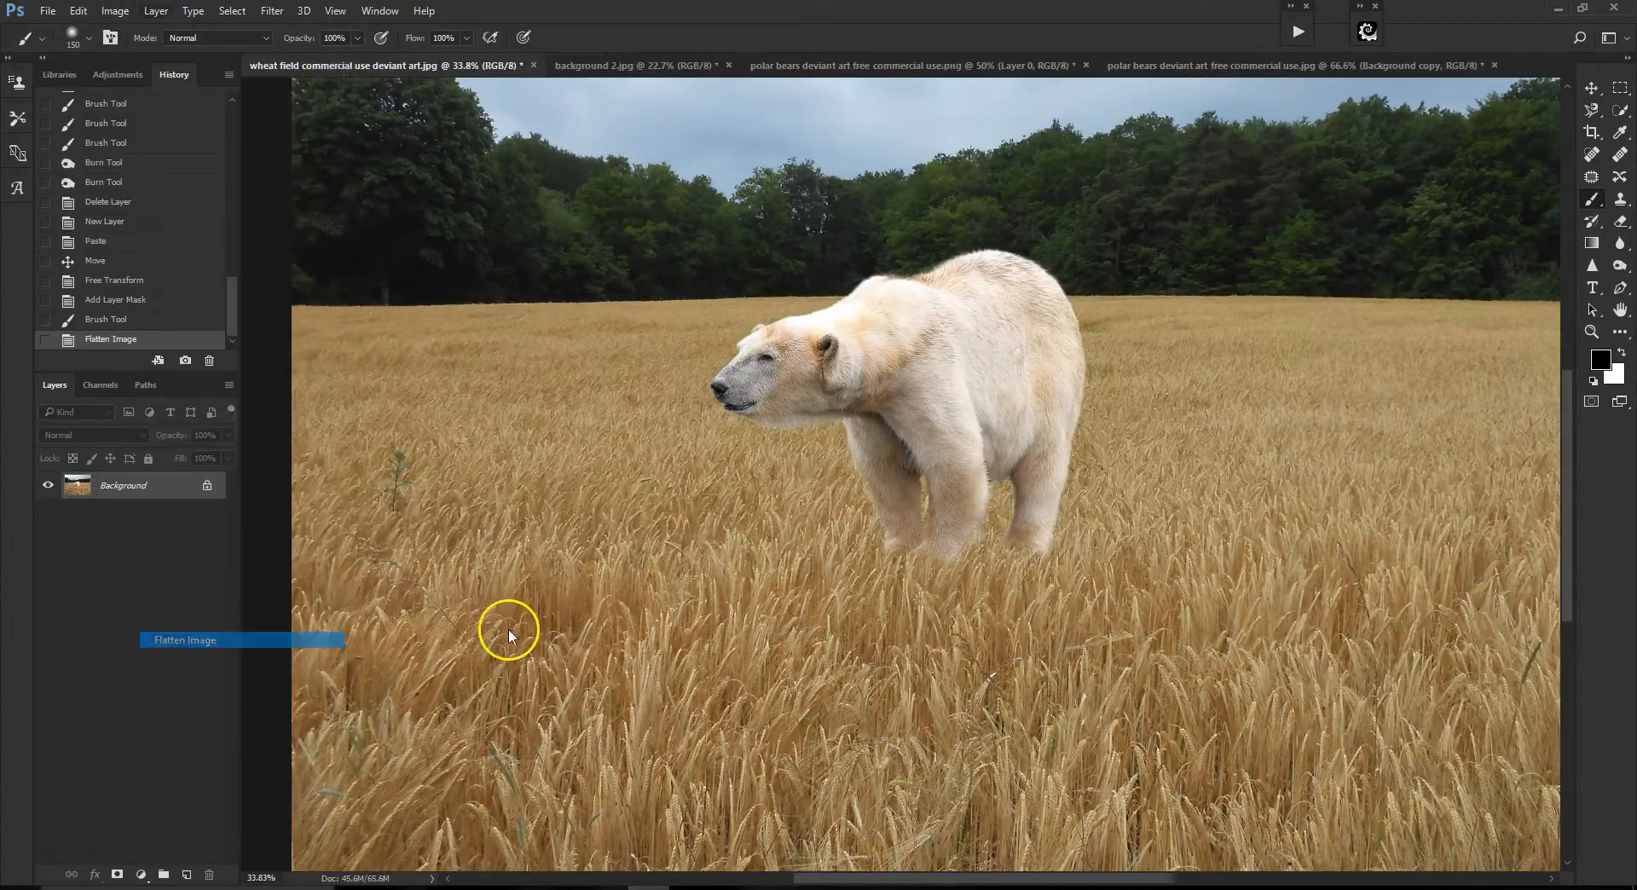
- Darken the areas between the bear's legs and along the outer edge of its hind leg with the Burn tool
{"action": "left_click", "coordinate": [1627, 272]}
{"action": "left_click", "coordinate": [1596, 283]}
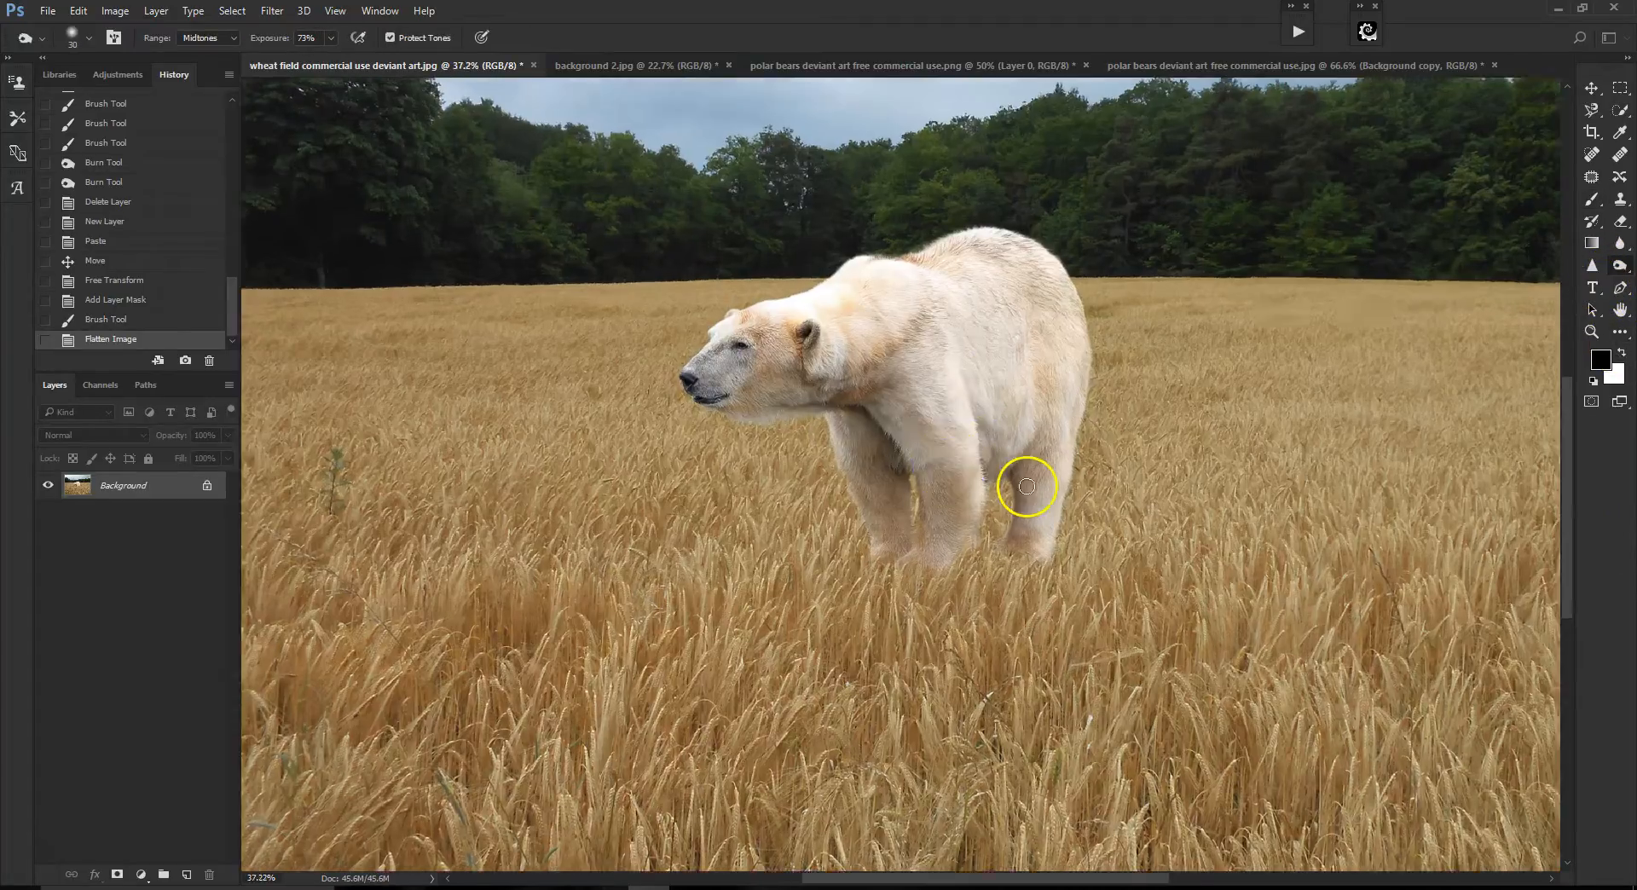
{"action": "scroll", "coordinate": [1008, 491], "scroll_direction": "up", "scroll_amount": 3}
{"action": "mouse_move", "coordinate": [1002, 532]}
{"action": "left_mouse_down"}
{"action": "mouse_move", "coordinate": [995, 554]}
{"action": "mouse_move", "coordinate": [998, 478]}
{"action": "left_mouse_up"}
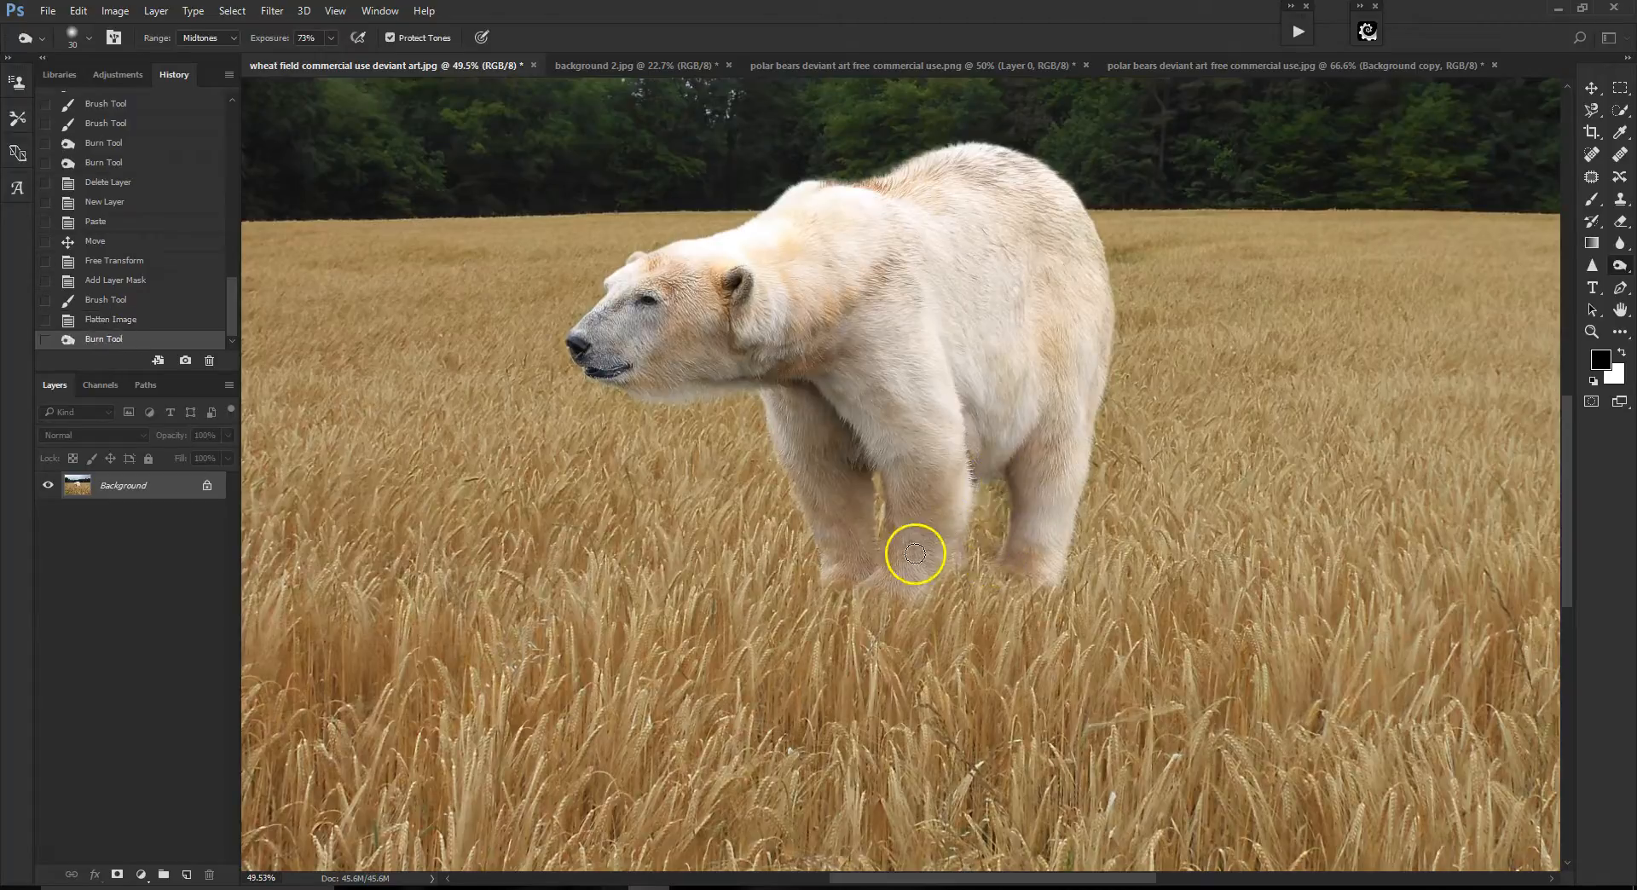
{"action": "mouse_move", "coordinate": [877, 528]}
{"action": "left_mouse_down"}
{"action": "mouse_move", "coordinate": [873, 475]}
{"action": "mouse_move", "coordinate": [877, 522]}
{"action": "mouse_move", "coordinate": [901, 512]}
{"action": "left_mouse_up"}
{"action": "scroll", "coordinate": [900, 512], "scroll_direction": "up", "scroll_amount": 5}
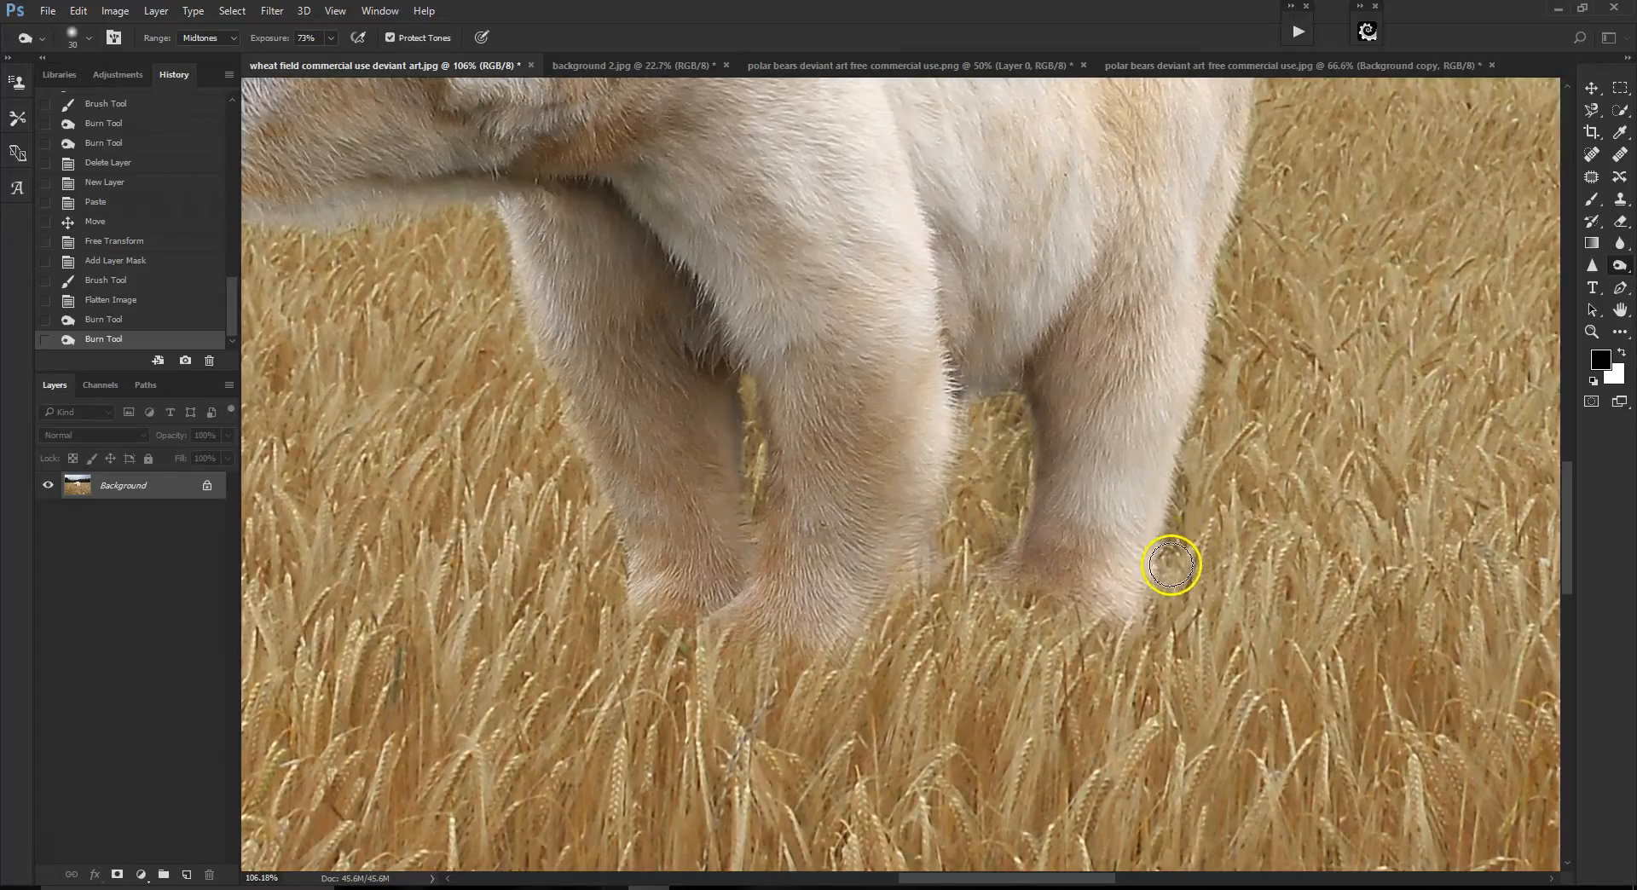
{"action": "left_click_drag", "start_coordinate": [1180, 529], "coordinate": [1191, 475]}
- Examine the bear composite at overall and close-up views to judge how it blends with the wheat field
{"action": "scroll", "coordinate": [1191, 475], "scroll_direction": "down", "scroll_amount": 6}
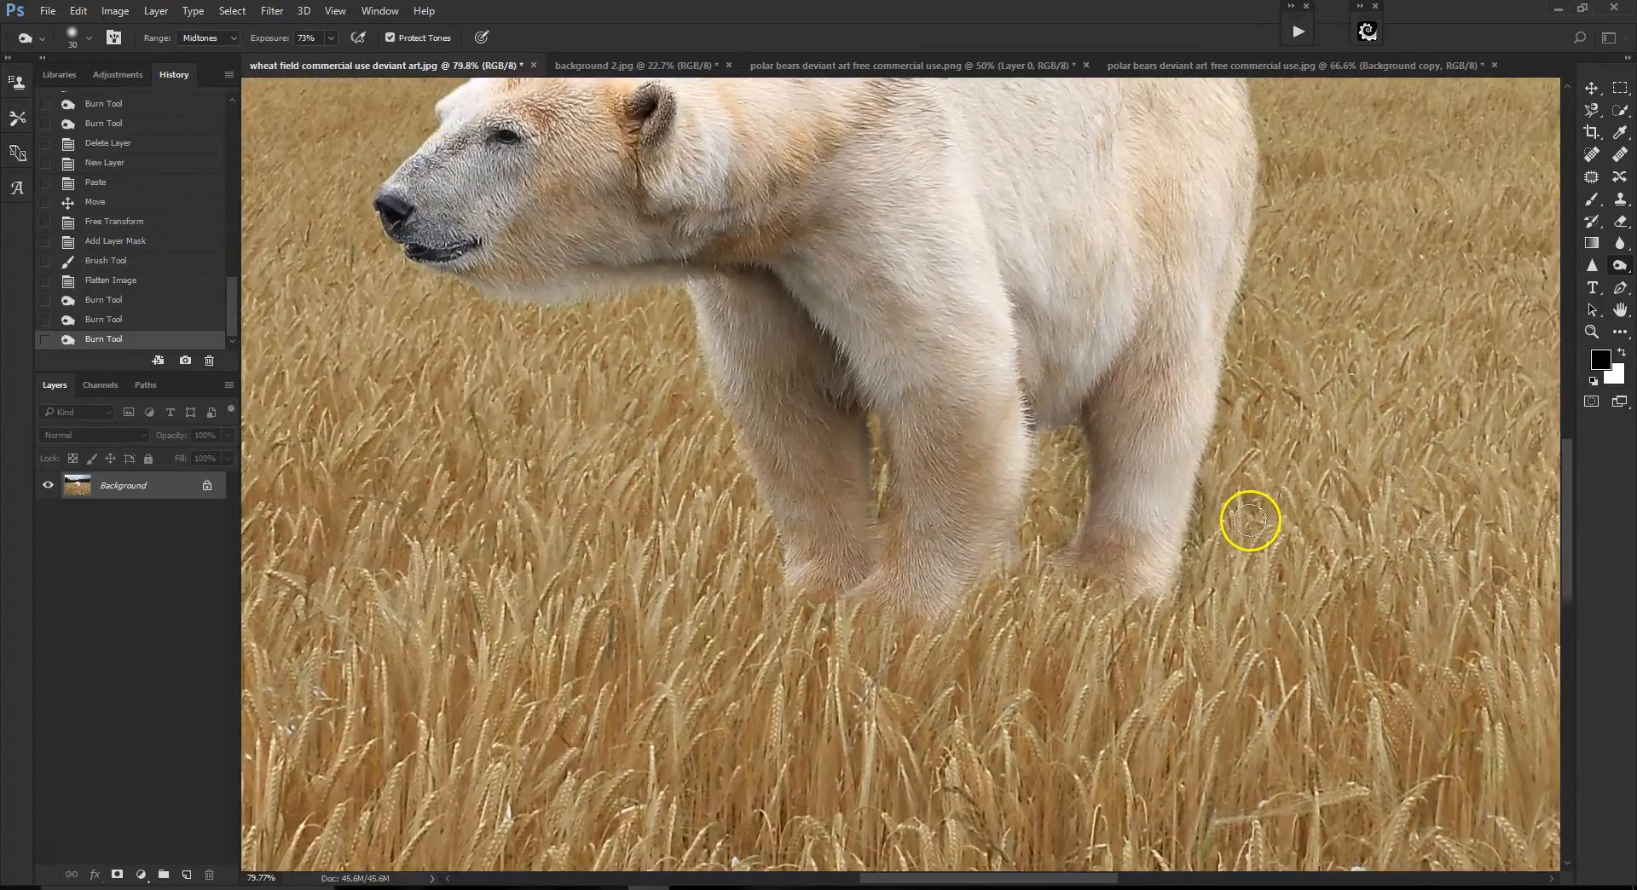
{"action": "scroll", "coordinate": [1288, 476], "scroll_direction": "down", "scroll_amount": 1}
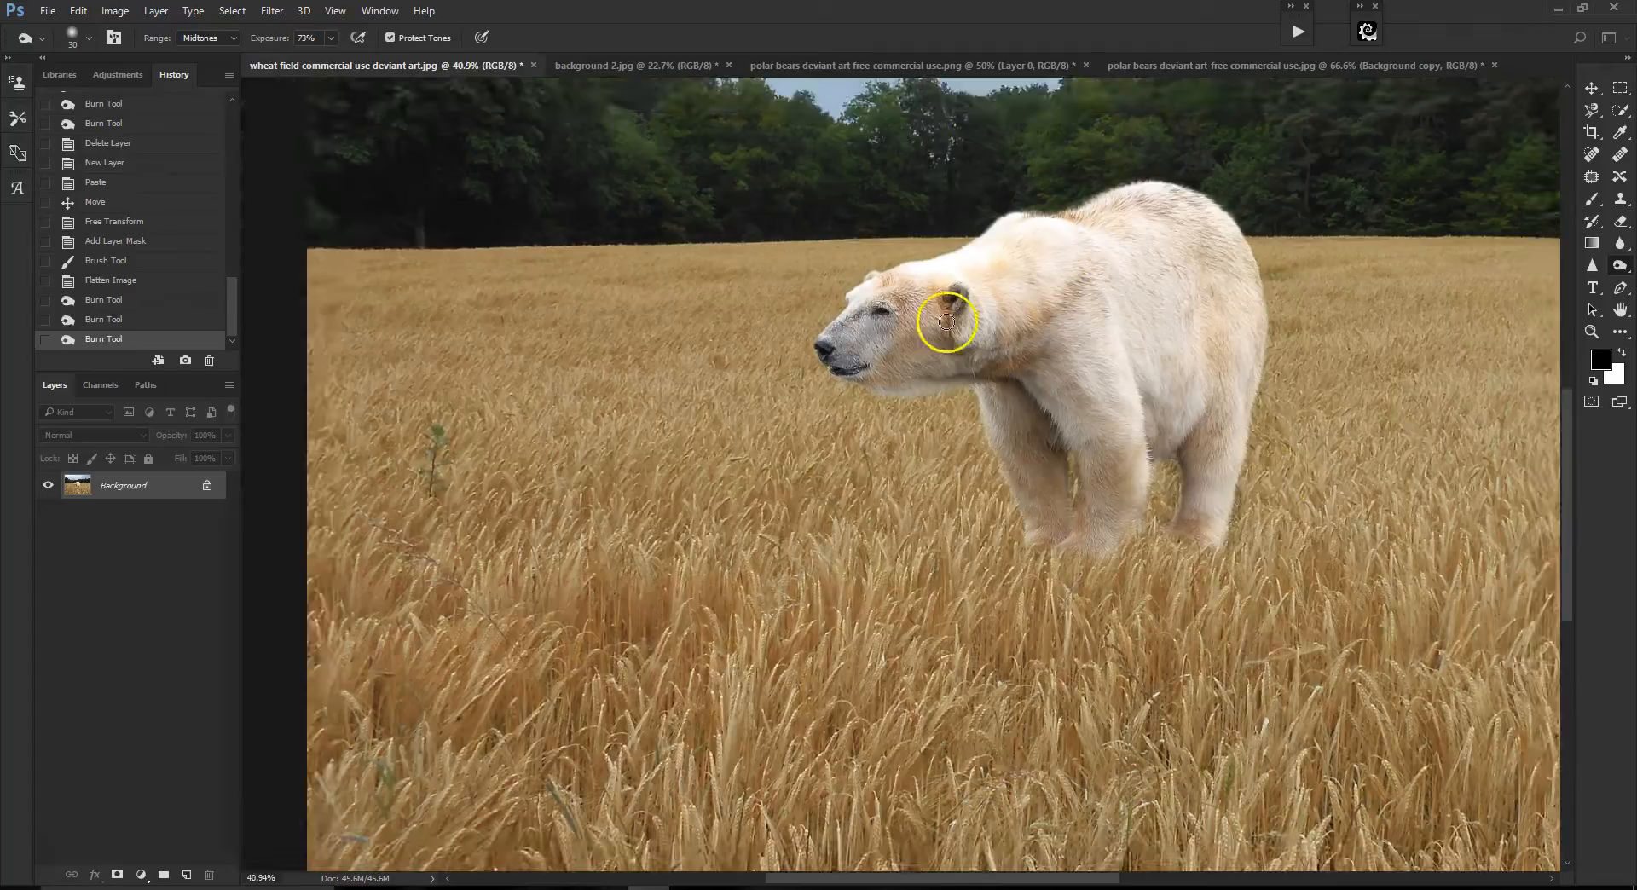
{"action": "scroll", "coordinate": [1394, 589], "scroll_direction": "down", "scroll_amount": 4}
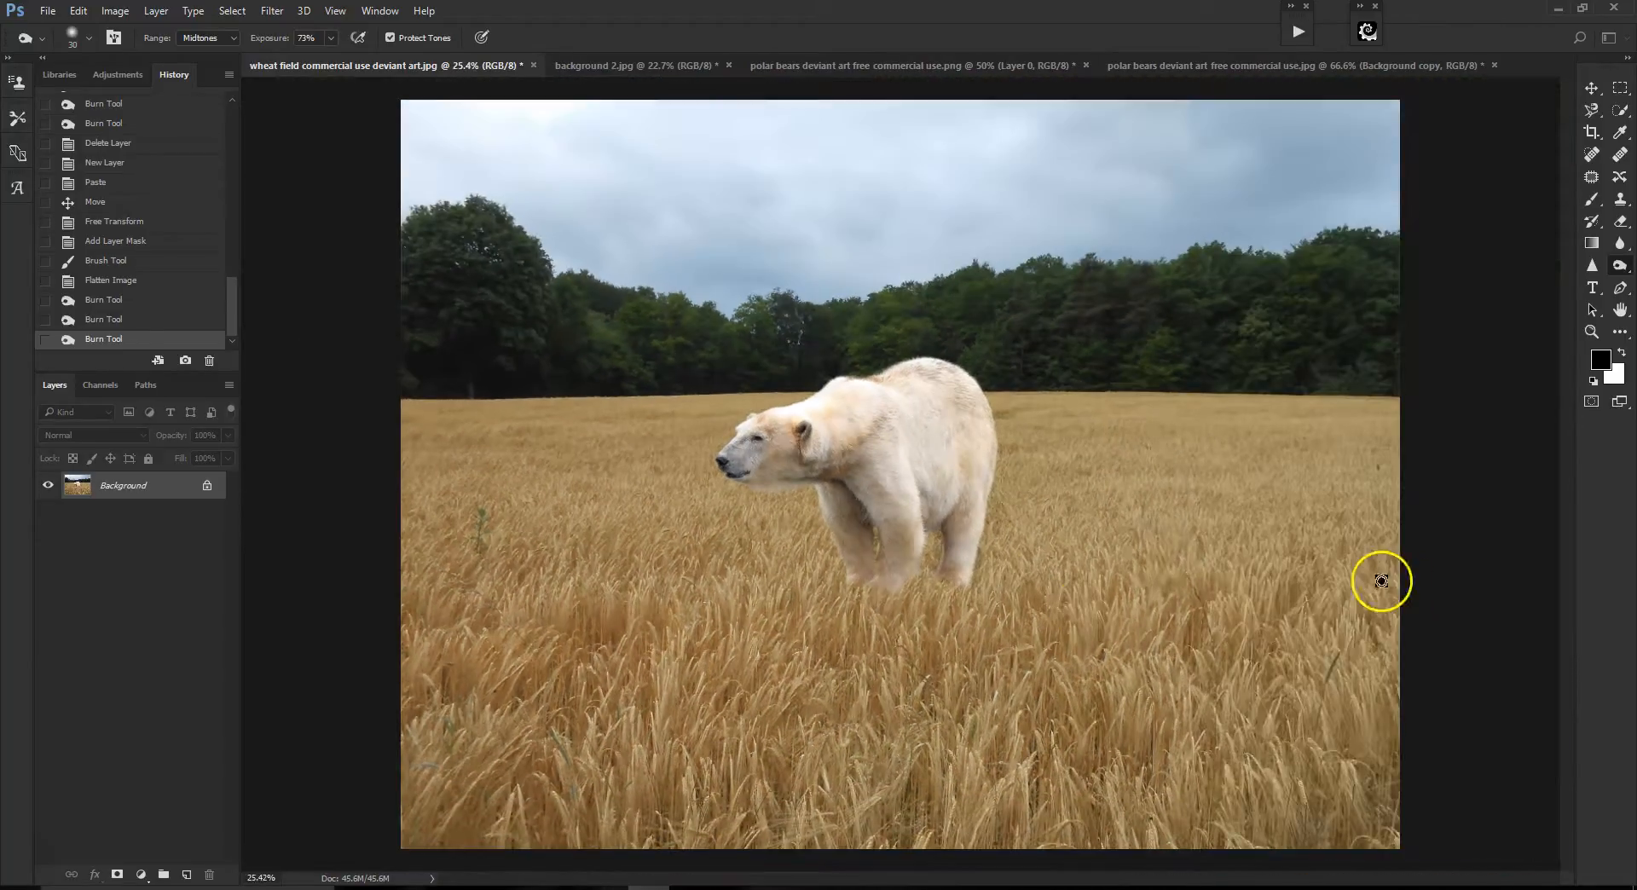
{"action": "scroll", "coordinate": [759, 341], "scroll_direction": "down", "scroll_amount": 1}
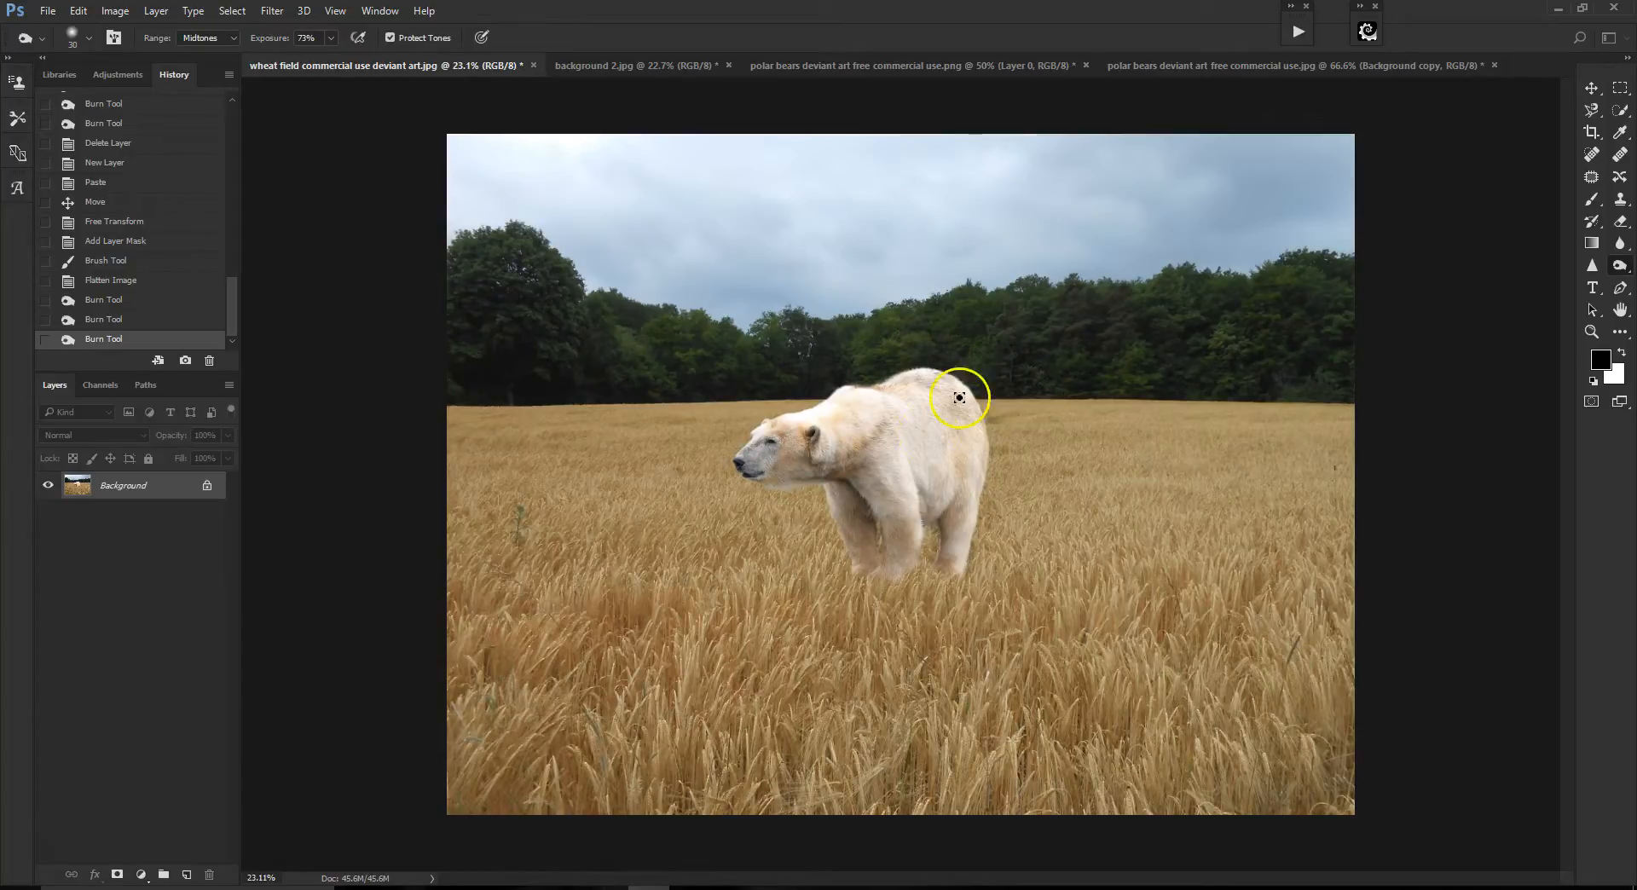
{"action": "scroll", "coordinate": [961, 394], "scroll_direction": "up", "scroll_amount": 12}
{"action": "scroll", "coordinate": [898, 452], "scroll_direction": "down", "scroll_amount": 12}
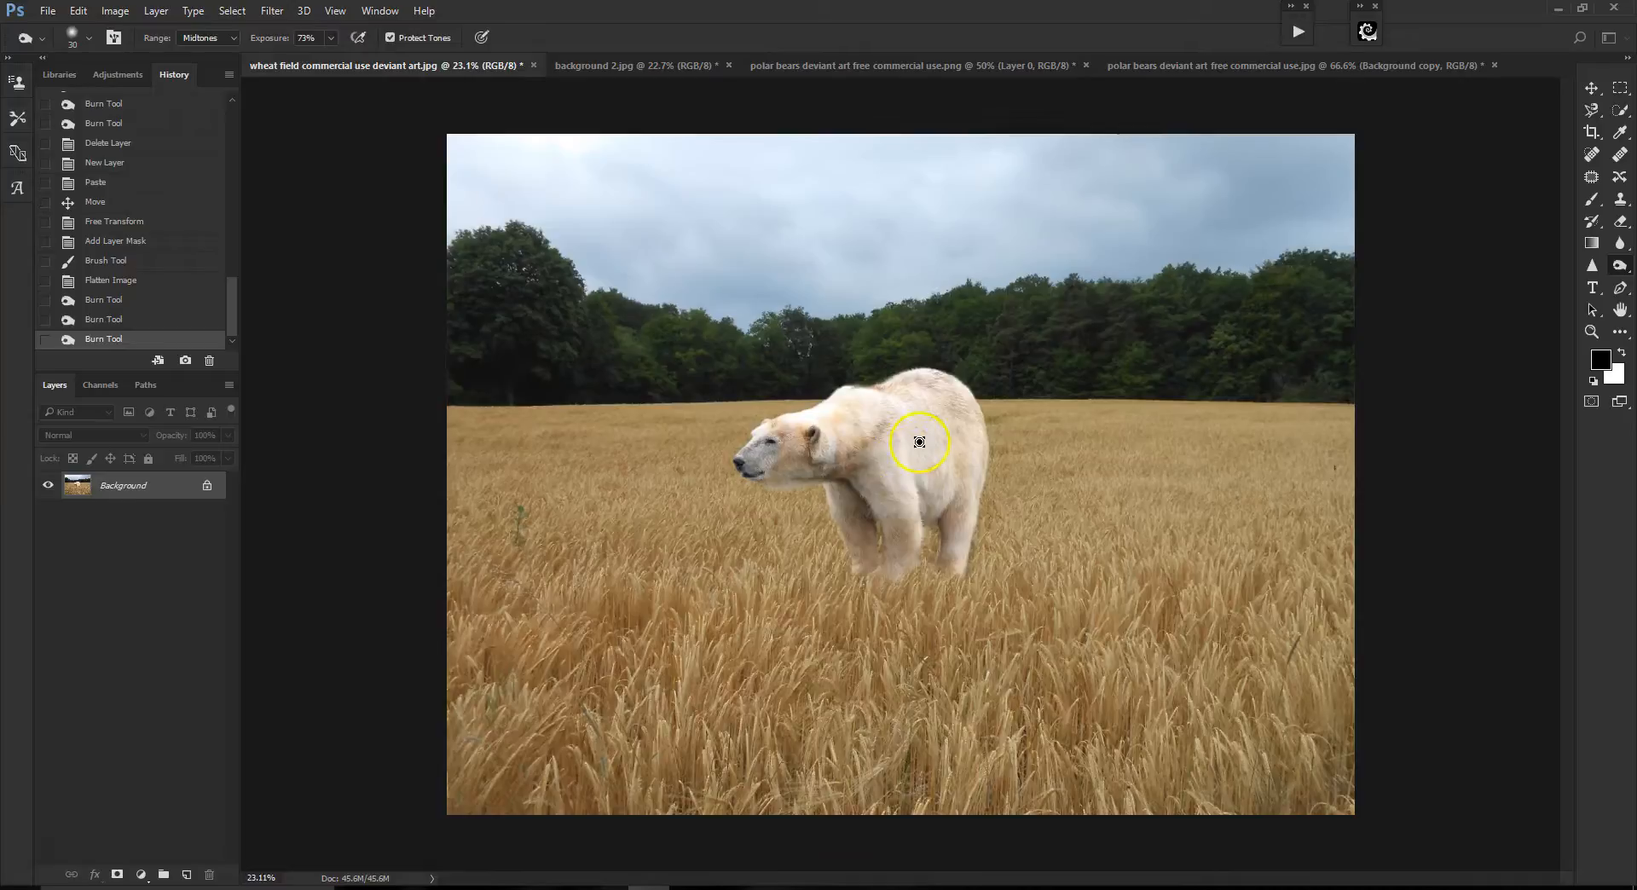
{"action": "scroll", "coordinate": [896, 533], "scroll_direction": "up", "scroll_amount": 10}
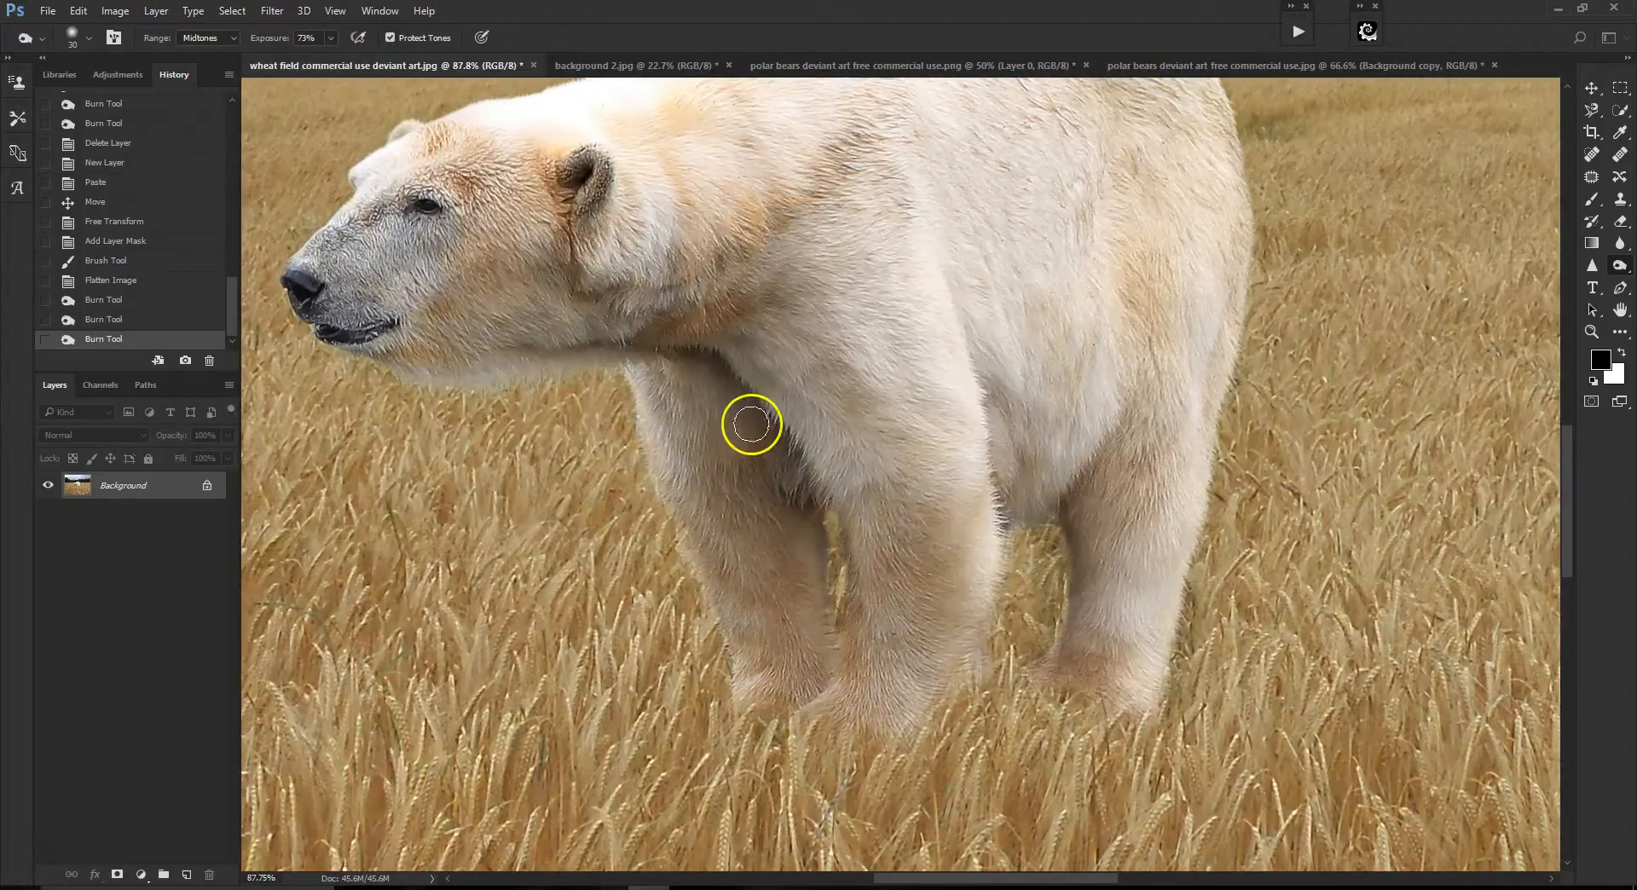
{"action": "scroll", "coordinate": [751, 424], "scroll_direction": "down", "scroll_amount": 10}
- Clone fur from the bear's cheek over the pale, fuzzy edge beneath its jaw with the Clone Stamp tool
{"action": "scroll", "coordinate": [495, 397], "scroll_direction": "up", "scroll_amount": 9}
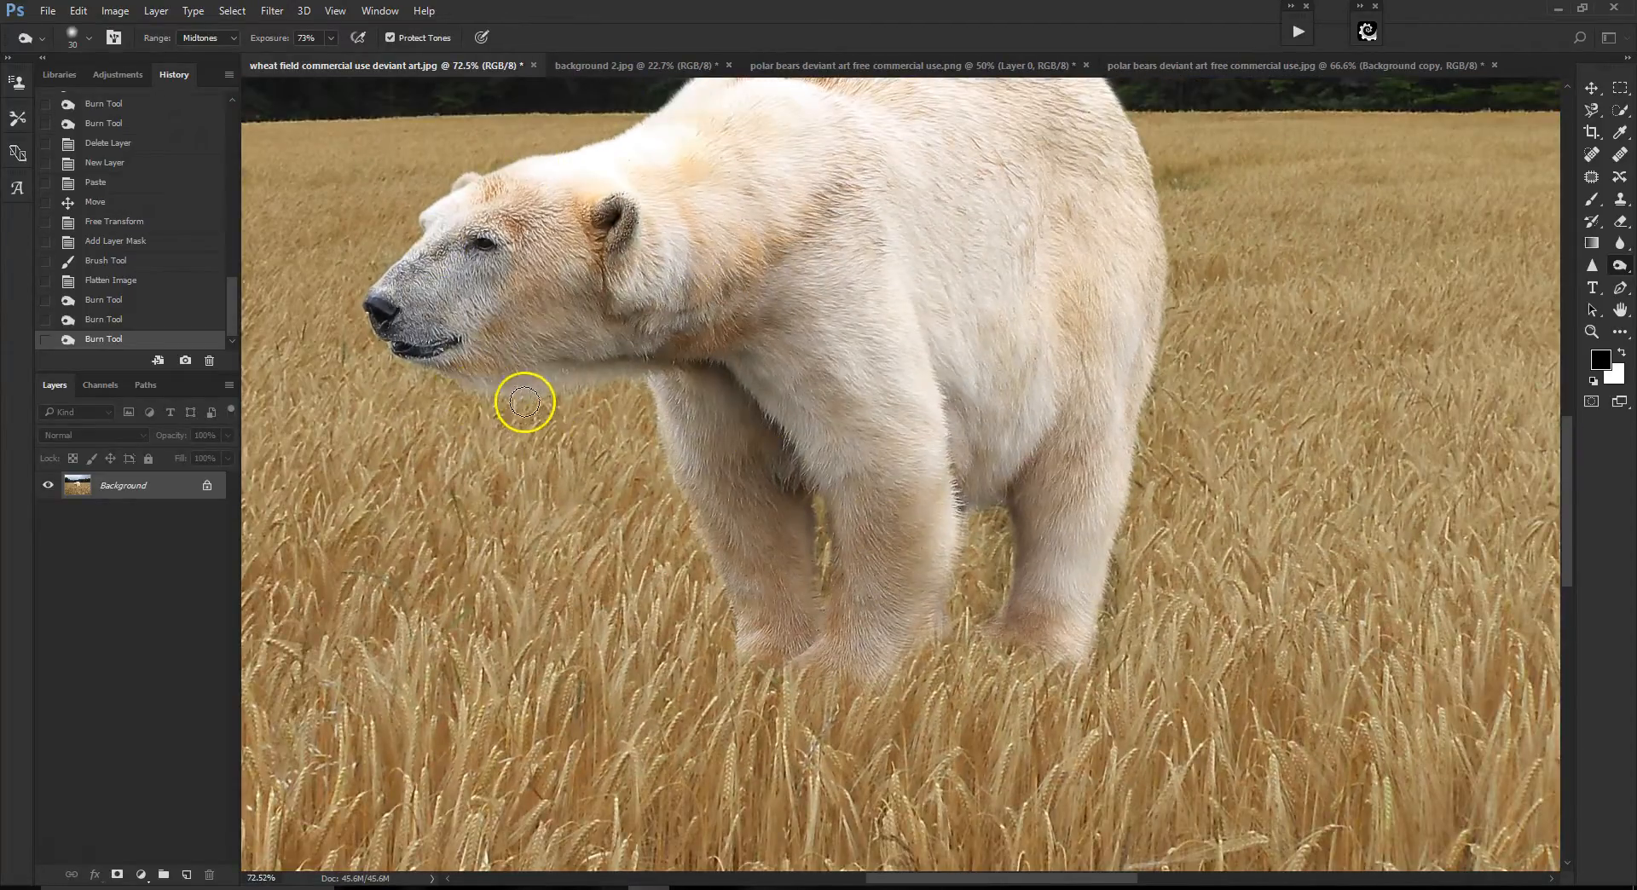
{"action": "scroll", "coordinate": [525, 401], "scroll_direction": "up", "scroll_amount": 4}
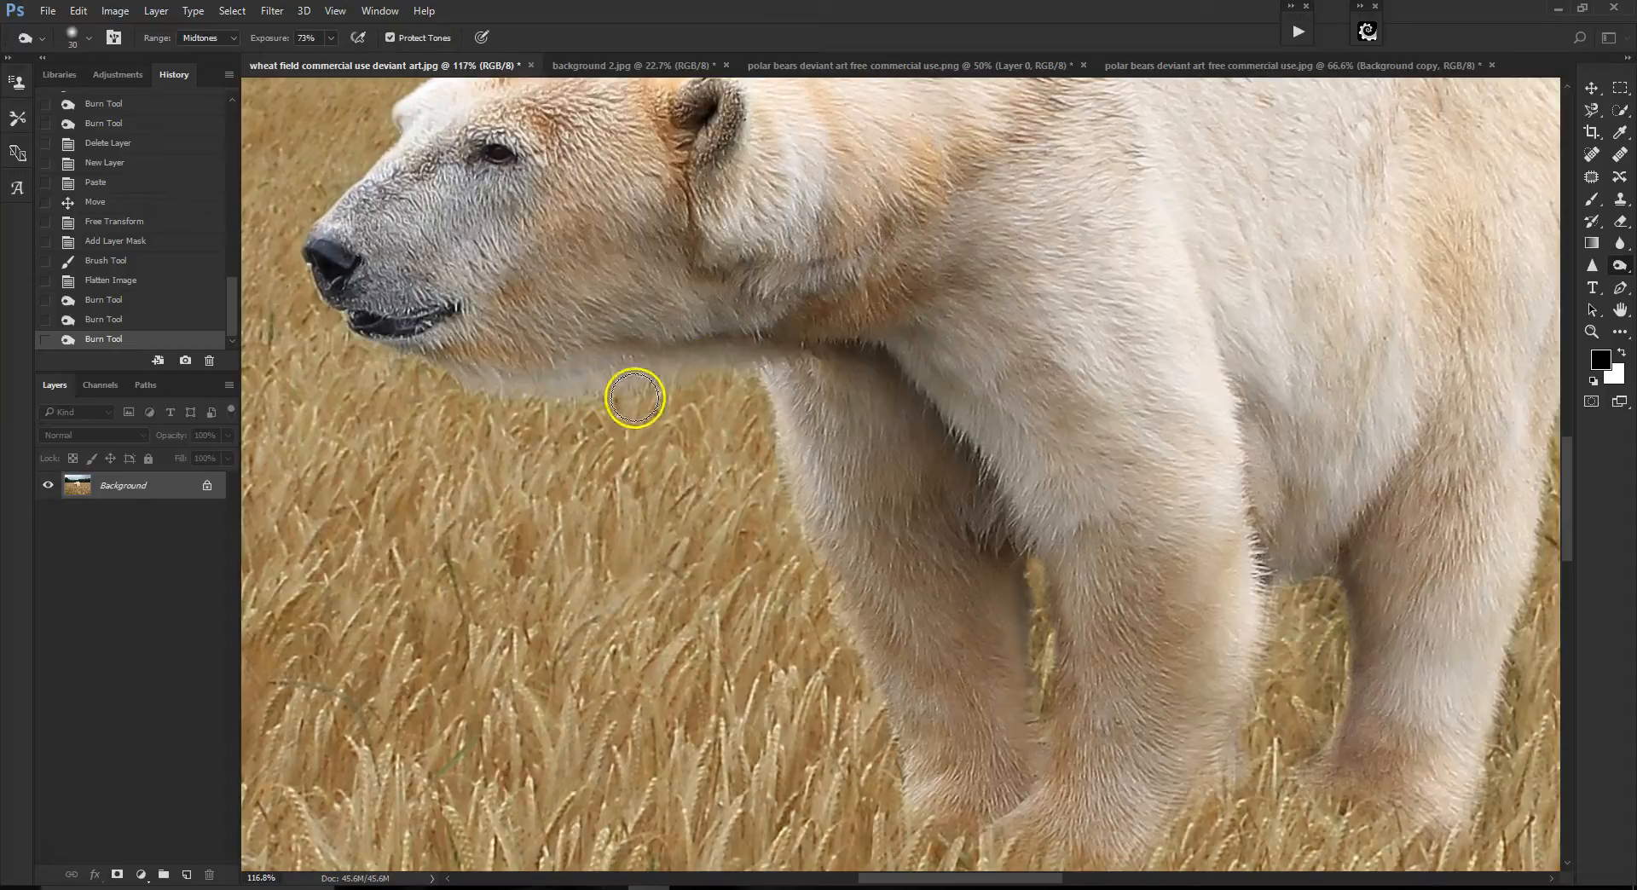
{"action": "left_click", "coordinate": [1618, 201]}
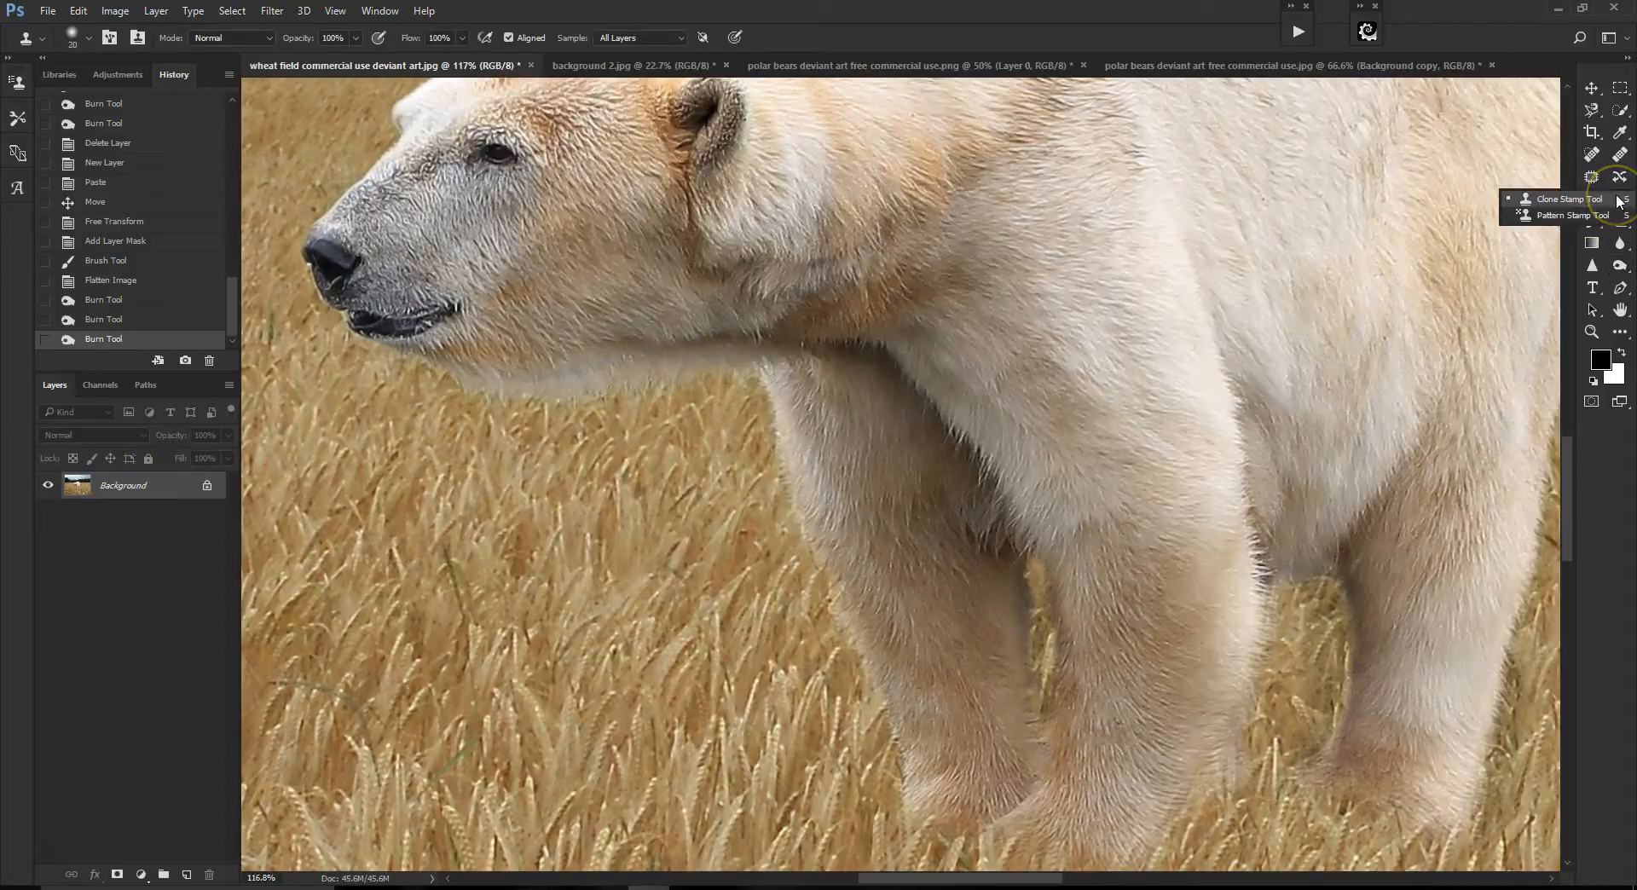
{"action": "left_click", "coordinate": [1582, 202]}
{"action": "scroll", "coordinate": [597, 285], "scroll_direction": "up", "scroll_amount": 2}
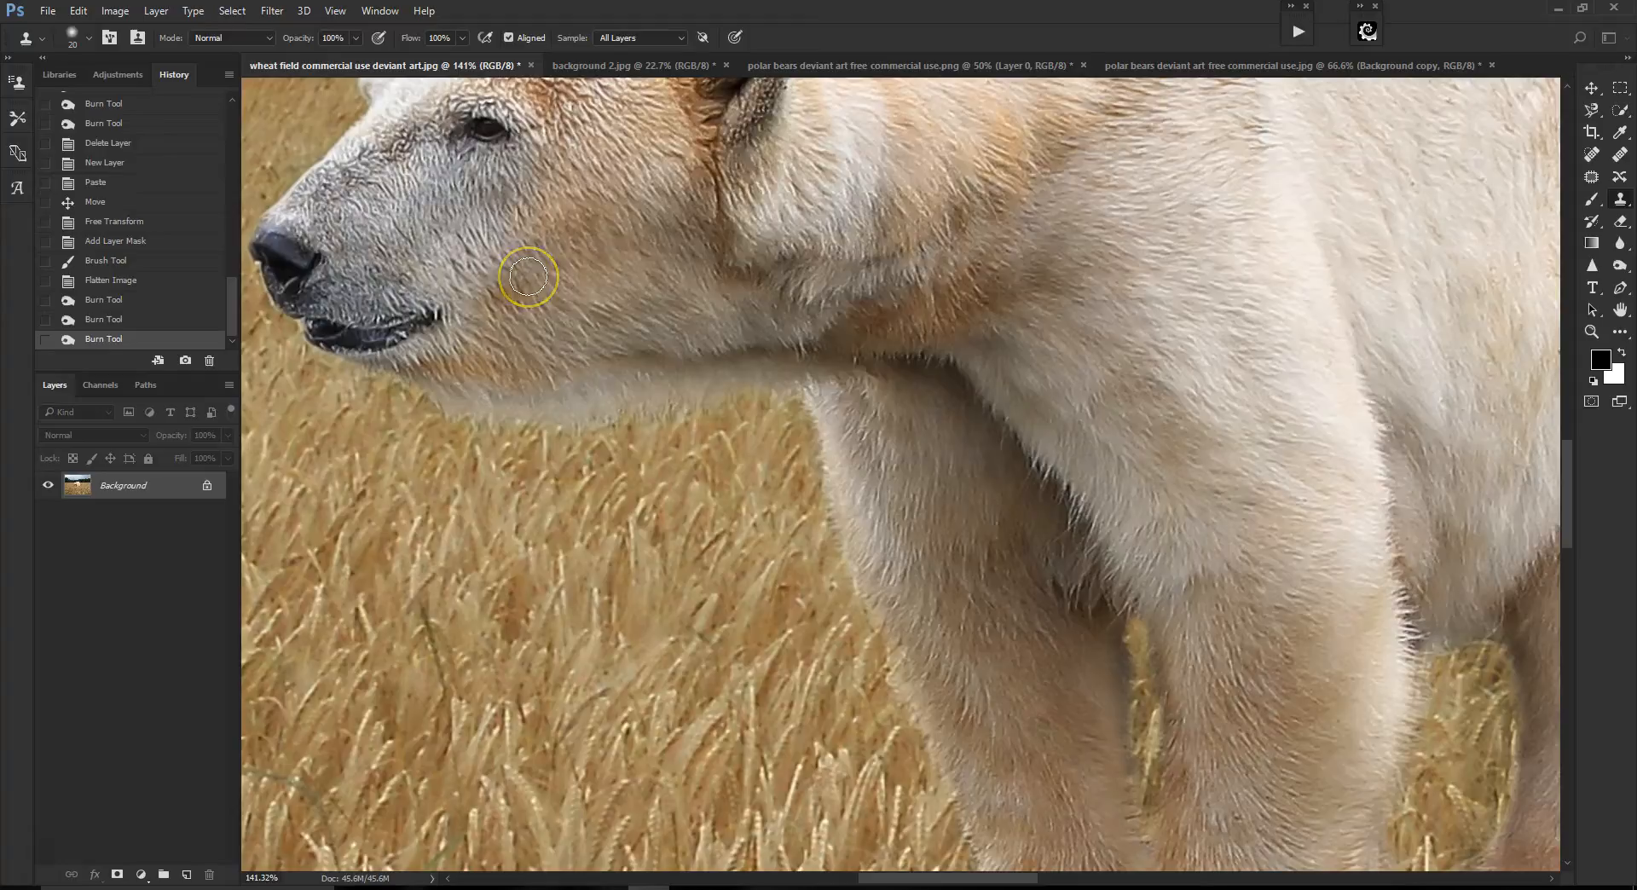
{"action": "mouse_move", "coordinate": [528, 277]}
{"action": "left_mouse_down"}
{"action": "mouse_move", "coordinate": [478, 359]}
{"action": "mouse_move", "coordinate": [438, 373]}
{"action": "mouse_move", "coordinate": [476, 370]}
{"action": "mouse_move", "coordinate": [408, 419]}
{"action": "mouse_move", "coordinate": [418, 432]}
{"action": "mouse_move", "coordinate": [442, 420]}
{"action": "mouse_move", "coordinate": [434, 387]}
{"action": "mouse_move", "coordinate": [455, 413]}
{"action": "mouse_move", "coordinate": [454, 389]}
{"action": "mouse_move", "coordinate": [475, 410]}
{"action": "mouse_move", "coordinate": [474, 388]}
{"action": "mouse_move", "coordinate": [519, 415]}
{"action": "mouse_move", "coordinate": [505, 384]}
{"action": "mouse_move", "coordinate": [459, 377]}
{"action": "mouse_move", "coordinate": [523, 404]}
{"action": "mouse_move", "coordinate": [555, 380]}
{"action": "mouse_move", "coordinate": [572, 394]}
{"action": "mouse_move", "coordinate": [552, 341]}
{"action": "mouse_move", "coordinate": [584, 393]}
{"action": "mouse_move", "coordinate": [570, 381]}
{"action": "mouse_move", "coordinate": [564, 403]}
{"action": "mouse_move", "coordinate": [616, 406]}
{"action": "mouse_move", "coordinate": [610, 387]}
{"action": "mouse_move", "coordinate": [630, 385]}
{"action": "mouse_move", "coordinate": [603, 337]}
{"action": "mouse_move", "coordinate": [630, 376]}
{"action": "mouse_move", "coordinate": [645, 360]}
{"action": "mouse_move", "coordinate": [614, 368]}
{"action": "mouse_move", "coordinate": [628, 394]}
{"action": "mouse_move", "coordinate": [600, 403]}
{"action": "mouse_move", "coordinate": [614, 366]}
{"action": "mouse_move", "coordinate": [530, 406]}
{"action": "mouse_move", "coordinate": [643, 359]}
{"action": "mouse_move", "coordinate": [643, 340]}
{"action": "mouse_move", "coordinate": [625, 354]}
{"action": "mouse_move", "coordinate": [640, 369]}
{"action": "mouse_move", "coordinate": [631, 339]}
{"action": "mouse_move", "coordinate": [647, 383]}
{"action": "mouse_move", "coordinate": [662, 372]}
{"action": "mouse_move", "coordinate": [696, 403]}
{"action": "mouse_move", "coordinate": [647, 318]}
{"action": "left_mouse_up"}
{"action": "scroll", "coordinate": [742, 347], "scroll_direction": "down", "scroll_amount": 1}
{"action": "mouse_move", "coordinate": [742, 347]}
{"action": "left_mouse_down"}
{"action": "mouse_move", "coordinate": [700, 337]}
{"action": "mouse_move", "coordinate": [702, 373]}
{"action": "mouse_move", "coordinate": [538, 358]}
{"action": "left_mouse_up"}
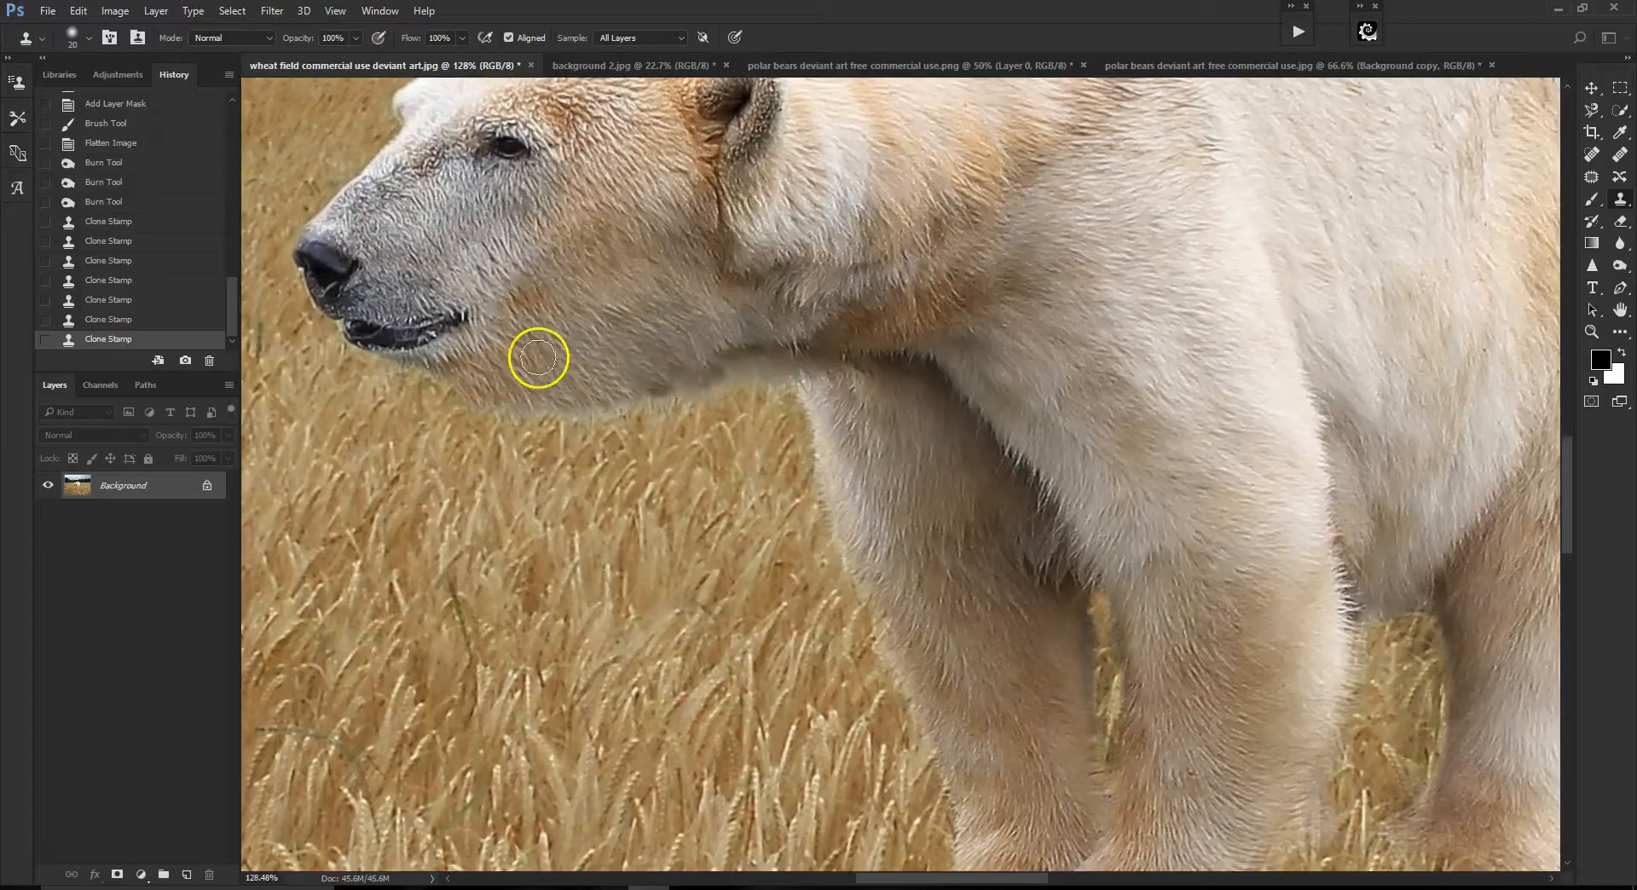
{"action": "scroll", "coordinate": [750, 341], "scroll_direction": "down", "scroll_amount": 4}
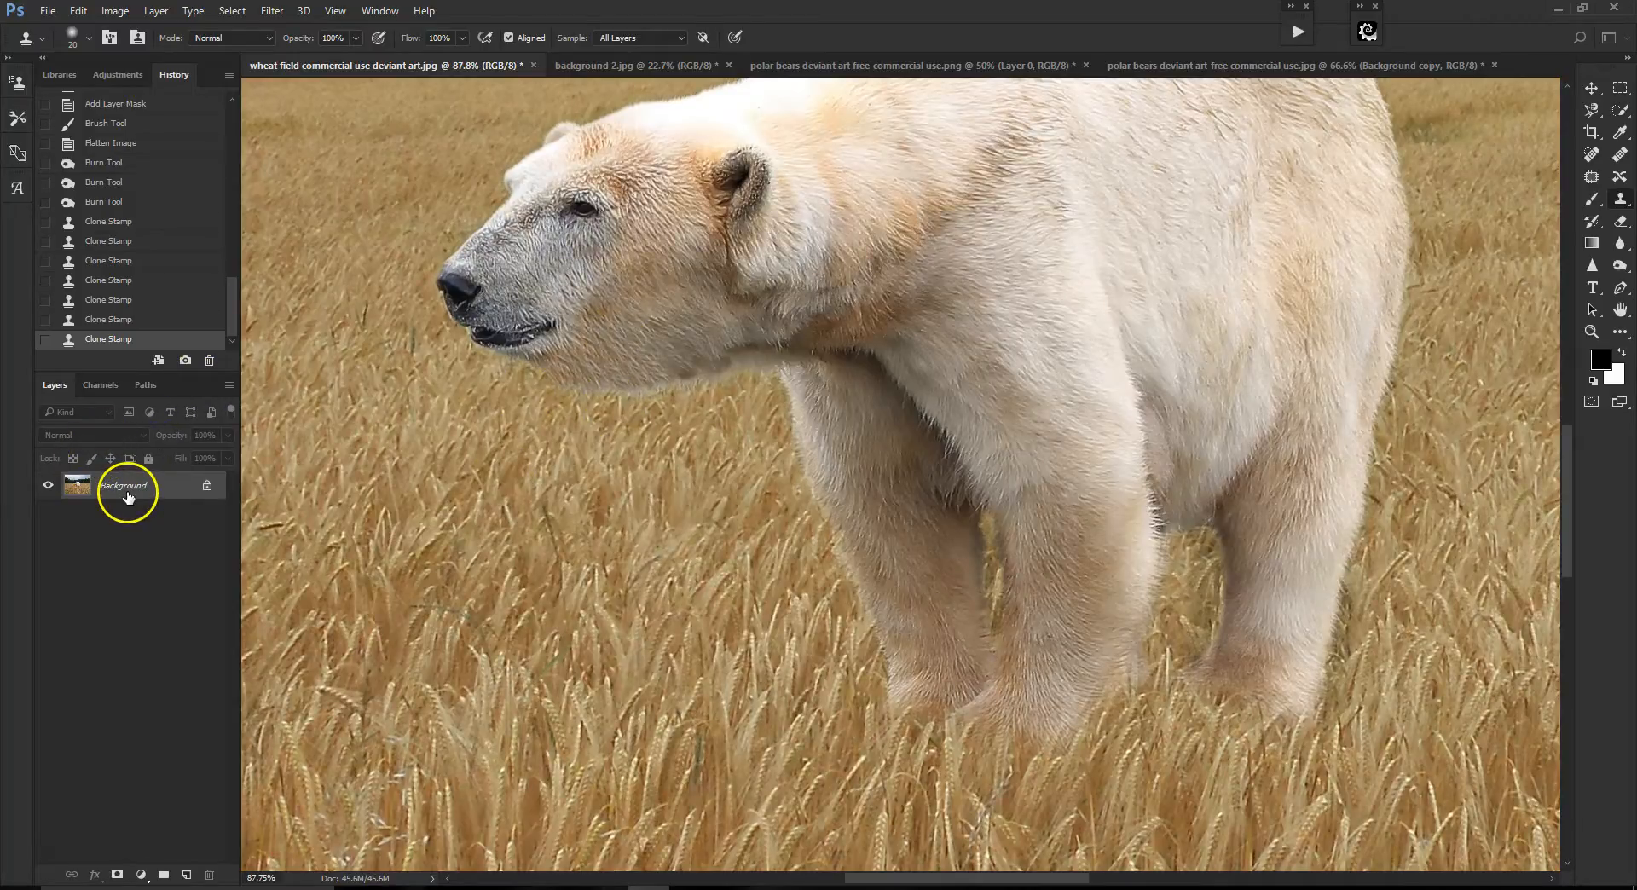
{"action": "key", "text": "ctrl+j"}
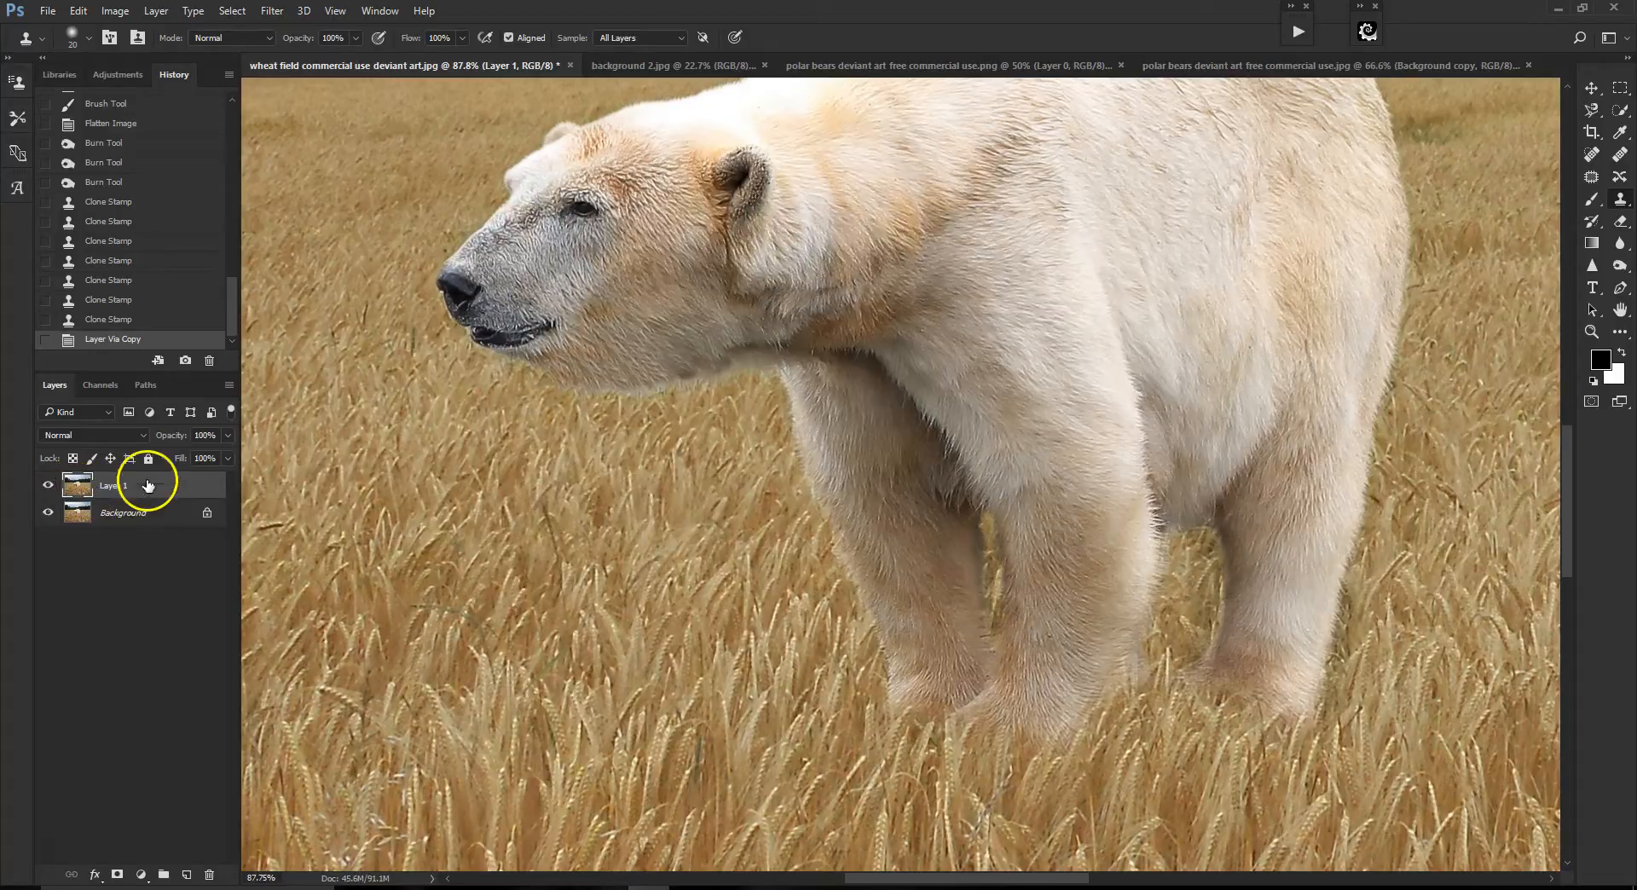
{"action": "scroll", "coordinate": [565, 452], "scroll_direction": "up", "scroll_amount": 3}
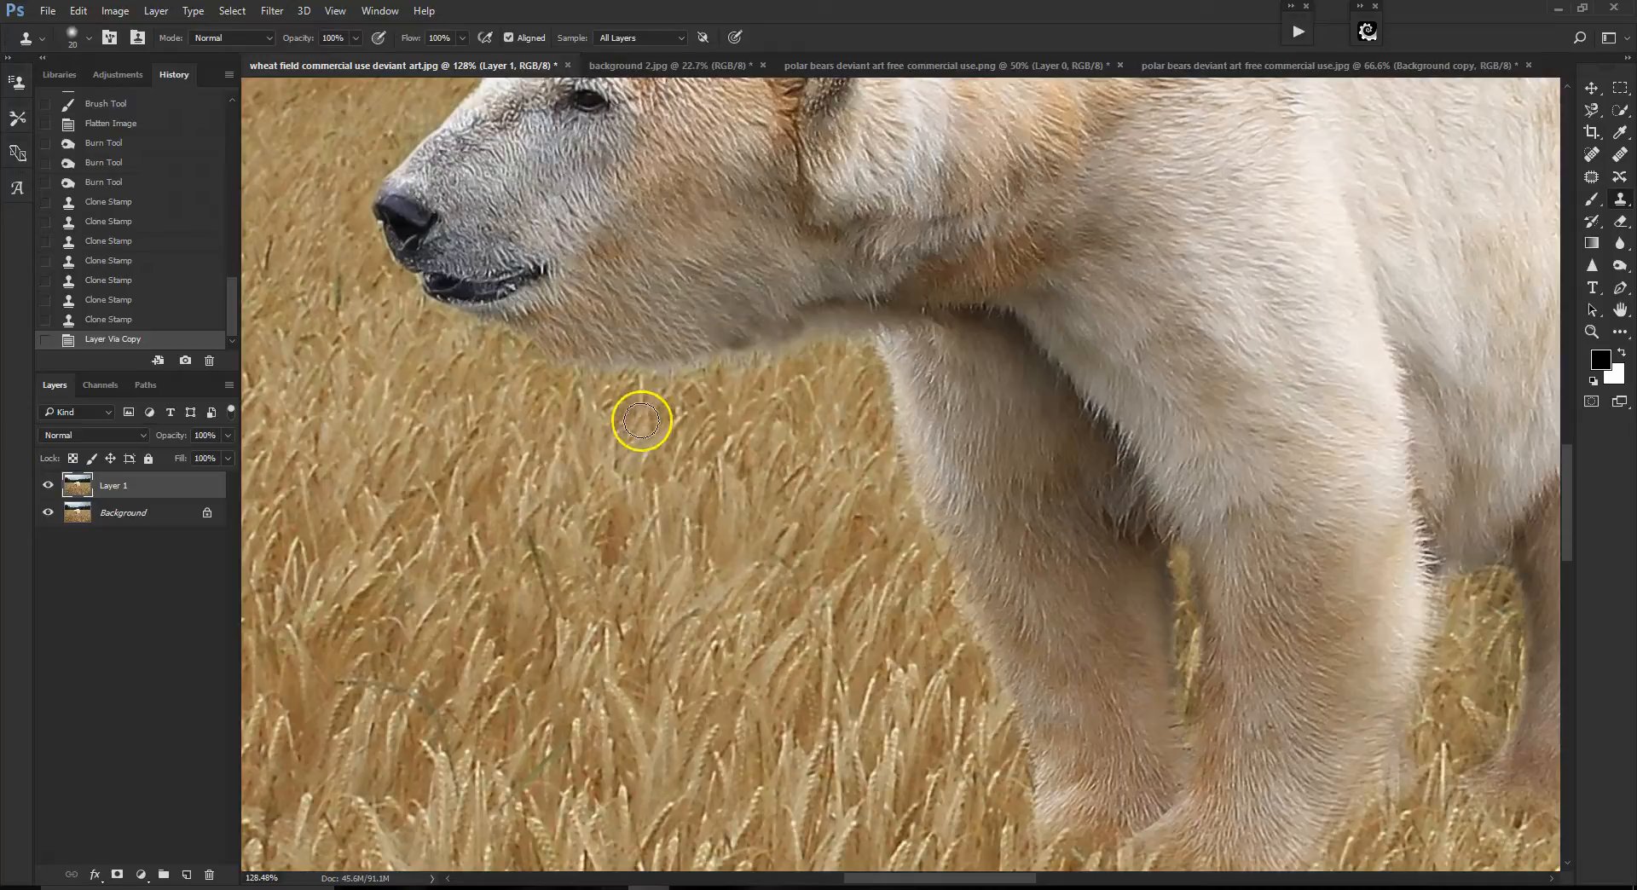
{"action": "scroll", "coordinate": [963, 373], "scroll_direction": "down", "scroll_amount": 5}
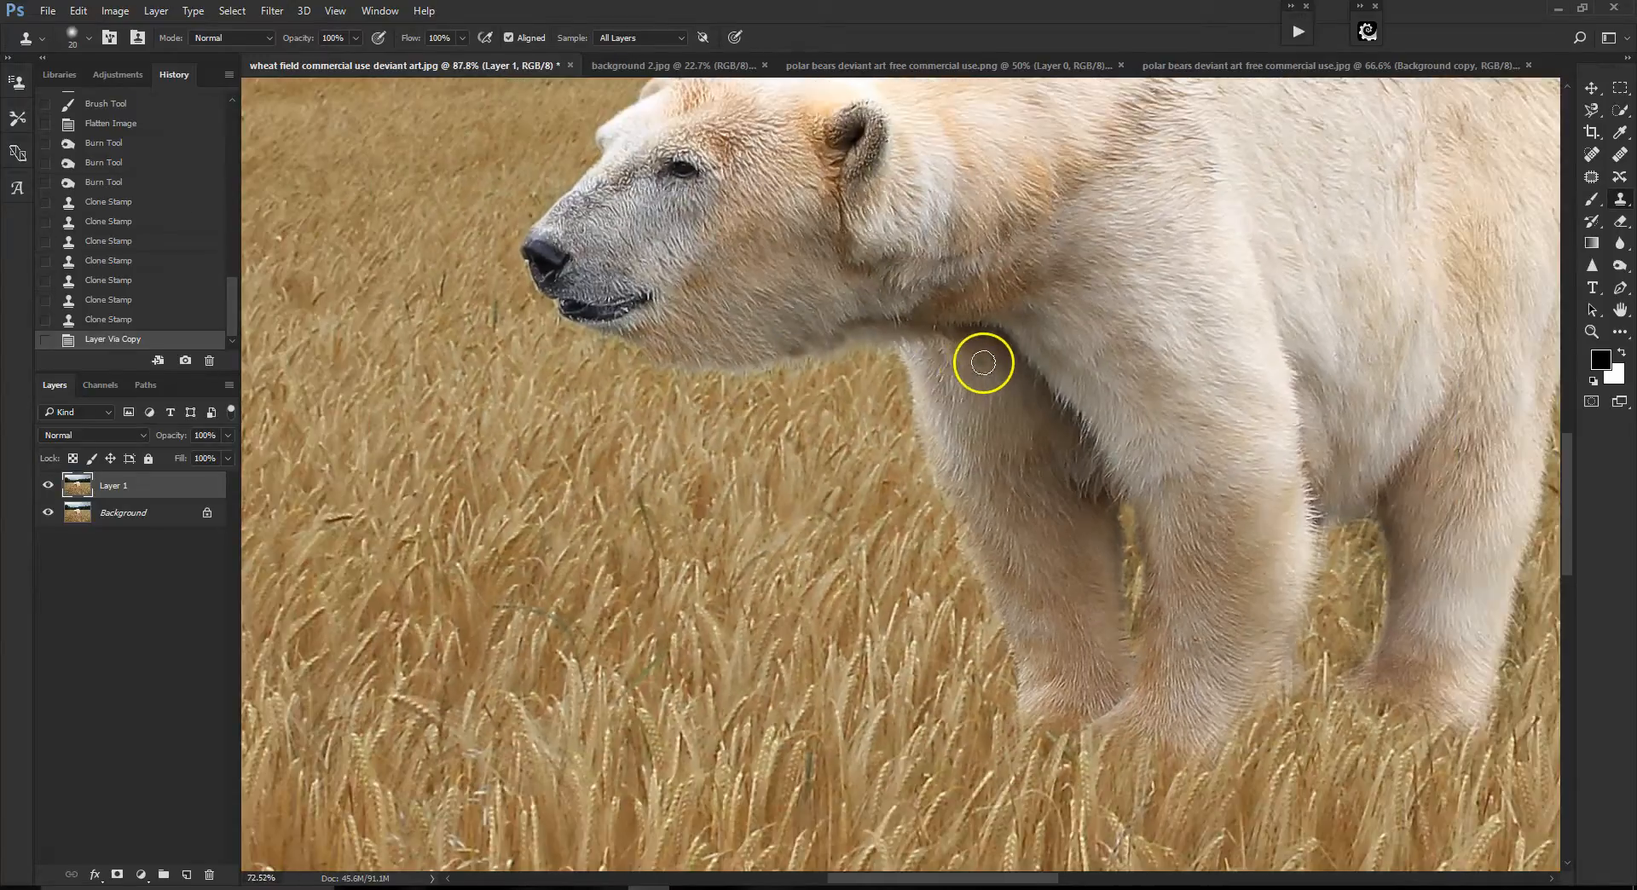
{"action": "scroll", "coordinate": [1066, 361], "scroll_direction": "up", "scroll_amount": 4}
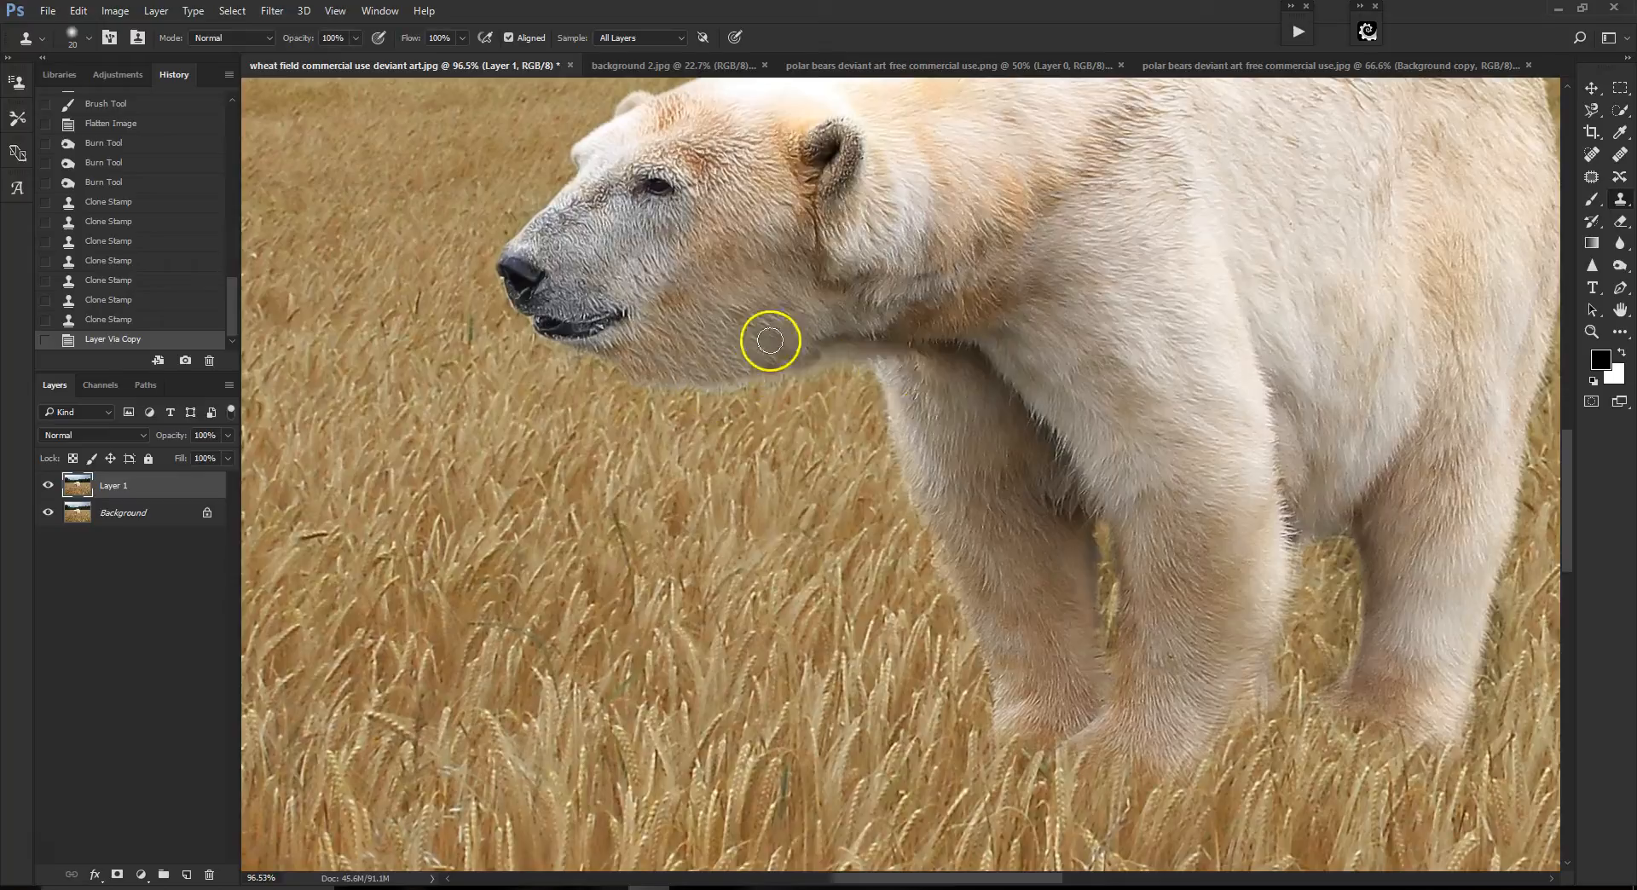
{"action": "left_click", "coordinate": [148, 317]}
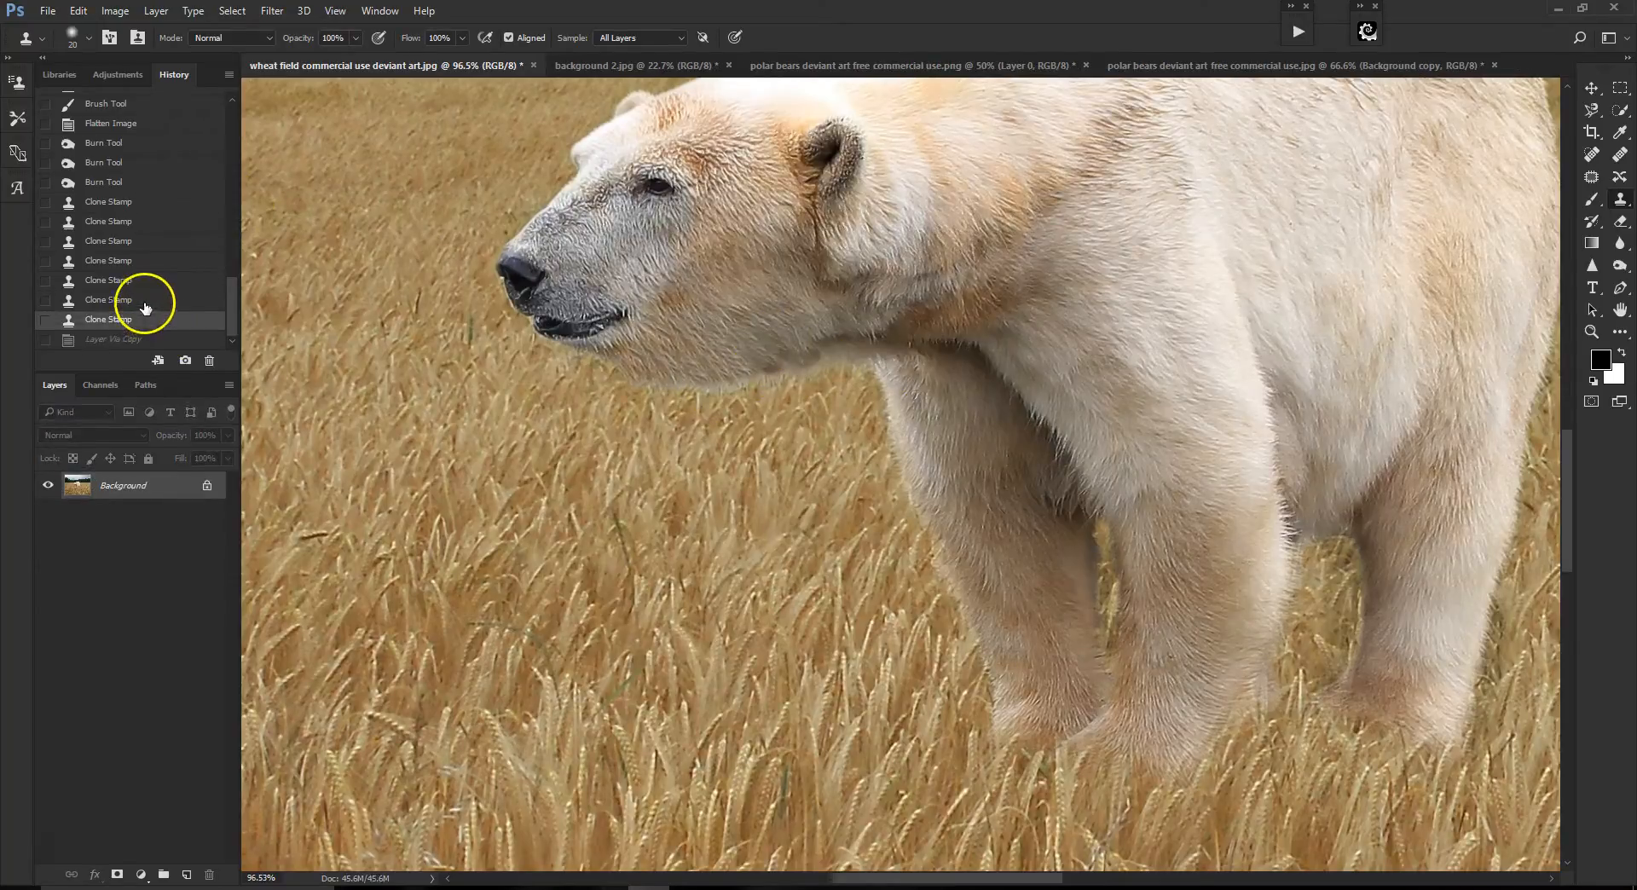
- Step back through the history to undo the last three Clone Stamp strokes under the bear's jaw
{"action": "left_click", "coordinate": [145, 300]}
{"action": "left_click", "coordinate": [145, 280]}
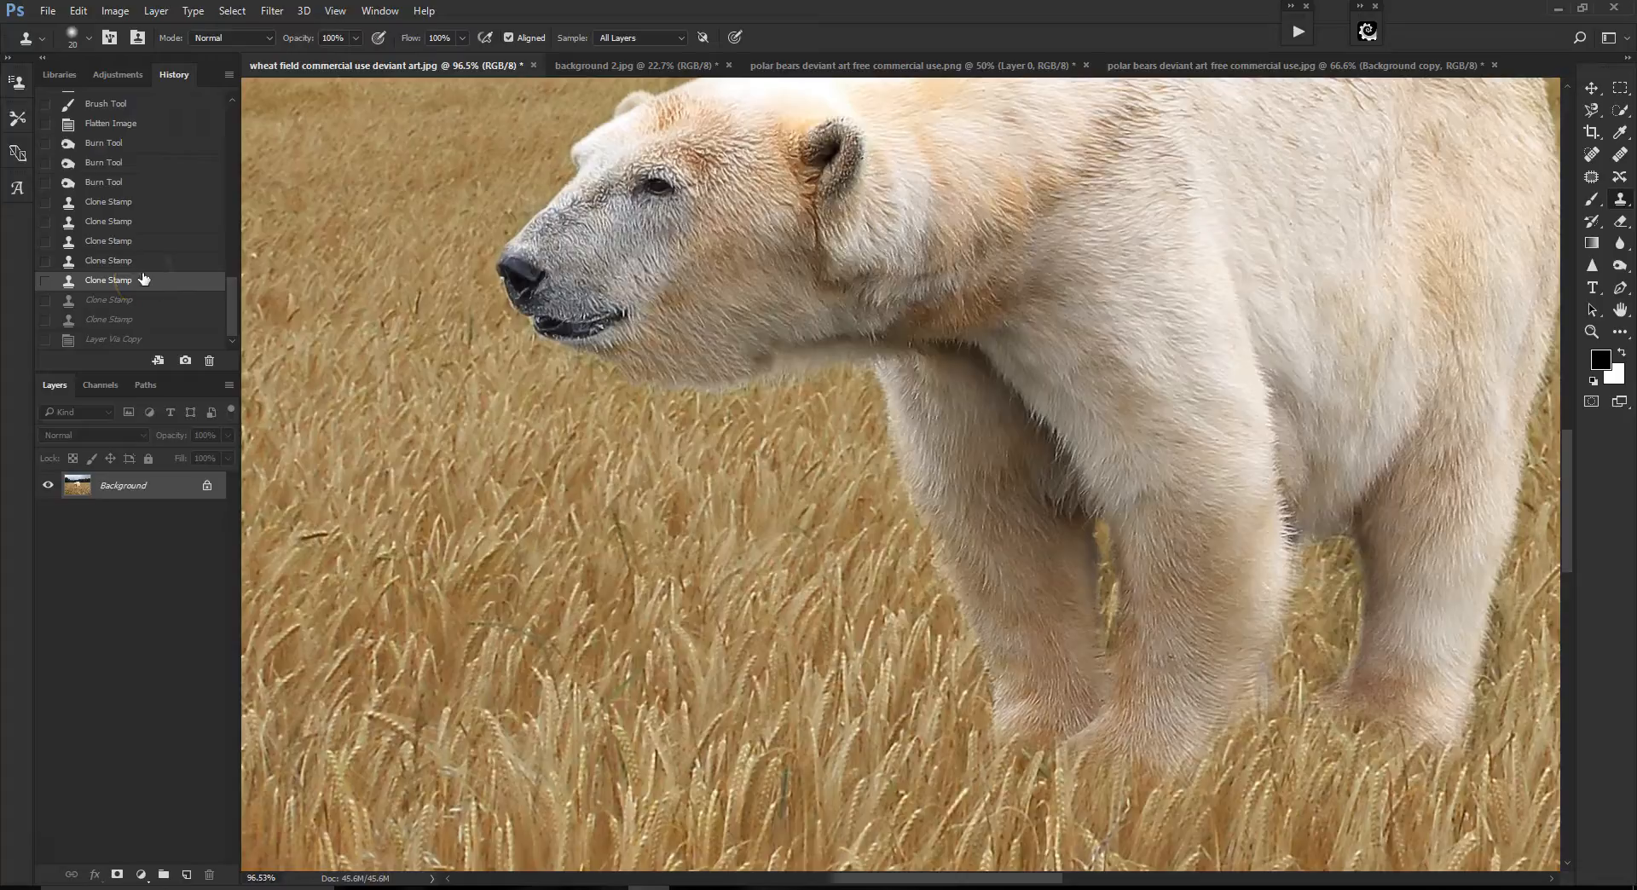
{"action": "left_click", "coordinate": [141, 261]}
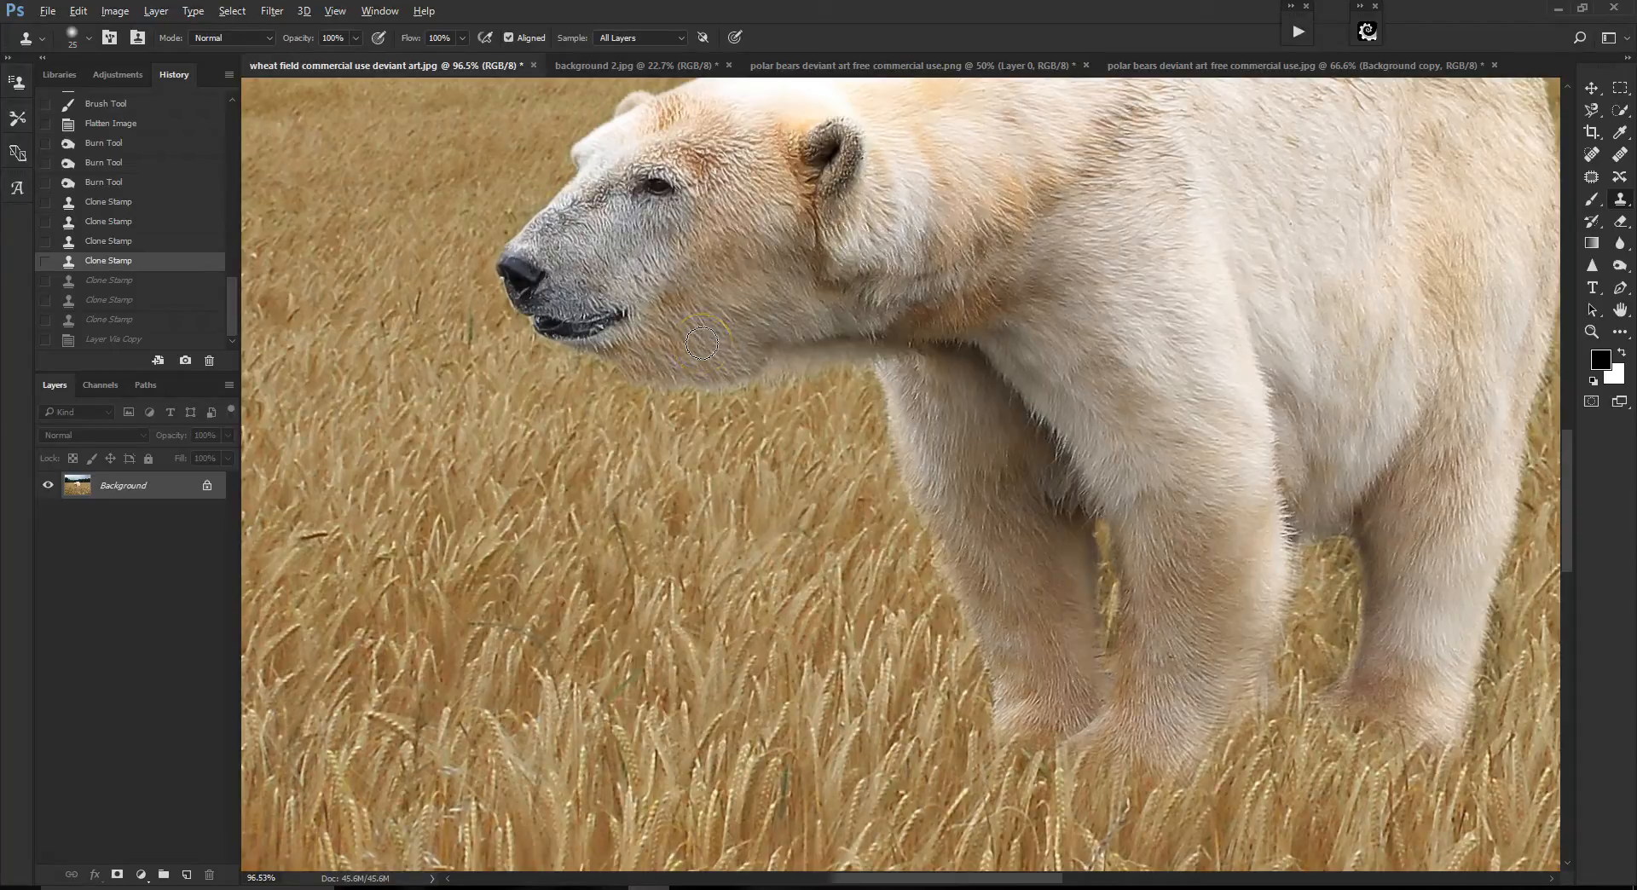
- Clone cheek fur over the lower jaw and throat edge again with a 25 px brush, and review the blend
{"action": "left_click", "coordinate": [791, 344]}
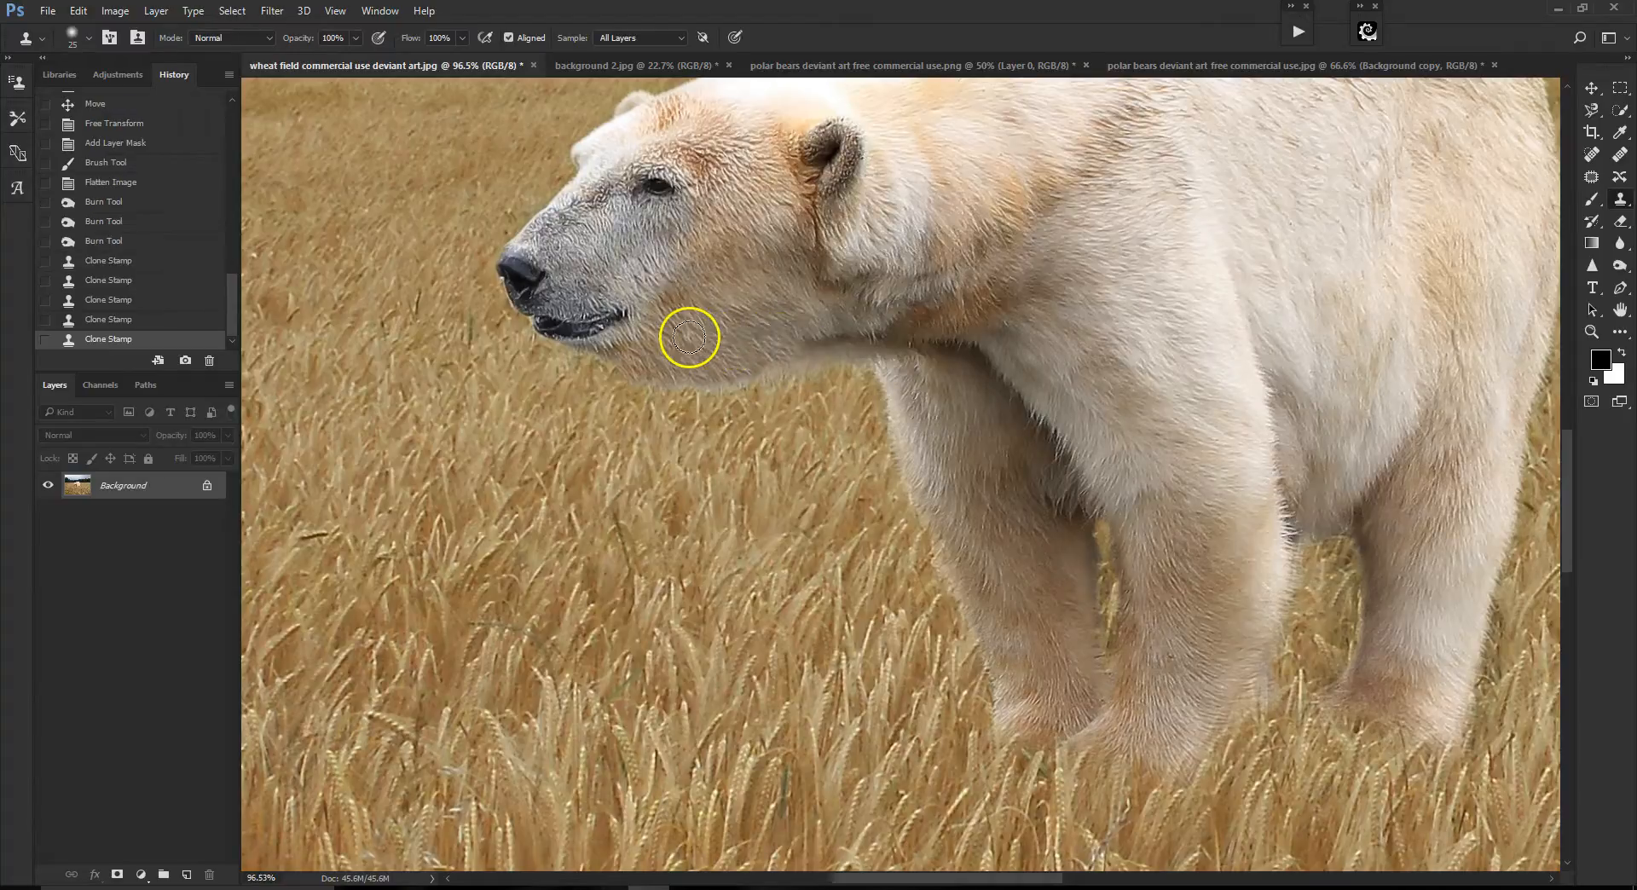
{"action": "left_click_drag", "start_coordinate": [760, 342], "coordinate": [840, 344]}
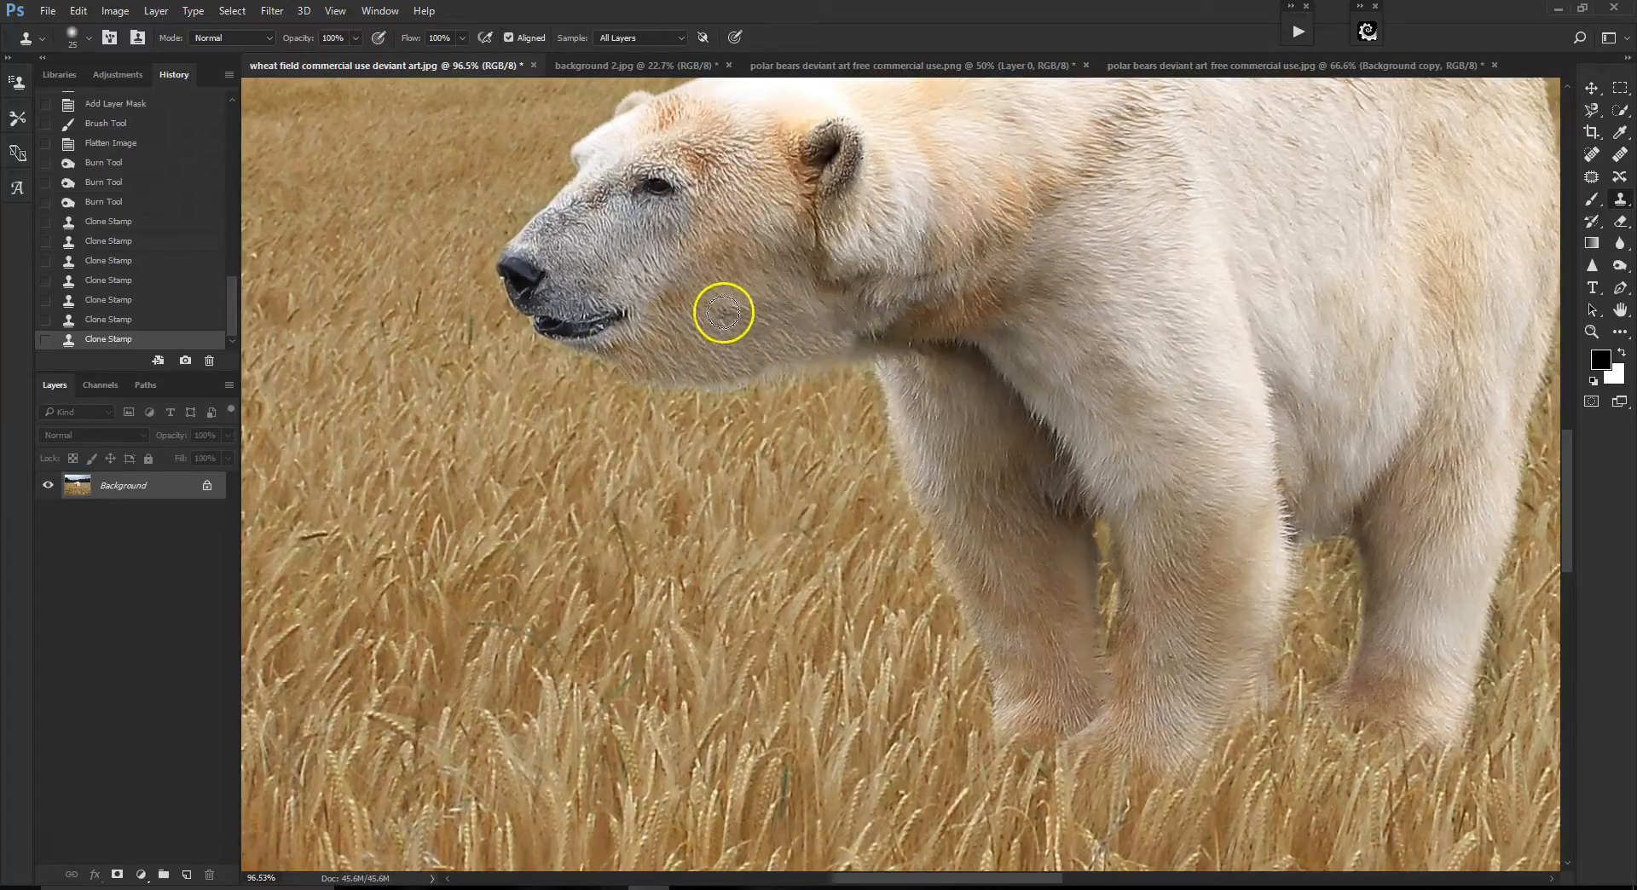
{"action": "left_click_drag", "start_coordinate": [741, 328], "coordinate": [815, 325]}
{"action": "left_click", "coordinate": [715, 303], "text": "alt"}
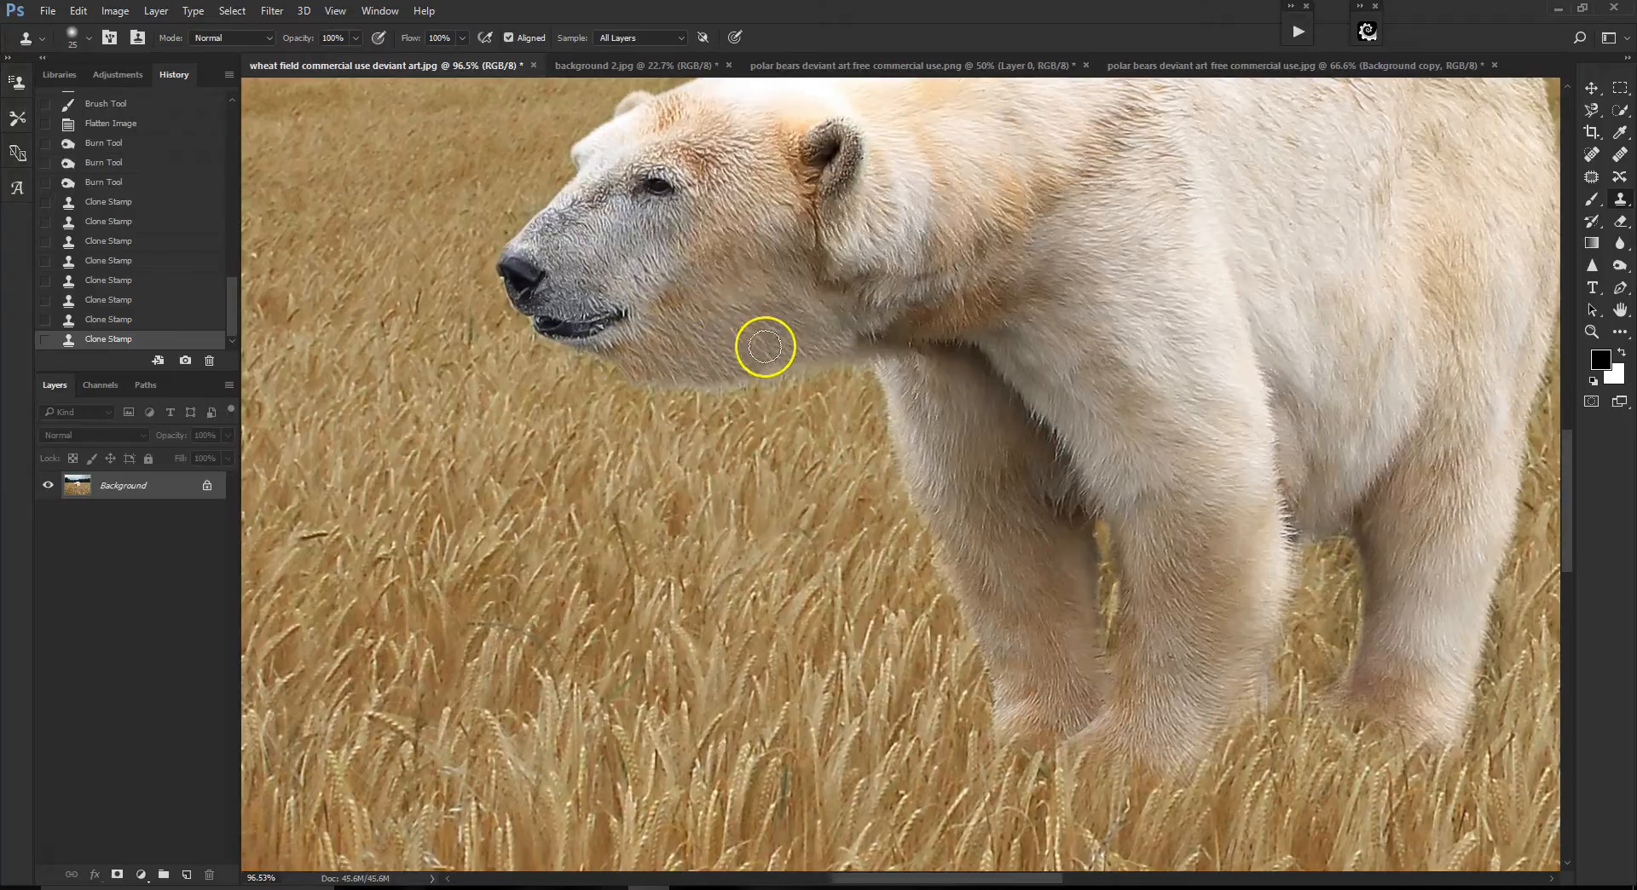
{"action": "left_click", "coordinate": [787, 330]}
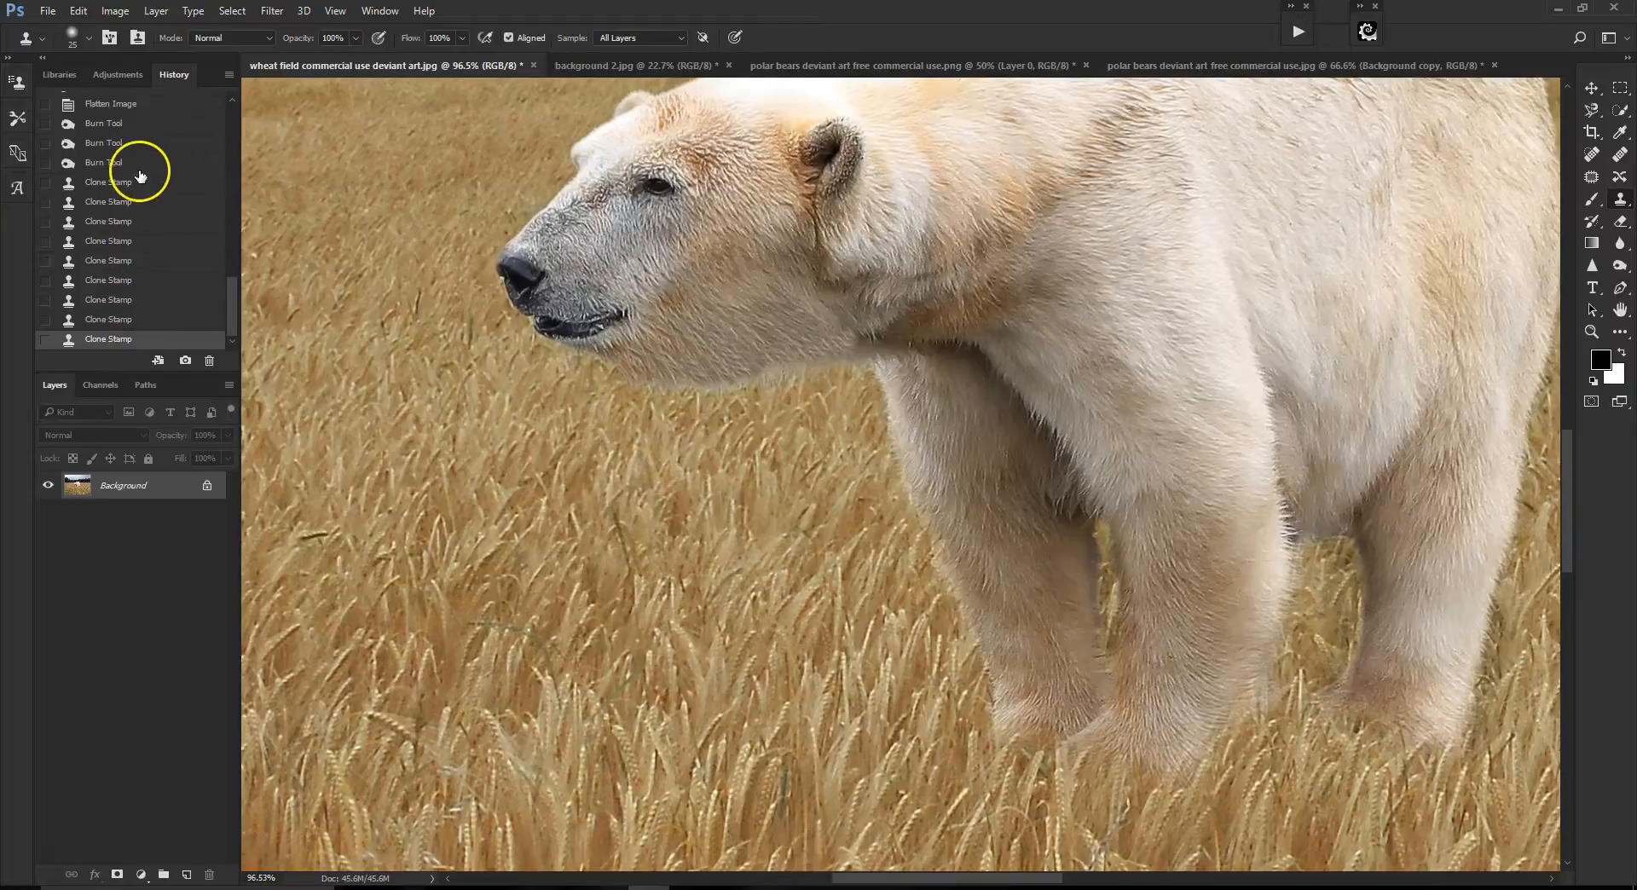
{"action": "scroll", "coordinate": [1043, 415], "scroll_direction": "down", "scroll_amount": 5}
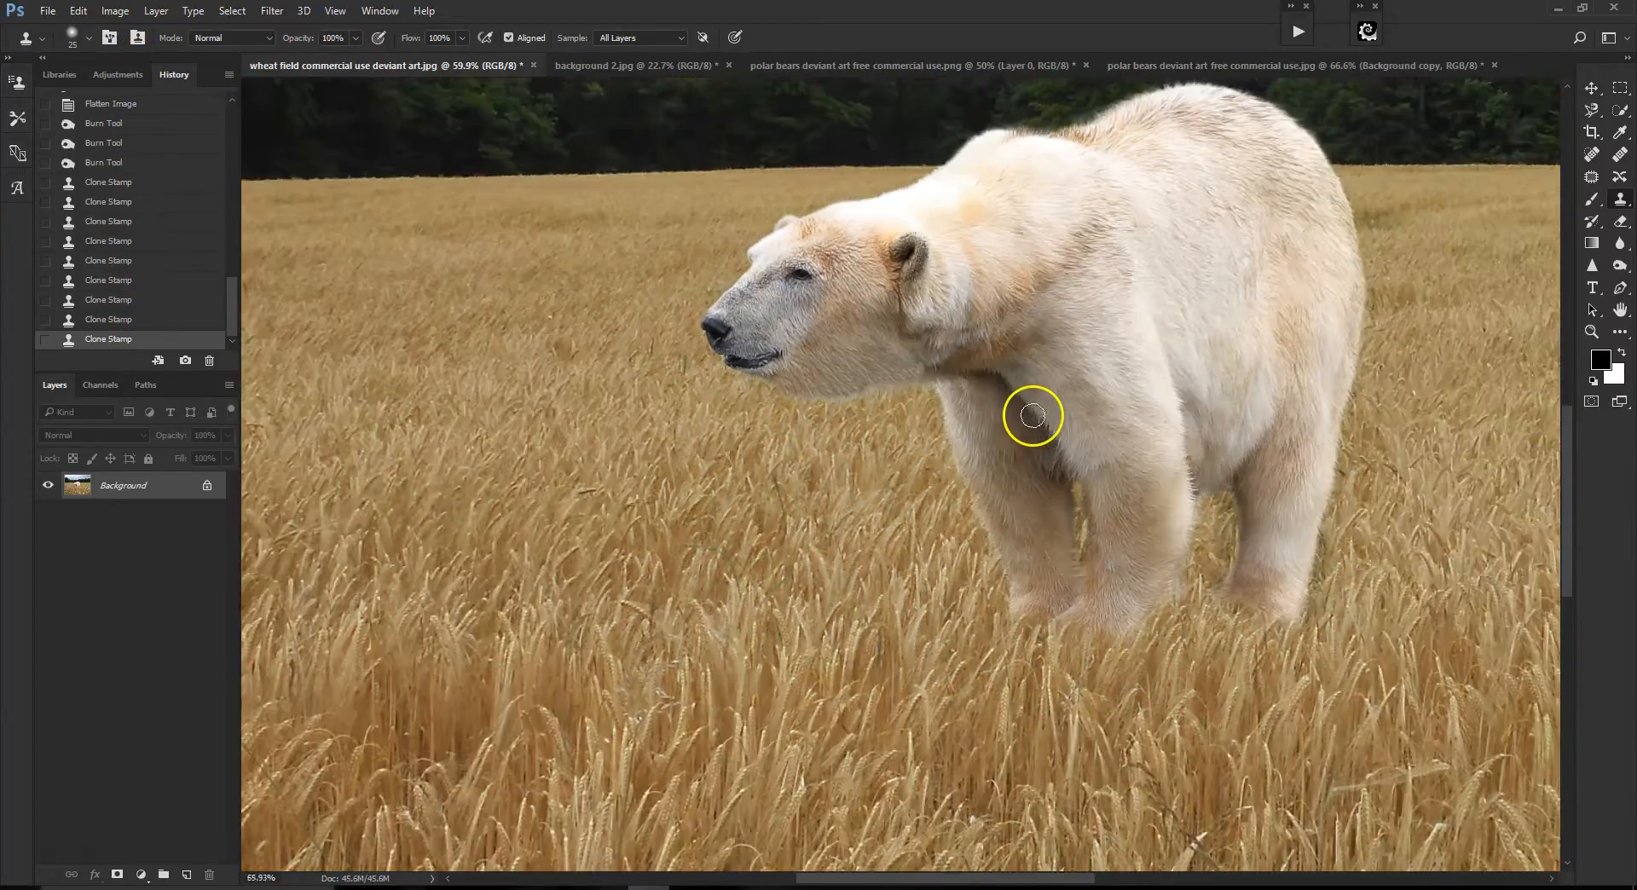
{"action": "scroll", "coordinate": [1041, 412], "scroll_direction": "up", "scroll_amount": 4}
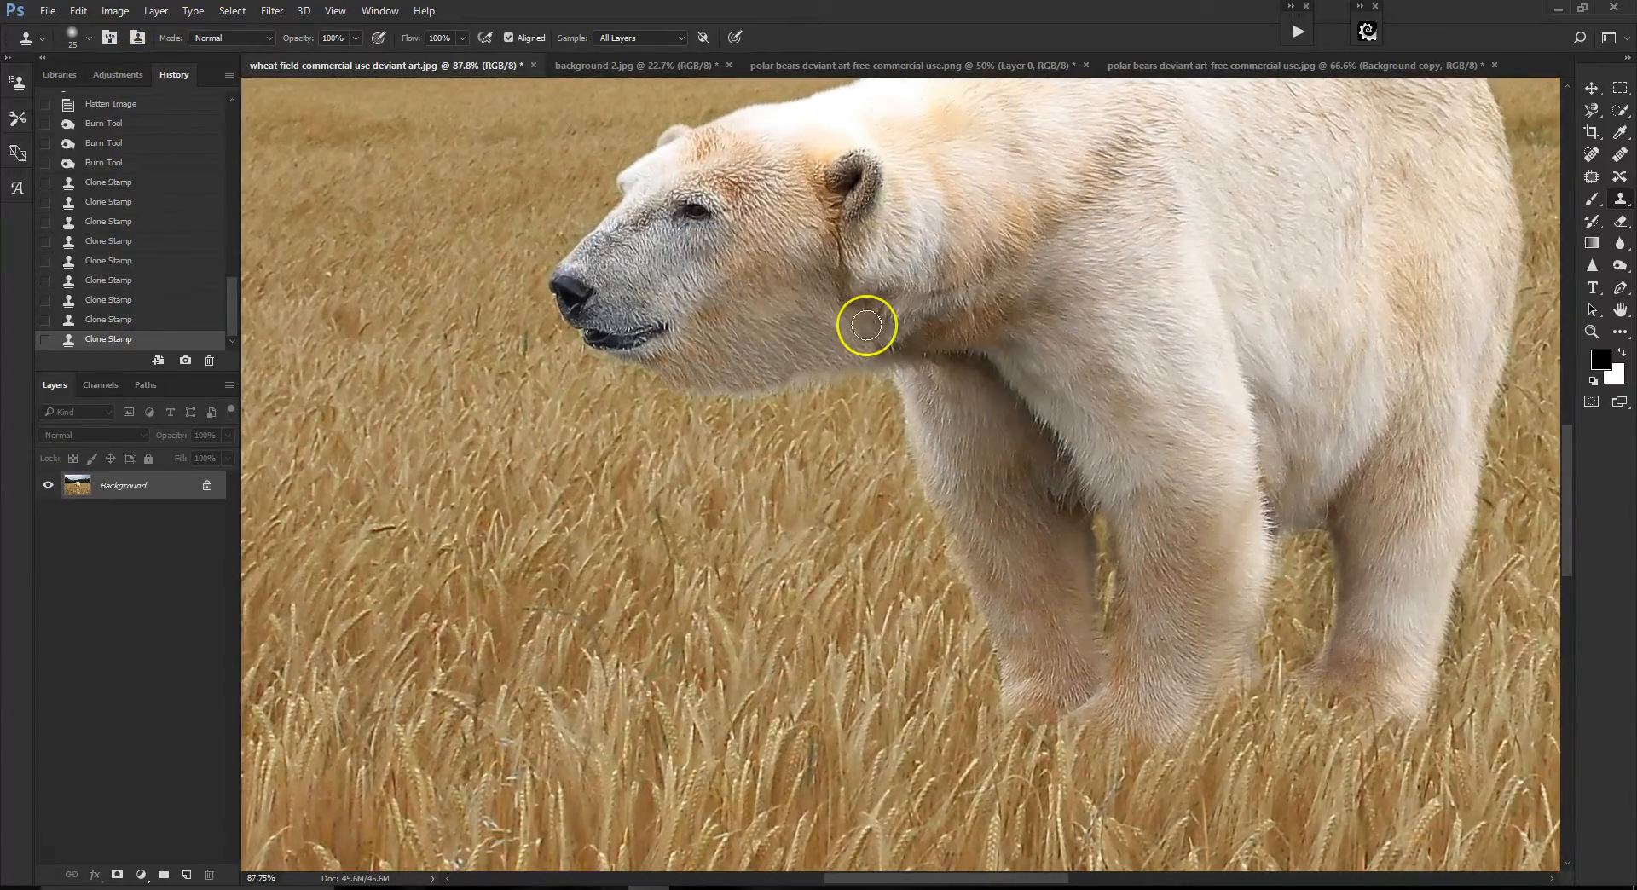
{"action": "scroll", "coordinate": [1194, 304], "scroll_direction": "down", "scroll_amount": 6}
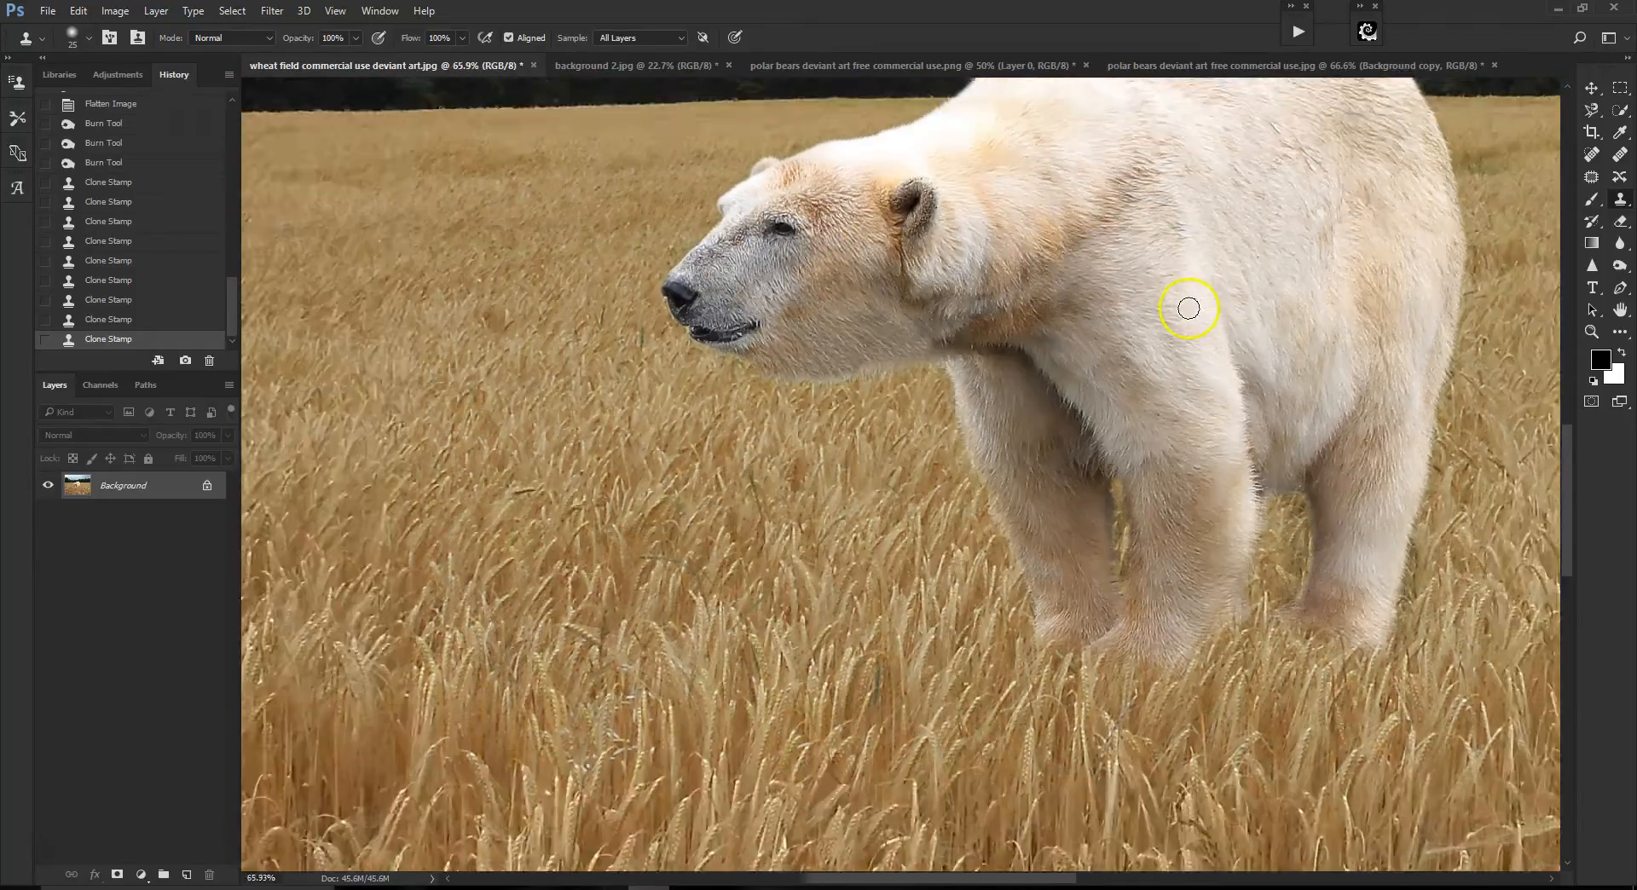
{"action": "scroll", "coordinate": [1199, 303], "scroll_direction": "down", "scroll_amount": 2}
{"action": "scroll", "coordinate": [935, 315], "scroll_direction": "up", "scroll_amount": 2}
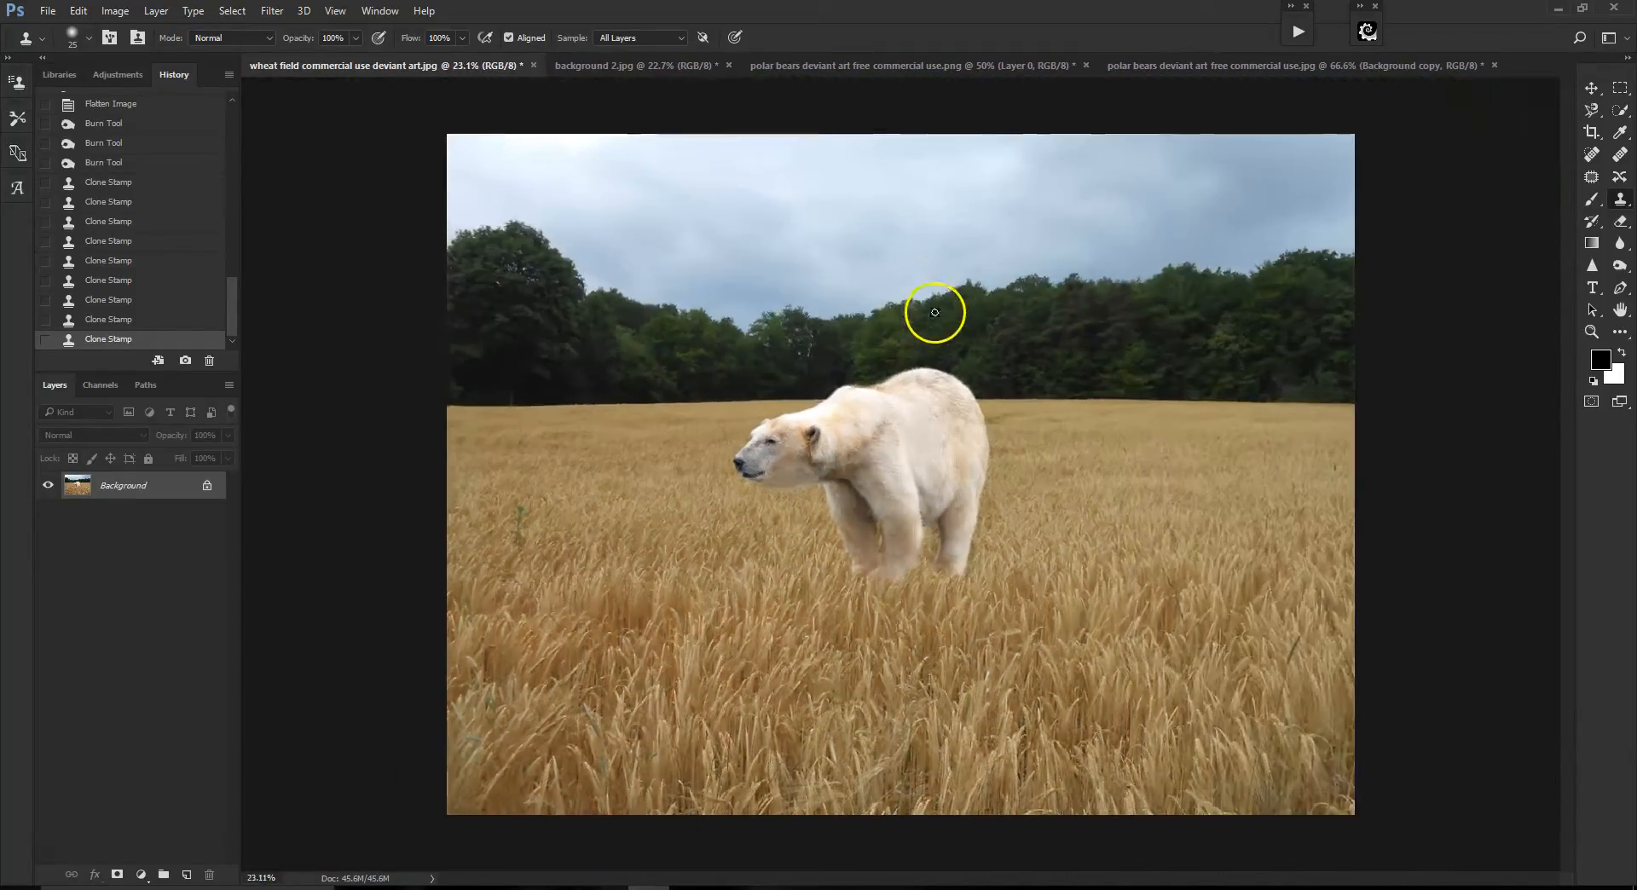
- Switch to the background 2.jpg document and revert it to its Open state in the history
{"action": "left_click", "coordinate": [1407, 65]}
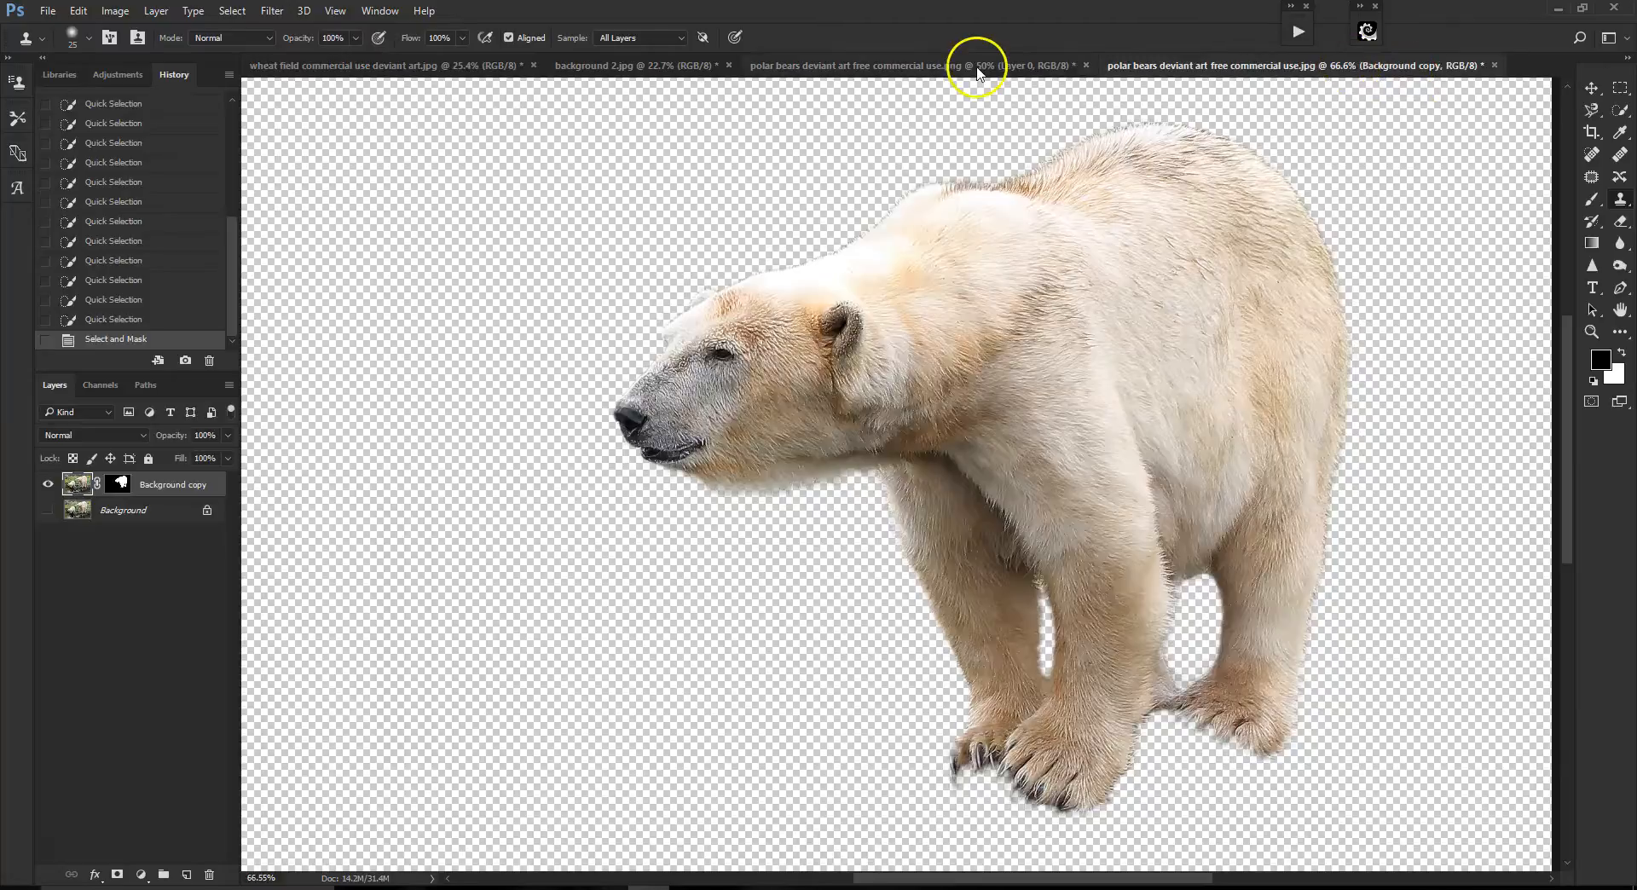
{"action": "left_click", "coordinate": [641, 65]}
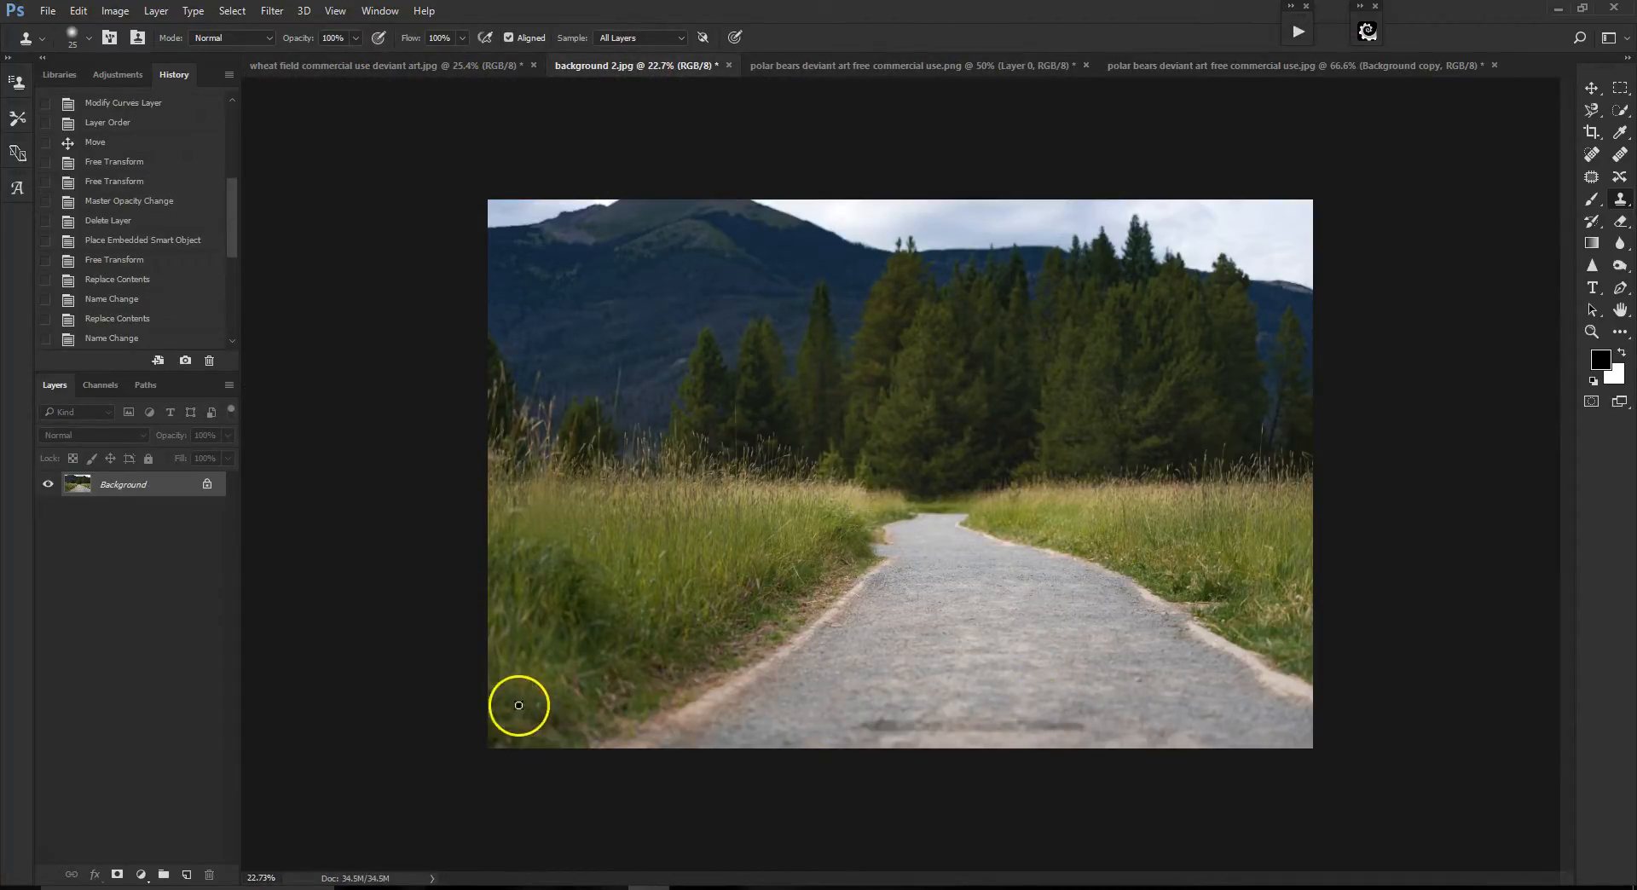
{"action": "scroll", "coordinate": [113, 213], "scroll_direction": "up", "scroll_amount": 4}
{"action": "scroll", "coordinate": [111, 218], "scroll_direction": "up", "scroll_amount": 2}
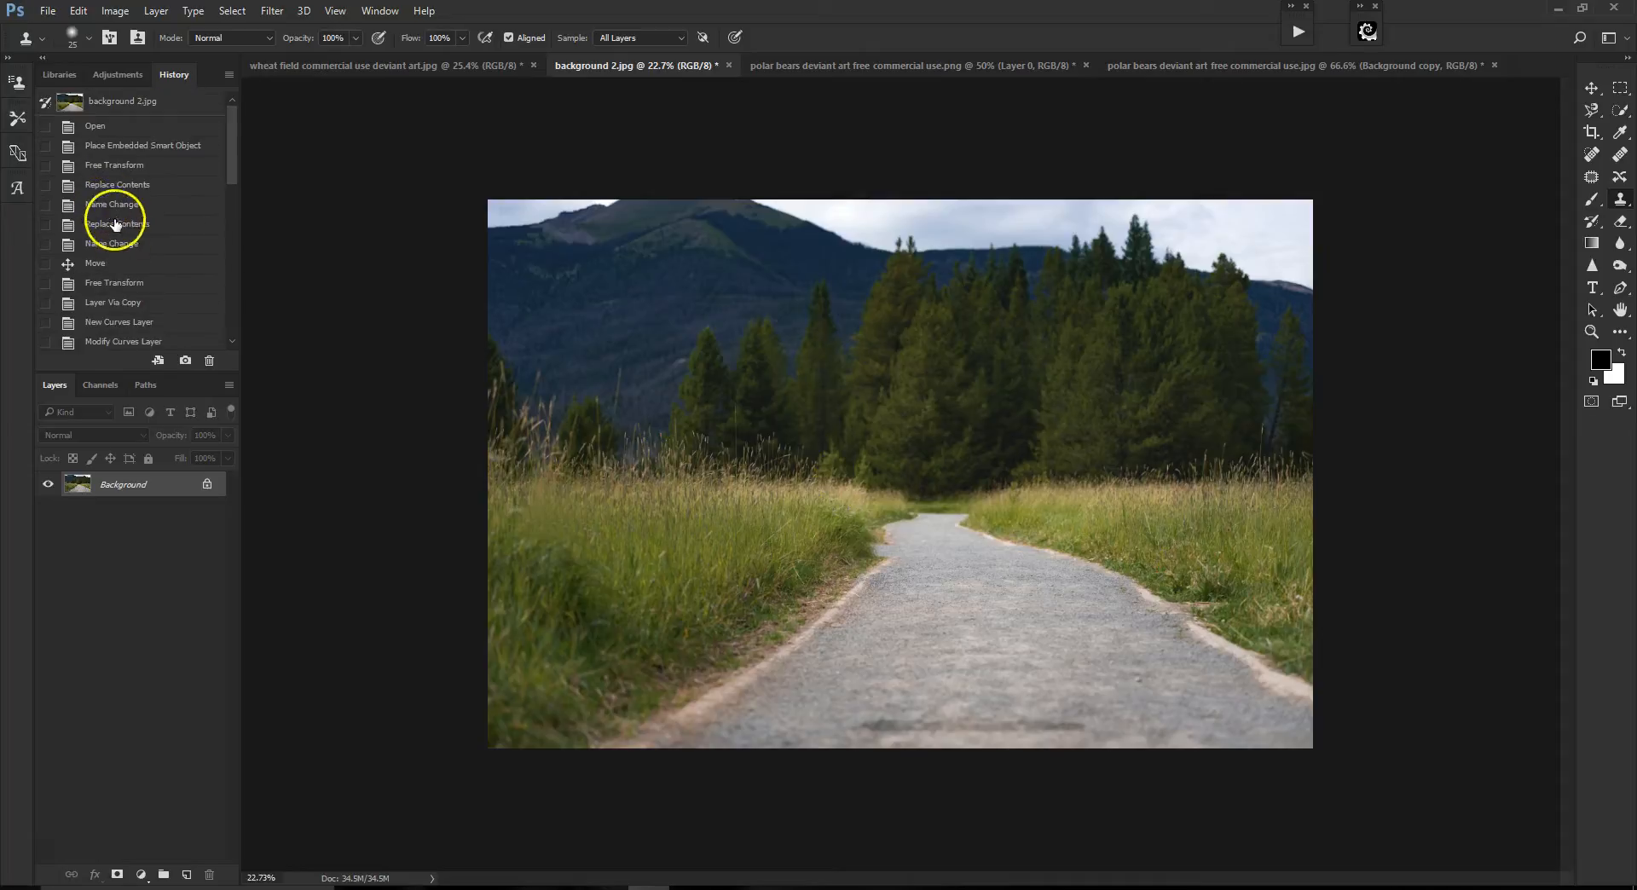
{"action": "left_click", "coordinate": [131, 125]}
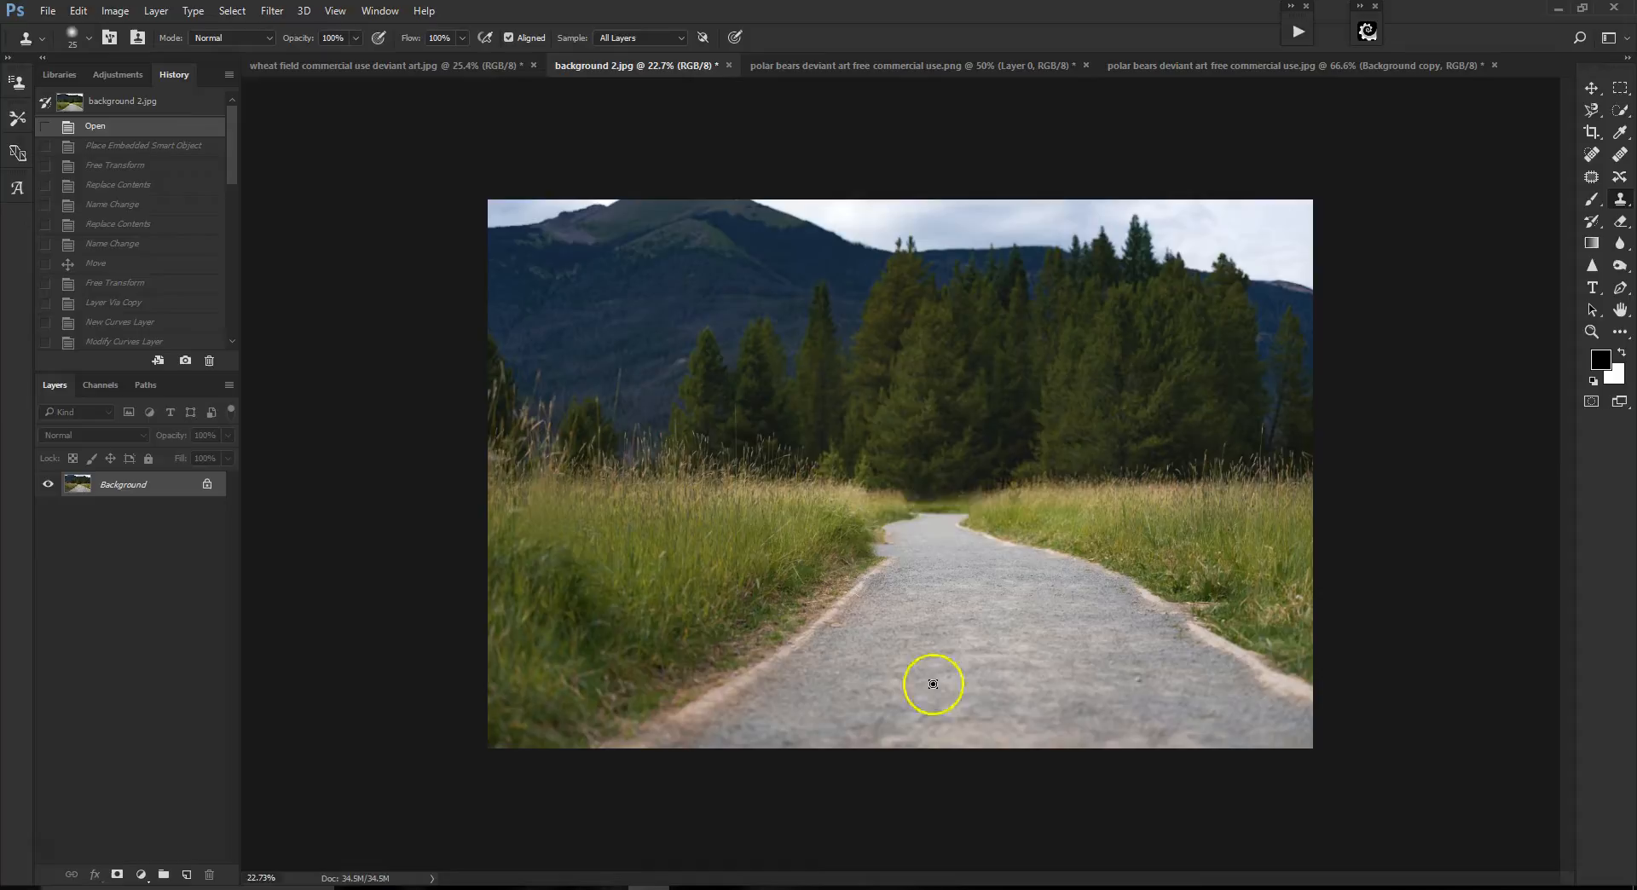
- Place the steamer trunk from the PixelSquid Photoshop Lightbox into the path photo
{"action": "left_click", "coordinate": [1364, 12]}
{"action": "left_click_drag", "start_coordinate": [1436, 40], "coordinate": [1445, 112]}
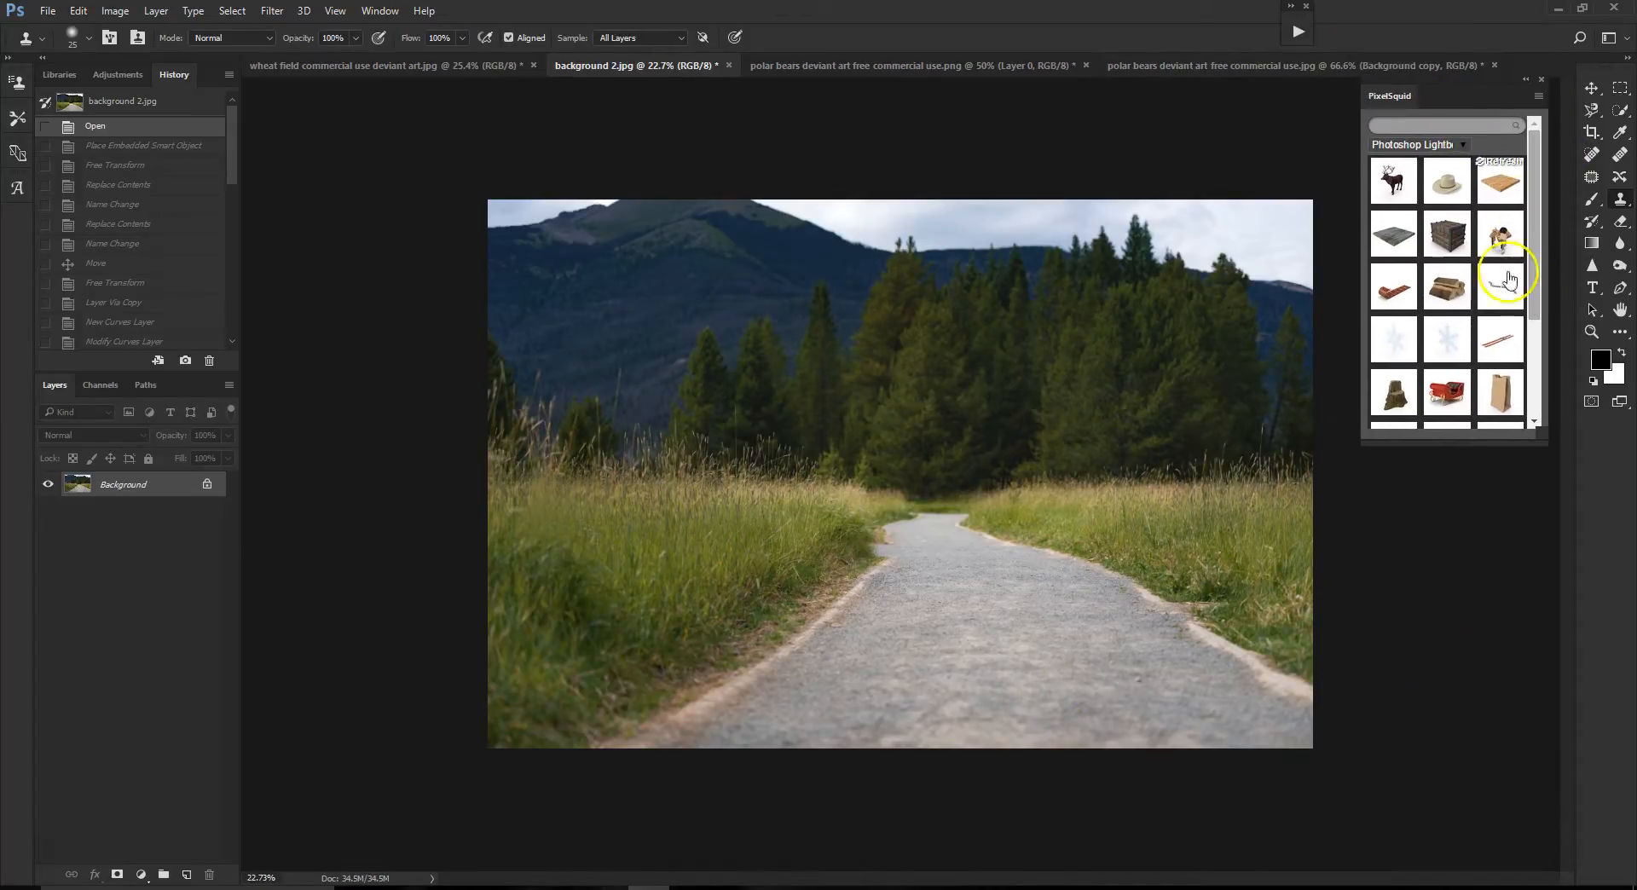
{"action": "left_click", "coordinate": [1451, 242]}
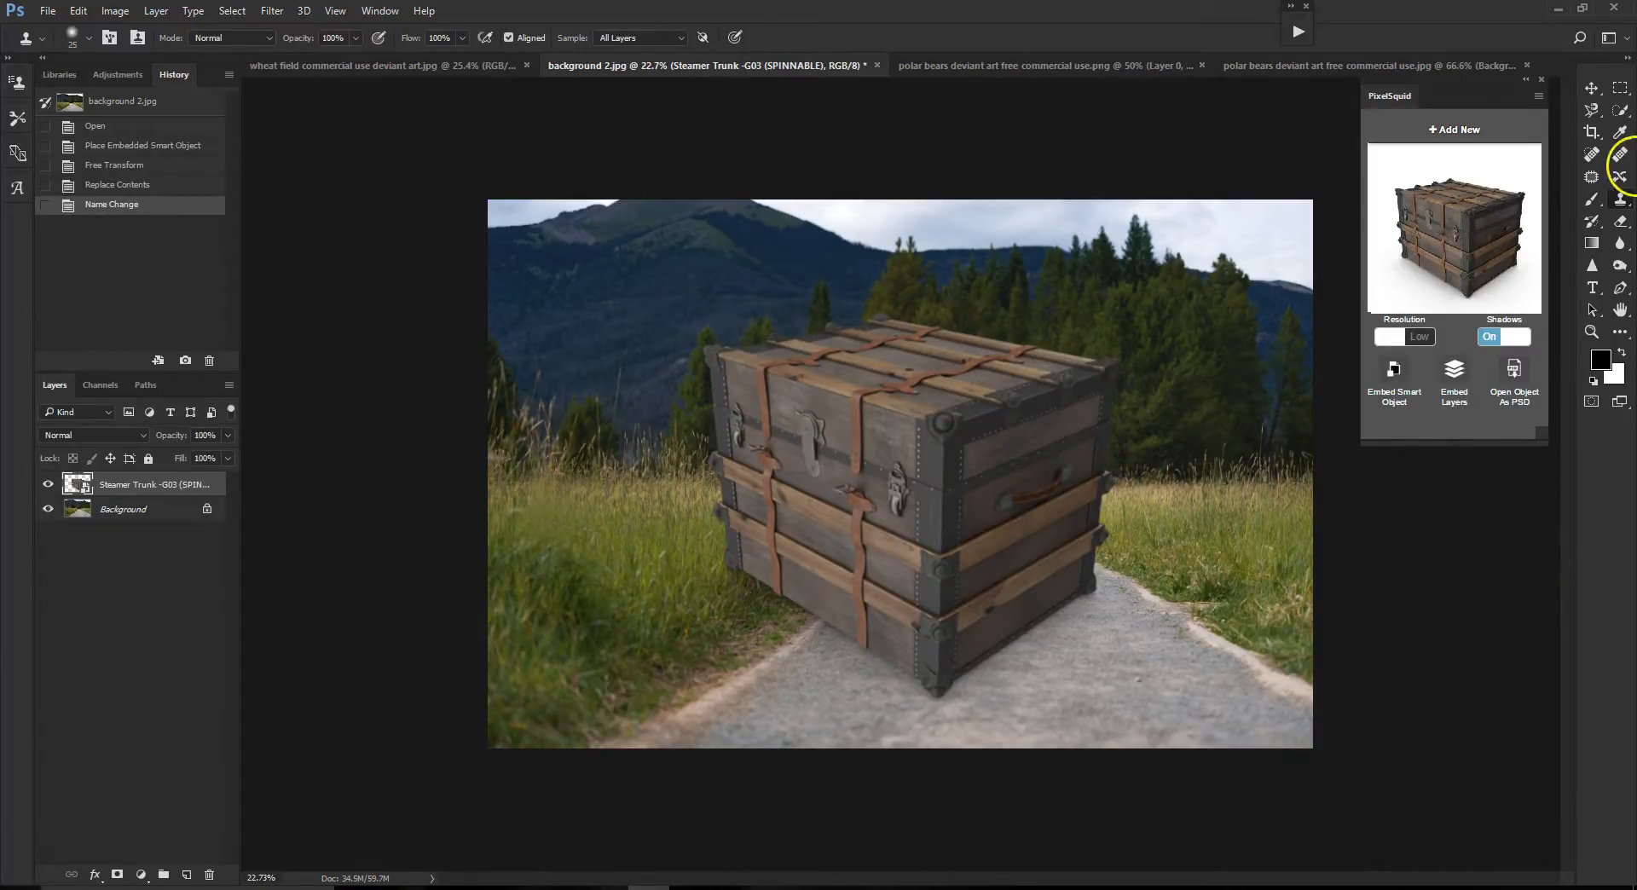
- Turn off the trunk's shadows, rotate it to a straight front view and reposition it over the path
{"action": "left_click", "coordinate": [1591, 86]}
{"action": "left_click_drag", "start_coordinate": [950, 490], "coordinate": [1035, 537]}
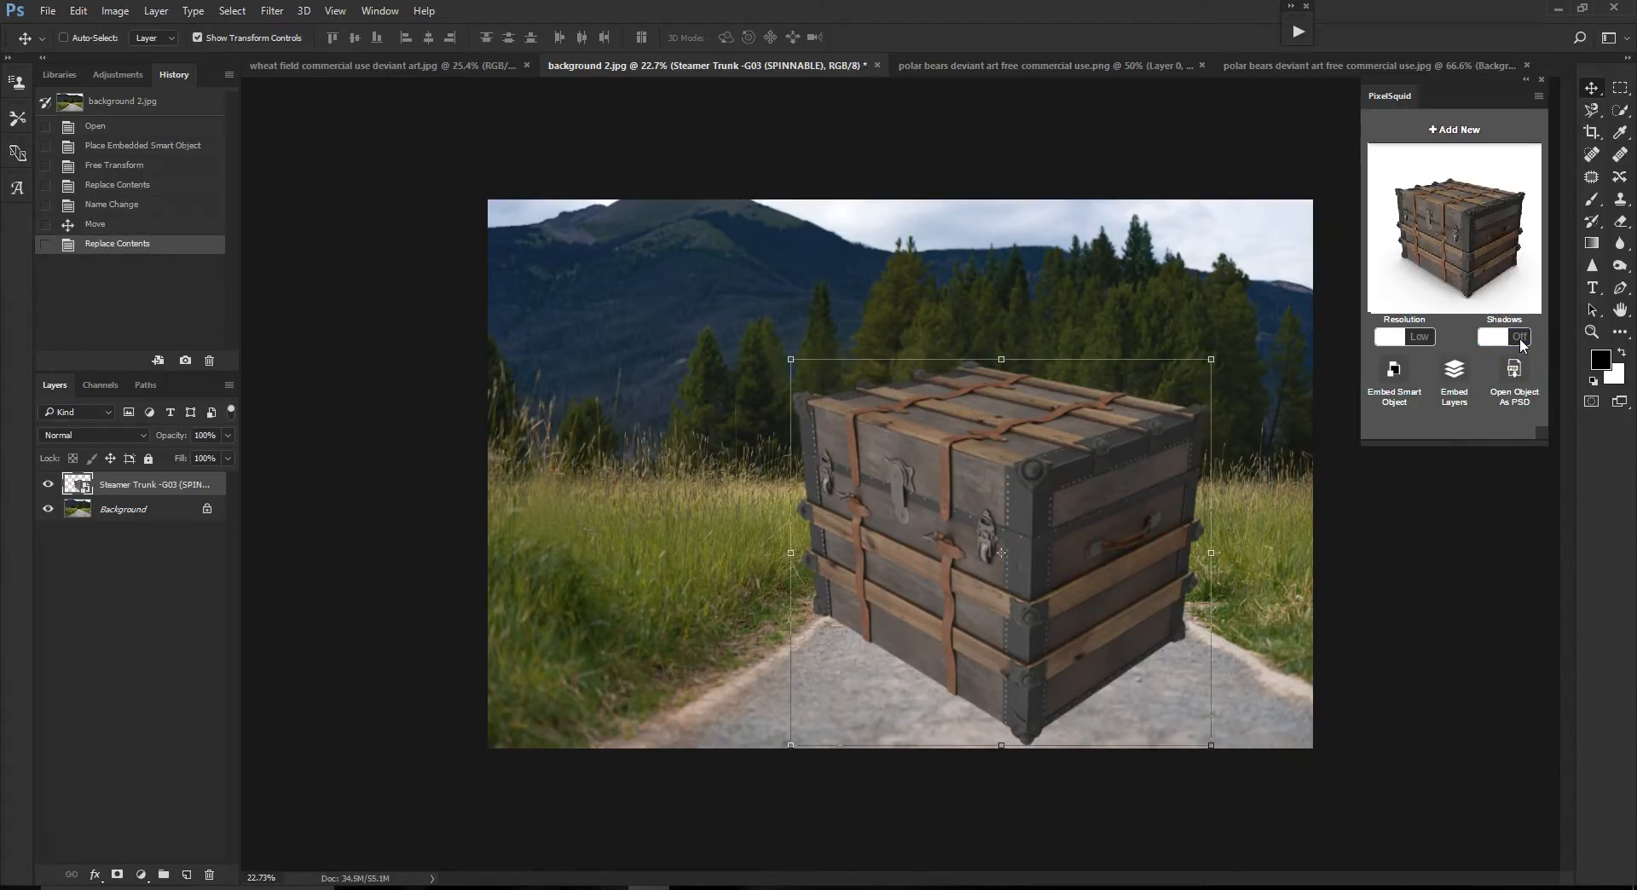
{"action": "left_click_drag", "start_coordinate": [1503, 281], "coordinate": [1524, 267]}
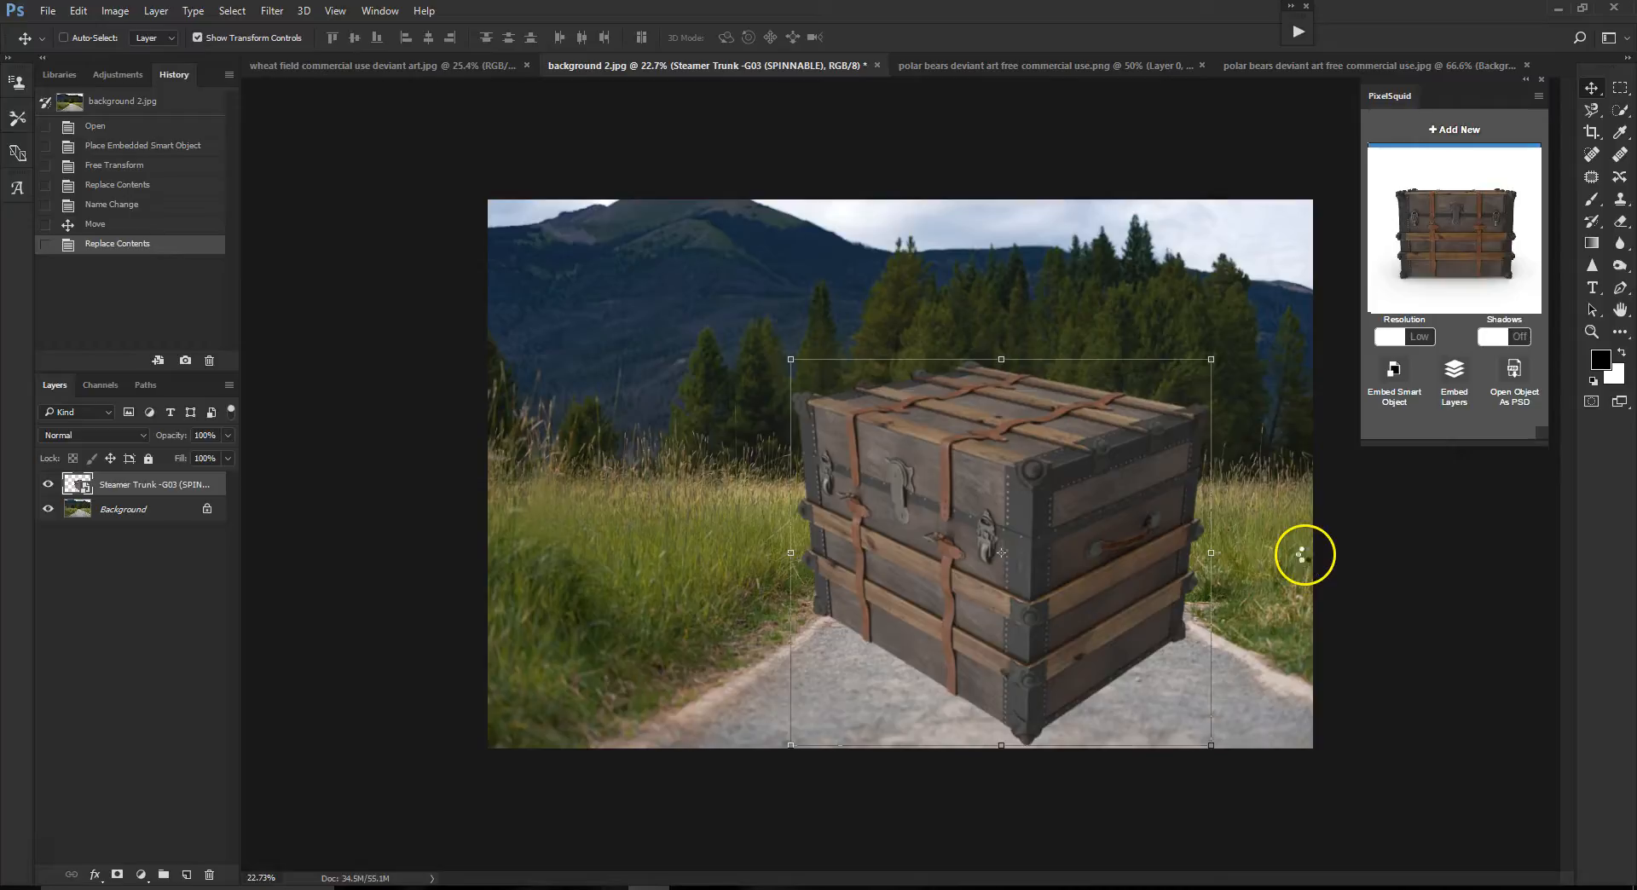
{"action": "left_click_drag", "start_coordinate": [981, 576], "coordinate": [1005, 563]}
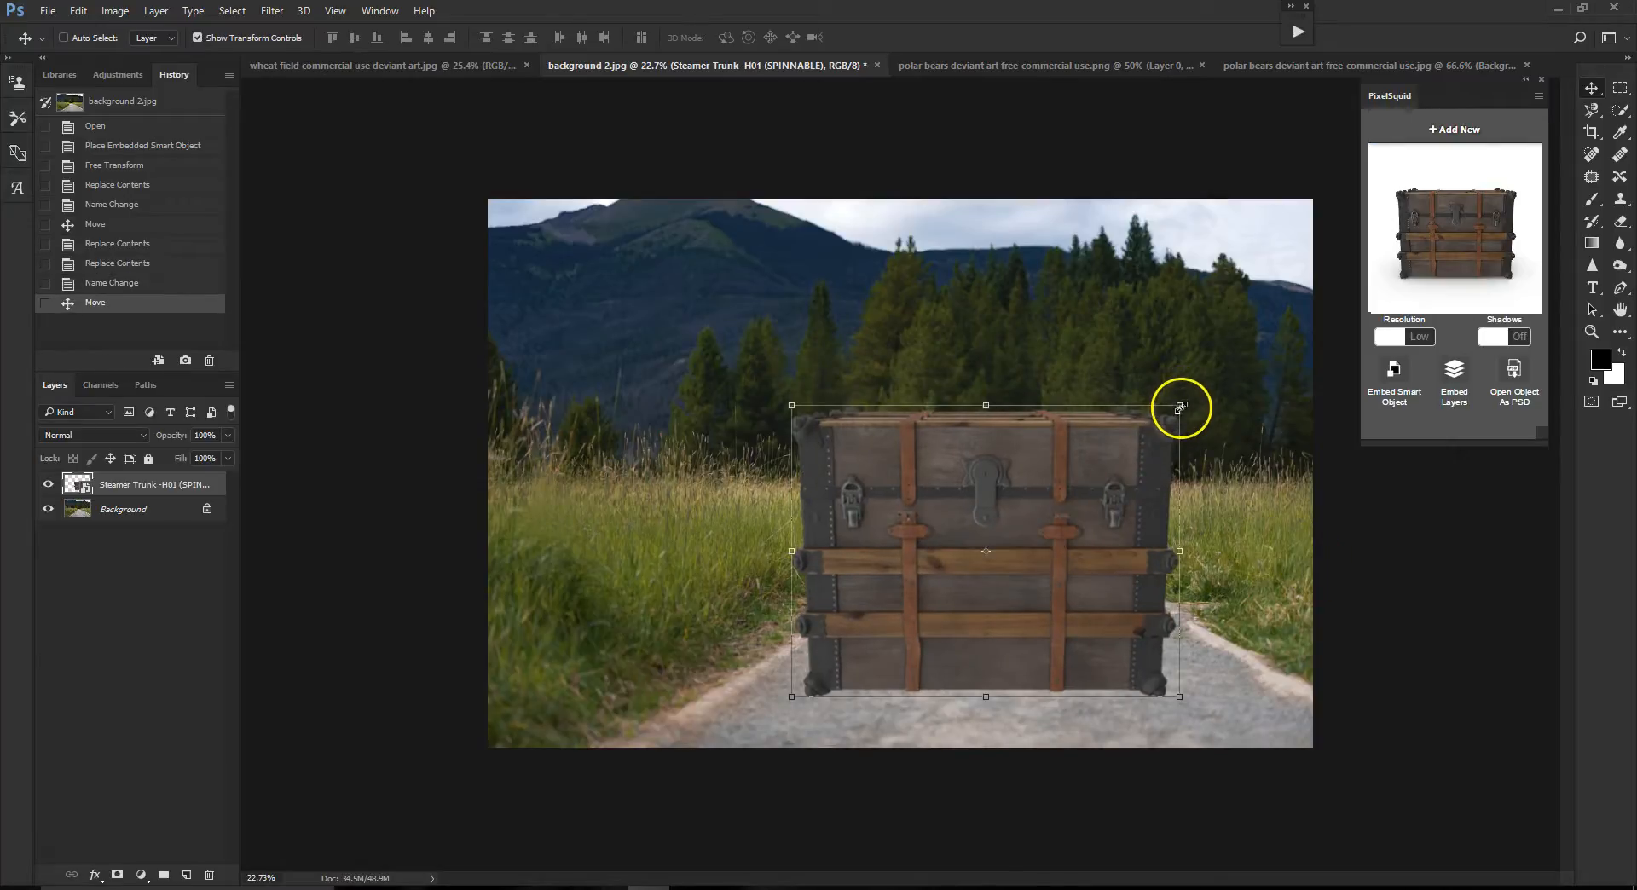
- Scale the trunk down proportionally to 292.83% with Free Transform and set it on the near part of the gravel path
{"action": "key", "text": "ctrl+t"}
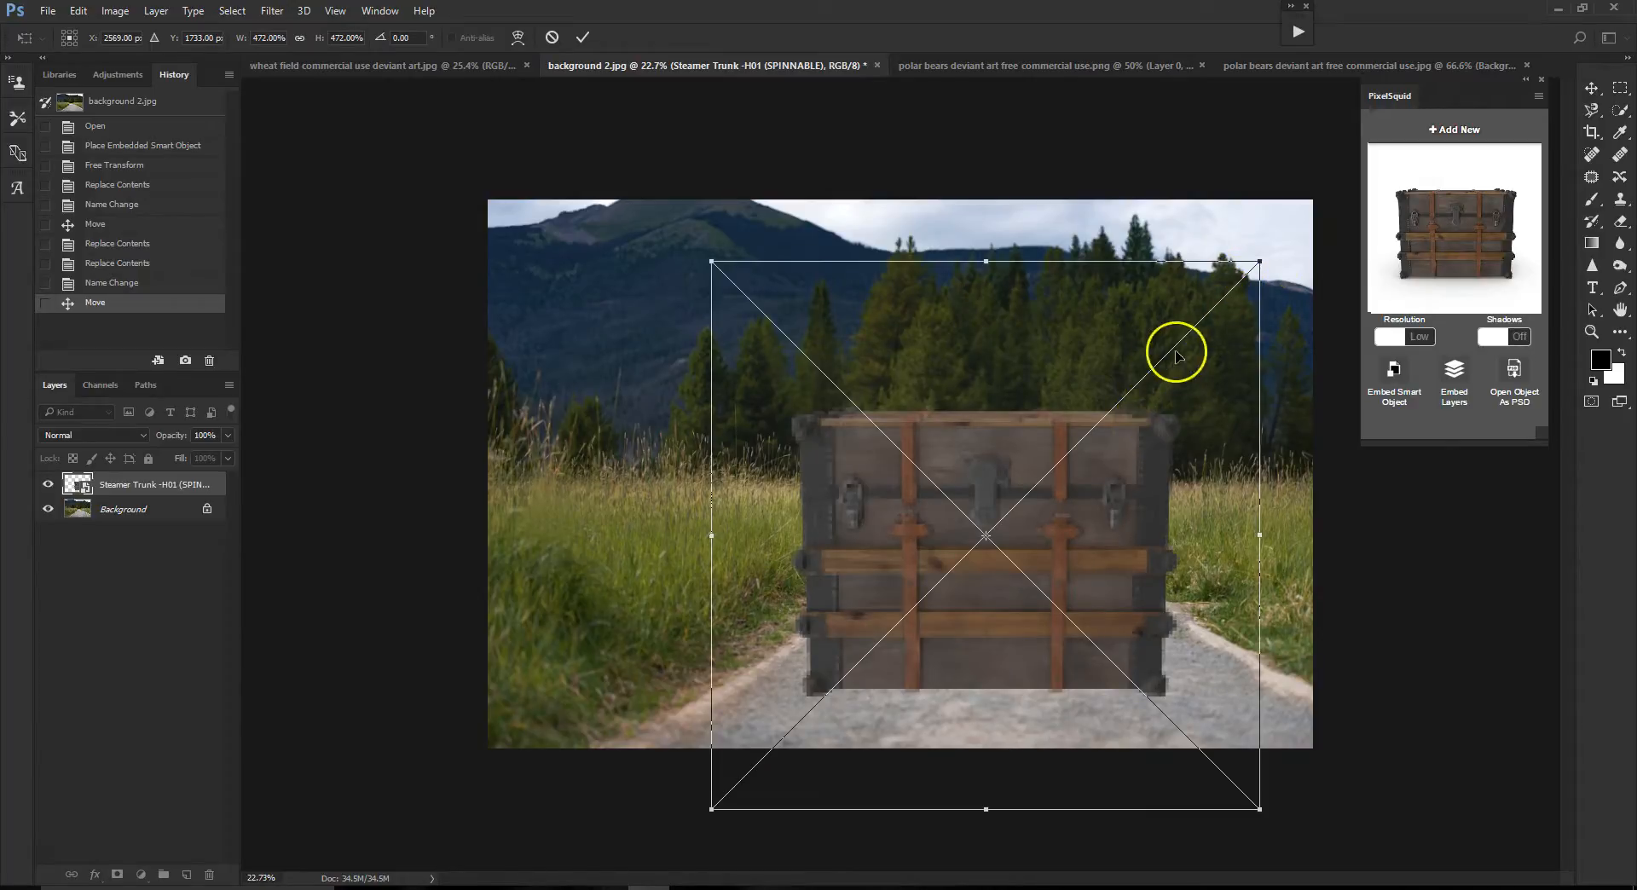
{"action": "left_click_drag", "start_coordinate": [1261, 261], "coordinate": [1063, 469]}
{"action": "left_click_drag", "start_coordinate": [981, 634], "coordinate": [1077, 612]}
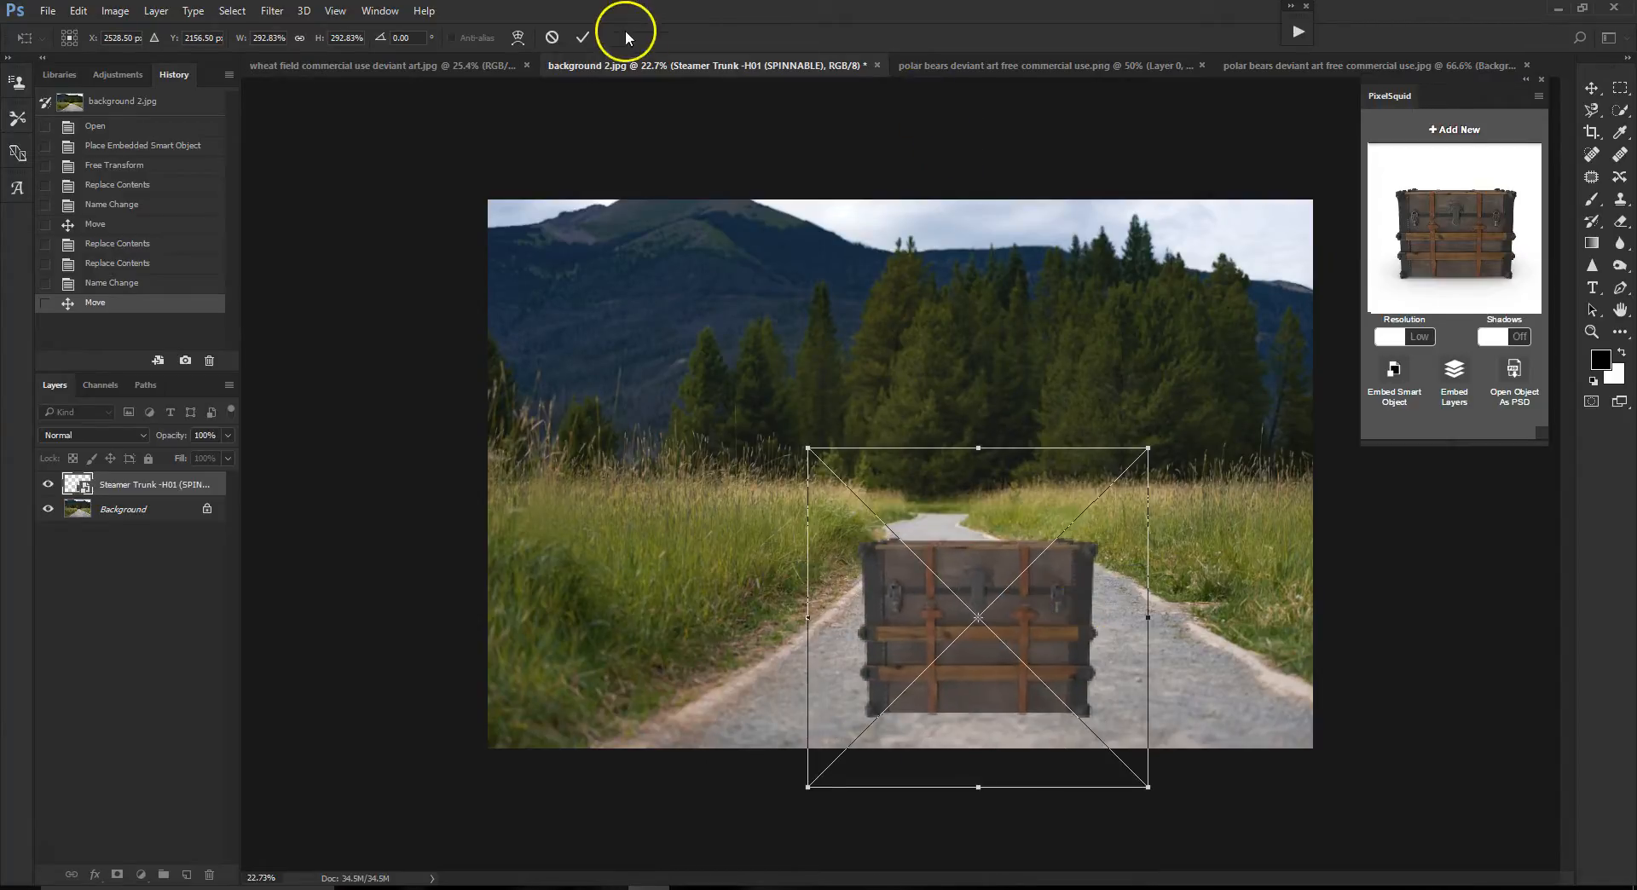
{"action": "left_click", "coordinate": [587, 36]}
- Darken the gravel on the Background layer under the trunk's front corner with the Burn tool on Midtones at 73% exposure
{"action": "scroll", "coordinate": [1185, 580], "scroll_direction": "up", "scroll_amount": 1}
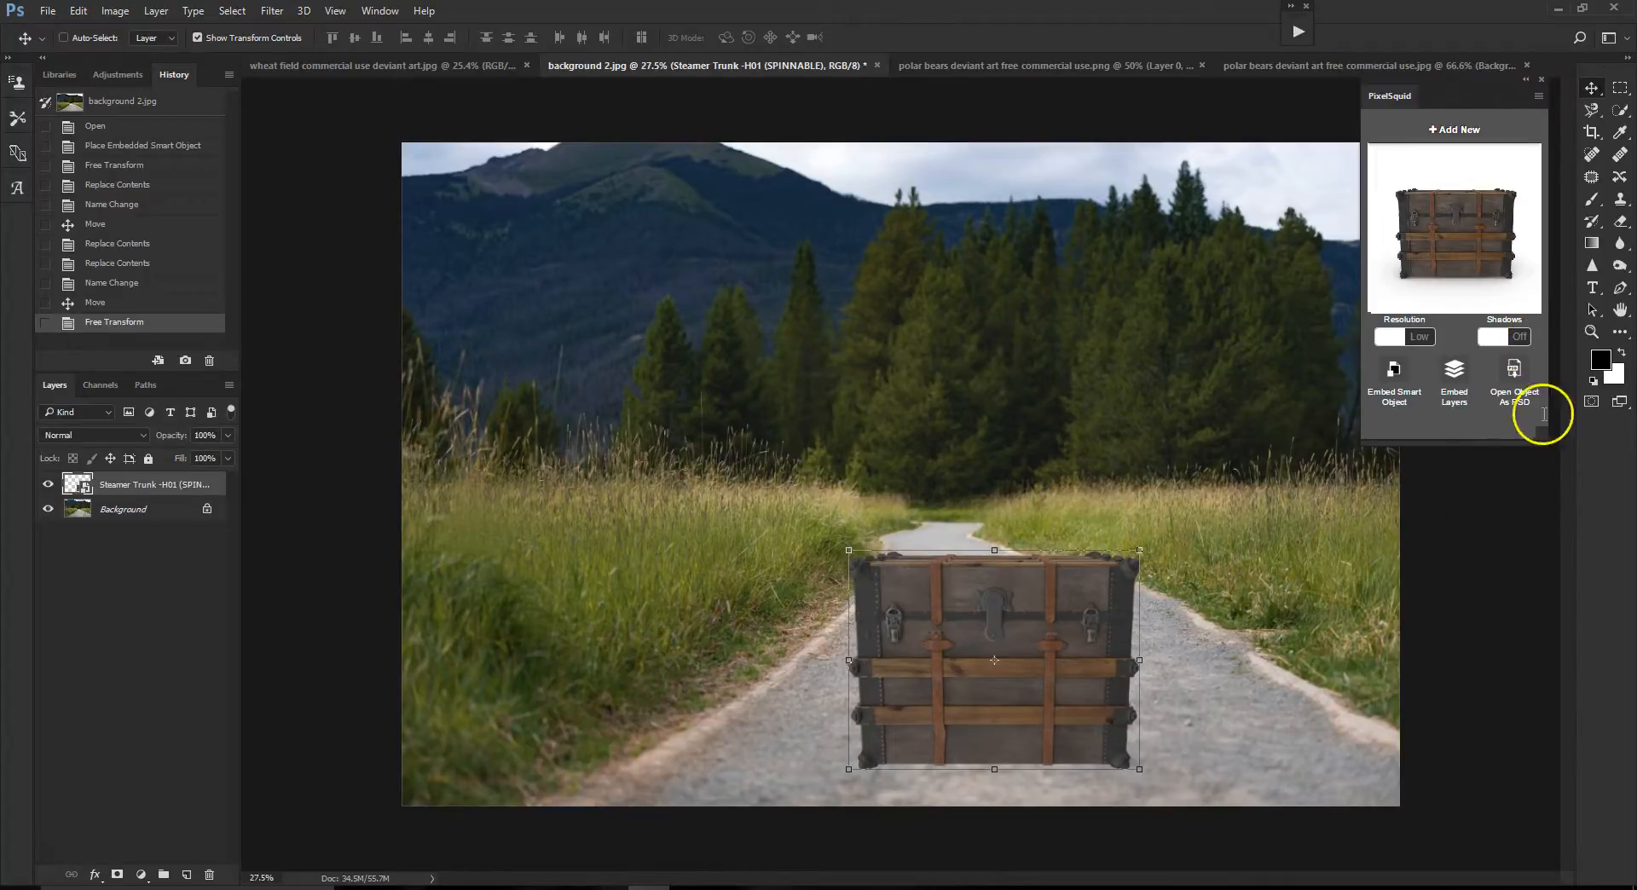
{"action": "scroll", "coordinate": [1554, 487], "scroll_direction": "up", "scroll_amount": 1}
{"action": "left_click_drag", "start_coordinate": [1629, 273], "coordinate": [1612, 280]}
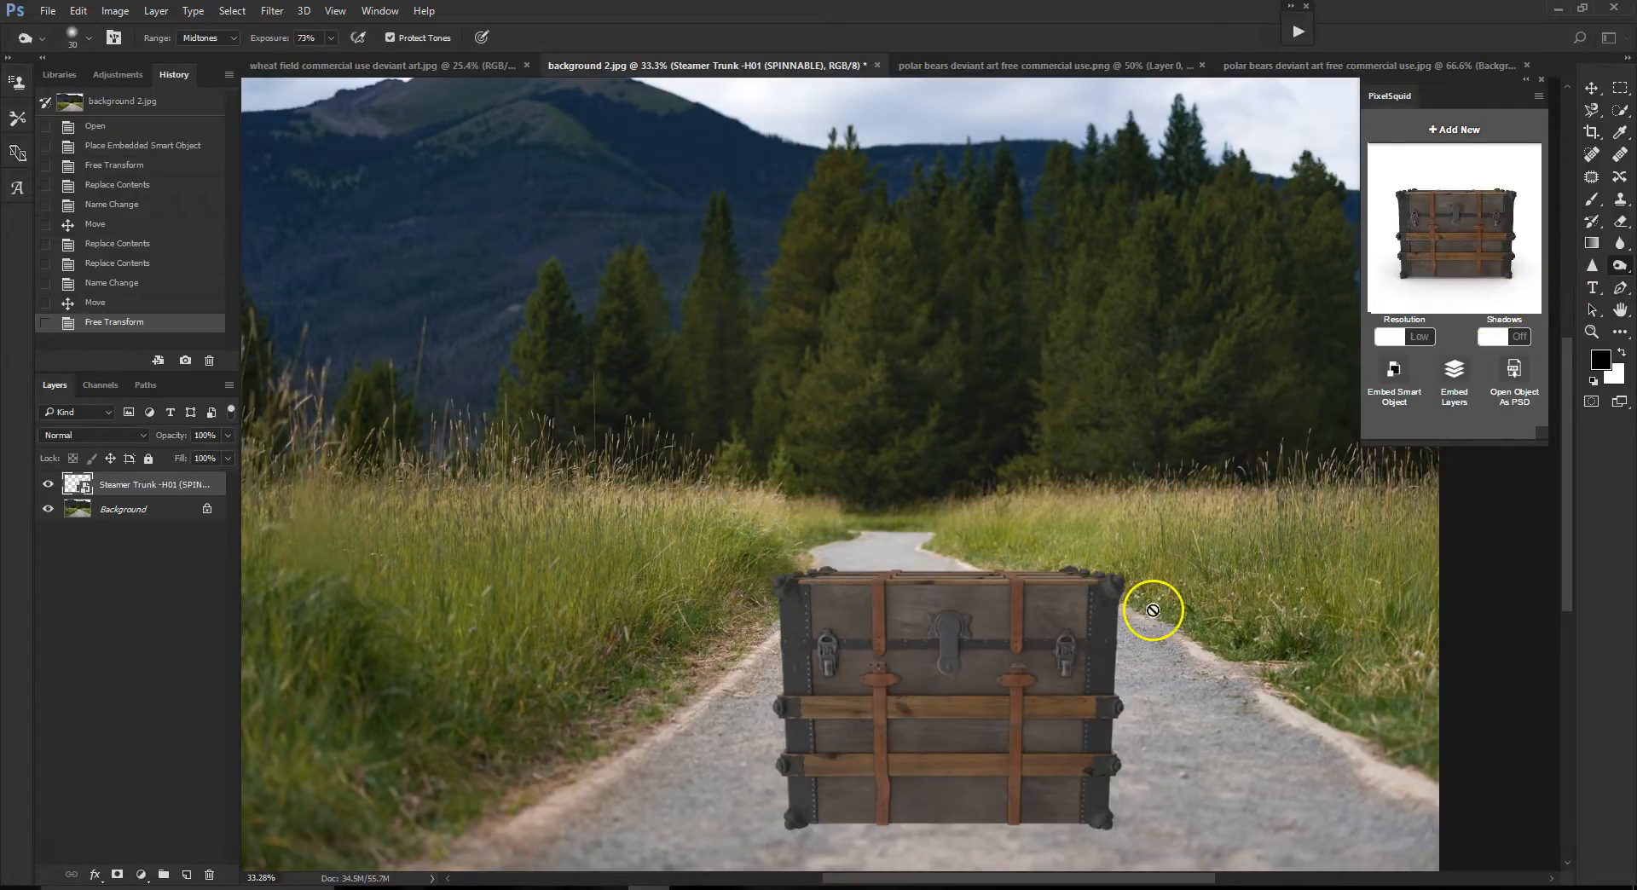
{"action": "scroll", "coordinate": [1151, 610], "scroll_direction": "up", "scroll_amount": 1}
{"action": "scroll", "coordinate": [1562, 513], "scroll_direction": "down", "scroll_amount": 3}
{"action": "scroll", "coordinate": [862, 620], "scroll_direction": "up", "scroll_amount": 1}
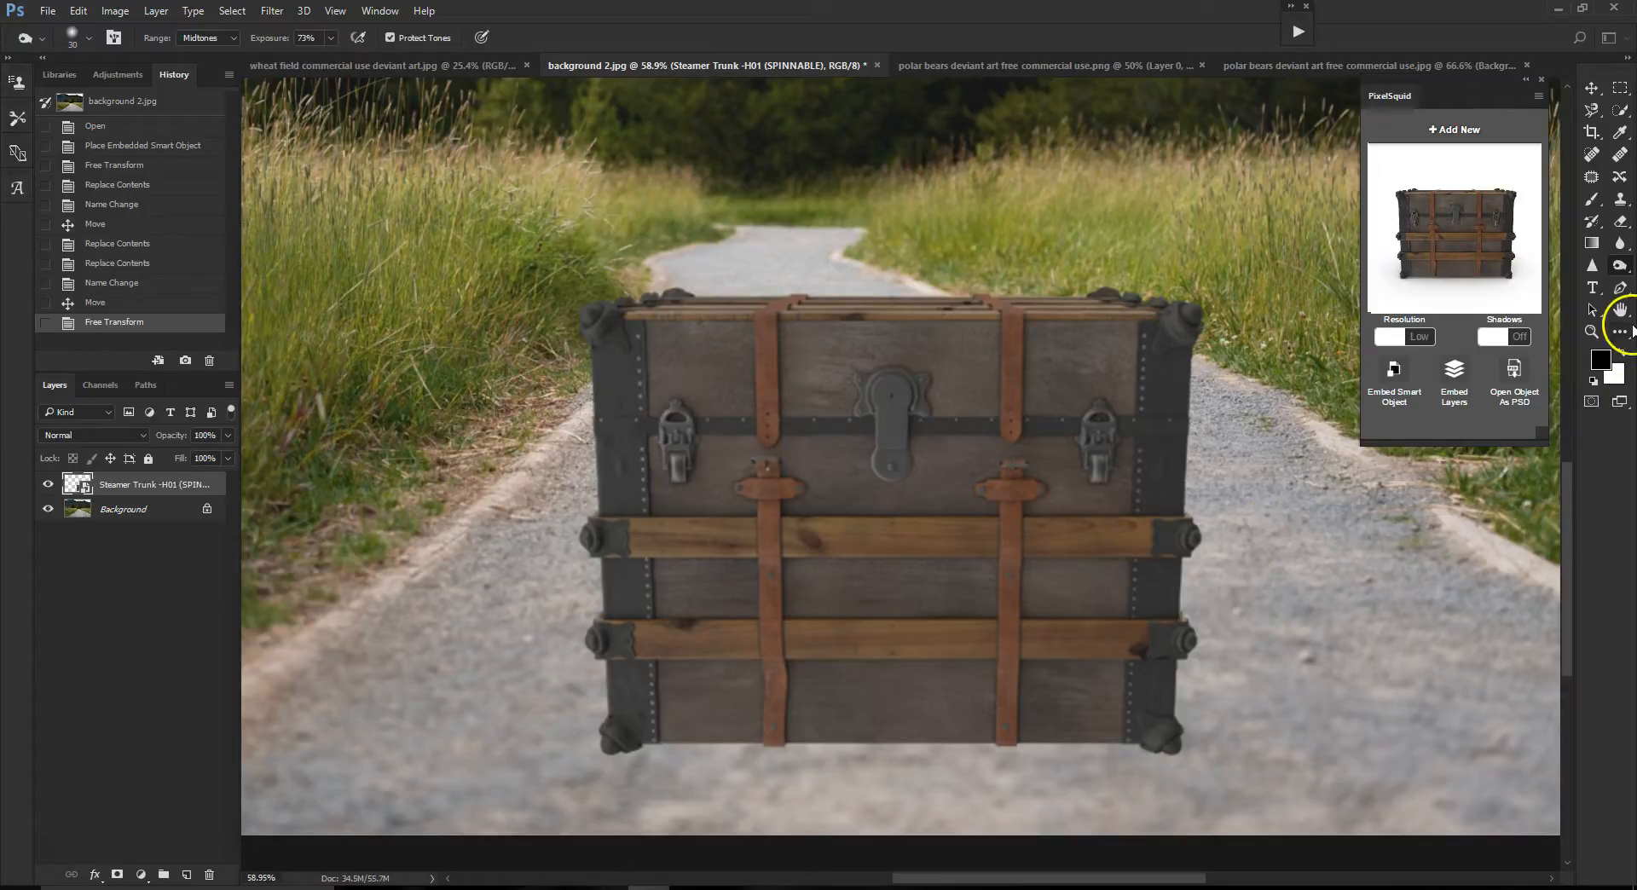
{"action": "left_click", "coordinate": [158, 511]}
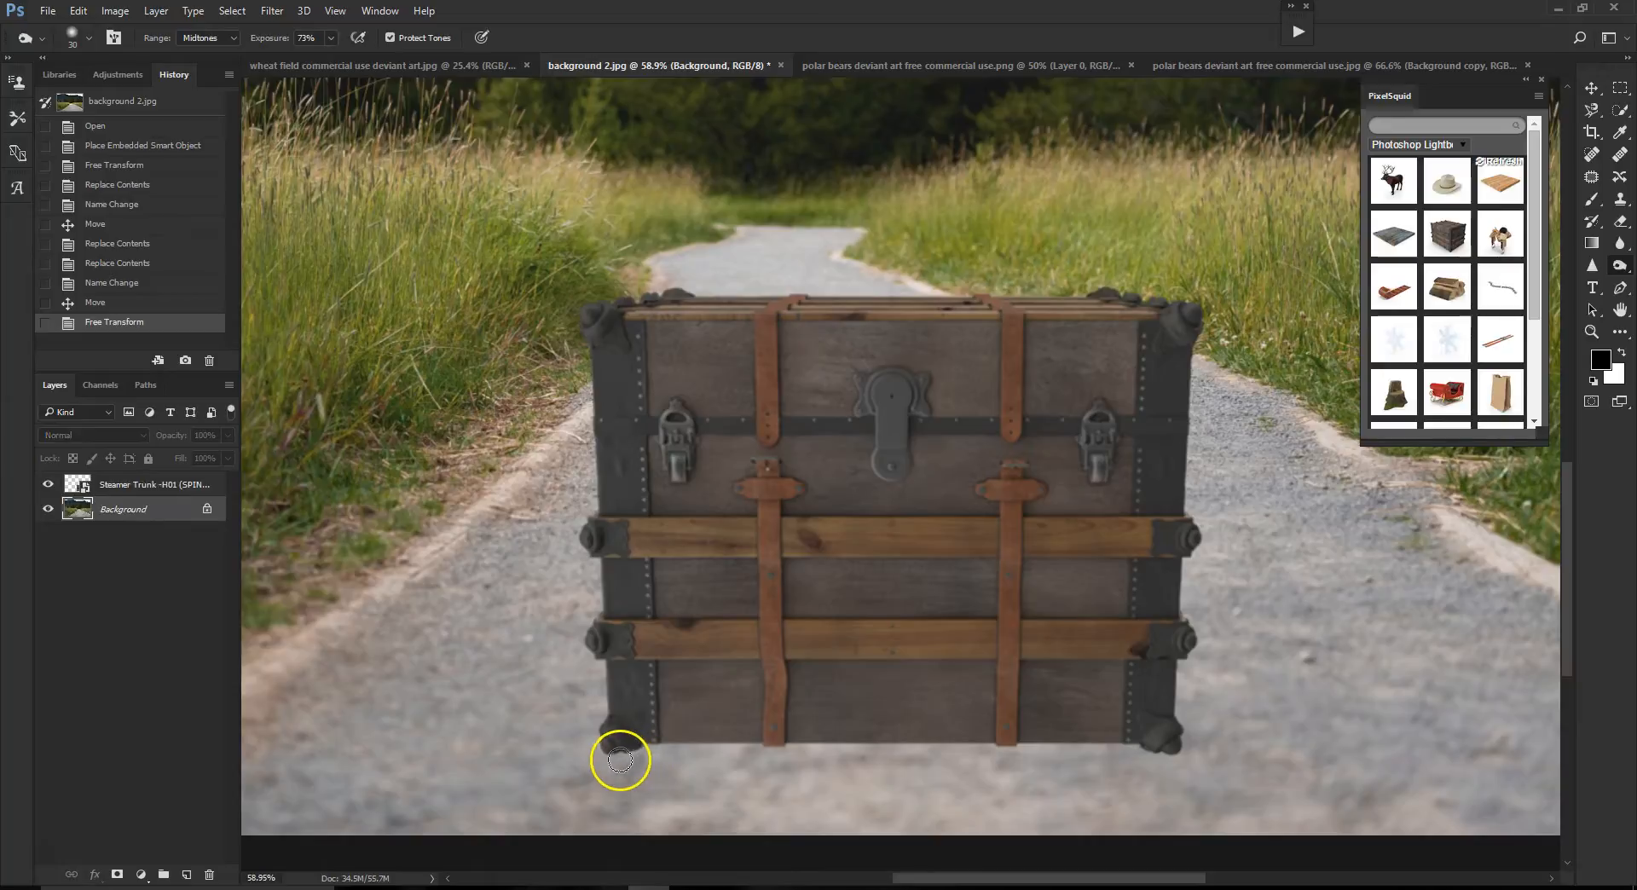
{"action": "mouse_move", "coordinate": [665, 747]}
{"action": "left_mouse_down"}
{"action": "mouse_move", "coordinate": [650, 749]}
{"action": "mouse_move", "coordinate": [1143, 751]}
{"action": "mouse_move", "coordinate": [618, 750]}
{"action": "left_mouse_up"}
- Raise the Burn tool's exposure to 100% and burn a contact shadow into the gravel along the trunk's whole base
{"action": "left_click", "coordinate": [331, 38]}
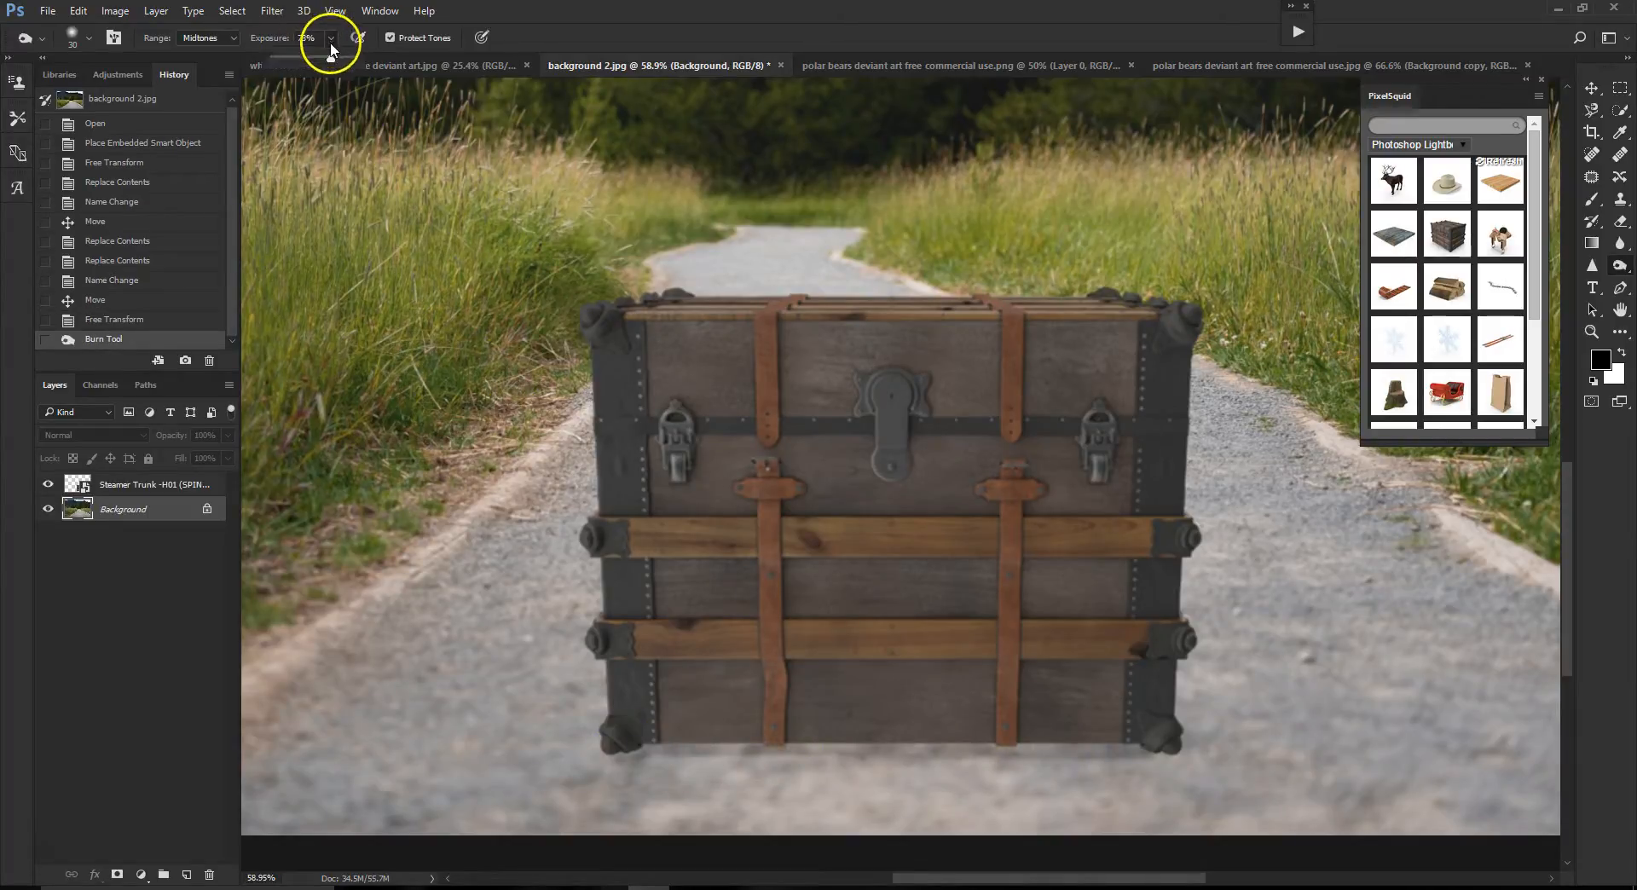
{"action": "left_click_drag", "start_coordinate": [330, 58], "coordinate": [353, 58]}
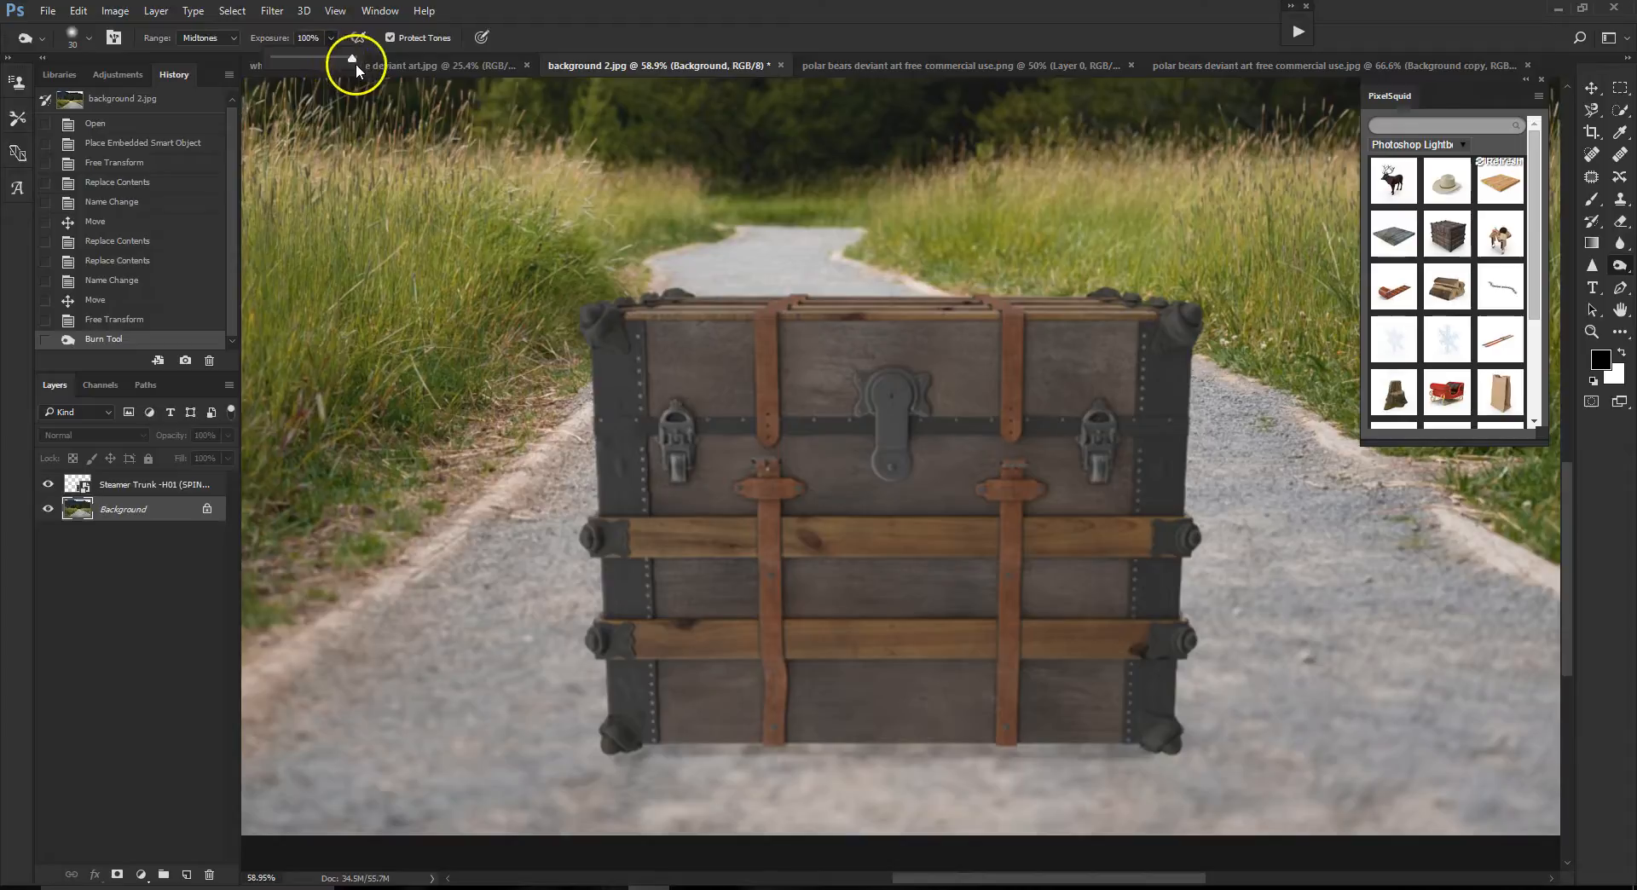
{"action": "left_click", "coordinate": [631, 751]}
{"action": "mouse_move", "coordinate": [686, 746]}
{"action": "left_mouse_down"}
{"action": "mouse_move", "coordinate": [1123, 741]}
{"action": "mouse_move", "coordinate": [1173, 755]}
{"action": "left_mouse_up"}
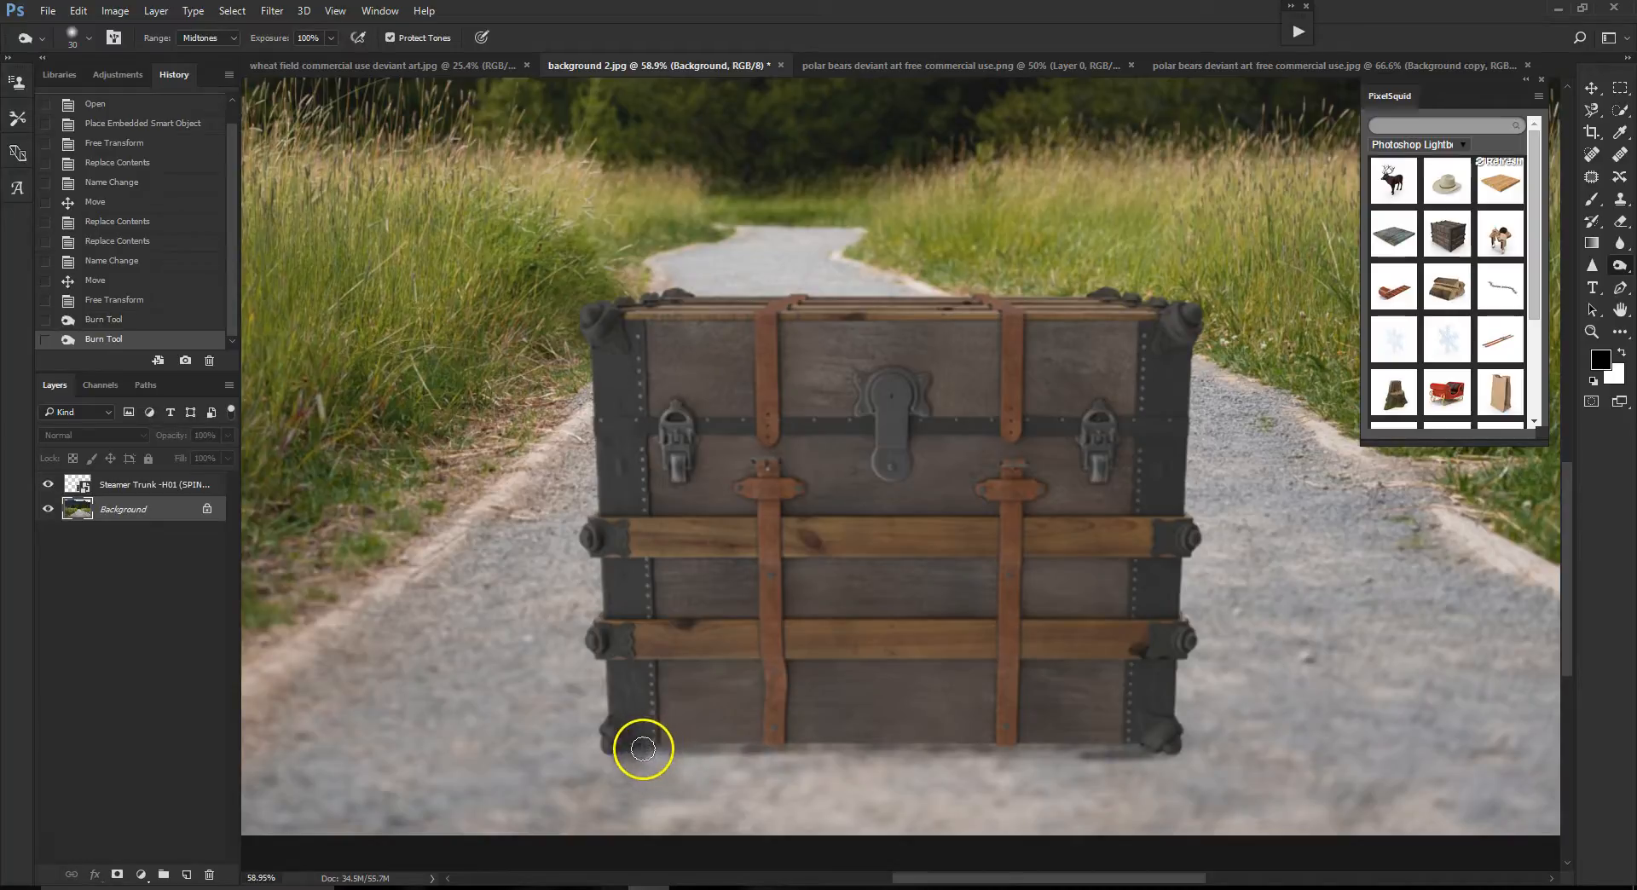
{"action": "left_click", "coordinate": [609, 754]}
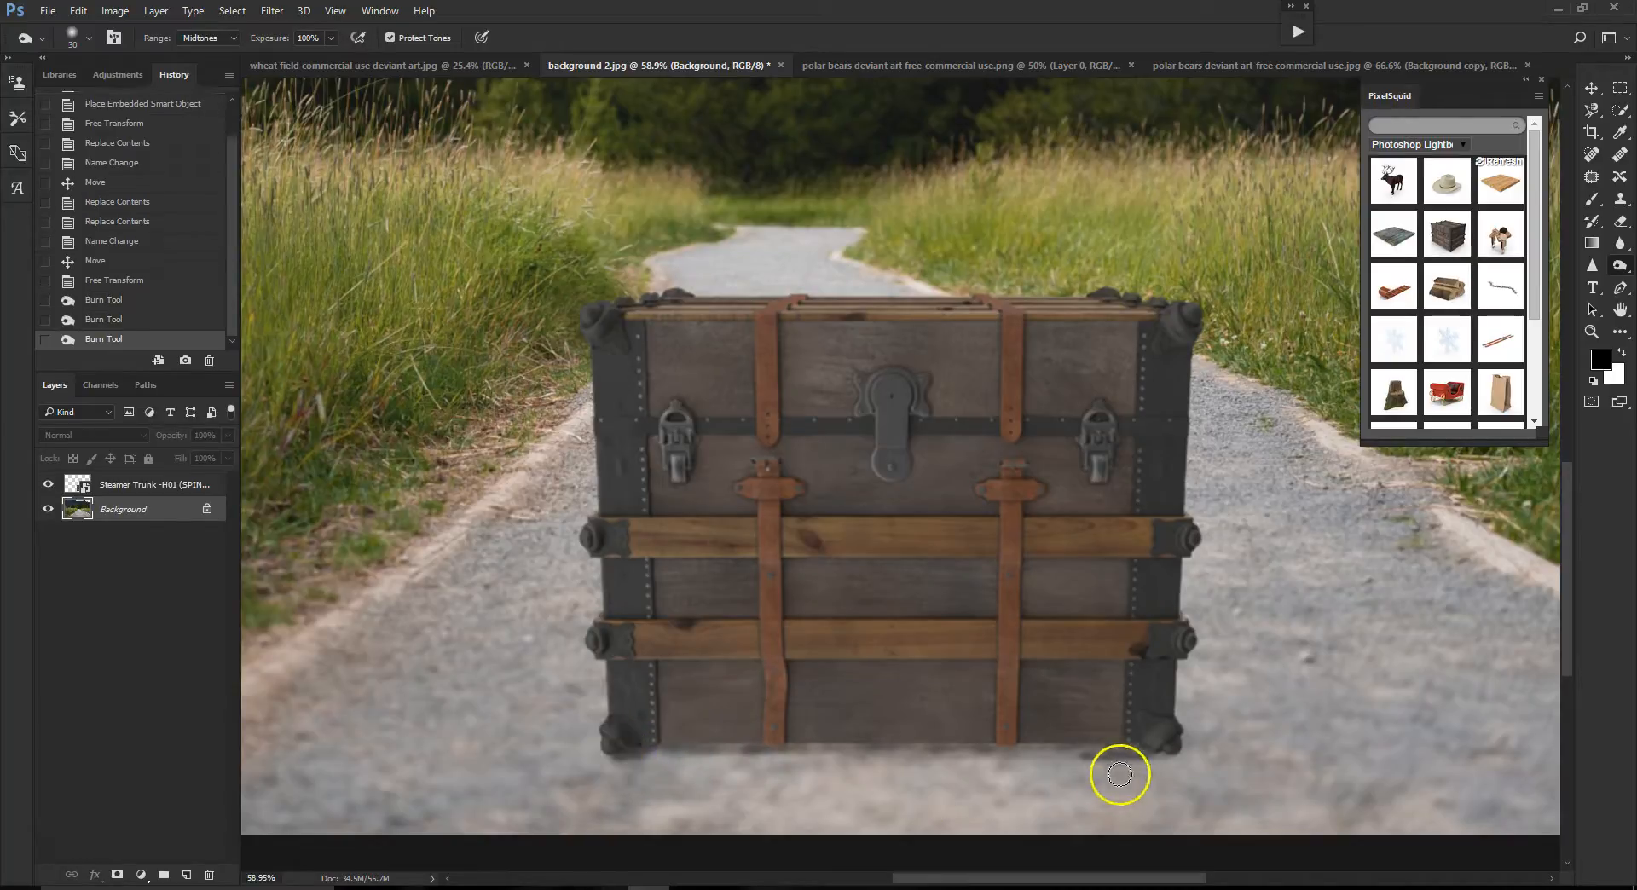
{"action": "mouse_move", "coordinate": [1056, 751]}
{"action": "left_mouse_down"}
{"action": "mouse_move", "coordinate": [722, 747]}
{"action": "mouse_move", "coordinate": [776, 745]}
{"action": "left_mouse_up"}
- Step back through the history to the first burn stroke, undoing the three strokes made after it
{"action": "scroll", "coordinate": [1335, 706], "scroll_direction": "down", "scroll_amount": 1}
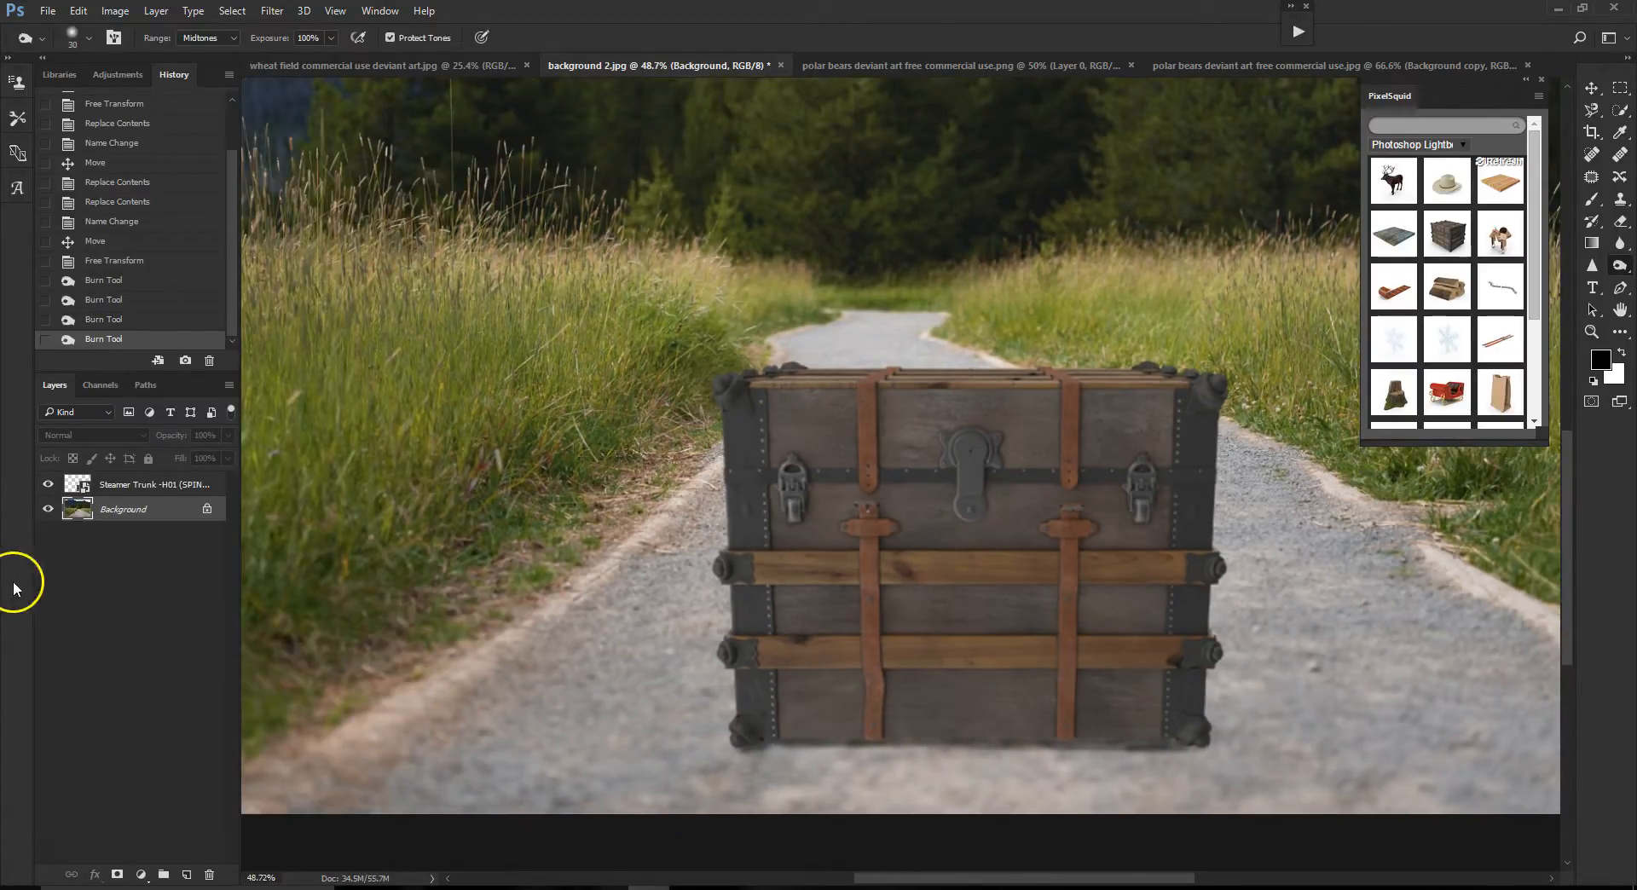
{"action": "left_click", "coordinate": [122, 320]}
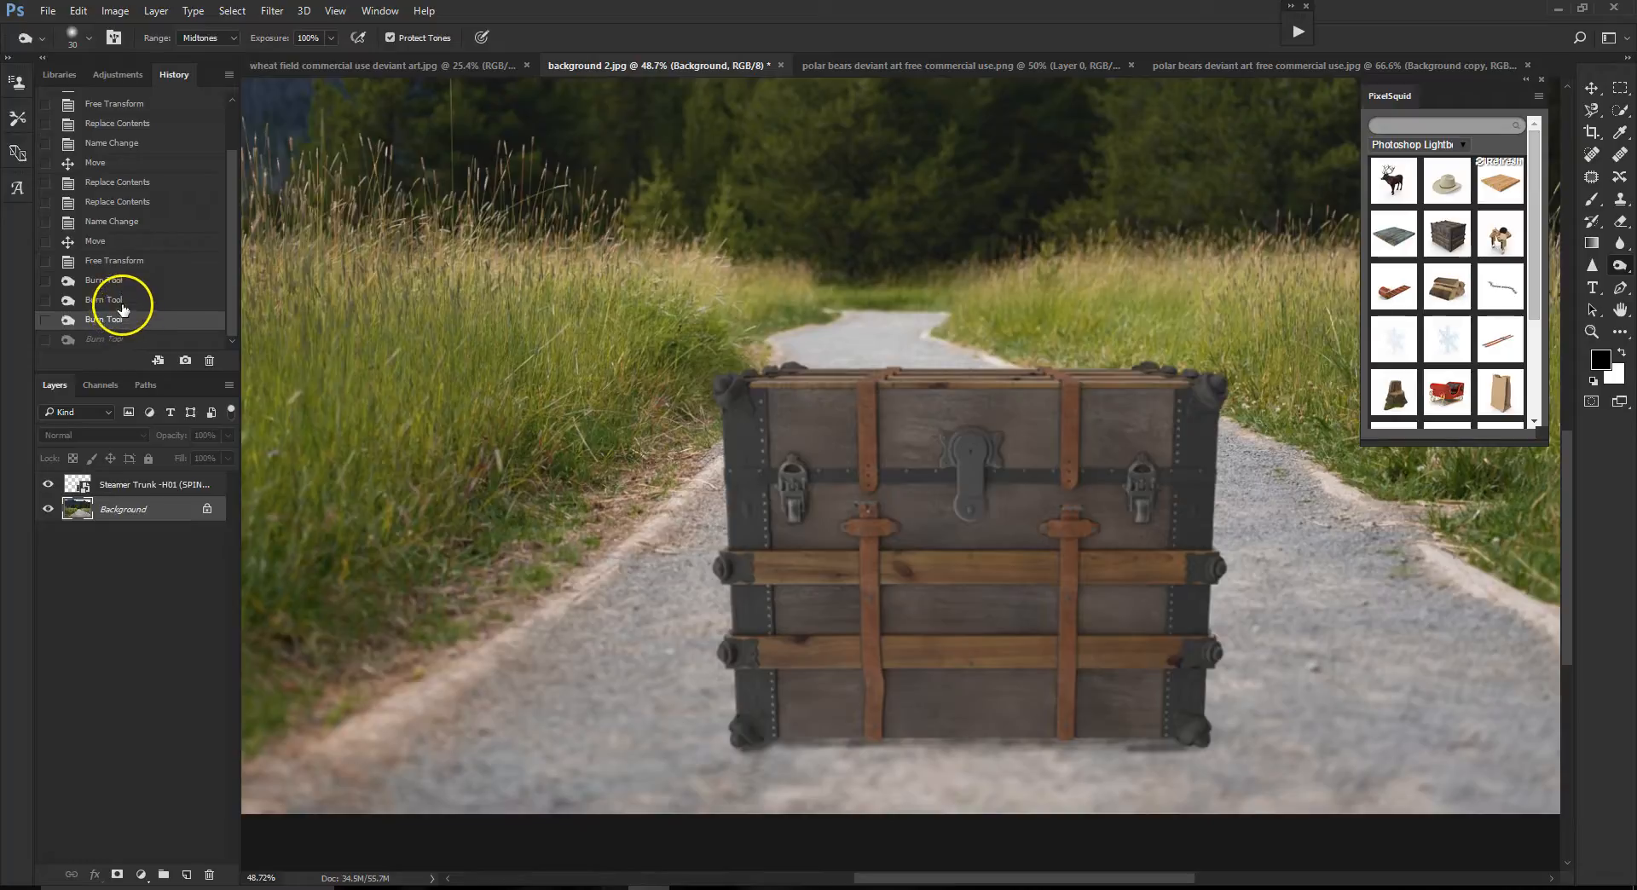
{"action": "left_click", "coordinate": [121, 300]}
{"action": "scroll", "coordinate": [1032, 622], "scroll_direction": "down", "scroll_amount": 1}
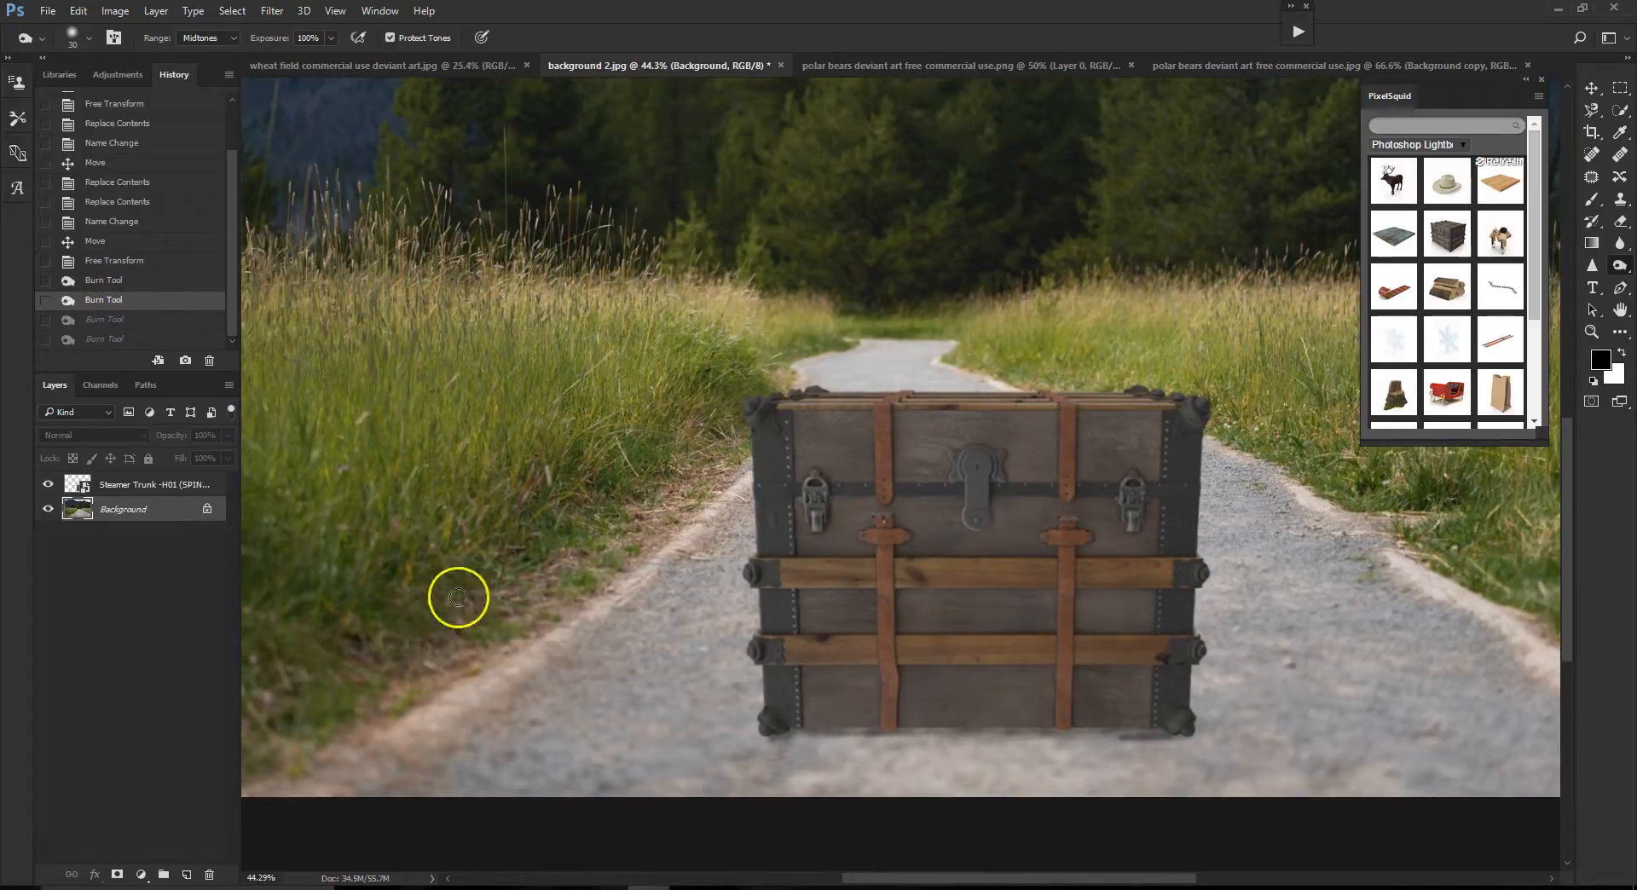
{"action": "left_click", "coordinate": [128, 281]}
{"action": "scroll", "coordinate": [1250, 632], "scroll_direction": "up", "scroll_amount": 2}
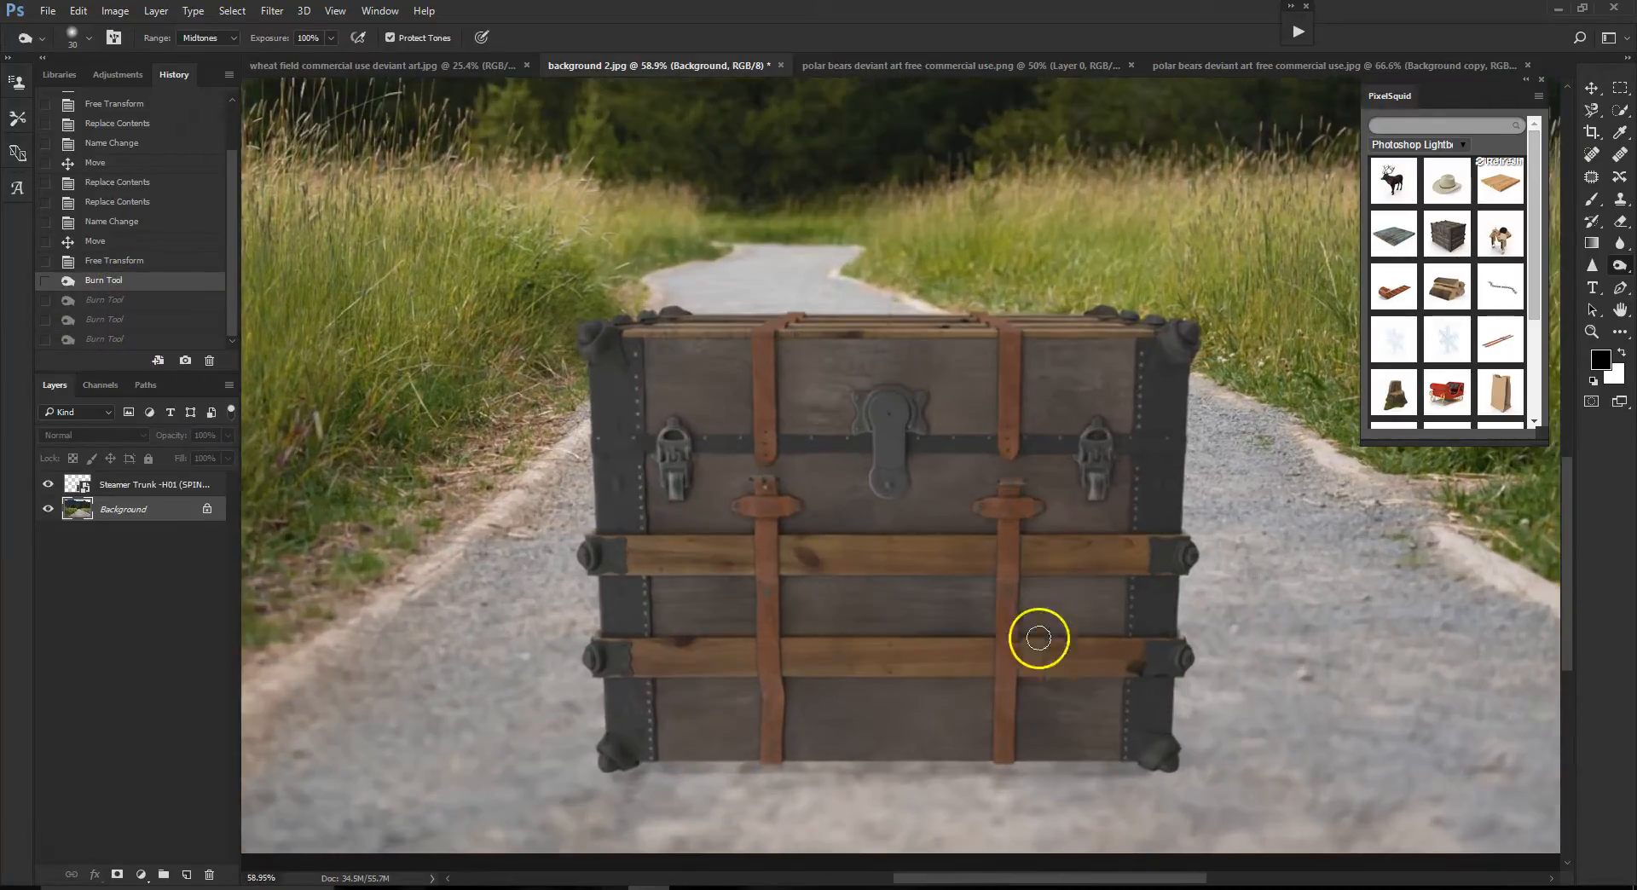
{"action": "scroll", "coordinate": [494, 579], "scroll_direction": "down", "scroll_amount": 1}
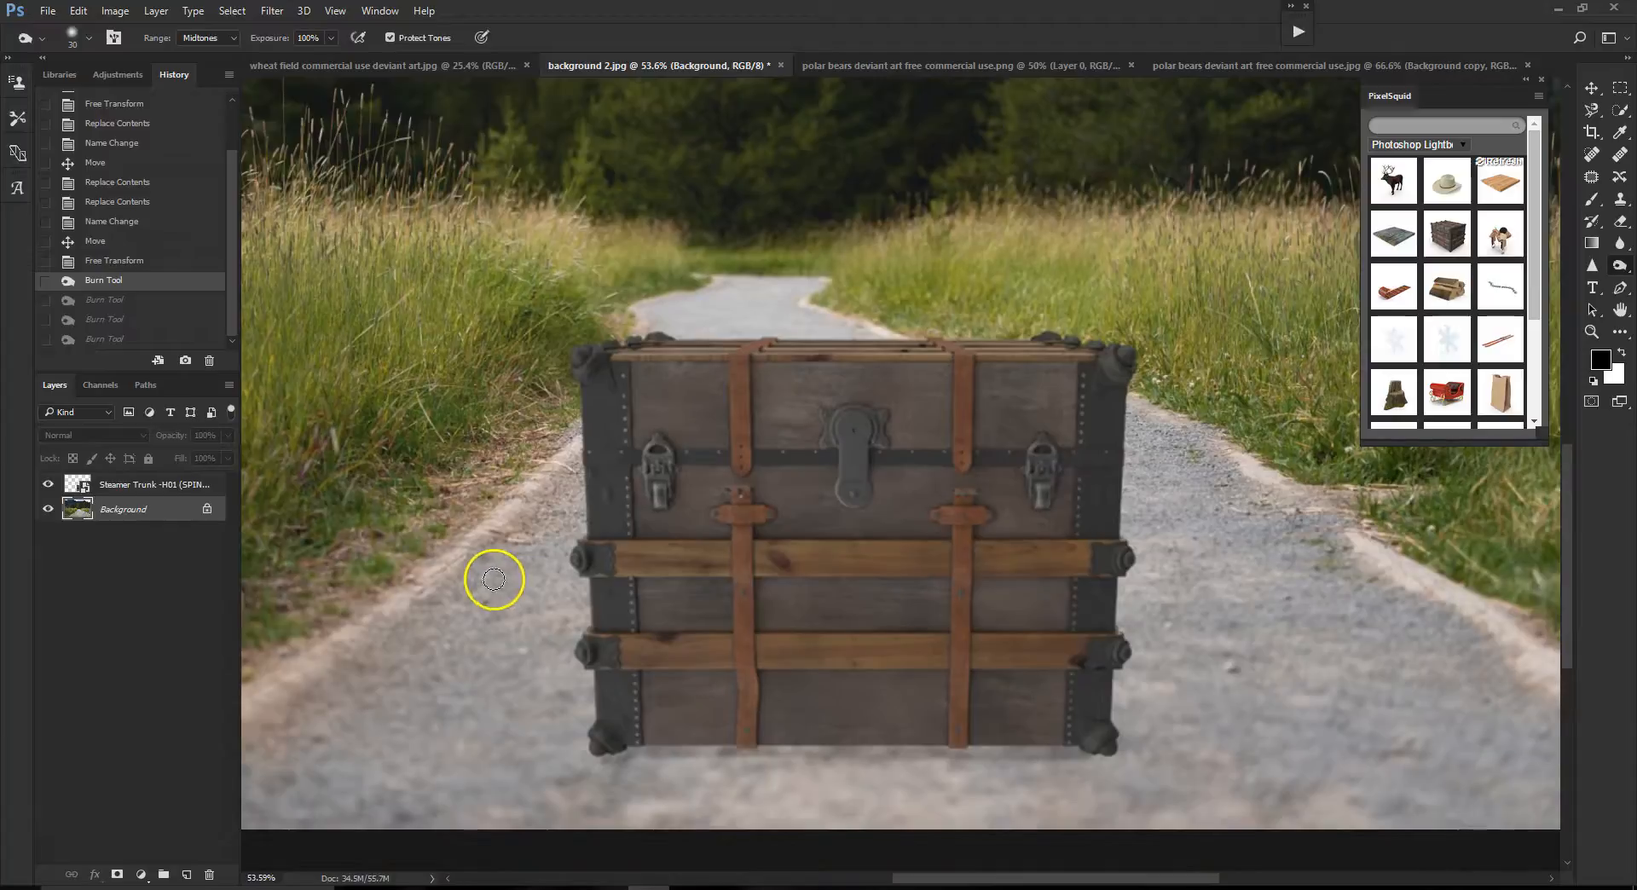
- Duplicate the steamer trunk layer and add a Curves adjustment layer named shadow as a clipping mask on the copy
{"action": "left_click", "coordinate": [140, 487]}
{"action": "key", "text": "ctrl+j"}
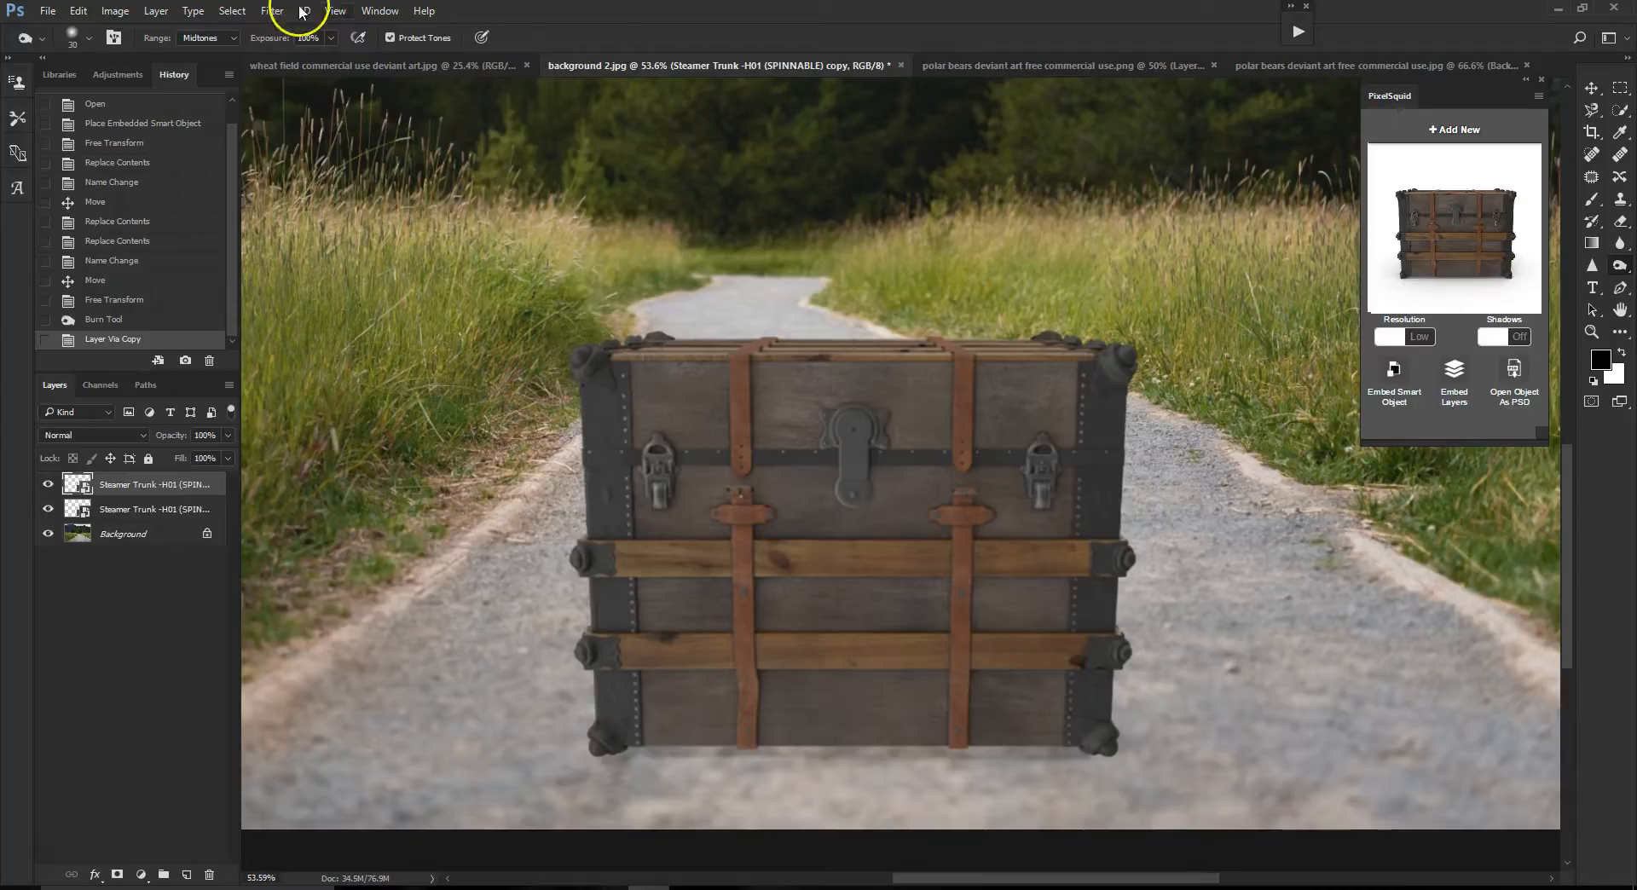
{"action": "left_click", "coordinate": [156, 12]}
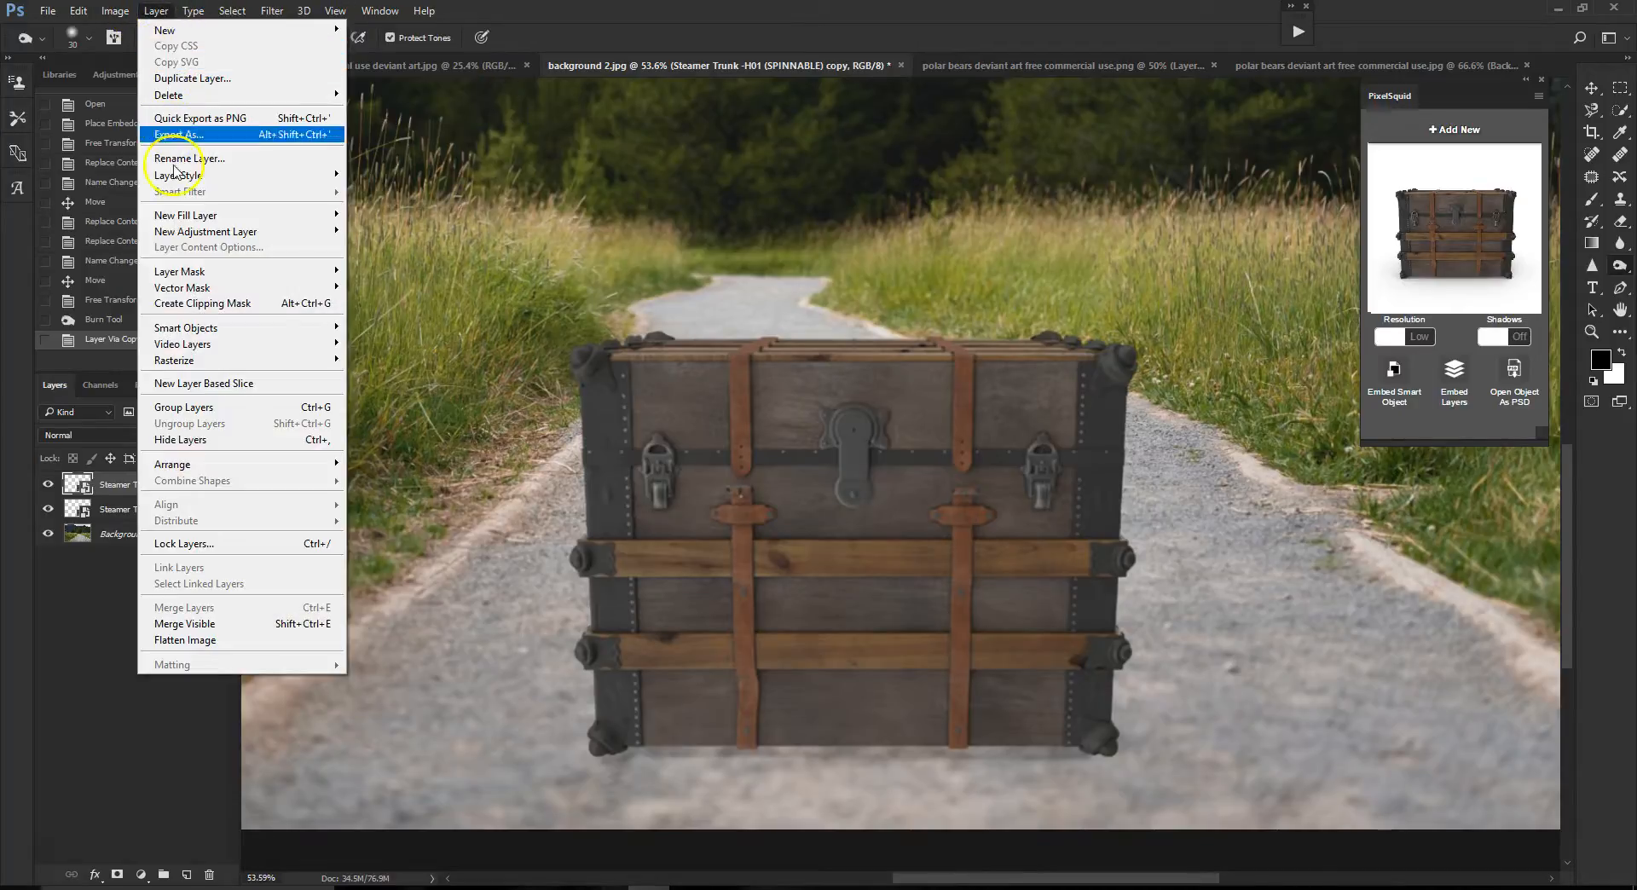
{"action": "mouse_move", "coordinate": [213, 231]}
{"action": "left_click", "coordinate": [401, 263]}
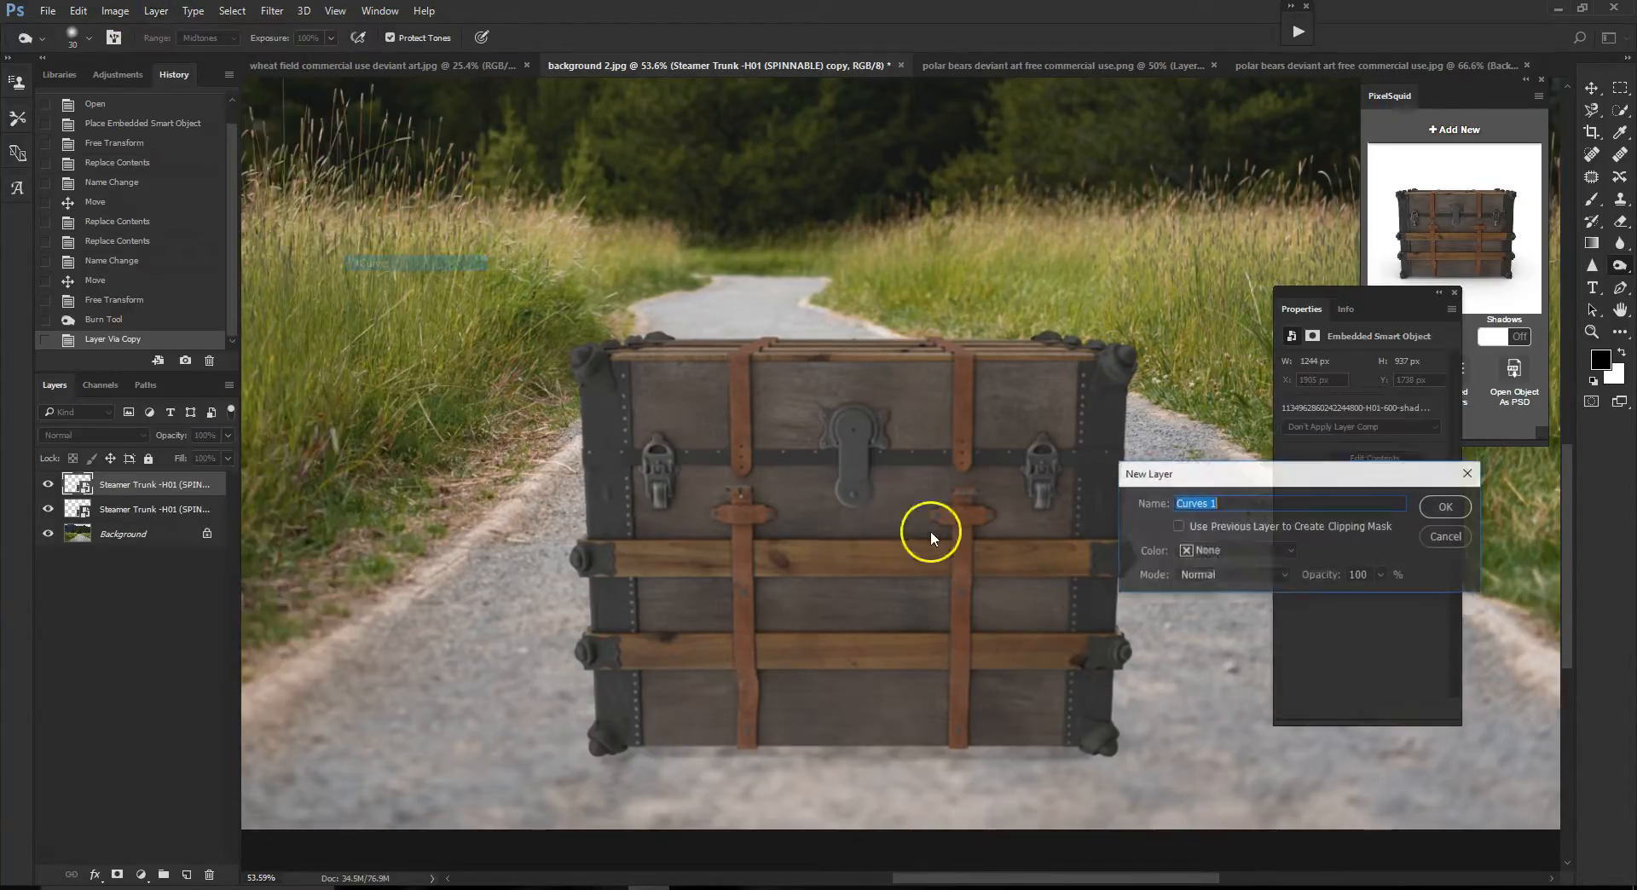
{"action": "left_click", "coordinate": [1179, 526]}
{"action": "left_click_drag", "start_coordinate": [1239, 504], "coordinate": [1188, 503]}
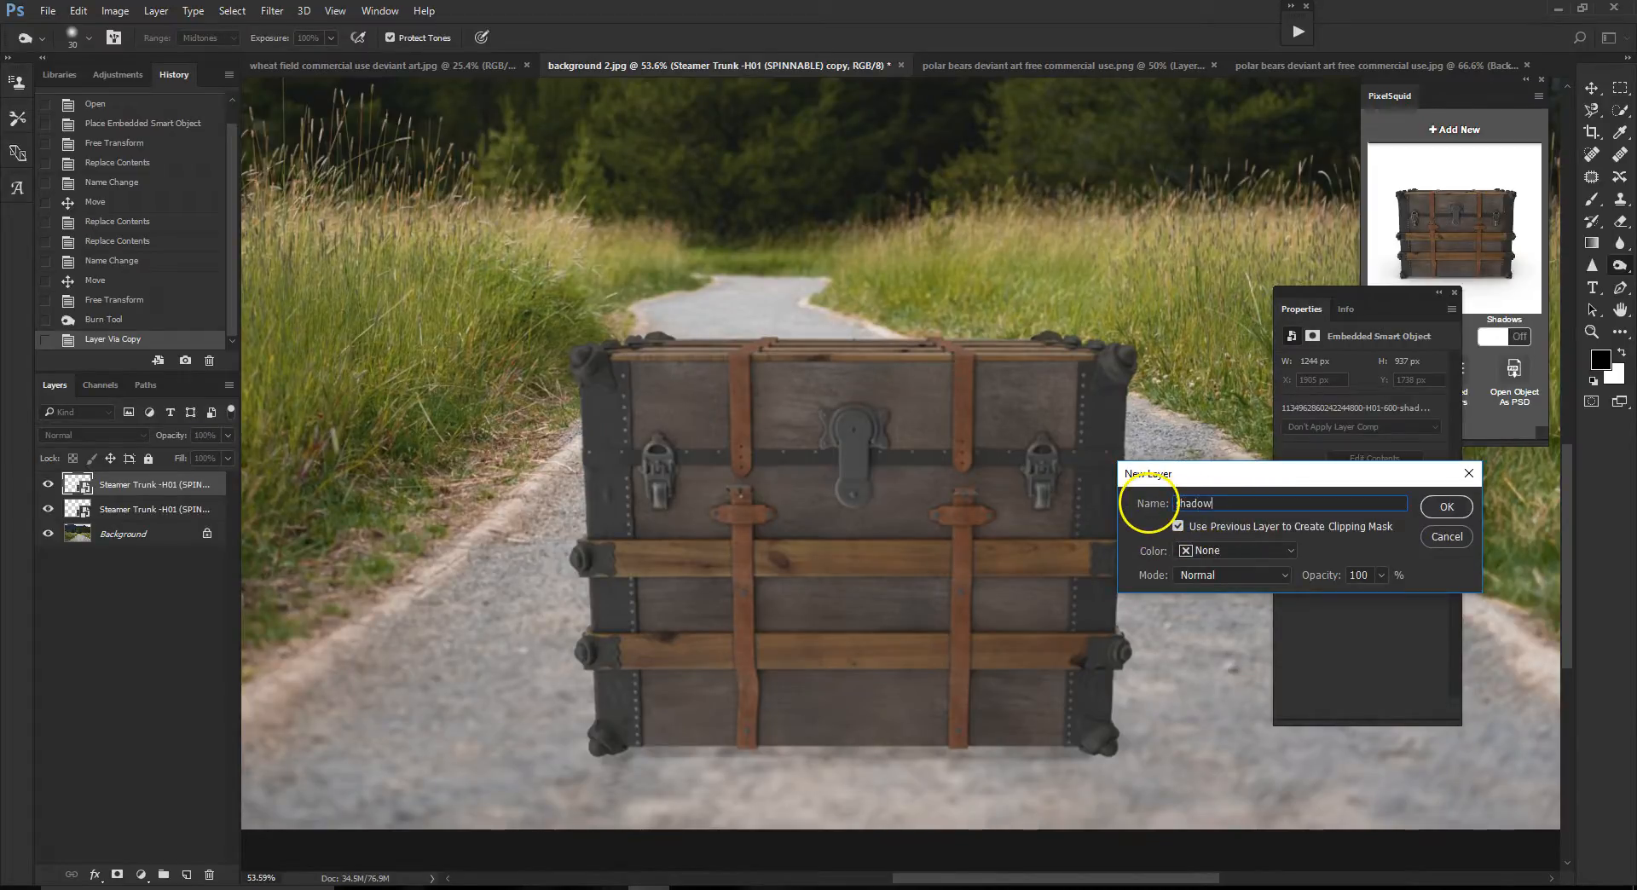
{"action": "left_click", "coordinate": [1447, 508]}
- Lower the curve's white point to output 0 to blacken the copy, and move the original trunk layer above the shadow layer
{"action": "left_click_drag", "start_coordinate": [1433, 402], "coordinate": [1476, 554]}
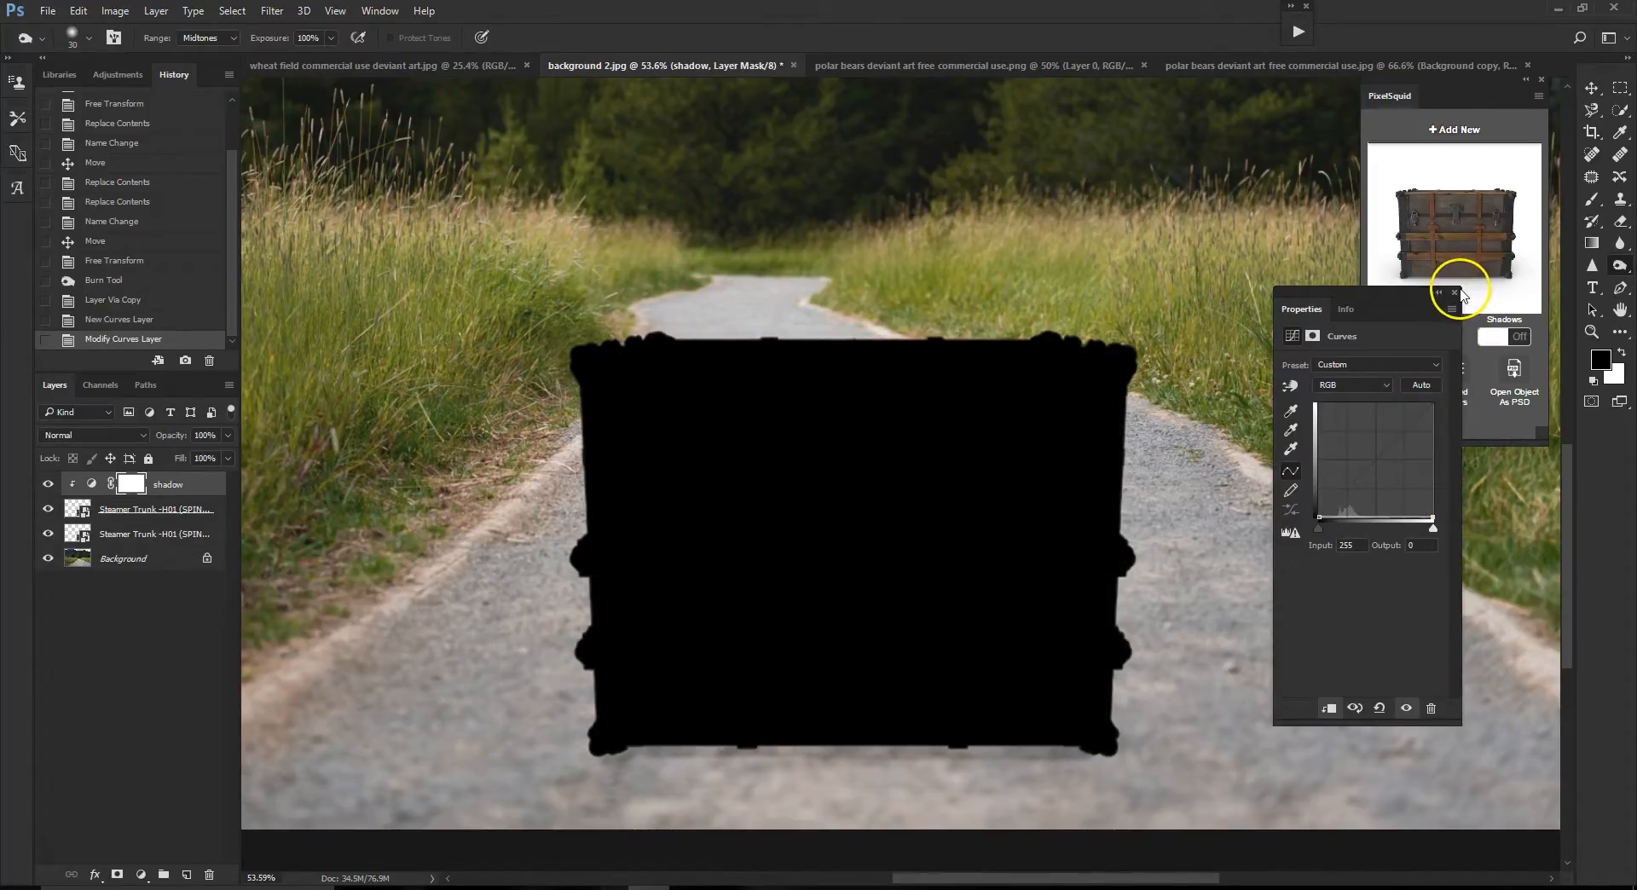
{"action": "left_click", "coordinate": [161, 537]}
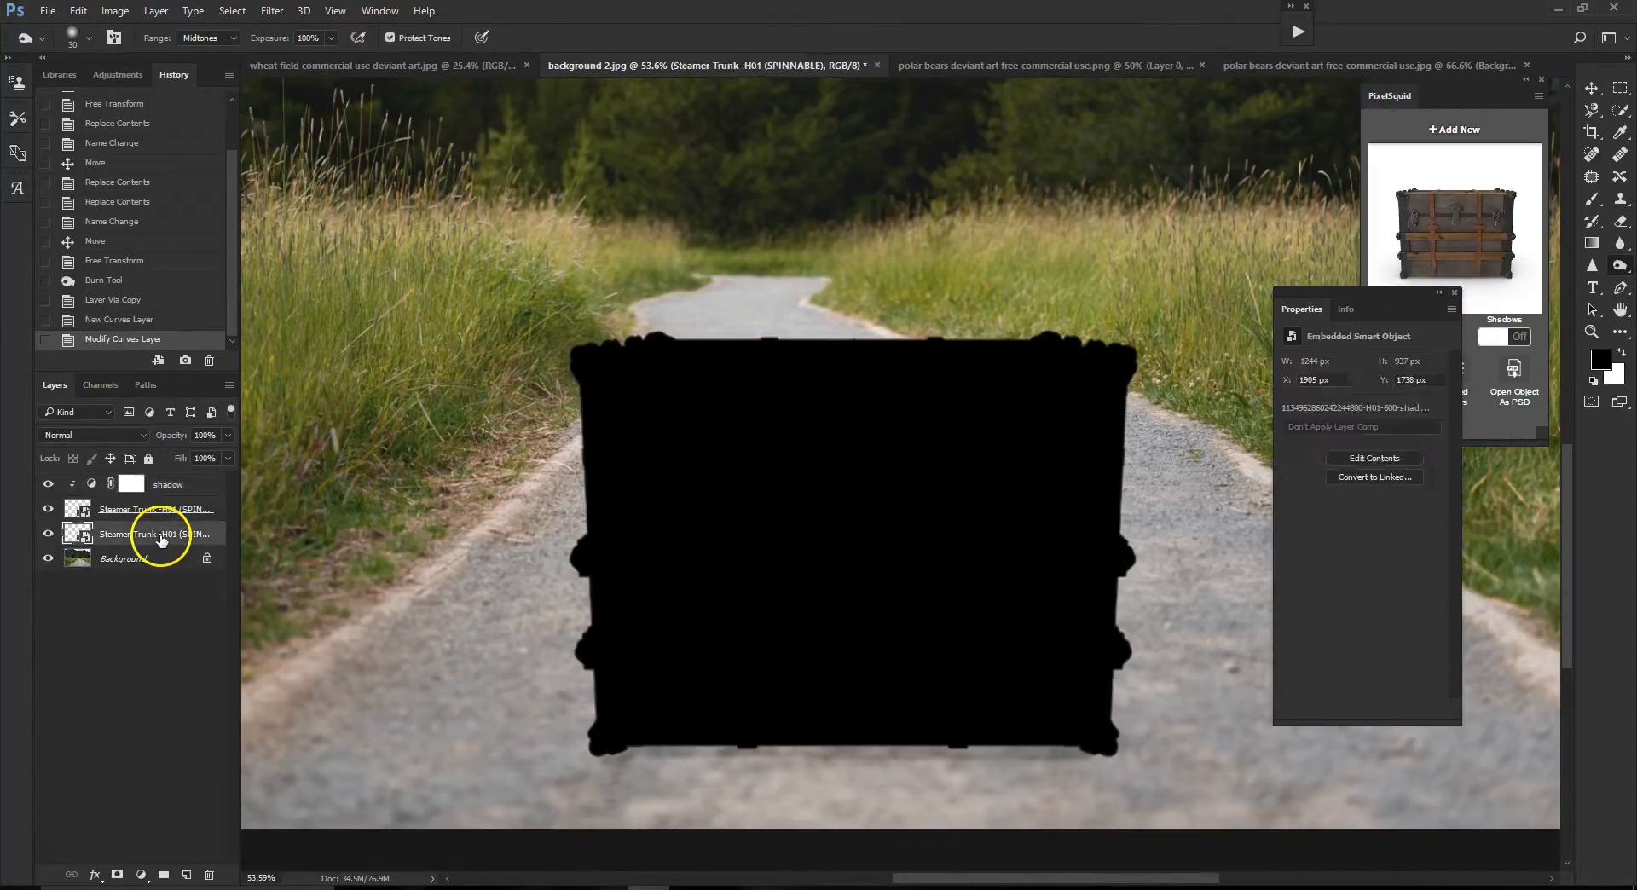
{"action": "left_click_drag", "start_coordinate": [146, 541], "coordinate": [143, 485]}
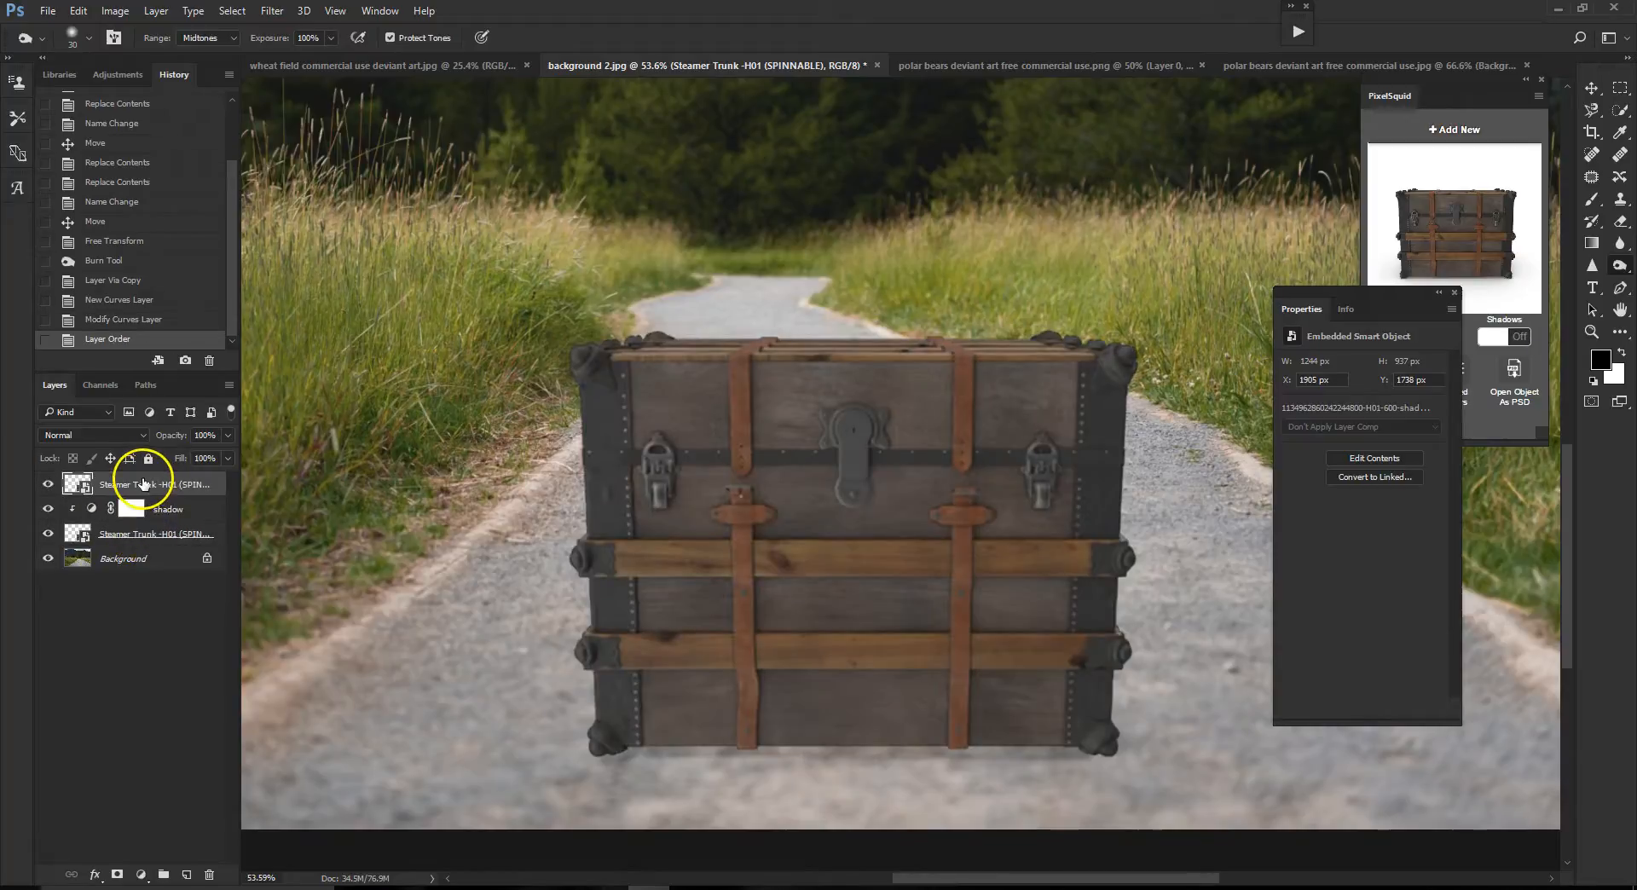
- Offset the black trunk copy slightly below the trunk and scale it proportionally to 277.17% with Free Transform, leaving a sliver at the base
{"action": "left_click", "coordinate": [145, 543]}
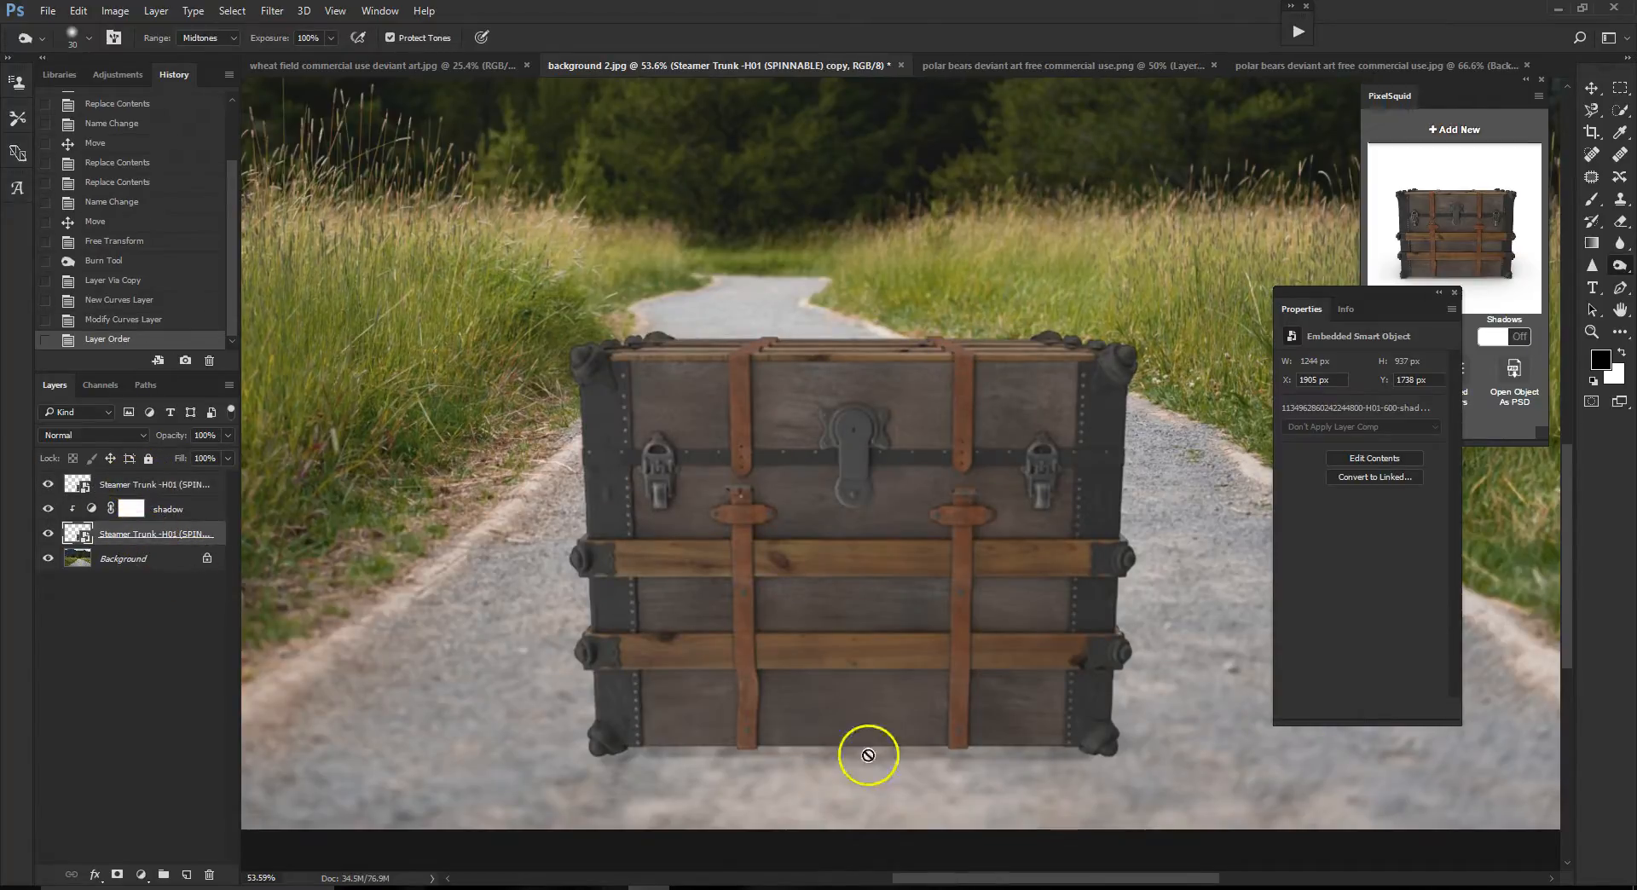
{"action": "left_click", "coordinate": [1592, 89]}
{"action": "mouse_move", "coordinate": [923, 509]}
{"action": "left_mouse_down"}
{"action": "mouse_move", "coordinate": [888, 520]}
{"action": "mouse_move", "coordinate": [903, 530]}
{"action": "mouse_move", "coordinate": [949, 499]}
{"action": "left_mouse_up"}
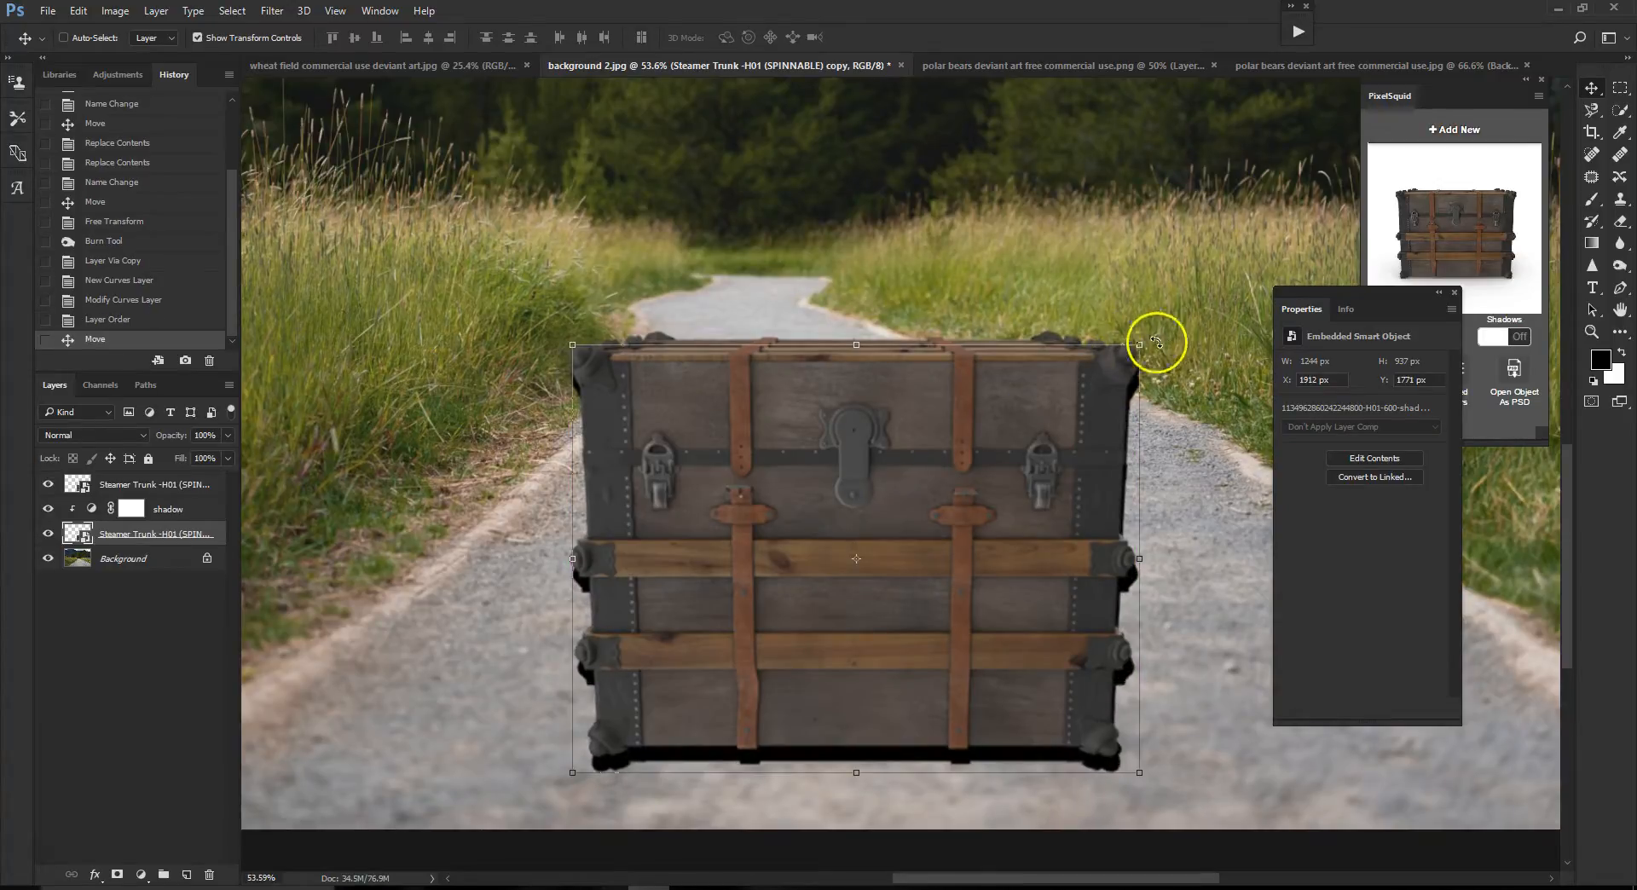
{"action": "key", "text": "ctrl+t"}
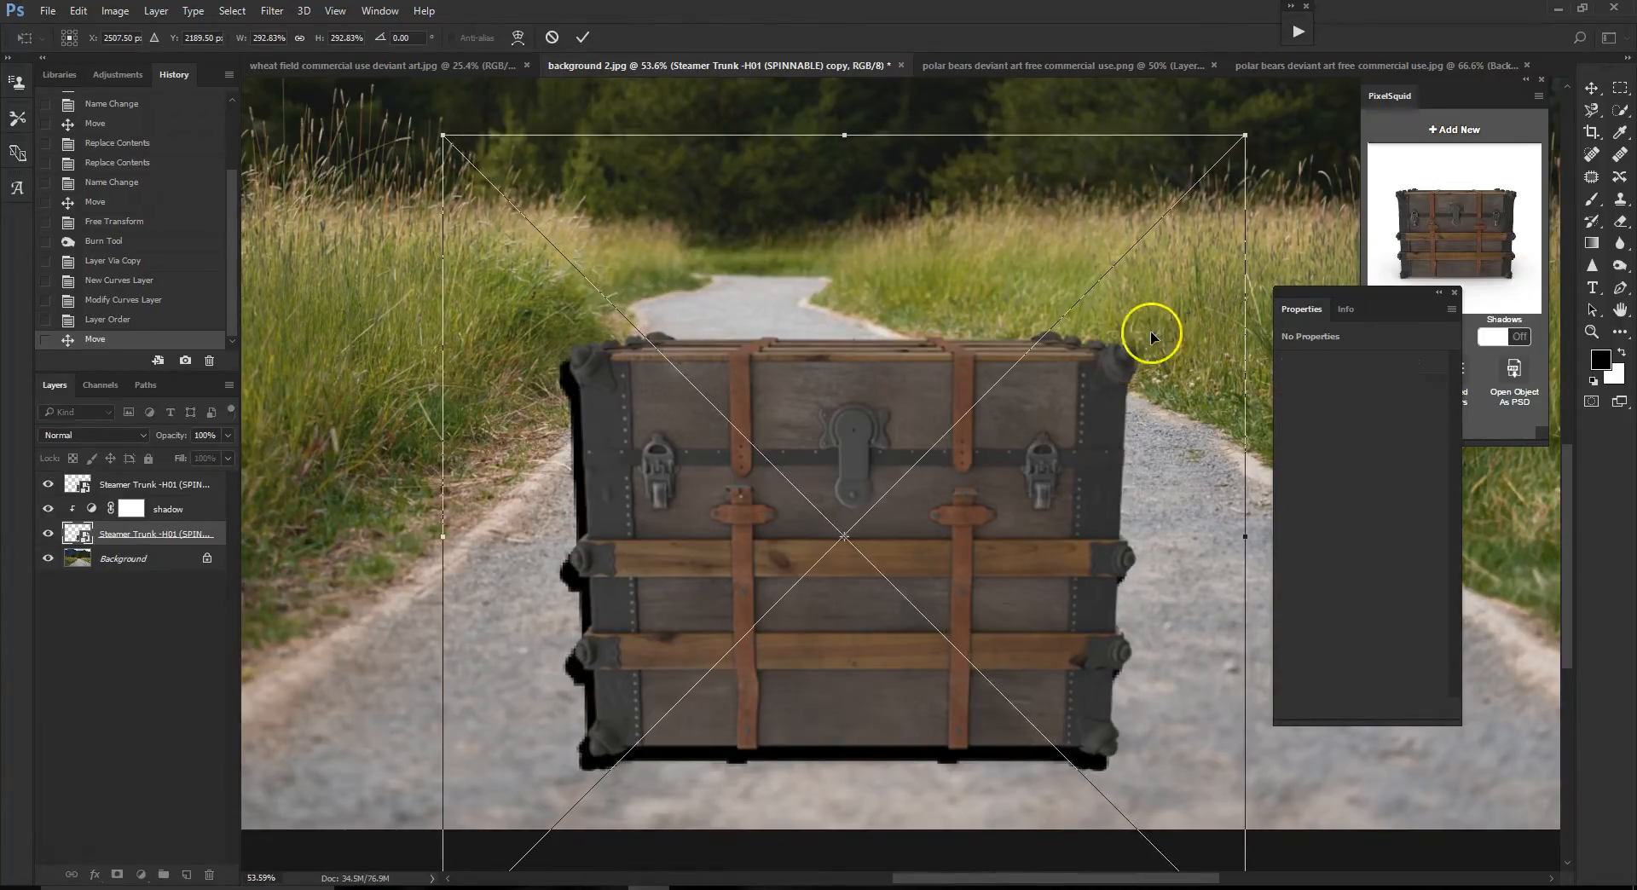
{"action": "left_click_drag", "start_coordinate": [1247, 133], "coordinate": [1203, 176]}
{"action": "left_click_drag", "start_coordinate": [1088, 409], "coordinate": [1121, 395]}
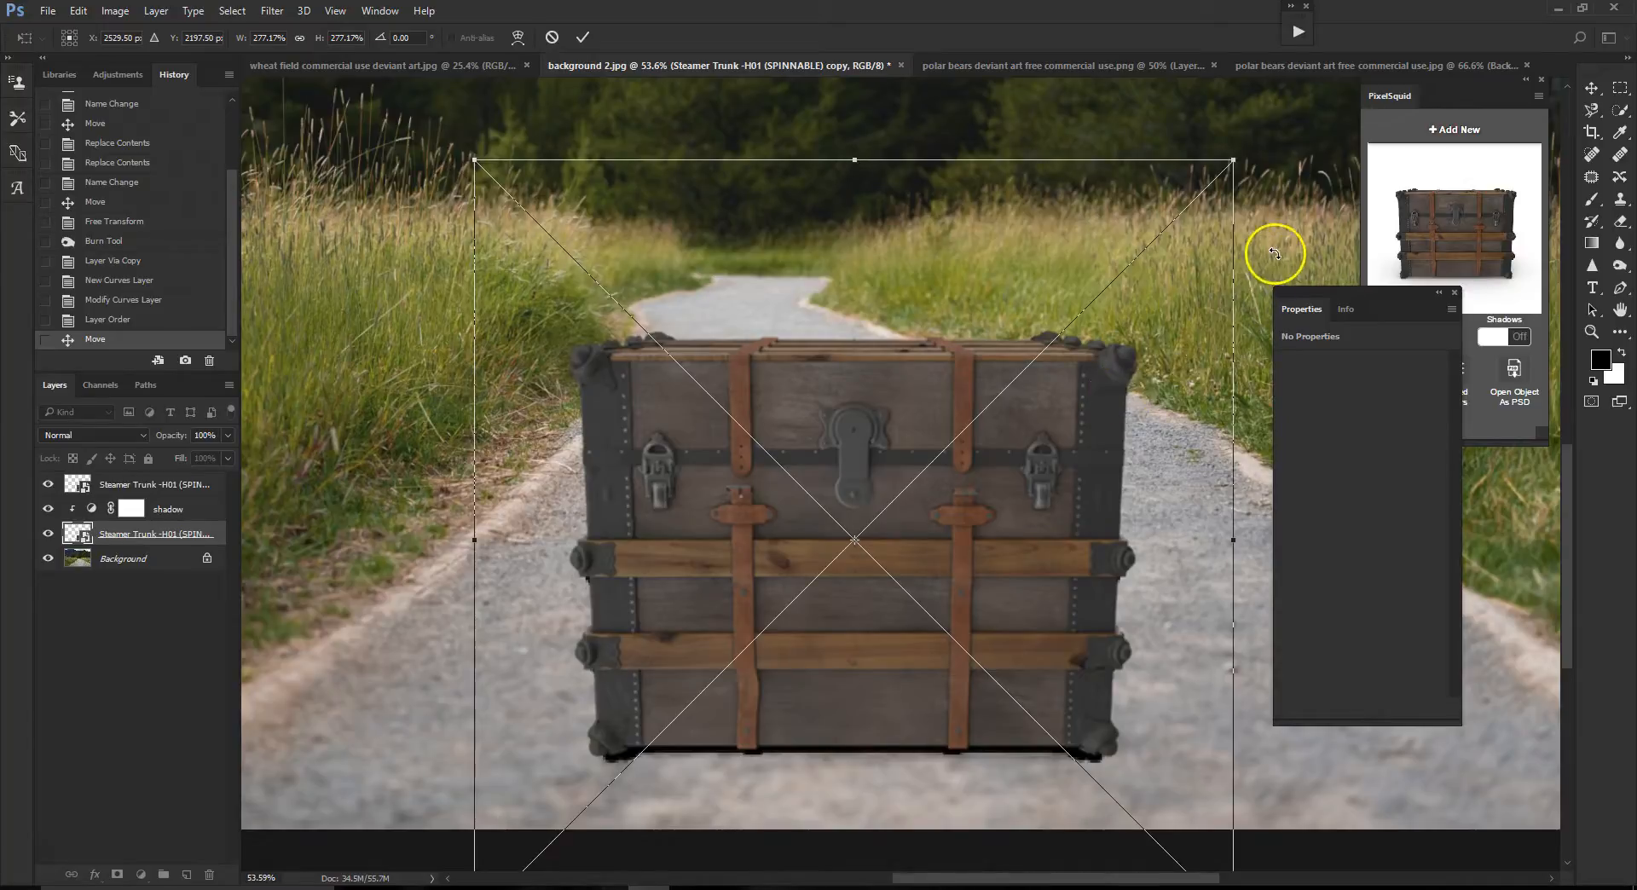
{"action": "left_click", "coordinate": [583, 38]}
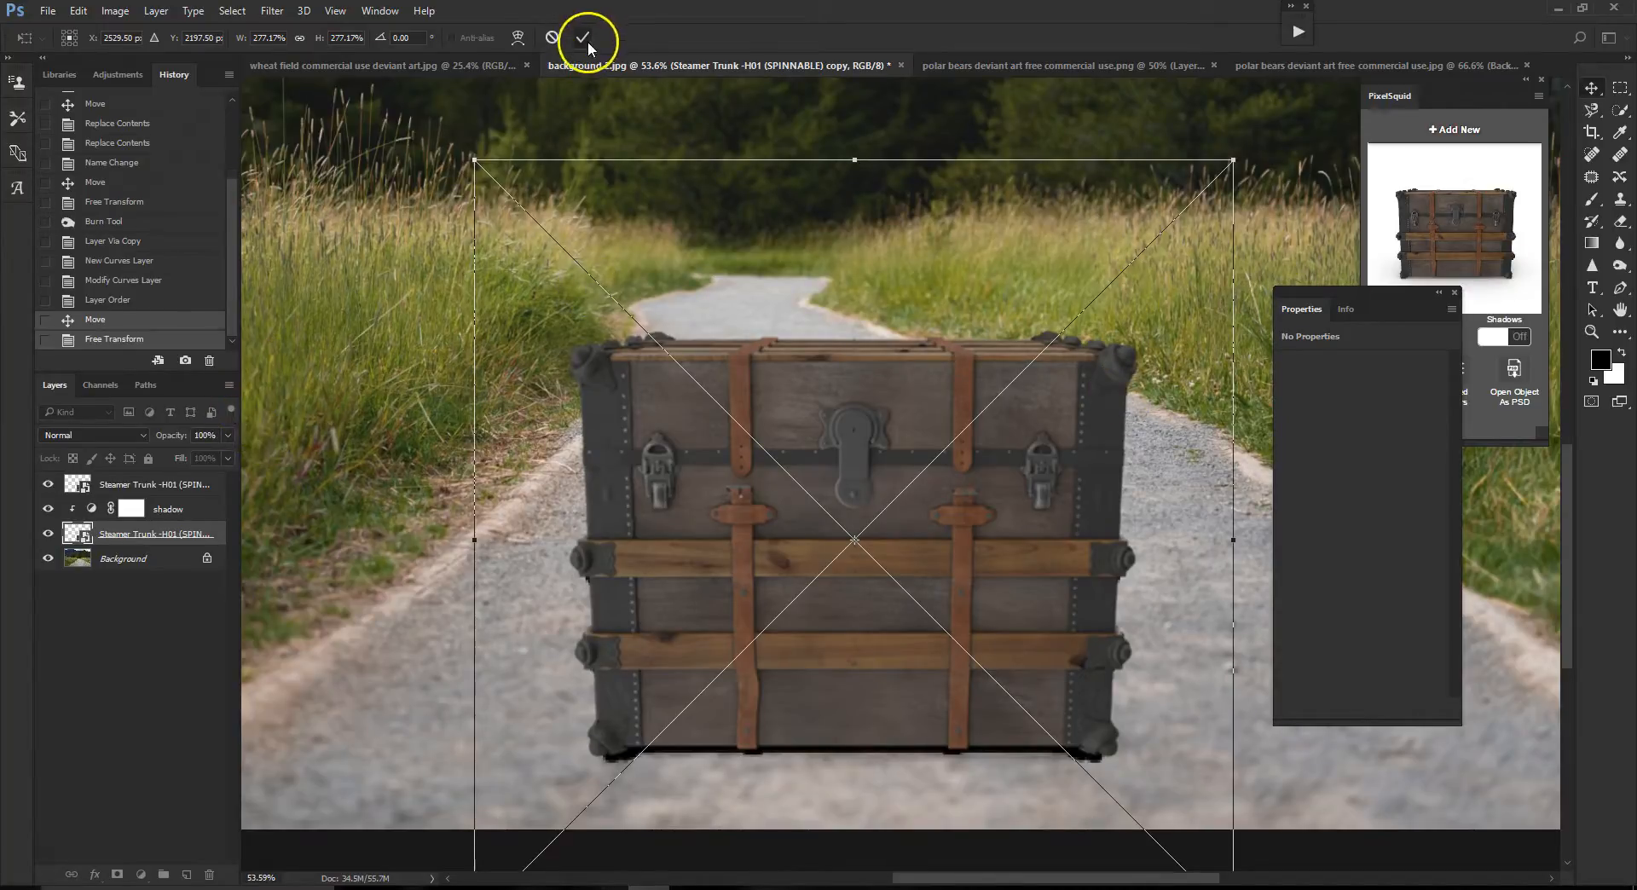
- Reduce the black trunk copy's opacity to 39% and apply a Gaussian Blur with a radius of 41.5 pixels
{"action": "left_click_drag", "start_coordinate": [231, 456], "coordinate": [173, 456]}
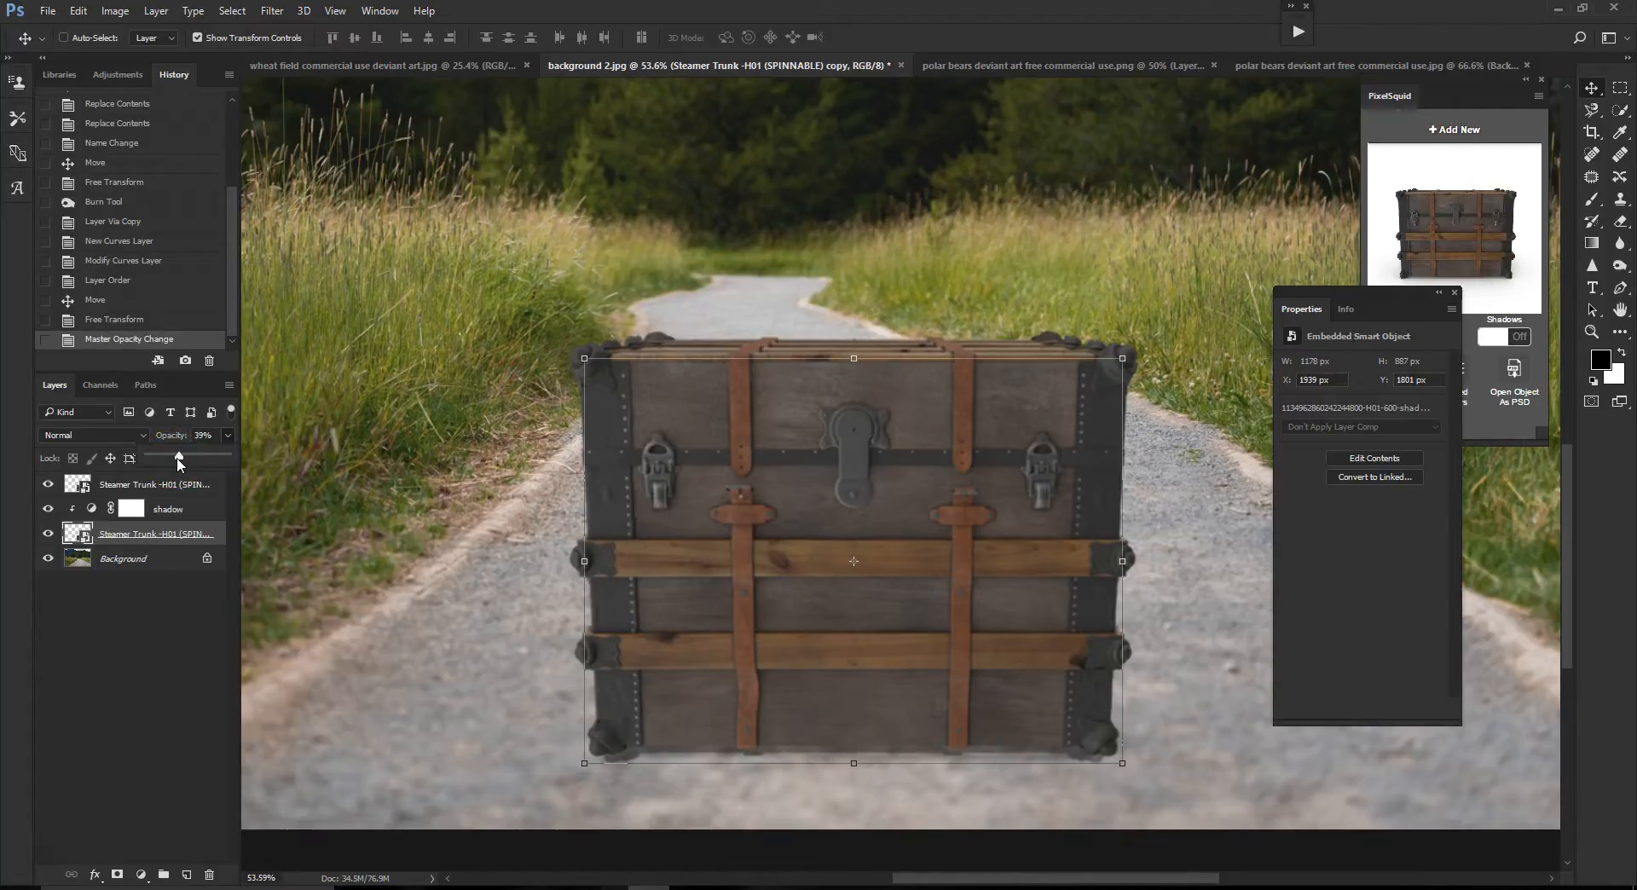
{"action": "left_click", "coordinate": [163, 539]}
{"action": "left_click", "coordinate": [272, 10]}
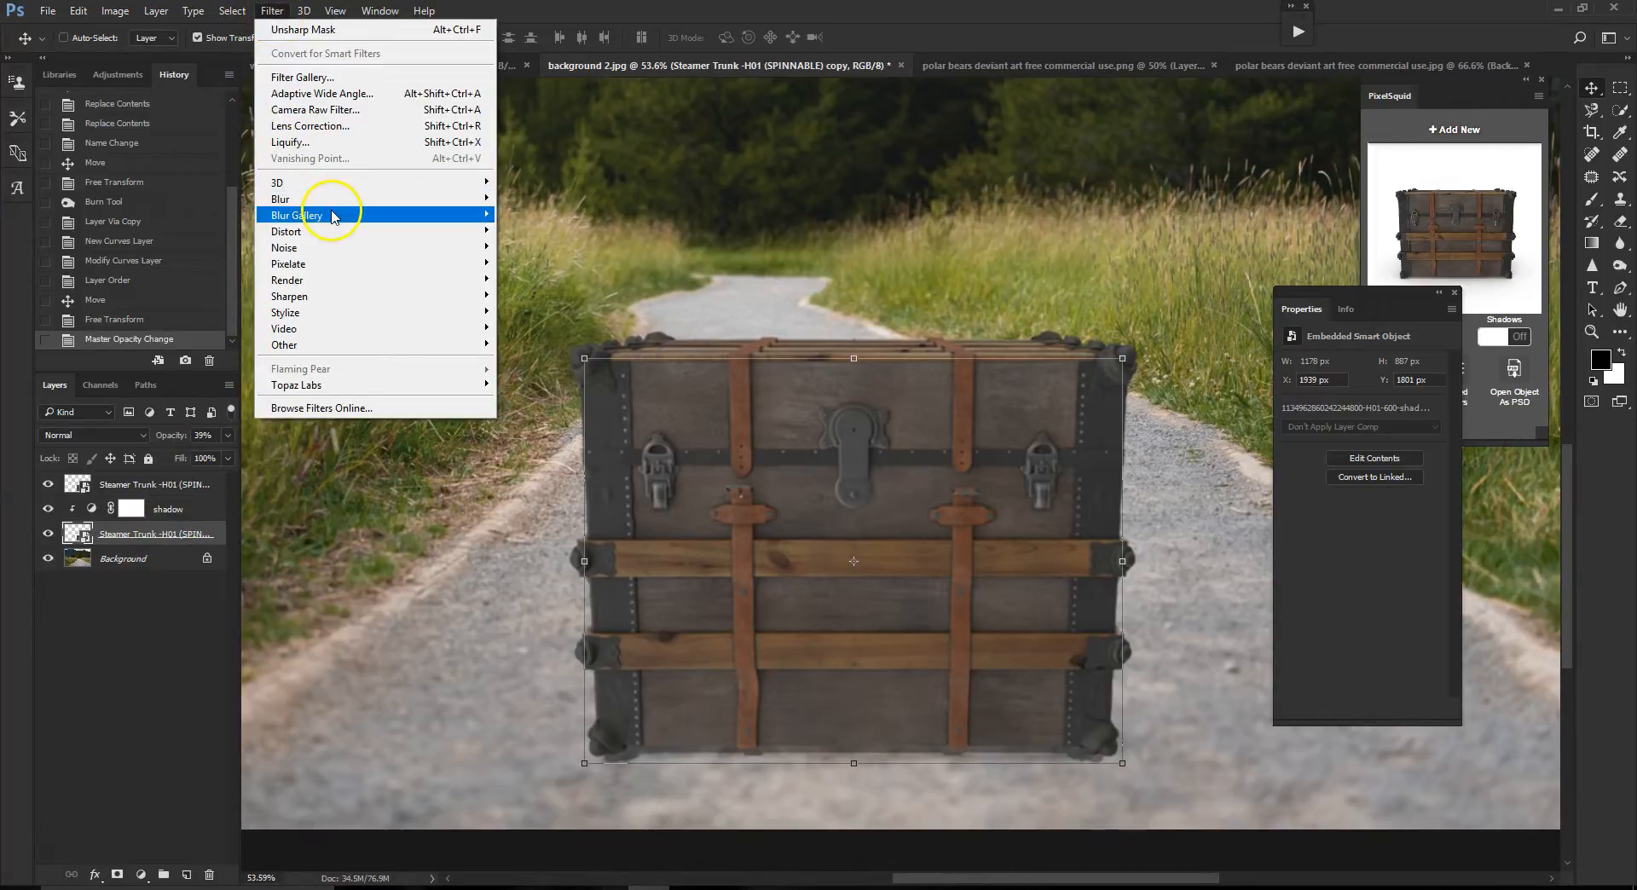
{"action": "mouse_move", "coordinate": [337, 198]}
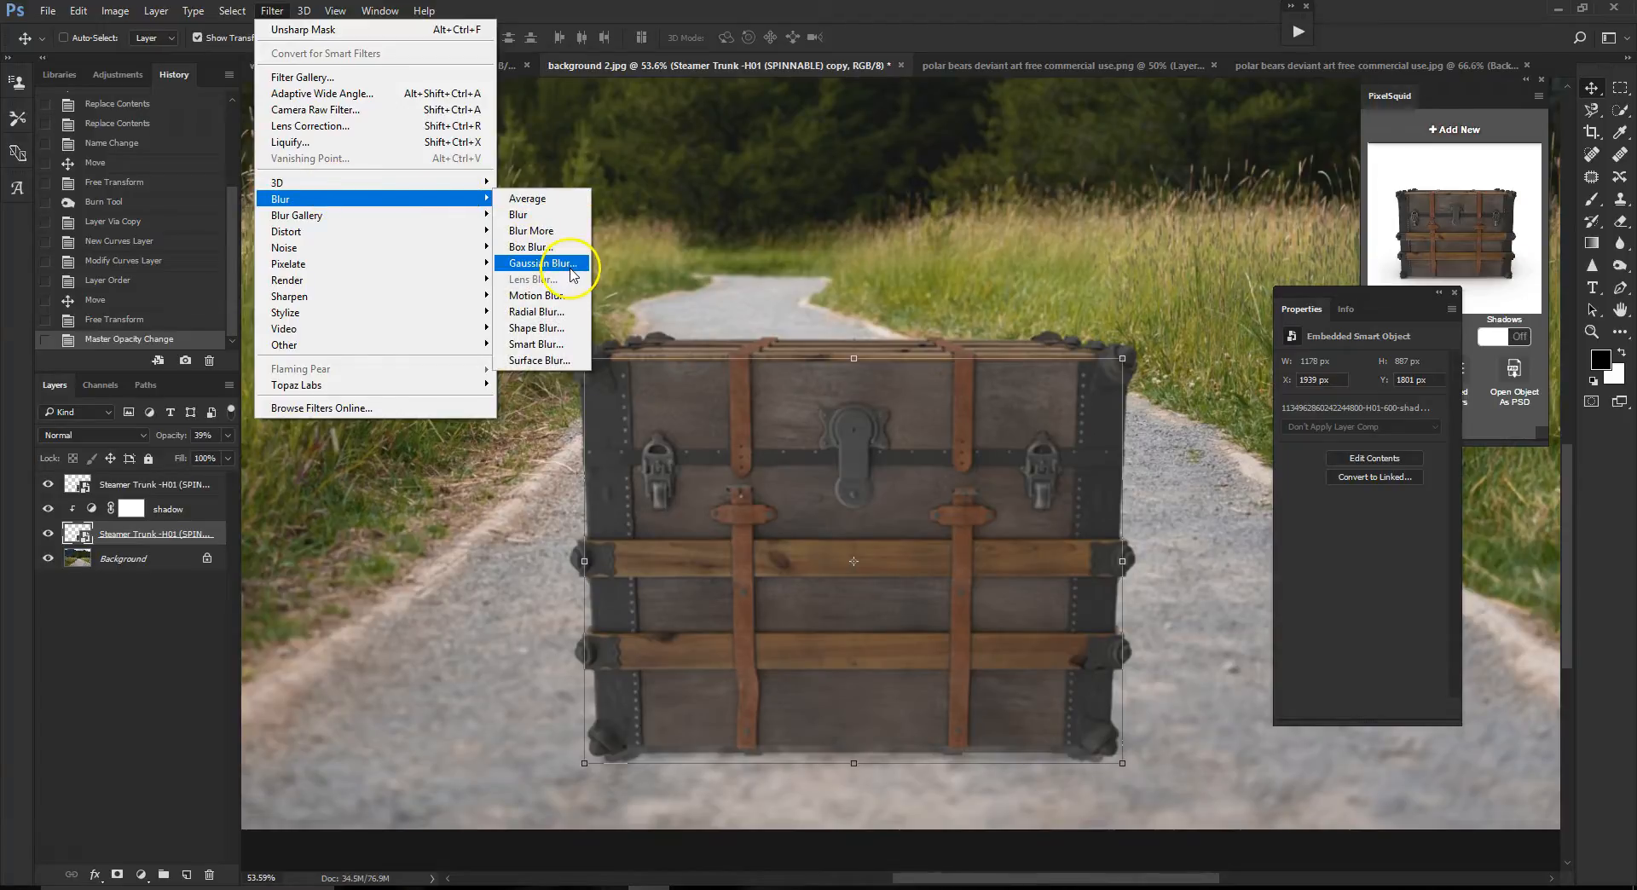
{"action": "left_click", "coordinate": [546, 263]}
{"action": "left_click_drag", "start_coordinate": [1294, 359], "coordinate": [1349, 259]}
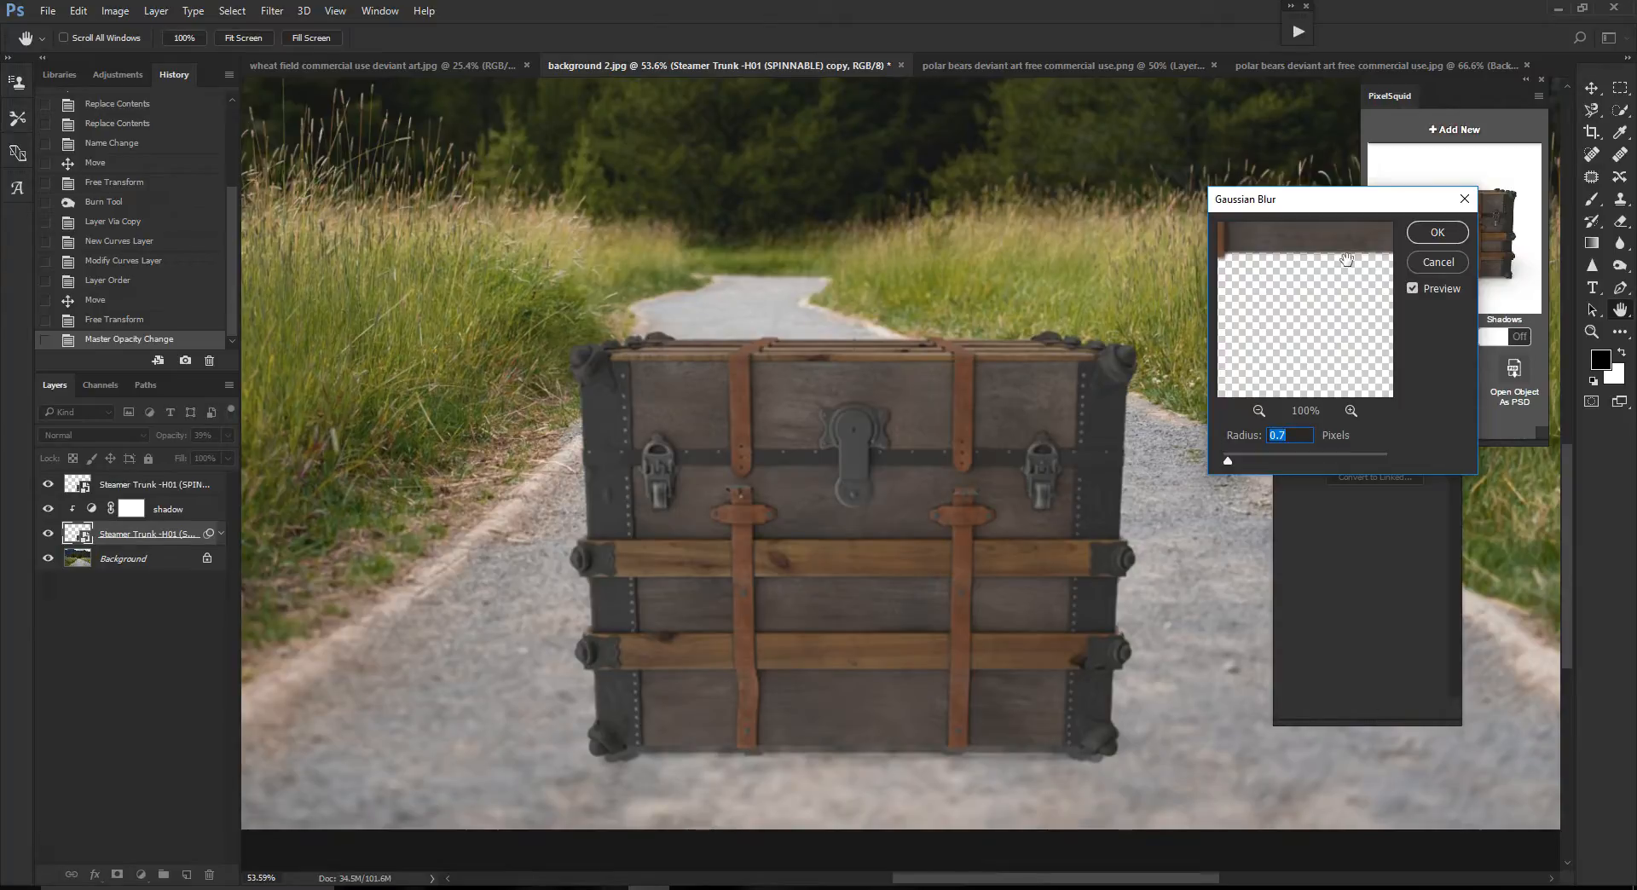
{"action": "left_click_drag", "start_coordinate": [1222, 463], "coordinate": [1263, 461]}
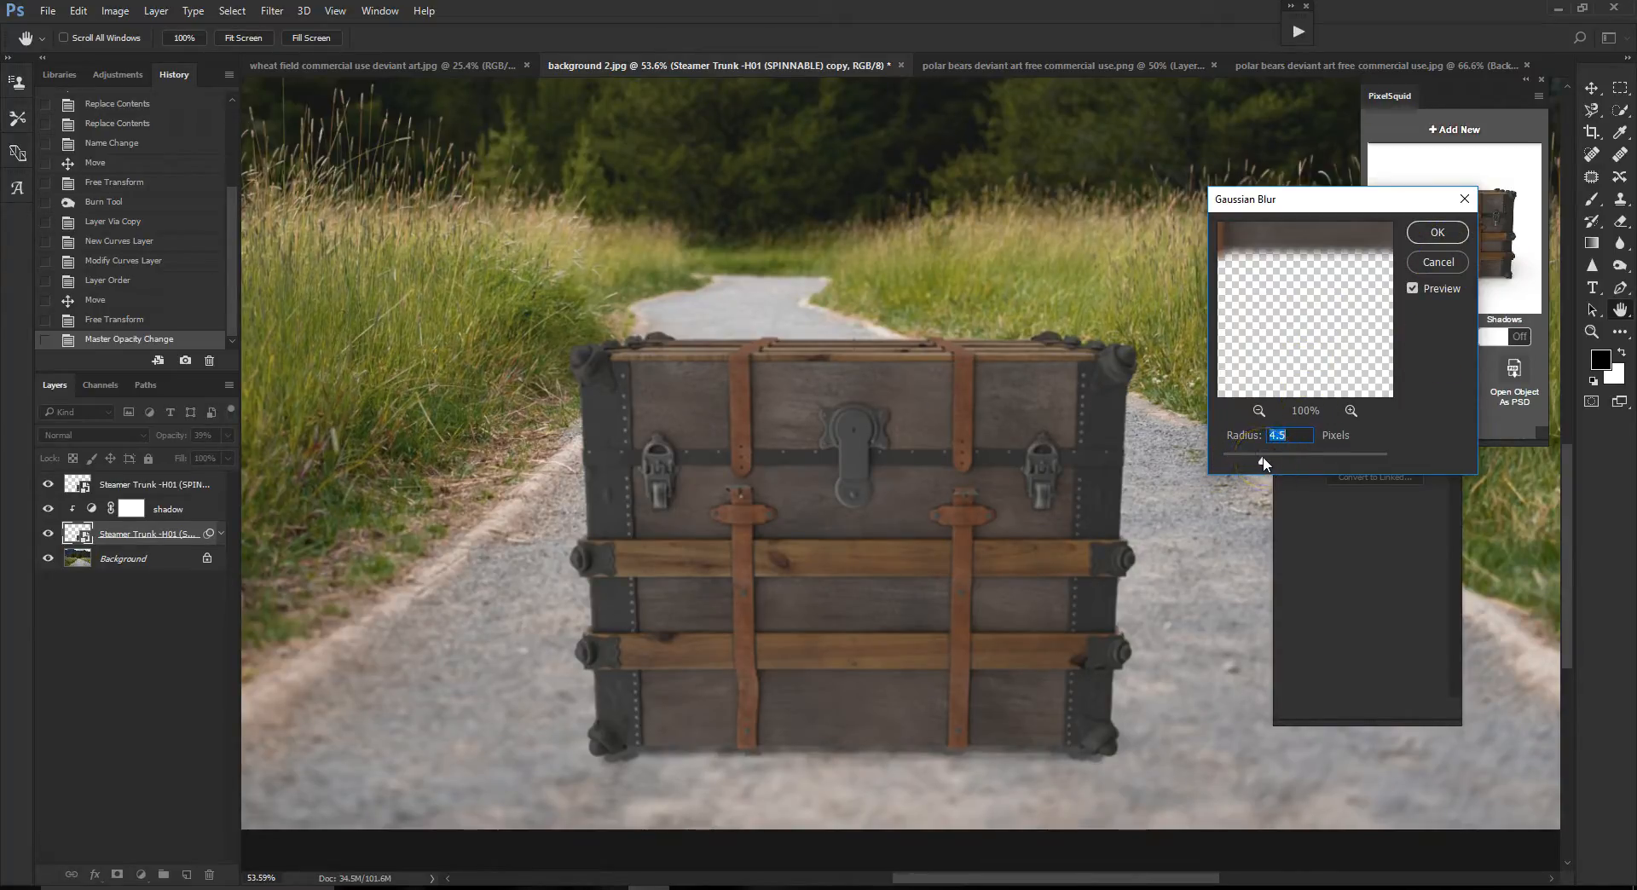
{"action": "left_click", "coordinate": [1263, 462]}
{"action": "mouse_move", "coordinate": [1319, 465]}
{"action": "left_mouse_down"}
{"action": "mouse_move", "coordinate": [1305, 463]}
{"action": "mouse_move", "coordinate": [1322, 465]}
{"action": "left_mouse_up"}
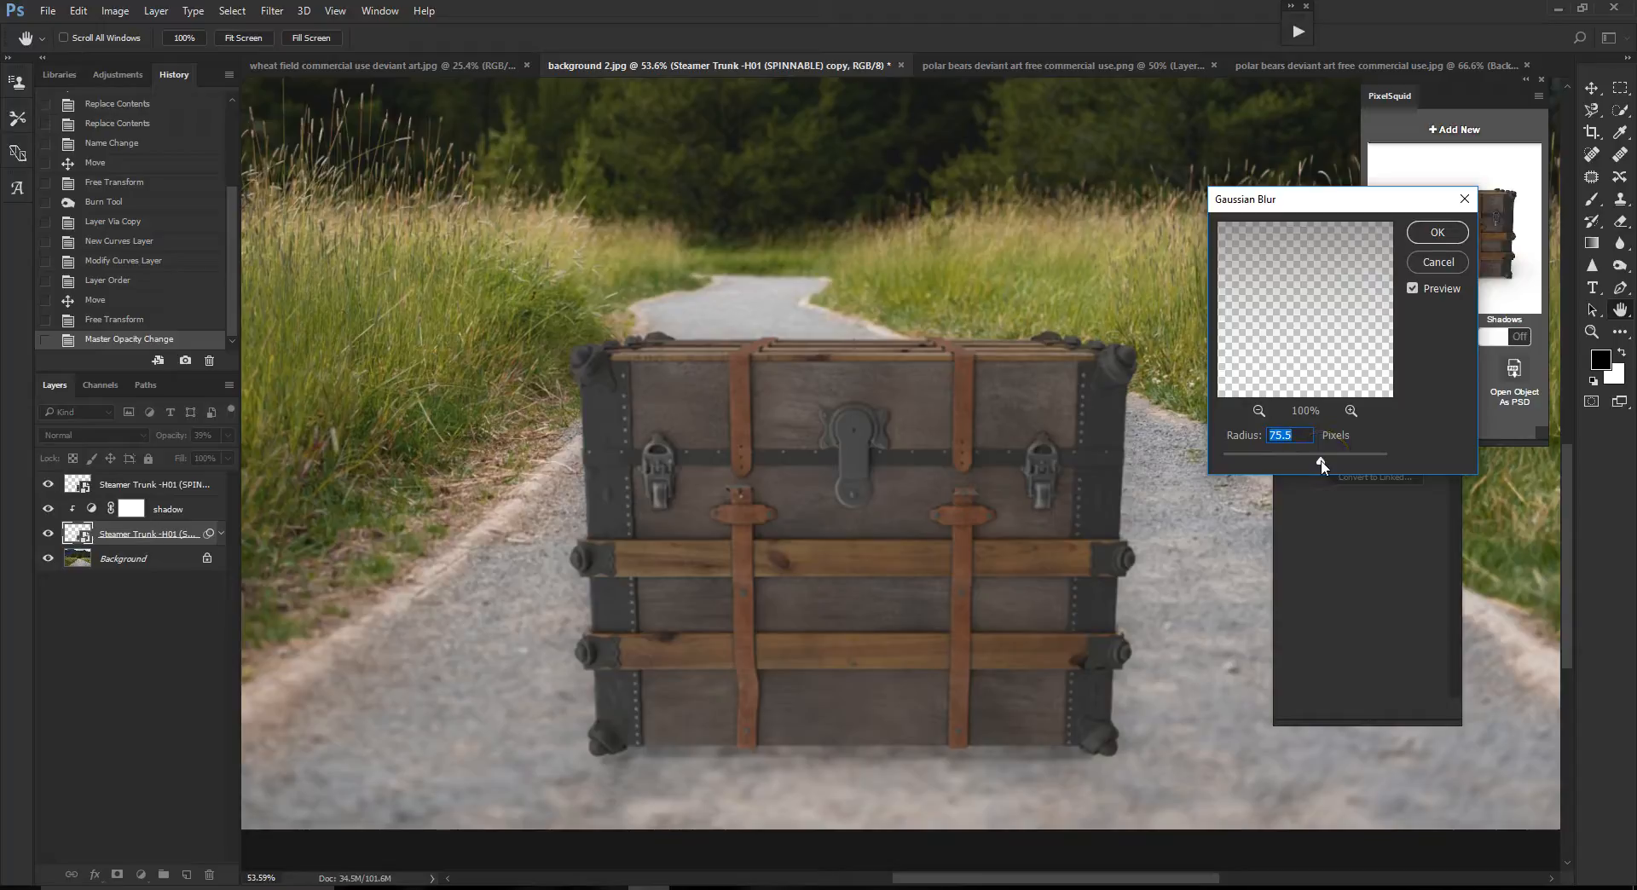
{"action": "left_click_drag", "start_coordinate": [1300, 463], "coordinate": [1311, 466]}
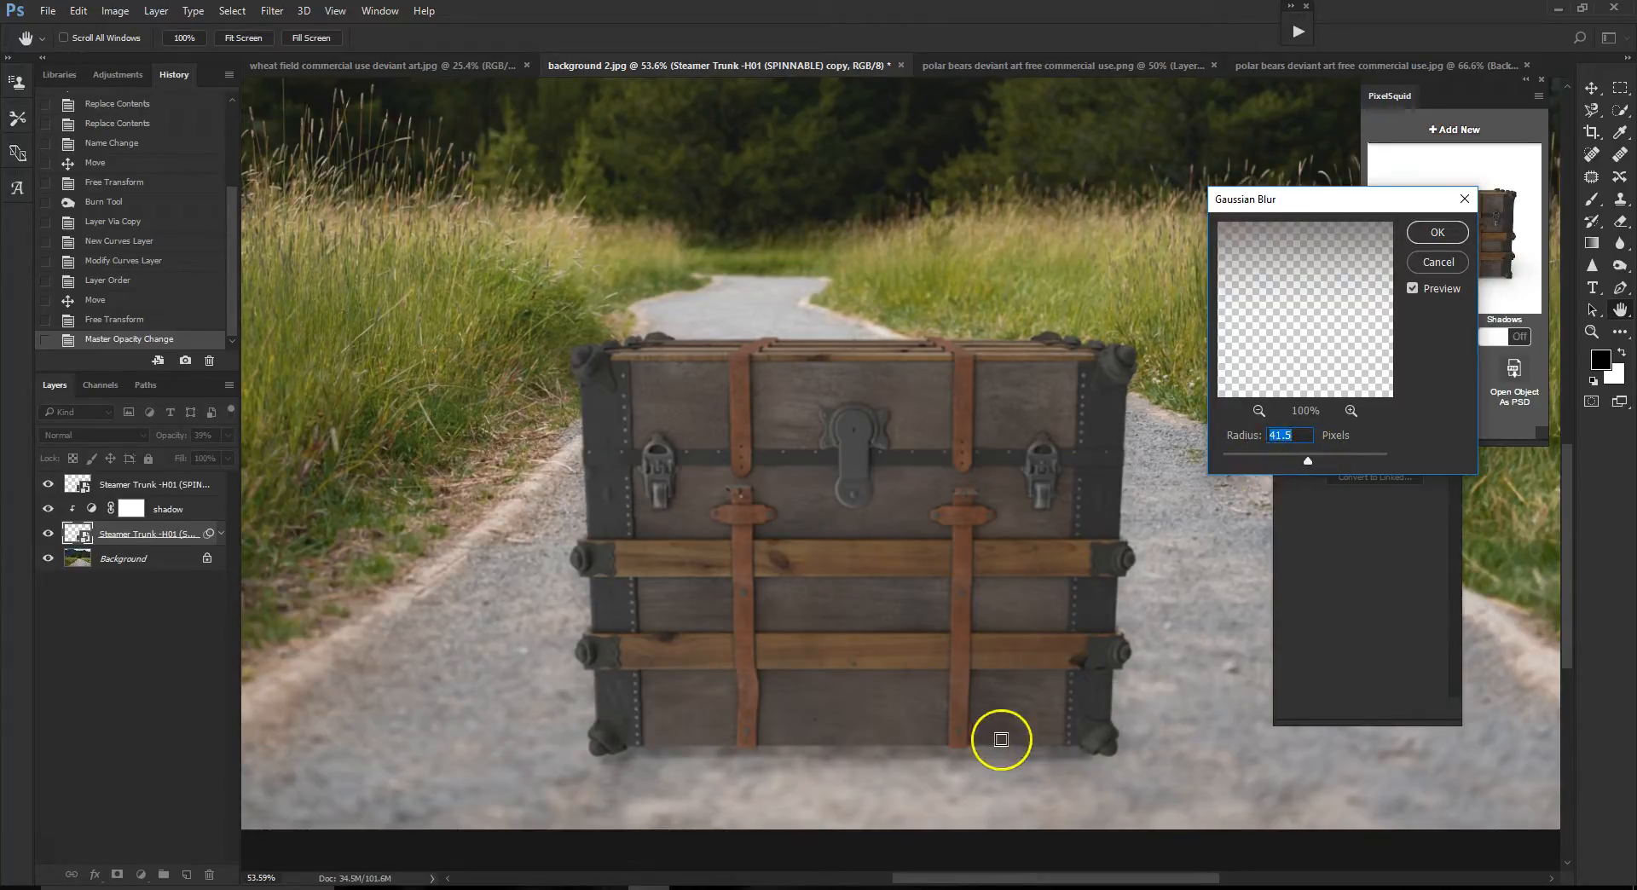
{"action": "left_click", "coordinate": [1441, 238]}
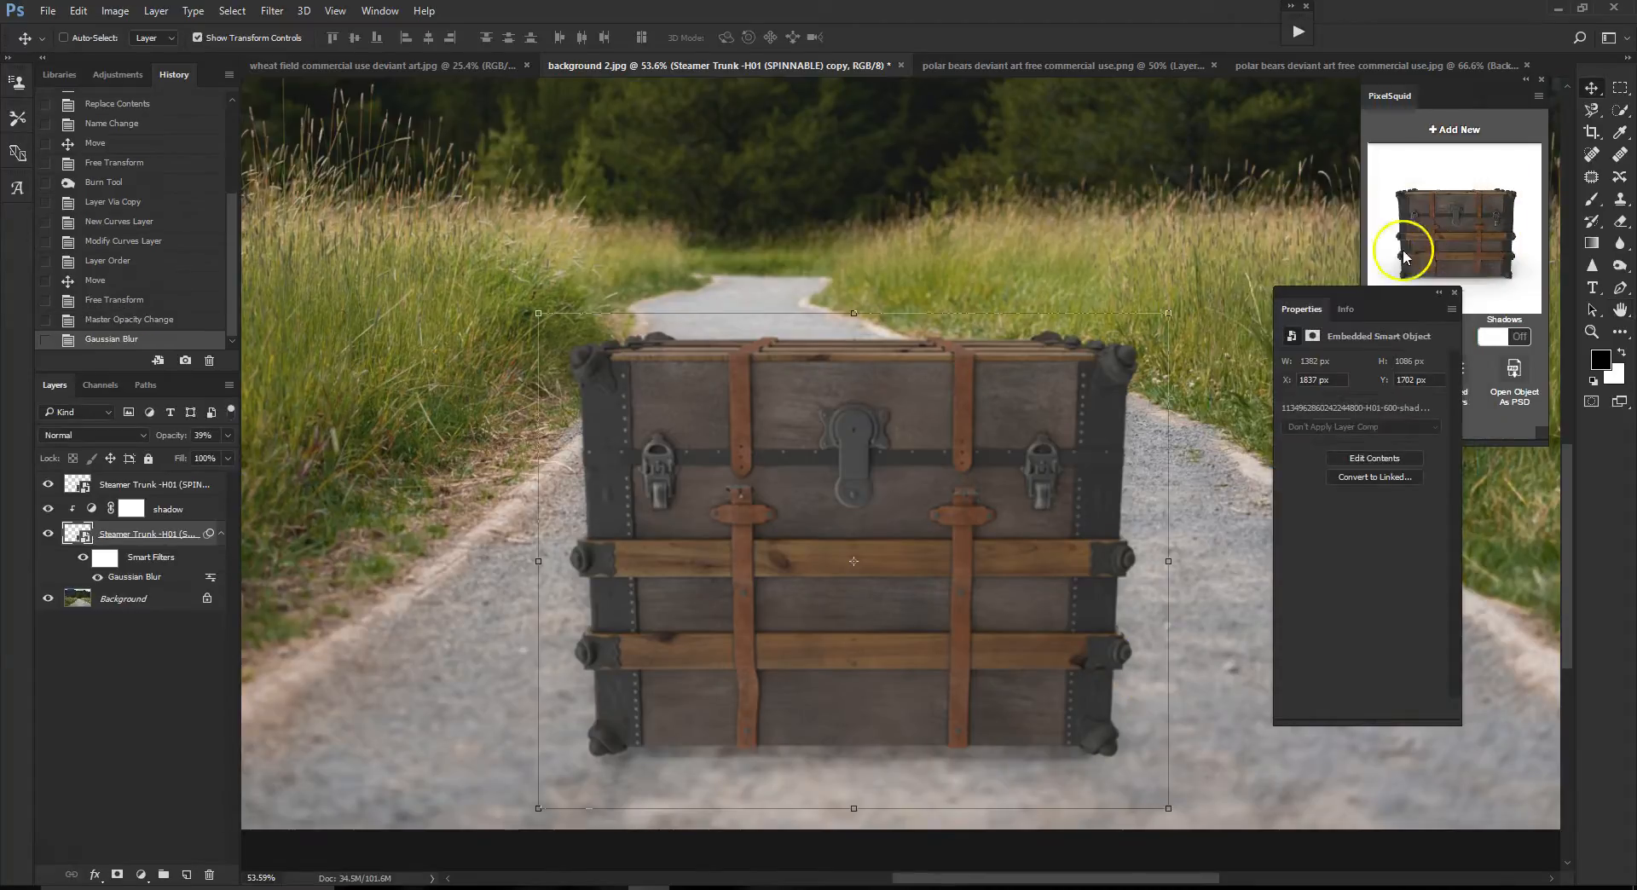
- Merge the steamer trunk layer, the shadow Curves layer and the blurred black trunk copy into a single layer
{"action": "scroll", "coordinate": [1002, 542], "scroll_direction": "down", "scroll_amount": 1}
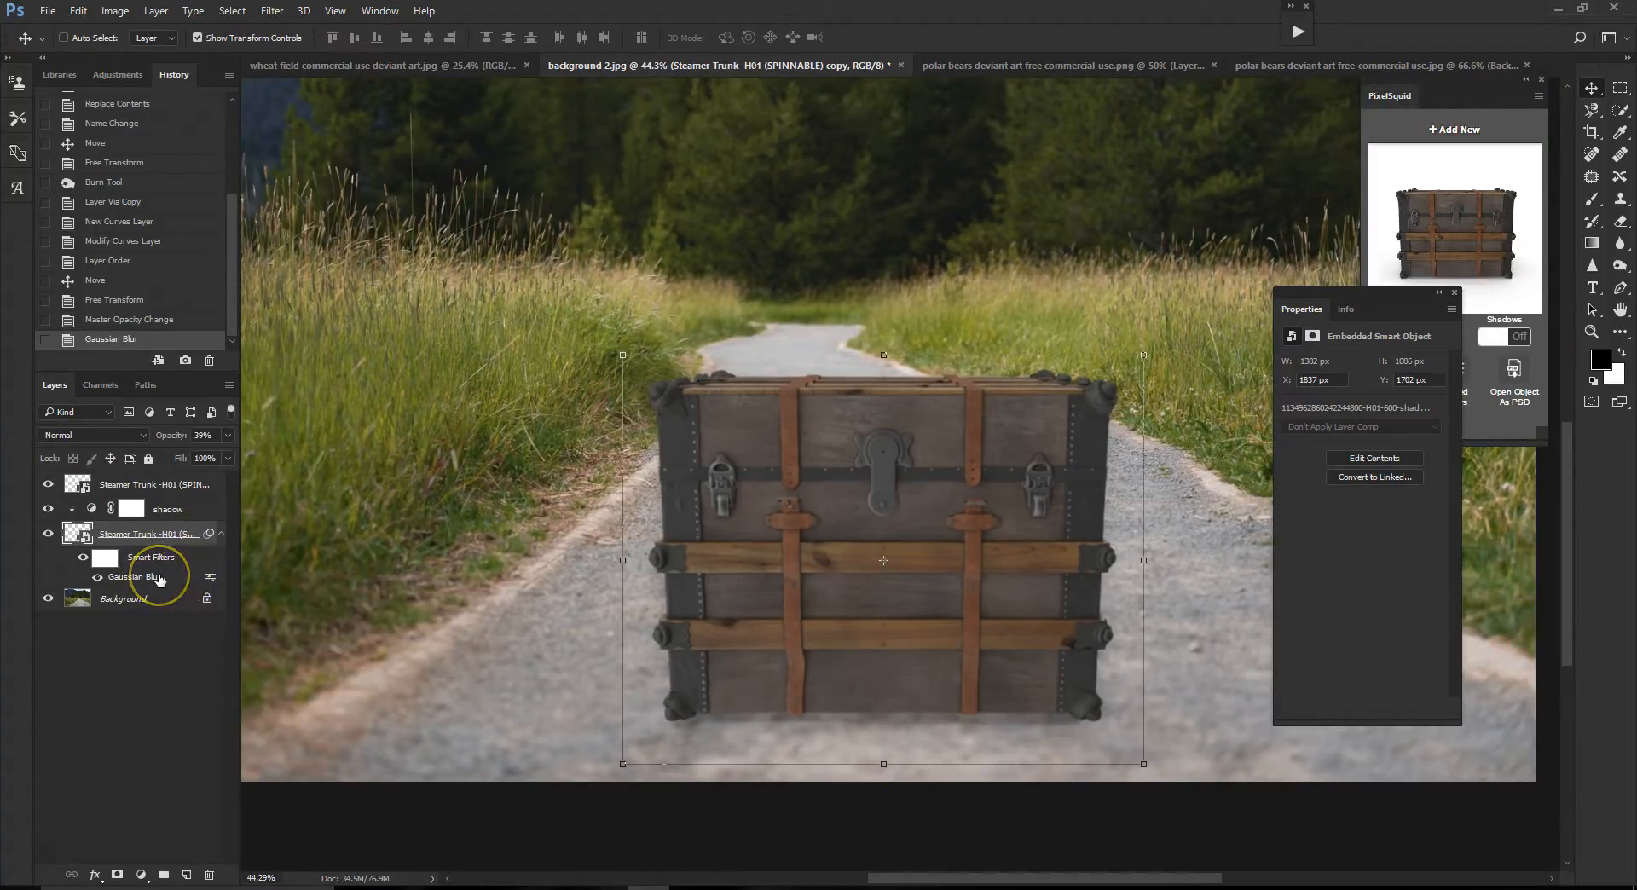
{"action": "left_click", "coordinate": [166, 510]}
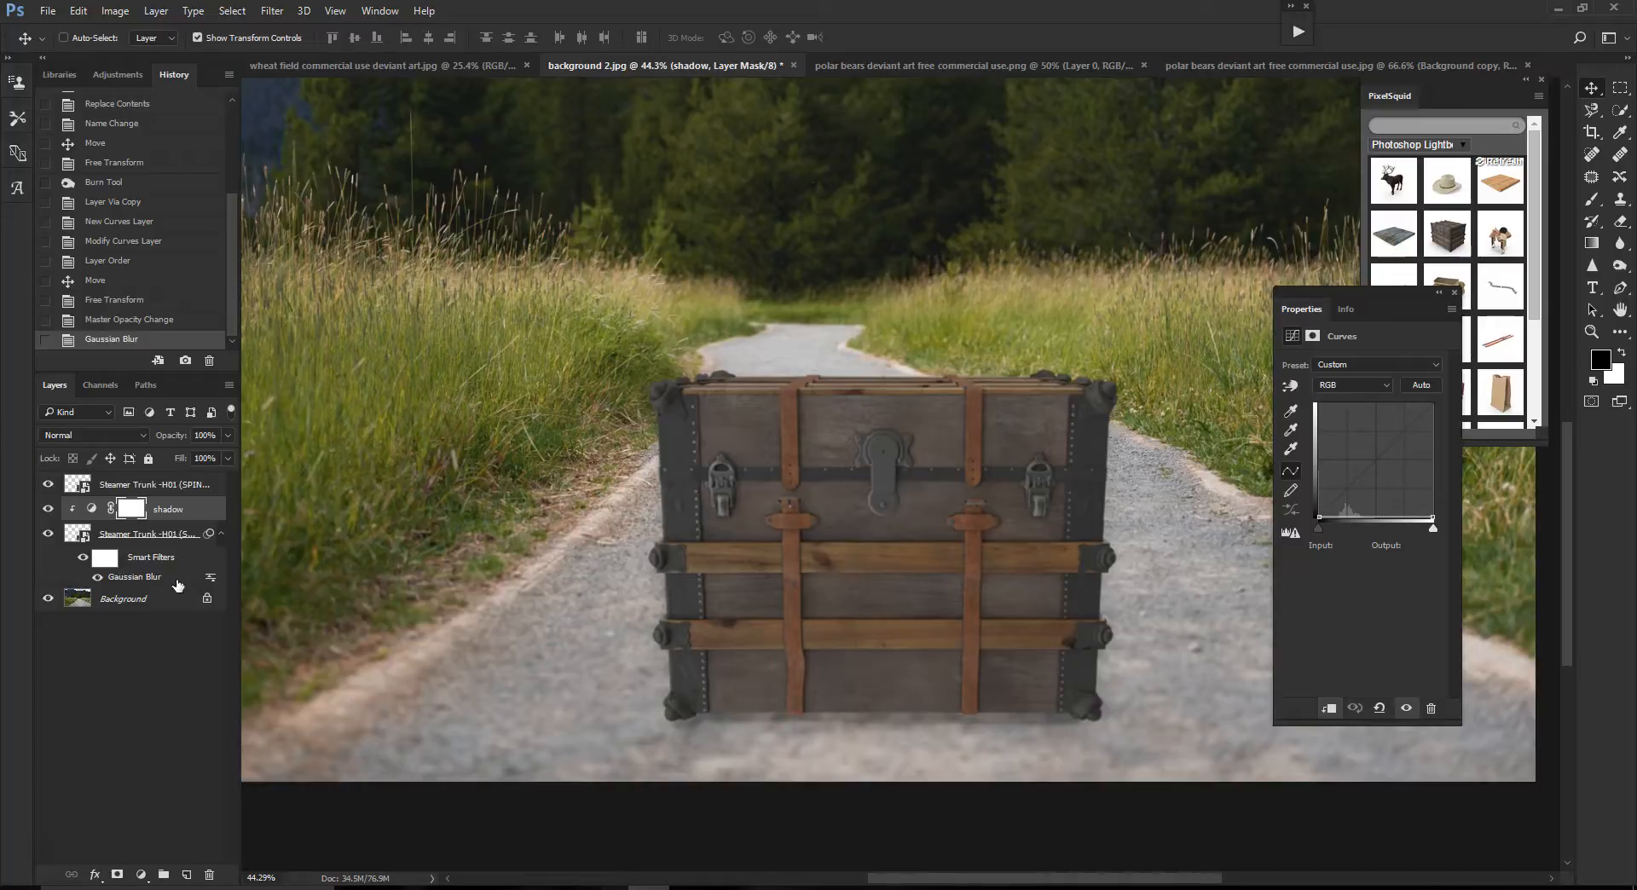
{"action": "left_click", "coordinate": [171, 578]}
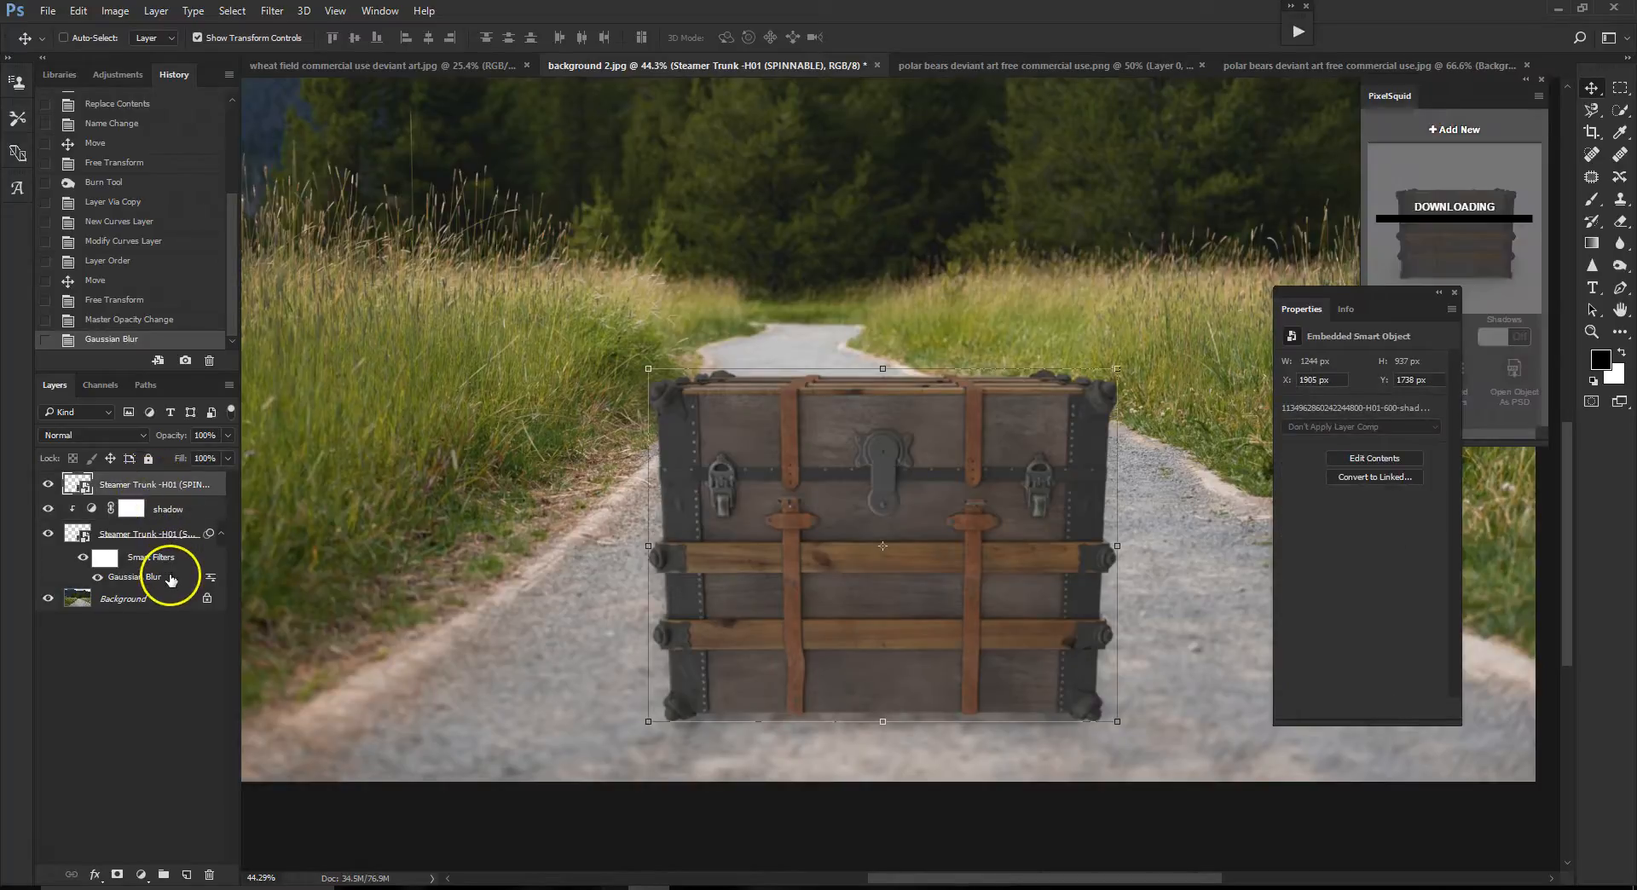
{"action": "left_click", "coordinate": [154, 11]}
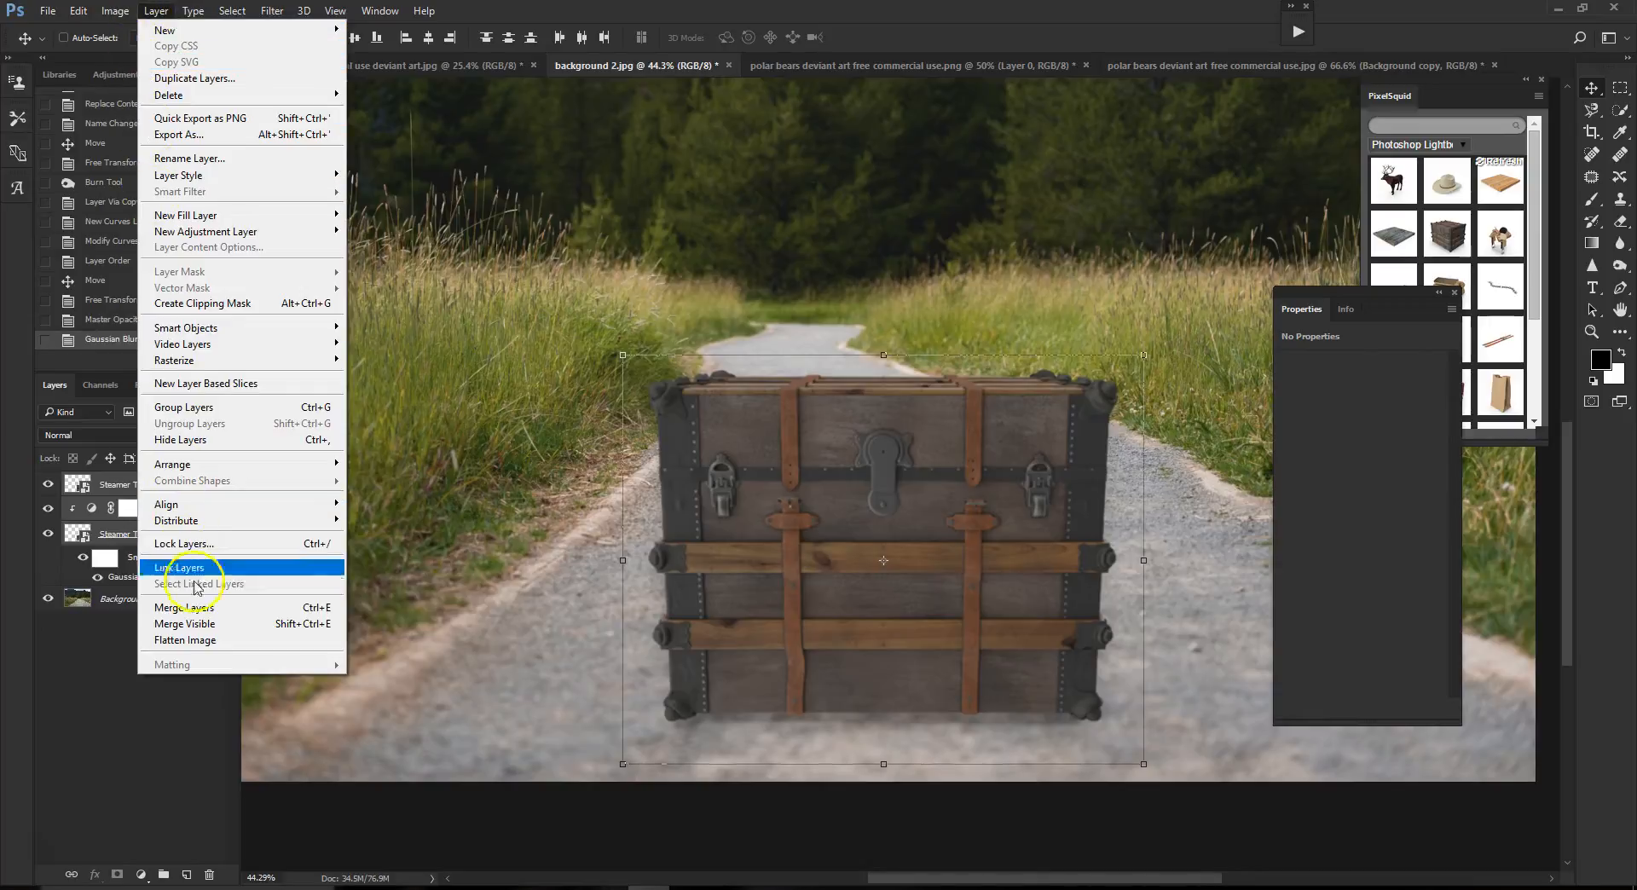
{"action": "left_click", "coordinate": [203, 608]}
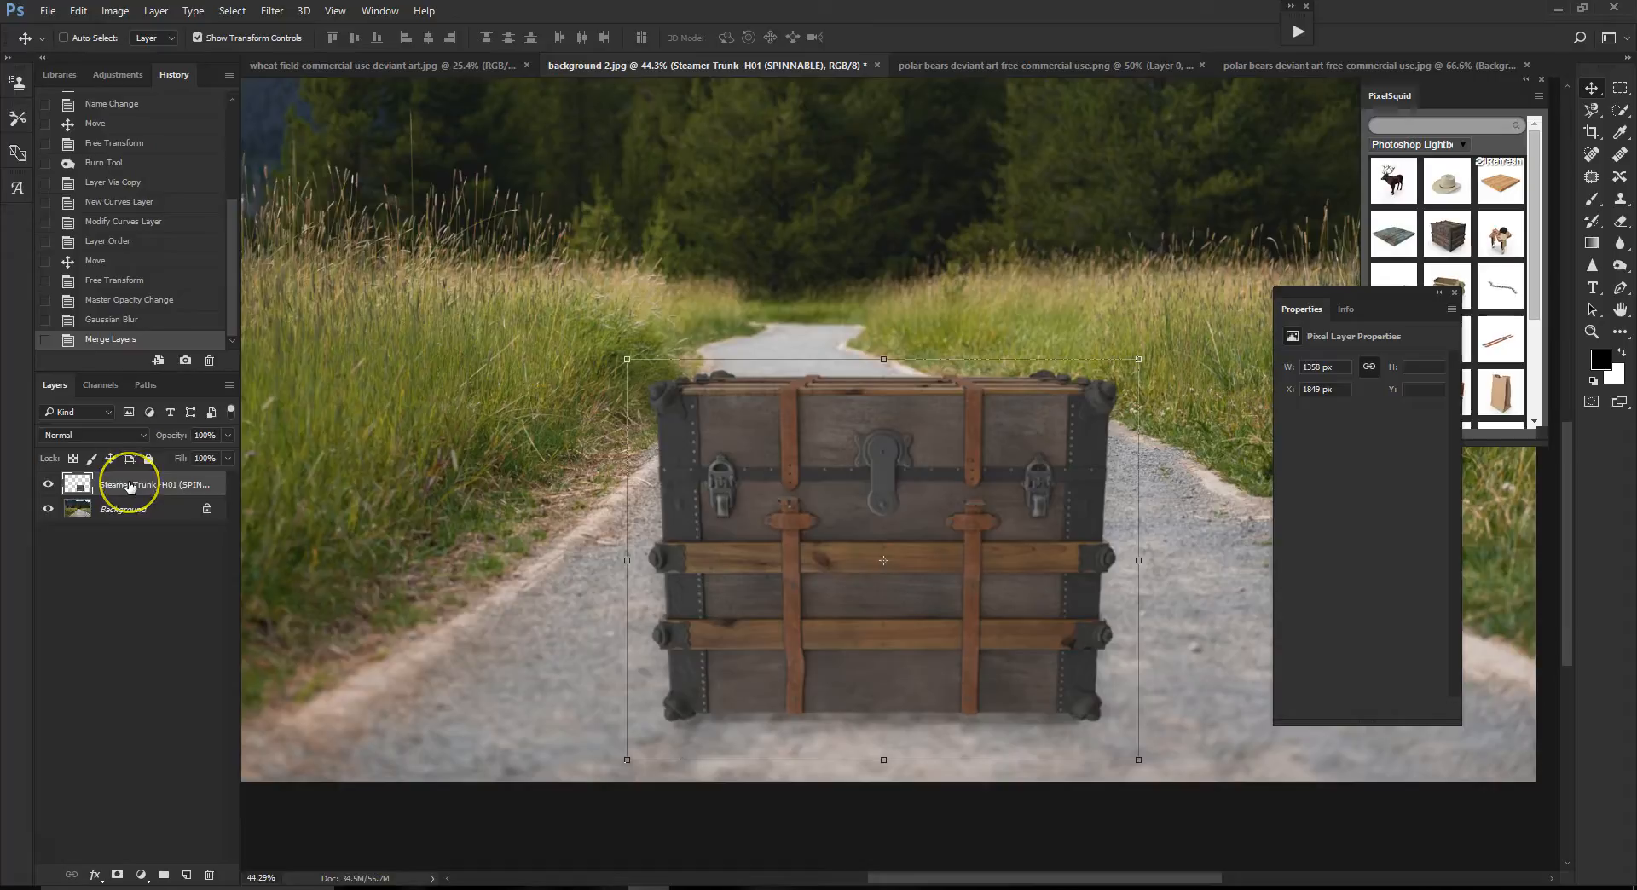
- Duplicate the merged trunk layer and clip a new Curves adjustment layer named shadow to the duplicate
{"action": "key", "text": "ctrl+j"}
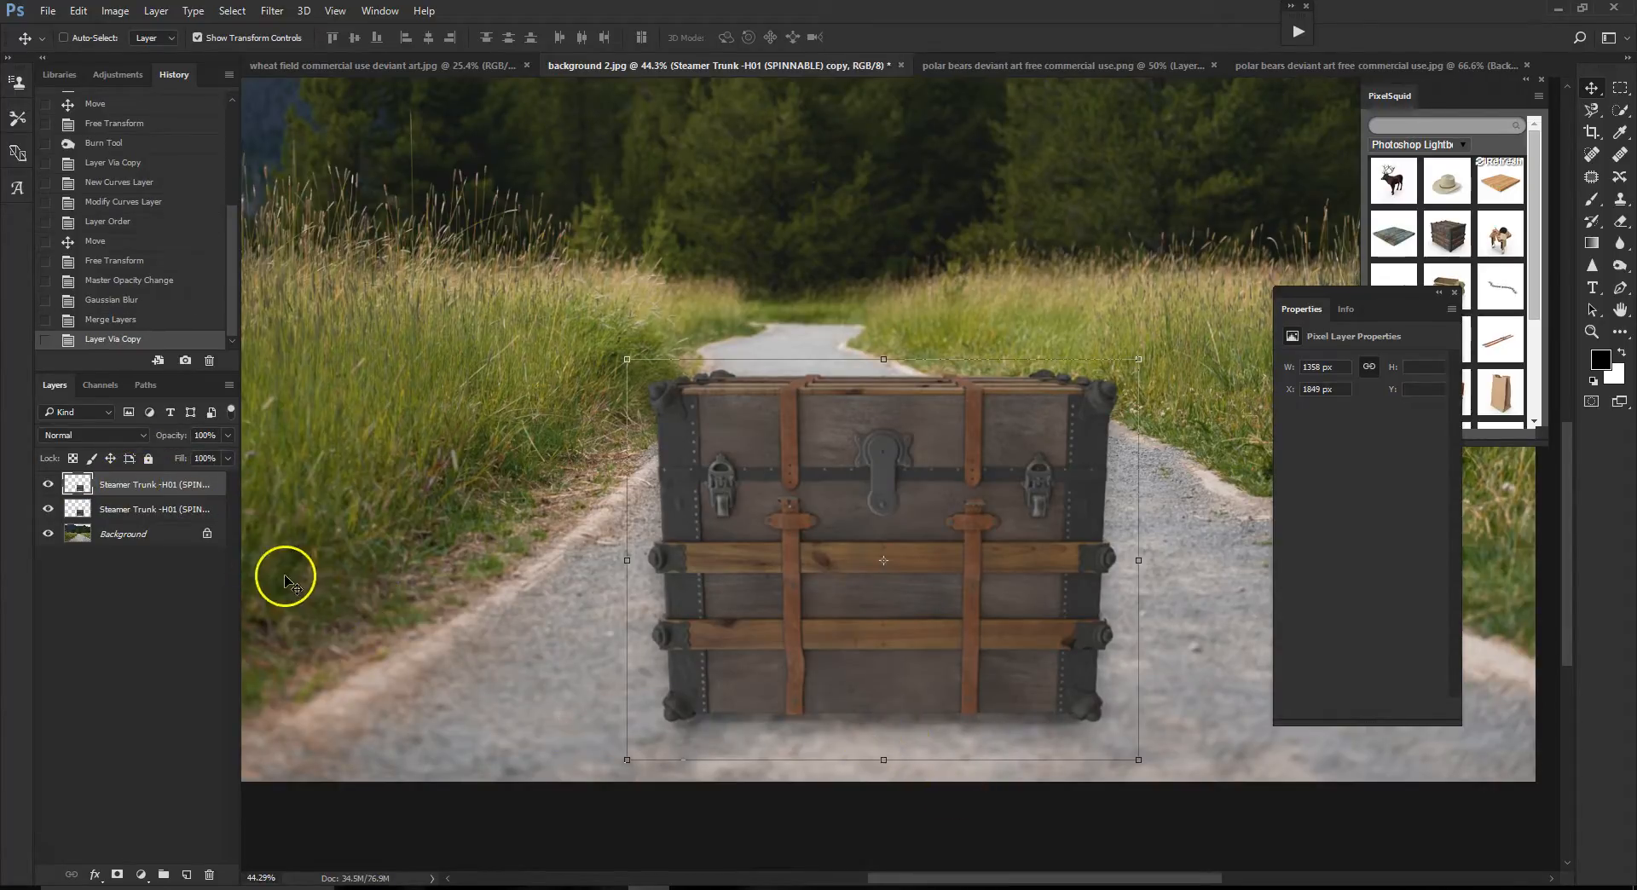
{"action": "left_click", "coordinate": [157, 11]}
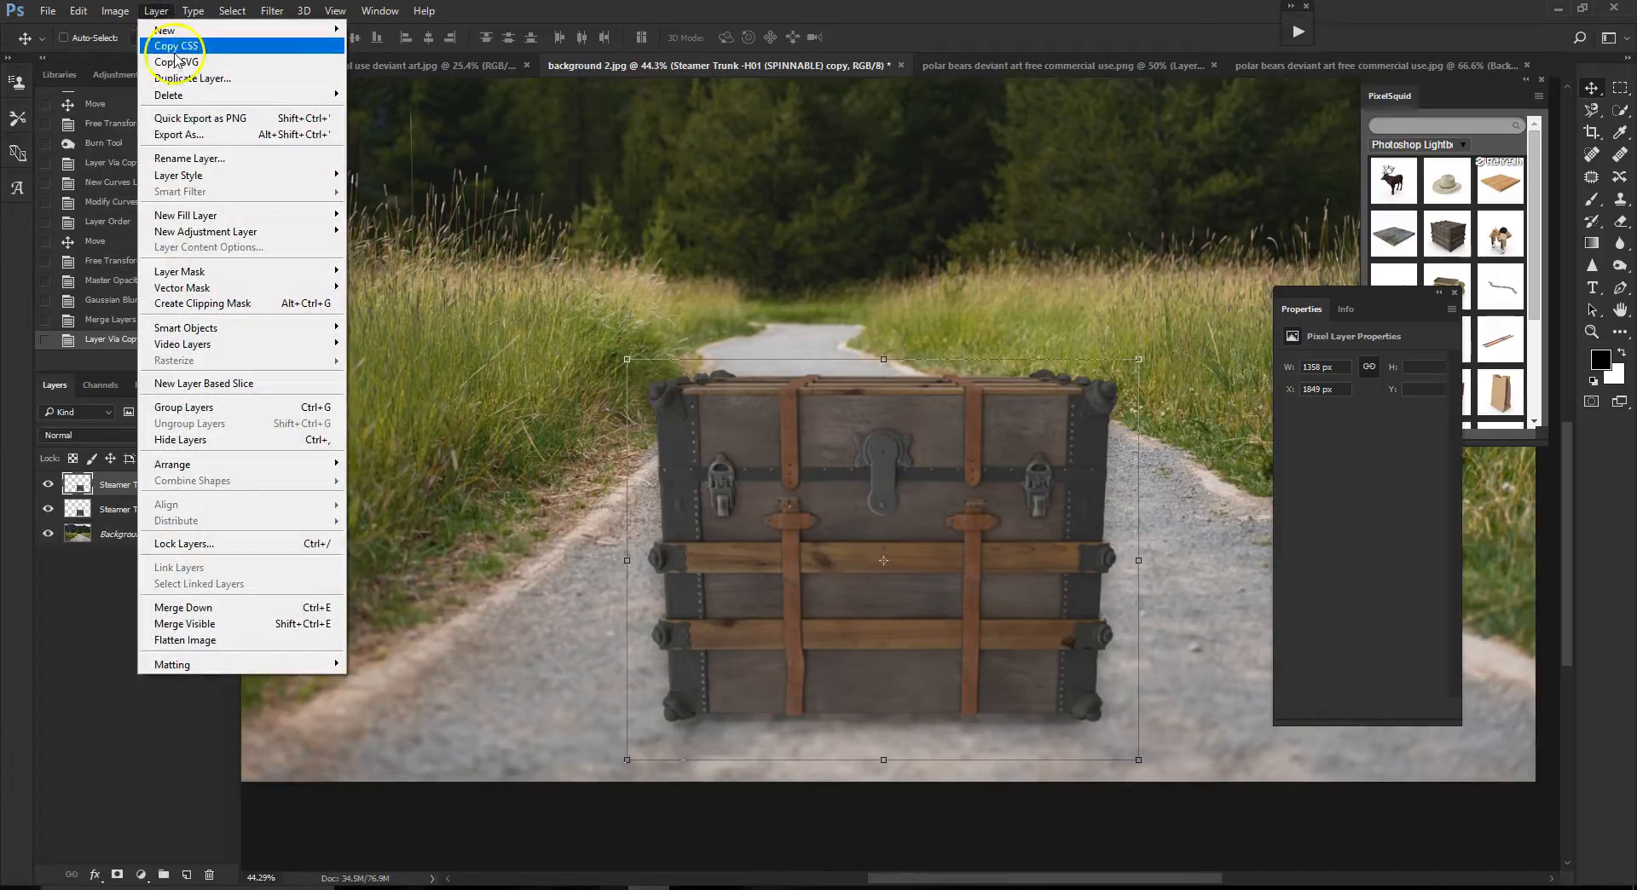
{"action": "mouse_move", "coordinate": [222, 243]}
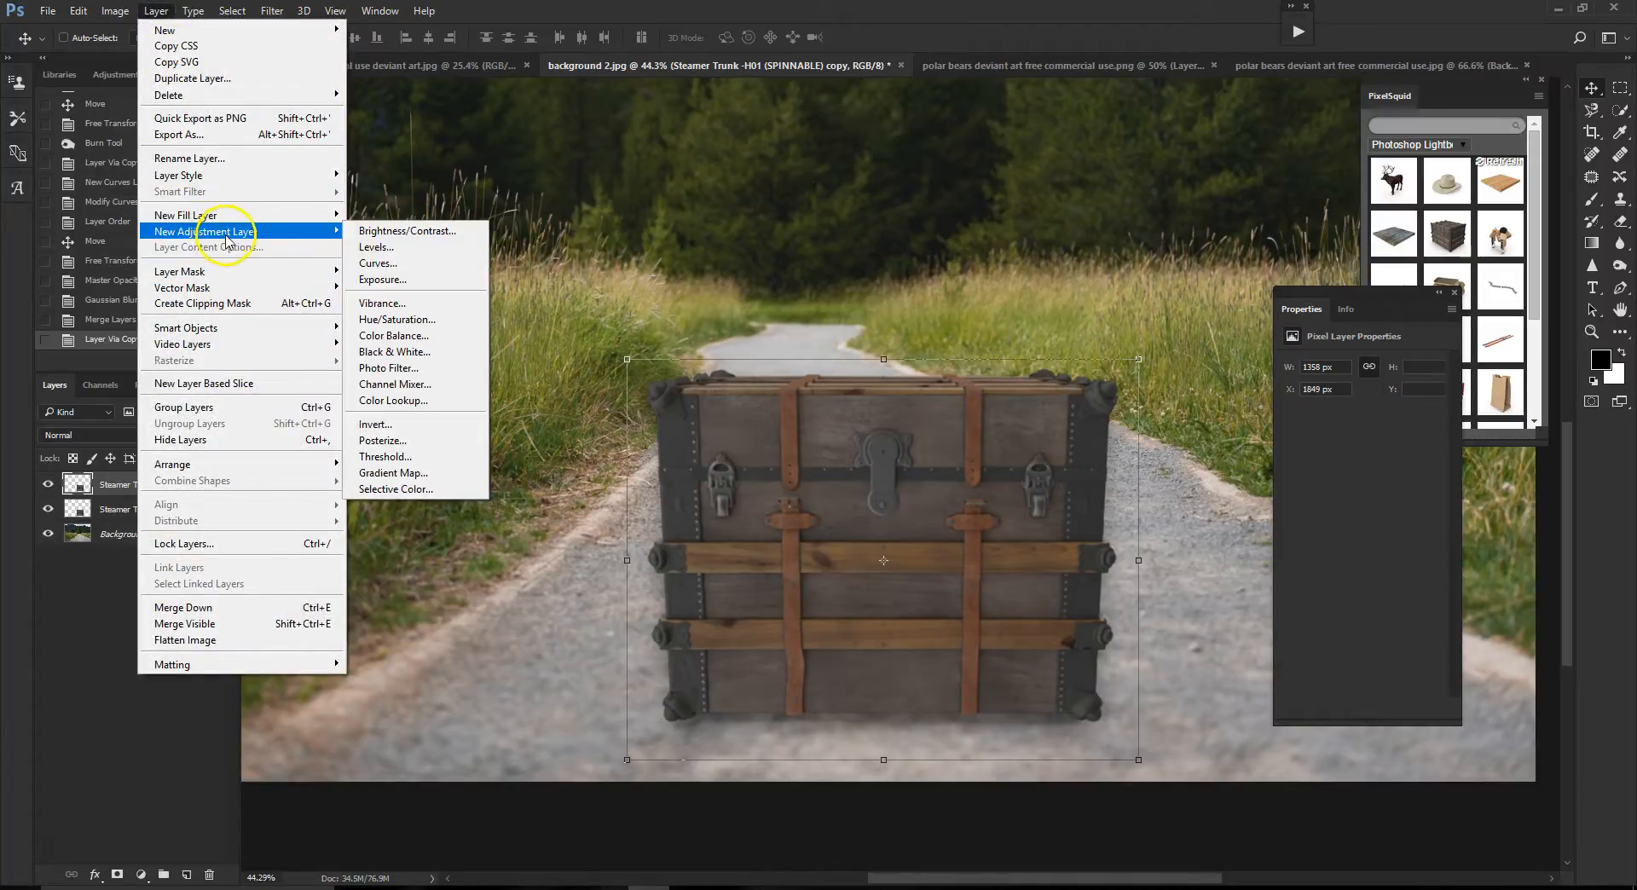
{"action": "left_click", "coordinate": [380, 264]}
{"action": "left_click", "coordinate": [1178, 527]}
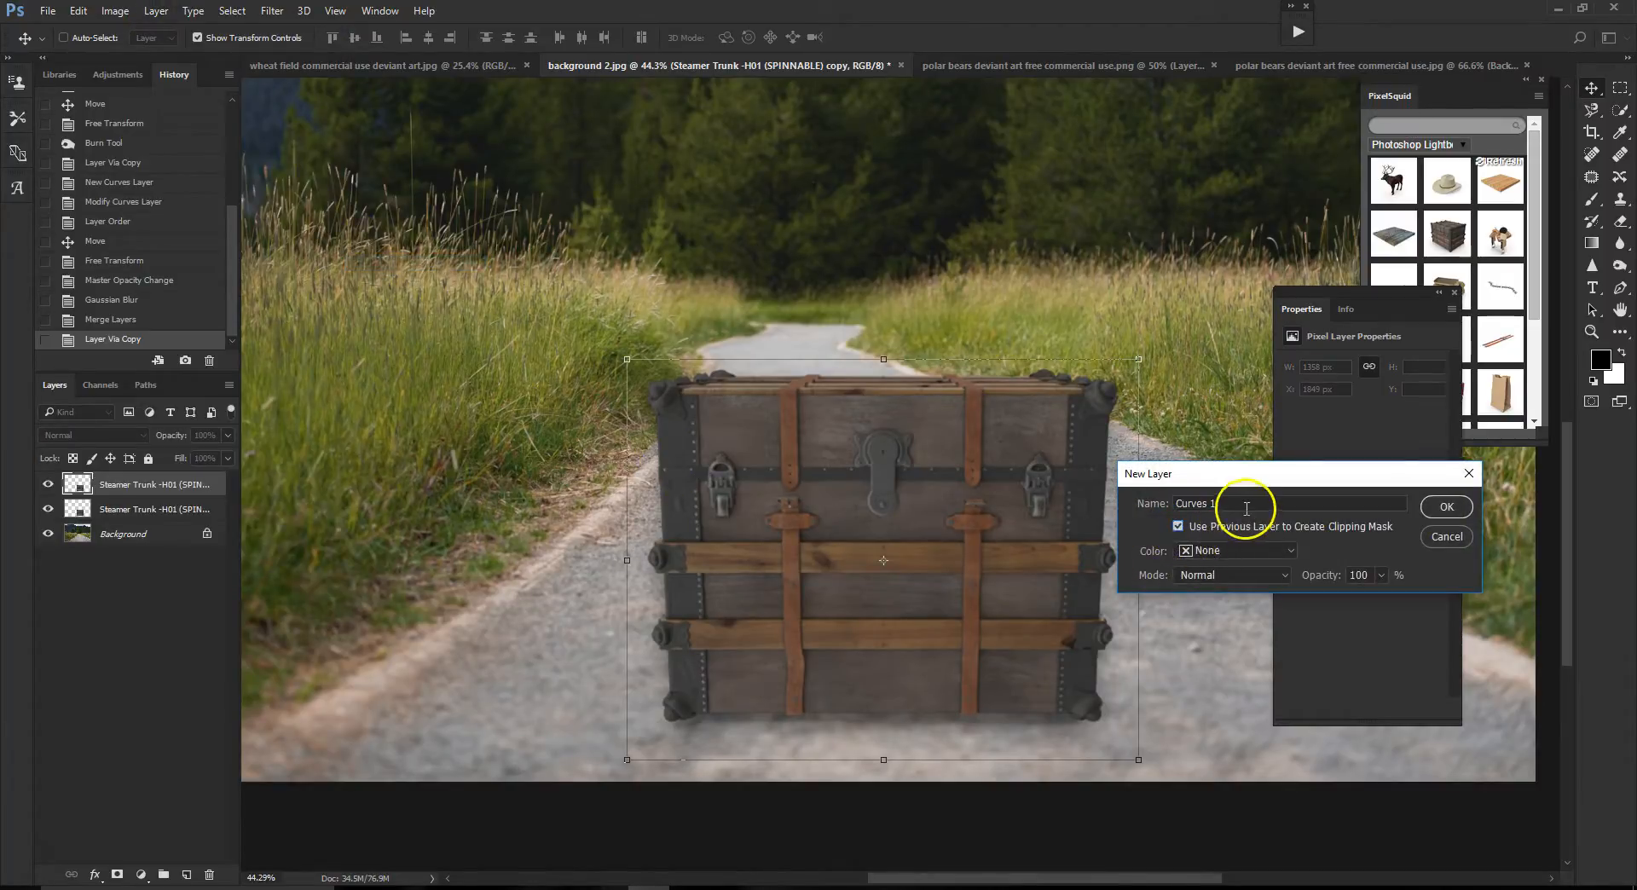
{"action": "type", "text": "shadow"}
{"action": "left_click", "coordinate": [1444, 507]}
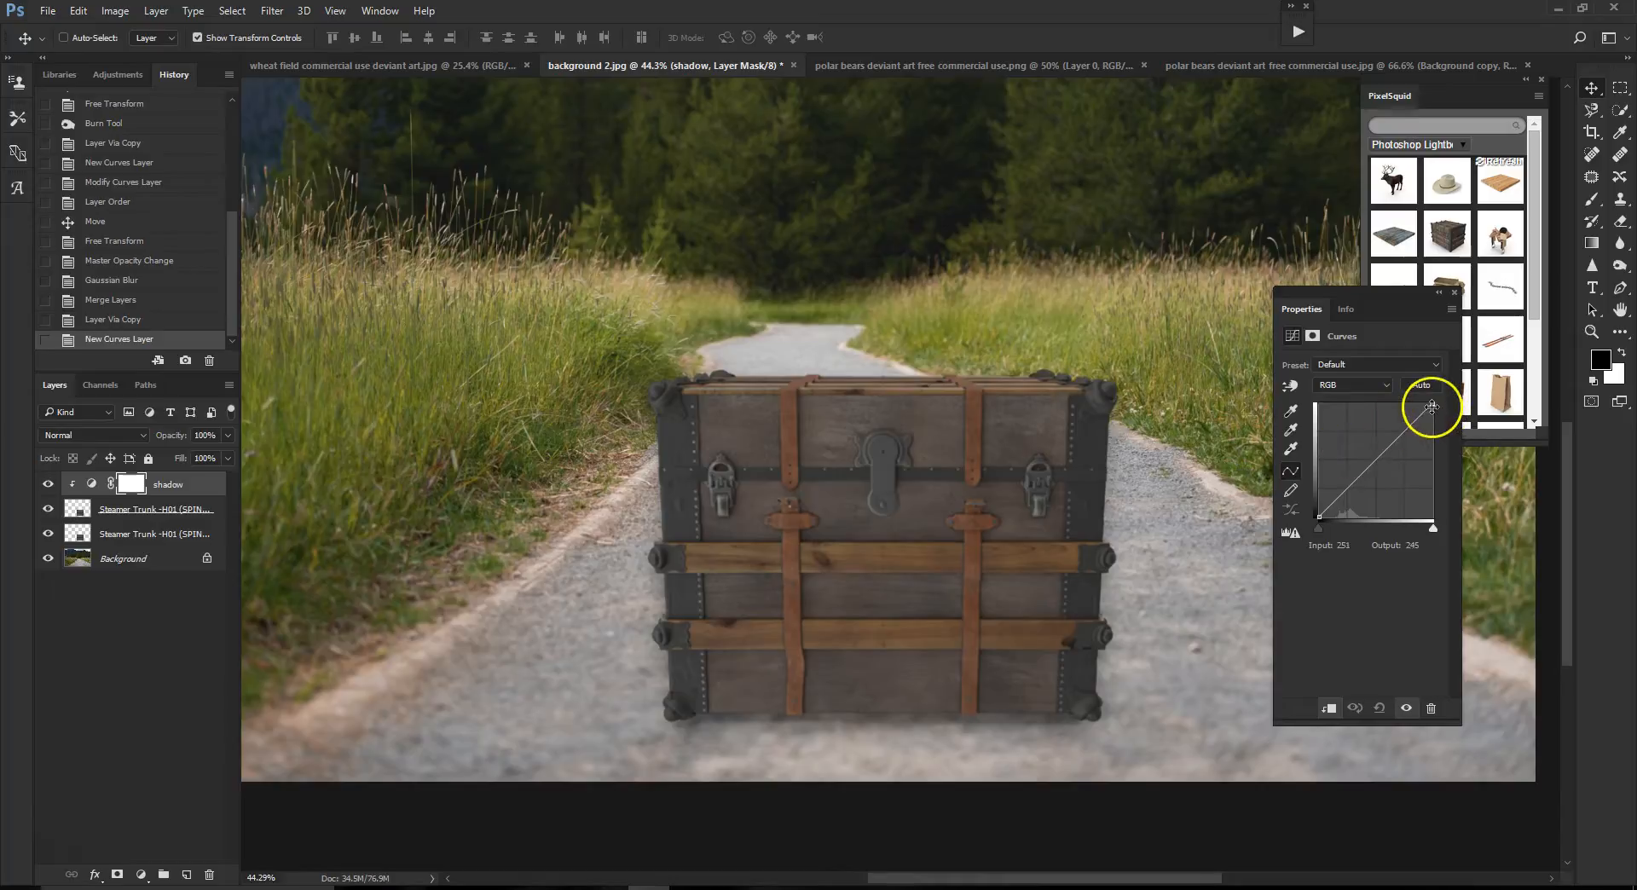
- Lower the curve's white point all the way to turn the duplicate black, and move the merged trunk layer above the shadow layer
{"action": "left_click_drag", "start_coordinate": [1431, 406], "coordinate": [1433, 555]}
{"action": "left_click", "coordinate": [1456, 292]}
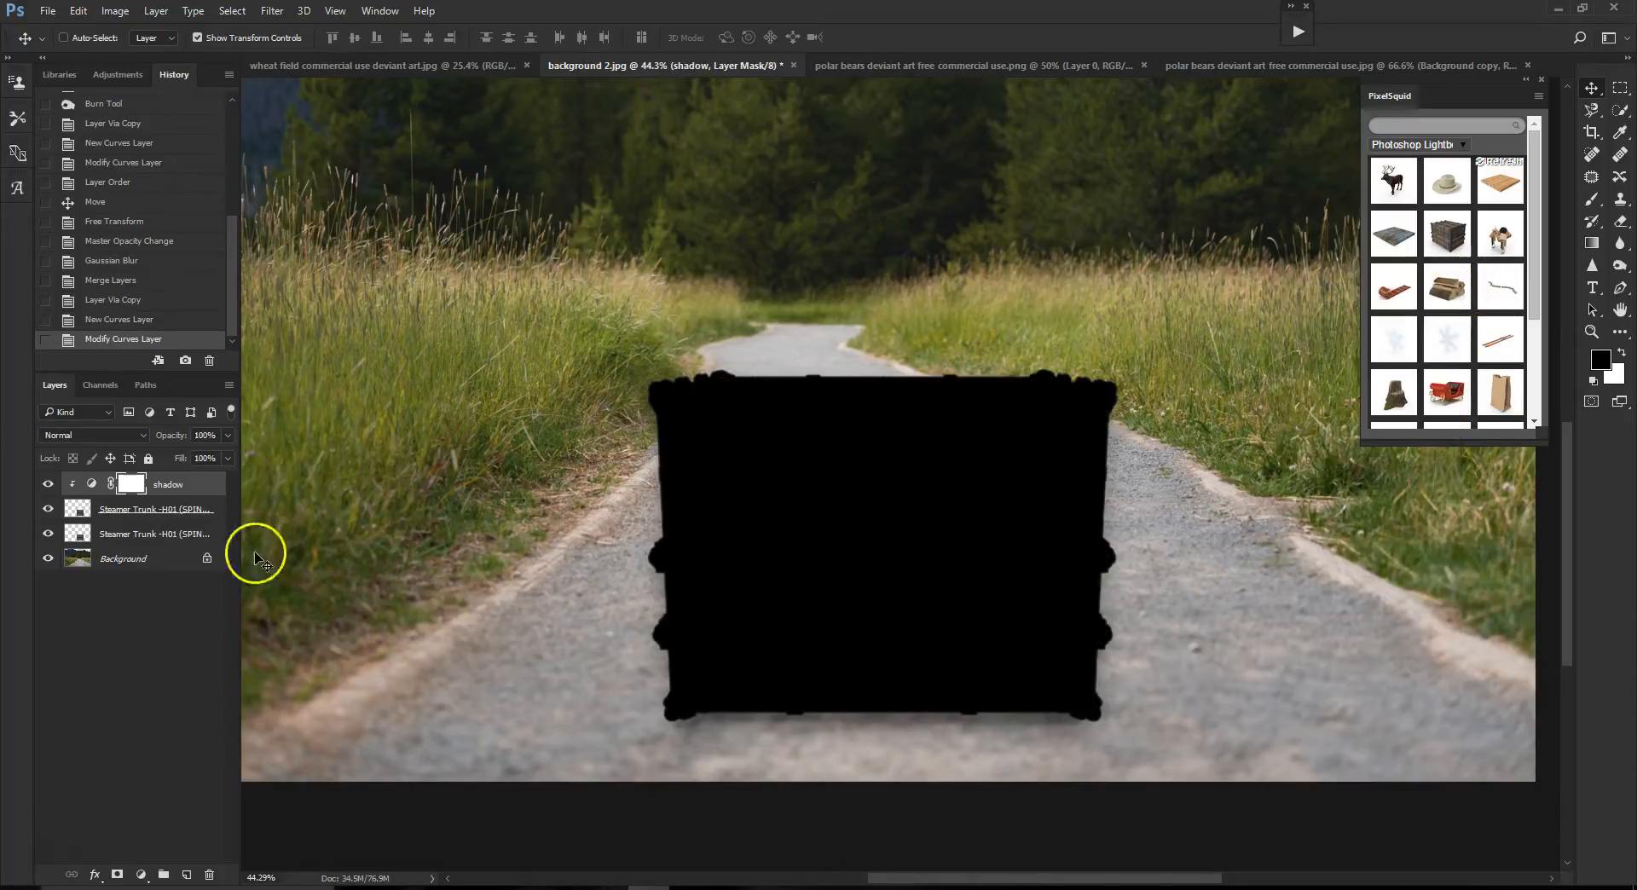
{"action": "left_click", "coordinate": [140, 539]}
{"action": "left_click_drag", "start_coordinate": [140, 541], "coordinate": [149, 477]}
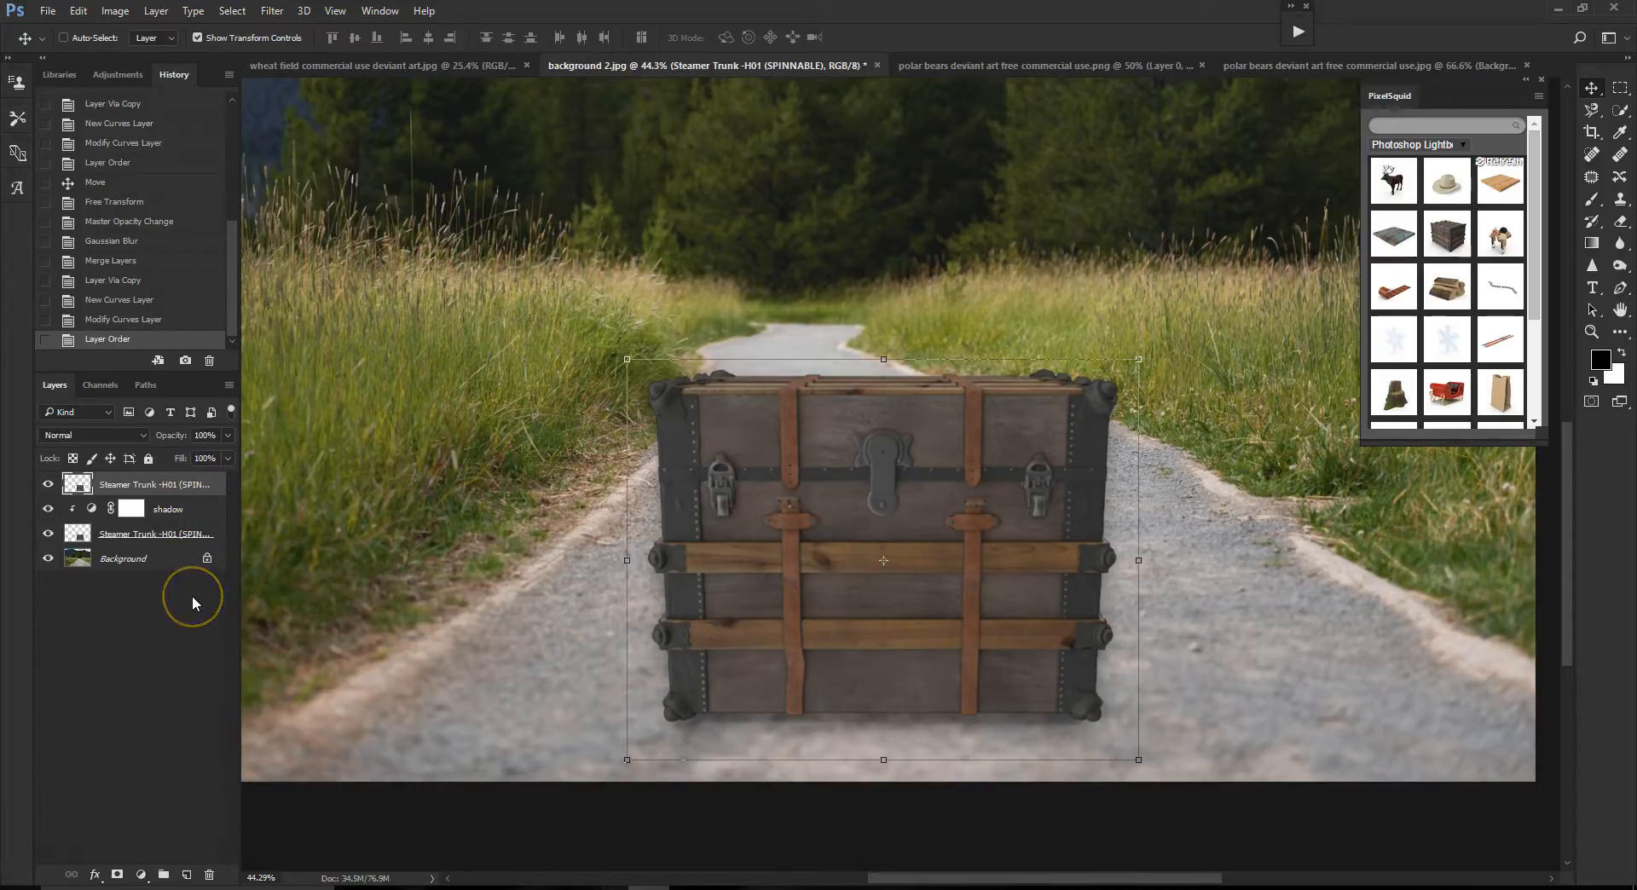
- Flip the black trunk copy vertically to -74.41% height with Free Transform and place it against the trunk's base
{"action": "left_click", "coordinate": [81, 536]}
{"action": "mouse_move", "coordinate": [1002, 549]}
{"action": "left_mouse_down"}
{"action": "mouse_move", "coordinate": [987, 555]}
{"action": "mouse_move", "coordinate": [1002, 577]}
{"action": "left_mouse_up"}
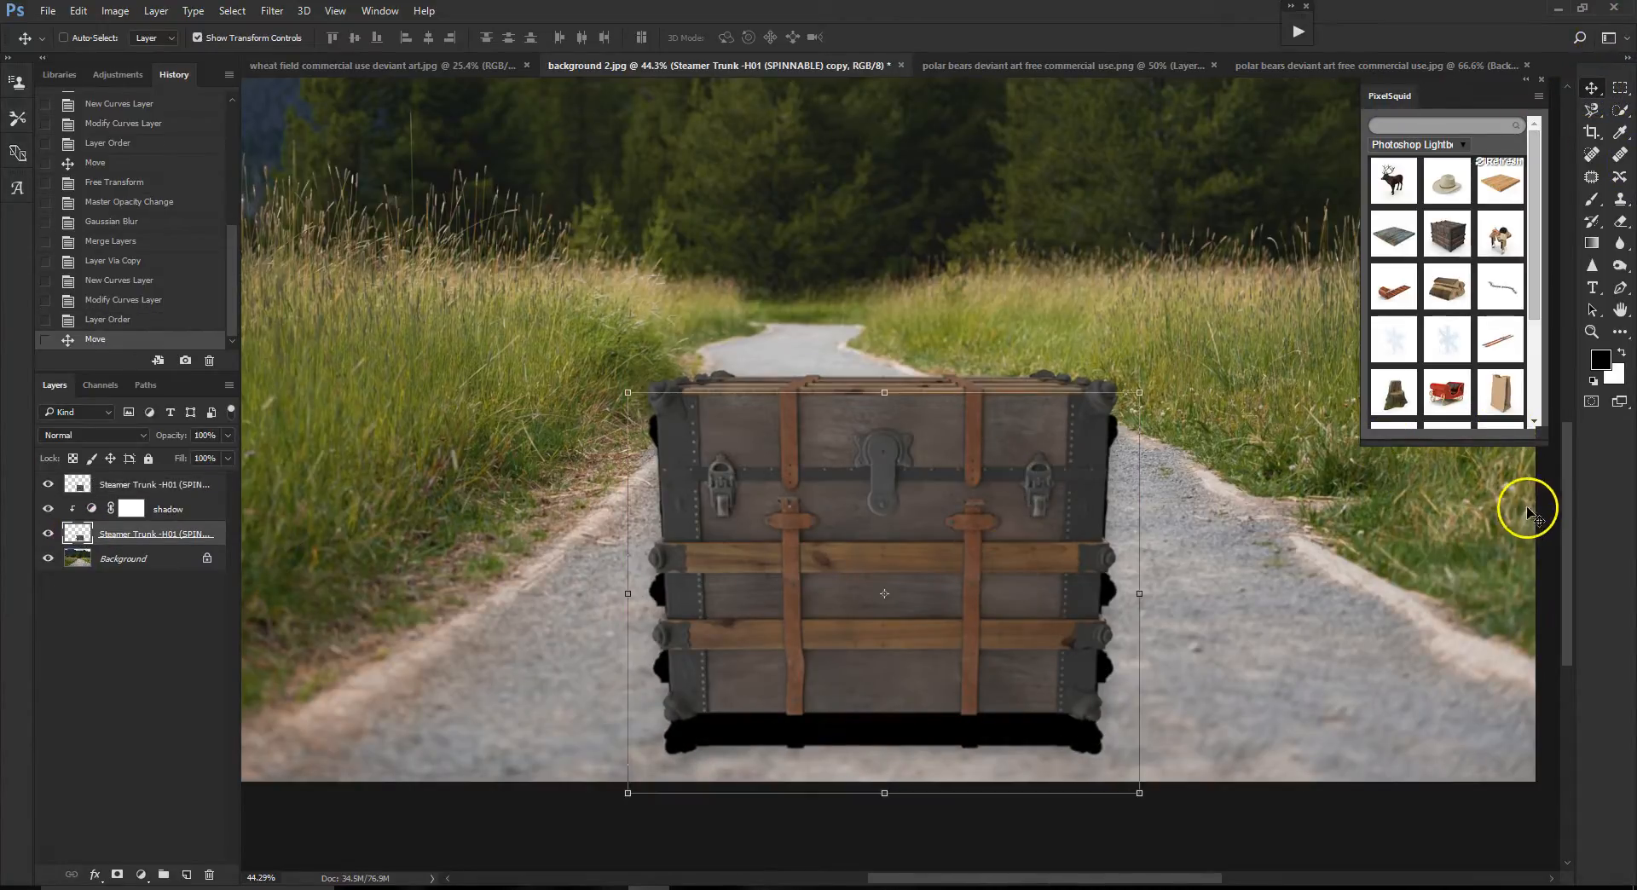
{"action": "scroll", "coordinate": [1524, 503], "scroll_direction": "down", "scroll_amount": 1}
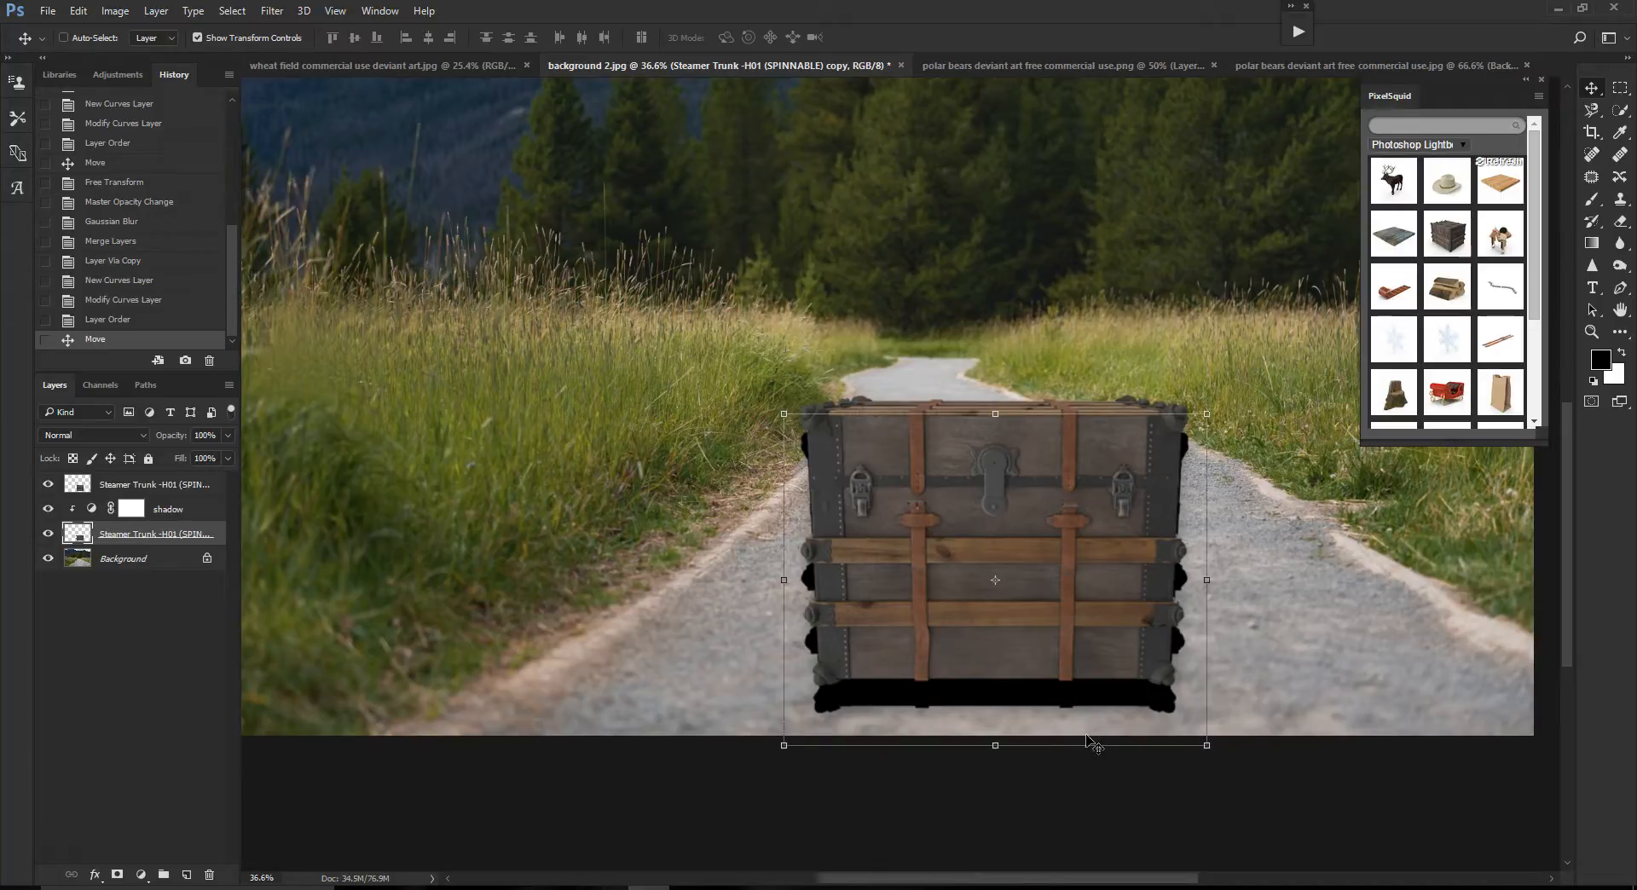
{"action": "left_click", "coordinate": [119, 17]}
{"action": "mouse_move", "coordinate": [89, 16]}
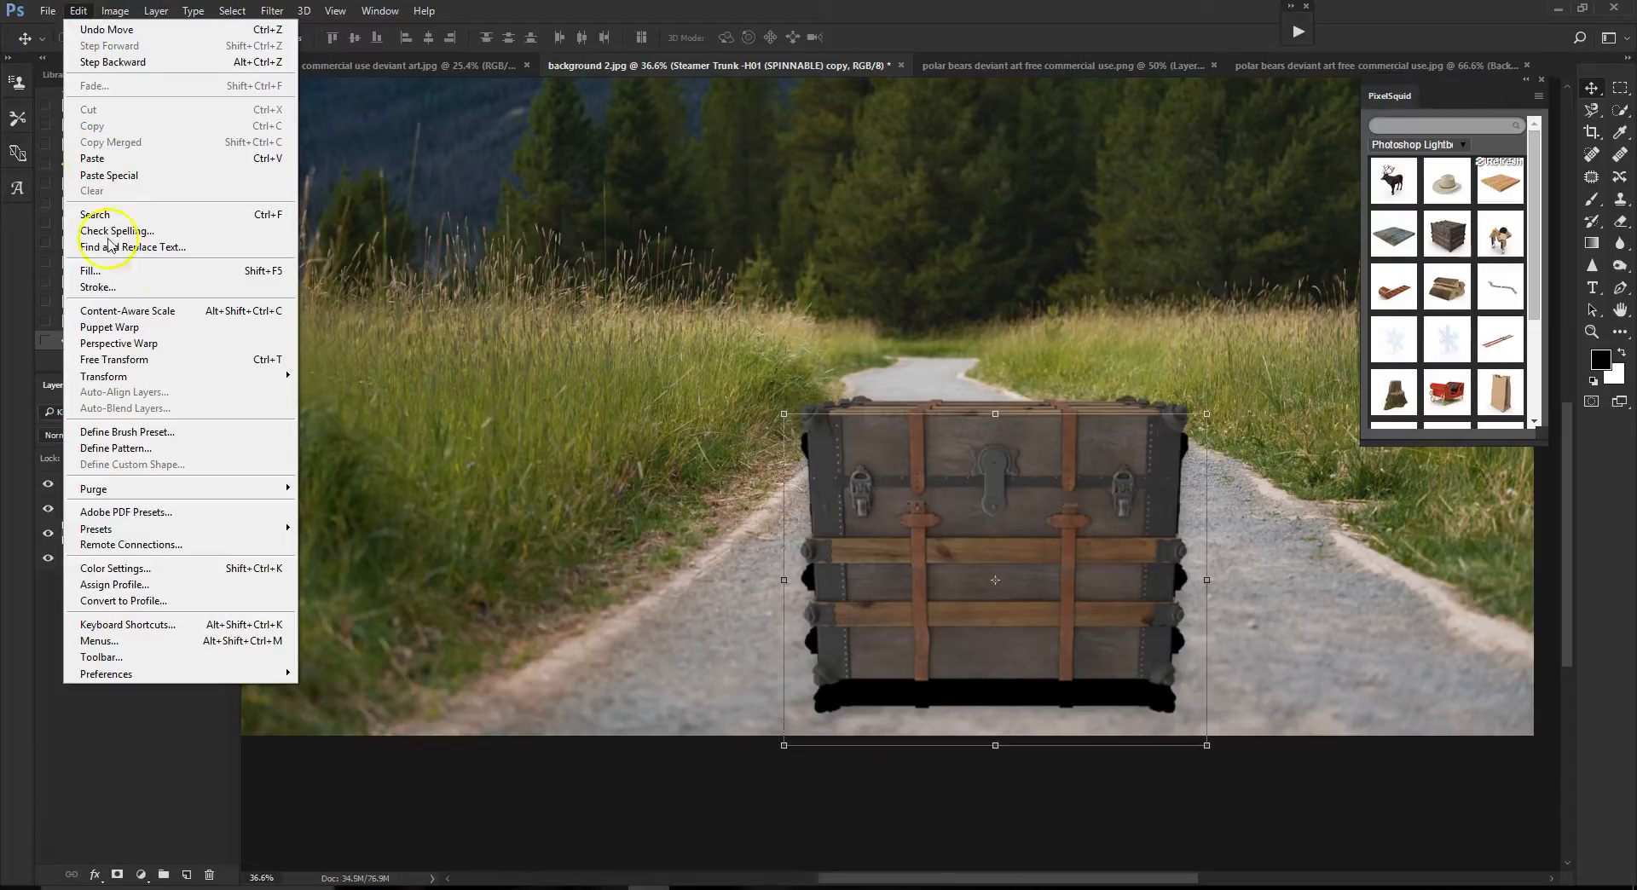
{"action": "left_click", "coordinate": [148, 359]}
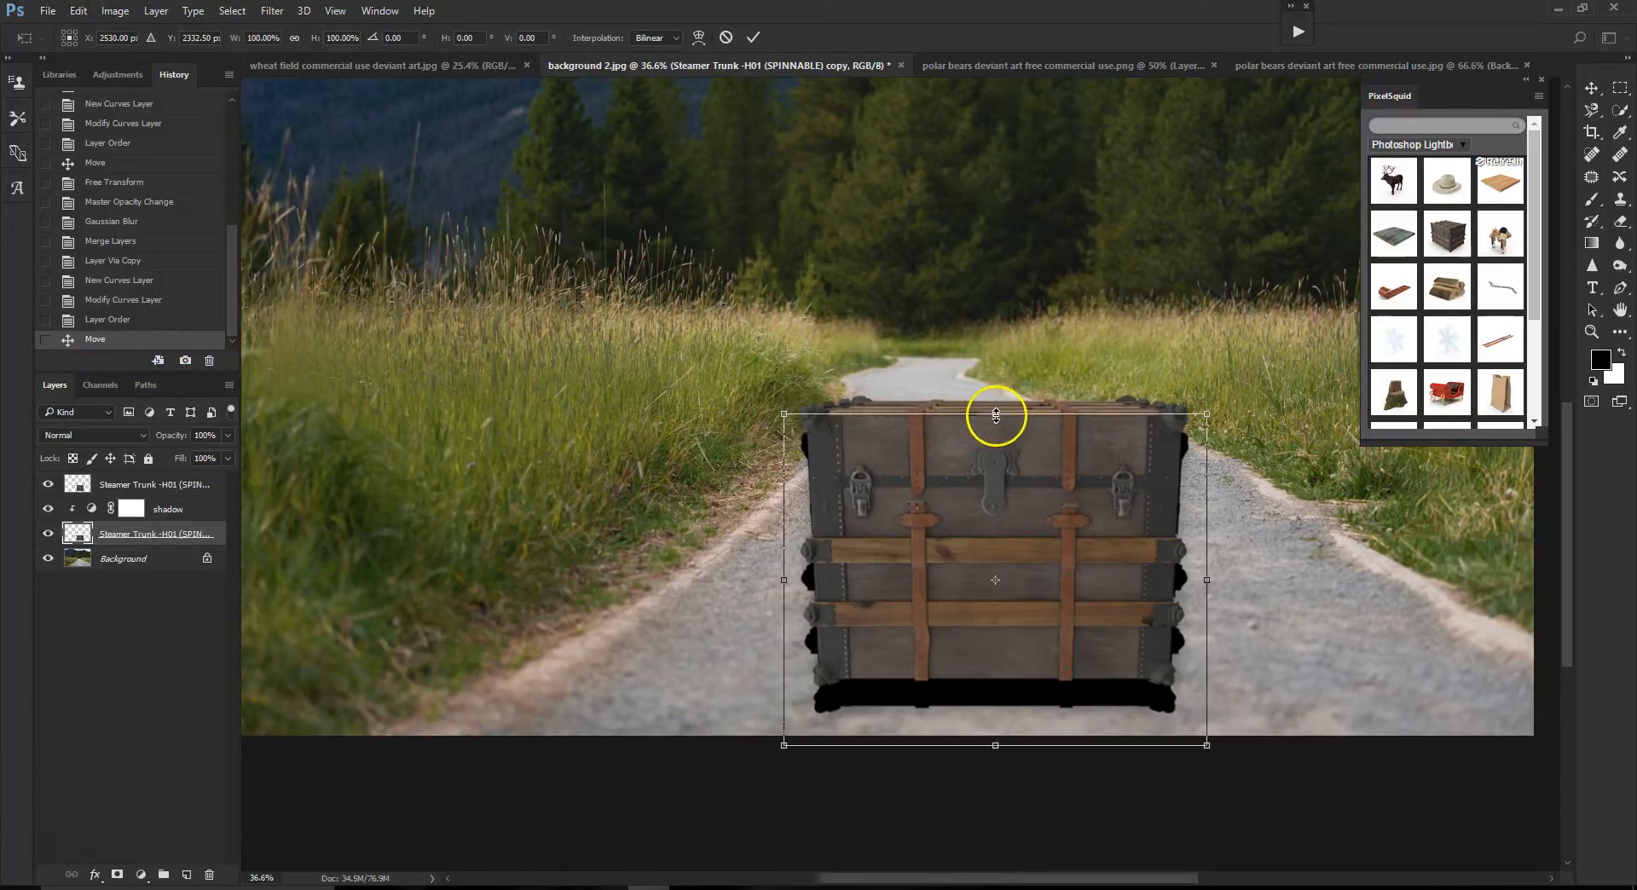
{"action": "left_click_drag", "start_coordinate": [999, 429], "coordinate": [1038, 807]}
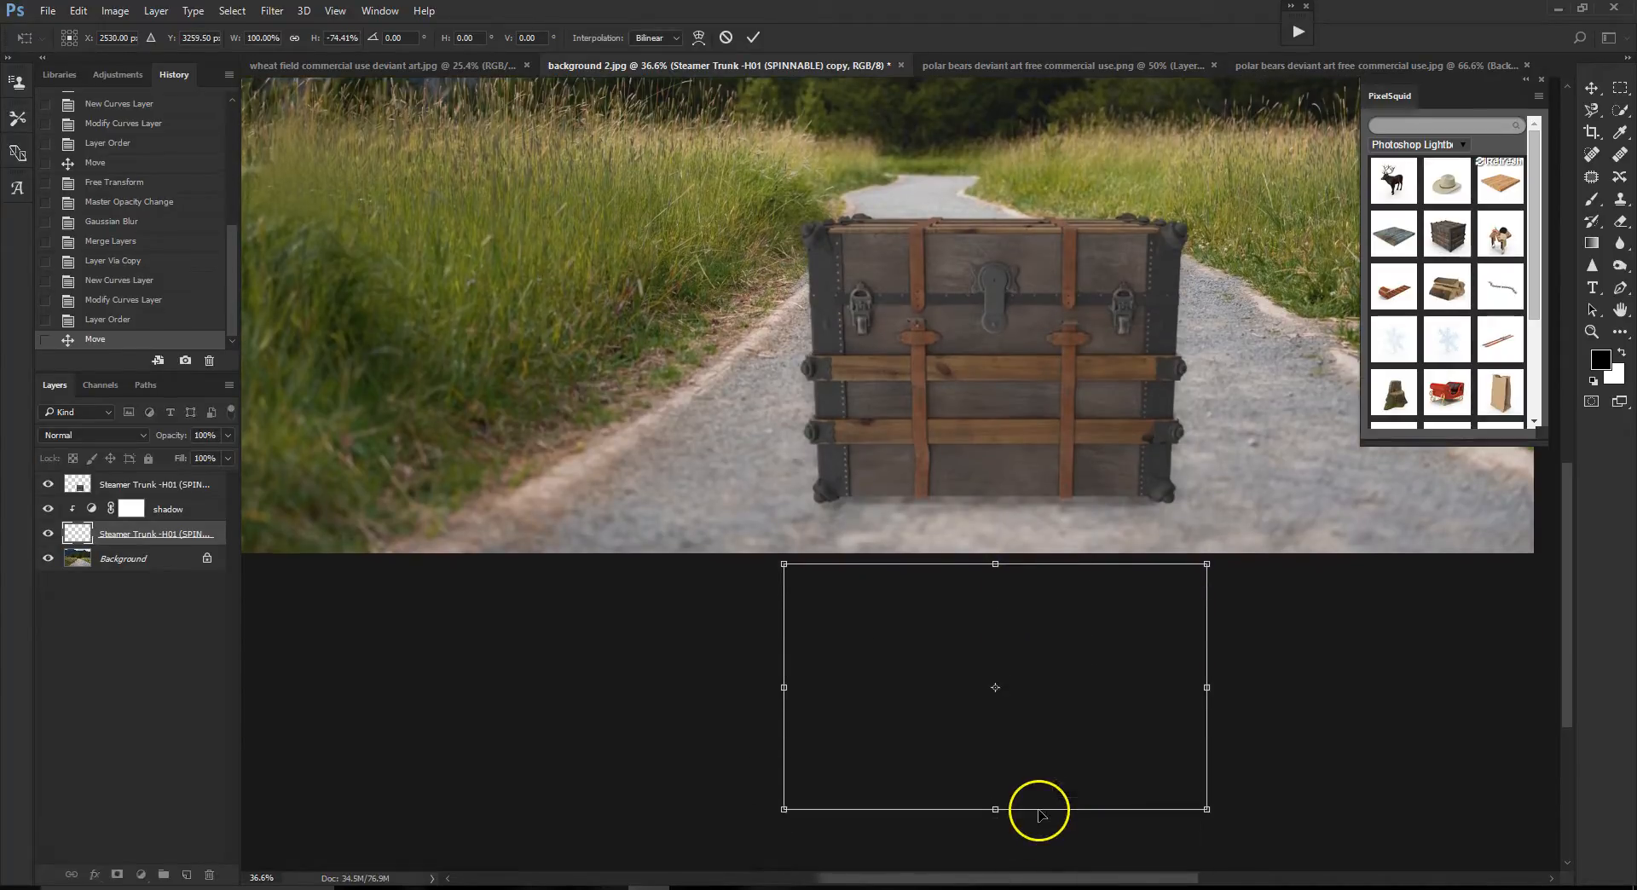
{"action": "left_click_drag", "start_coordinate": [1023, 687], "coordinate": [1026, 594]}
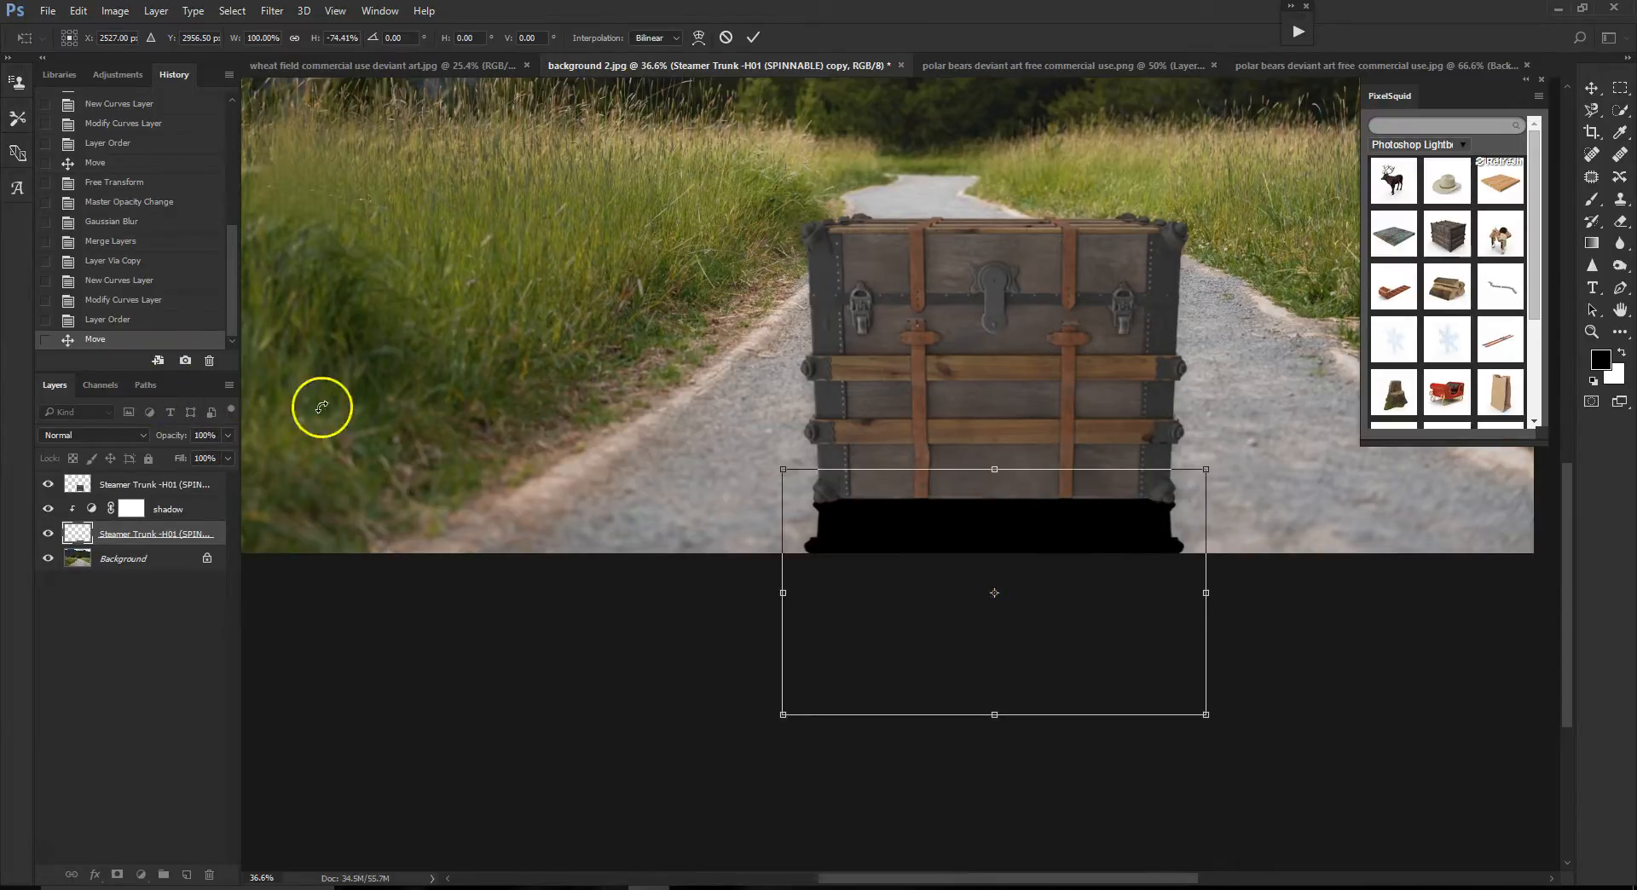
{"action": "left_click", "coordinate": [758, 46]}
- Reduce the flipped black copy's opacity to 14% and rotate it 4.36° at the trunk's base
{"action": "left_click", "coordinate": [228, 435]}
{"action": "left_click_drag", "start_coordinate": [227, 452], "coordinate": [167, 463]}
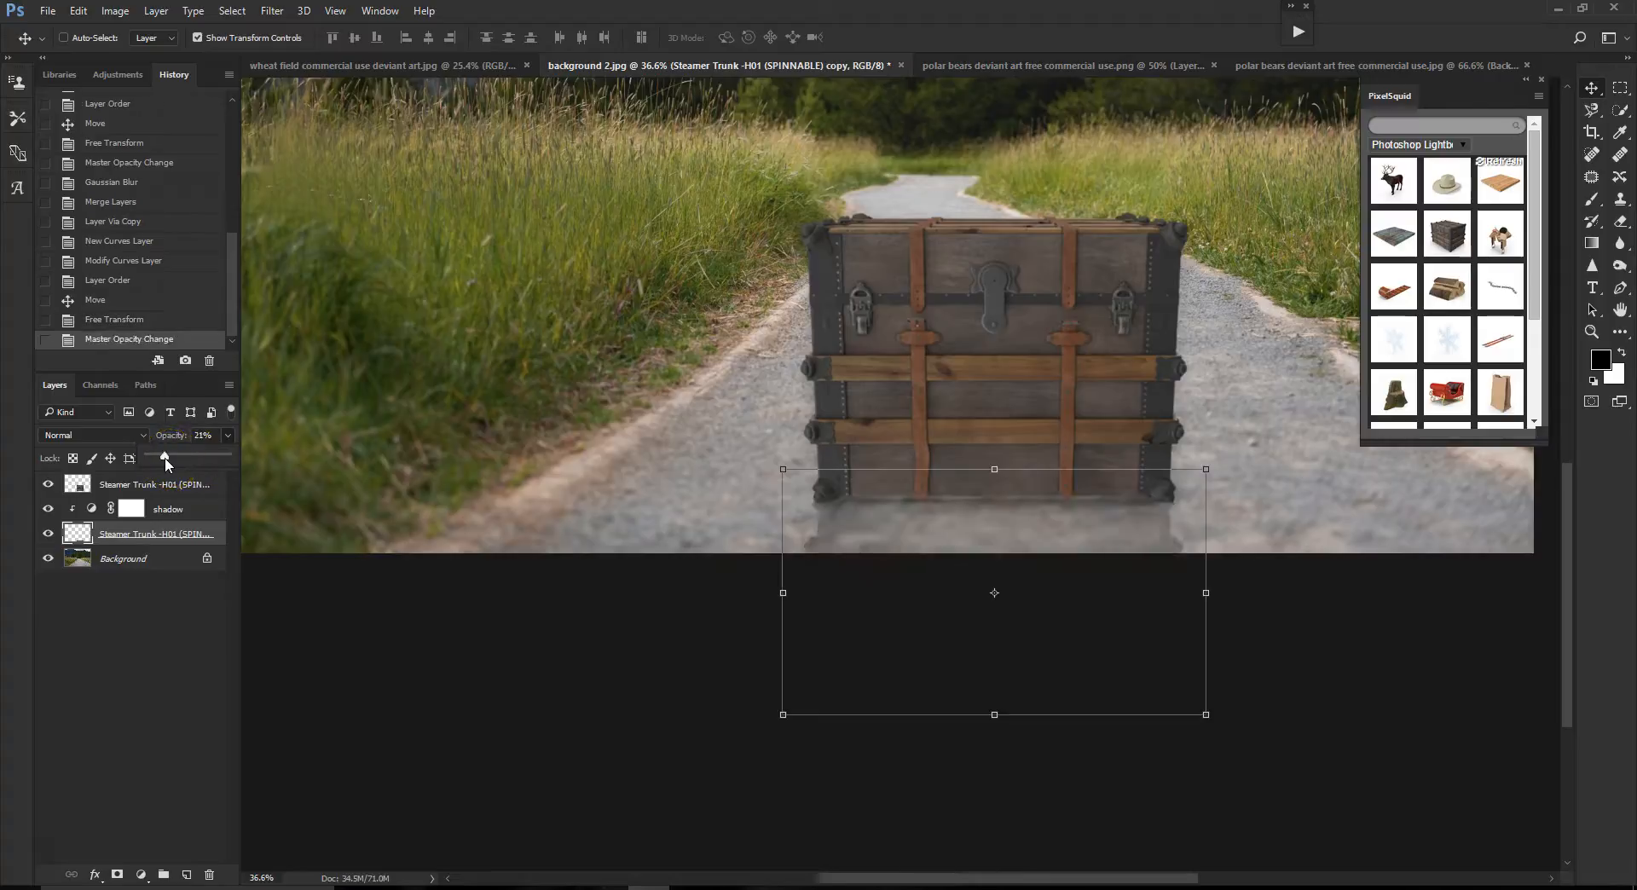
{"action": "left_click_drag", "start_coordinate": [848, 466], "coordinate": [866, 501]}
{"action": "left_click_drag", "start_coordinate": [1206, 493], "coordinate": [1121, 529]}
{"action": "left_click", "coordinate": [270, 11]}
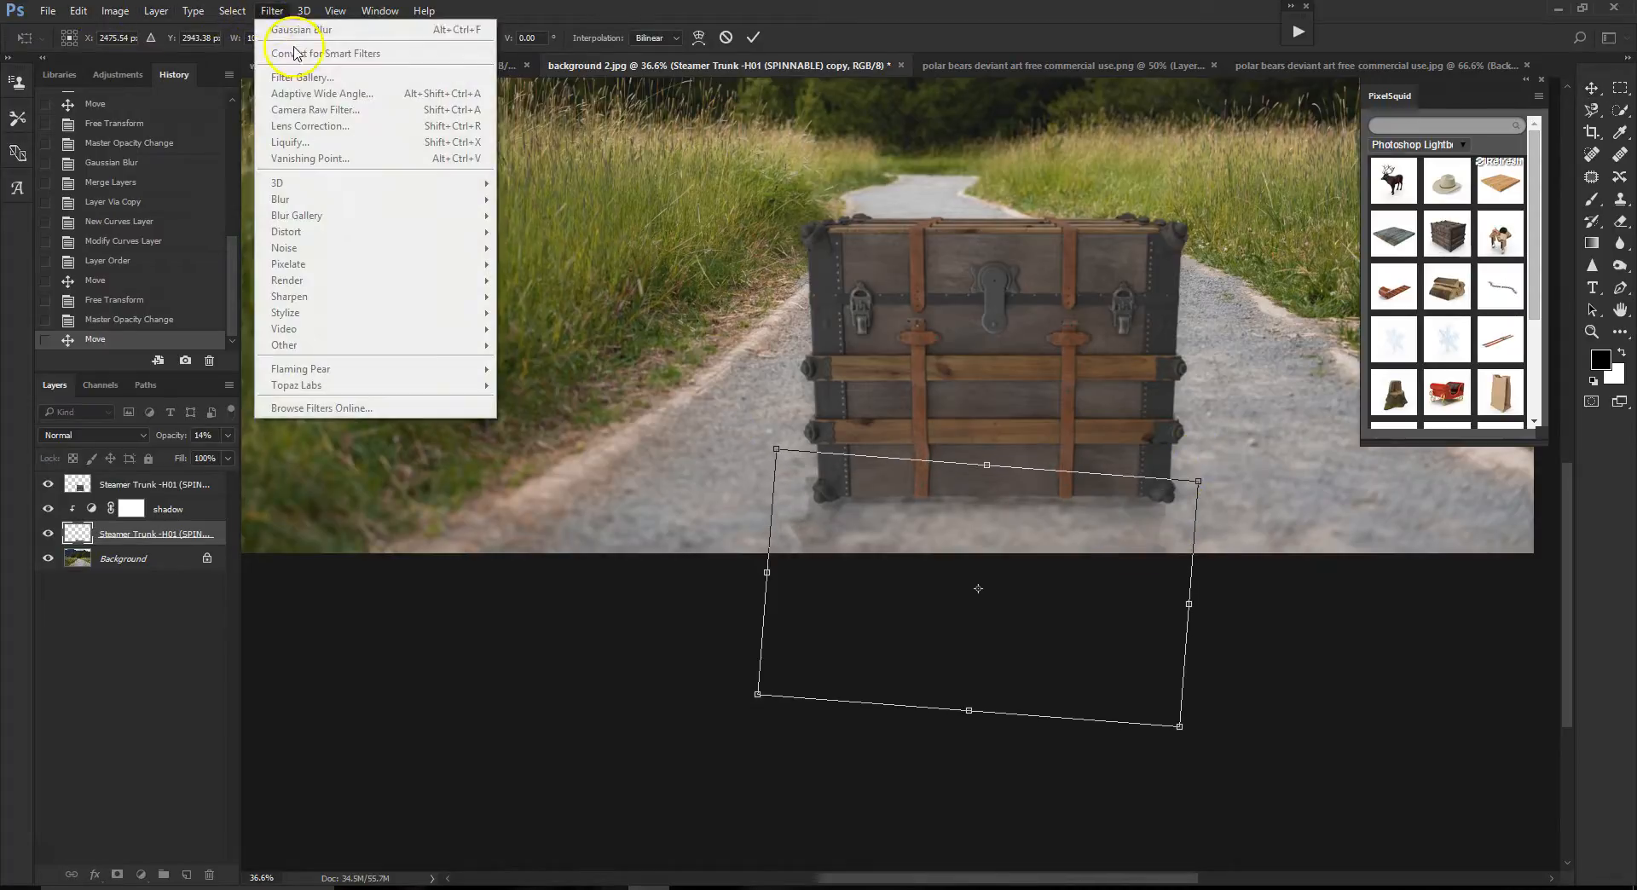
{"action": "left_click", "coordinate": [754, 38]}
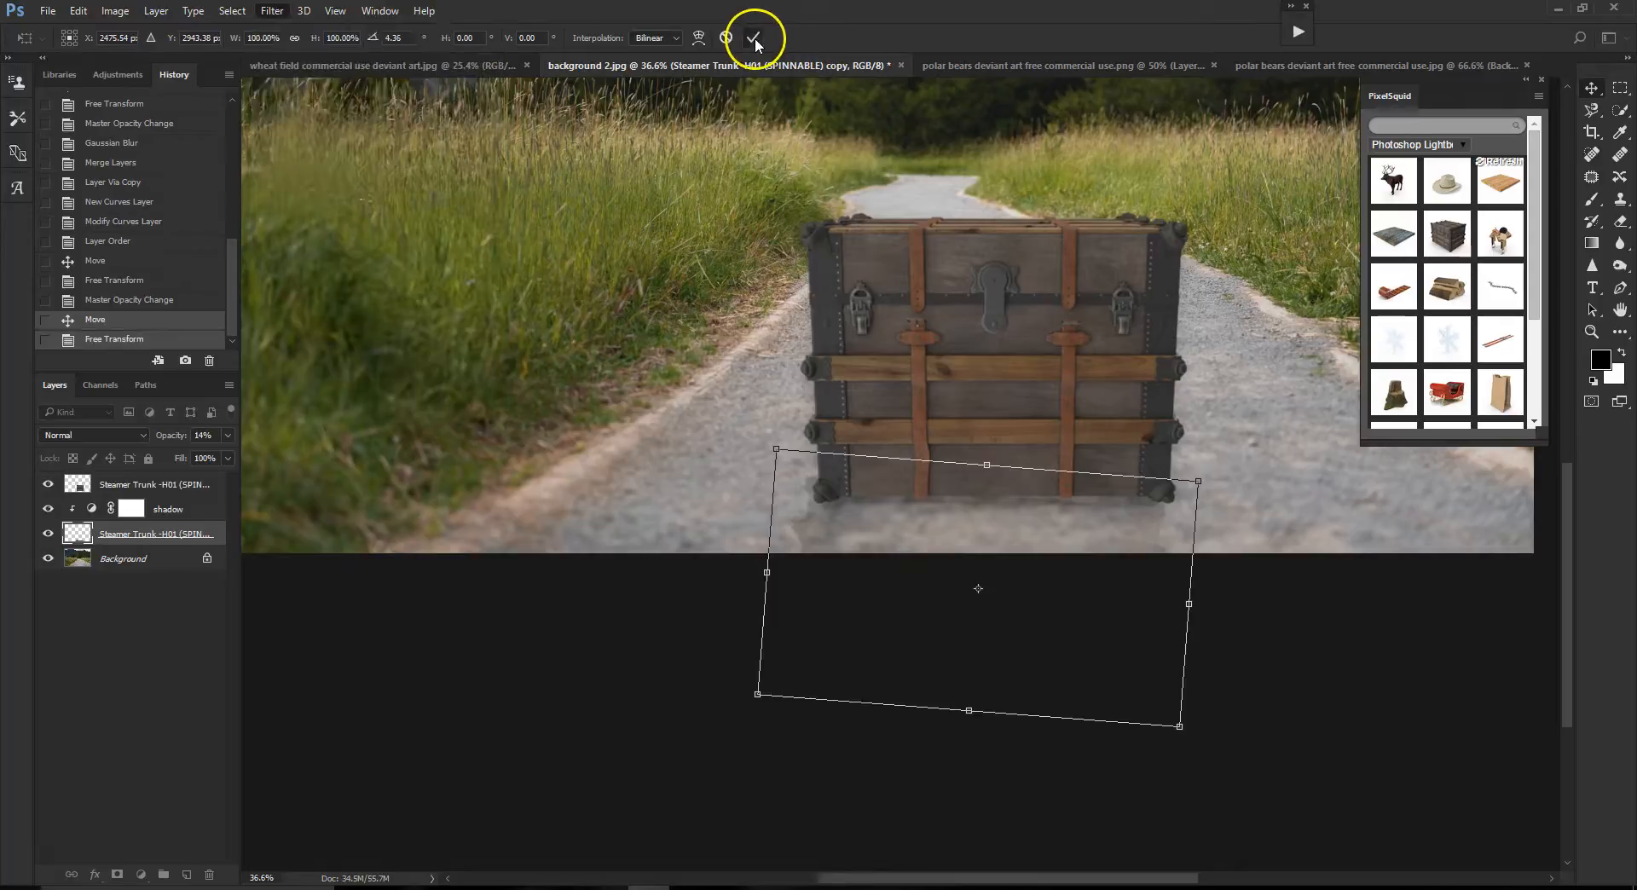
- Apply a Gaussian Blur with a radius of 5.4 pixels to the faint black copy
{"action": "left_click", "coordinate": [273, 12]}
{"action": "mouse_move", "coordinate": [324, 199]}
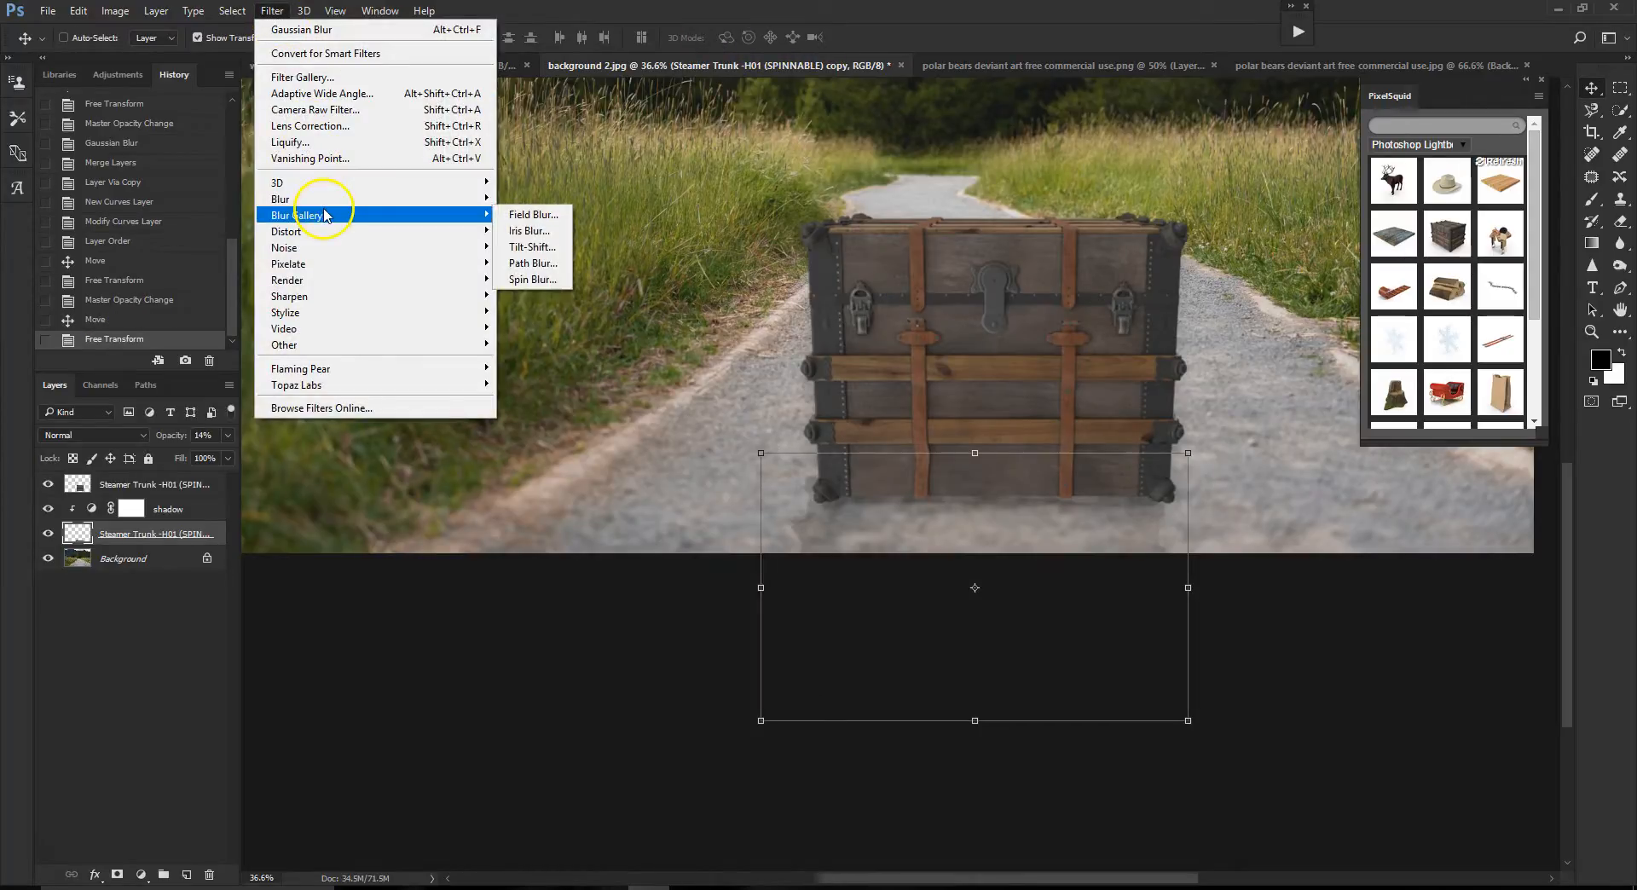
{"action": "left_click", "coordinate": [543, 263]}
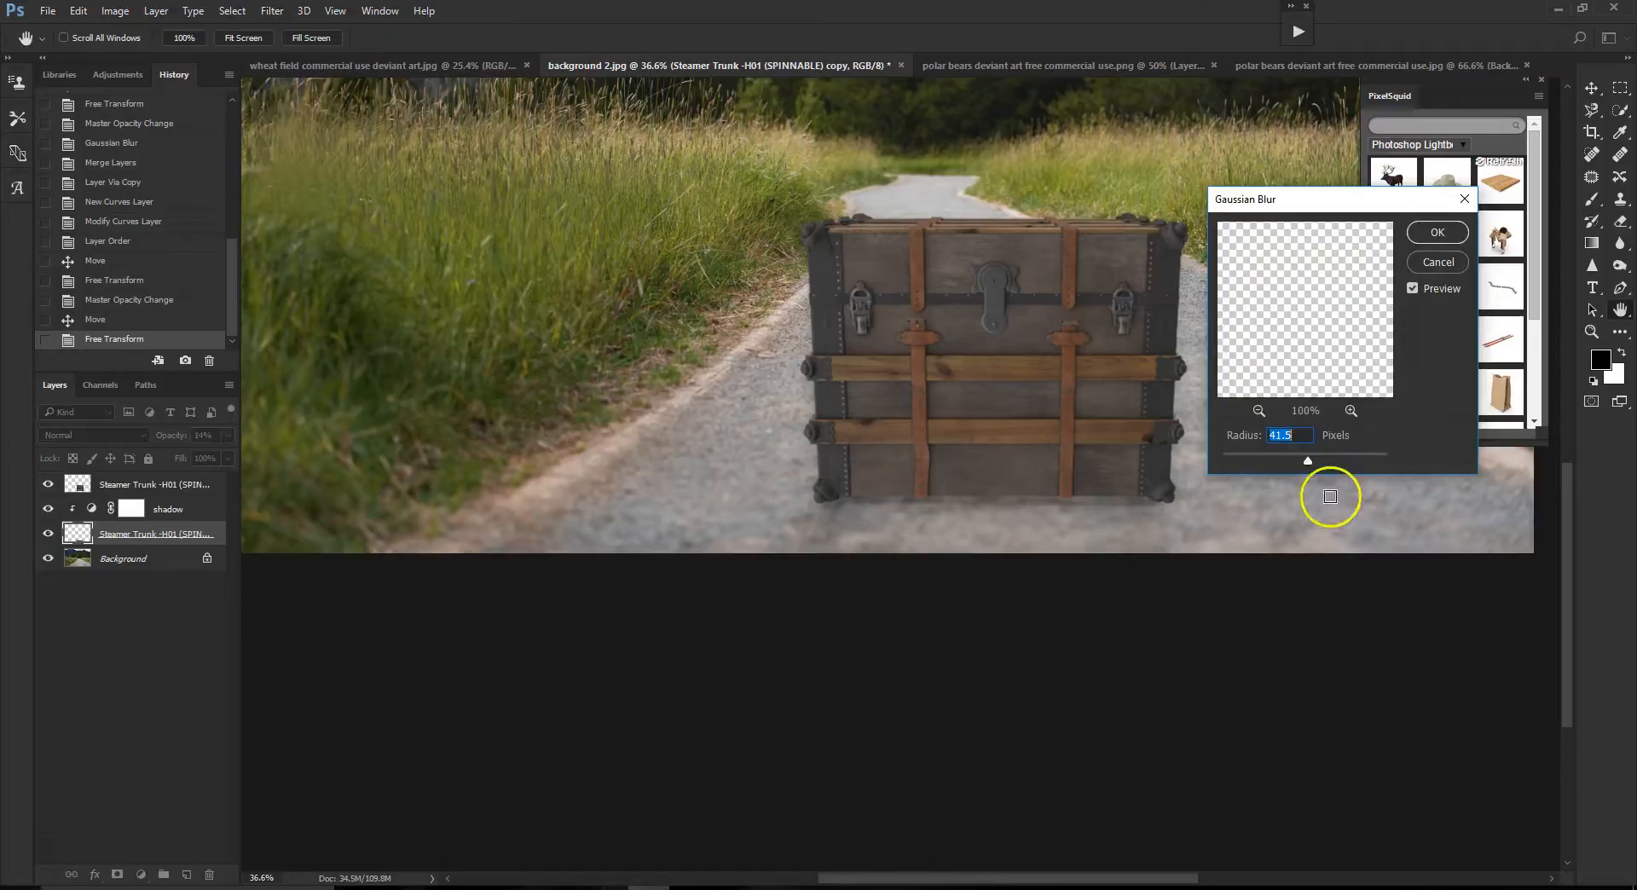
{"action": "left_click_drag", "start_coordinate": [1300, 462], "coordinate": [1278, 462]}
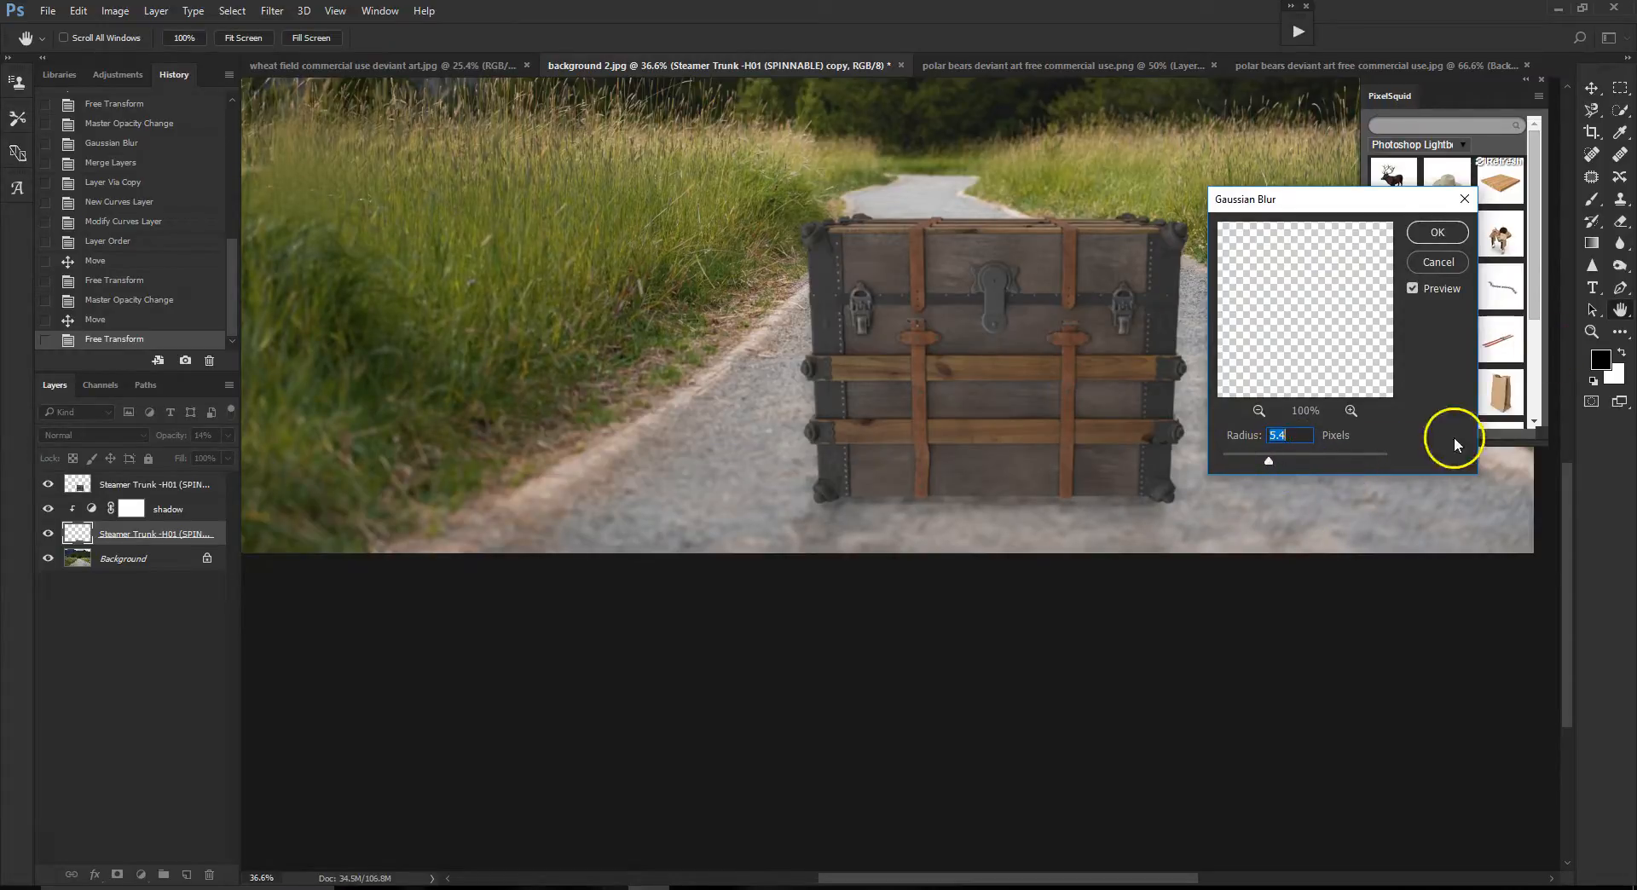
{"action": "left_click", "coordinate": [1426, 230]}
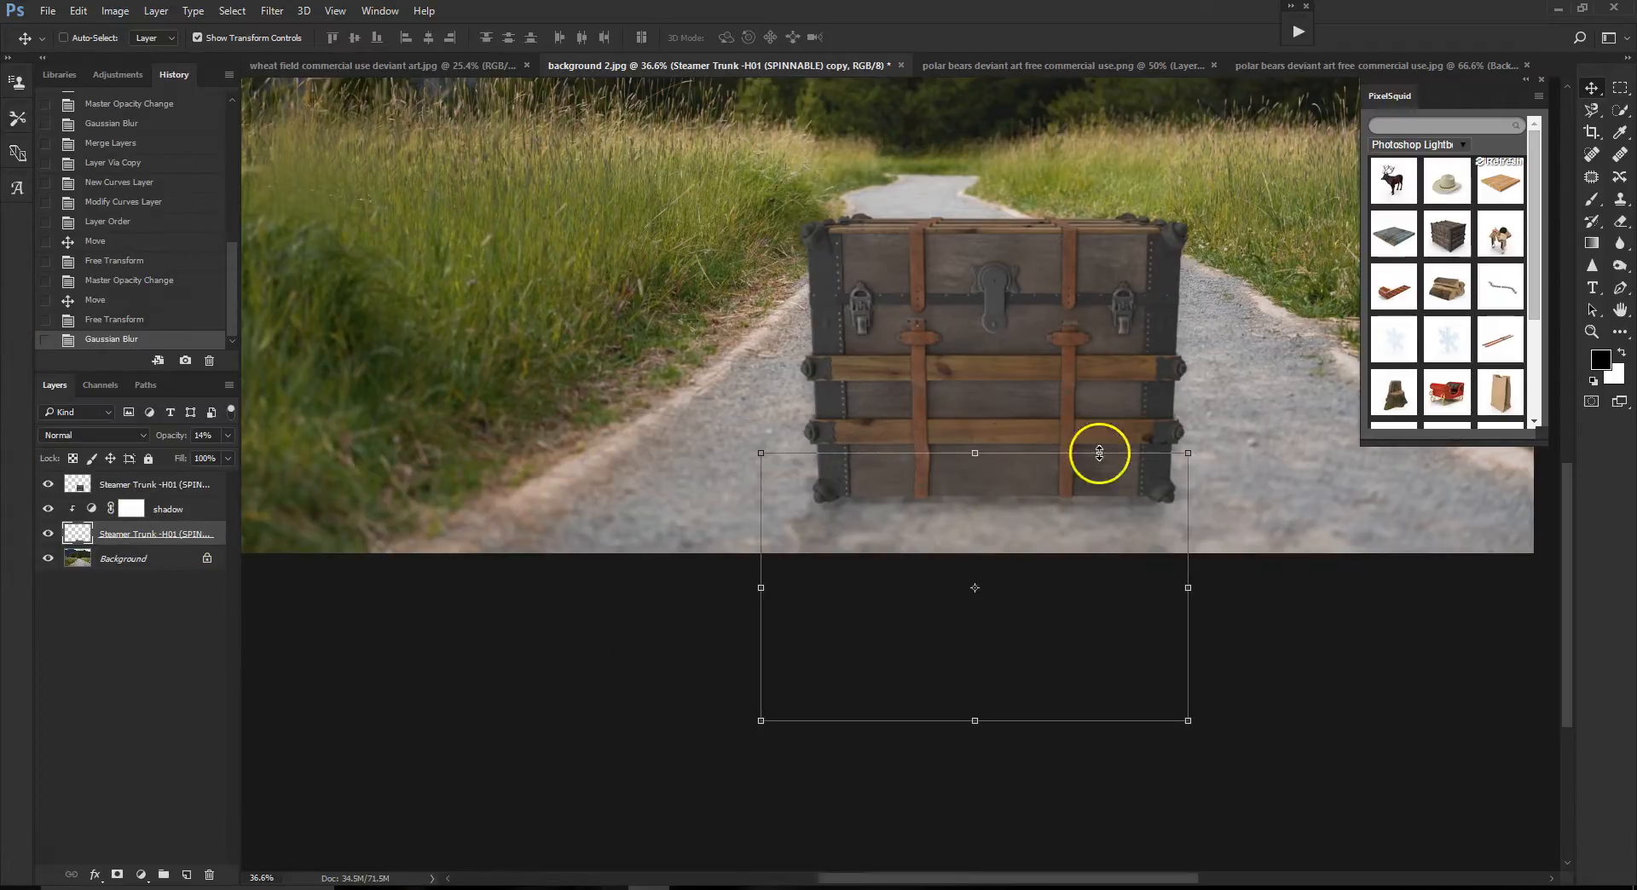
- Move the blurred shadow copy behind the trunk's left side and rotate it to 57.37° so it falls across the path
{"action": "mouse_move", "coordinate": [1030, 522]}
{"action": "left_mouse_down"}
{"action": "mouse_move", "coordinate": [870, 497]}
{"action": "mouse_move", "coordinate": [1052, 515]}
{"action": "mouse_move", "coordinate": [1040, 525]}
{"action": "left_mouse_up"}
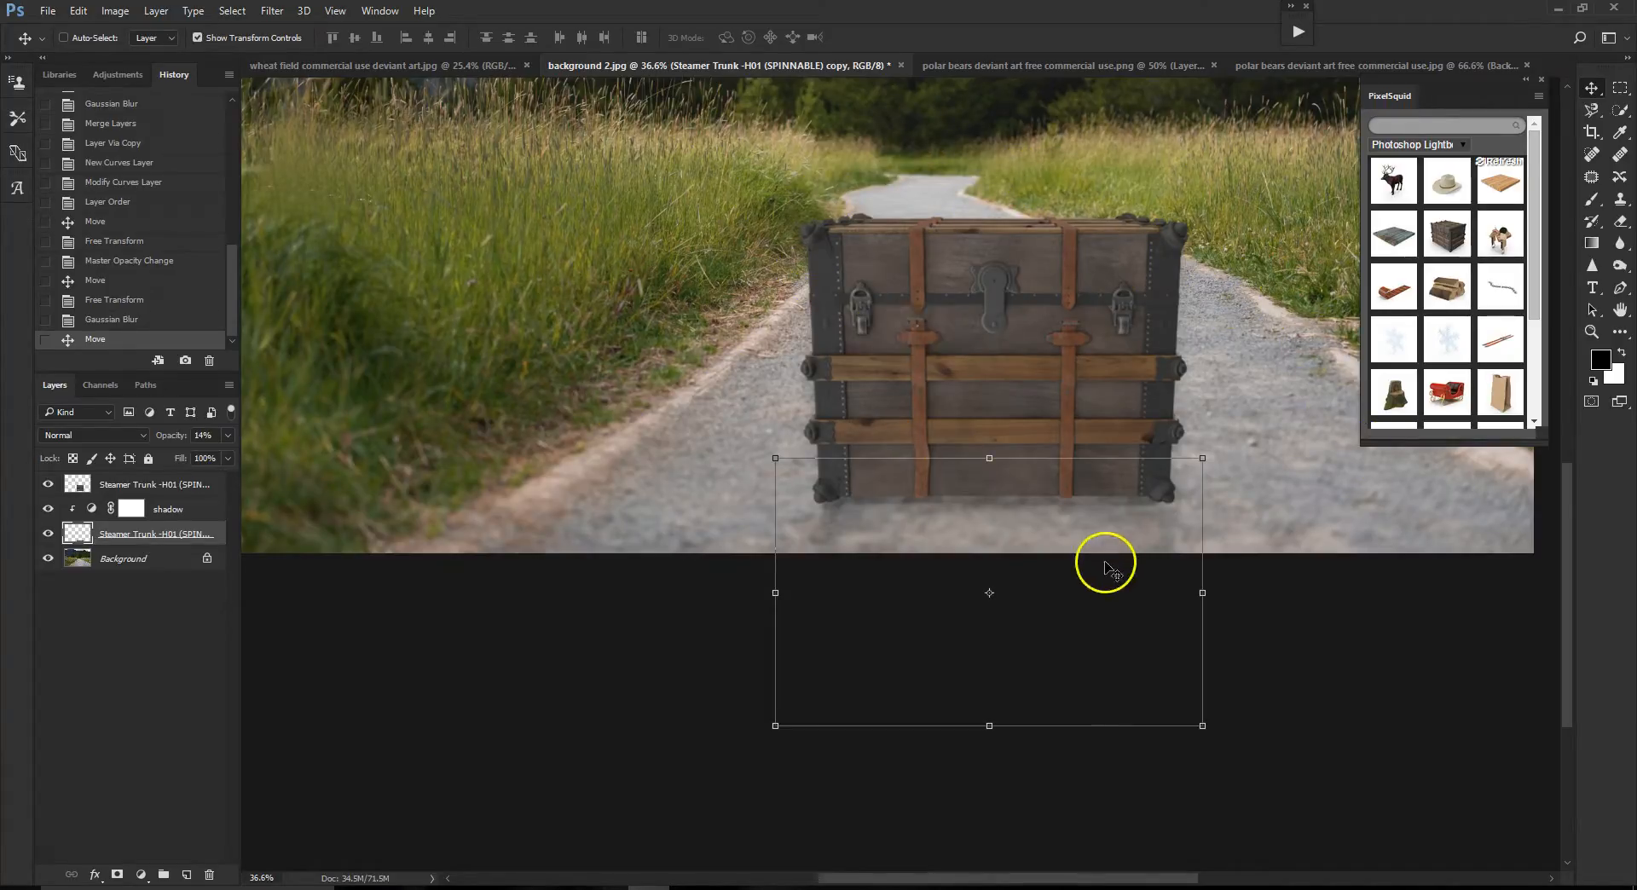
{"action": "left_click_drag", "start_coordinate": [1092, 510], "coordinate": [936, 466]}
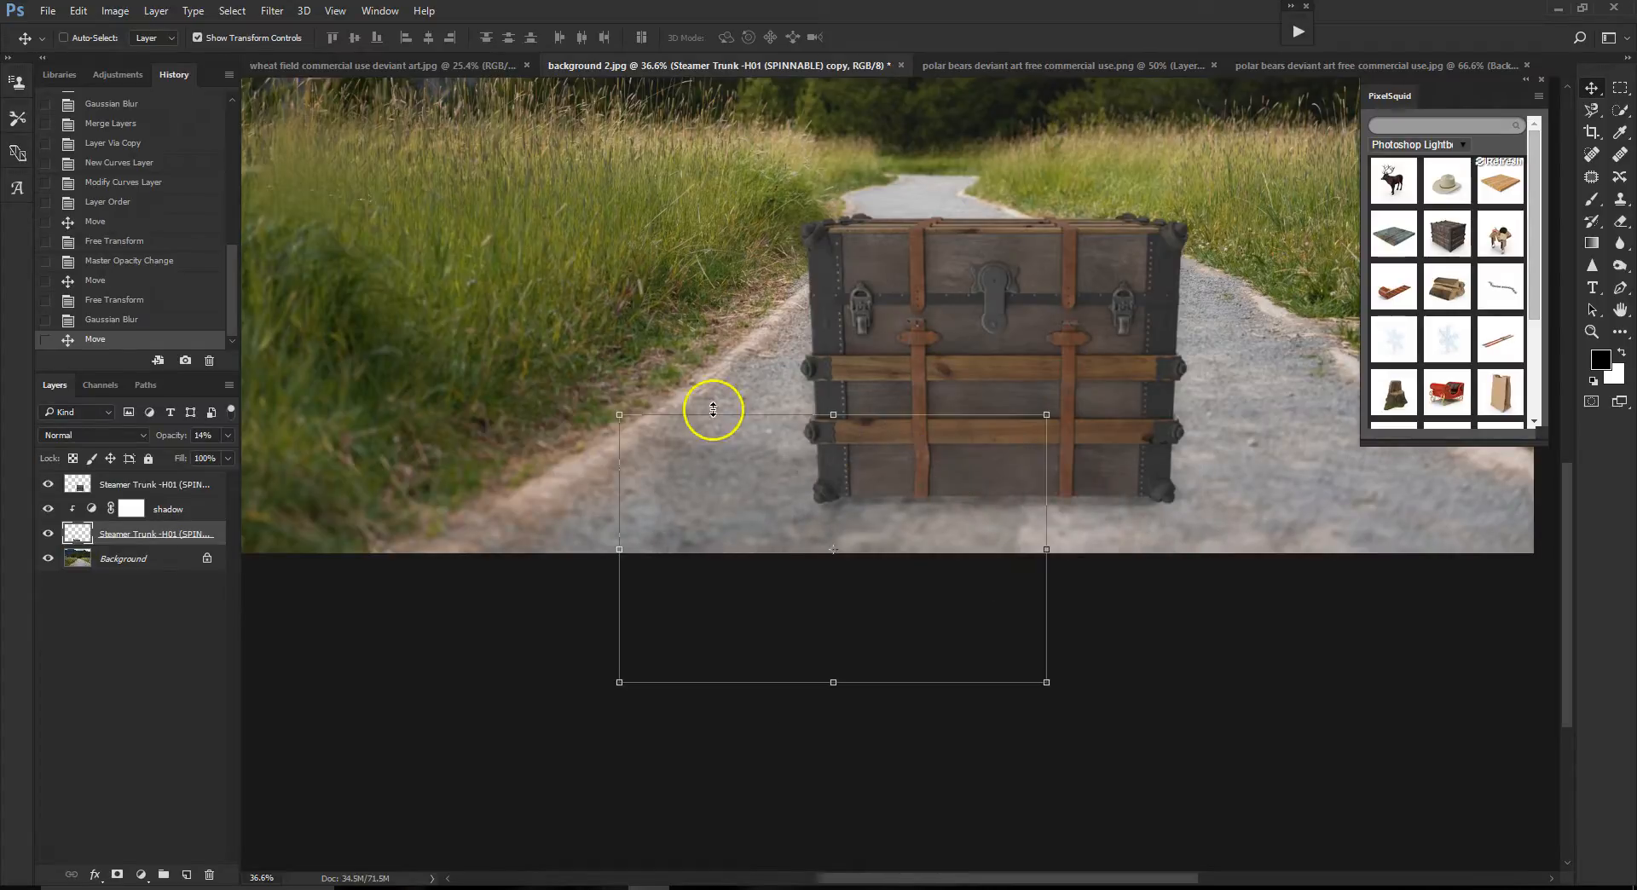
{"action": "left_click_drag", "start_coordinate": [799, 402], "coordinate": [948, 470]}
{"action": "left_click_drag", "start_coordinate": [742, 574], "coordinate": [611, 340]}
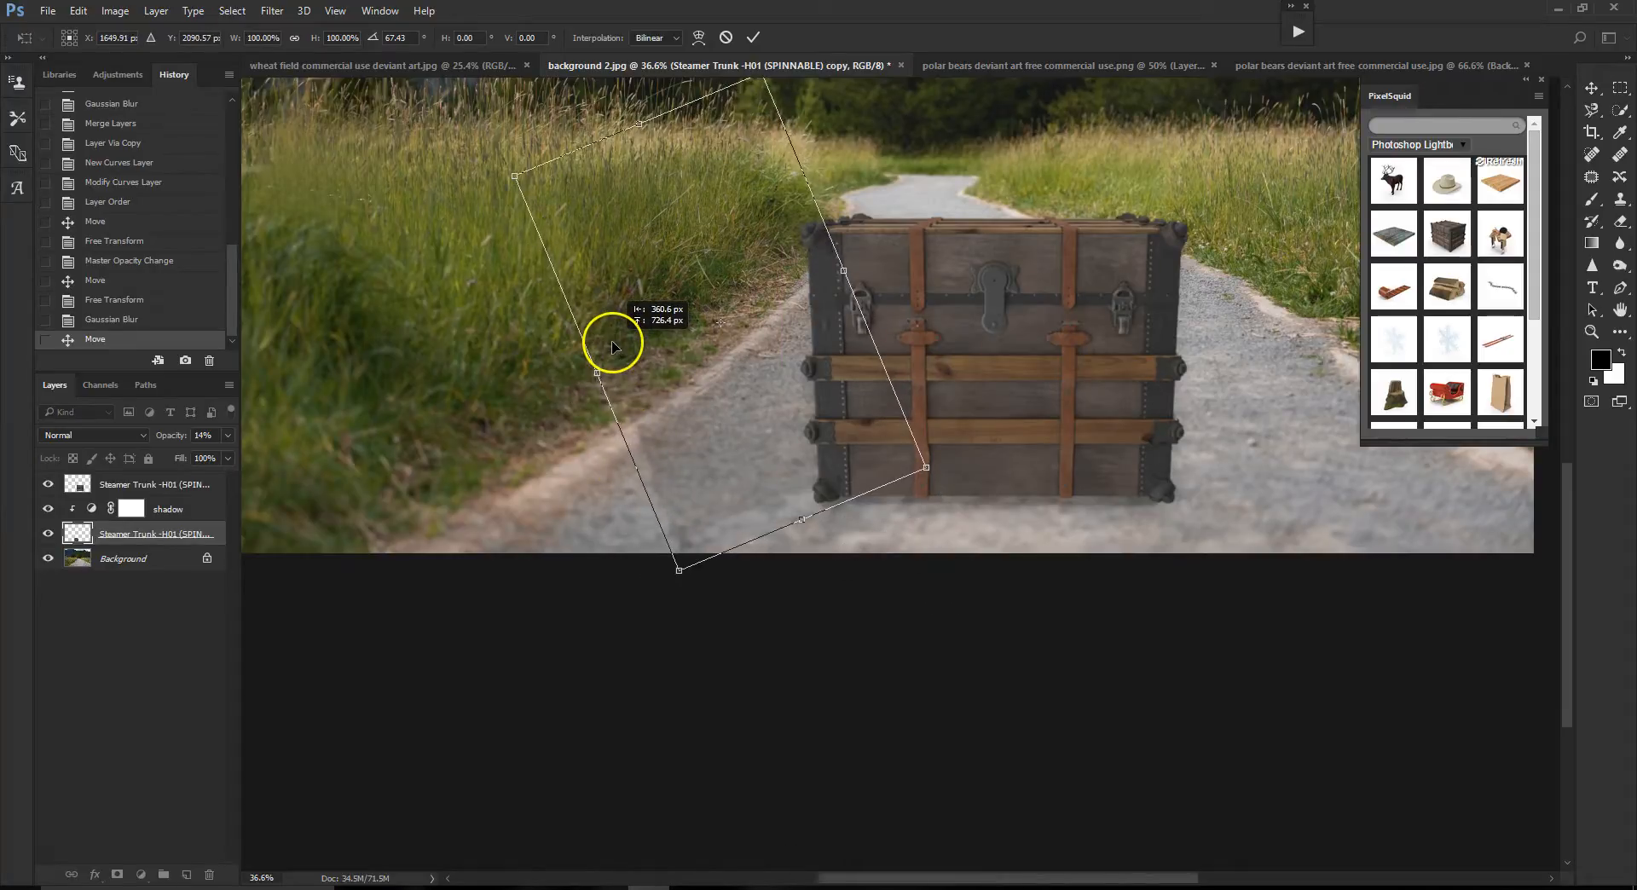
{"action": "left_click_drag", "start_coordinate": [716, 413], "coordinate": [877, 385]}
{"action": "left_click_drag", "start_coordinate": [620, 151], "coordinate": [658, 234]}
{"action": "left_click_drag", "start_coordinate": [923, 322], "coordinate": [892, 315]}
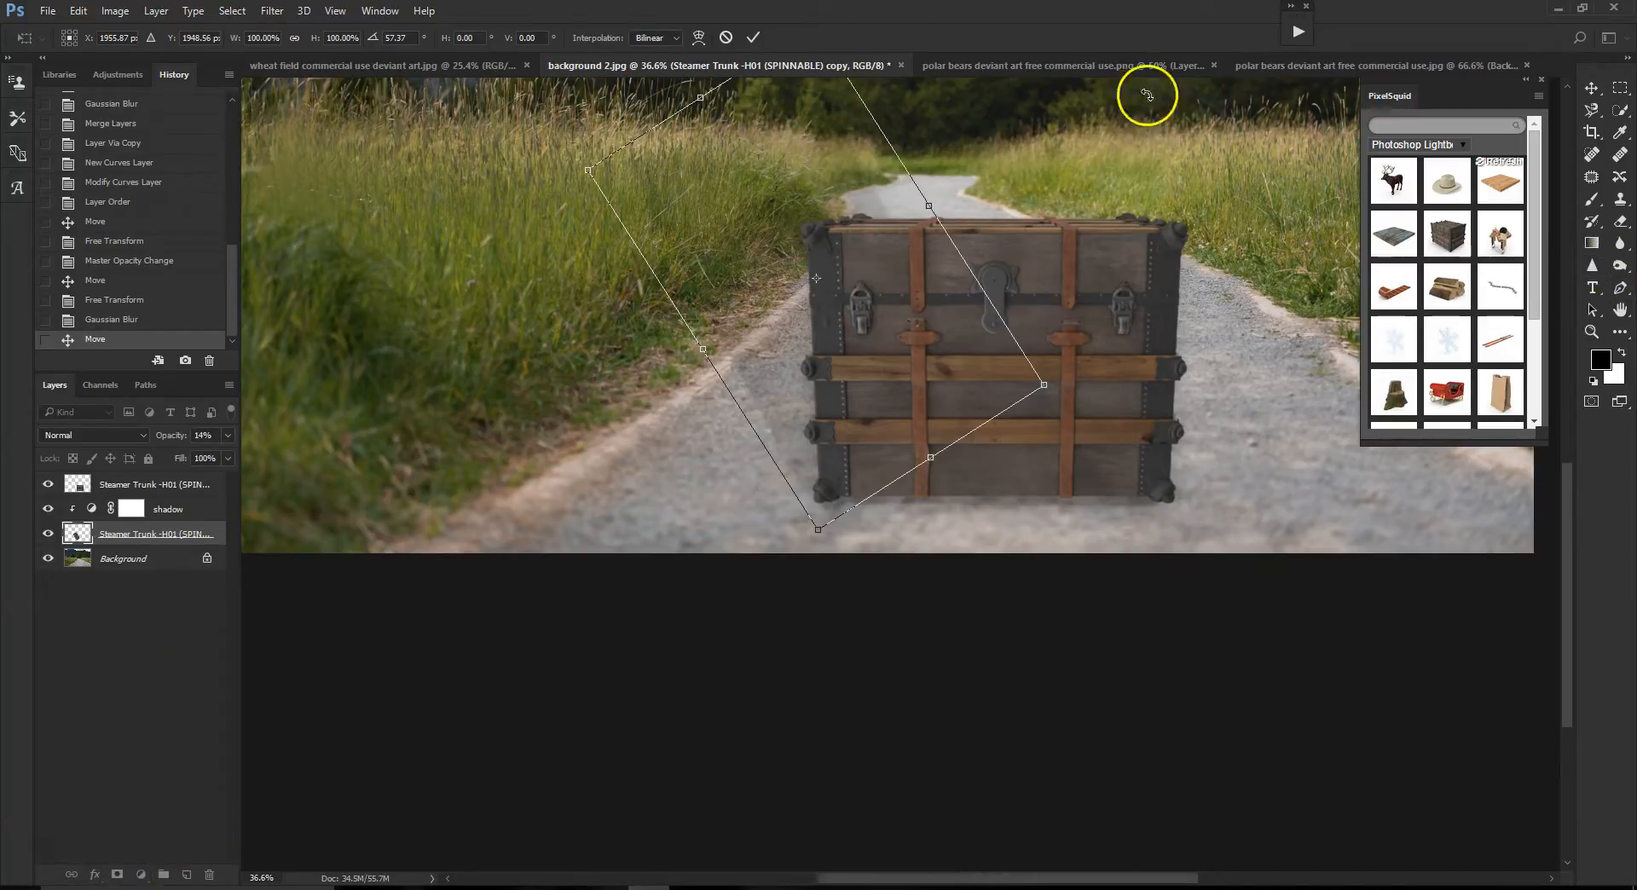
{"action": "left_click", "coordinate": [753, 37]}
- Add a layer mask to the shadow copy and paint black with a soft 150 px brush over the shadow's outer left edge
{"action": "left_click", "coordinate": [118, 875]}
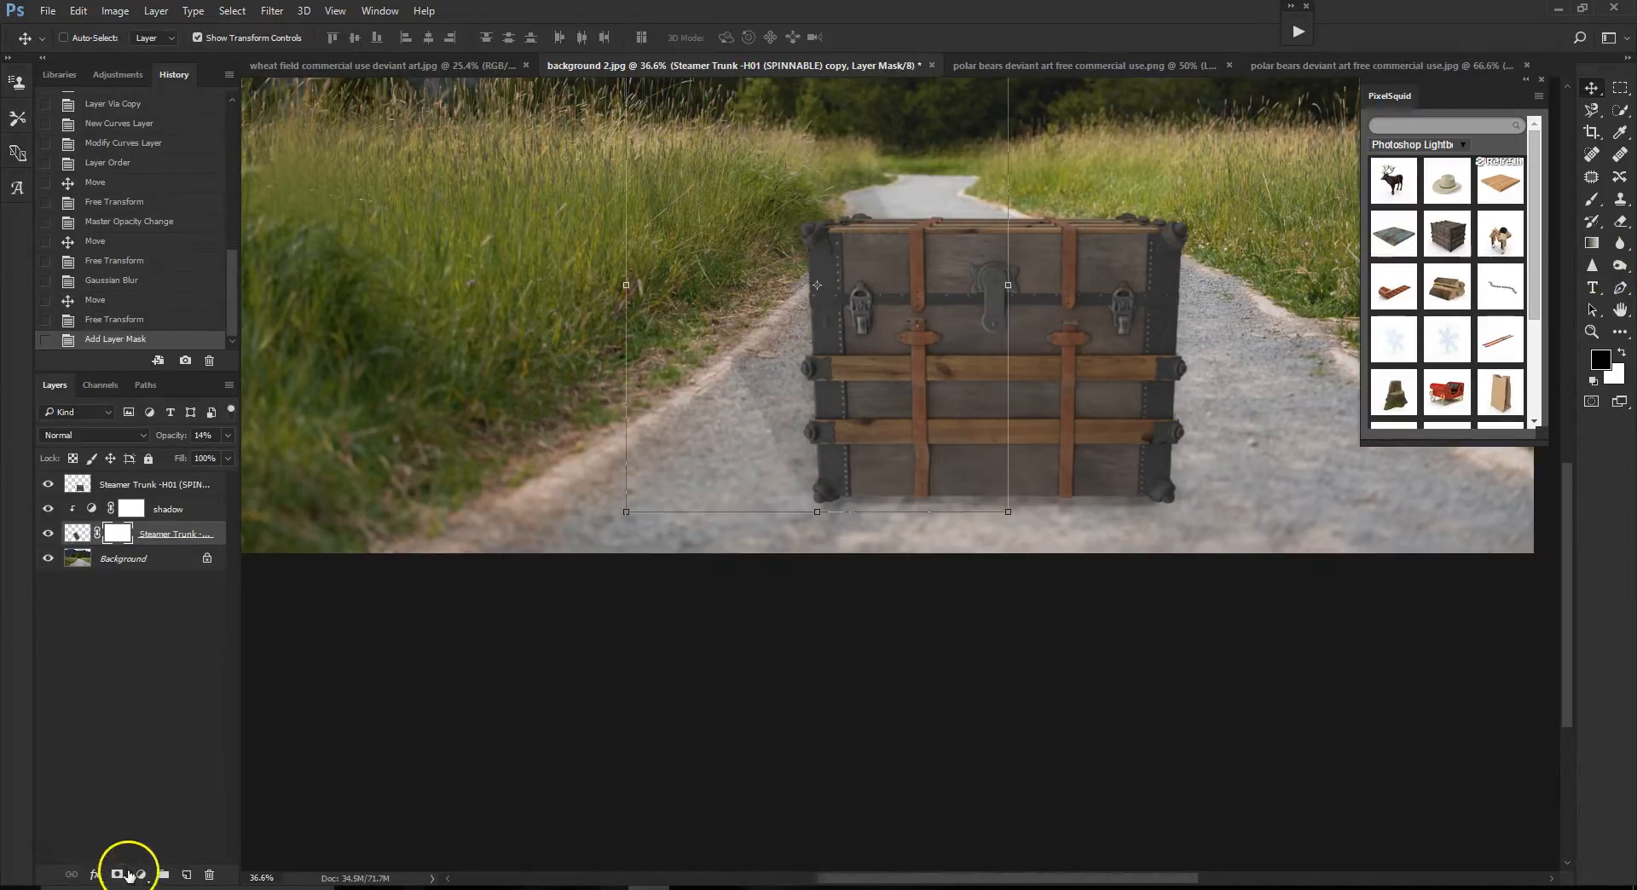
{"action": "left_click", "coordinate": [1592, 199]}
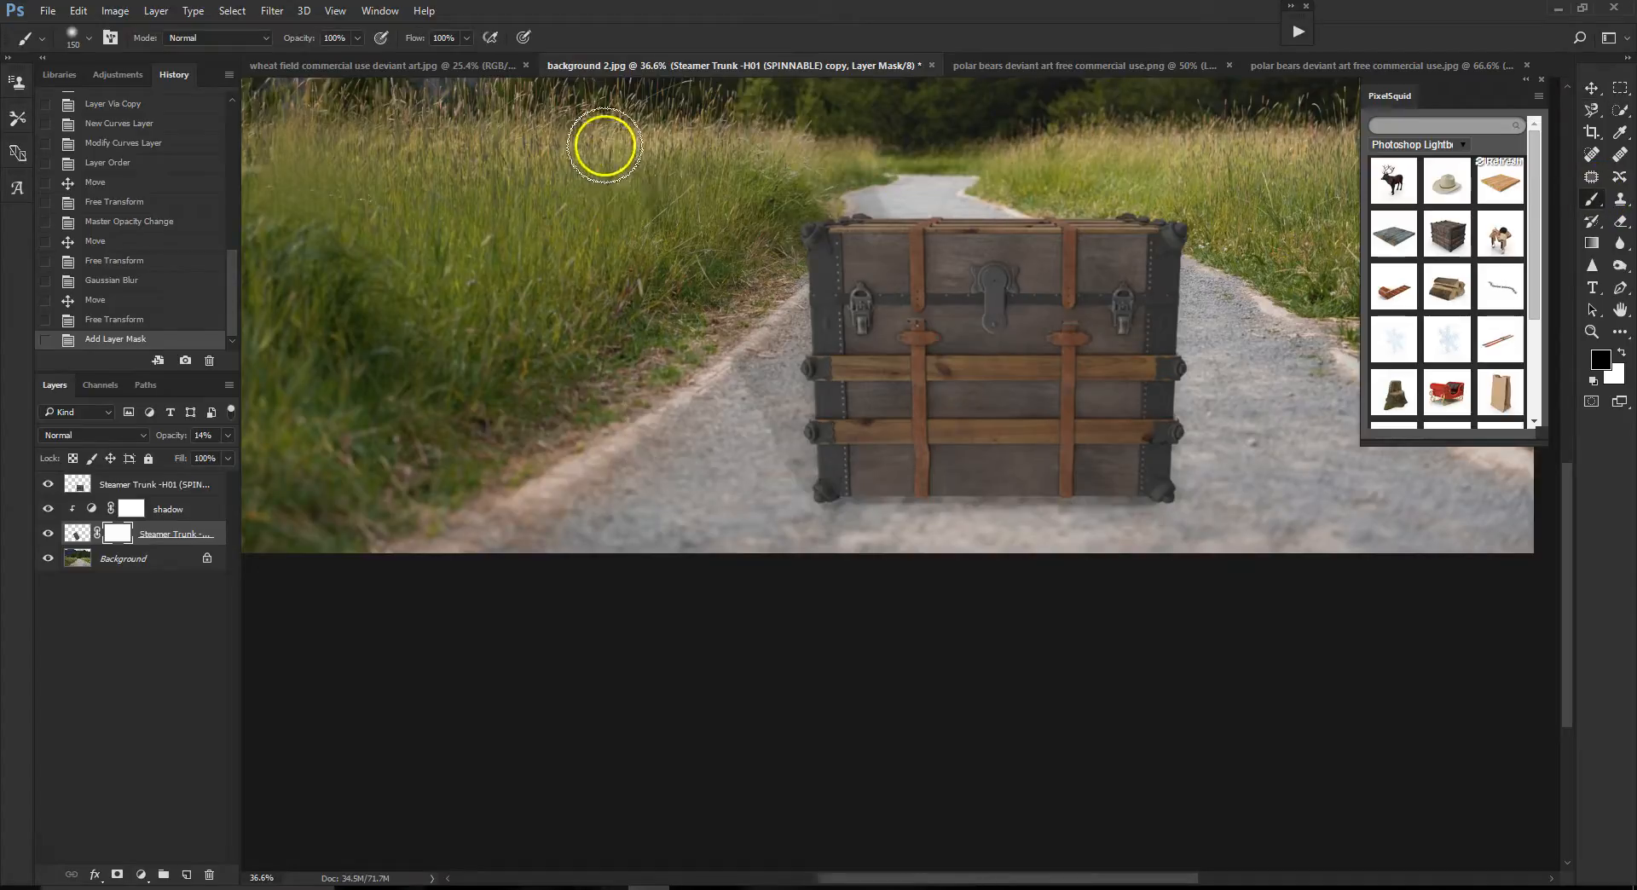
{"action": "mouse_move", "coordinate": [713, 380]}
{"action": "left_mouse_down"}
{"action": "mouse_move", "coordinate": [749, 438]}
{"action": "mouse_move", "coordinate": [764, 417]}
{"action": "mouse_move", "coordinate": [778, 480]}
{"action": "mouse_move", "coordinate": [756, 486]}
{"action": "mouse_move", "coordinate": [760, 516]}
{"action": "left_mouse_up"}
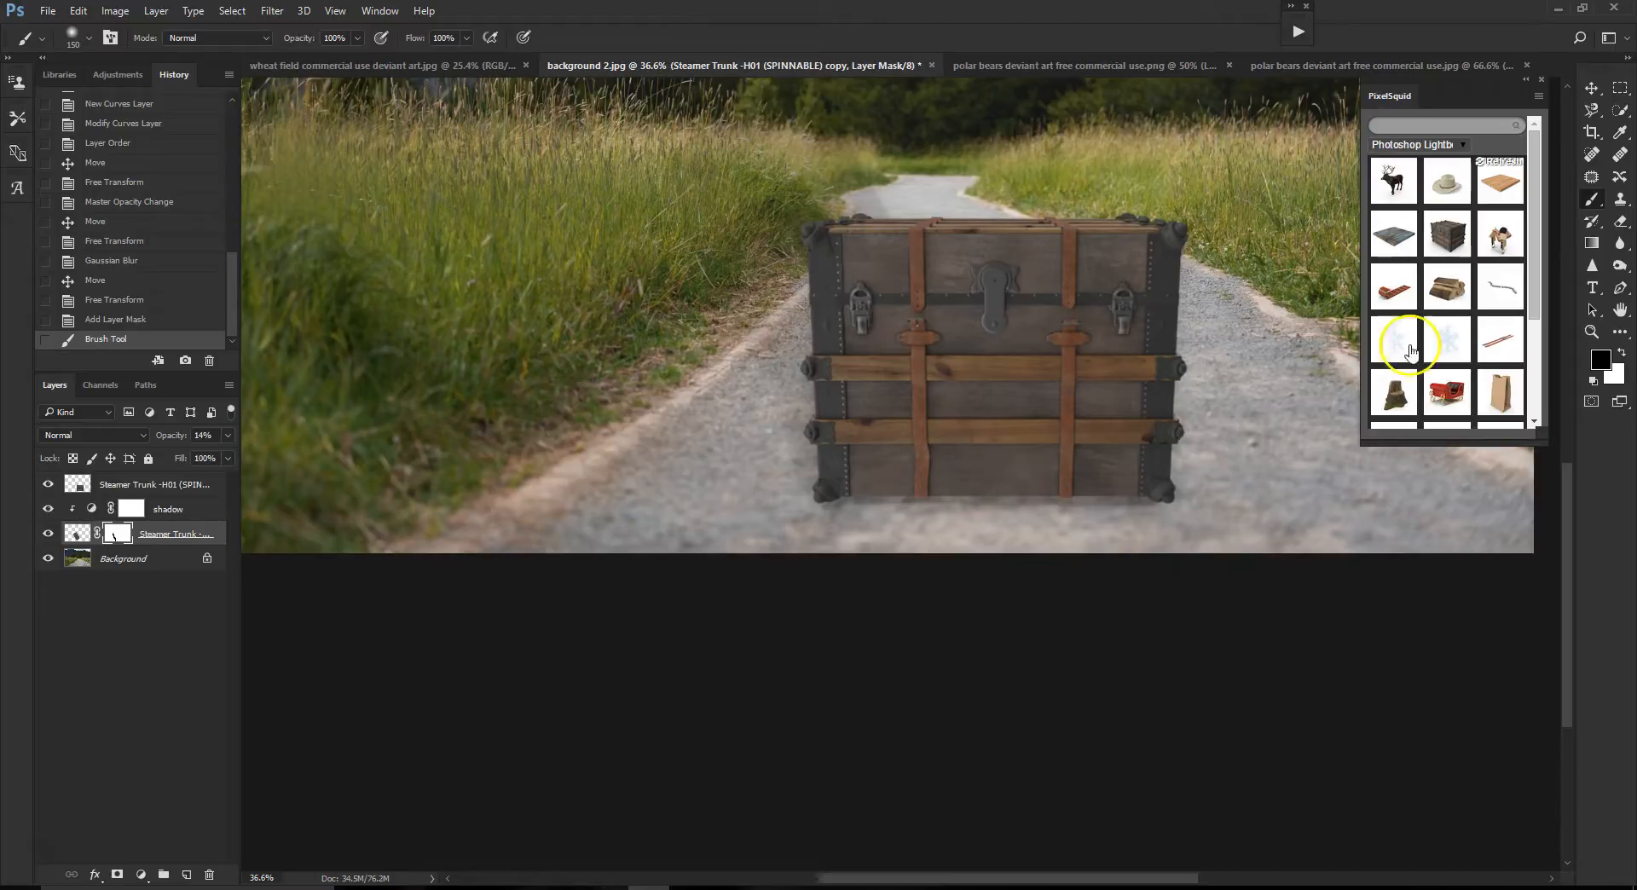
{"action": "key", "text": "ctrl+0"}
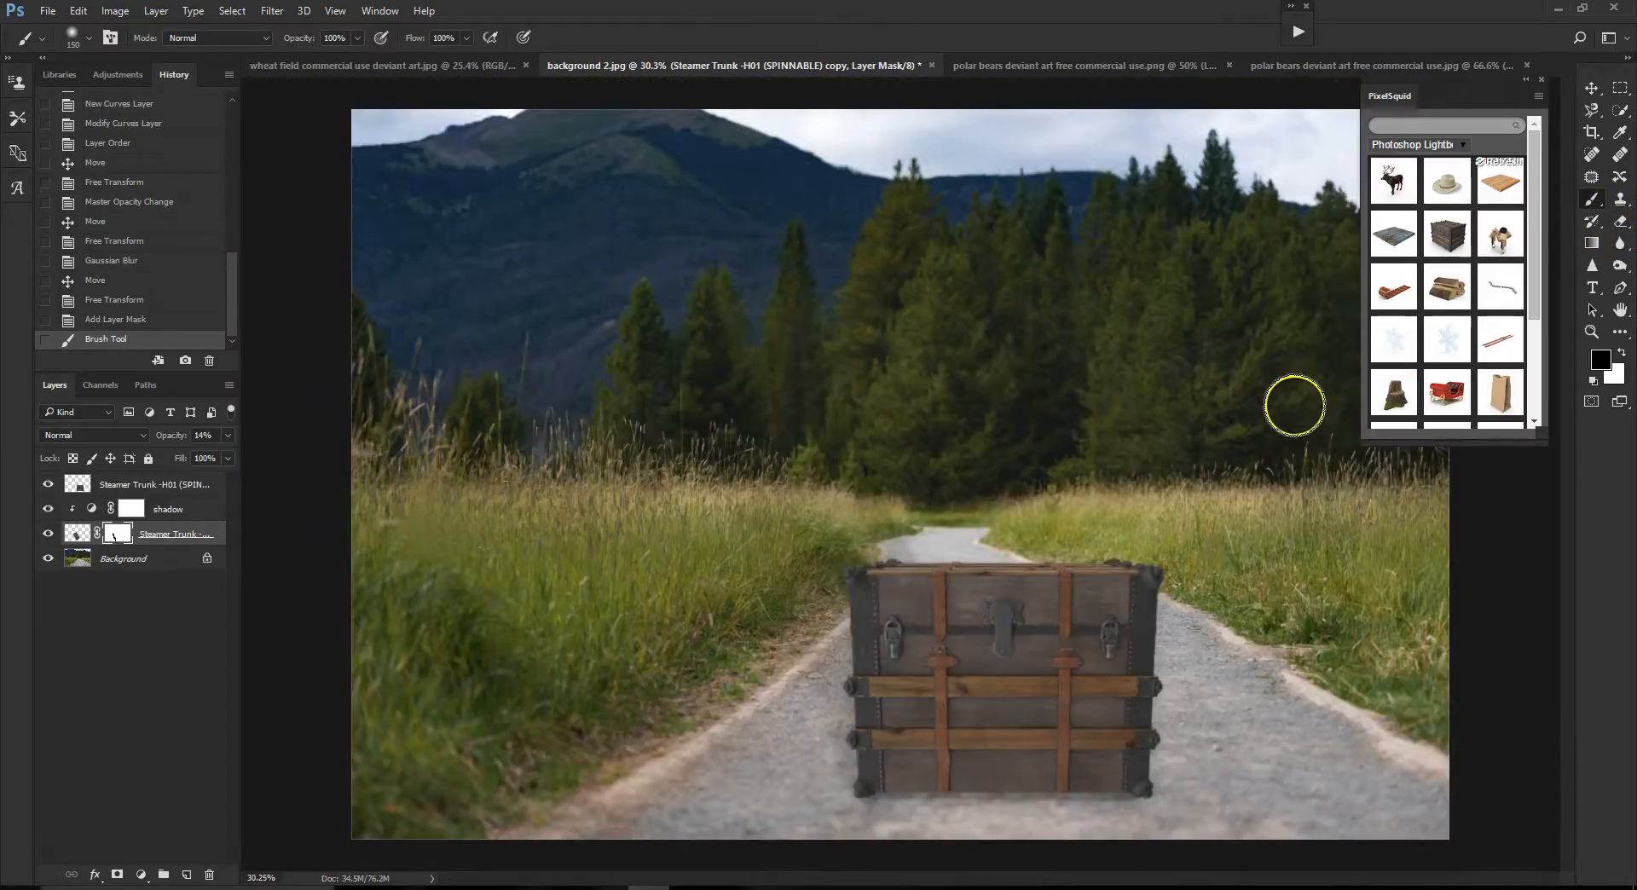
{"action": "scroll", "coordinate": [1295, 404], "scroll_direction": "up", "scroll_amount": 3}
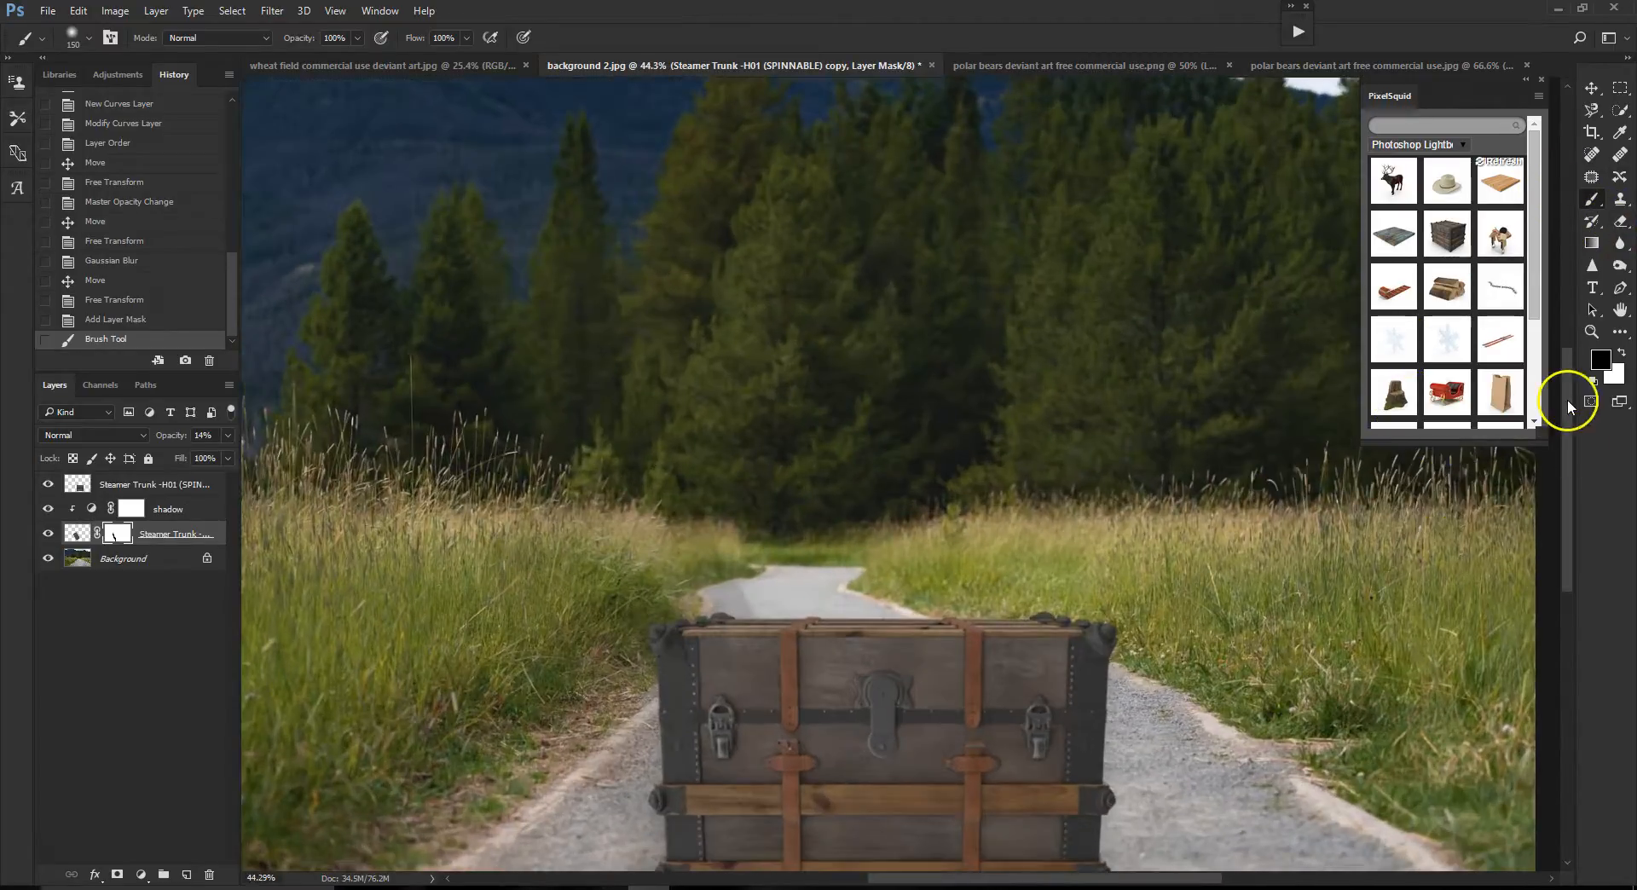
{"action": "left_click_drag", "start_coordinate": [1569, 382], "coordinate": [1567, 478]}
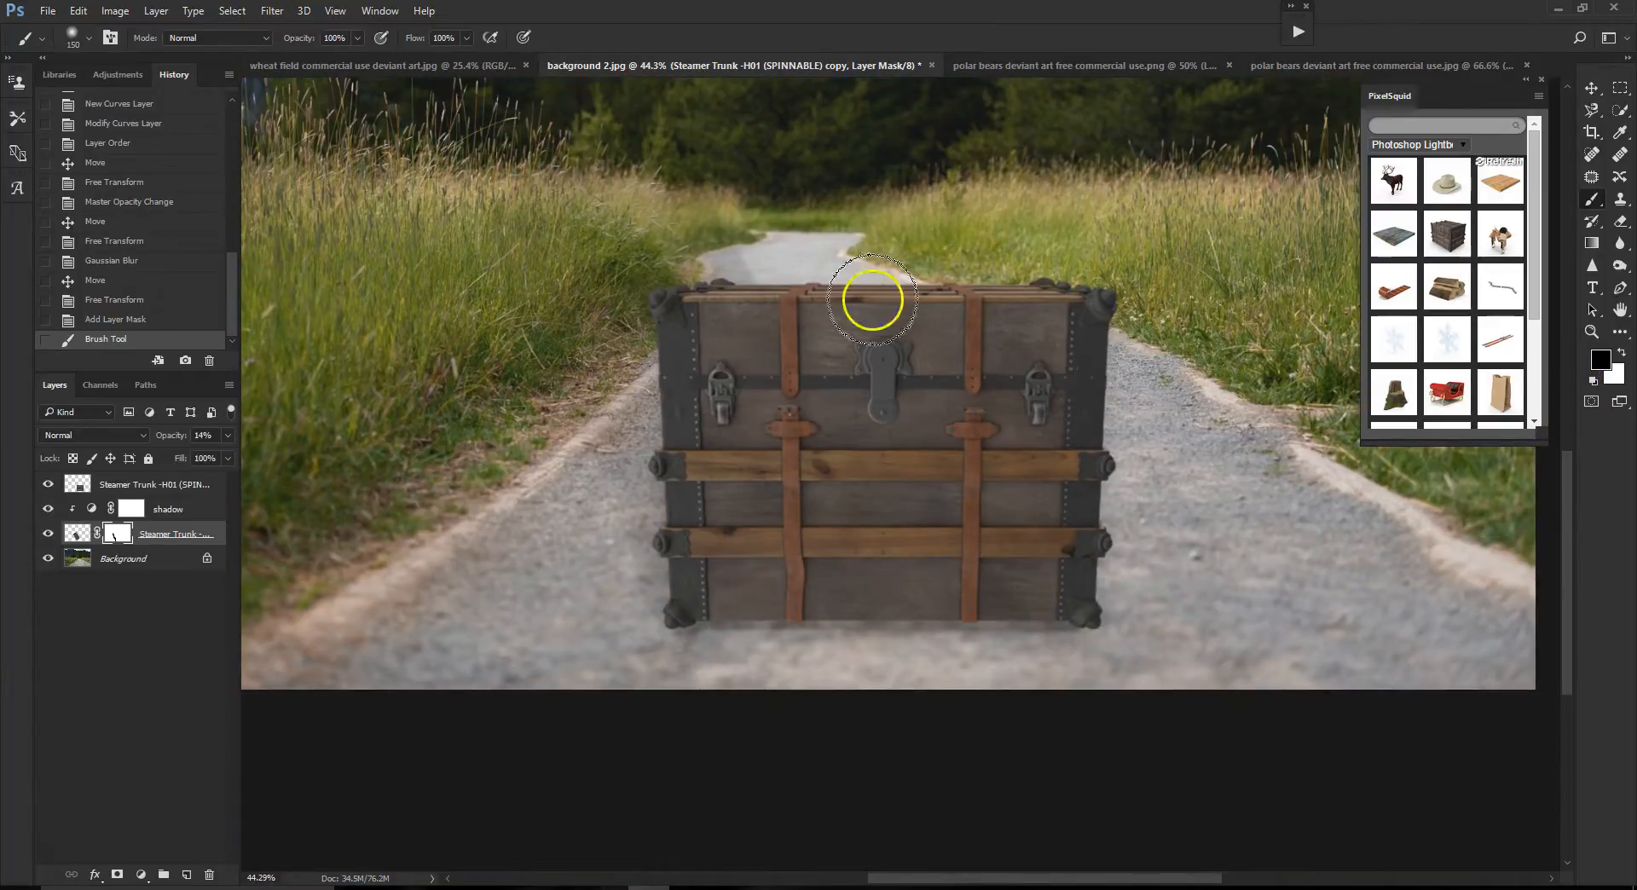
{"action": "scroll", "coordinate": [1085, 367], "scroll_direction": "down", "scroll_amount": 3}
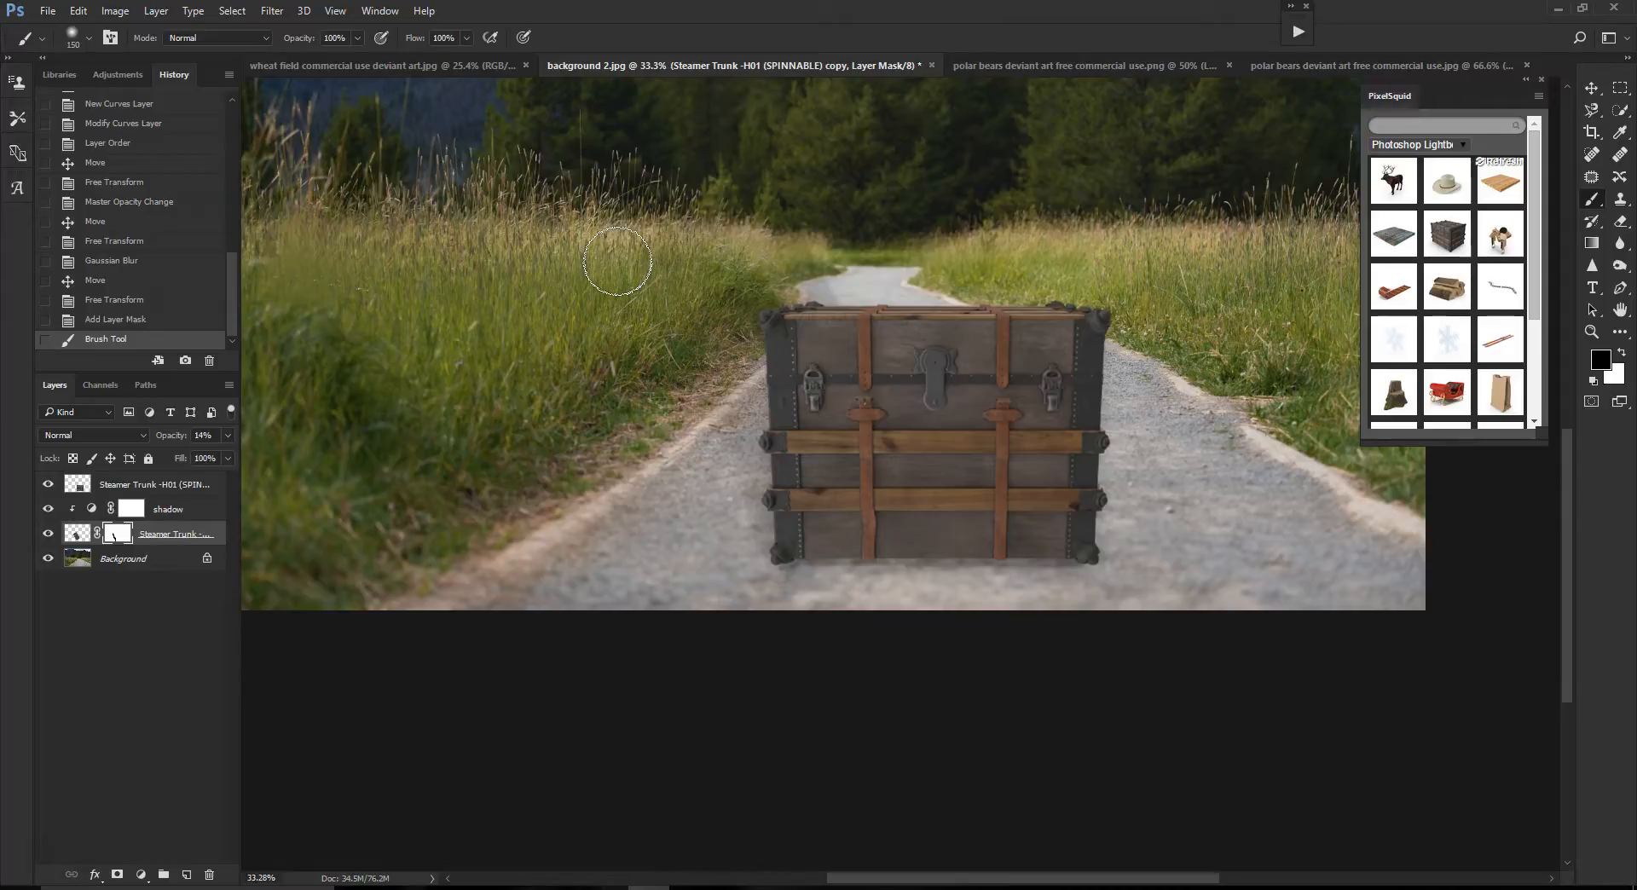
{"action": "mouse_move", "coordinate": [617, 260]}
{"action": "left_mouse_down"}
{"action": "mouse_move", "coordinate": [826, 585]}
{"action": "mouse_move", "coordinate": [807, 570]}
{"action": "mouse_move", "coordinate": [1043, 576]}
{"action": "mouse_move", "coordinate": [902, 574]}
{"action": "mouse_move", "coordinate": [1054, 557]}
{"action": "mouse_move", "coordinate": [777, 528]}
{"action": "mouse_move", "coordinate": [577, 319]}
{"action": "mouse_move", "coordinate": [840, 576]}
{"action": "mouse_move", "coordinate": [842, 540]}
{"action": "mouse_move", "coordinate": [863, 534]}
{"action": "mouse_move", "coordinate": [947, 567]}
{"action": "mouse_move", "coordinate": [1046, 551]}
{"action": "mouse_move", "coordinate": [1142, 562]}
{"action": "mouse_move", "coordinate": [1031, 539]}
{"action": "left_mouse_up"}
{"action": "scroll", "coordinate": [1036, 550], "scroll_direction": "up", "scroll_amount": 1}
{"action": "scroll", "coordinate": [969, 554], "scroll_direction": "up", "scroll_amount": 3}
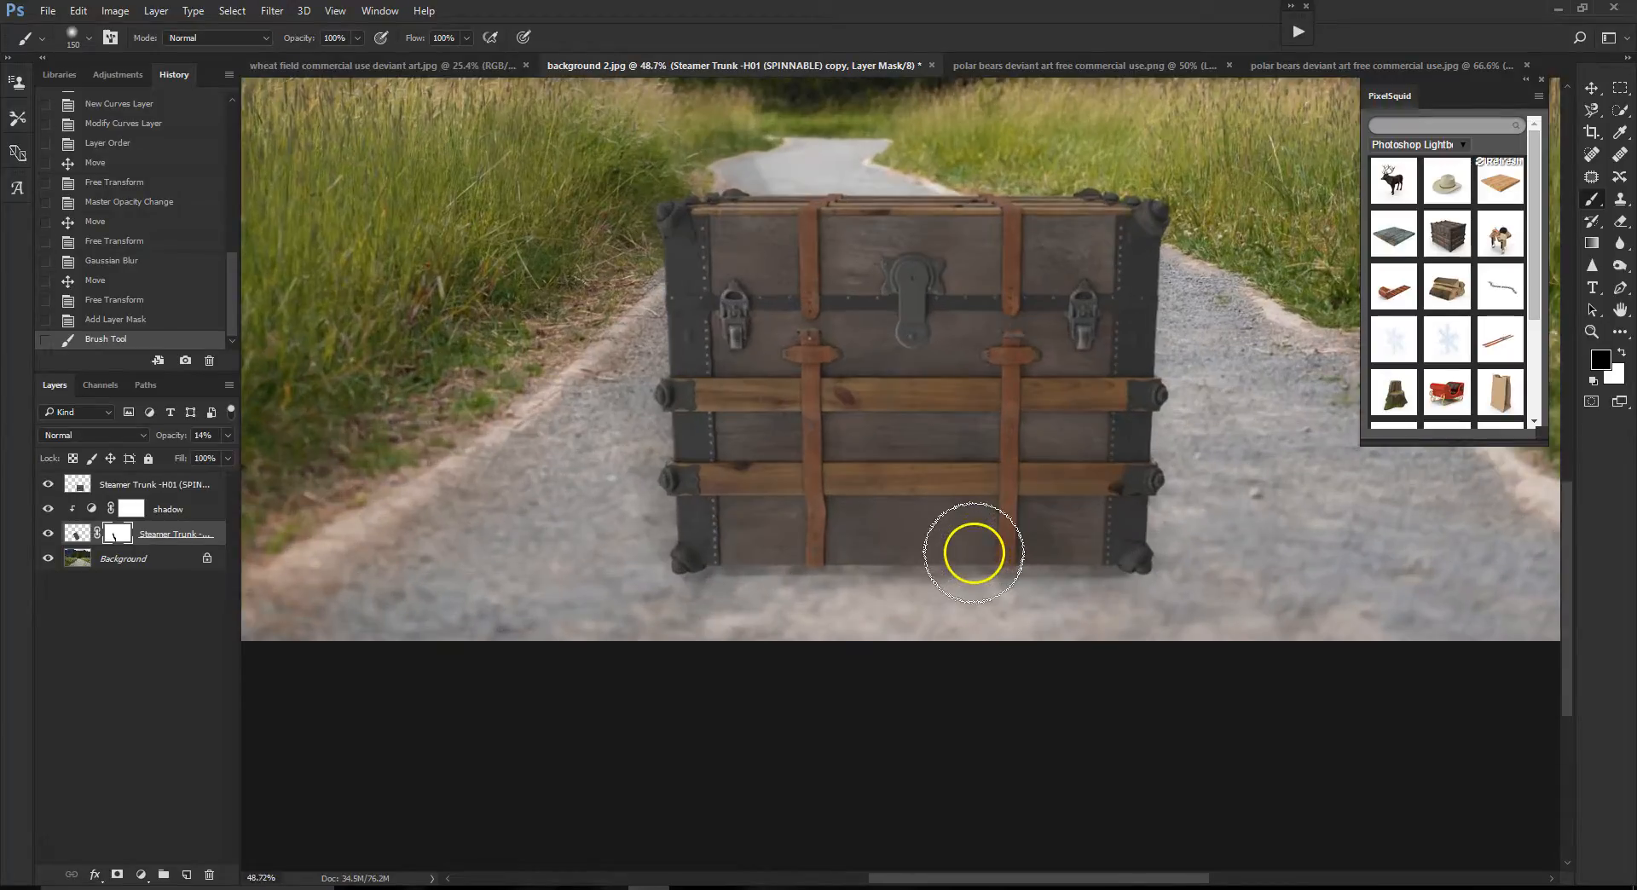
{"action": "scroll", "coordinate": [974, 574], "scroll_direction": "up", "scroll_amount": 1}
{"action": "key", "text": "bracketleft"}
{"action": "key", "text": "bracketleft"}
{"action": "key", "text": "bracketleft"}
{"action": "key", "text": "bracketleft"}
{"action": "mouse_move", "coordinate": [976, 577]}
{"action": "left_mouse_down"}
{"action": "mouse_move", "coordinate": [1121, 567]}
{"action": "mouse_move", "coordinate": [705, 563]}
{"action": "left_mouse_up"}
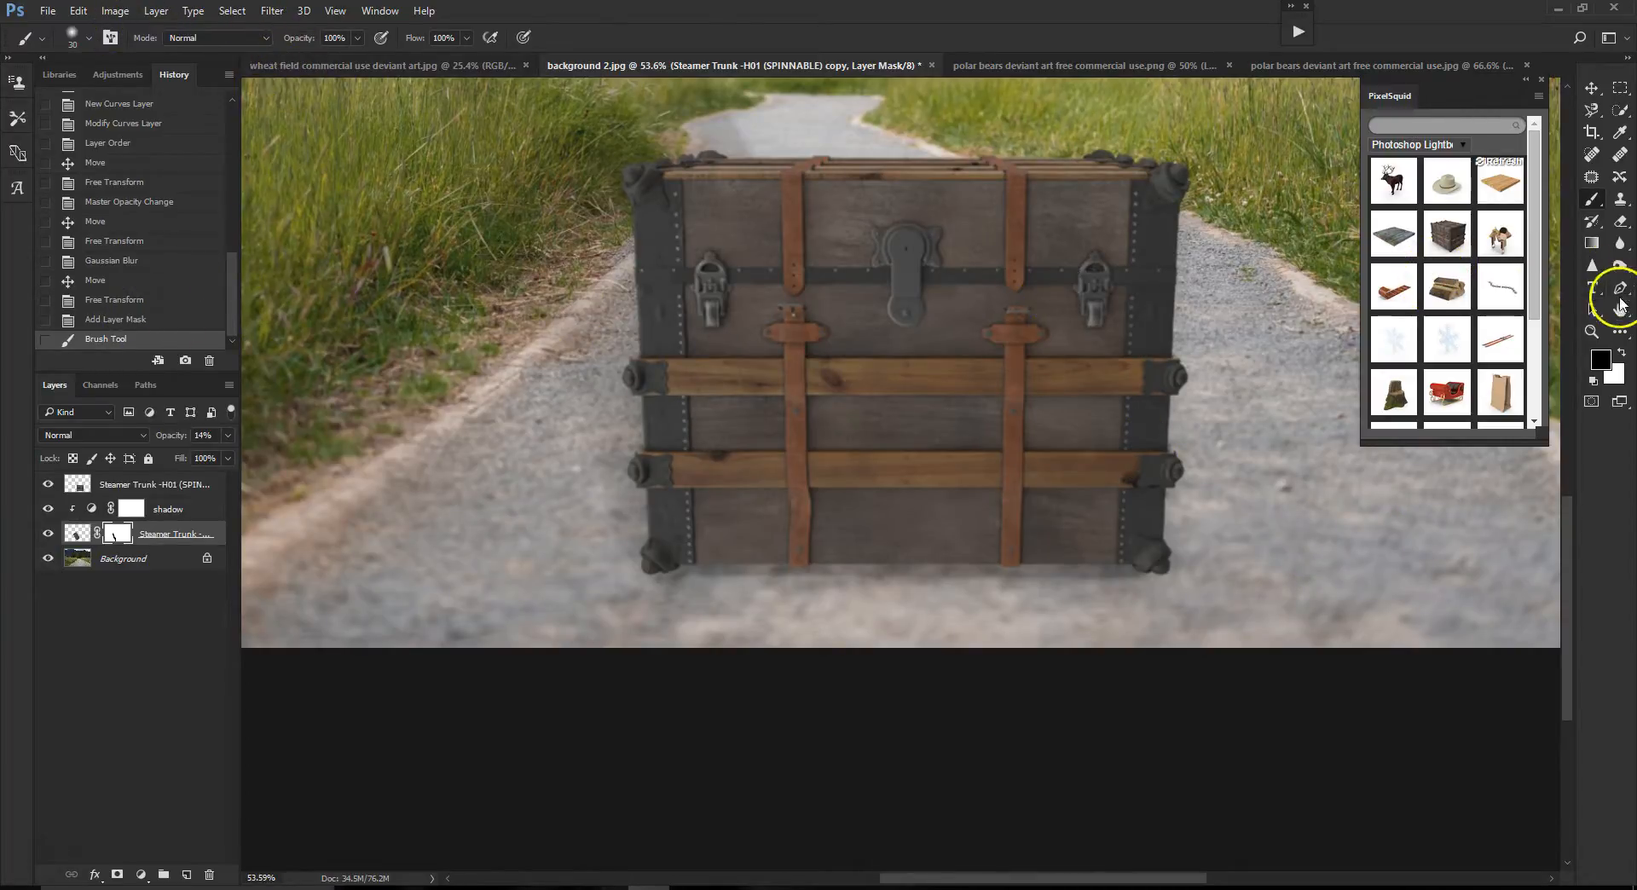
- Try a reflected black-to-transparent gradient across the trunk's base on the trunk layer, and revert to the state before it
{"action": "left_click", "coordinate": [1594, 246]}
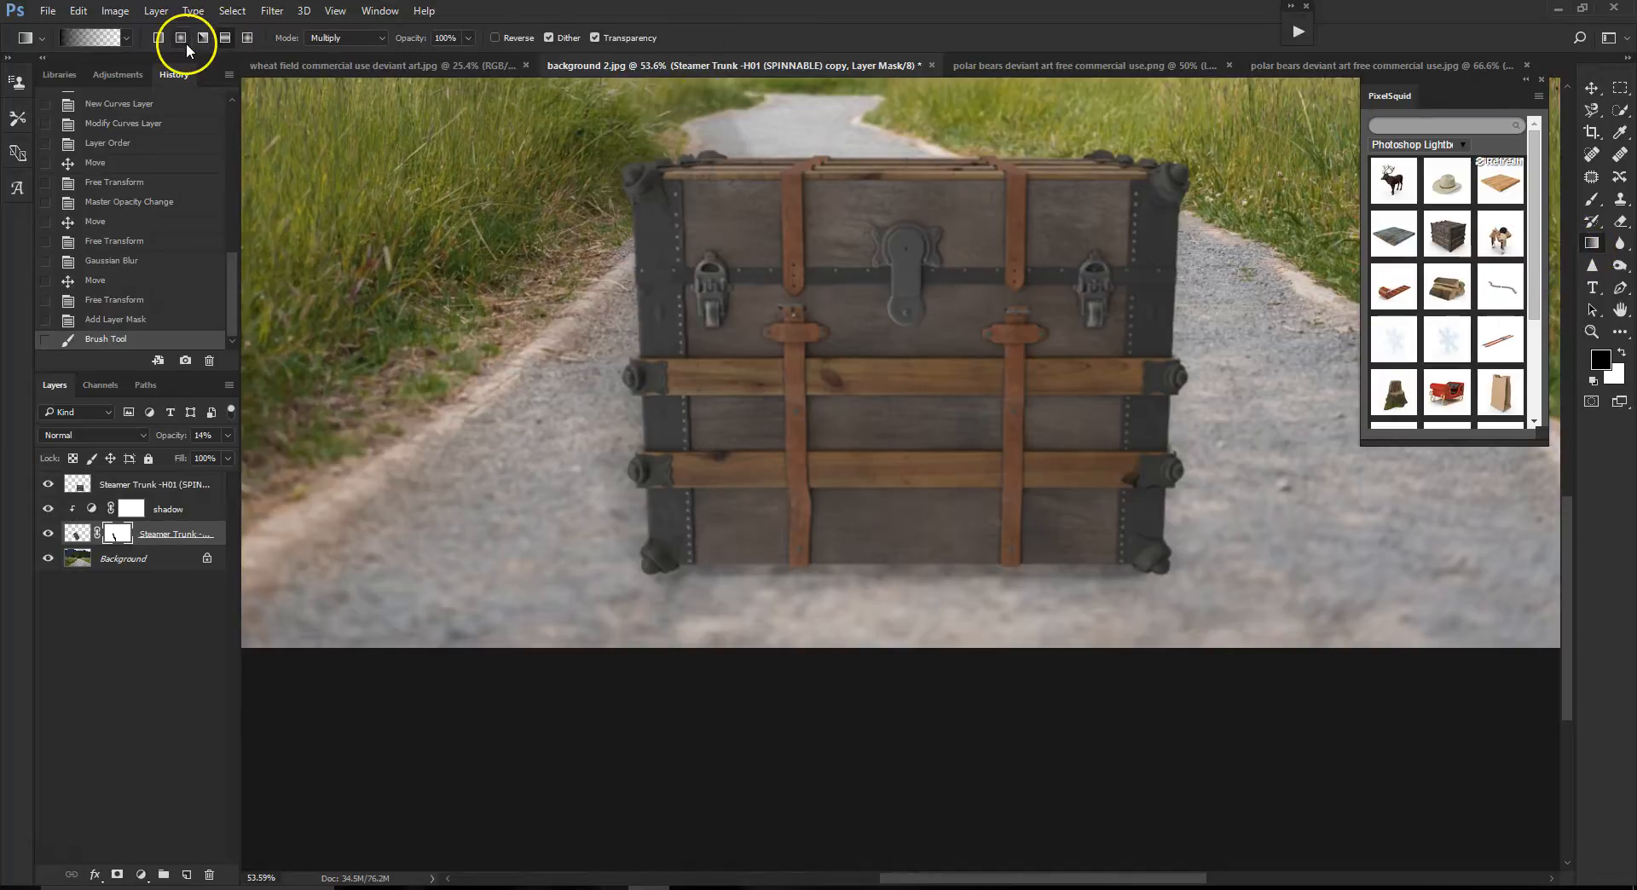
{"action": "left_click", "coordinate": [75, 484]}
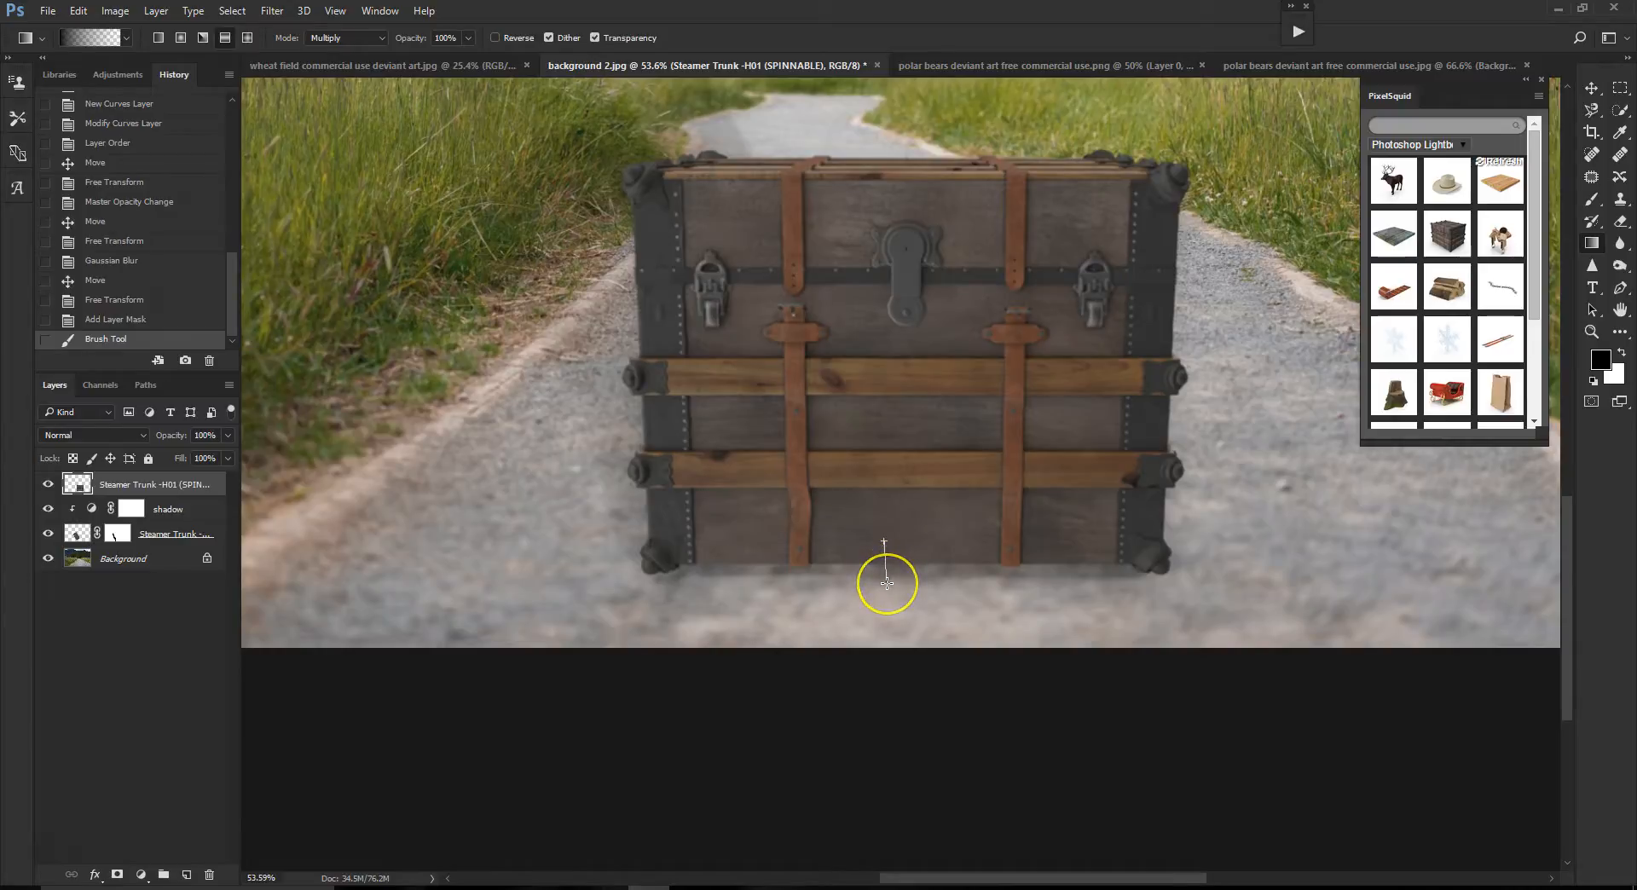
{"action": "left_click_drag", "start_coordinate": [887, 583], "coordinate": [887, 583]}
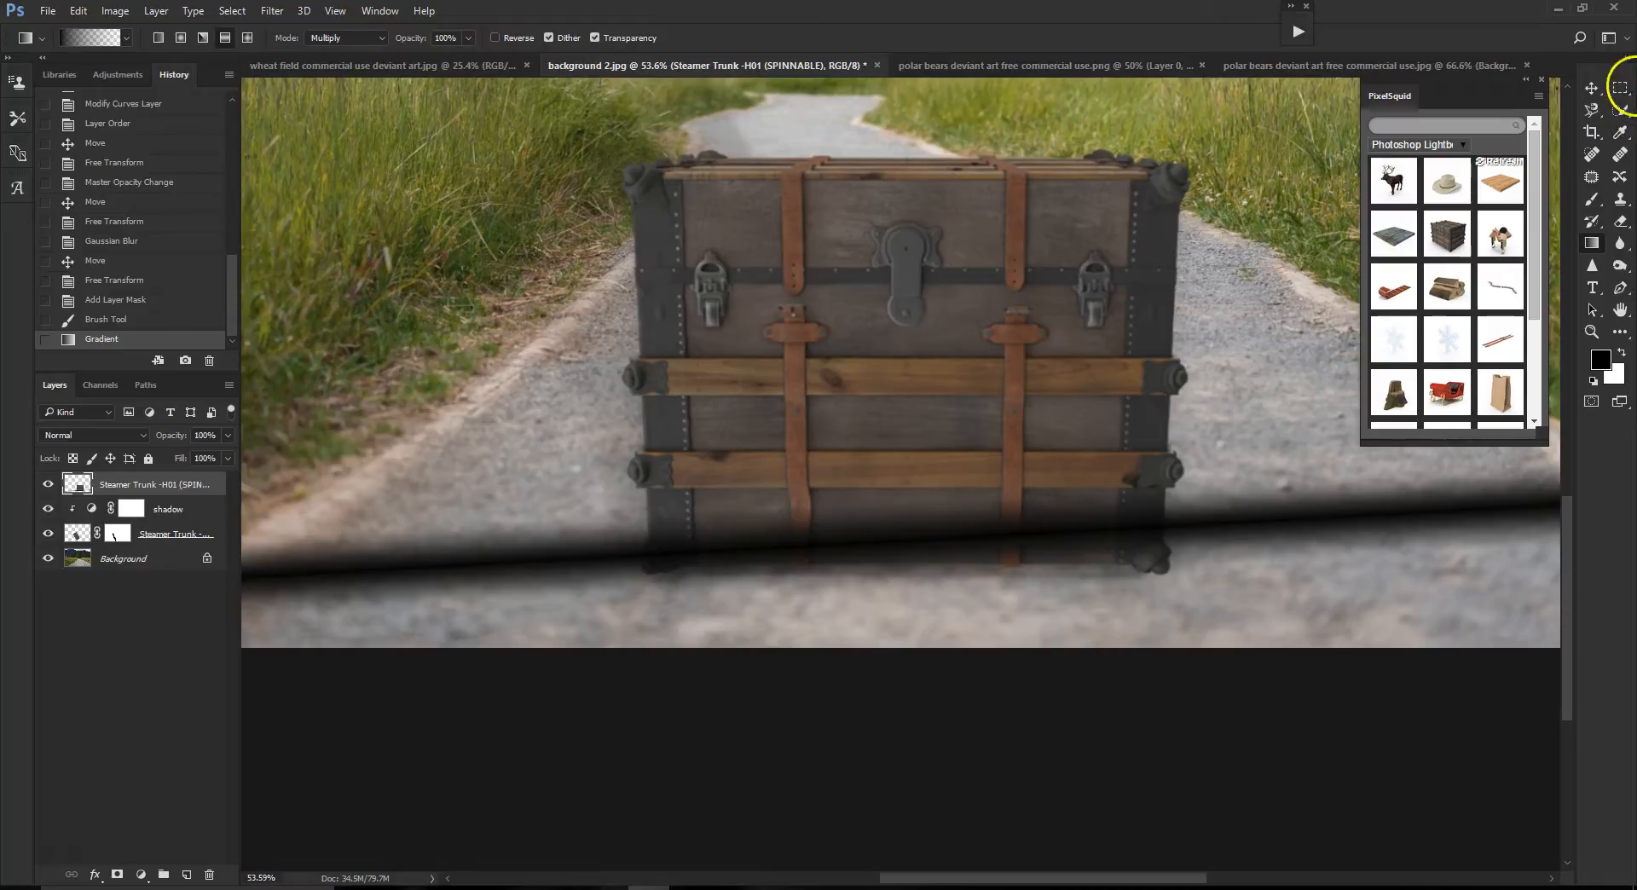
{"action": "left_click", "coordinate": [1594, 89]}
{"action": "left_click_drag", "start_coordinate": [1181, 533], "coordinate": [1250, 522]}
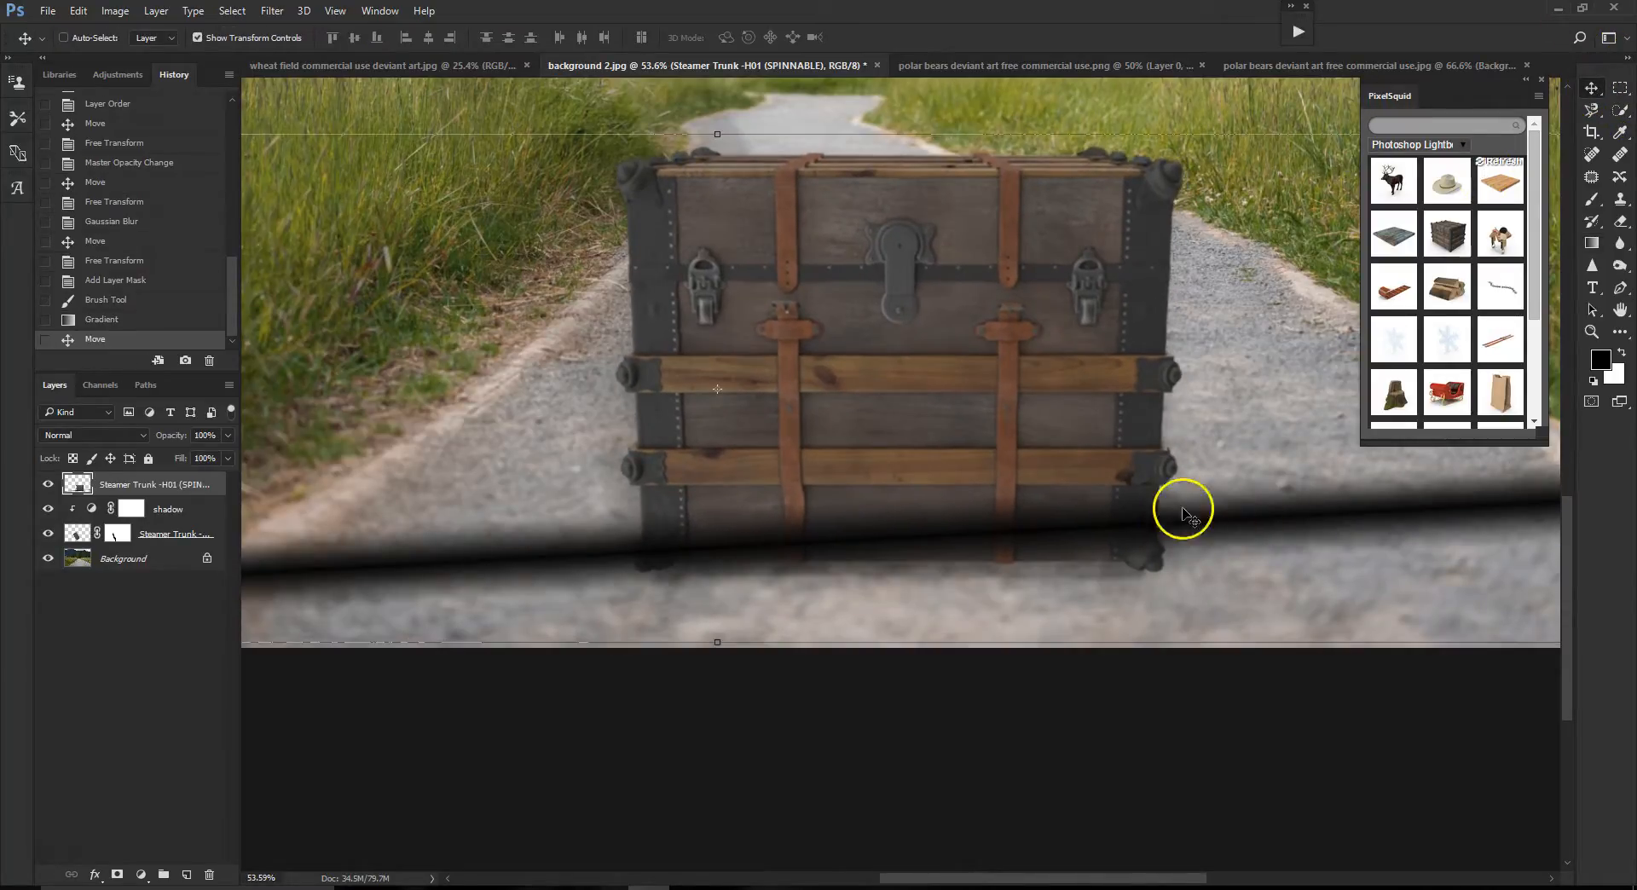
{"action": "left_click", "coordinate": [128, 319]}
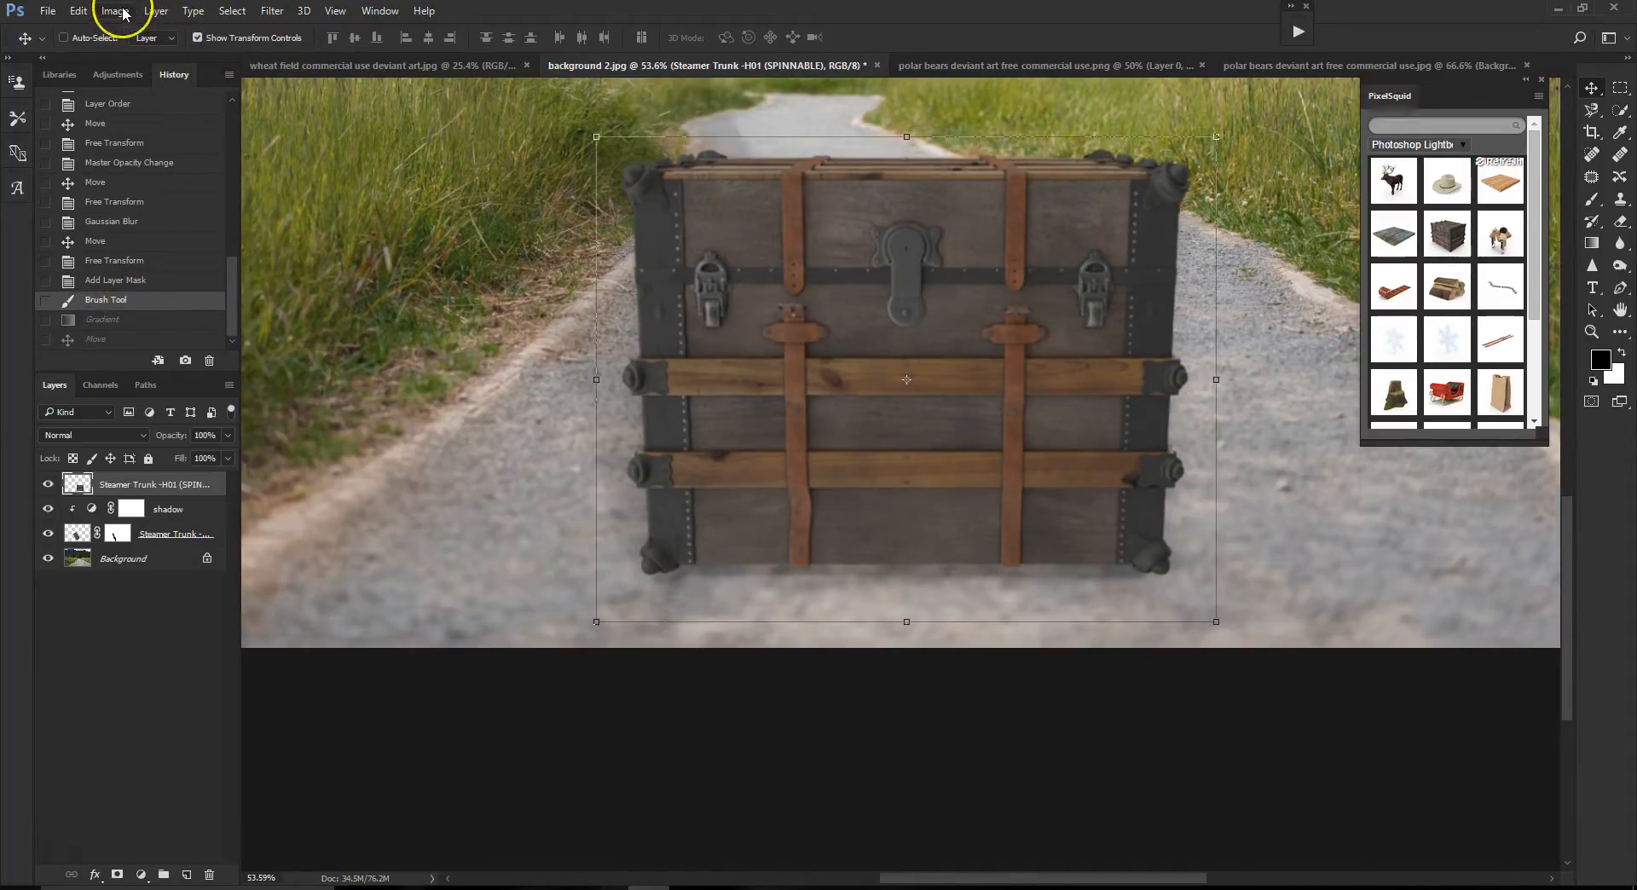
- Duplicate the trunk layer and draw a reflected Foreground to Transparent gradient downward across the copy's base
{"action": "left_click", "coordinate": [1591, 242]}
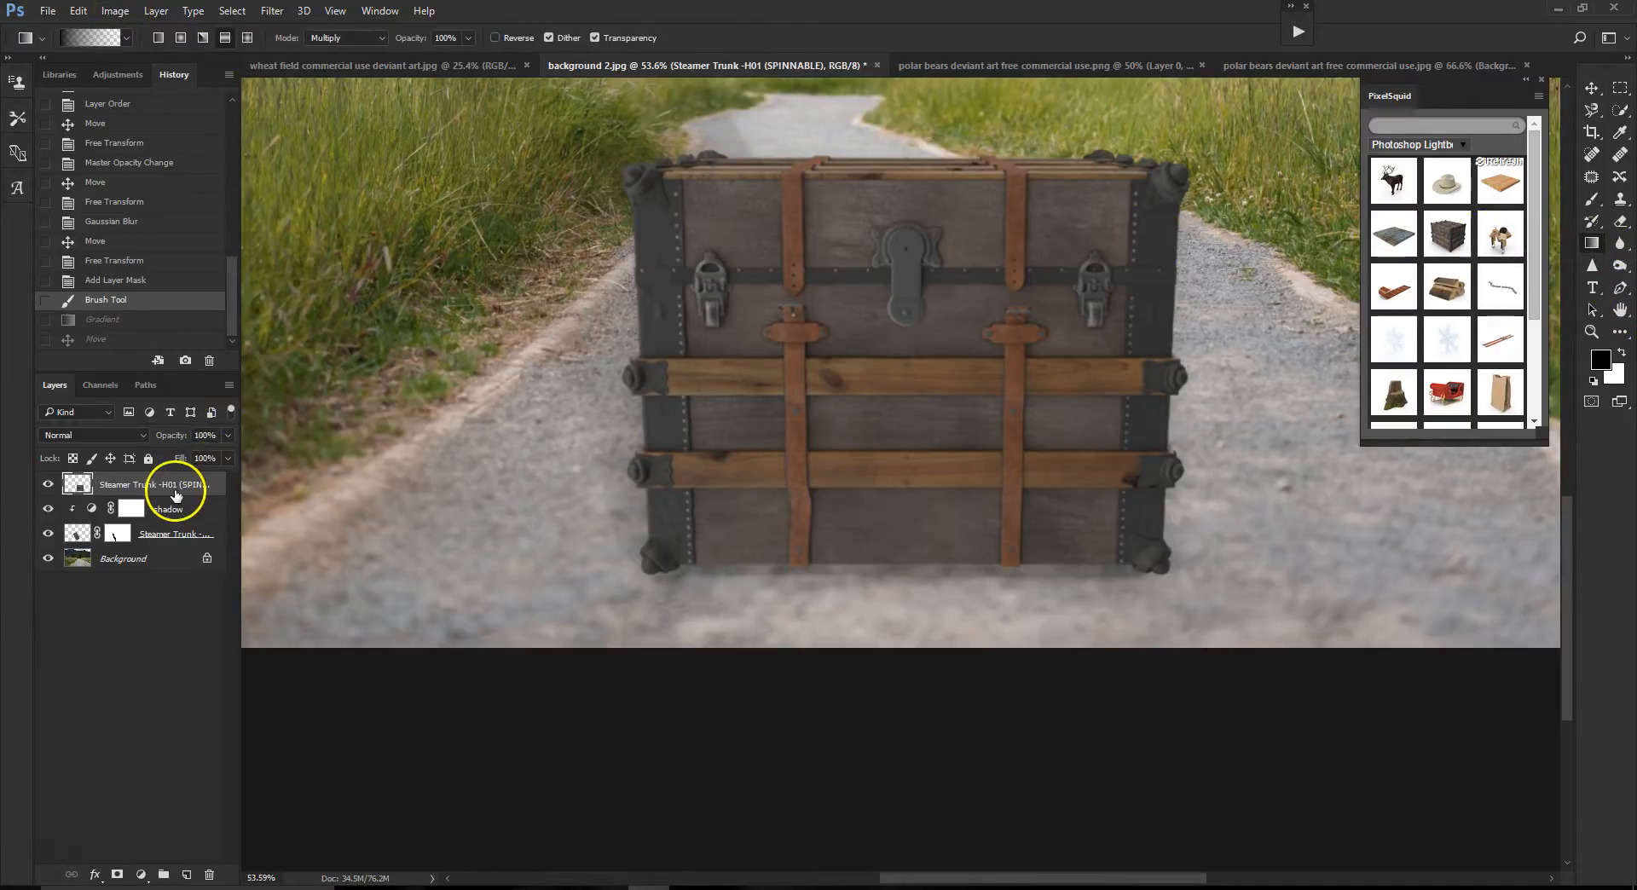
{"action": "key", "text": "ctrl+j"}
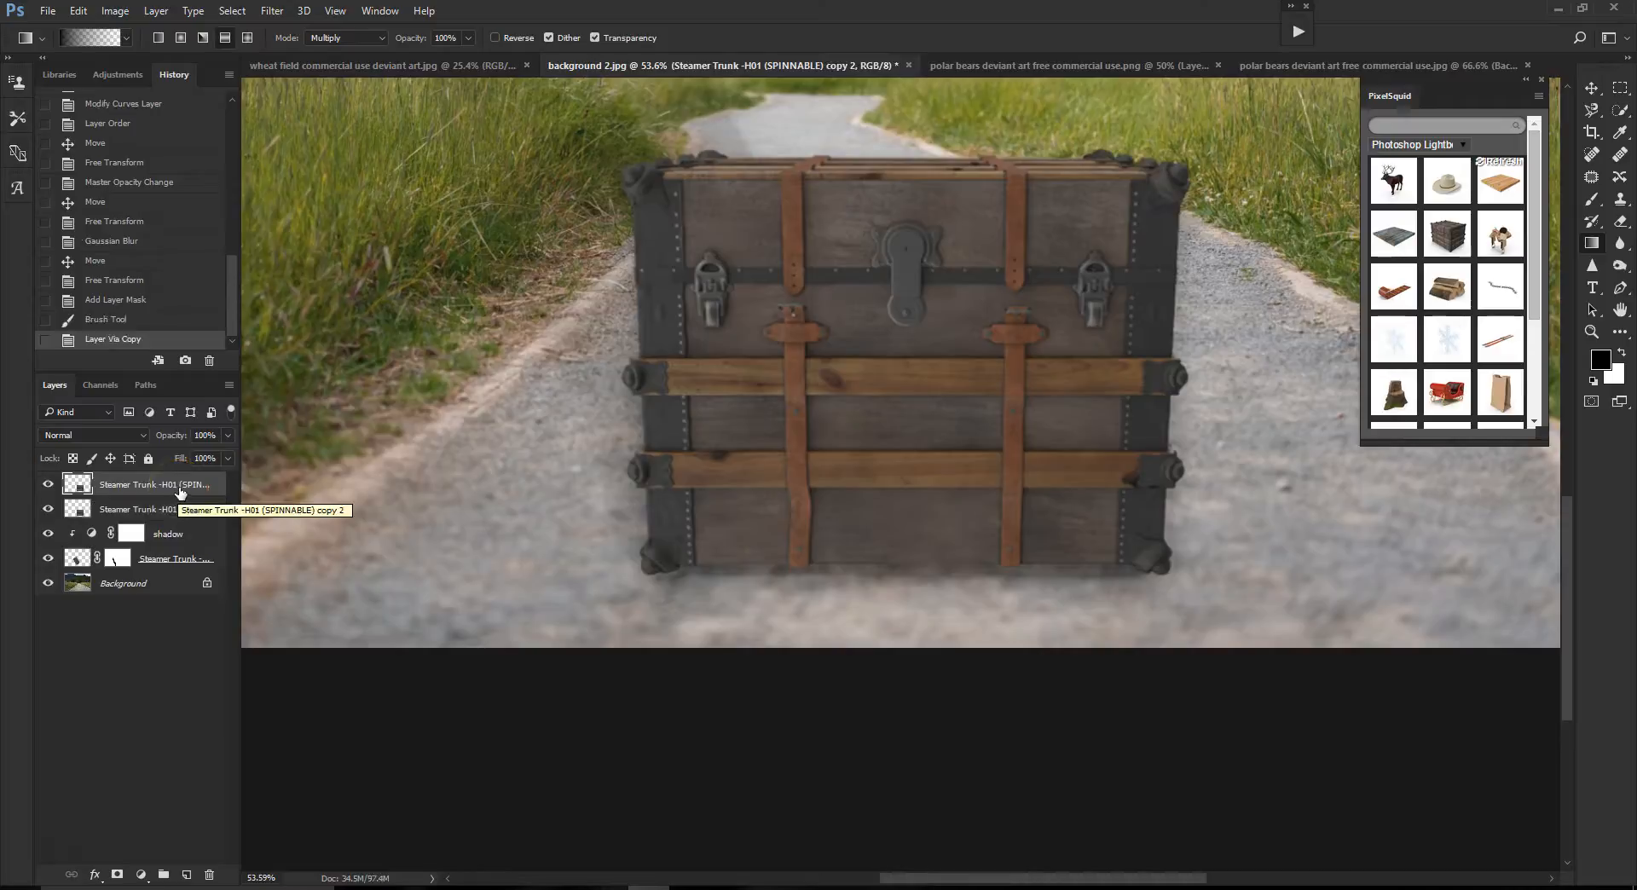
{"action": "left_click", "coordinate": [225, 38]}
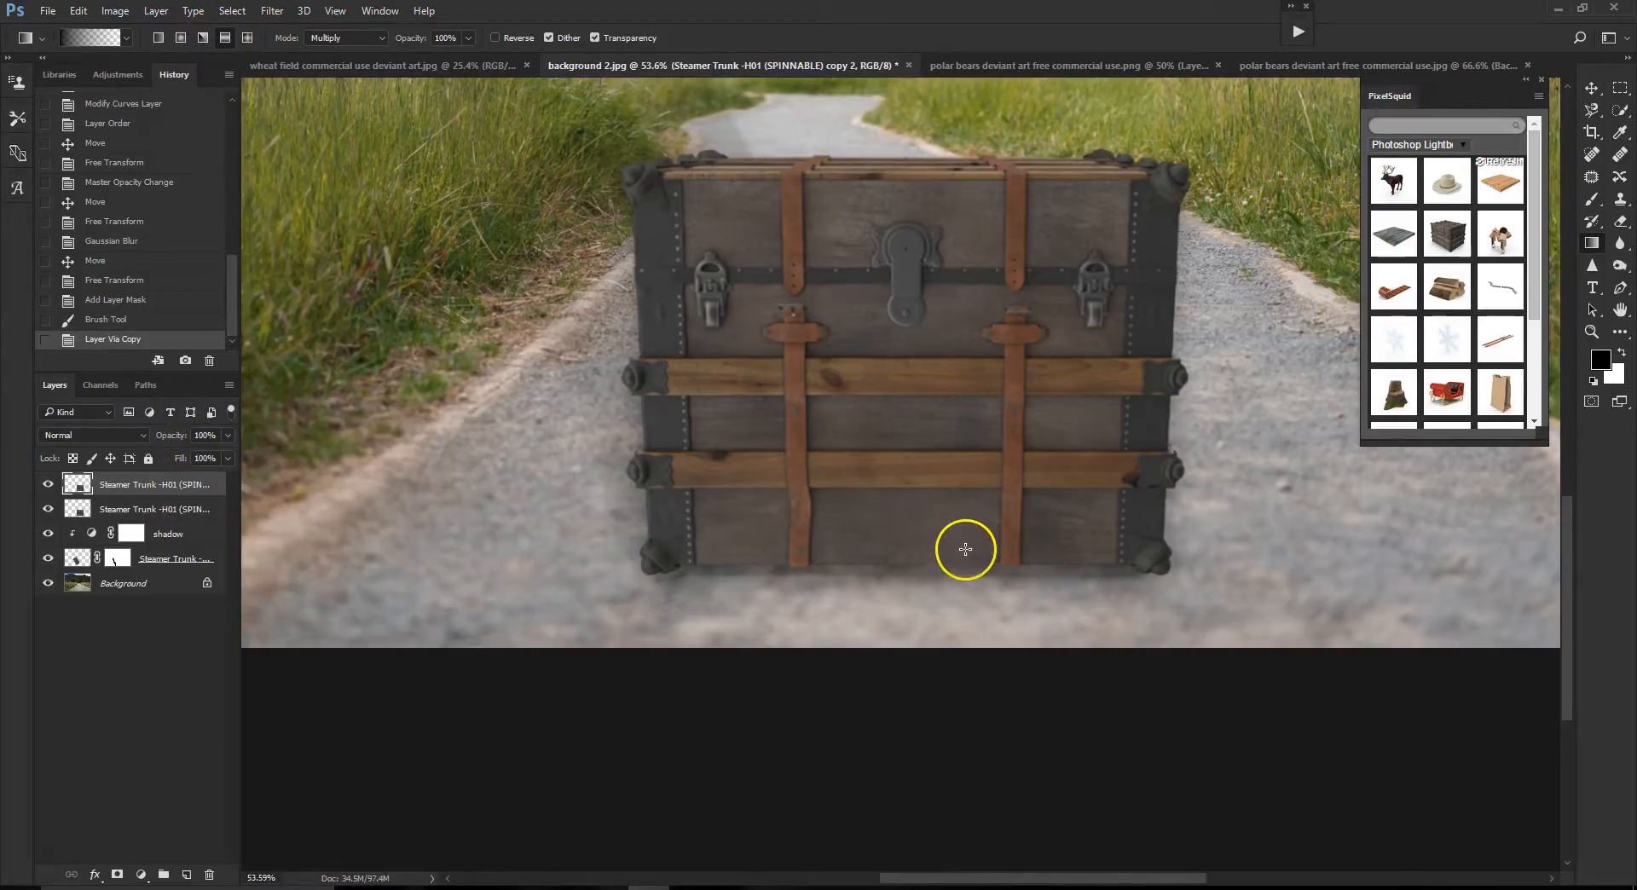
{"action": "left_click", "coordinate": [95, 39]}
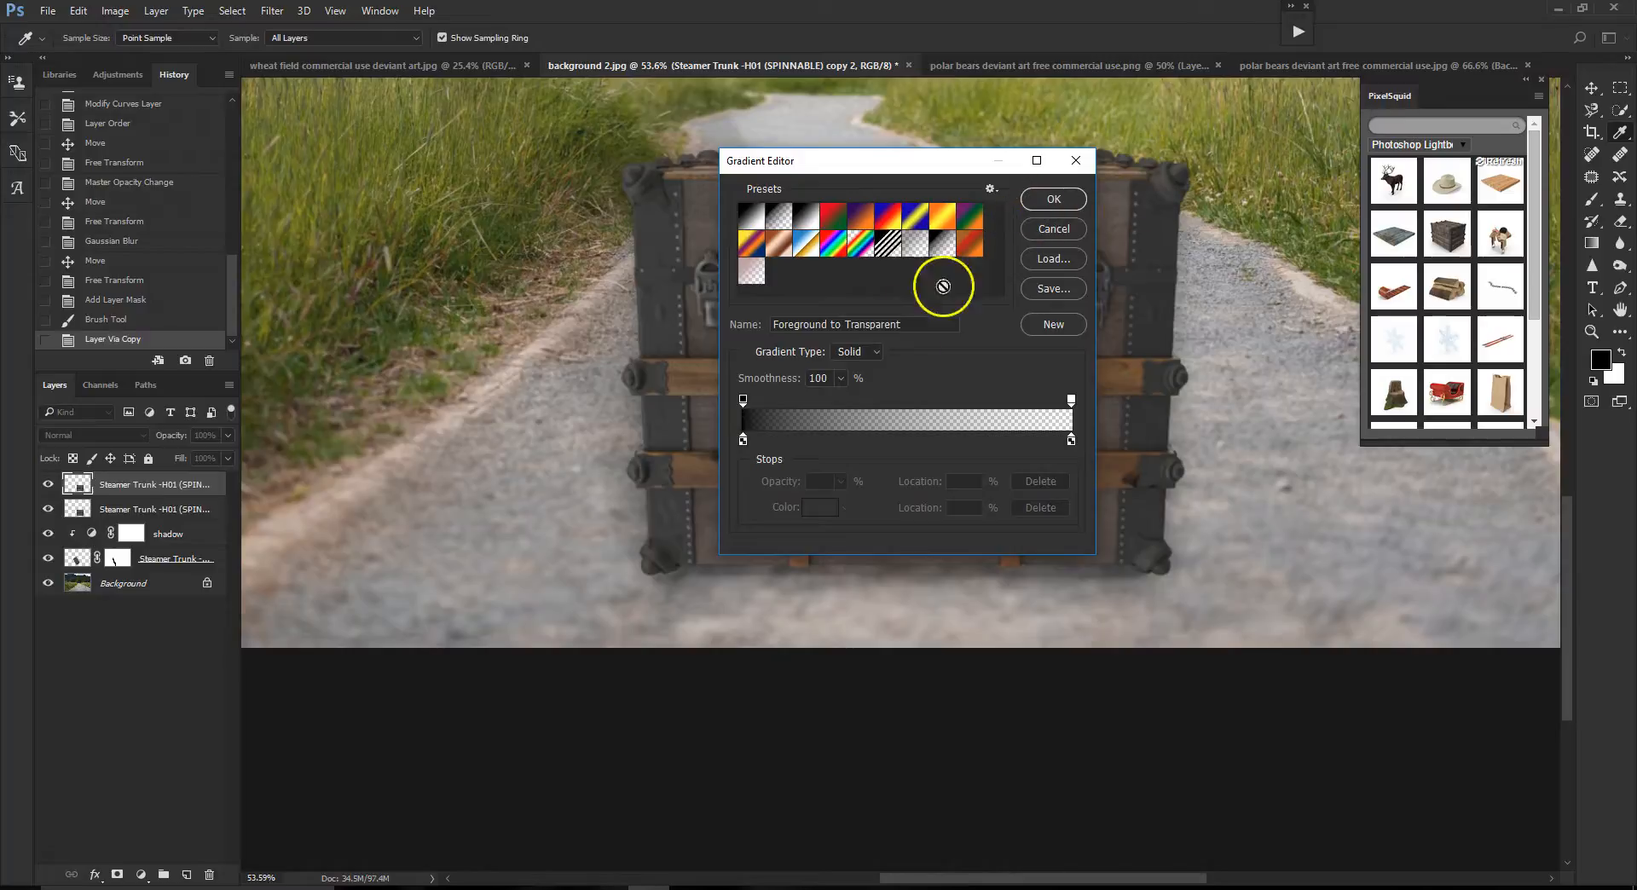
{"action": "left_click", "coordinate": [877, 353]}
{"action": "left_click", "coordinate": [1054, 205]}
{"action": "left_click", "coordinate": [1054, 203]}
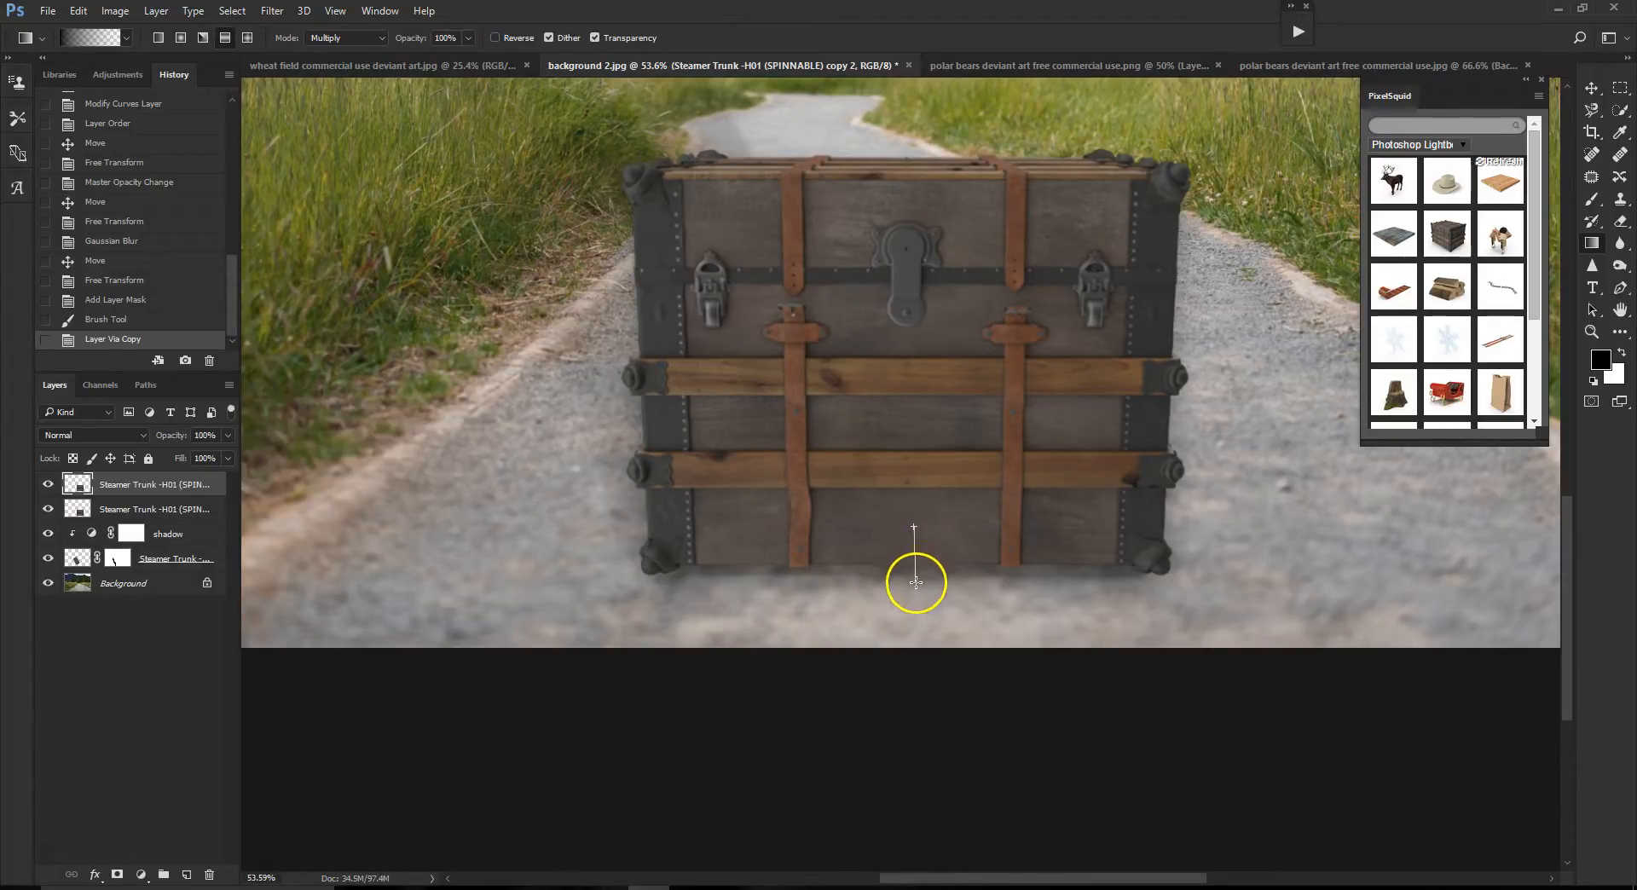
{"action": "left_click_drag", "start_coordinate": [914, 584], "coordinate": [914, 583]}
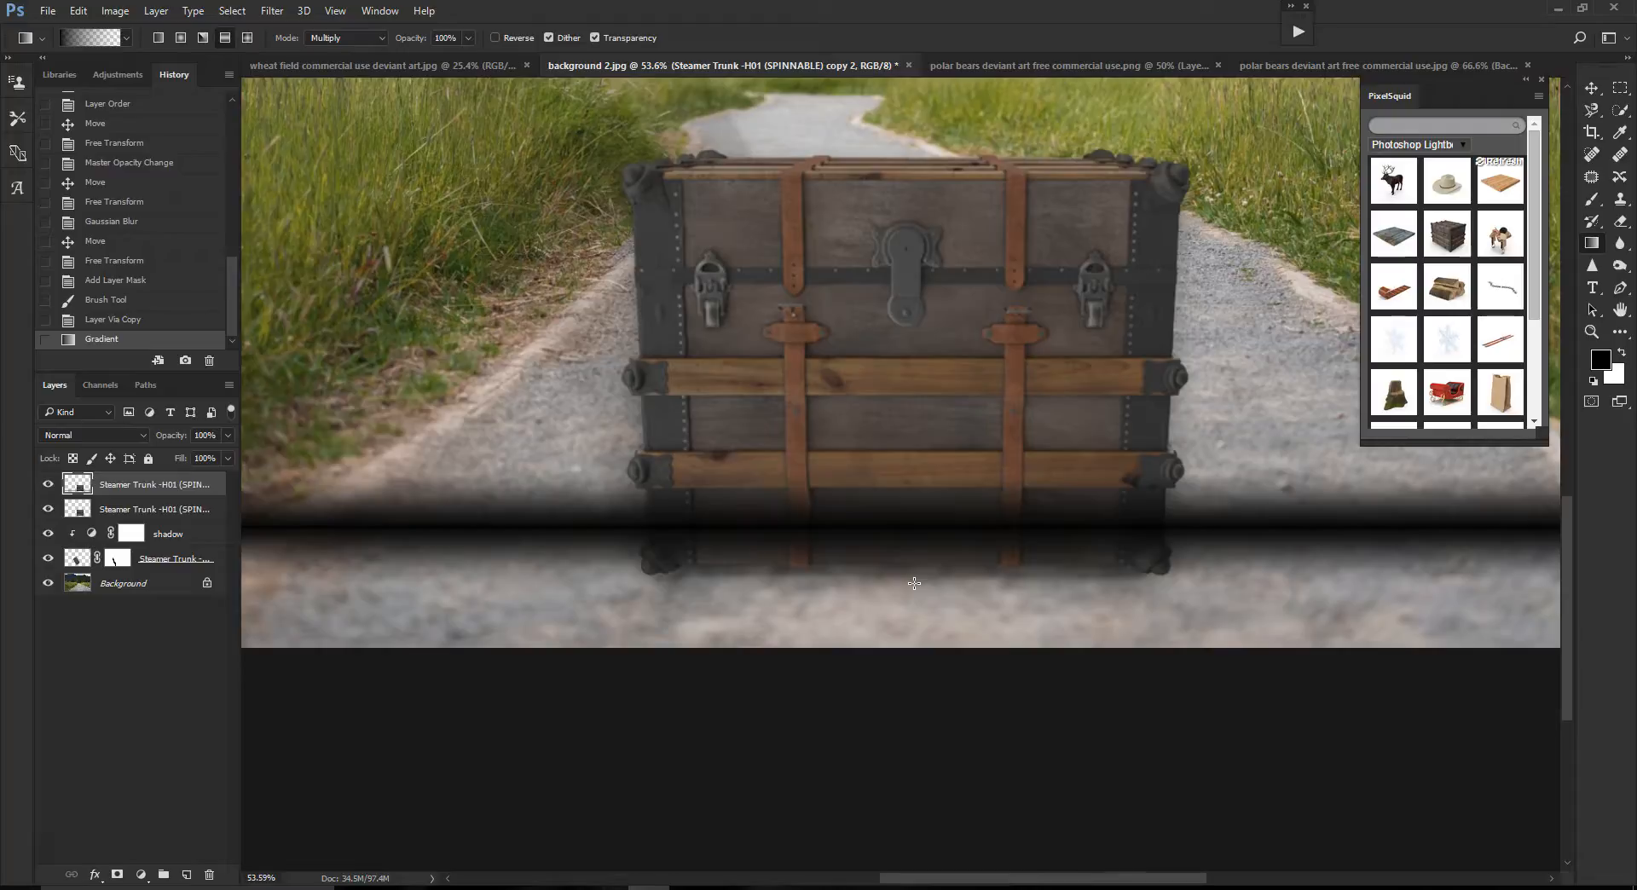
- Try squashing the gradient-filled trunk copy vertically, cancel the transform, and revert to the state before the gradient
{"action": "left_click", "coordinate": [1592, 89]}
{"action": "left_click_drag", "start_coordinate": [798, 538], "coordinate": [800, 535]}
{"action": "key", "text": "ctrl+t"}
{"action": "left_click_drag", "start_coordinate": [724, 624], "coordinate": [724, 578]}
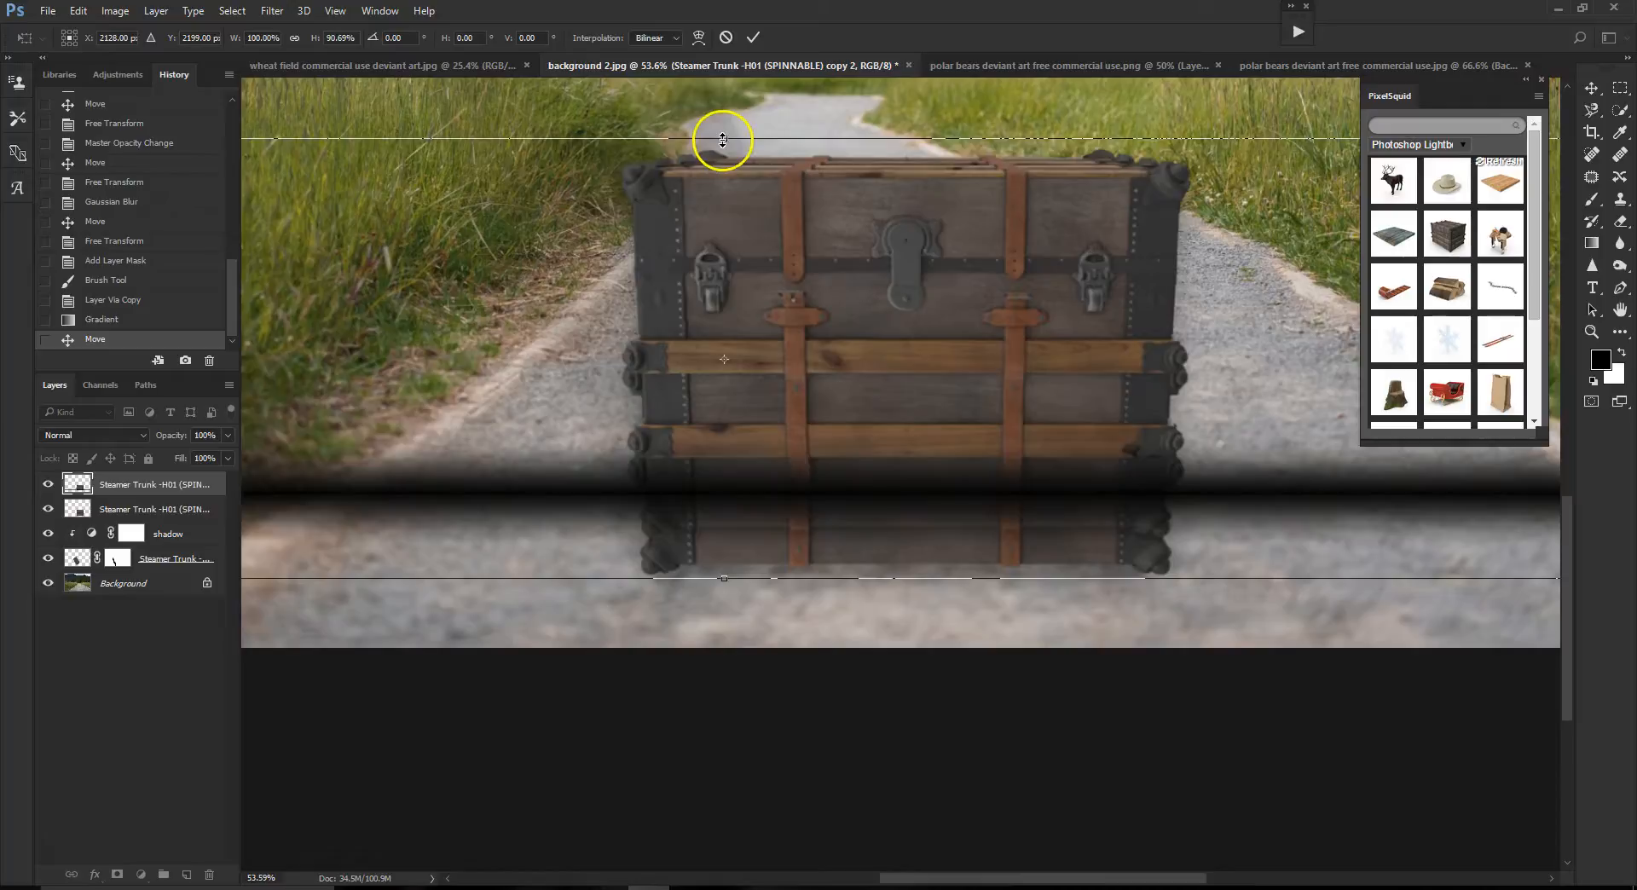
{"action": "left_click_drag", "start_coordinate": [724, 139], "coordinate": [720, 165]}
{"action": "left_click", "coordinate": [726, 37]}
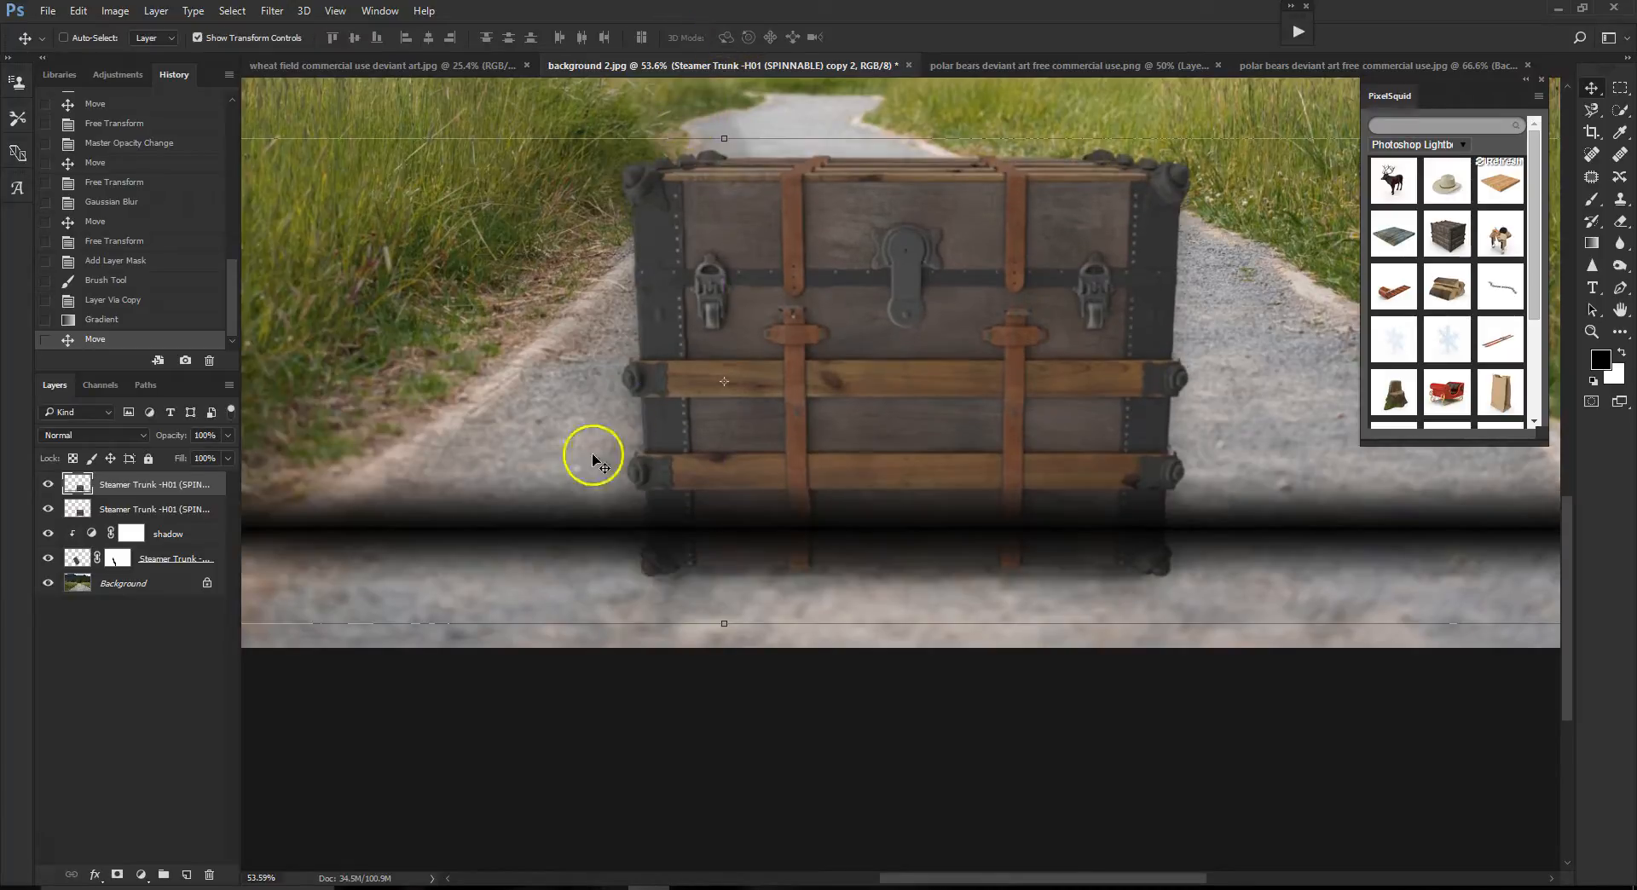
{"action": "left_click", "coordinate": [130, 321]}
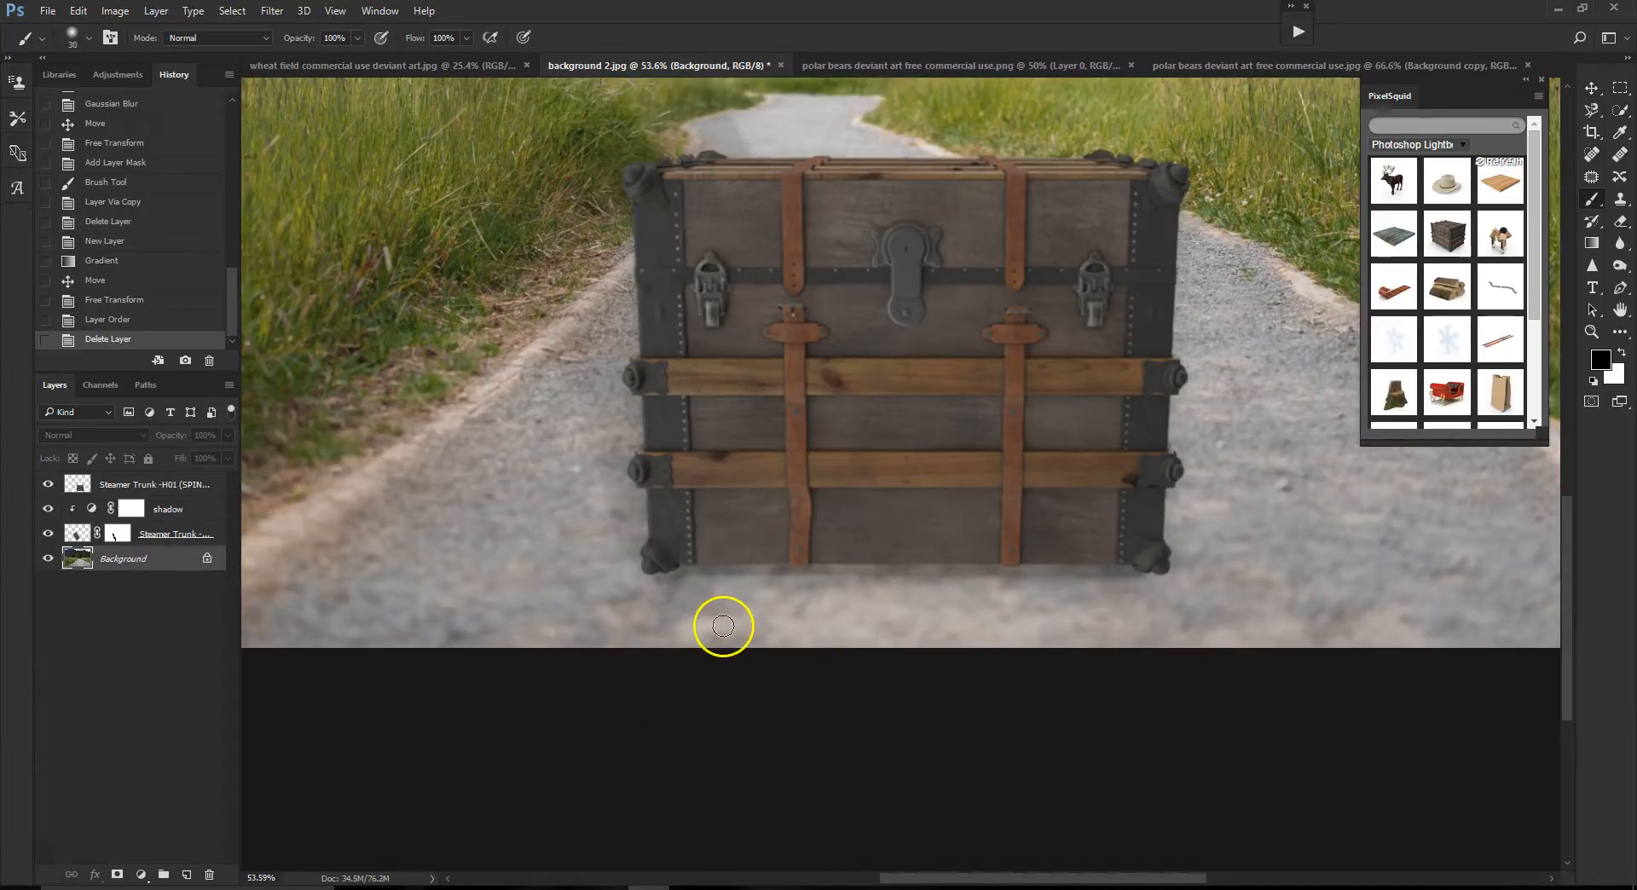
- Create a new empty layer and place it at the top of the layer stack
{"action": "scroll", "coordinate": [970, 417], "scroll_direction": "up", "scroll_amount": 1}
{"action": "scroll", "coordinate": [970, 417], "scroll_direction": "down", "scroll_amount": 1}
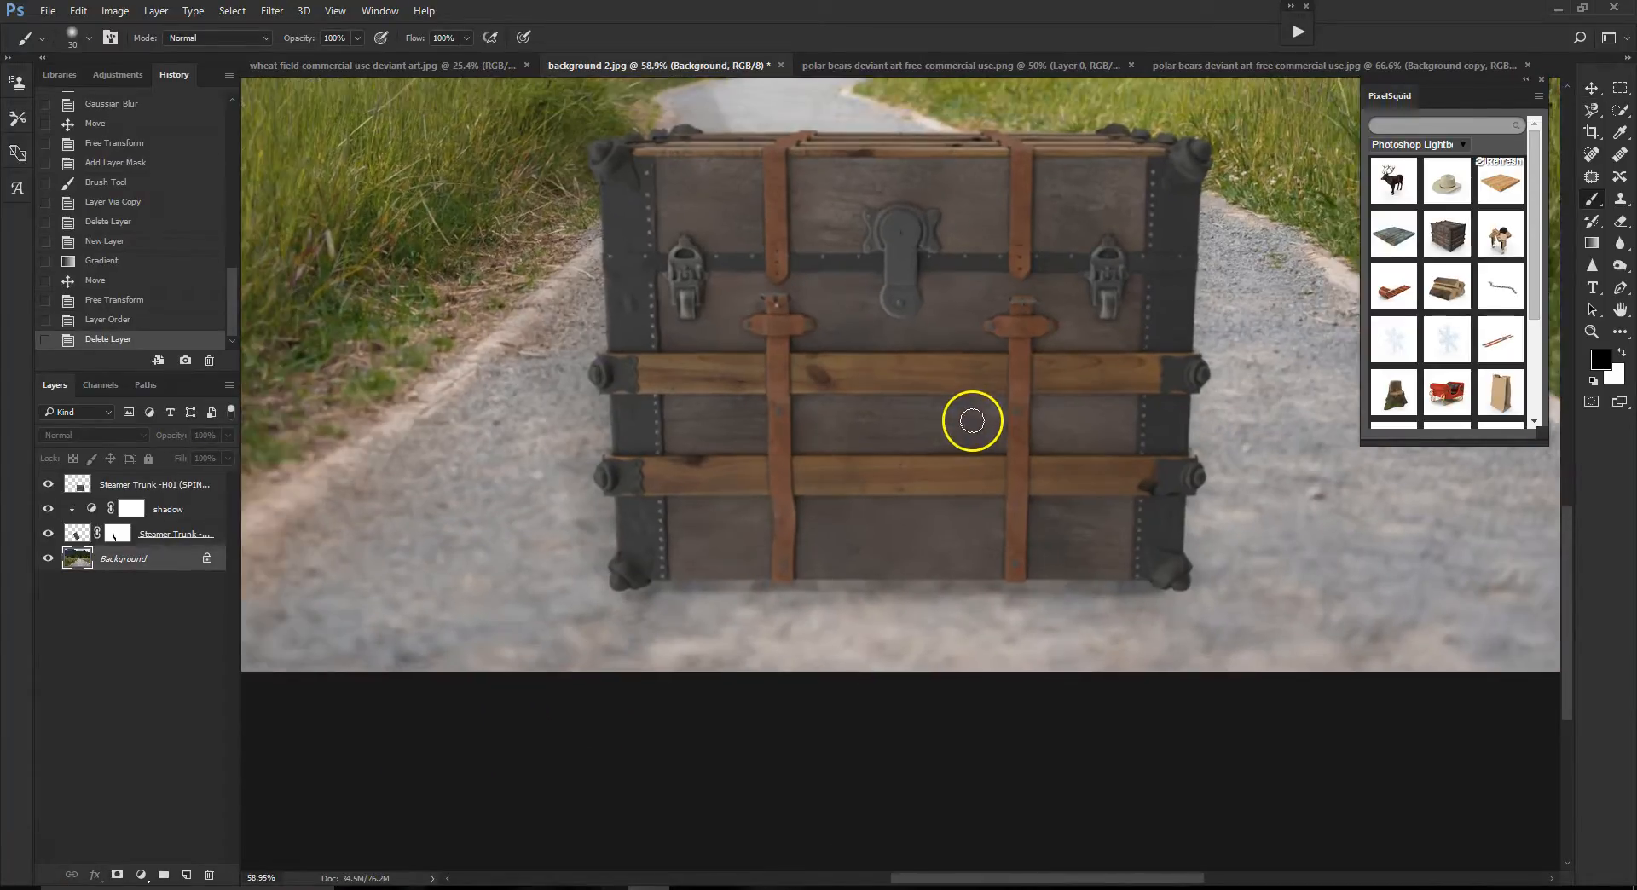
{"action": "scroll", "coordinate": [1009, 412], "scroll_direction": "up", "scroll_amount": 1}
{"action": "scroll", "coordinate": [1141, 408], "scroll_direction": "up", "scroll_amount": 1}
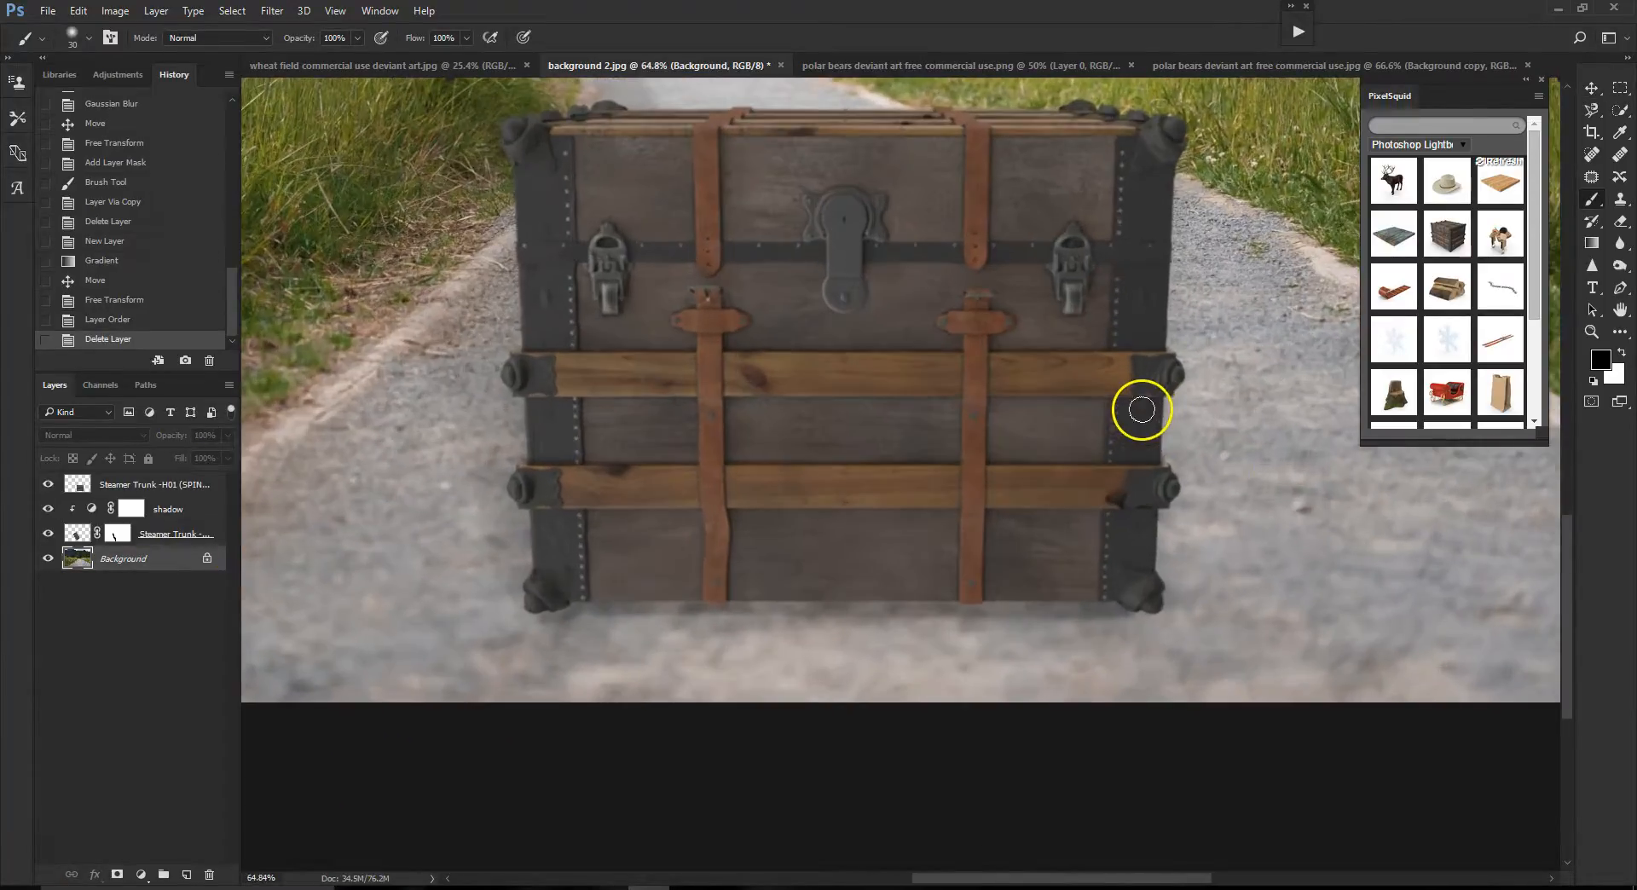
{"action": "left_click_drag", "start_coordinate": [1570, 565], "coordinate": [1572, 535]}
{"action": "scroll", "coordinate": [1050, 545], "scroll_direction": "up", "scroll_amount": 1}
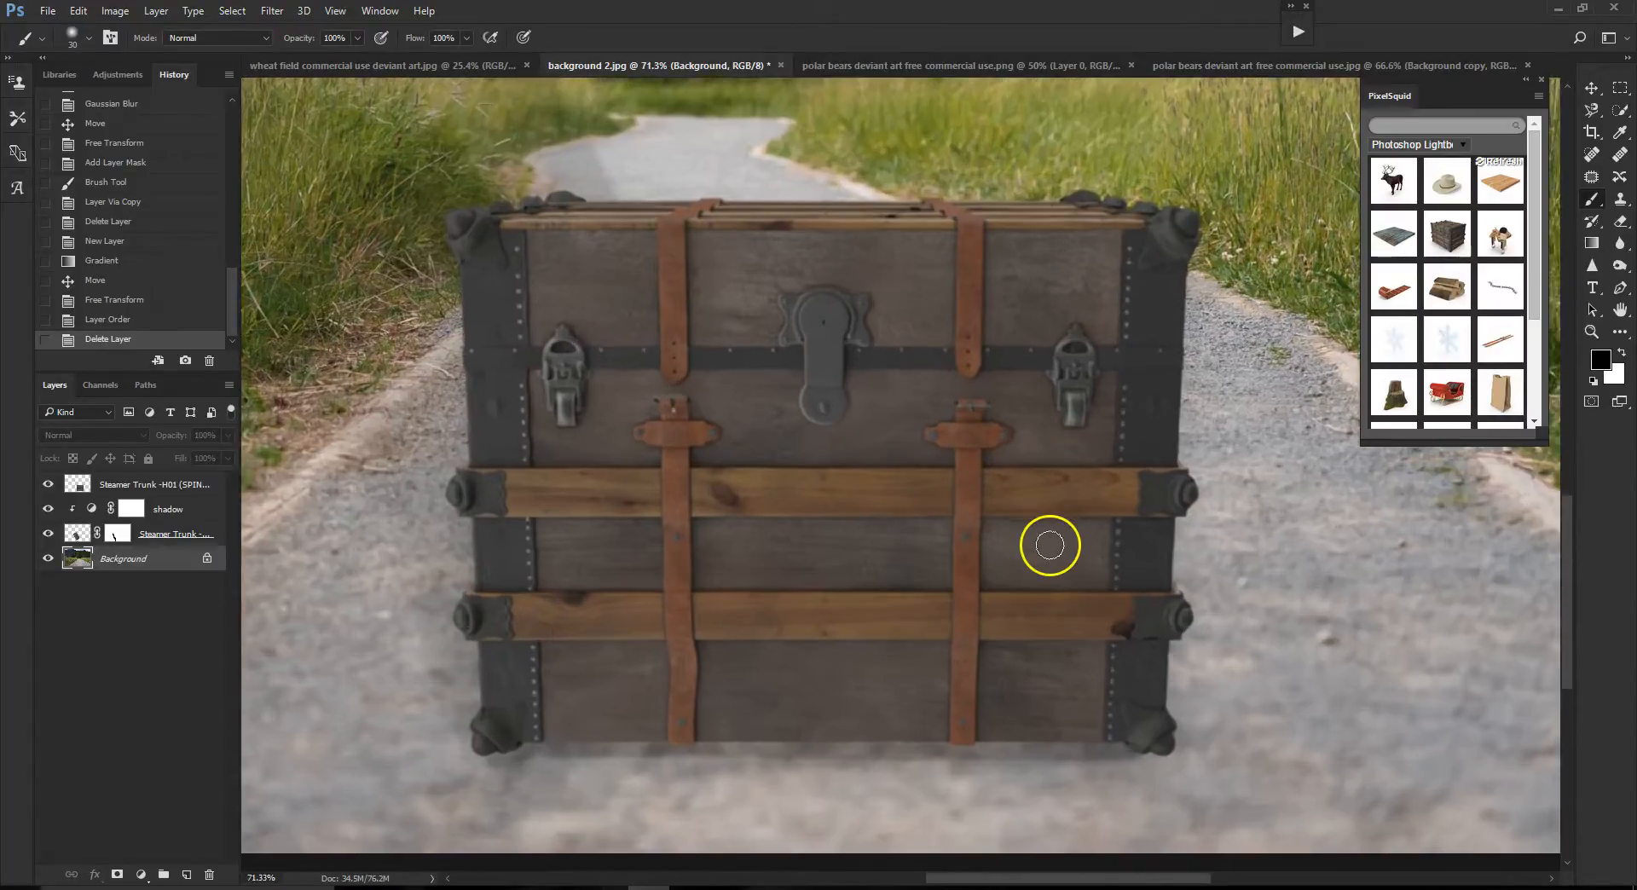
{"action": "scroll", "coordinate": [1050, 546], "scroll_direction": "down", "scroll_amount": 2}
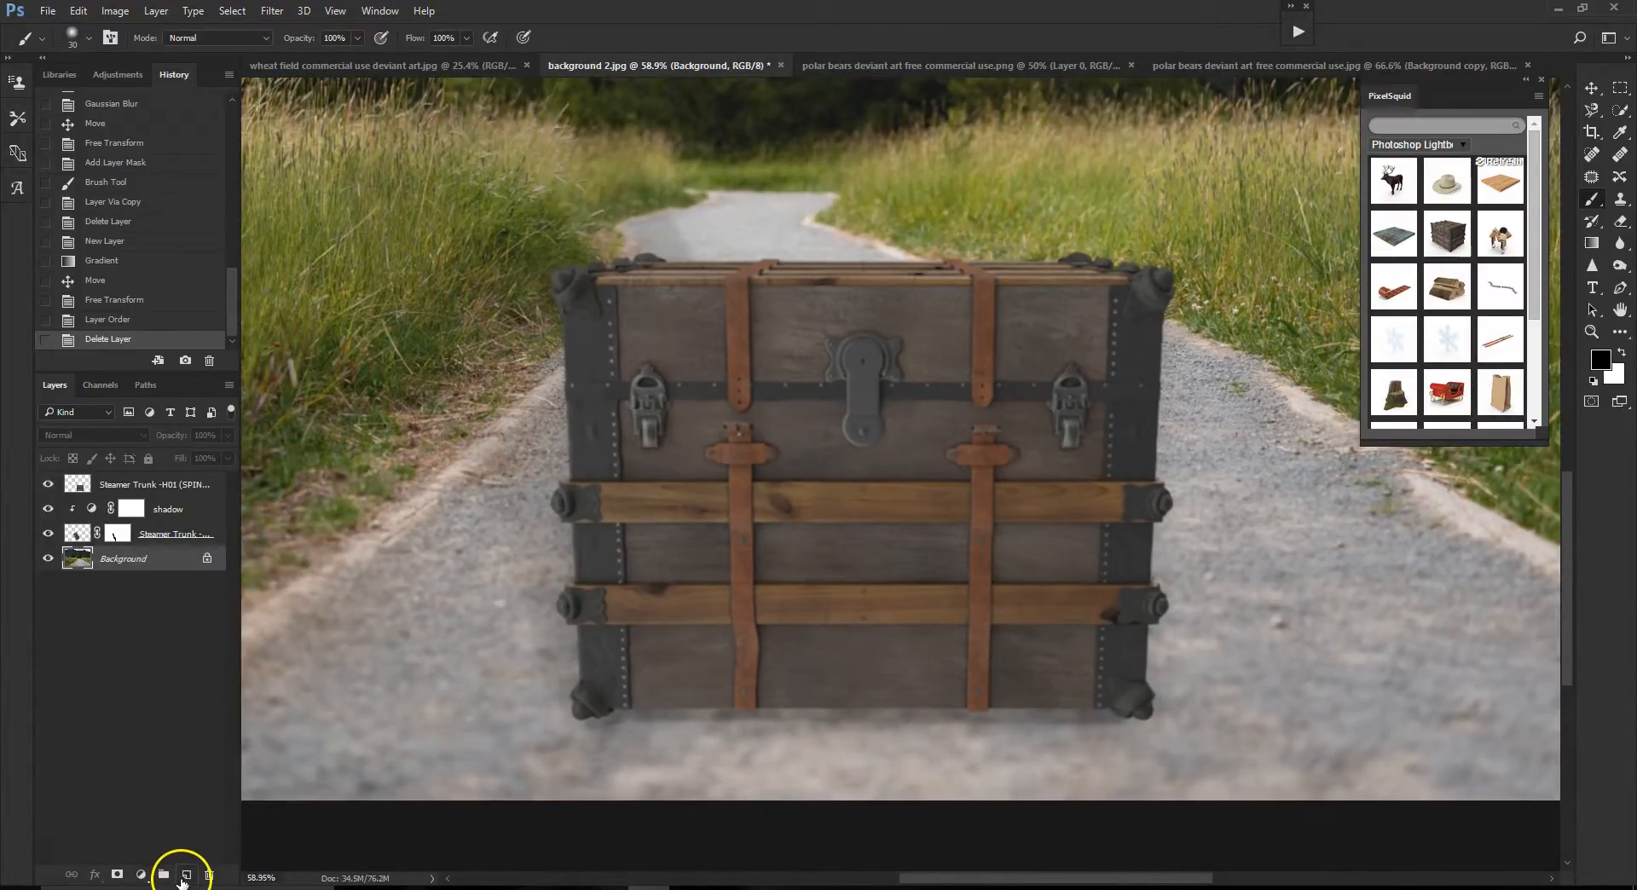
{"action": "left_click", "coordinate": [183, 876]}
{"action": "left_click_drag", "start_coordinate": [139, 555], "coordinate": [147, 480]}
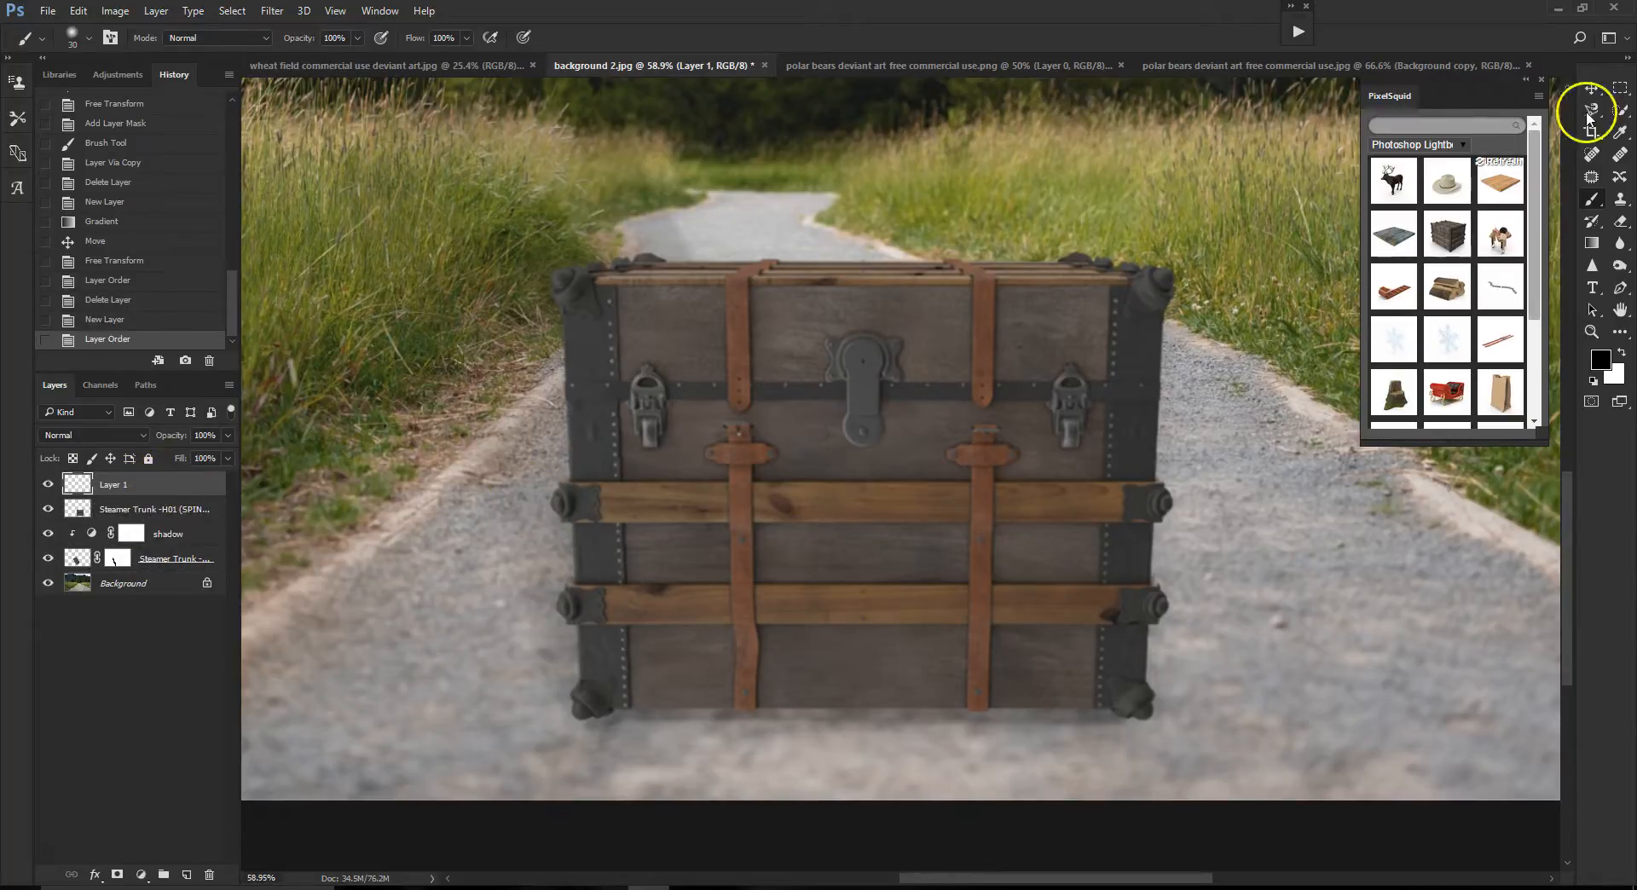
- Draw a short vertical reflected gradient across the trunk's base on the new layer, using the Foreground to Transparent preset
{"action": "left_click", "coordinate": [1591, 242]}
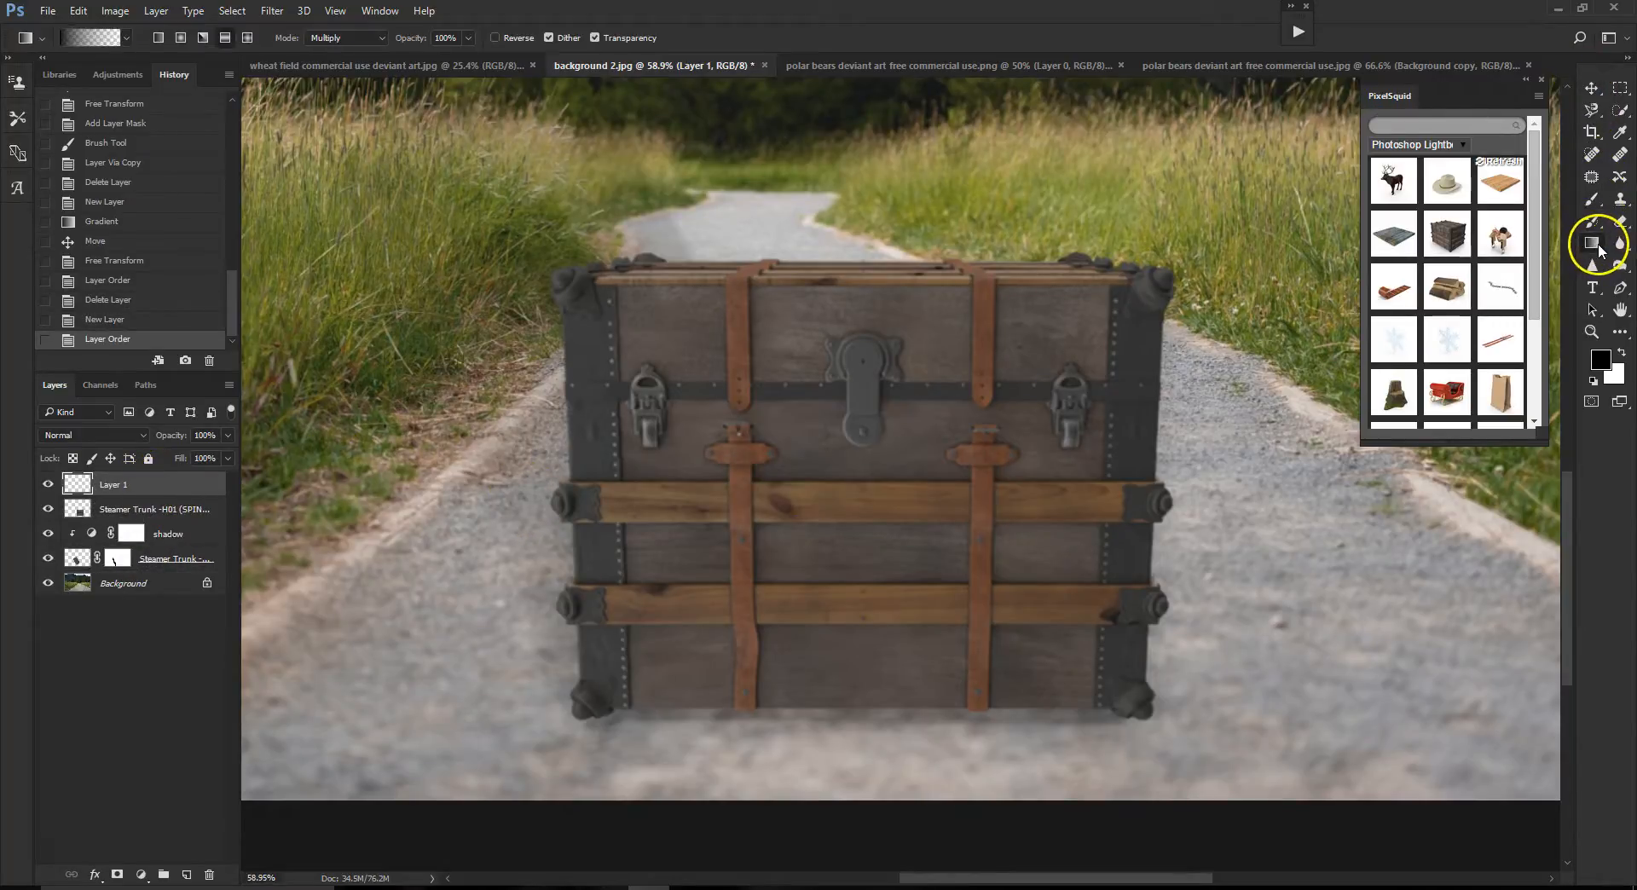
{"action": "left_click", "coordinate": [112, 47]}
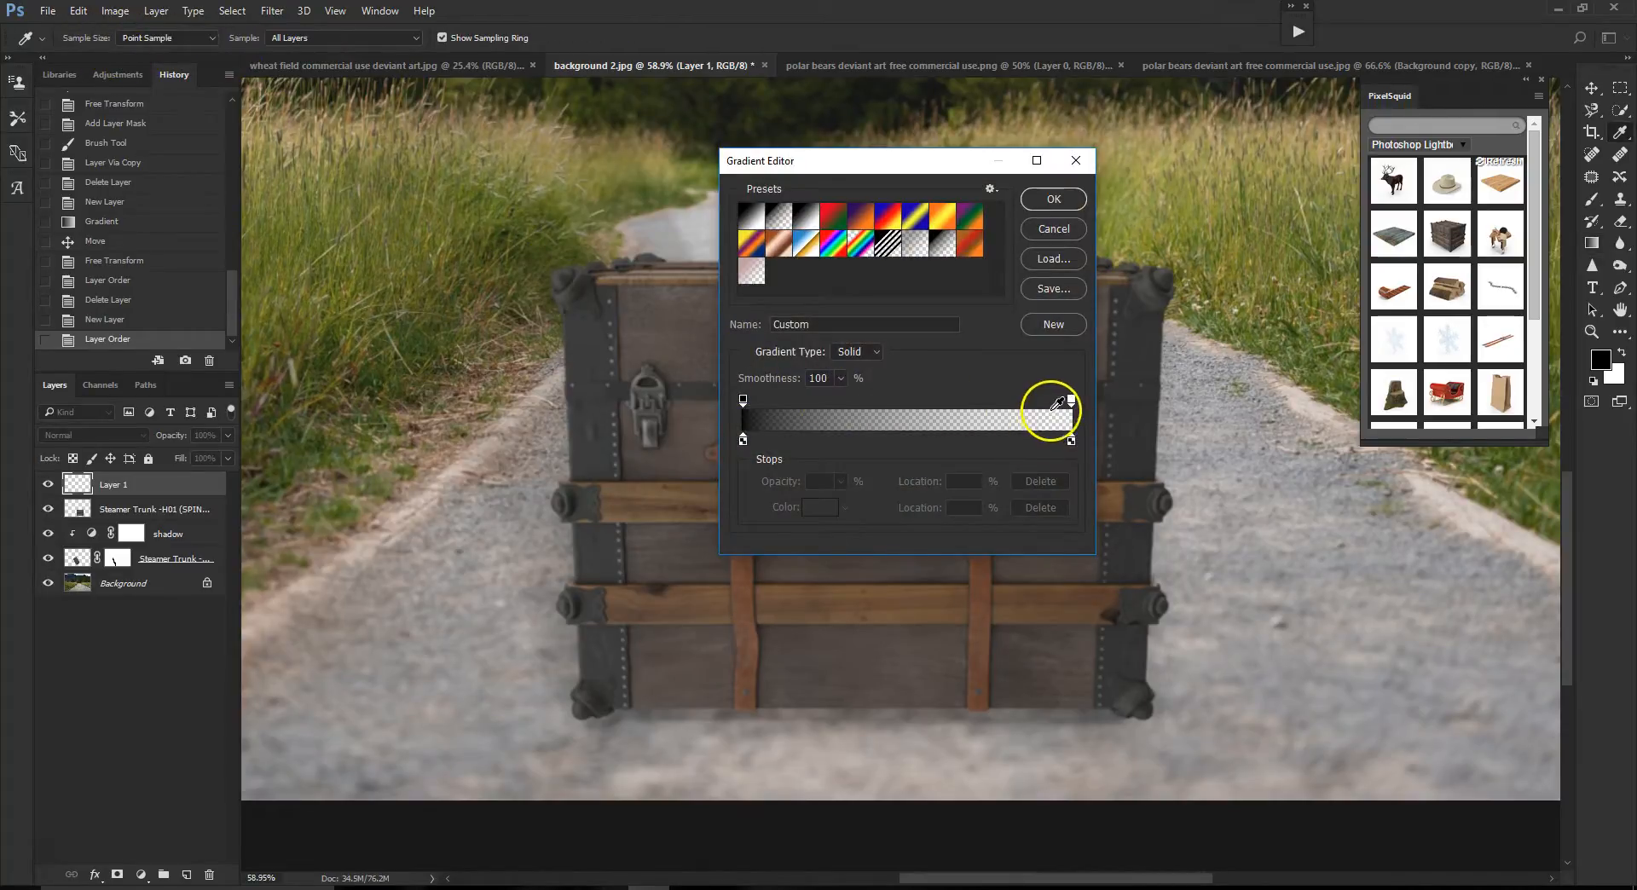
{"action": "left_click", "coordinate": [779, 215]}
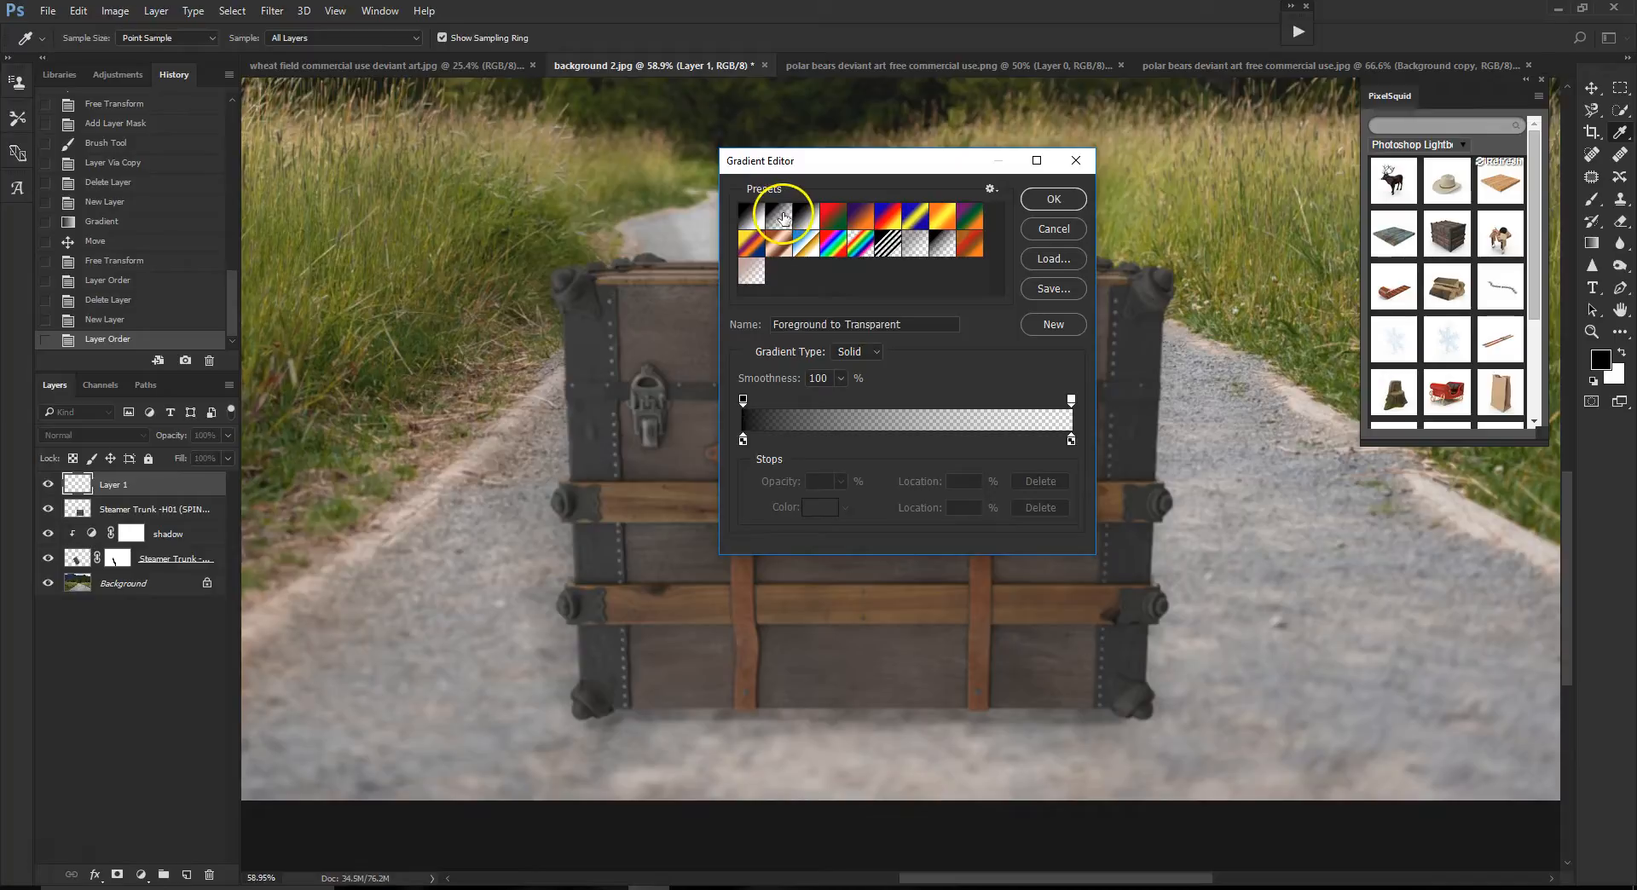
{"action": "left_click", "coordinate": [1053, 202]}
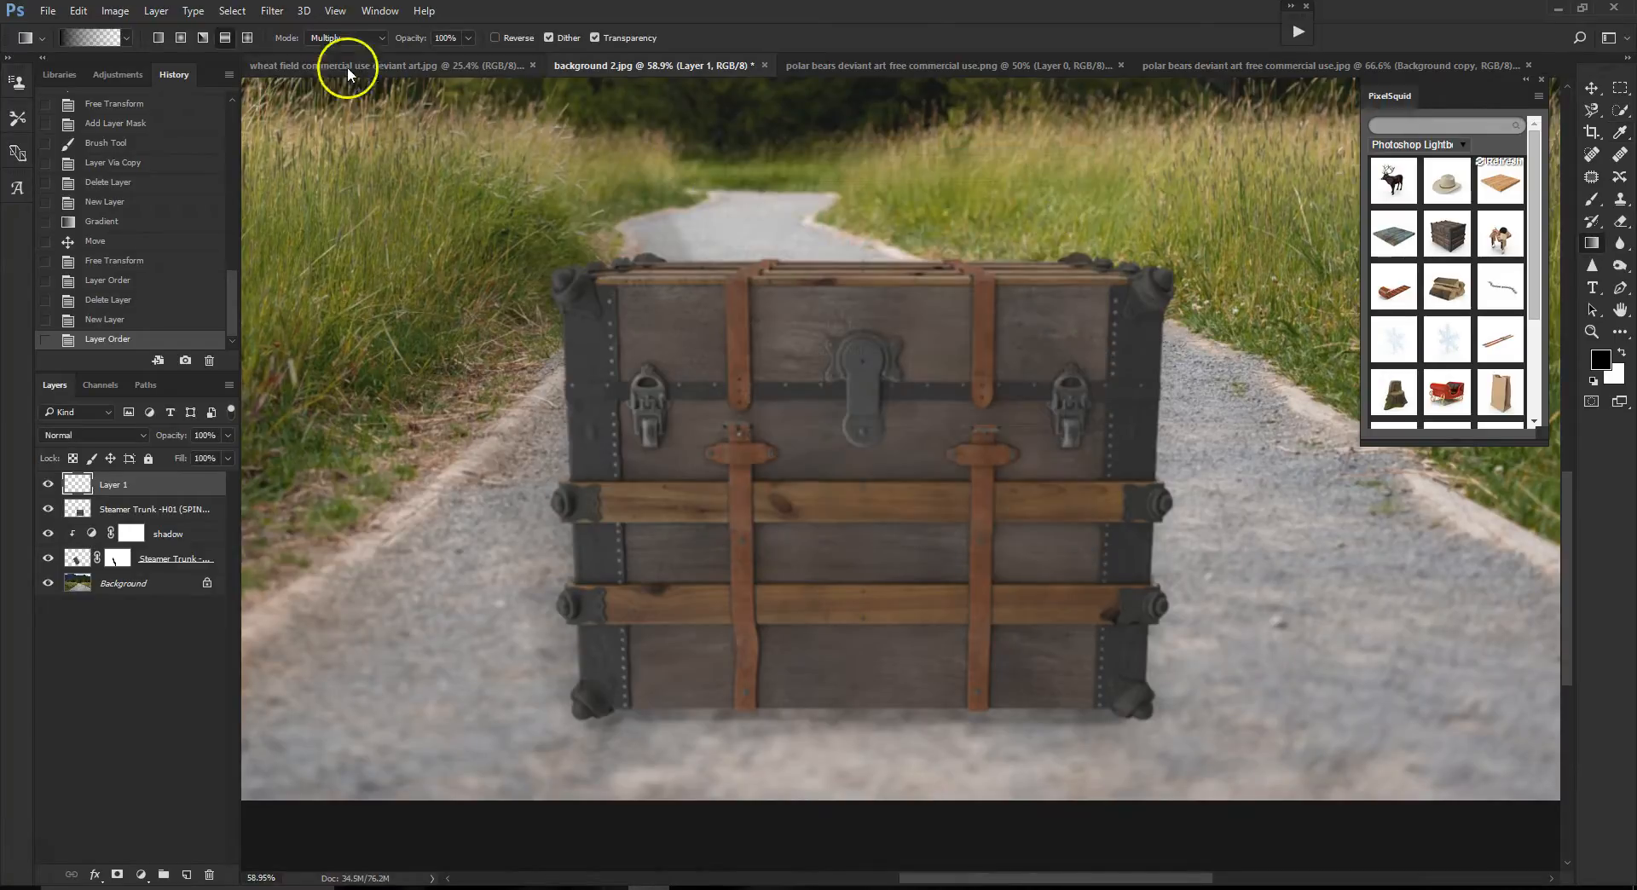
{"action": "left_click", "coordinate": [158, 37]}
{"action": "scroll", "coordinate": [987, 628], "scroll_direction": "down", "scroll_amount": 1}
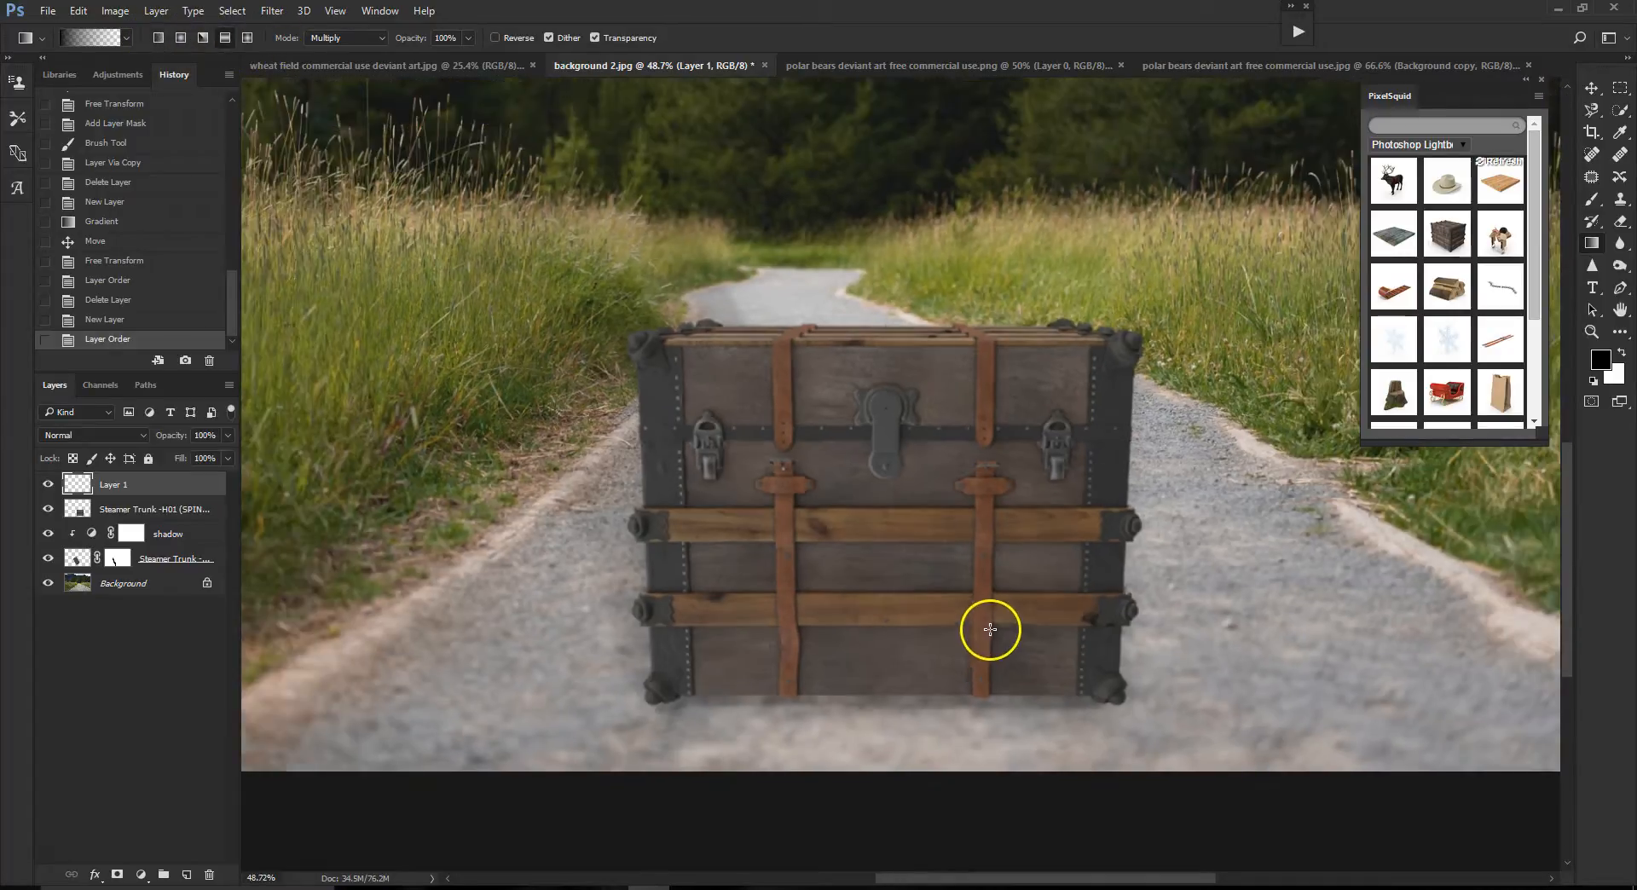
{"action": "left_click_drag", "start_coordinate": [889, 664], "coordinate": [890, 711]}
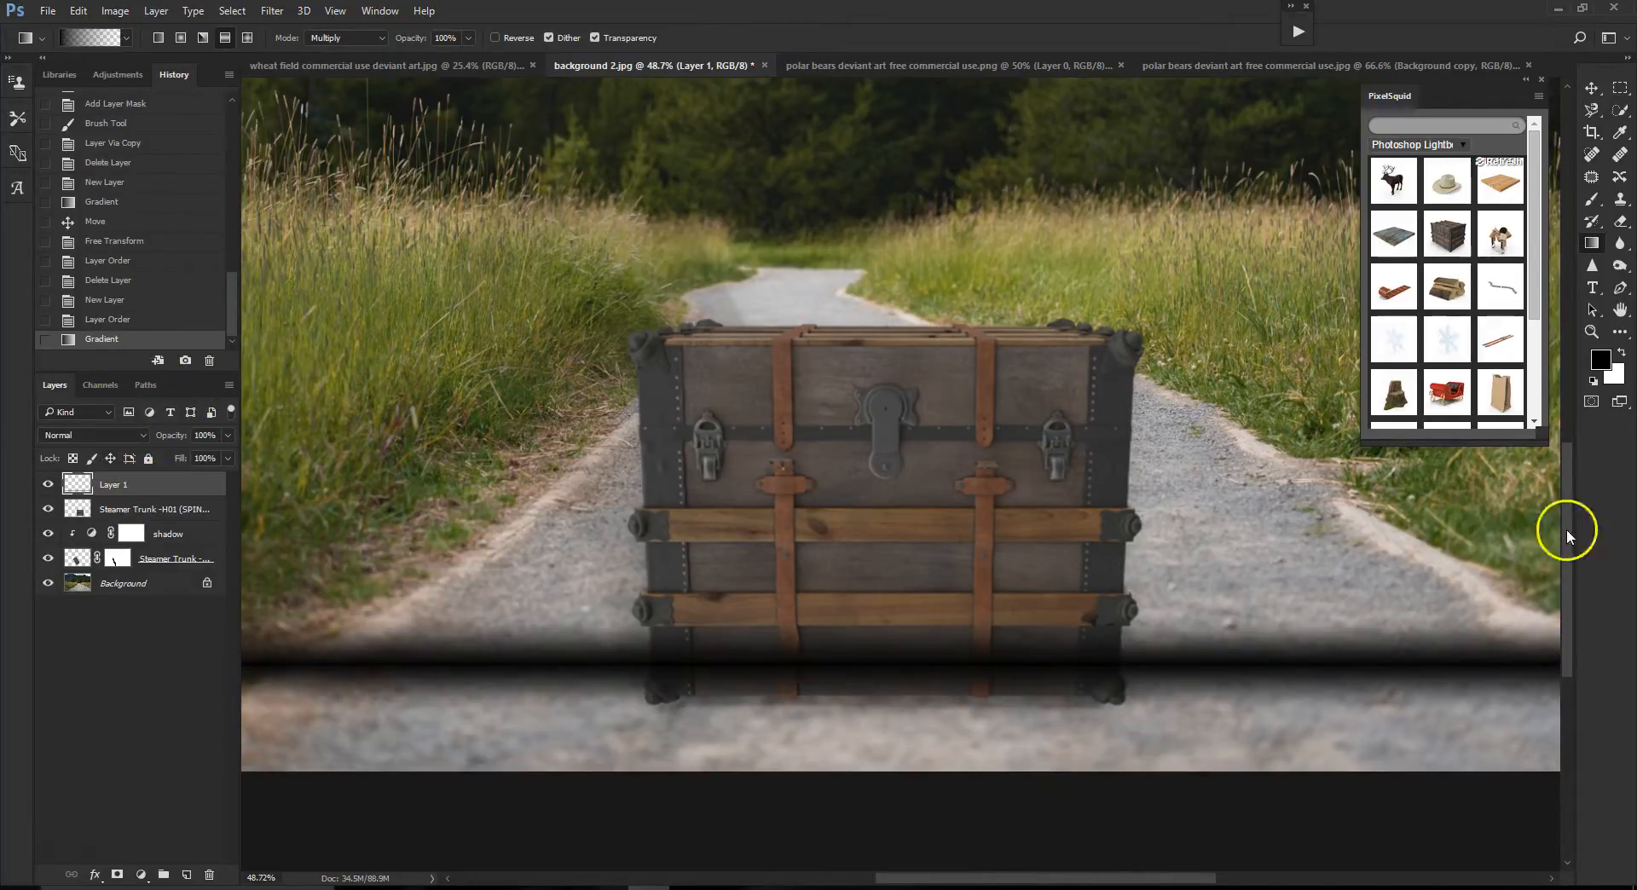
- Scale the gradient band to 23.78% width and 33.03% height along the trunk's bottom edge and place its layer directly above the Background
{"action": "left_click", "coordinate": [1588, 92]}
{"action": "left_click_drag", "start_coordinate": [906, 668], "coordinate": [1358, 646]}
{"action": "left_click_drag", "start_coordinate": [285, 601], "coordinate": [695, 680]}
{"action": "left_click_drag", "start_coordinate": [845, 701], "coordinate": [776, 704]}
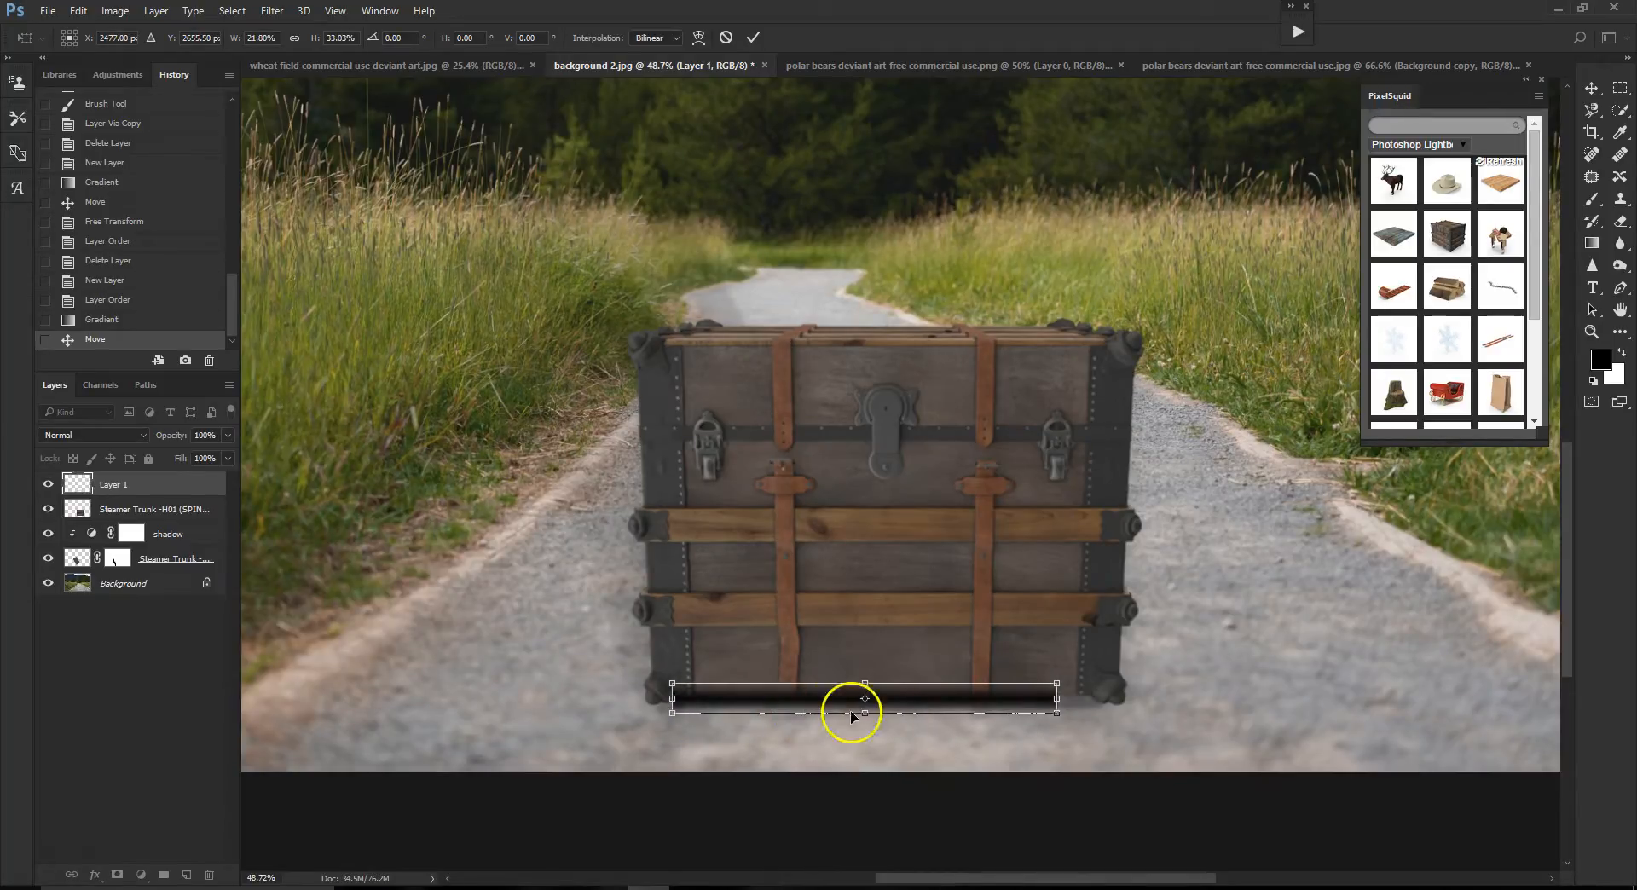
{"action": "left_click_drag", "start_coordinate": [1058, 699], "coordinate": [1092, 701]}
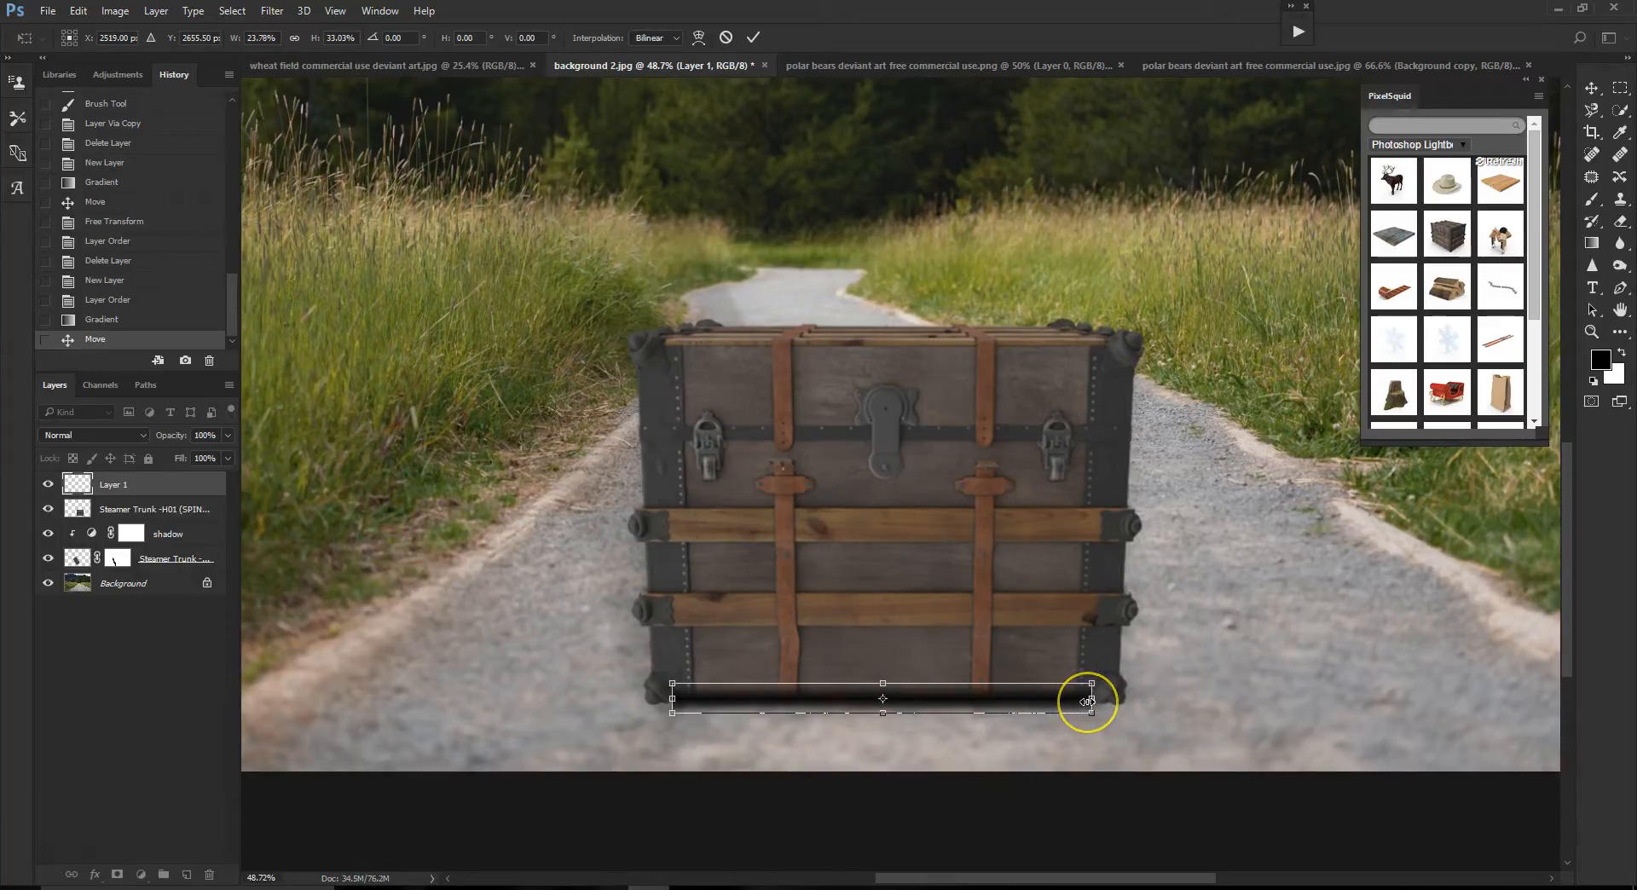
{"action": "left_click", "coordinate": [753, 36]}
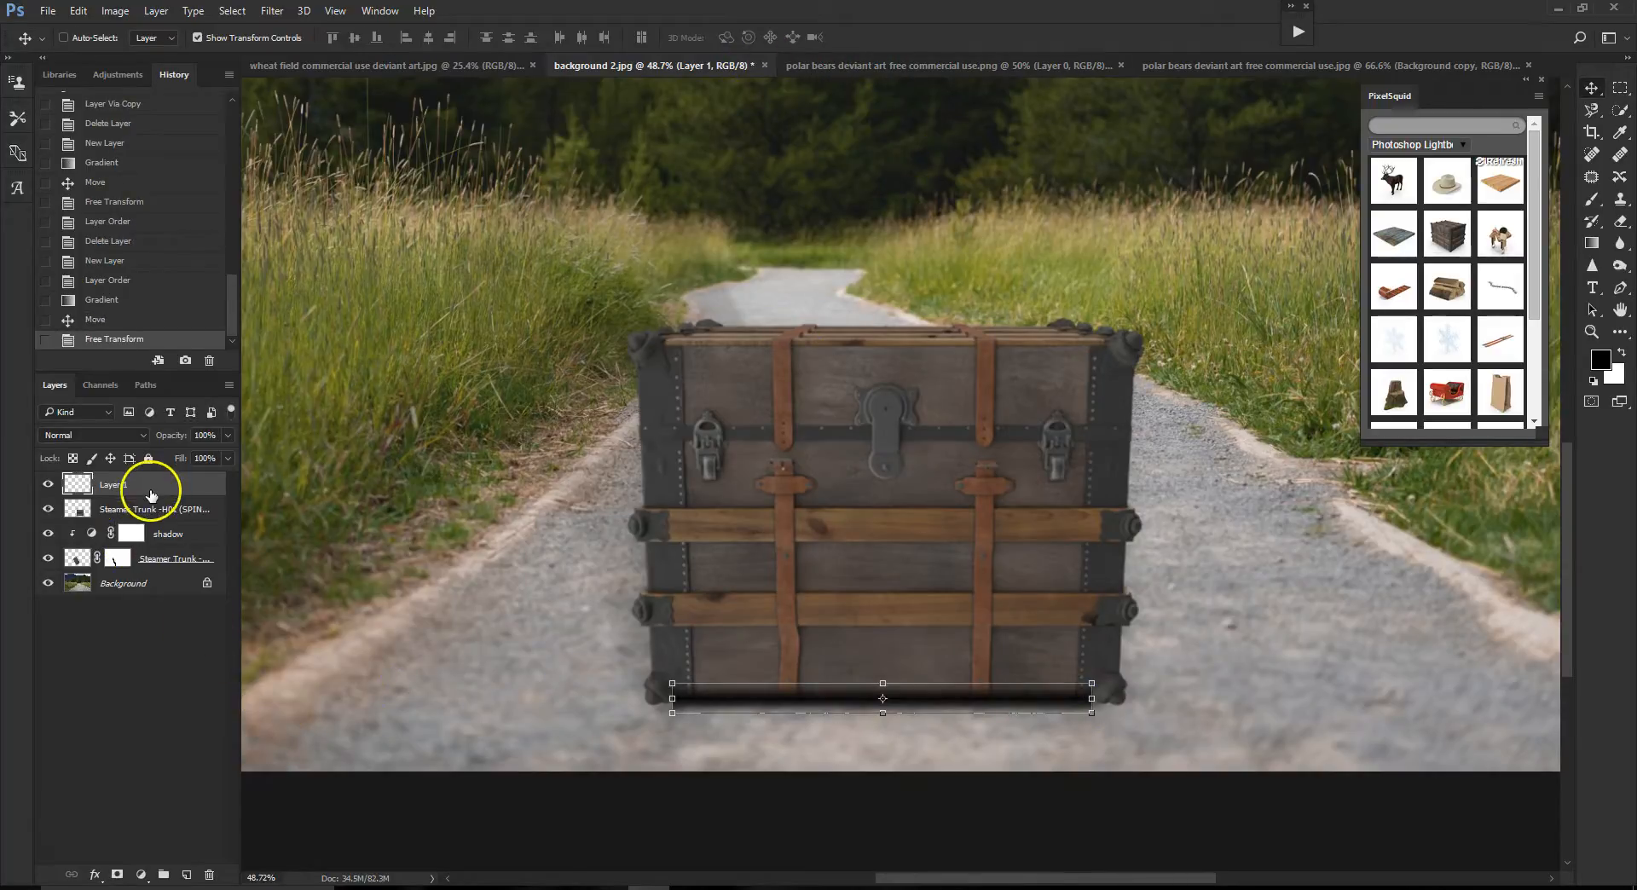
{"action": "left_click_drag", "start_coordinate": [146, 485], "coordinate": [161, 566]}
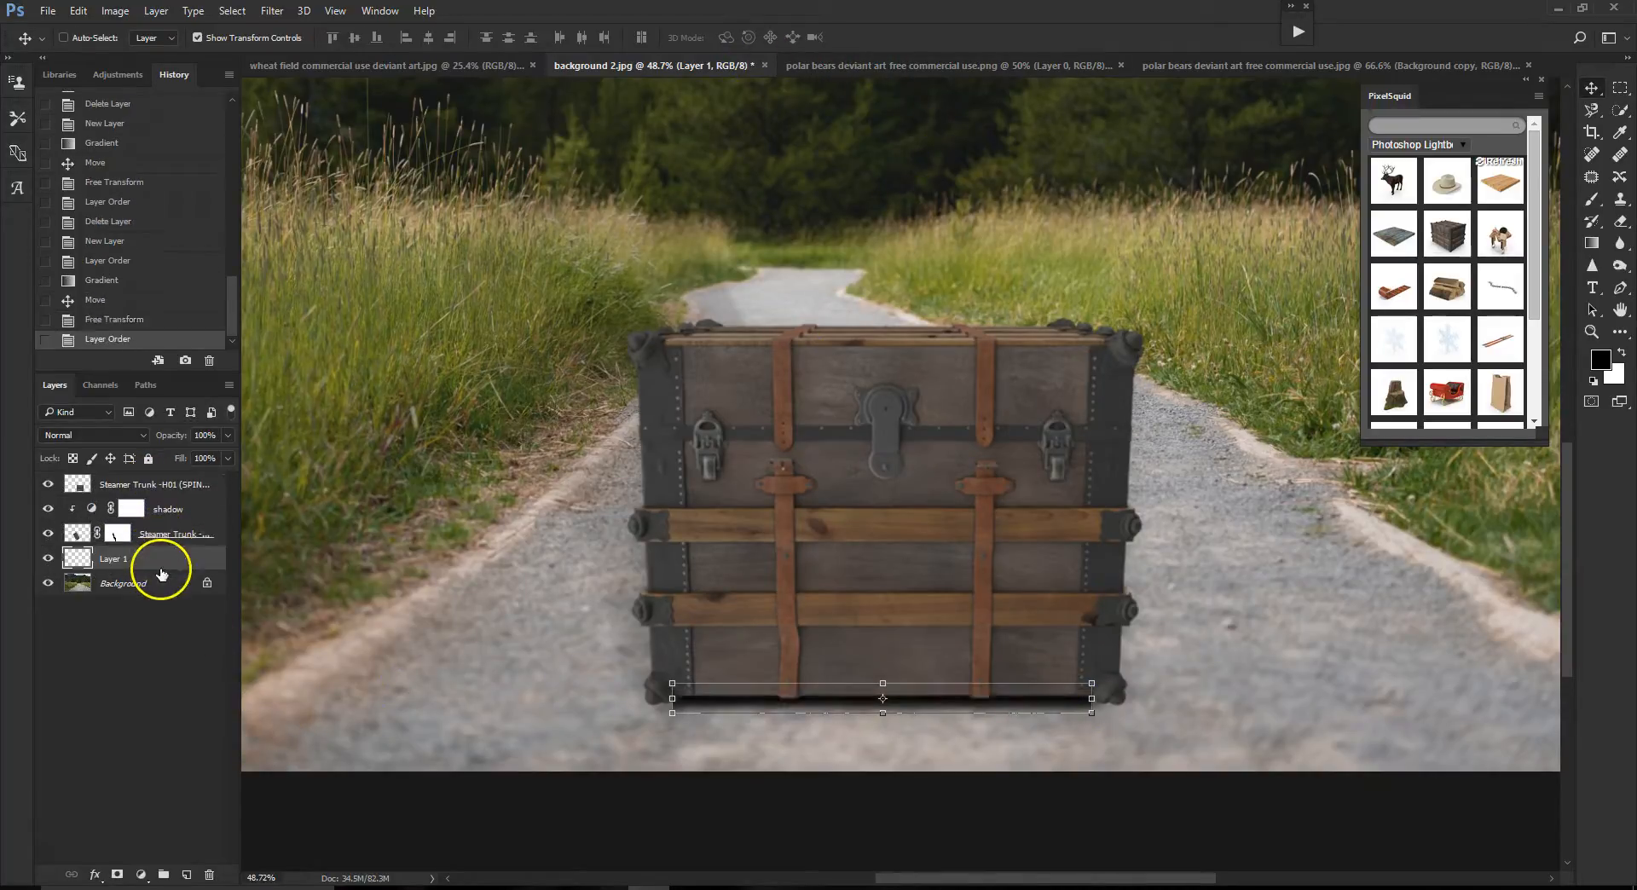
- Stretch the dark gradient band horizontally to 114.92% width so it spans the trunk's base from corner to corner
{"action": "scroll", "coordinate": [1107, 754], "scroll_direction": "down", "scroll_amount": 1}
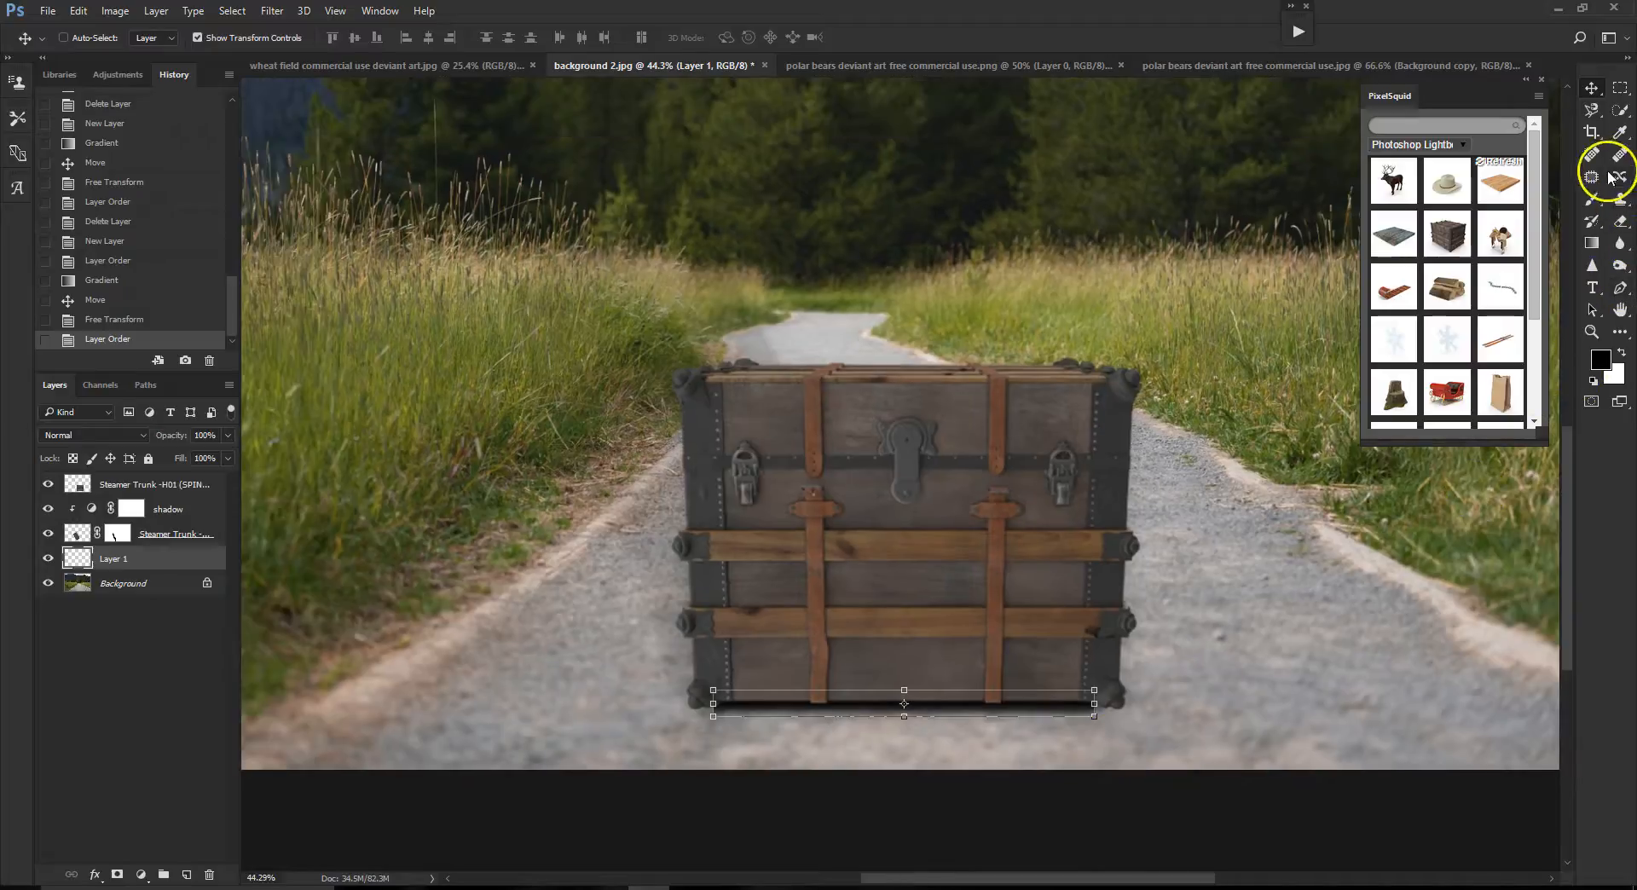
{"action": "left_click", "coordinate": [1593, 201]}
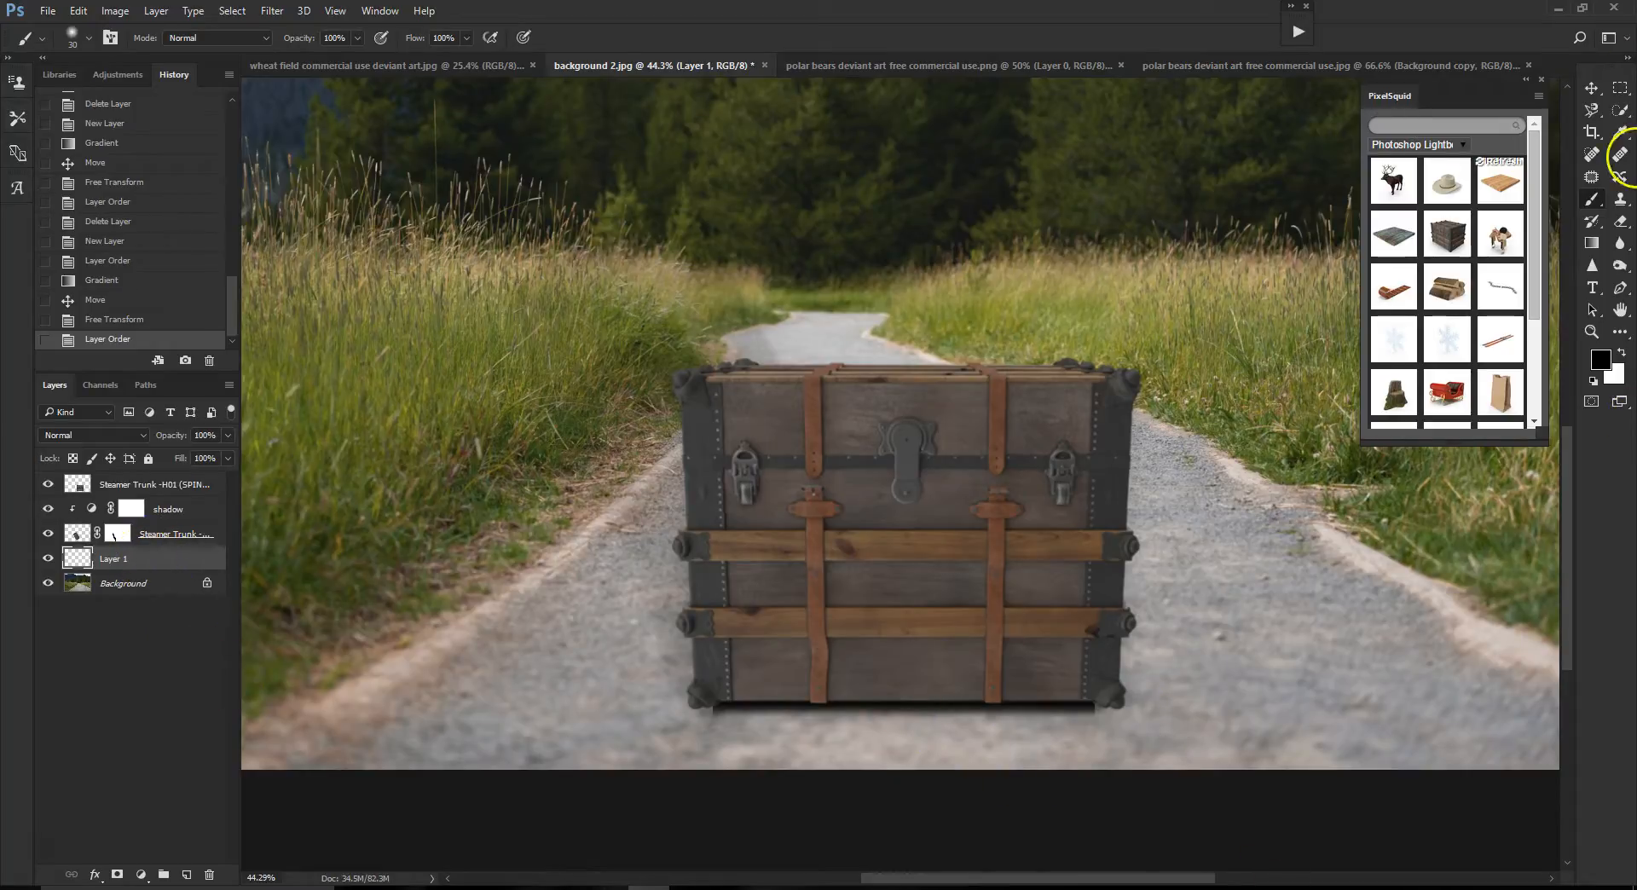
{"action": "left_click", "coordinate": [1595, 91]}
{"action": "left_click_drag", "start_coordinate": [1100, 705], "coordinate": [1126, 705]}
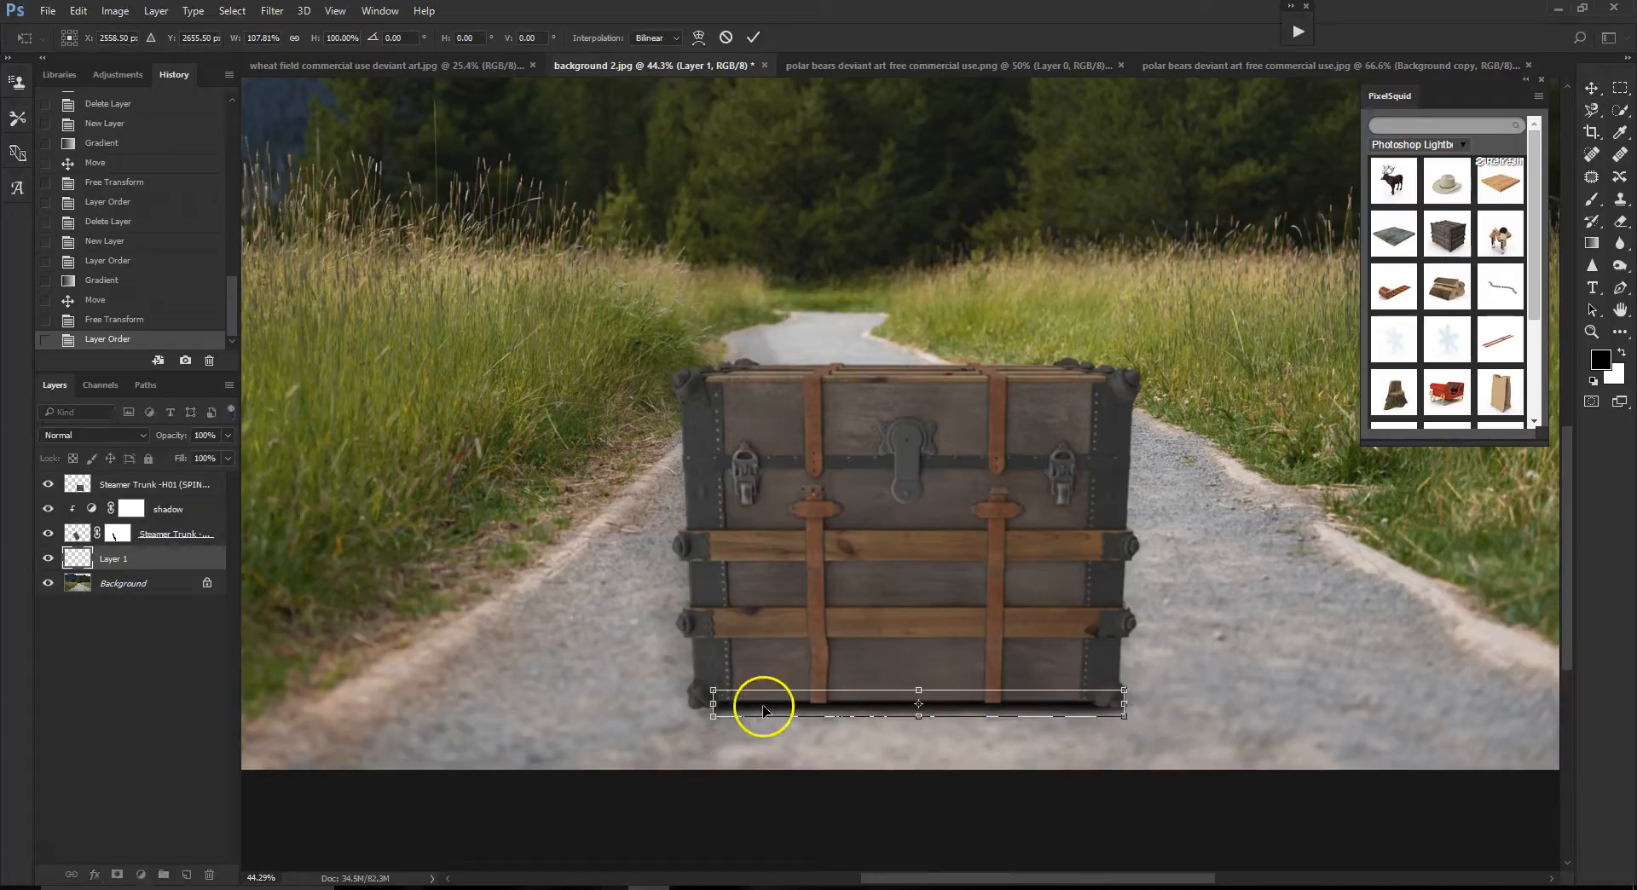
{"action": "left_click_drag", "start_coordinate": [714, 707], "coordinate": [686, 707]}
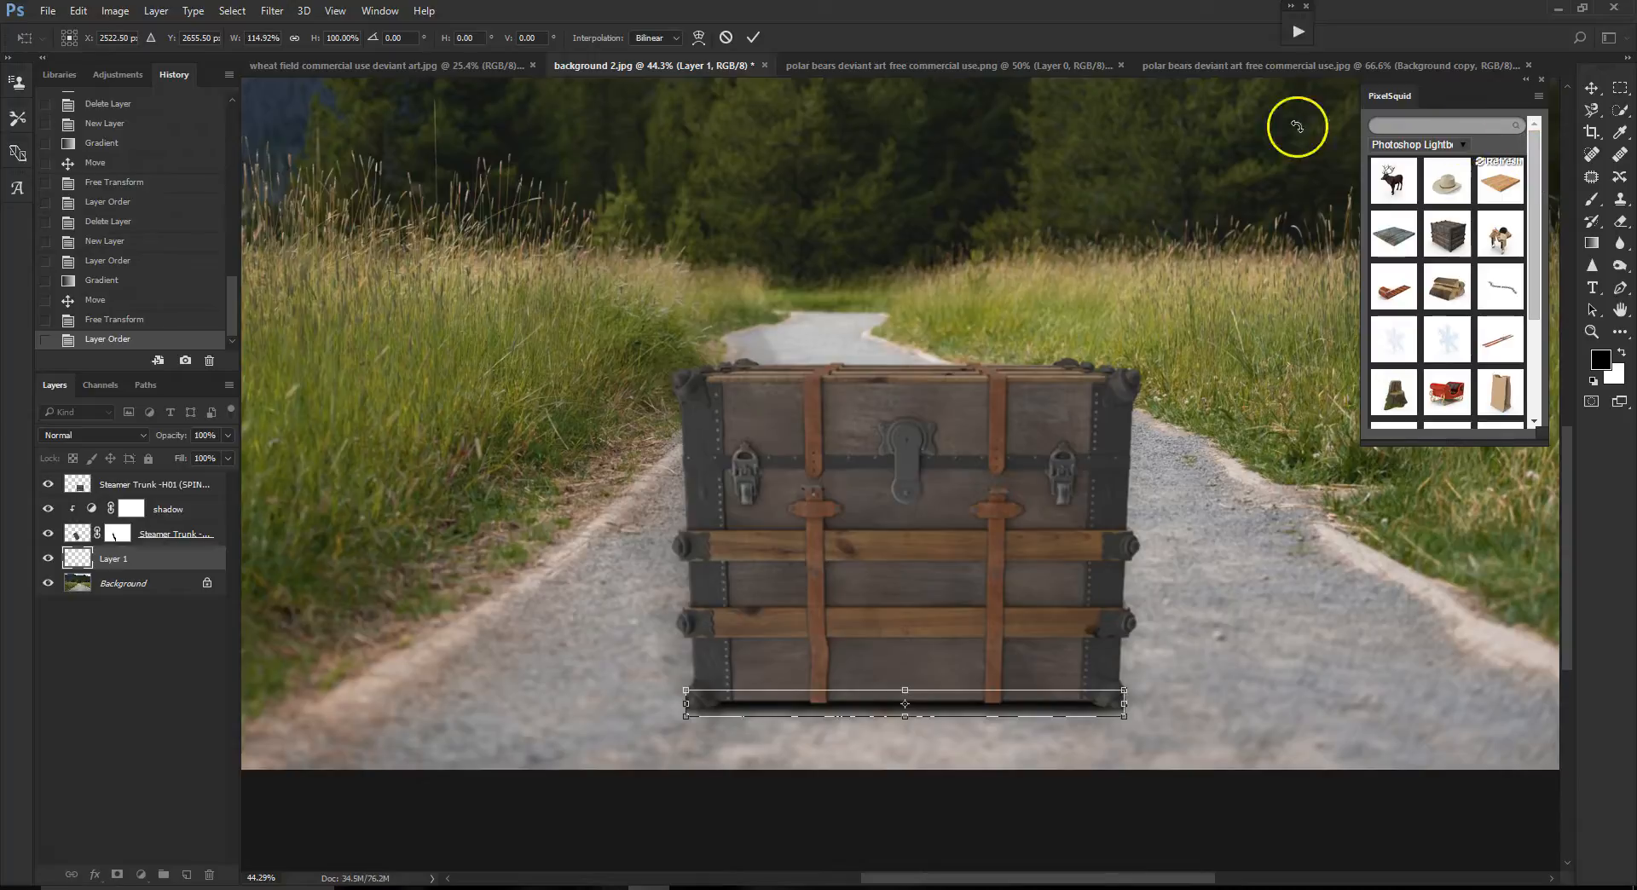
{"action": "left_click", "coordinate": [754, 38]}
- Add a layer mask to the gradient band's layer and brush black over the shadow ends sticking out around the trunk's two lower corners
{"action": "scroll", "coordinate": [1356, 533], "scroll_direction": "up", "scroll_amount": 4}
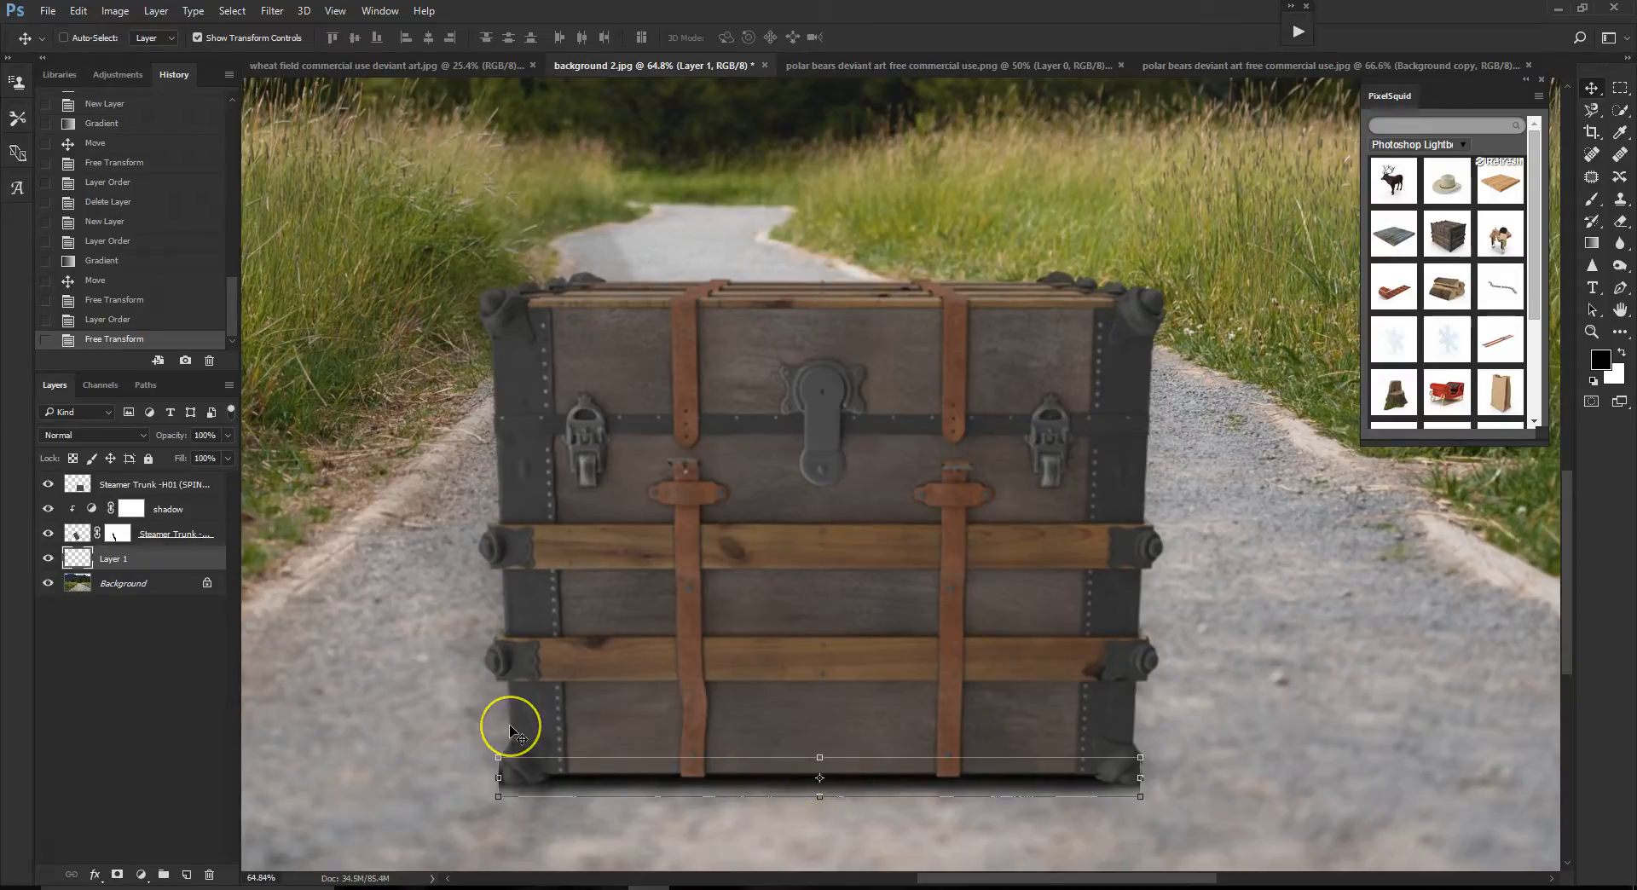
{"action": "left_click", "coordinate": [118, 875]}
{"action": "left_click", "coordinate": [1593, 201]}
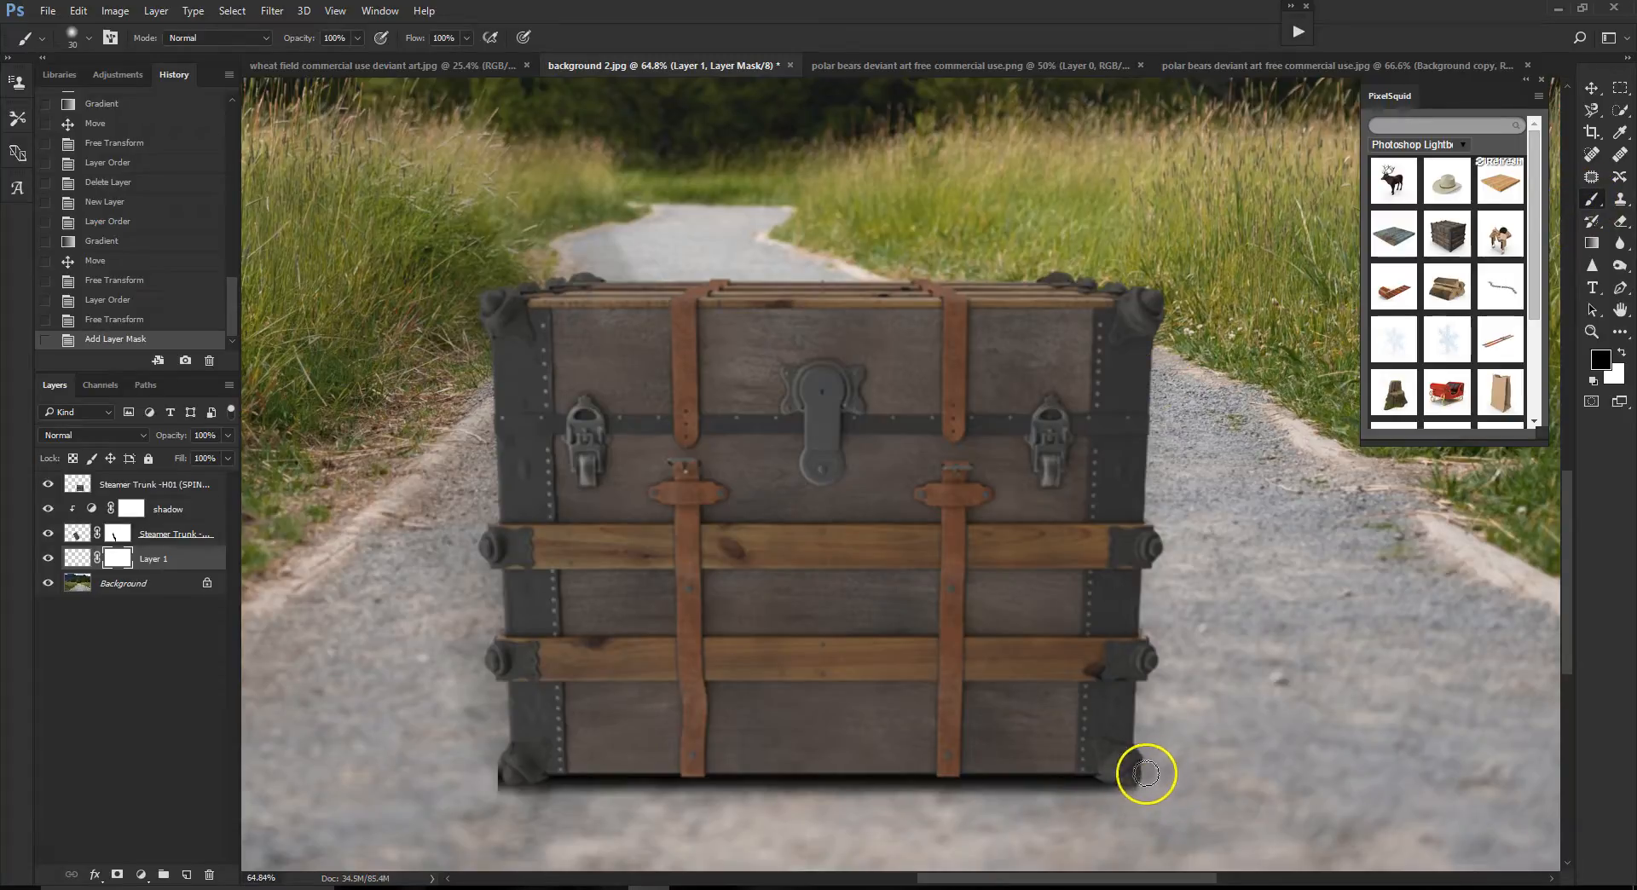
{"action": "left_click_drag", "start_coordinate": [511, 803], "coordinate": [494, 765]}
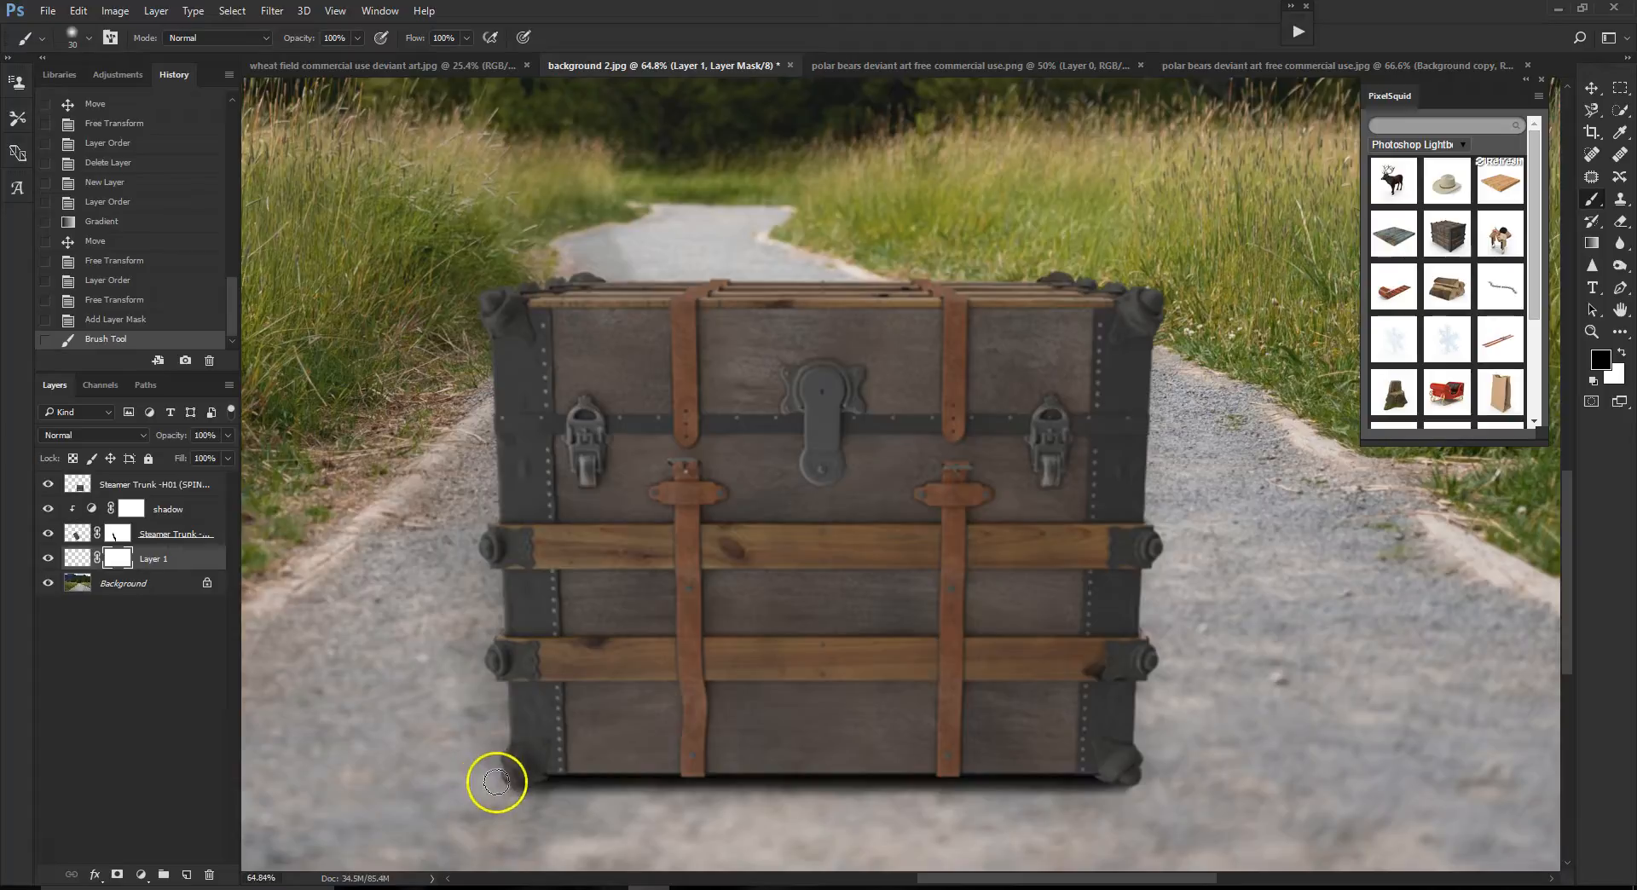
{"action": "mouse_move", "coordinate": [979, 836]}
{"action": "left_mouse_down"}
{"action": "mouse_move", "coordinate": [1073, 826]}
{"action": "mouse_move", "coordinate": [1160, 780]}
{"action": "left_mouse_up"}
- Reapply the last Gaussian Blur to the contact shadow layer's pixels, not its mask, and check the trunk against the whole scene
{"action": "left_click", "coordinate": [90, 561]}
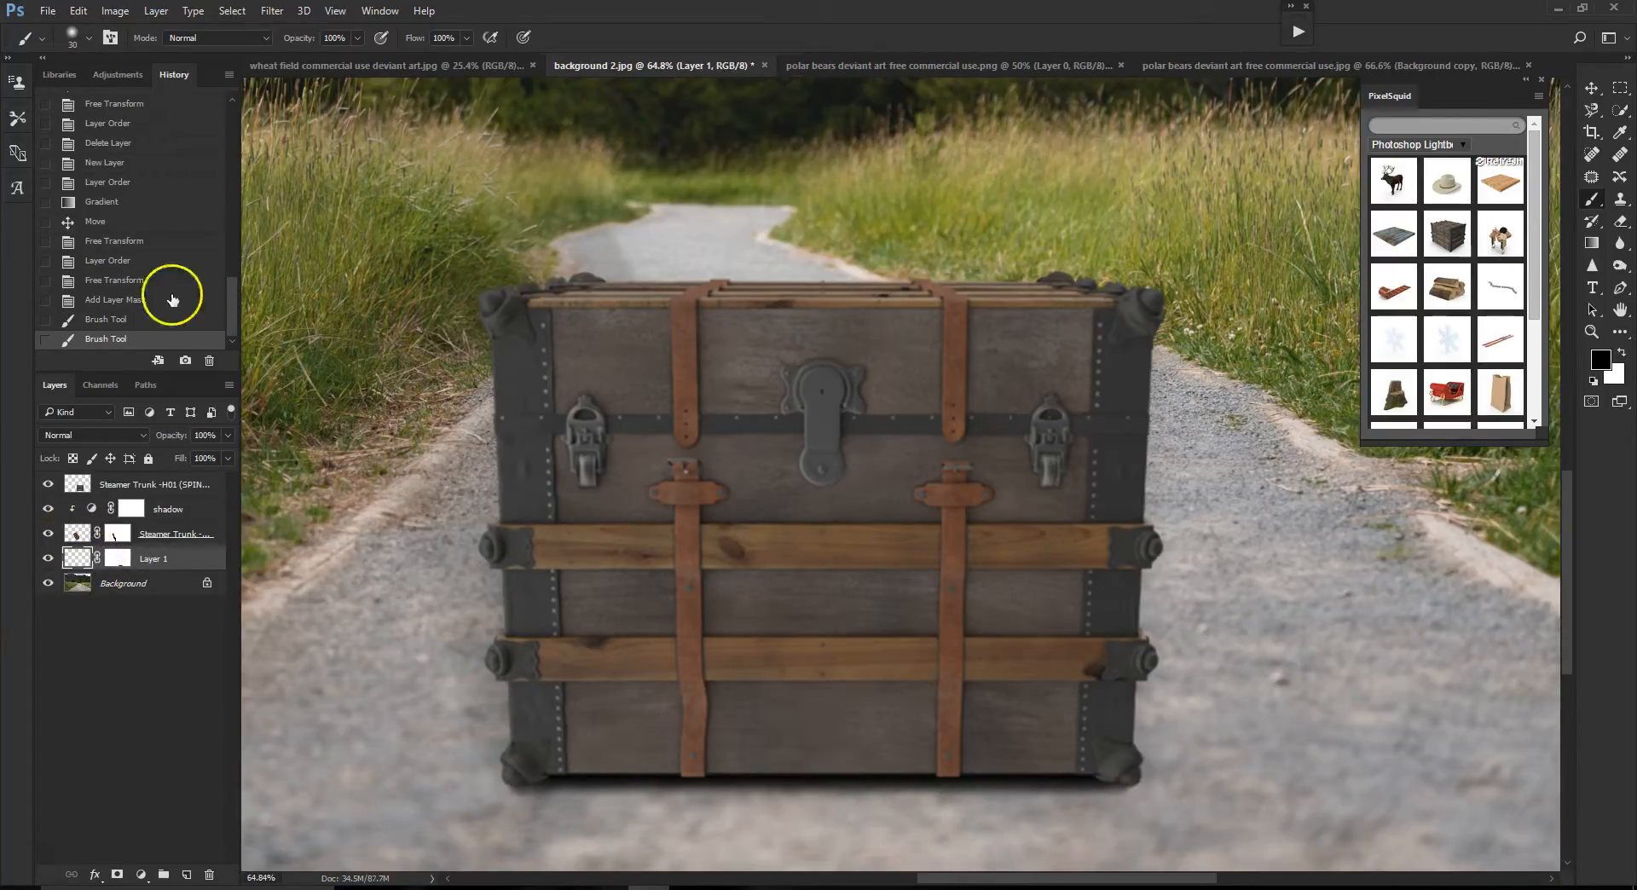
{"action": "left_click", "coordinate": [272, 10]}
{"action": "left_click", "coordinate": [284, 31]}
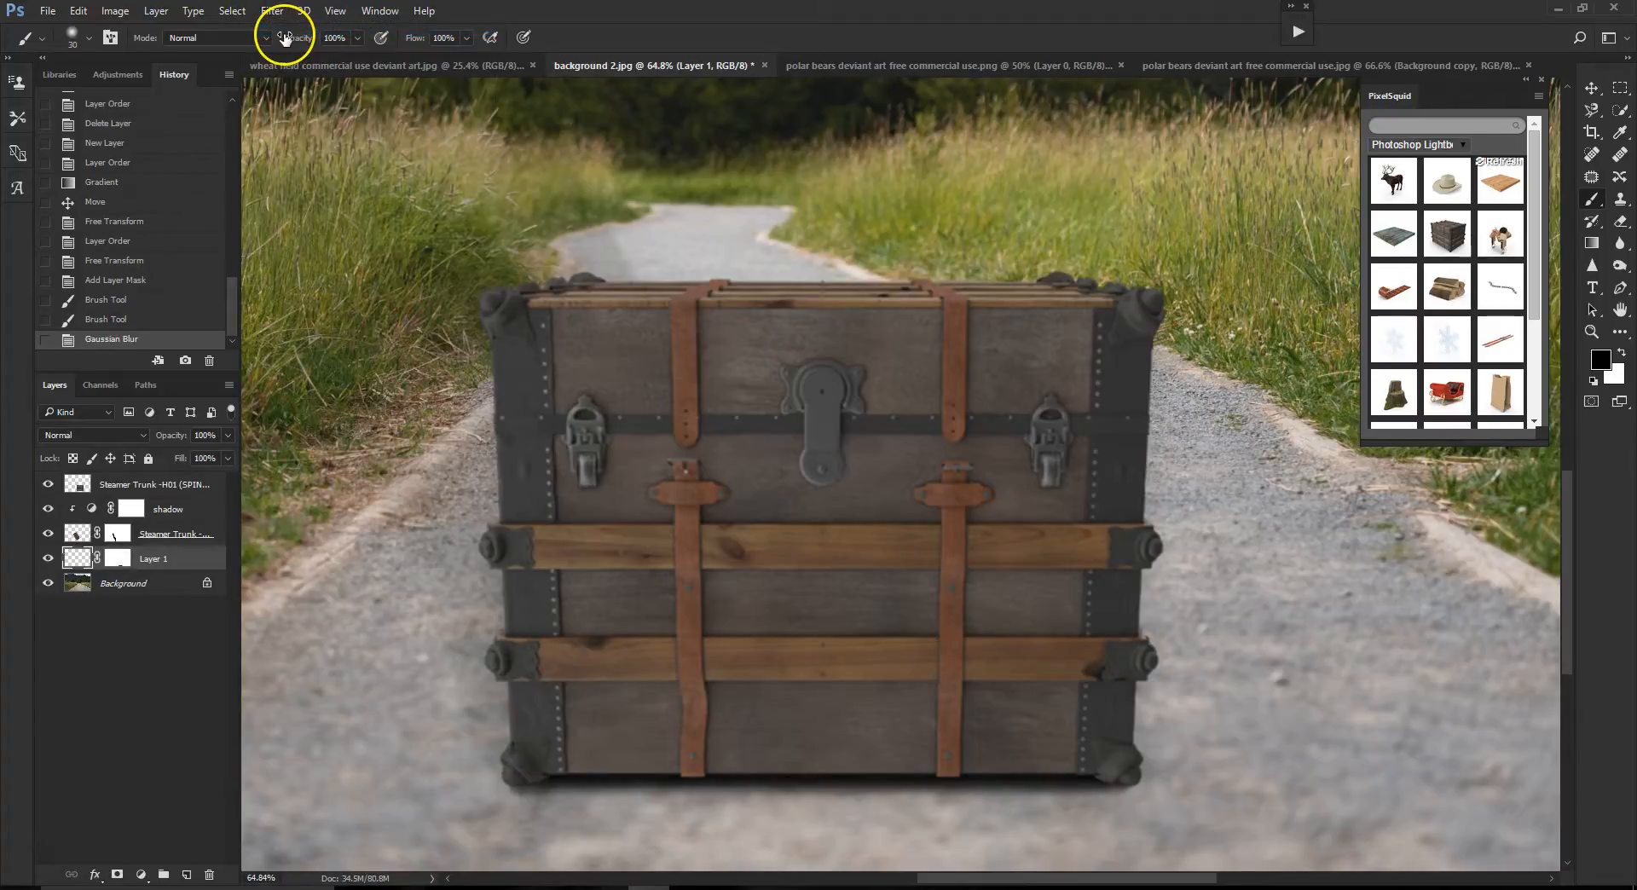
{"action": "scroll", "coordinate": [1071, 555], "scroll_direction": "down", "scroll_amount": 3}
{"action": "scroll", "coordinate": [1161, 521], "scroll_direction": "down", "scroll_amount": 4}
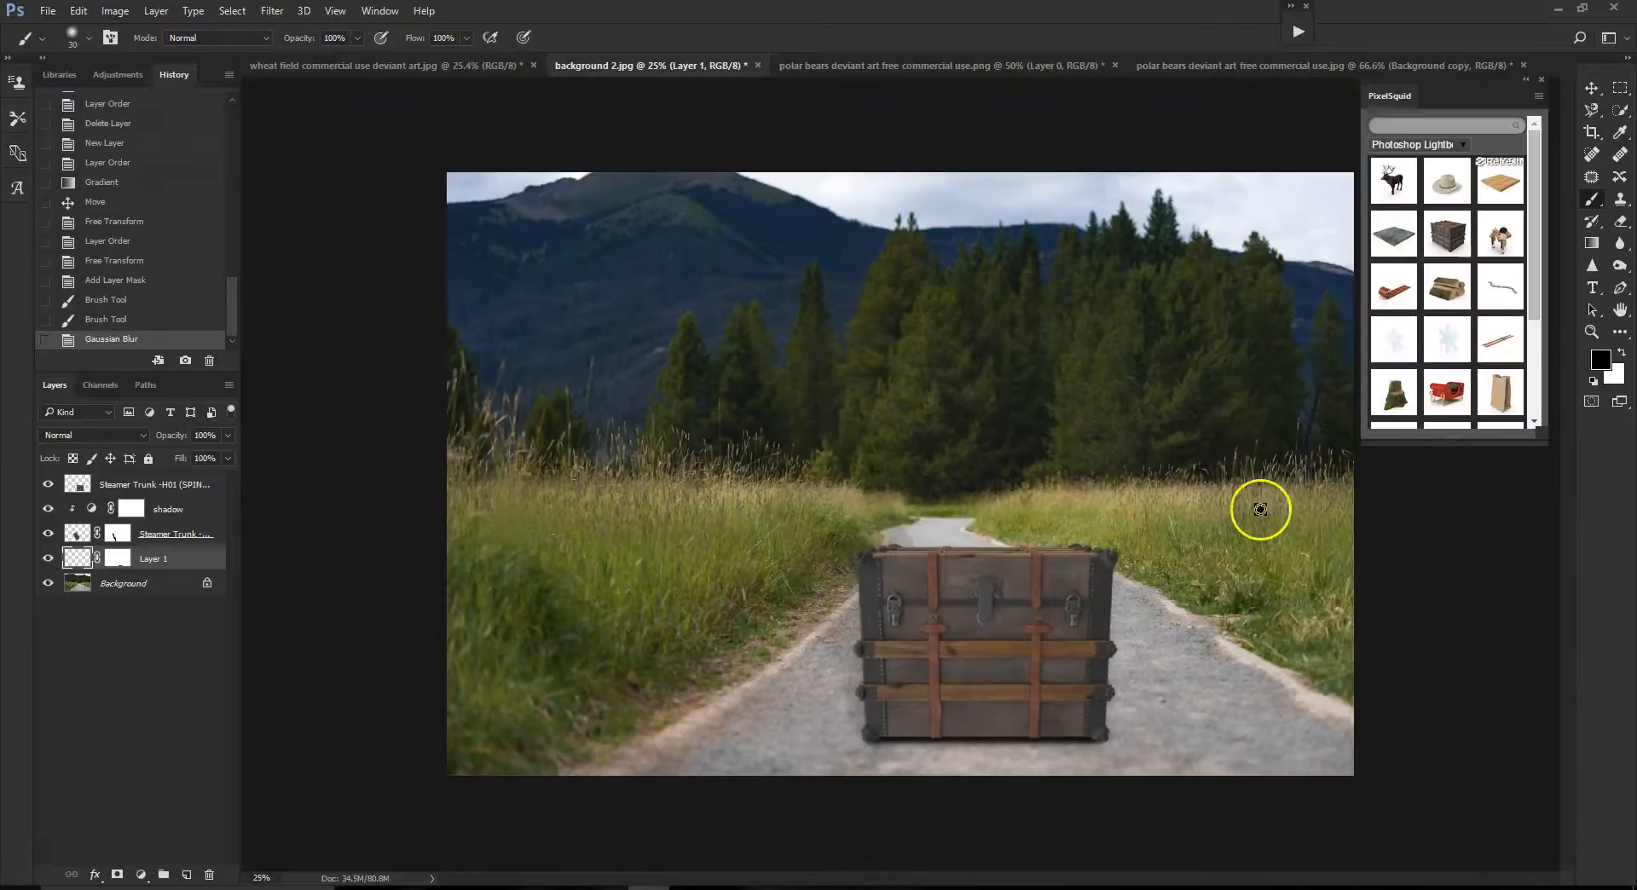
{"action": "scroll", "coordinate": [1397, 596], "scroll_direction": "up", "scroll_amount": 2}
{"action": "left_click_drag", "start_coordinate": [1568, 536], "coordinate": [1565, 612]}
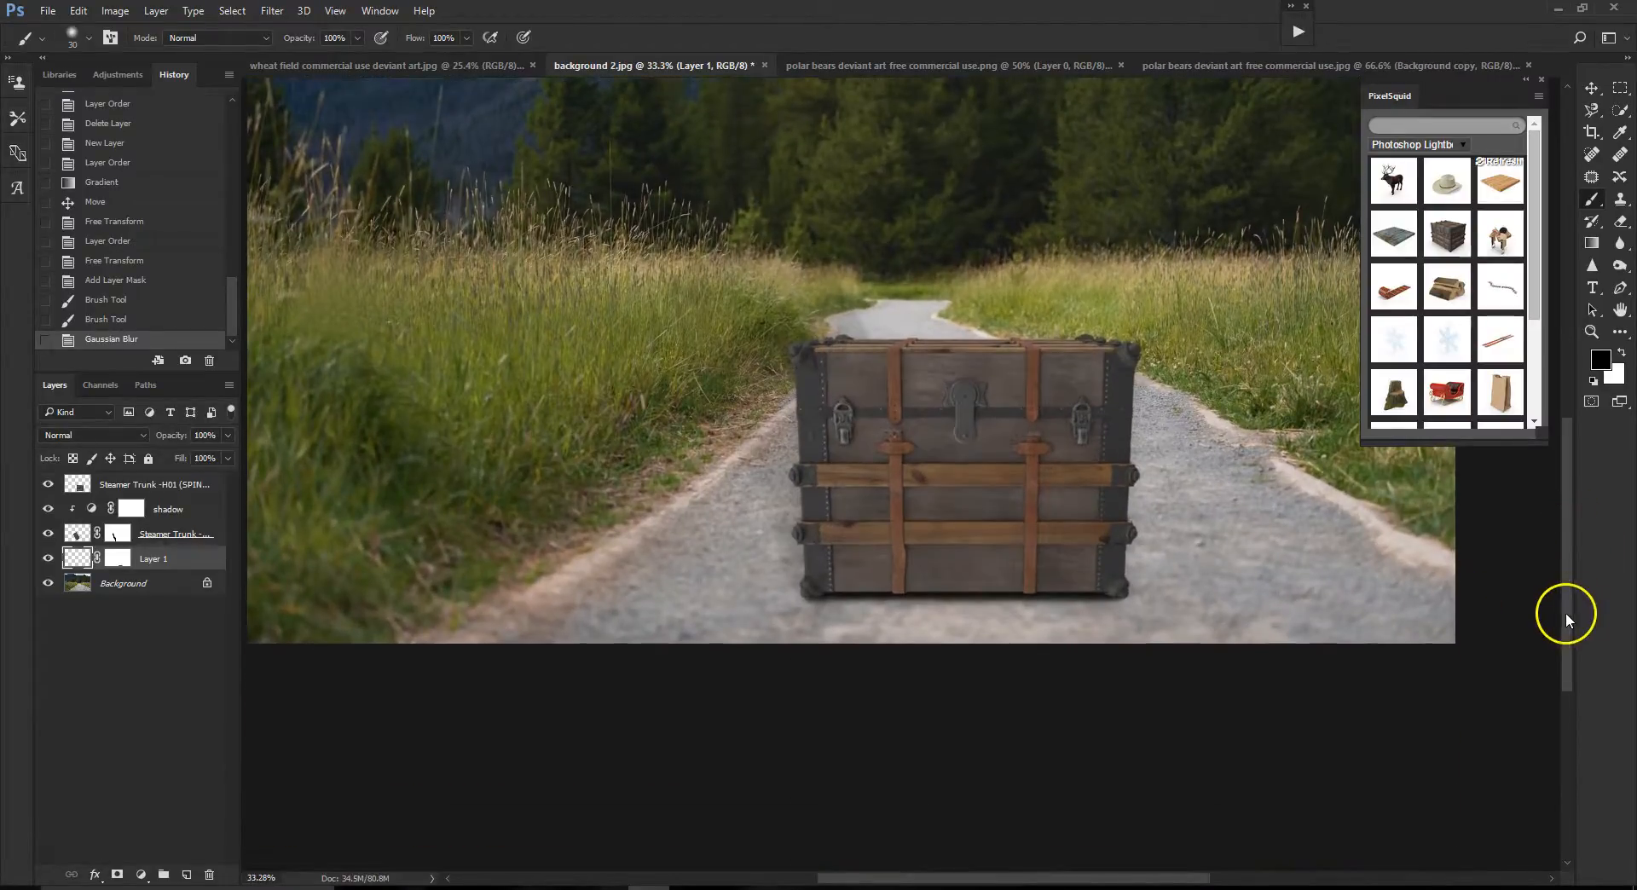
{"action": "scroll", "coordinate": [1194, 475], "scroll_direction": "up", "scroll_amount": 4}
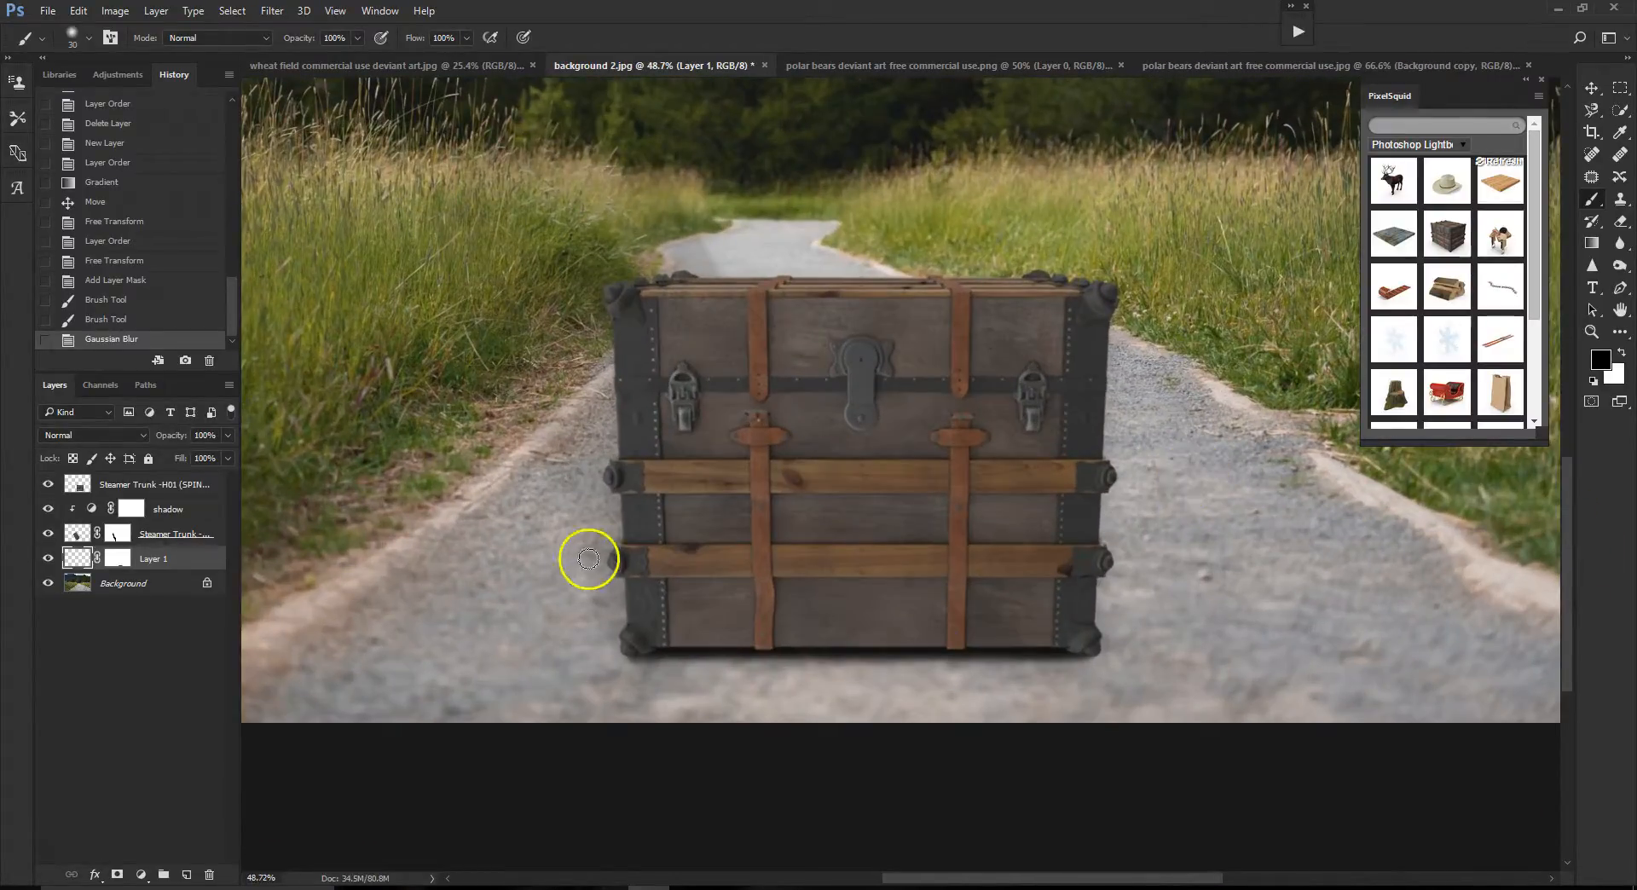
{"action": "scroll", "coordinate": [1046, 507], "scroll_direction": "down", "scroll_amount": 1}
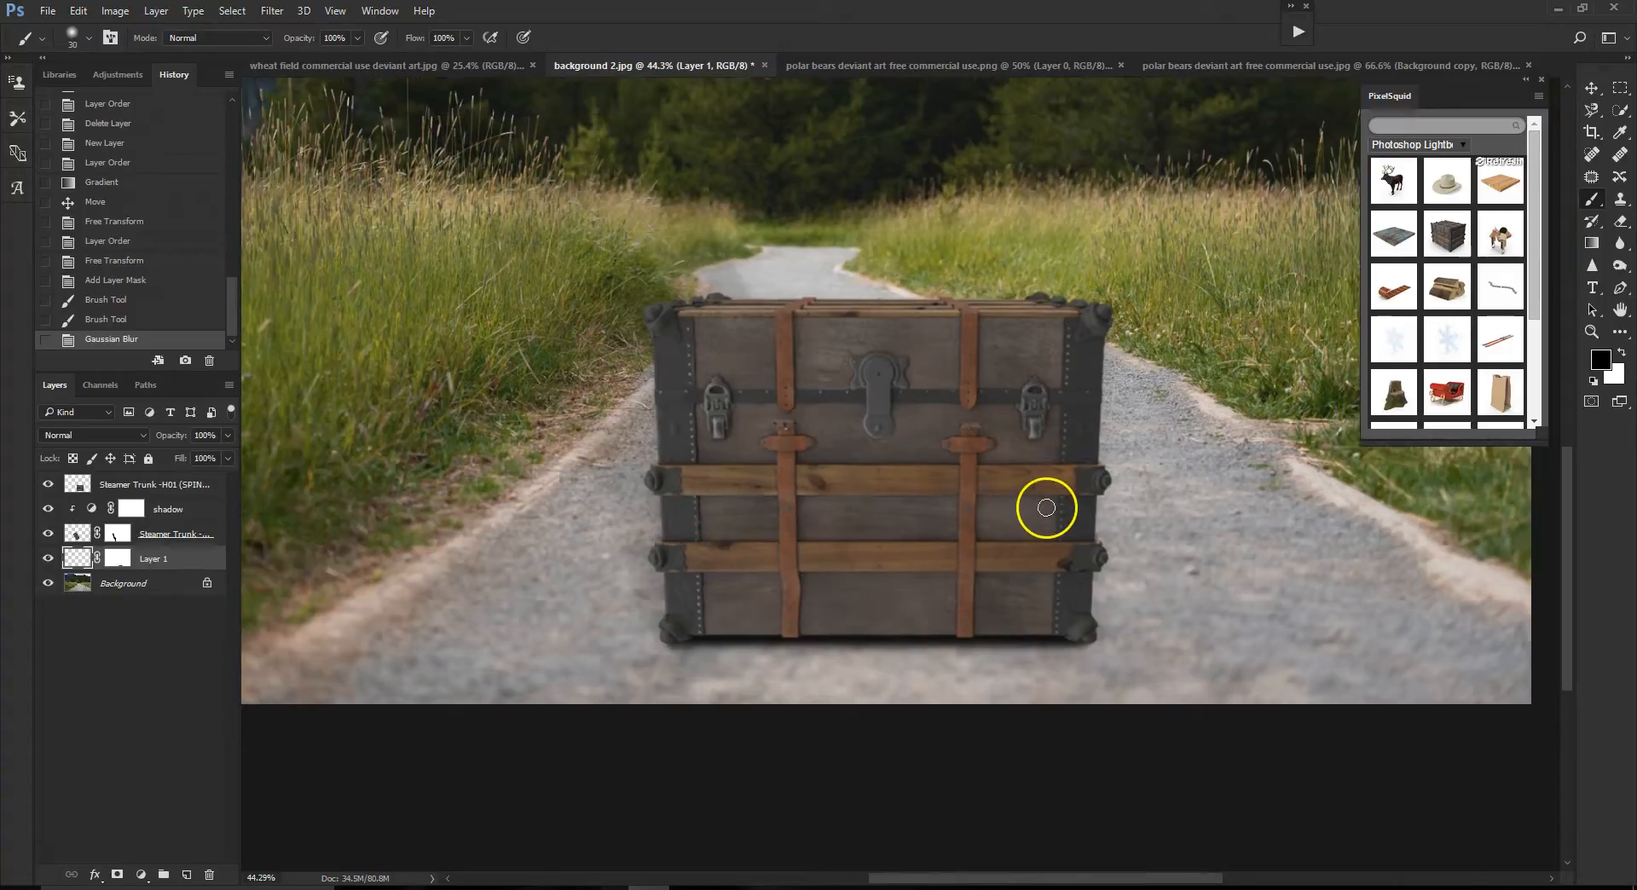